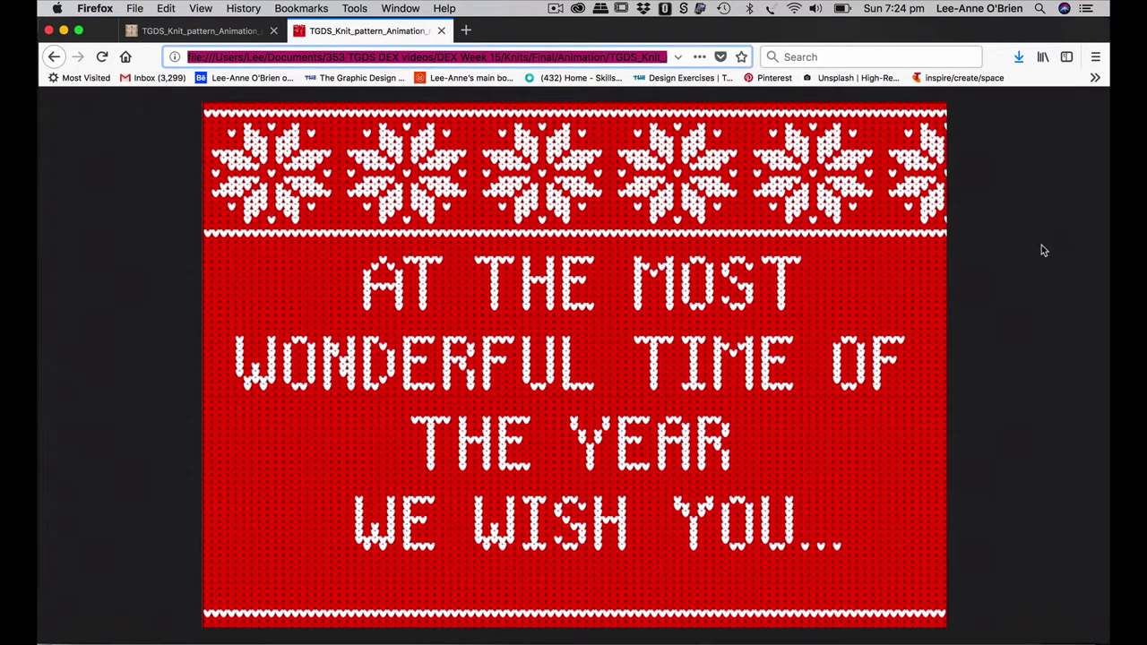
- View the beige PEACE LOVE AND JOY knit page in Firefox, then return to Illustrator's red knit file
left_click(216, 33)
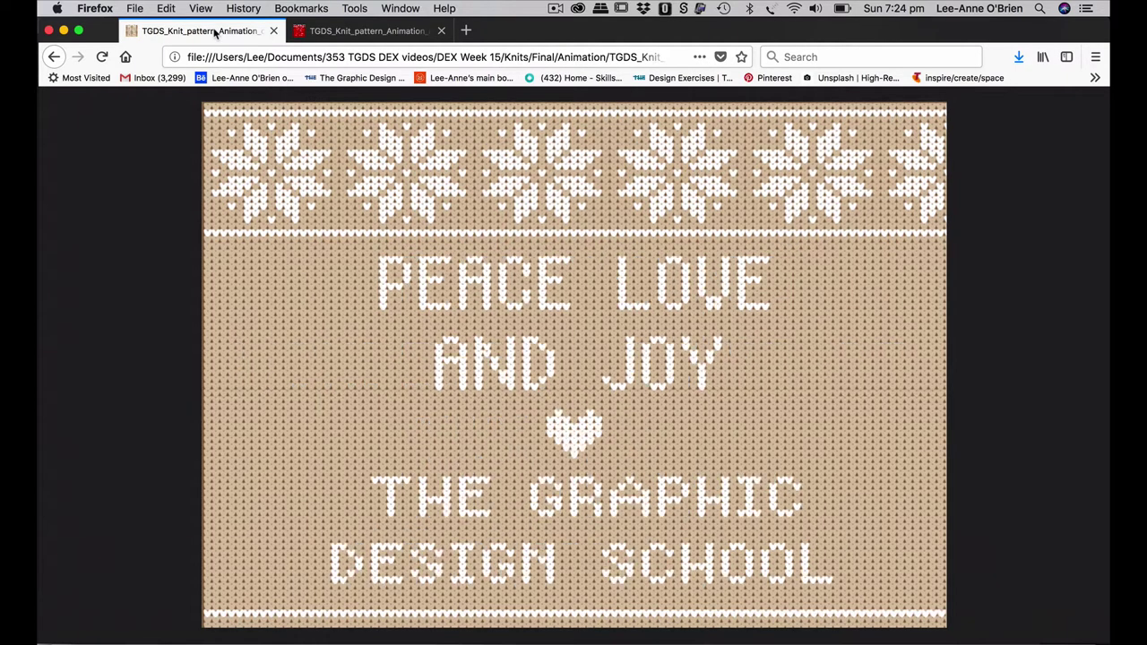
key("super+Tab")
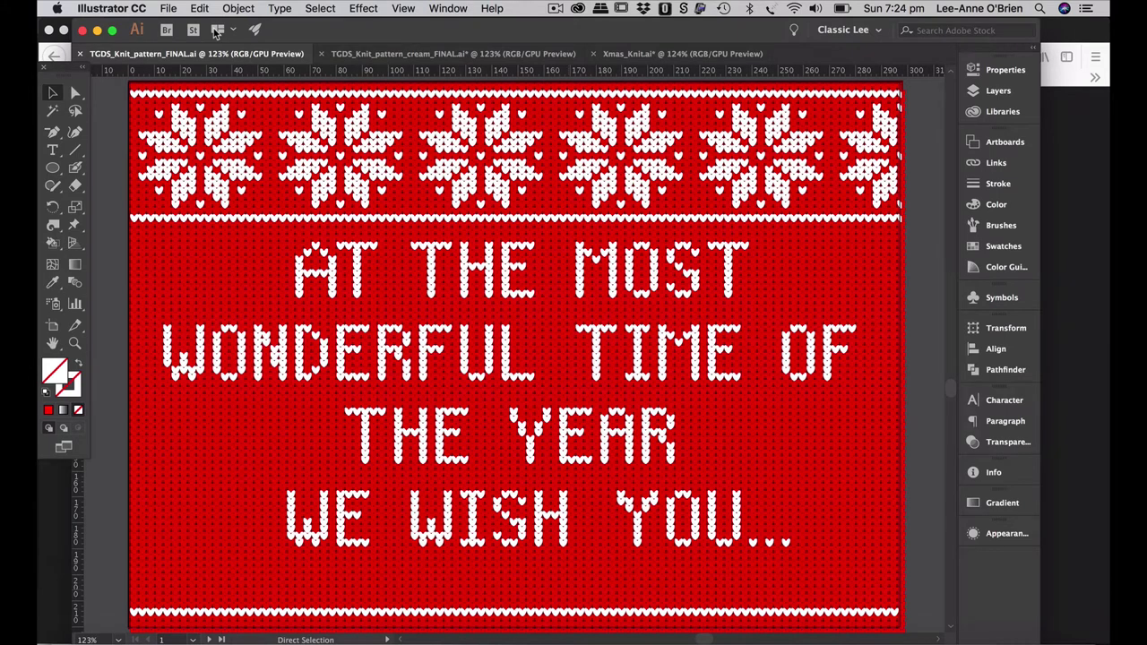
- Advance two artboards to artboard 3, with the A–Z alphabet chart and snowflake/heart motifs
key("v")
left_click(208, 639)
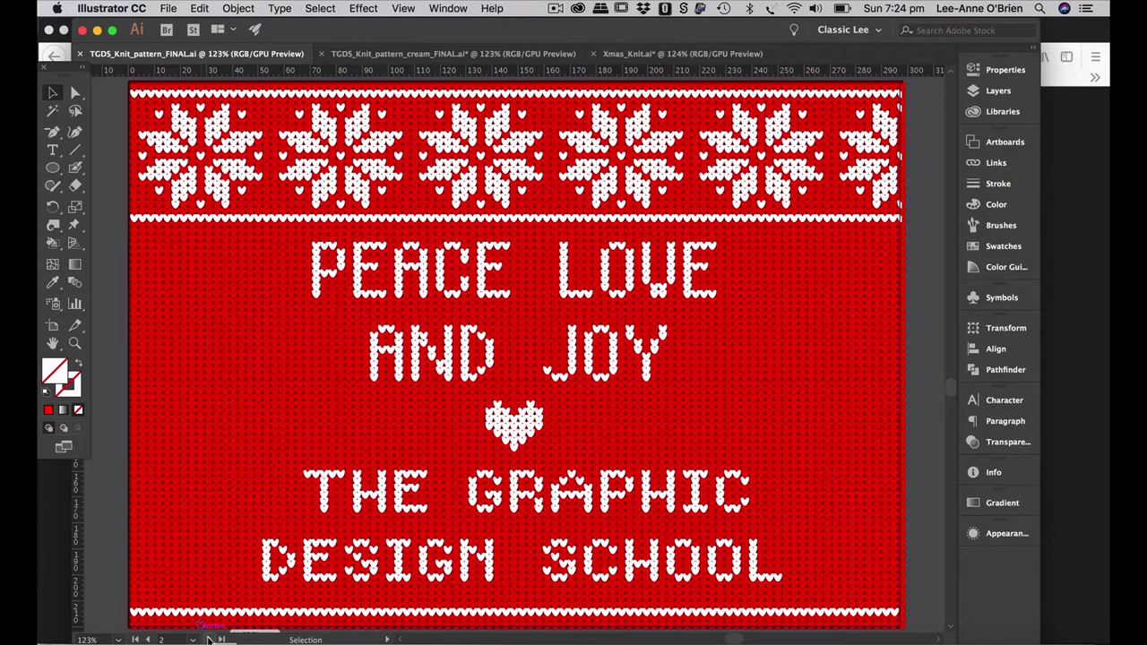
left_click(208, 638)
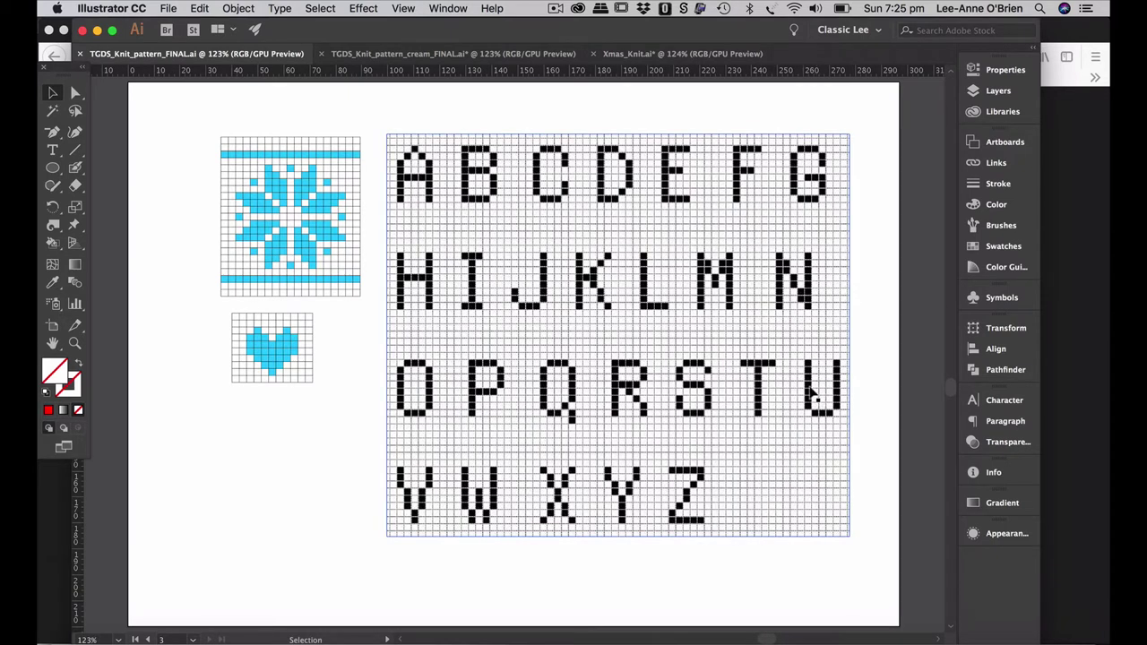
- Switch to Xmas_Knit.ai and fit the view to its blank artboard 1, named master
left_click(625, 57)
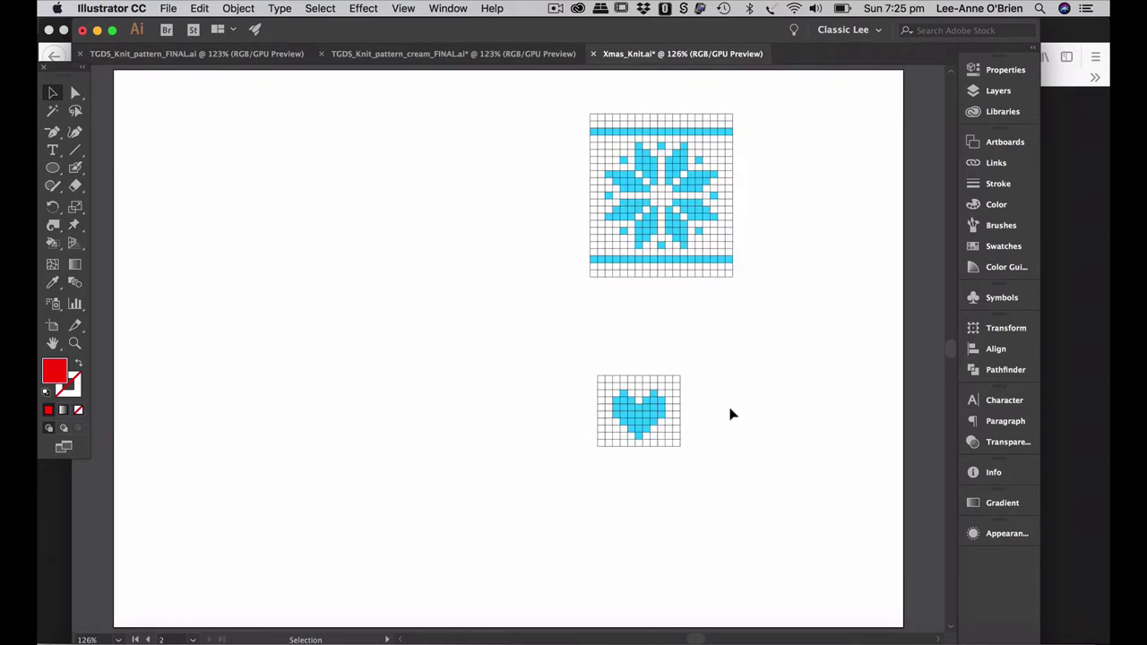
left_click(972, 143)
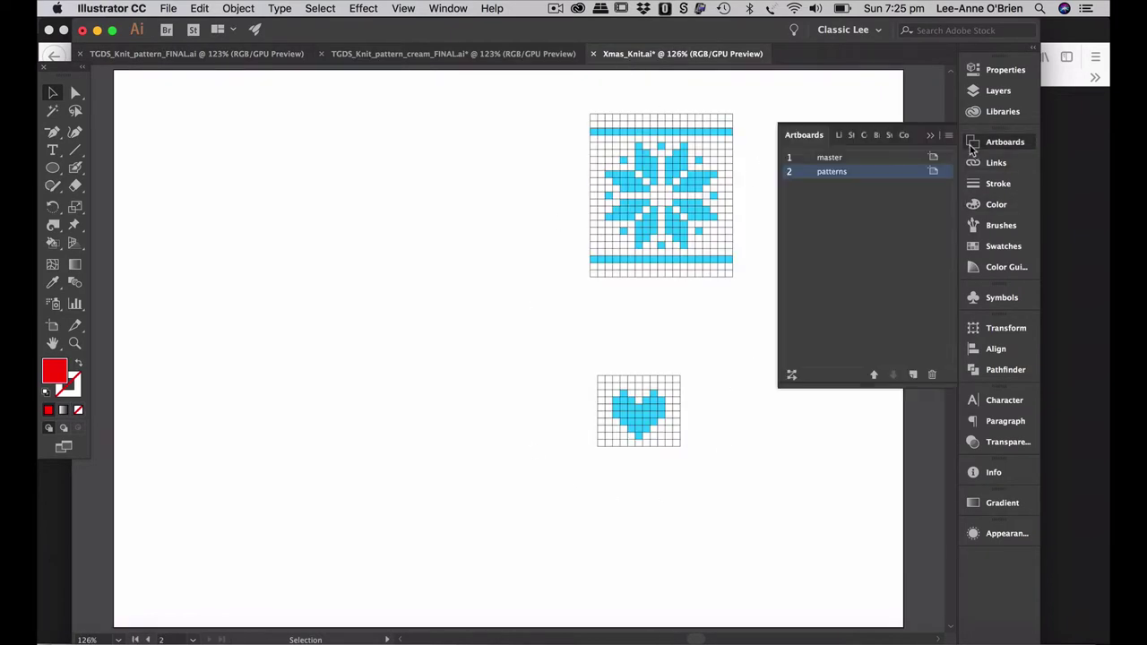
left_click(832, 158)
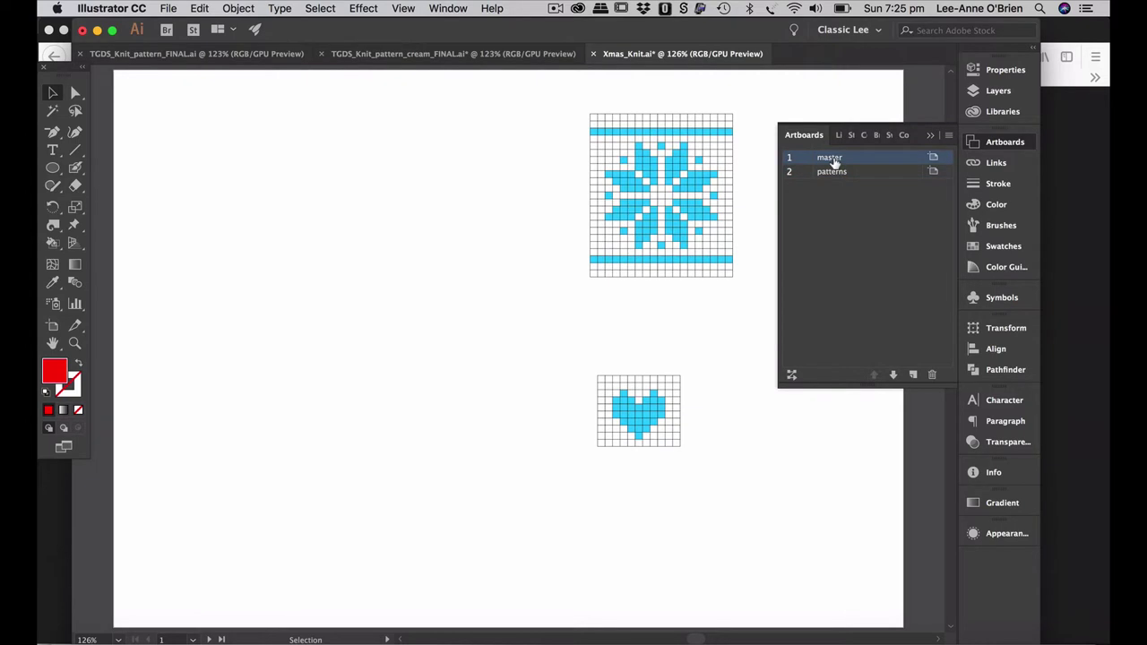
double_click(833, 159)
left_click(930, 135)
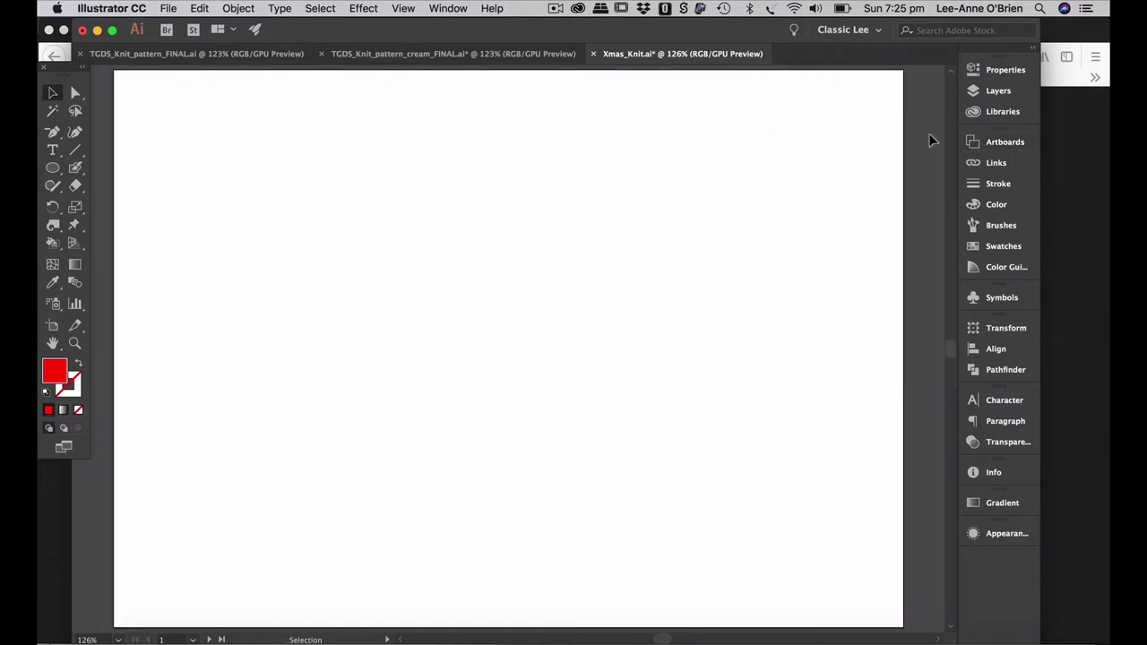
left_click(457, 7)
- Show the grid, zoom into the artboard's upper-left, and hide the artboard edges
mouse_move(405, 5)
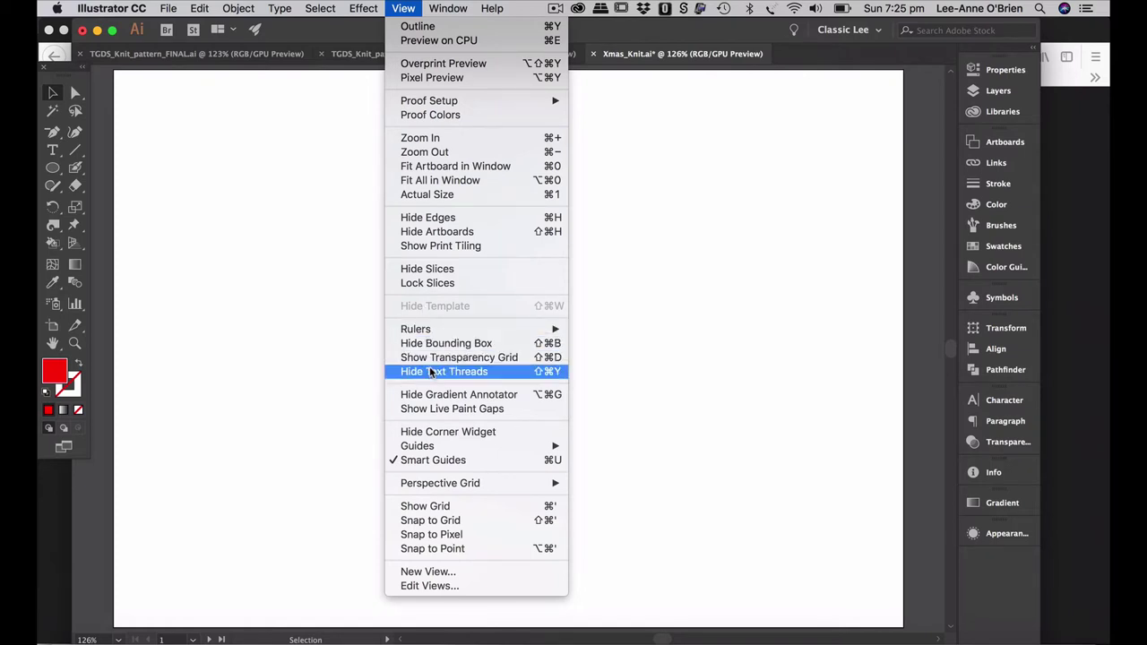
left_click(437, 507)
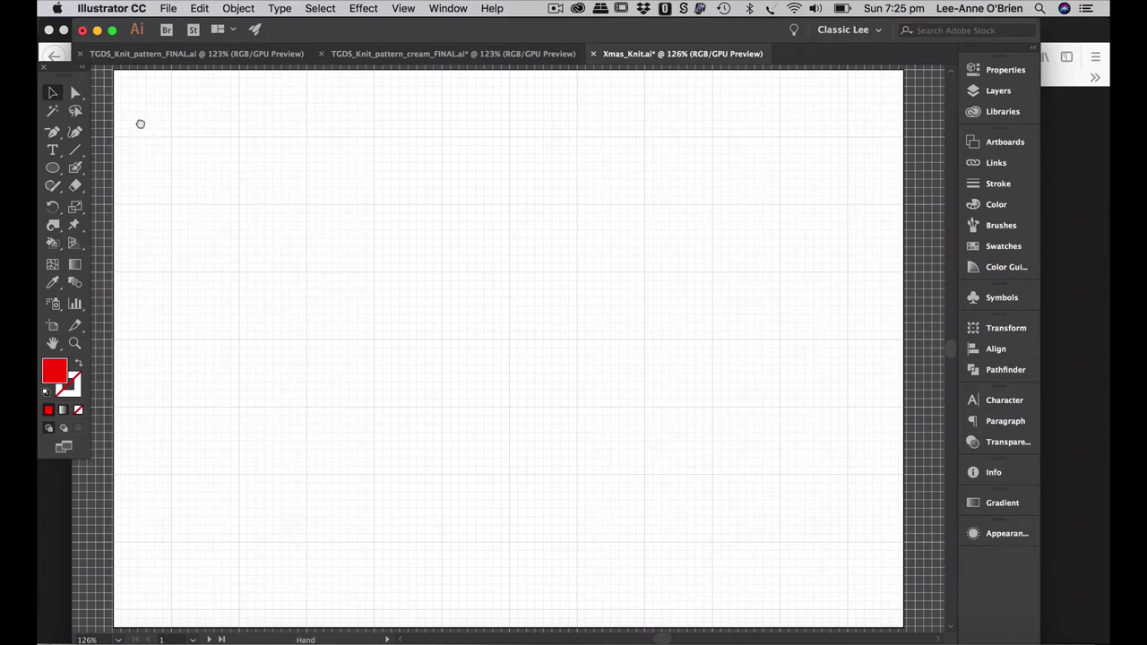
left_click_drag(138, 120, 281, 245)
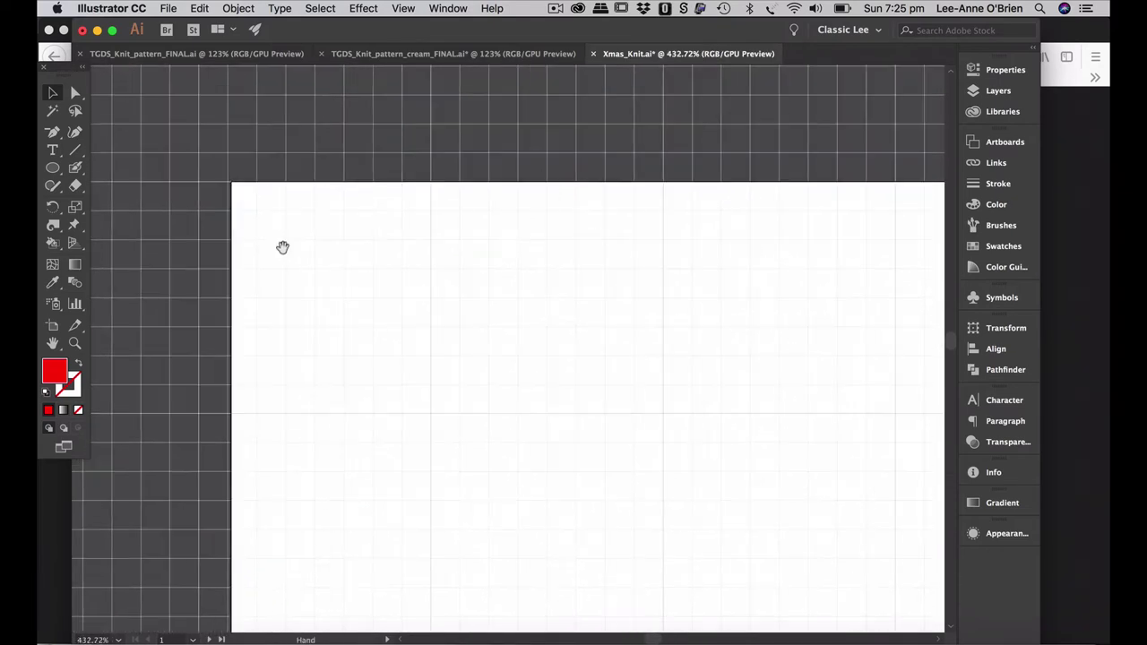
left_click(388, 5)
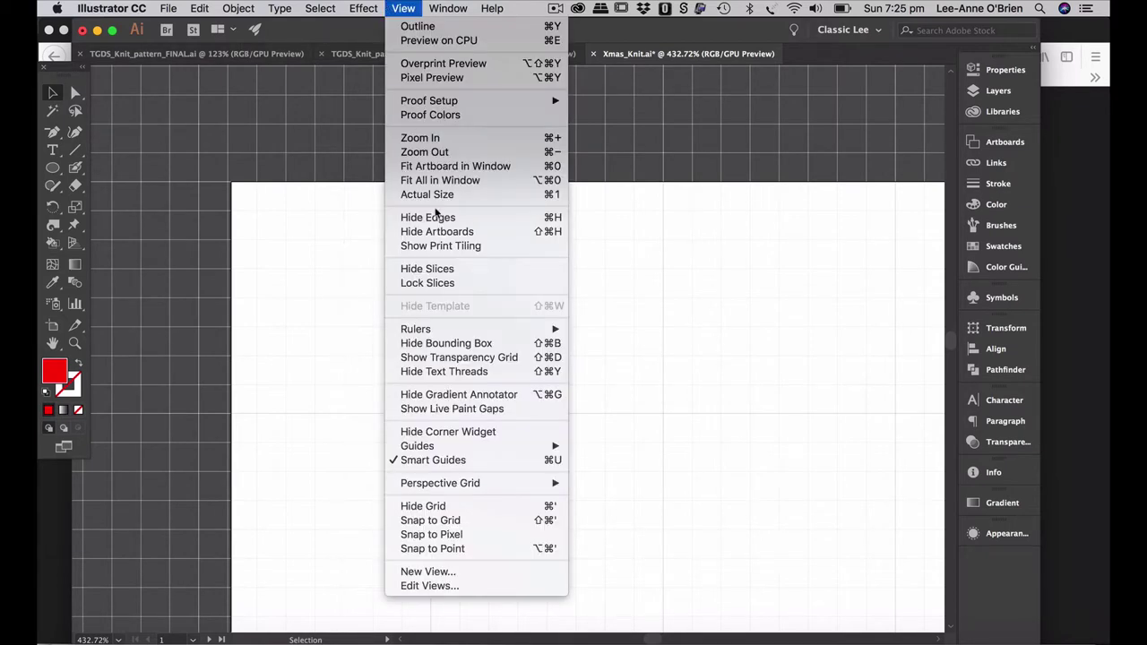
left_click(435, 235)
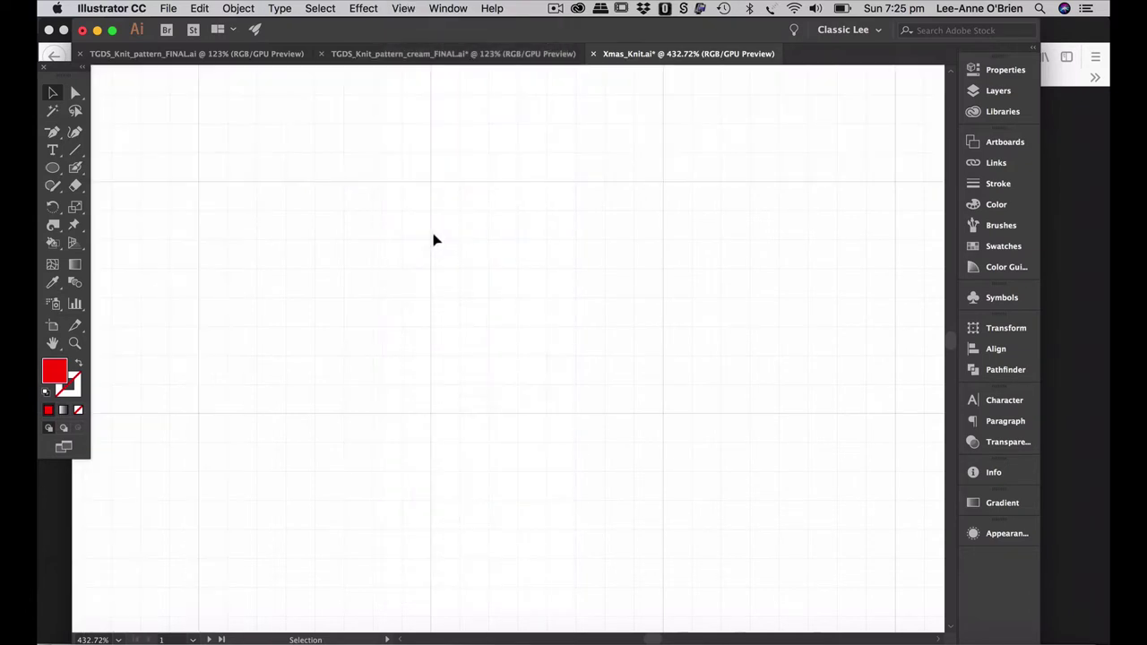
- Draw a small tall red ellipse near the top-left and tilt it about 25°
left_click(54, 171)
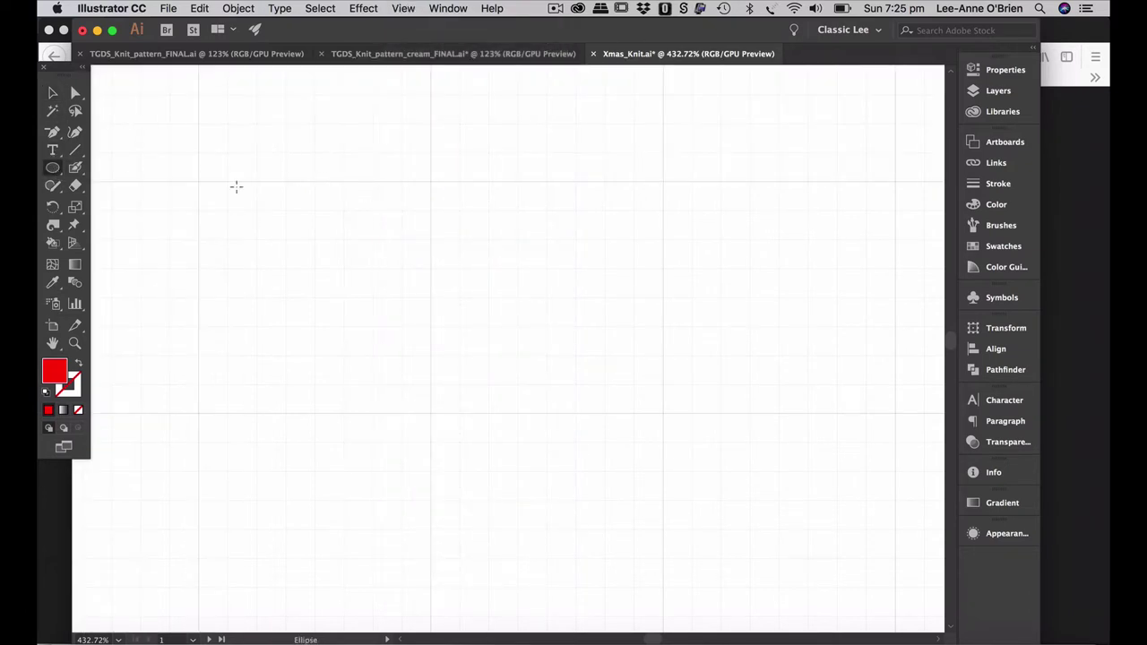
left_click_drag(198, 182, 215, 212)
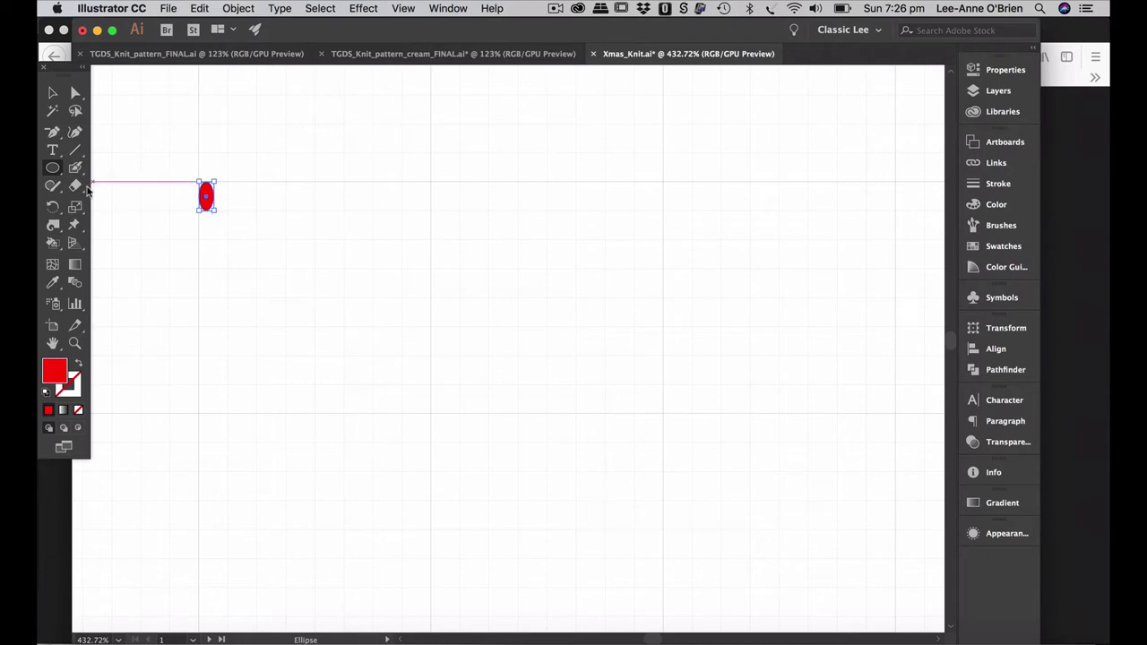
left_click(52, 206)
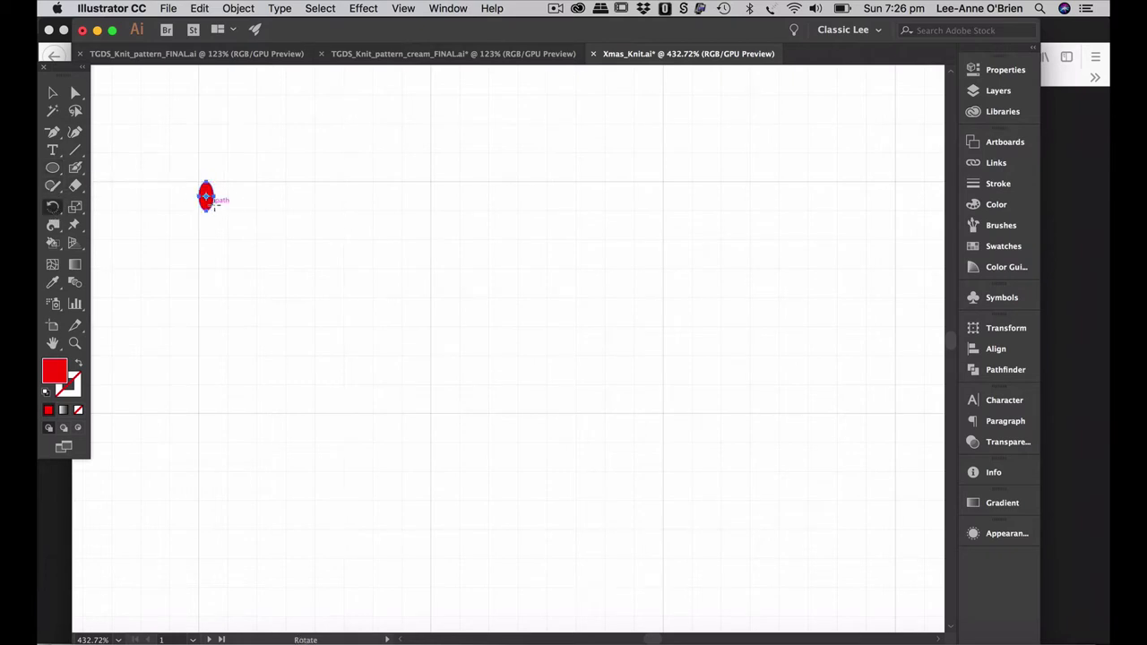
left_click_drag(215, 199, 355, 134)
- Zoom in on the tilted ellipse and preview Reflect X in Transform Each
left_click(51, 93)
key("super+space")
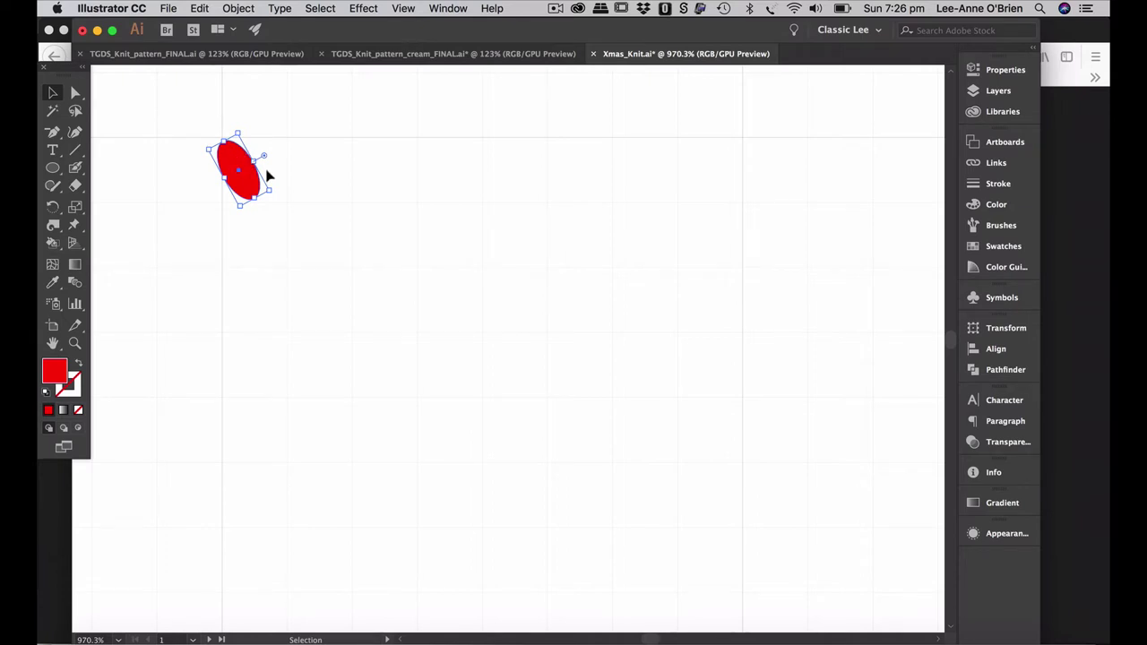
left_click(244, 8)
mouse_move(252, 30)
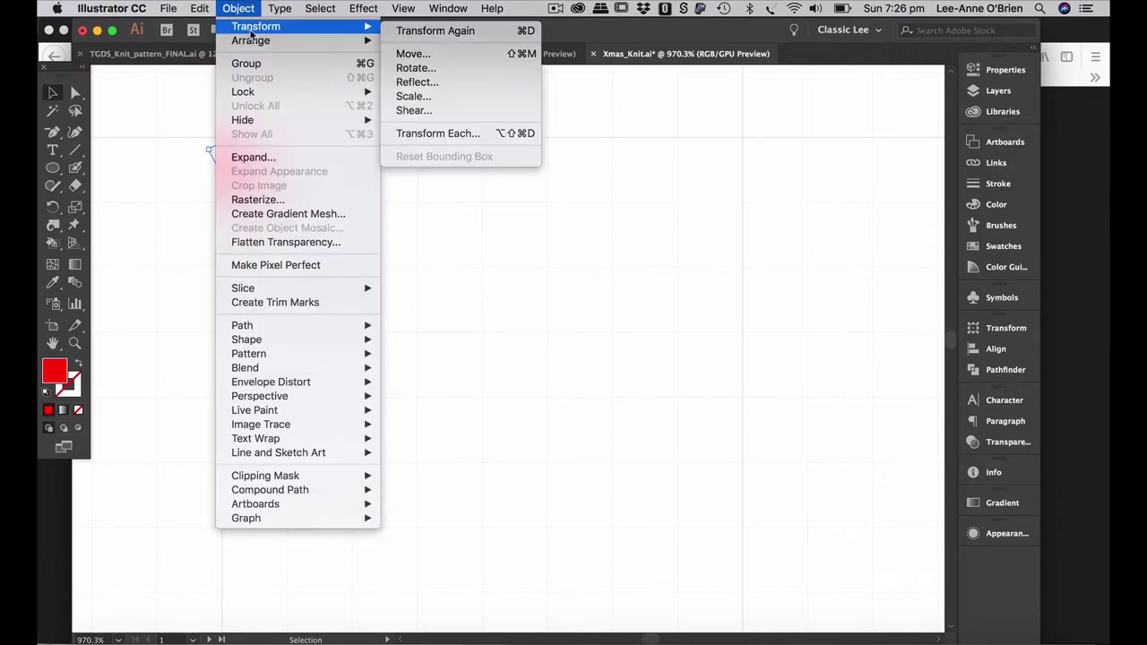
left_click(423, 133)
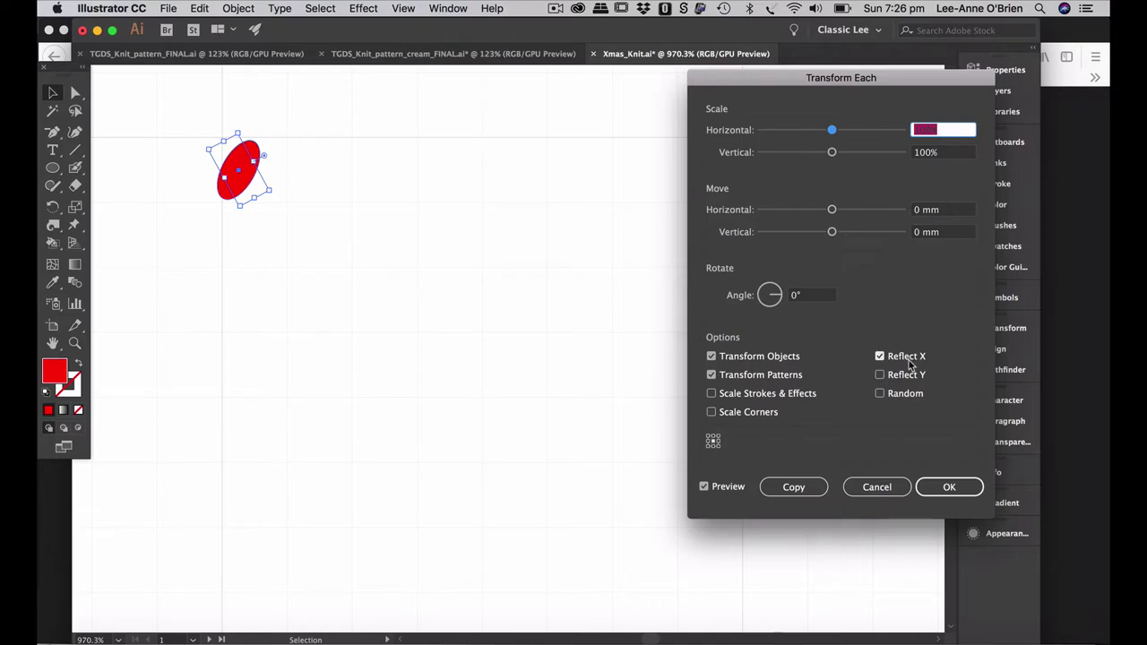
- Make a reflected copy of the ellipse and nudge it right to overlap the original
left_click(794, 486)
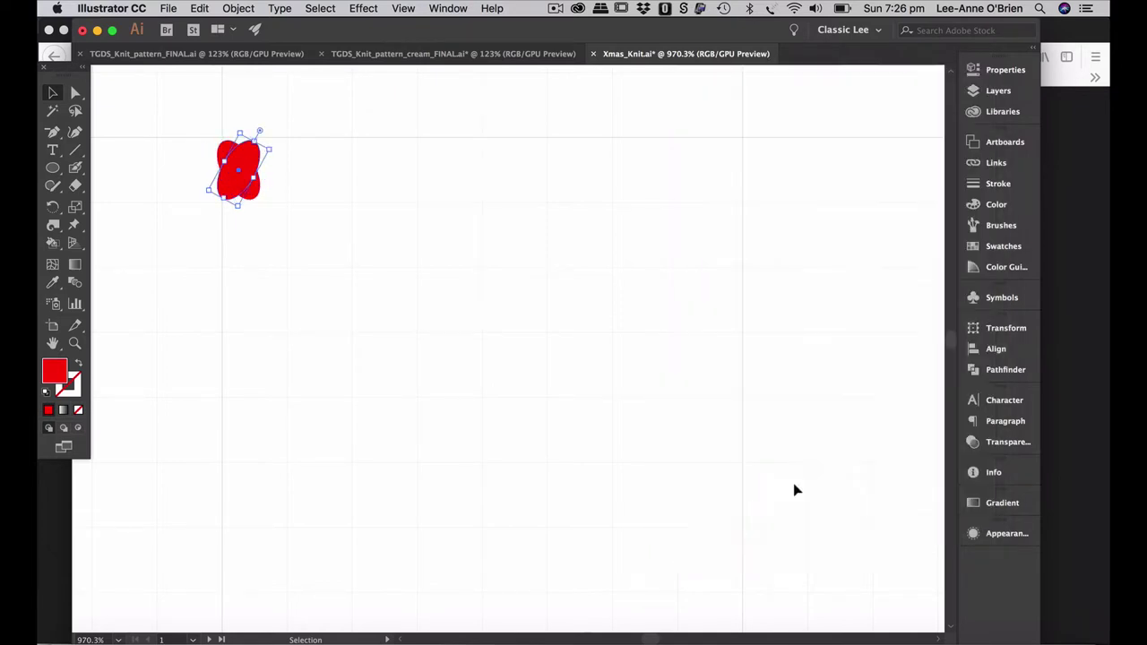
left_click_drag(207, 212, 325, 153)
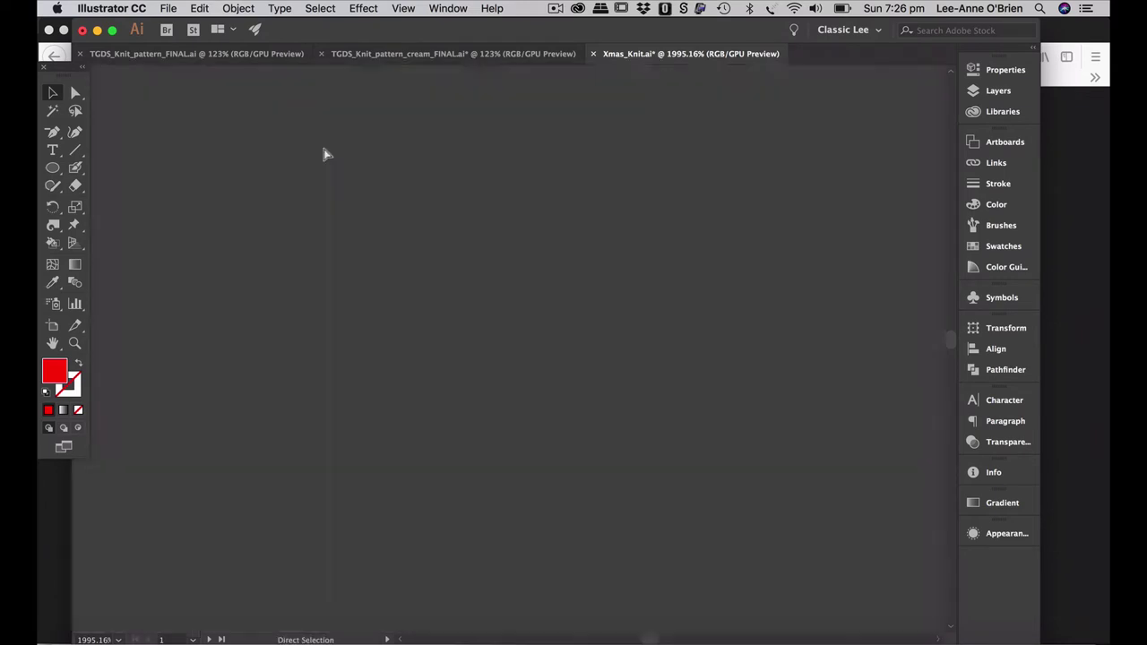
key("super+y")
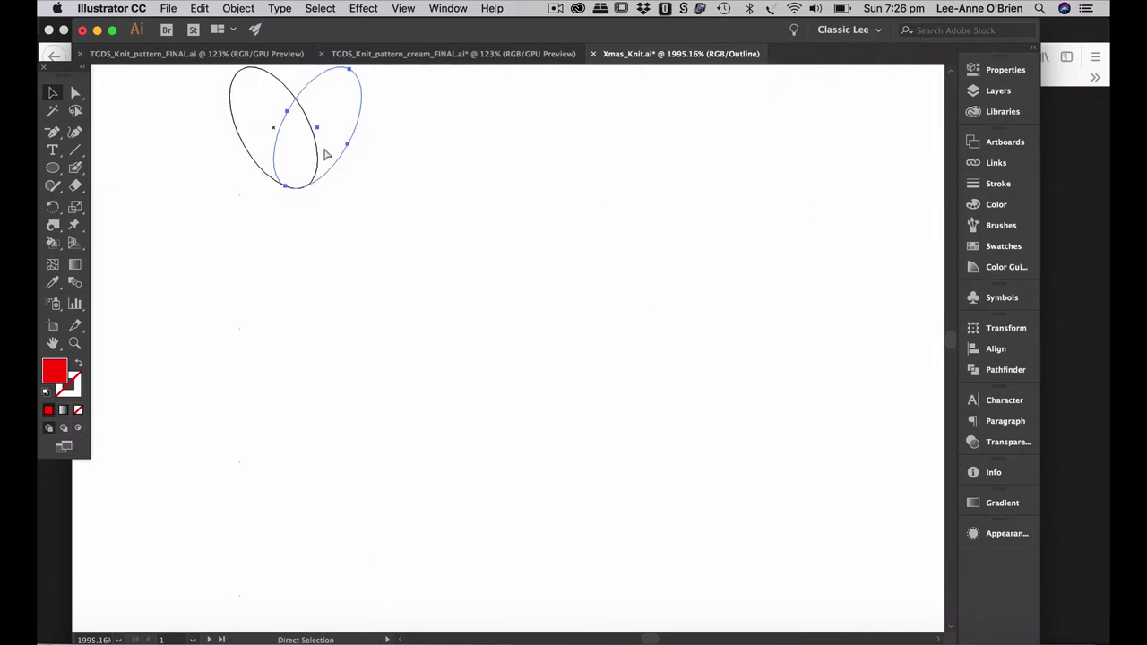
key("super+y")
key("v")
scroll(328, 155, "up", 2)
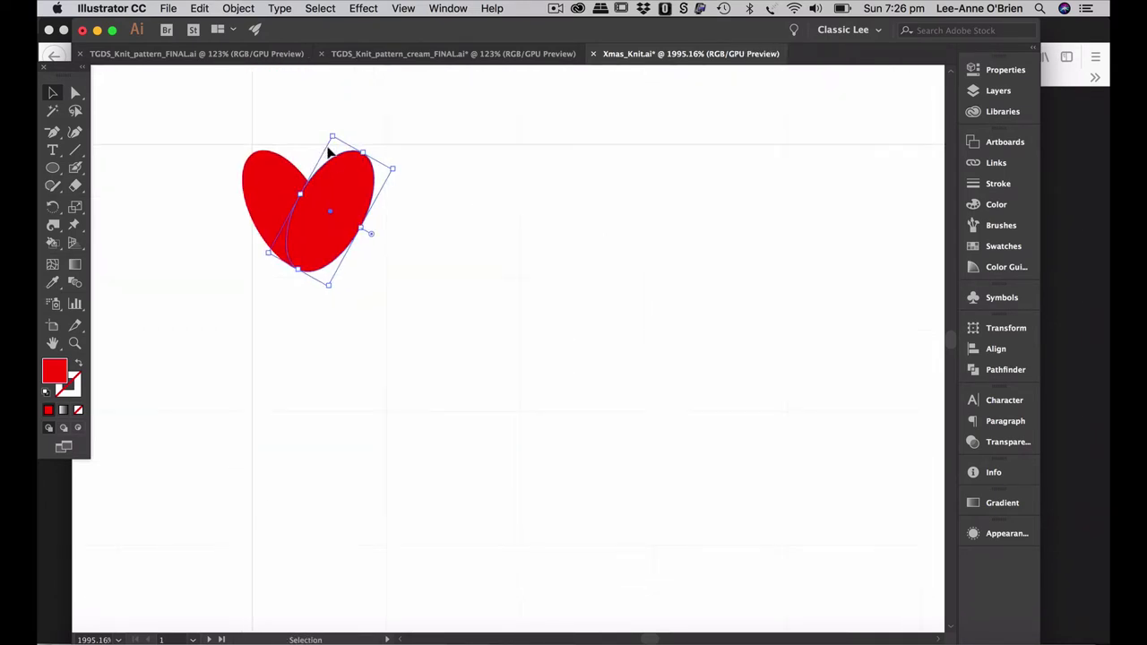
- Unite both ellipses in Pathfinder into one red heart and move it up slightly
left_click_drag(382, 123, 239, 256)
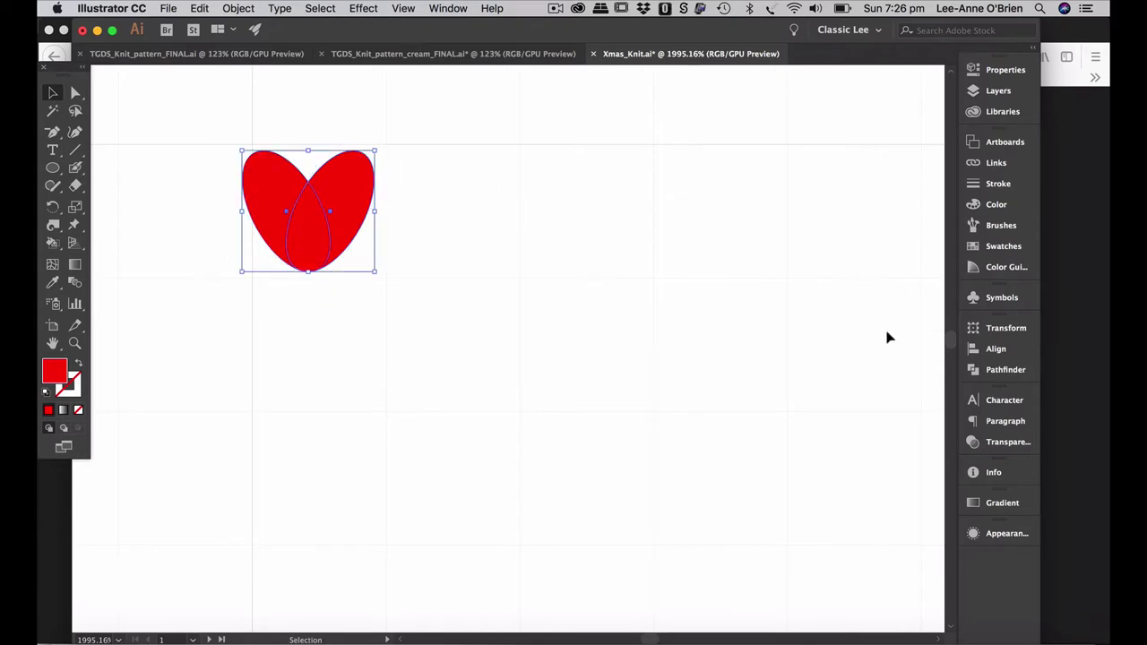
left_click(972, 371)
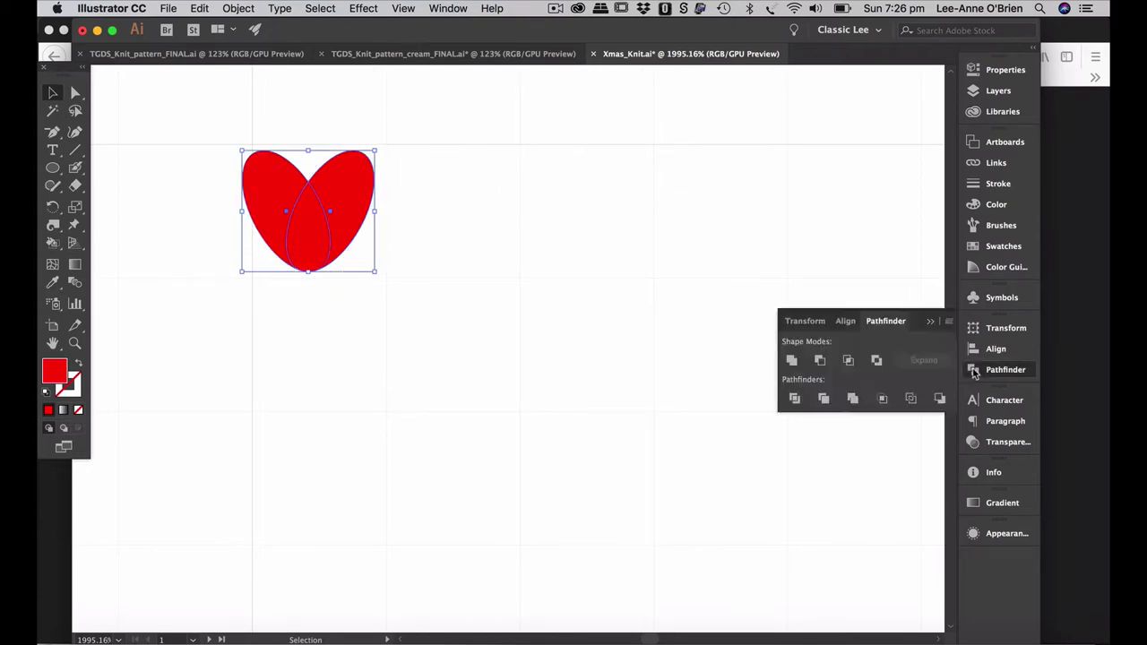
left_click(793, 362)
left_click_drag(308, 205, 310, 197)
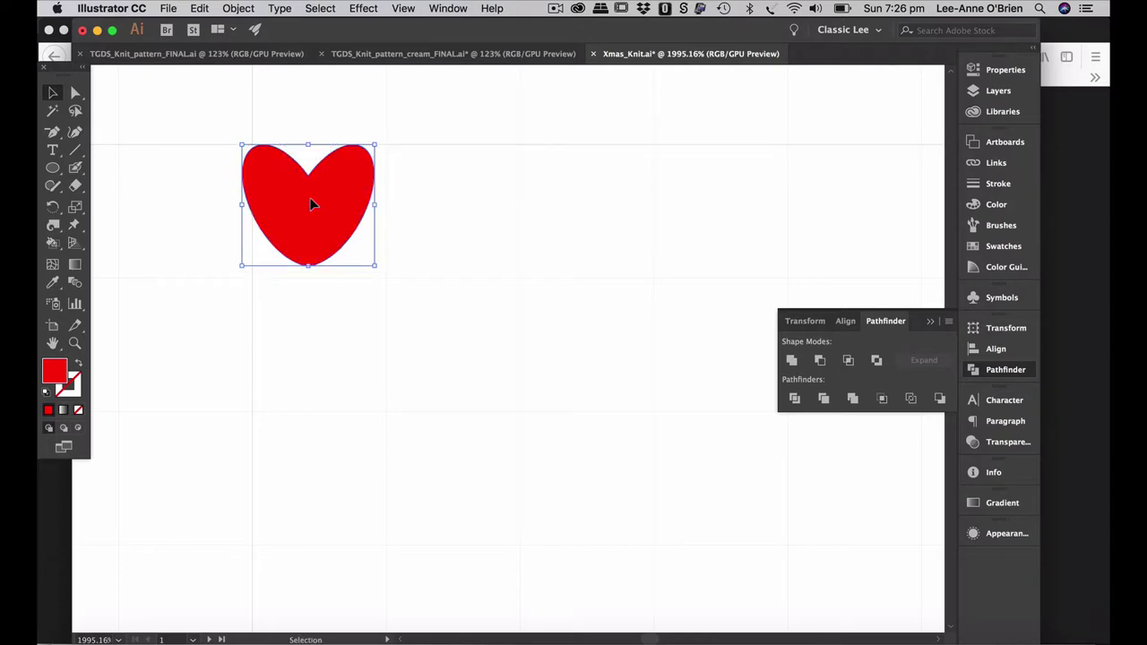
- Turn on Snap to Grid, snap the heart onto the grid, and stretch it taller and slightly wider
left_click(403, 8)
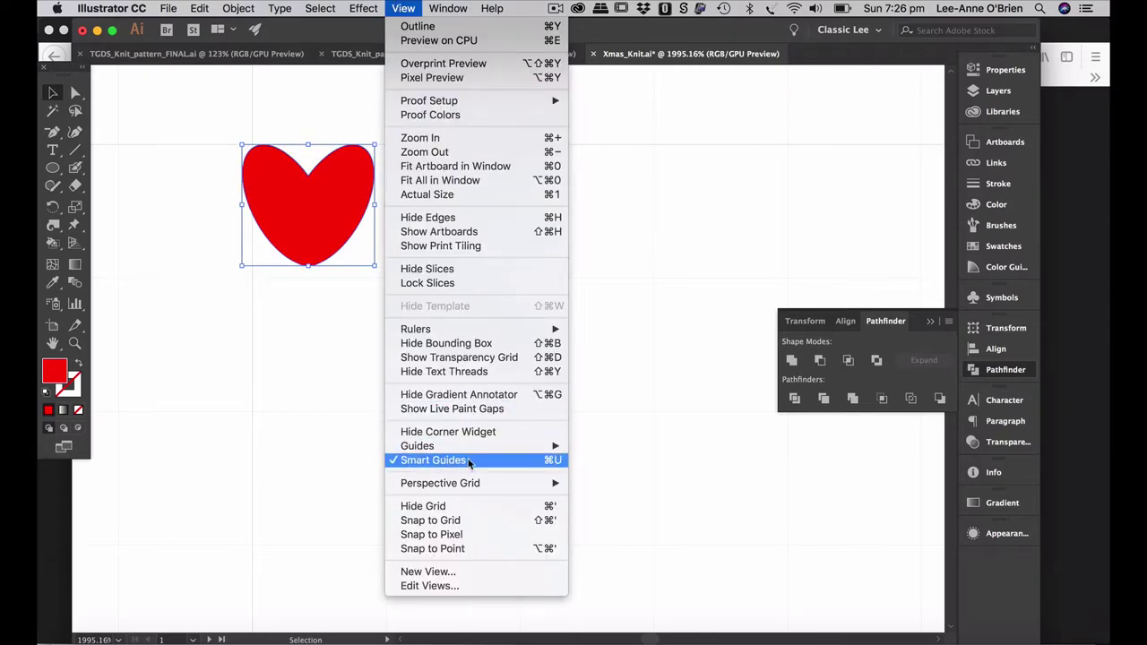
left_click(463, 520)
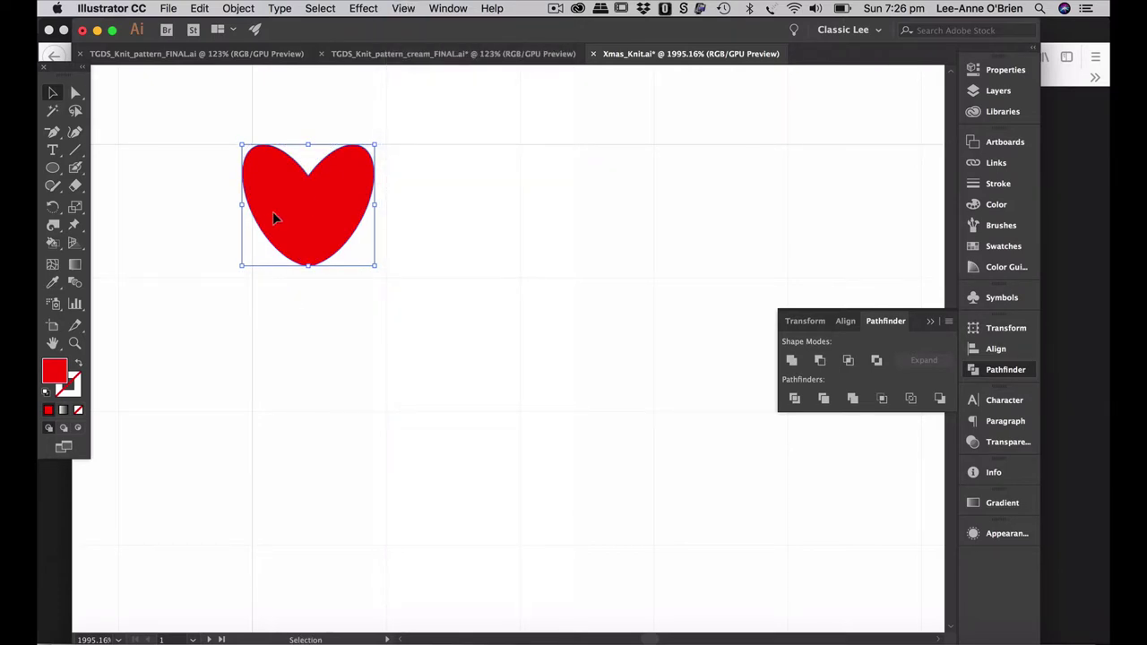
left_click_drag(275, 218, 324, 185)
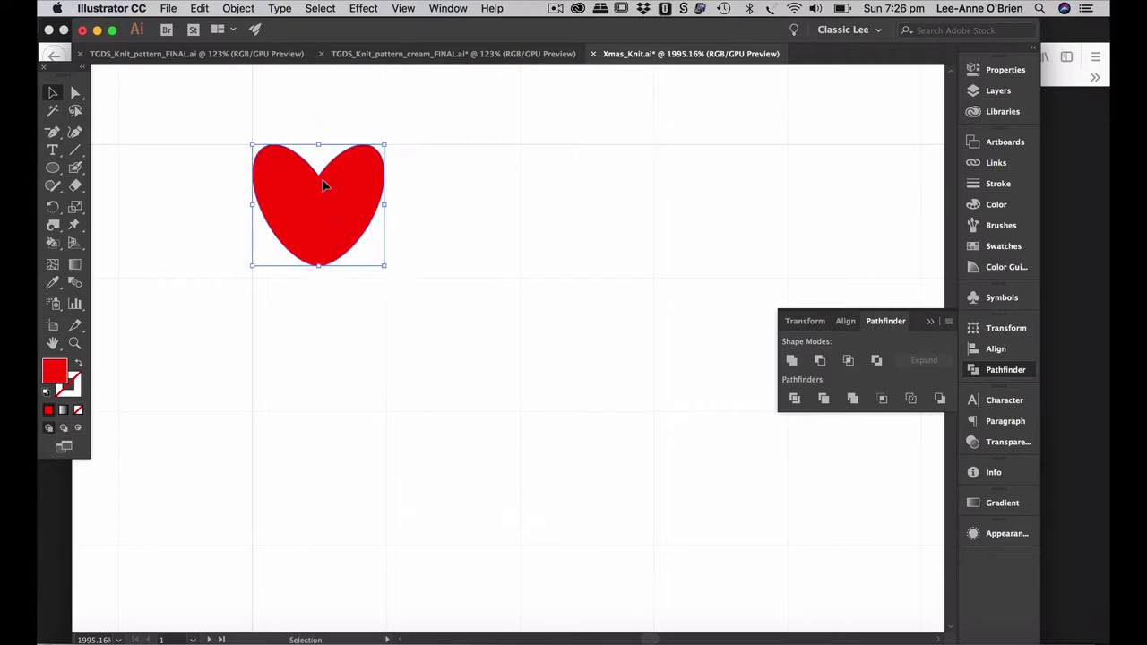
left_click_drag(319, 266, 321, 277)
left_click_drag(384, 212, 387, 215)
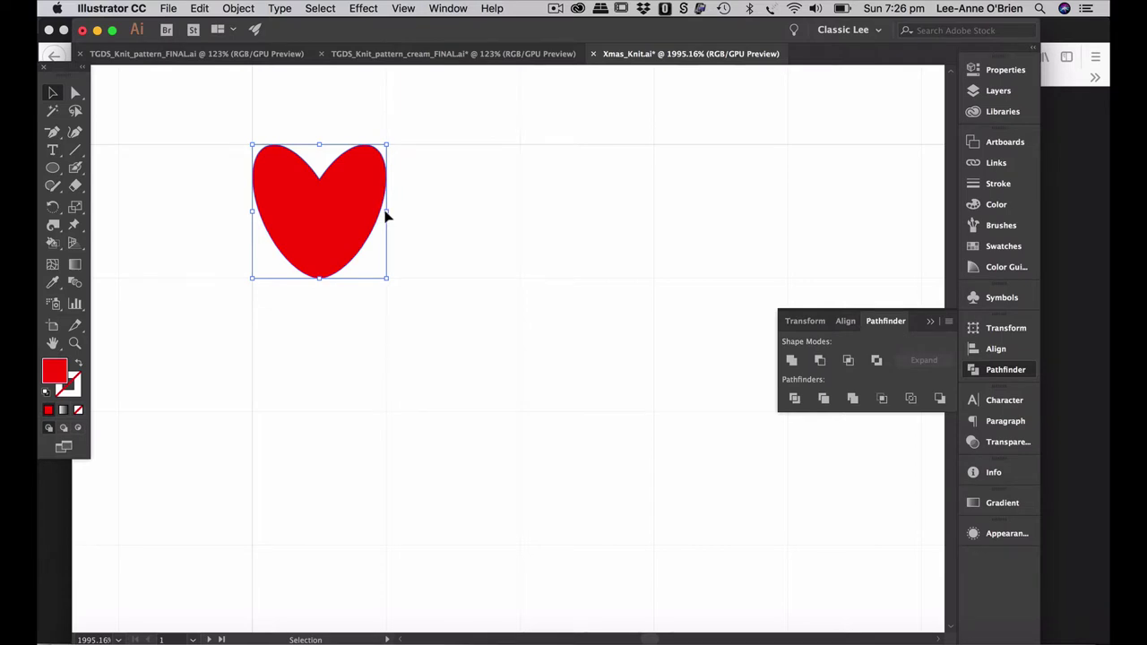
- Place a duplicate heart directly to the right of the first
left_click(386, 216)
left_click(384, 217)
left_click_drag(317, 230, 366, 232, "alt")
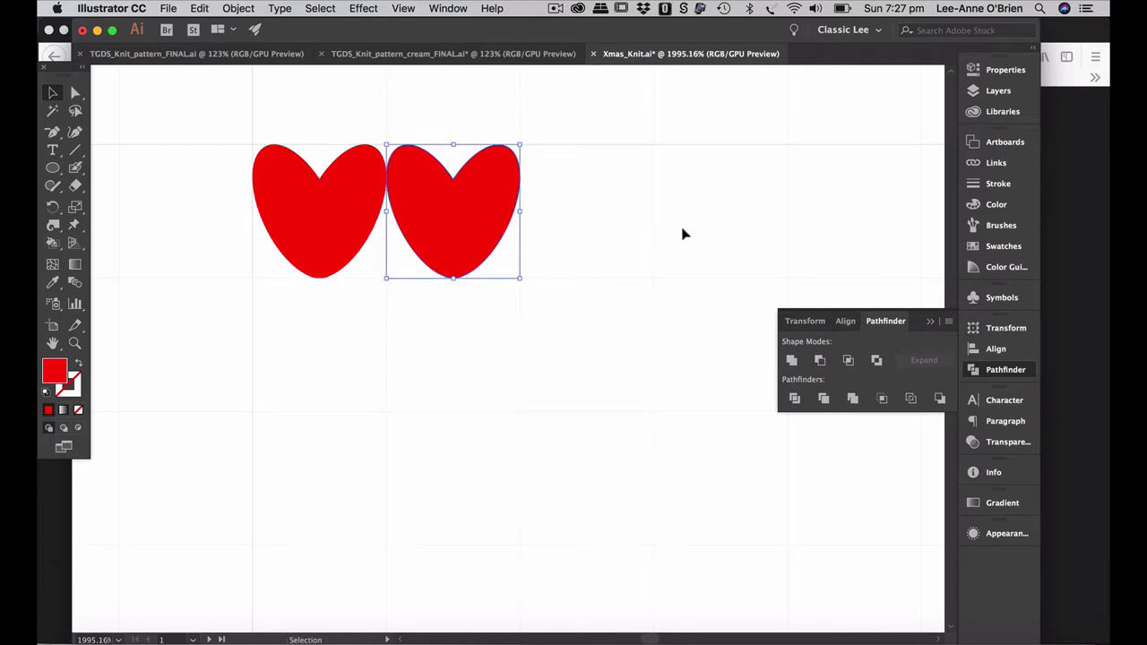
- Repeat Transform Again (Cmd+D) to extend touching hearts across the artboard's top edge
key("a")
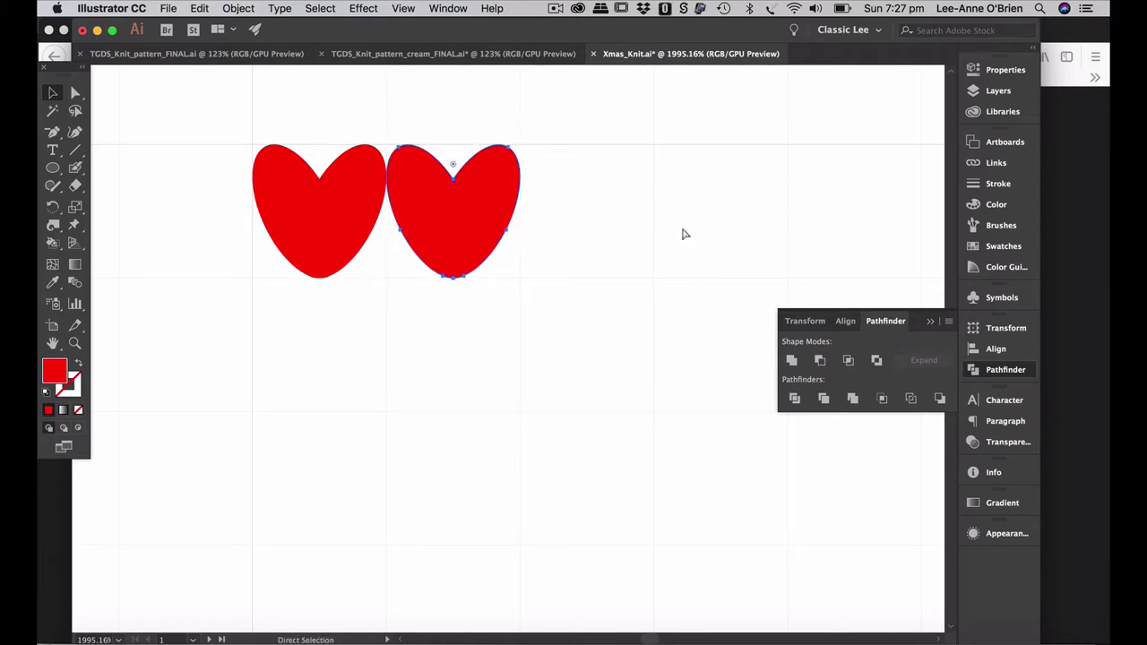
key("super+d")
key("super+d")
key("super+d")
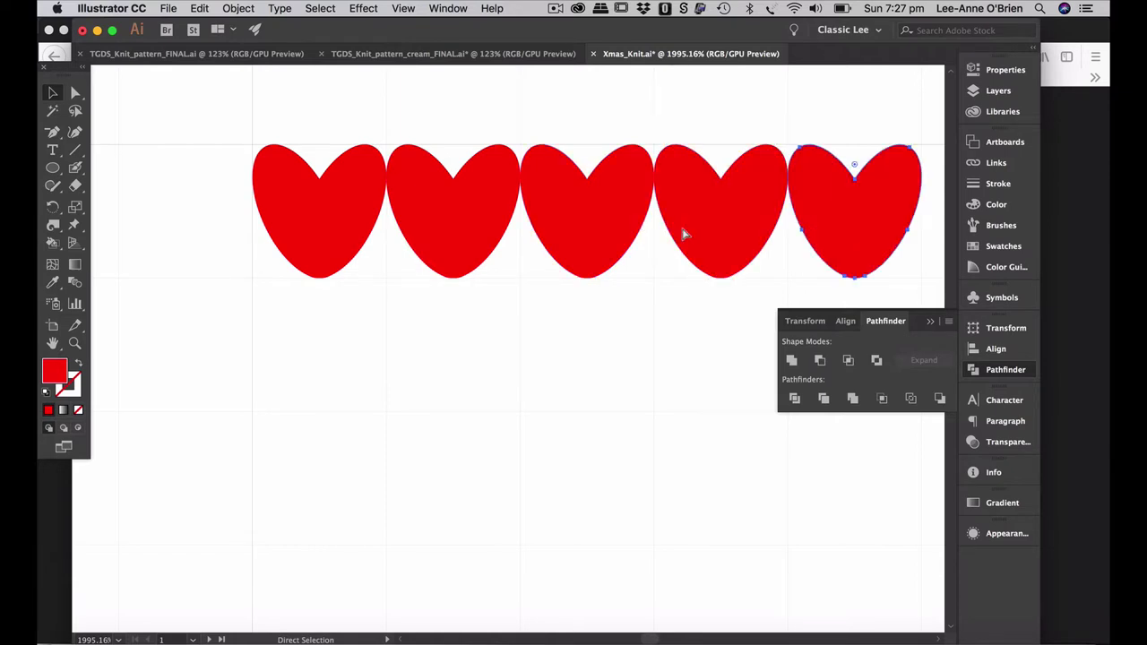
key("super+0")
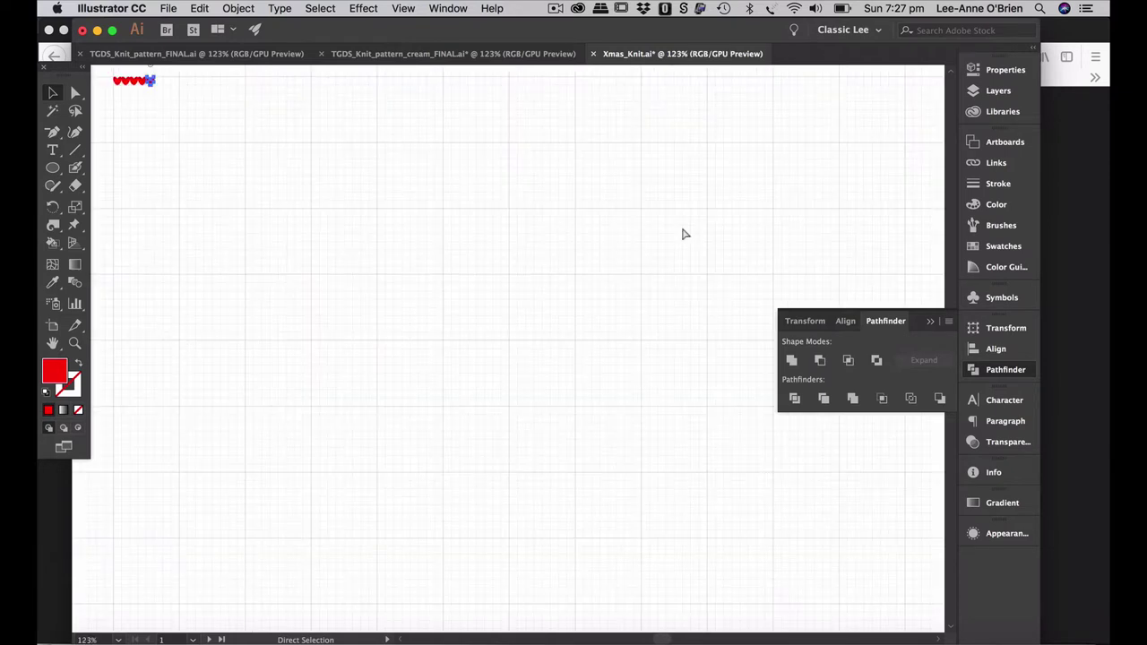
key("v")
key("super+d")
key("super+d")
key("super+d")
key("super+d")
key("super+d")
key("super+d")
key("super+d")
key("super+d")
key("super+d")
key("super+d")
key("super+d")
key("super+d")
key("super+d")
key("super+d")
key("super+d")
key("super+d")
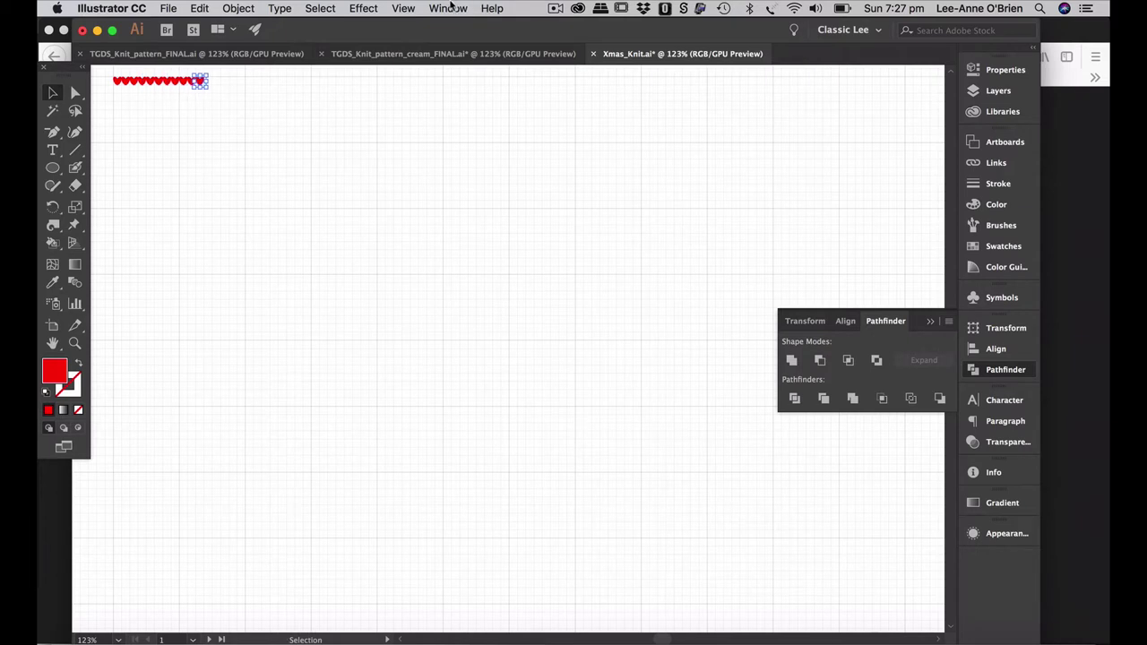
key("super+d")
key("super+d")
key("super+d")
key("super+d")
key("super+d")
key("super+d")
key("super+d")
key("super+d")
key("super+d")
key("super+d")
key("super+d")
key("super+d")
key("super+d")
key("super+d")
key("super+d")
key("super+d")
key("super+d")
key("super+d")
key("super+d")
key("super+d")
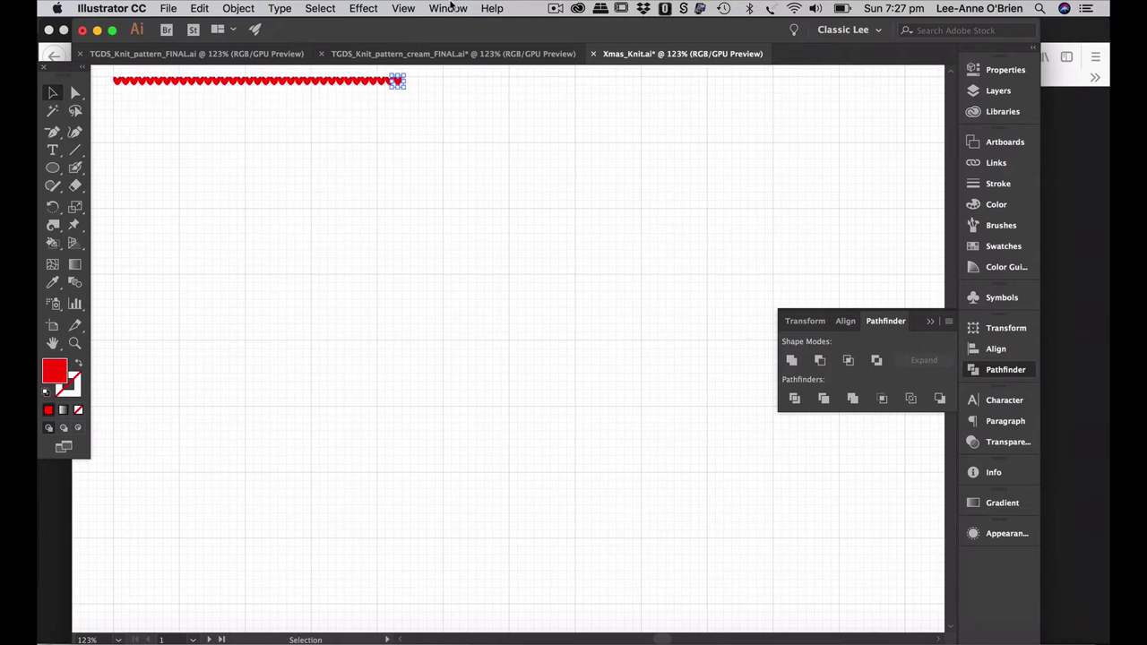
key("super+d")
key("super+d")
key("super+d")
key("super+d")
key("super+d")
key("super+d")
key("super+d")
key("super+d")
key("super+d")
key("super+d")
key("super+d")
key("super+d")
key("super+d")
key("super+d")
key("super+d")
key("super+d")
key("super+d")
key("super+d")
key("super+d")
key("super+d")
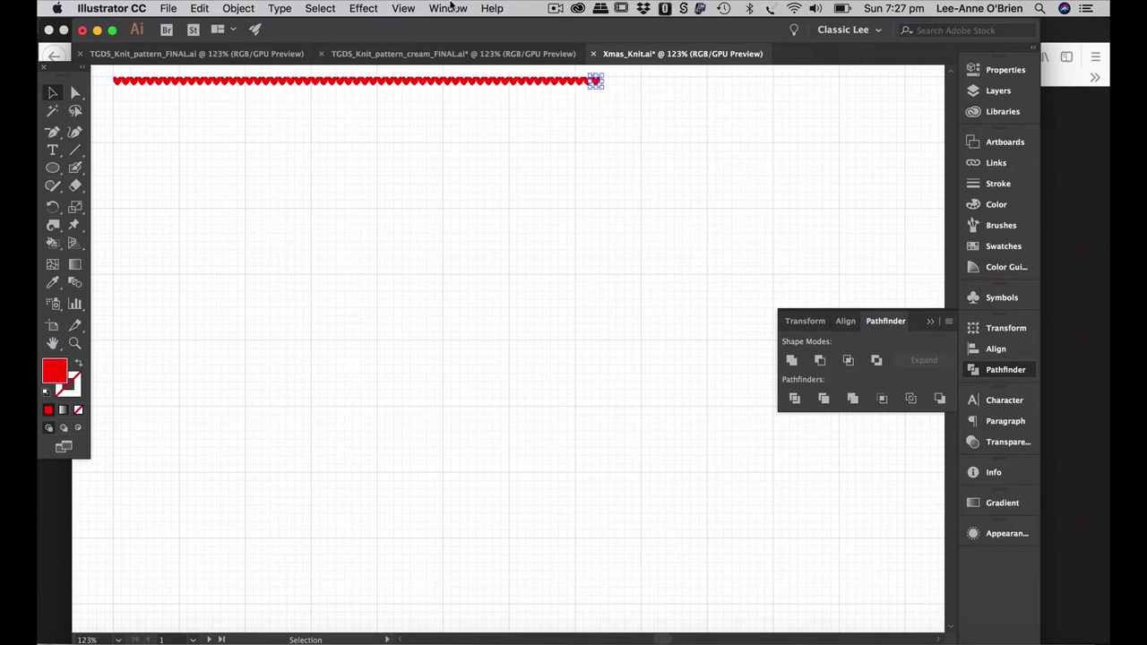
key("super+d")
key("super+d")
key("super+d")
key("super+d")
key("super+d")
key("super+d")
key("super+d")
key("super+d")
key("super+d")
key("super+d")
key("super+d")
key("super+d")
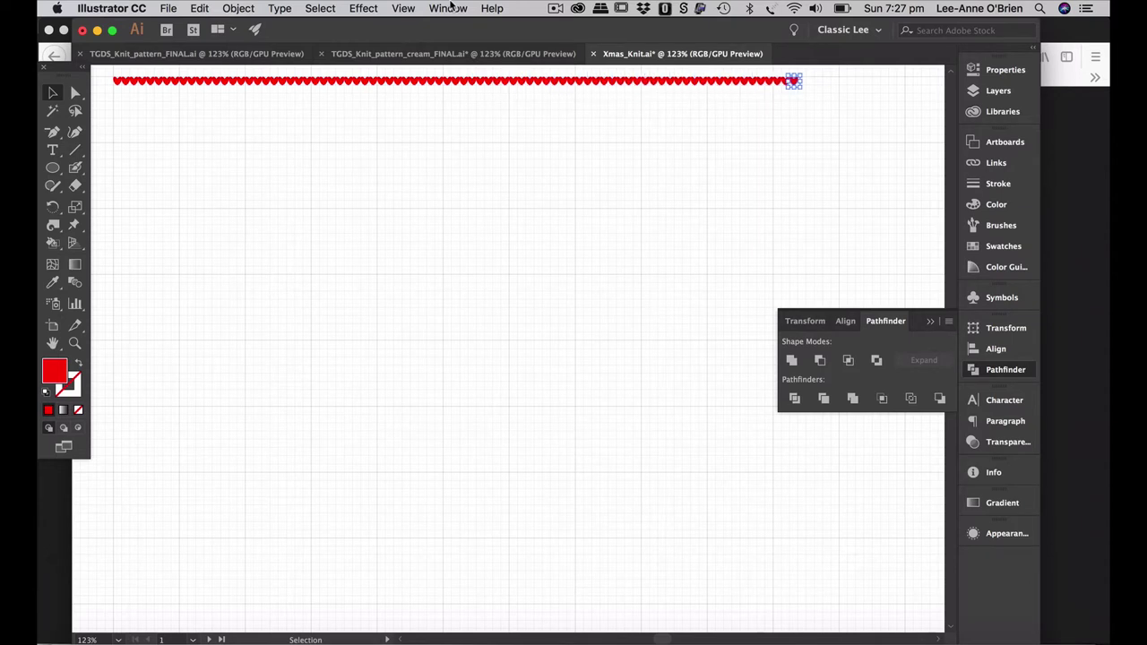
key("super+d")
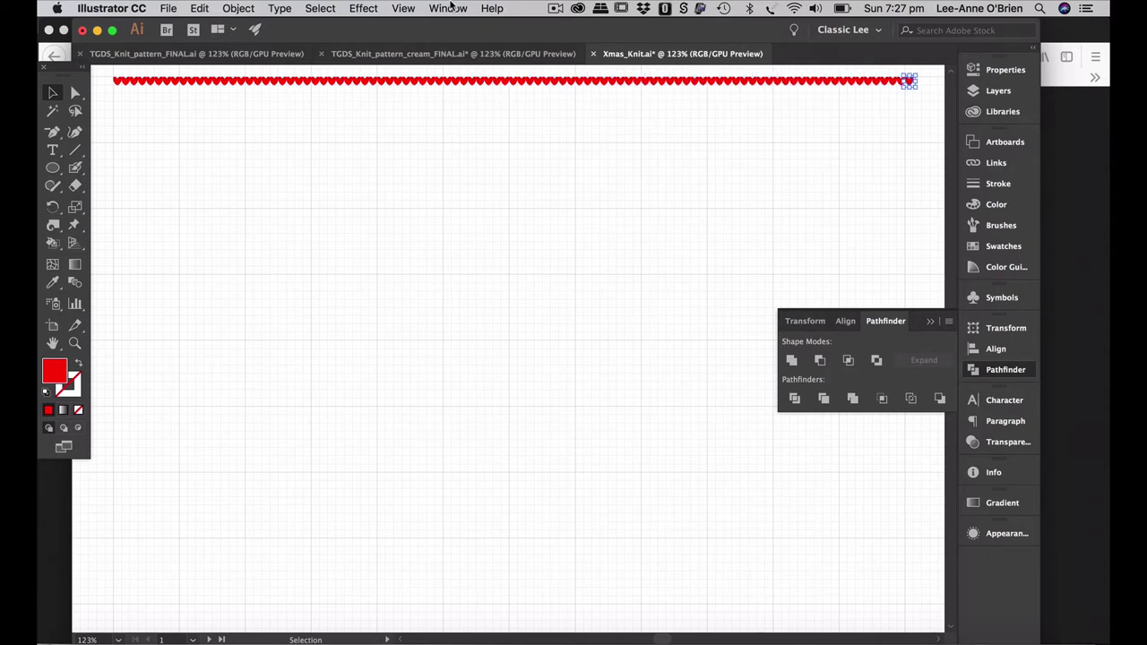
left_click(419, 8)
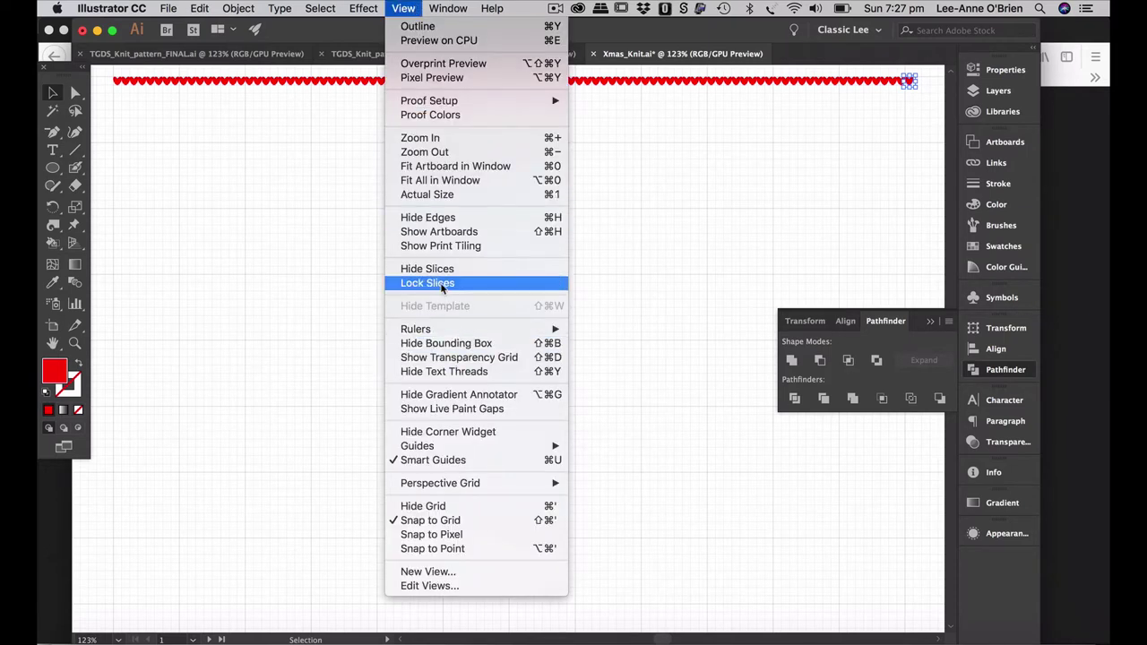
- Show the artboard edges again and turn Snap to Grid off
left_click(440, 235)
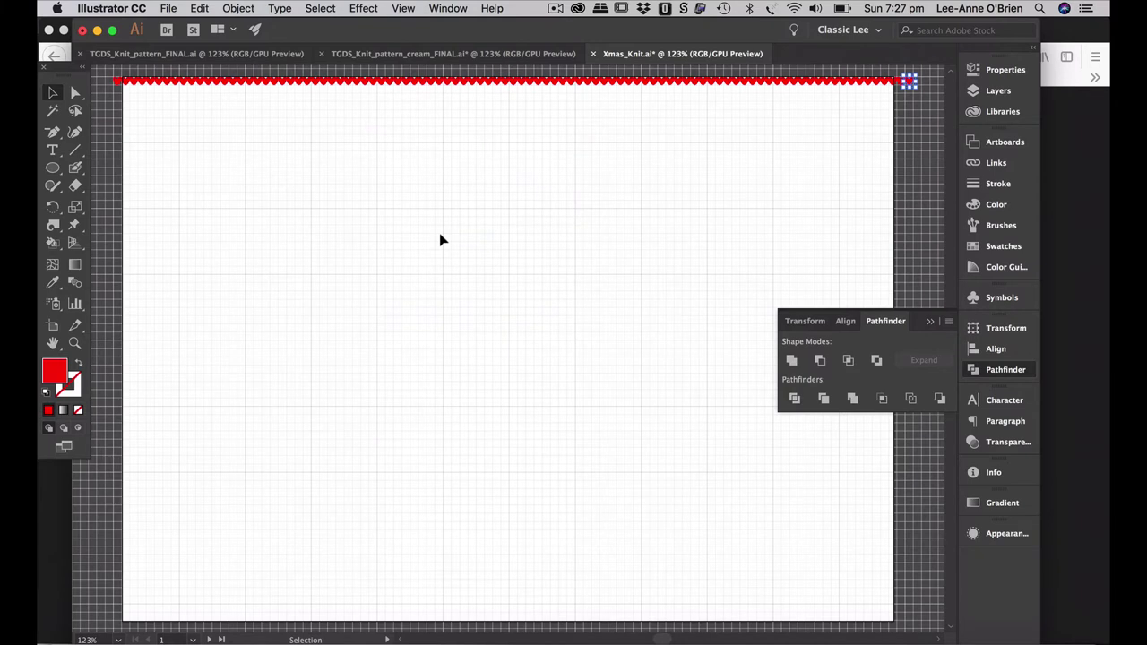
left_click(408, 7)
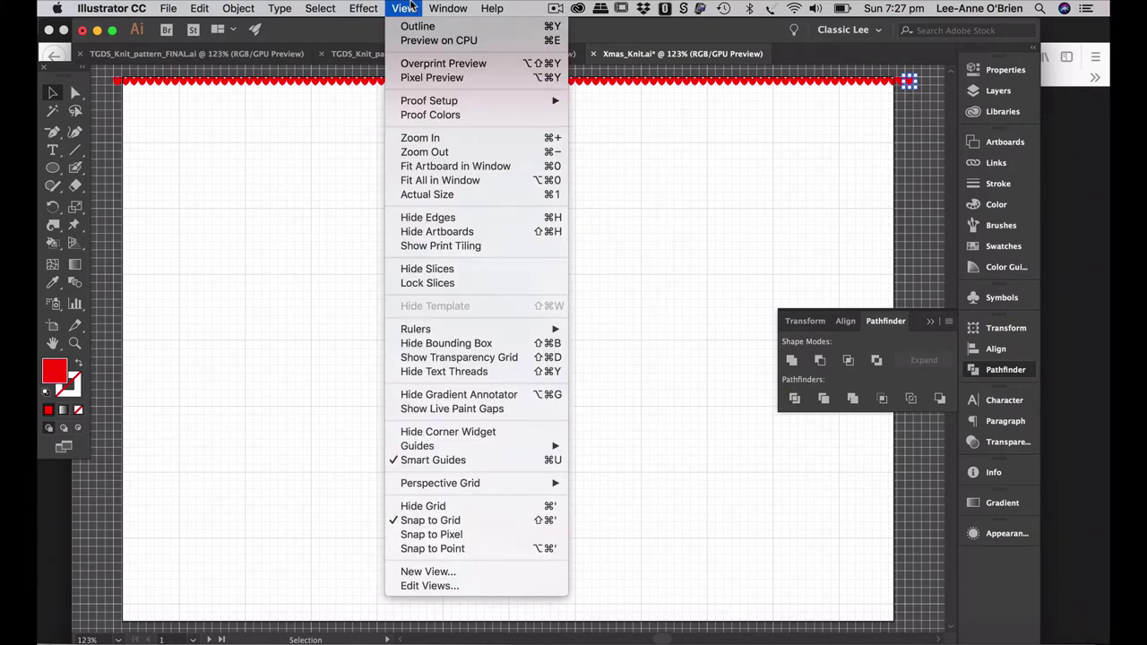
left_click(445, 522)
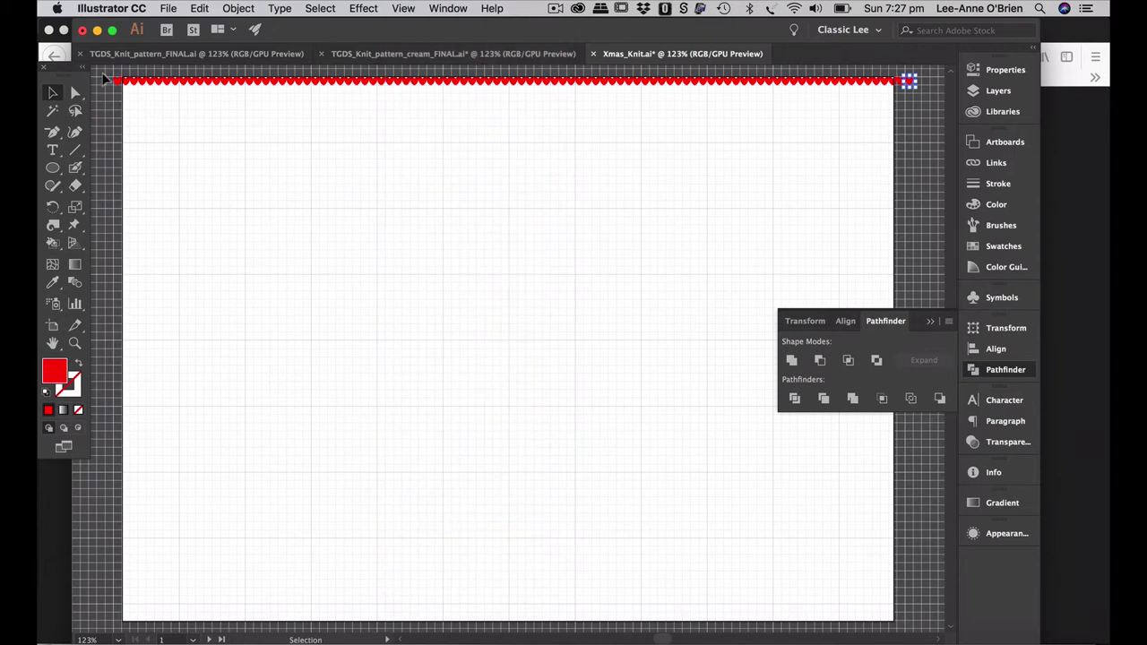
- Select the entire heart row and zoom in on its left end
left_click_drag(104, 78, 928, 105)
key("z")
left_click_drag(135, 123, 299, 359)
- Copy the heart row straight down so it sits directly beneath the first row
left_click_drag(143, 364, 471, 284)
key("v")
left_click_drag(397, 187, 387, 242)
left_click(325, 177)
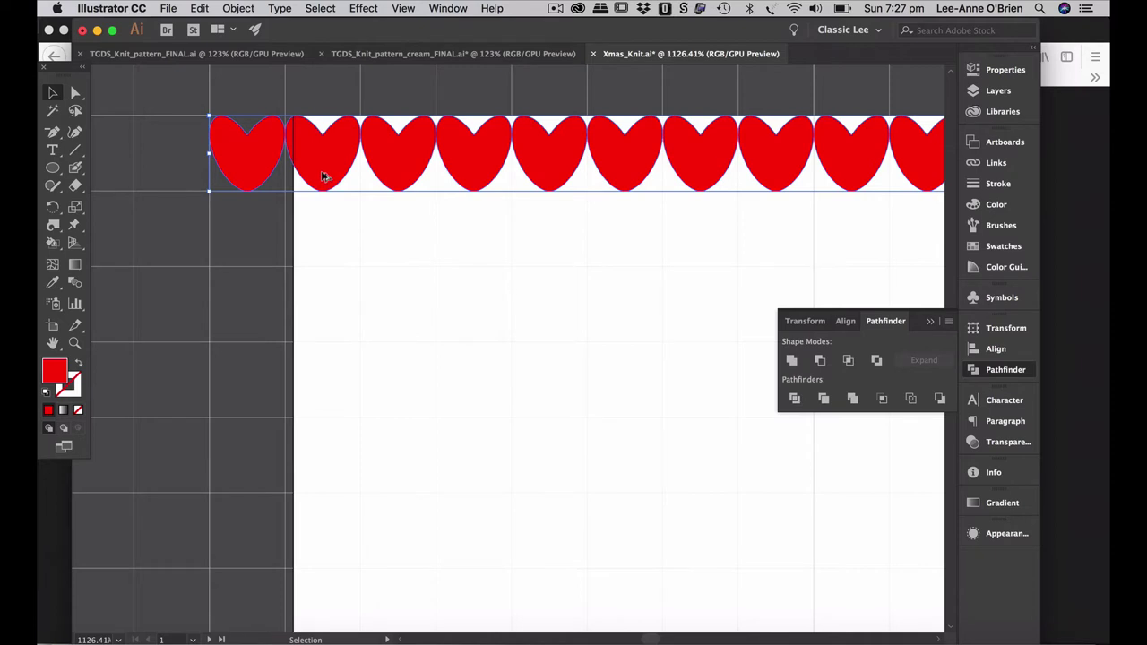
left_click_drag(324, 176, 326, 243)
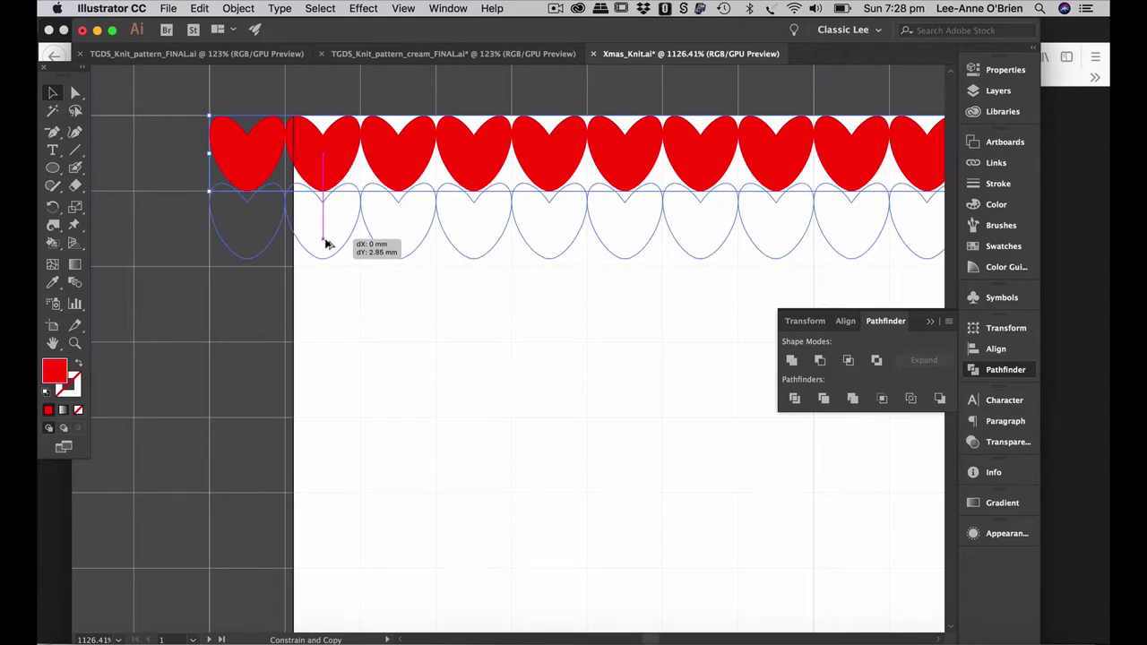
left_click_drag(326, 243, 327, 247)
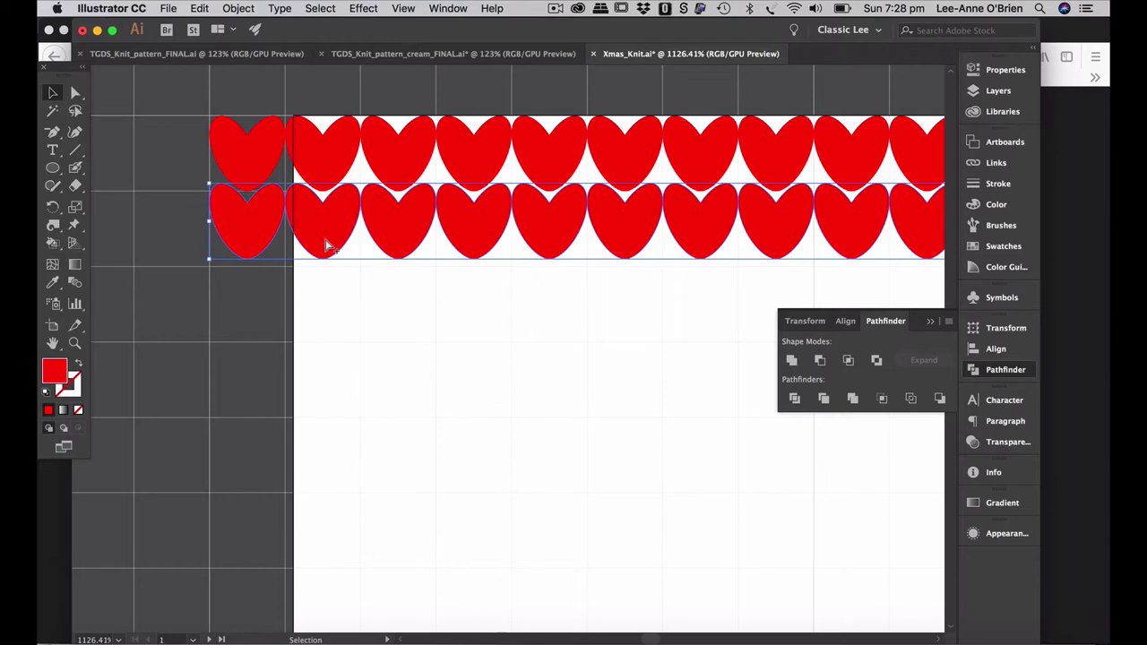
- Stack six more heart rows with Transform Again down to the artboard's bottom edge
key("super+0")
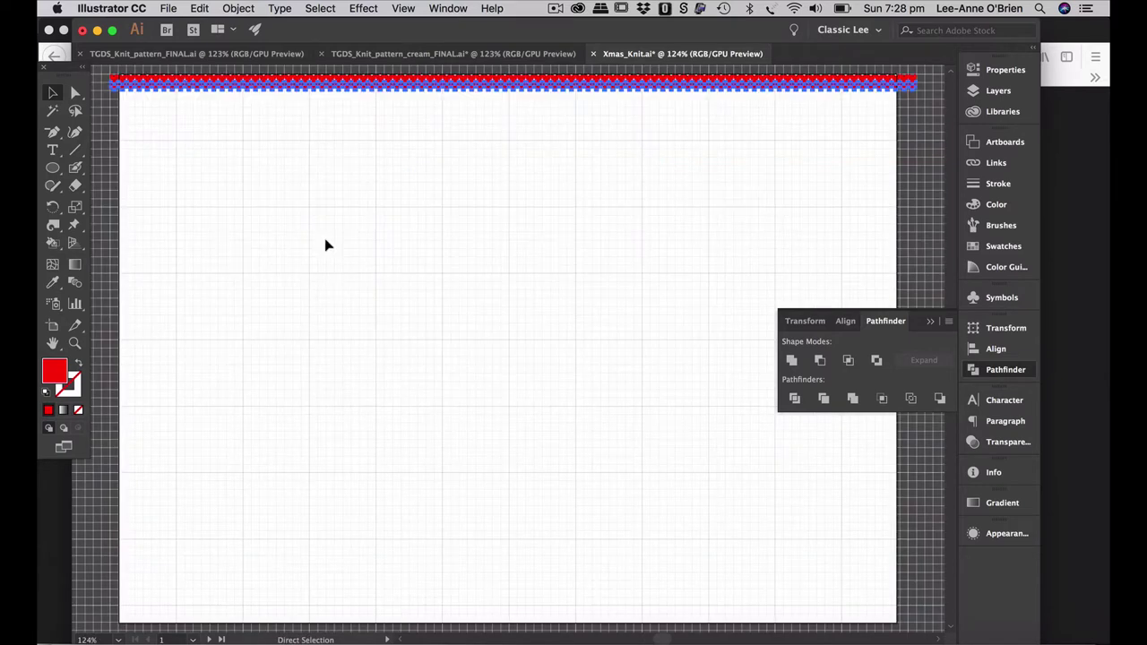
key("super+d")
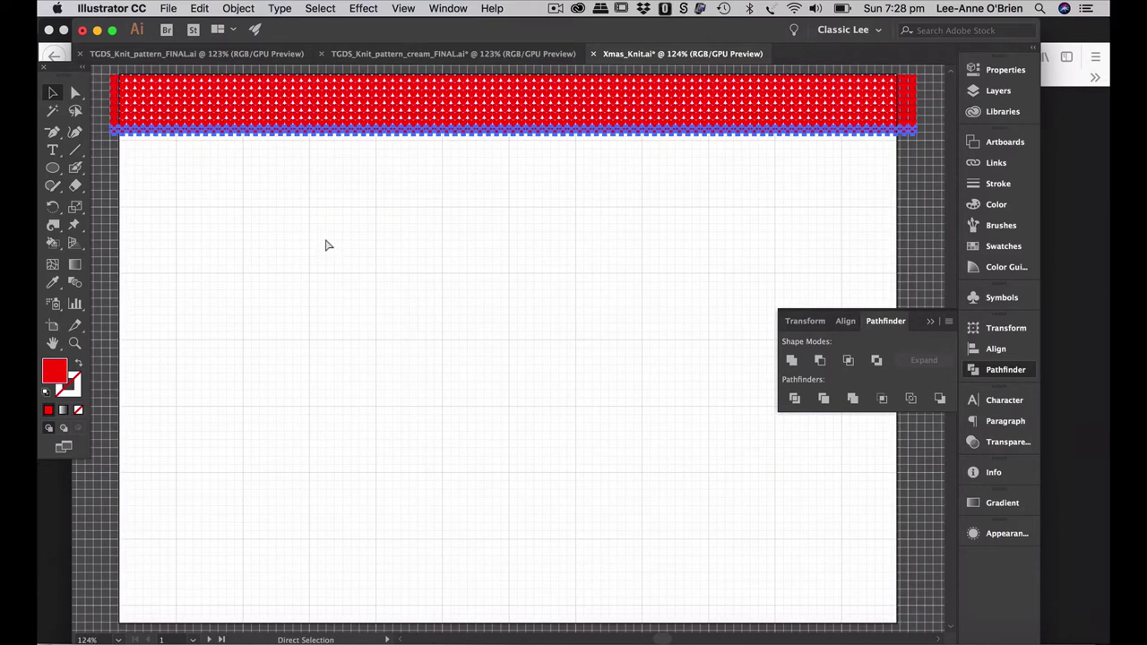
key("super+d")
key("super+d")
key("super+d")
key("super+d")
key("super+d")
key("super+d")
key("super+d")
key("super+d")
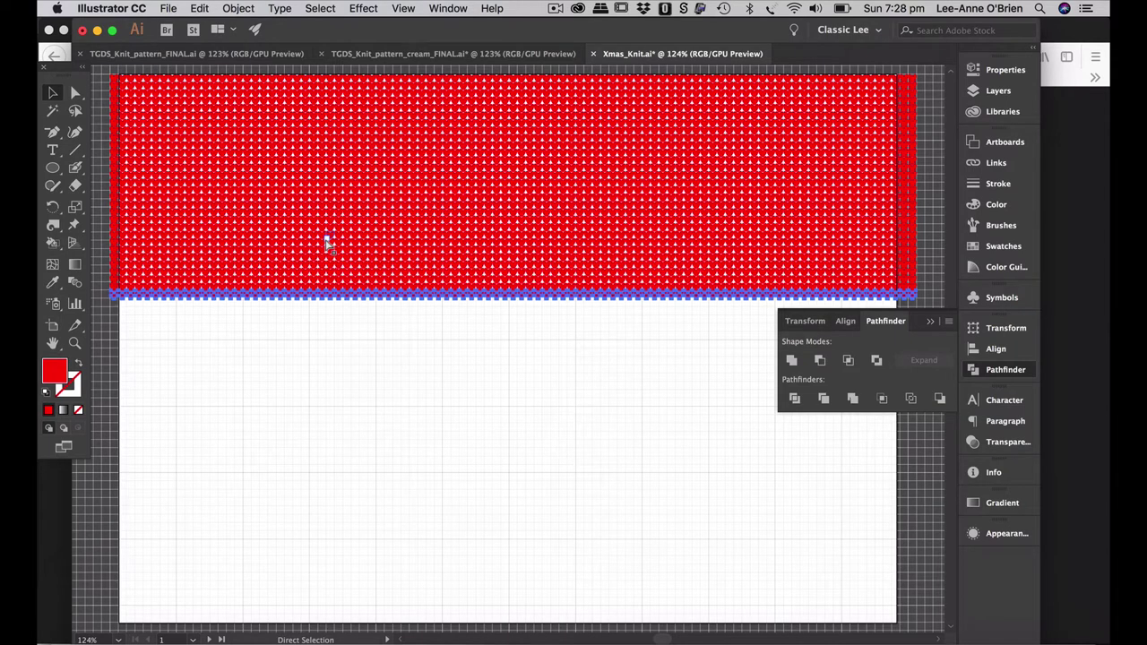
key("super+d")
key("super+d")
key("super+d")
key("super+d")
key("super+d")
key("super+d")
key("super+d")
key("super+d")
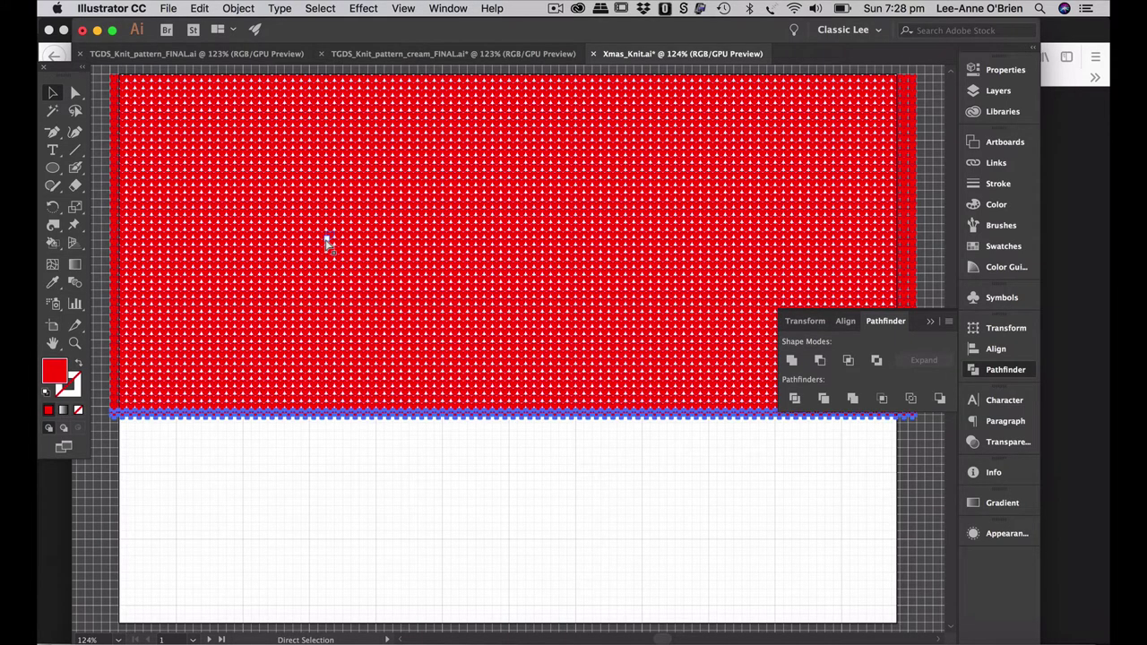
key("super+d")
key("super+d")
key("super+d")
key("super+d")
key("super+d")
key("super+d")
key("super+d")
key("super+d")
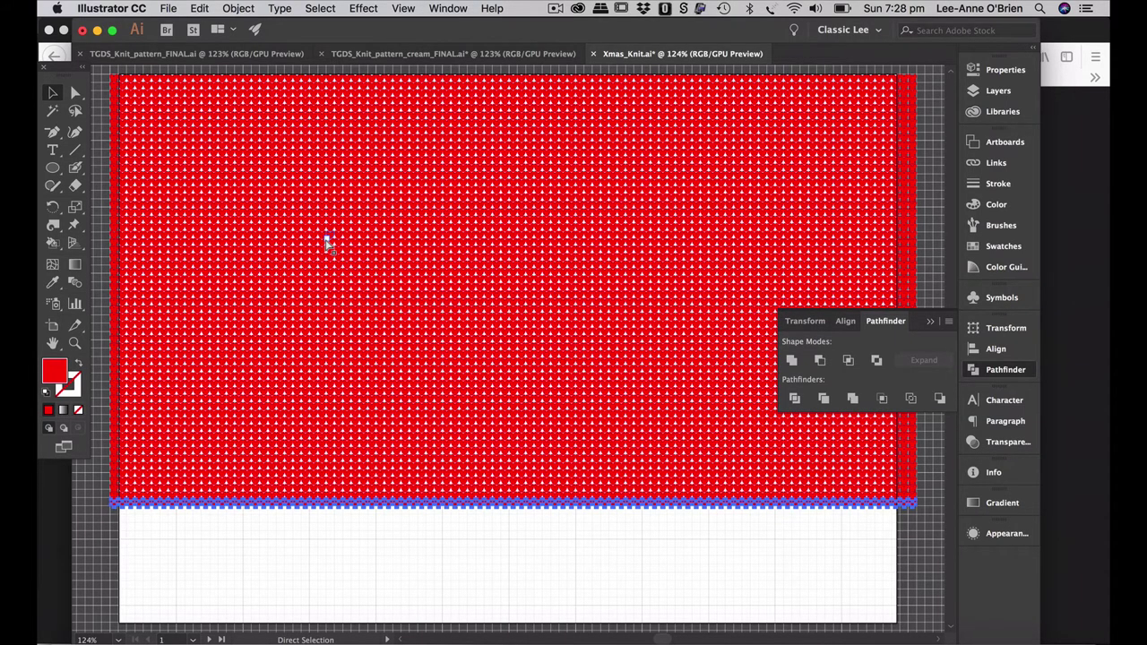
key("super+d")
key("super+d")
key("super+d")
key("super+d")
key("super+d")
key("super+d")
key("super+d")
key("super+d")
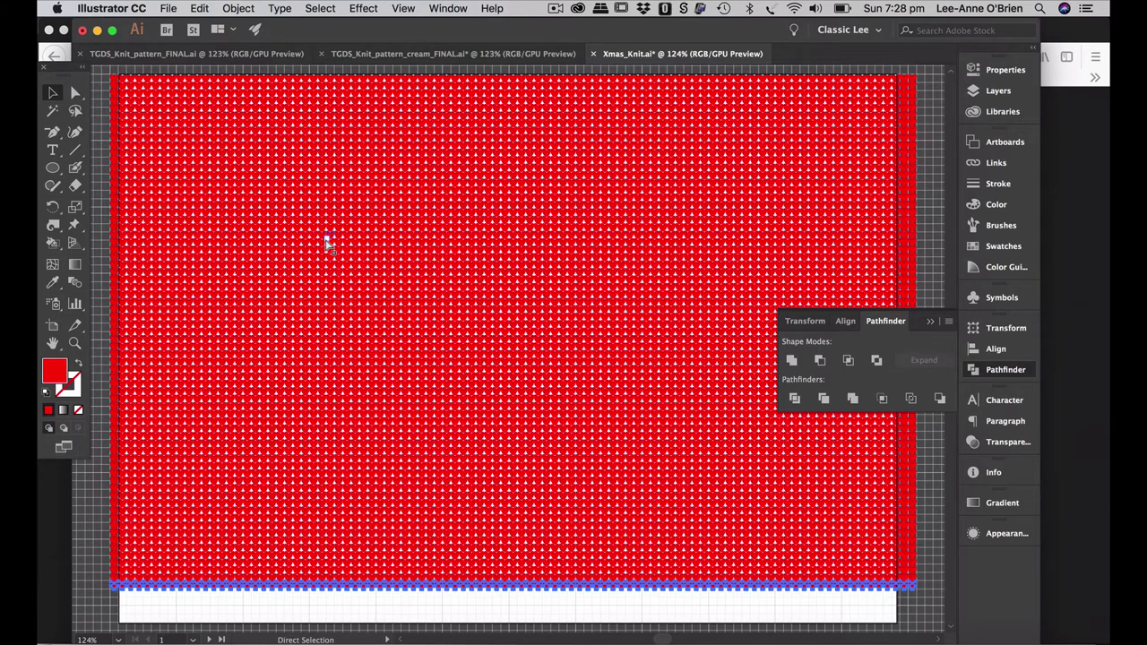
key("super+d")
key("super+d")
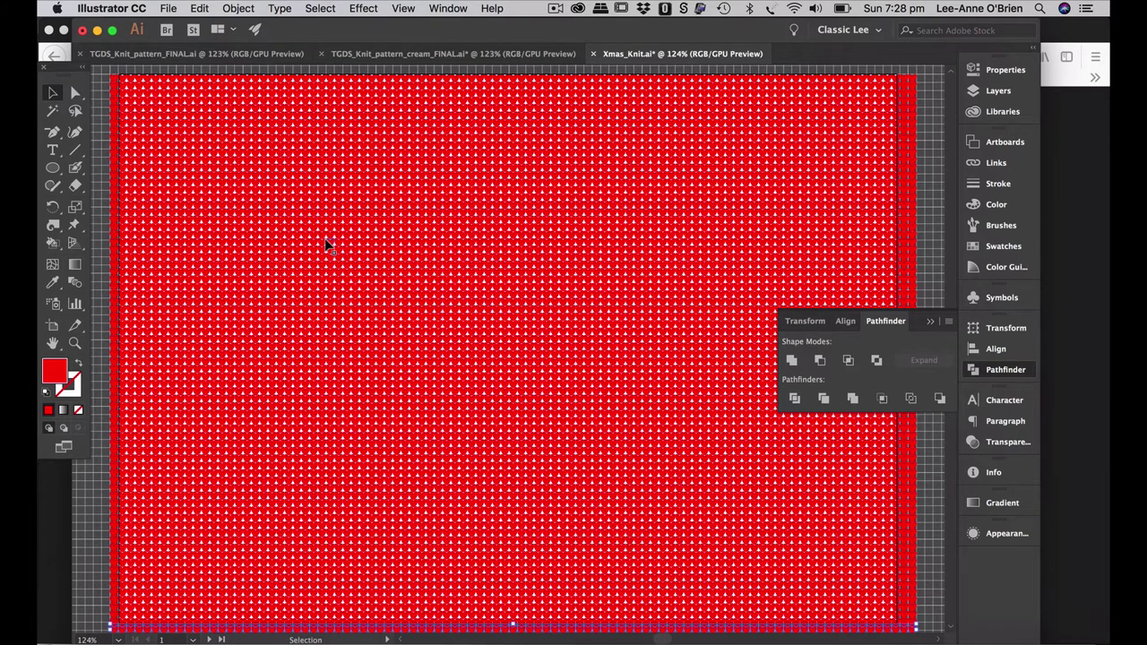
left_click(931, 322)
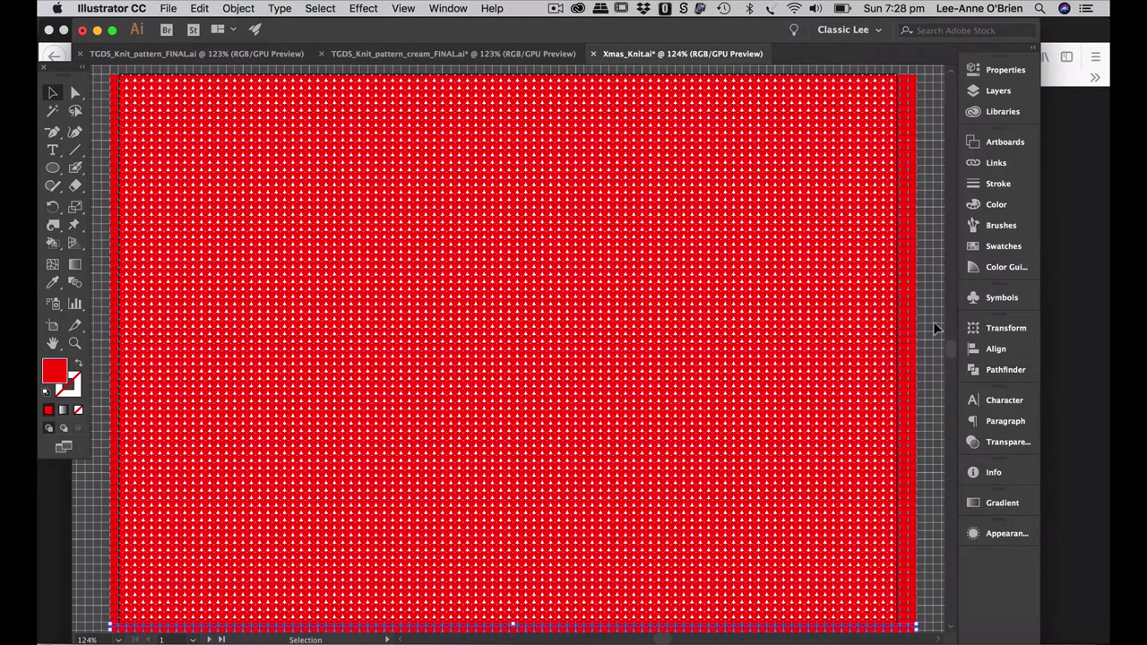
- View the document at actual size and hide the grid
key("super+1")
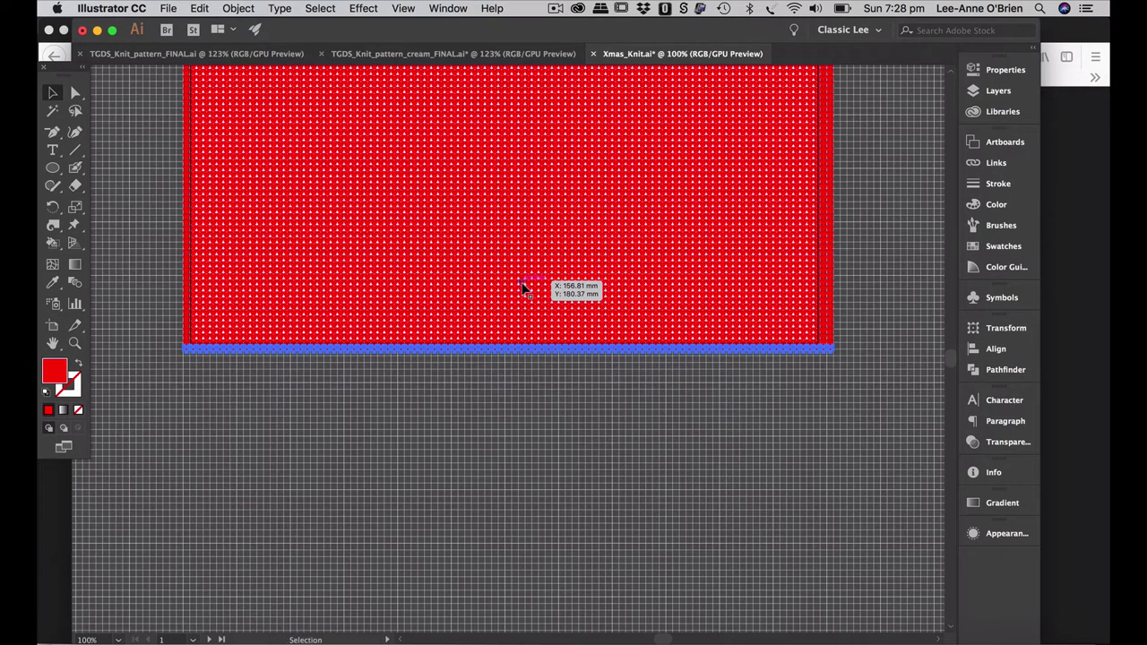
scroll(524, 289, "up", 3)
scroll(525, 290, "up", 2)
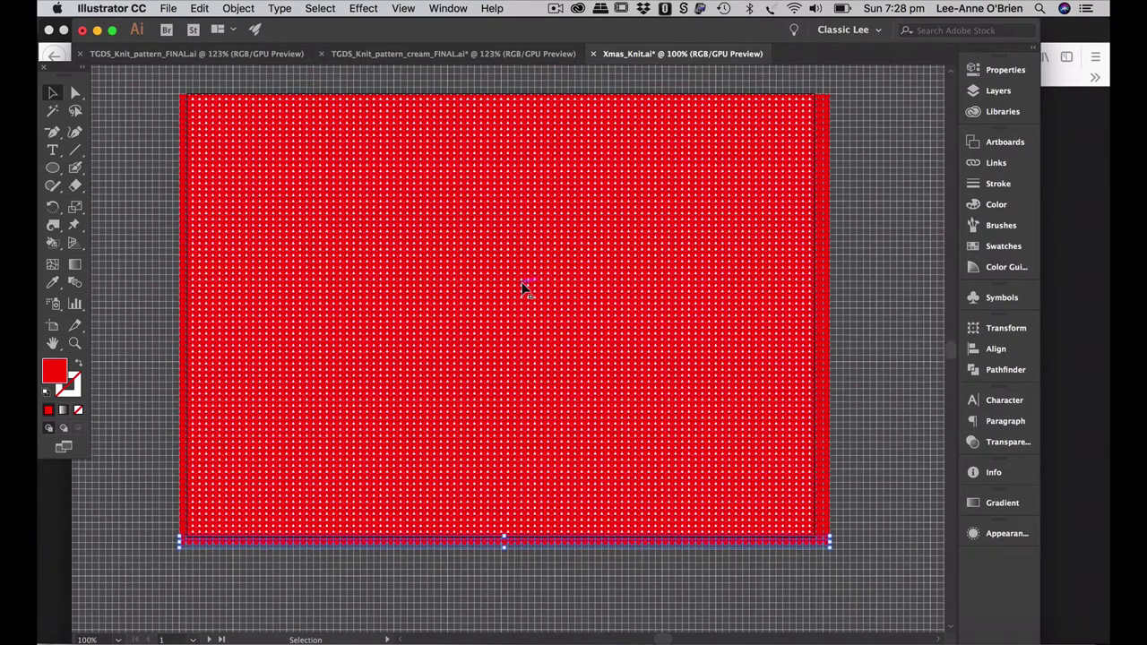
left_click(405, 8)
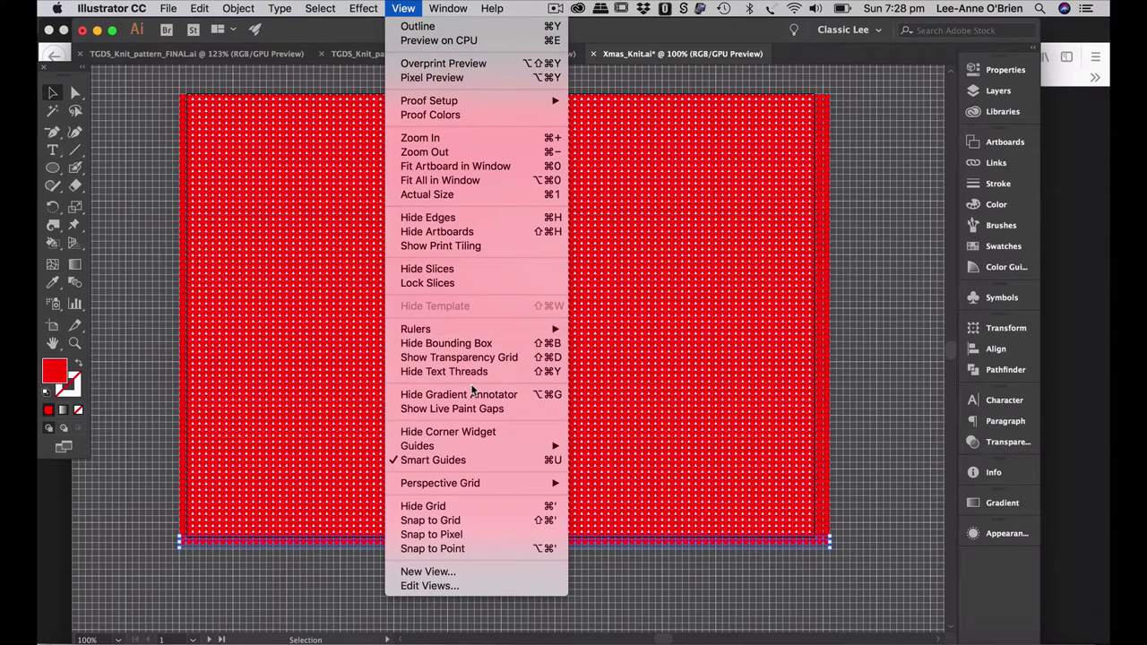
left_click(463, 507)
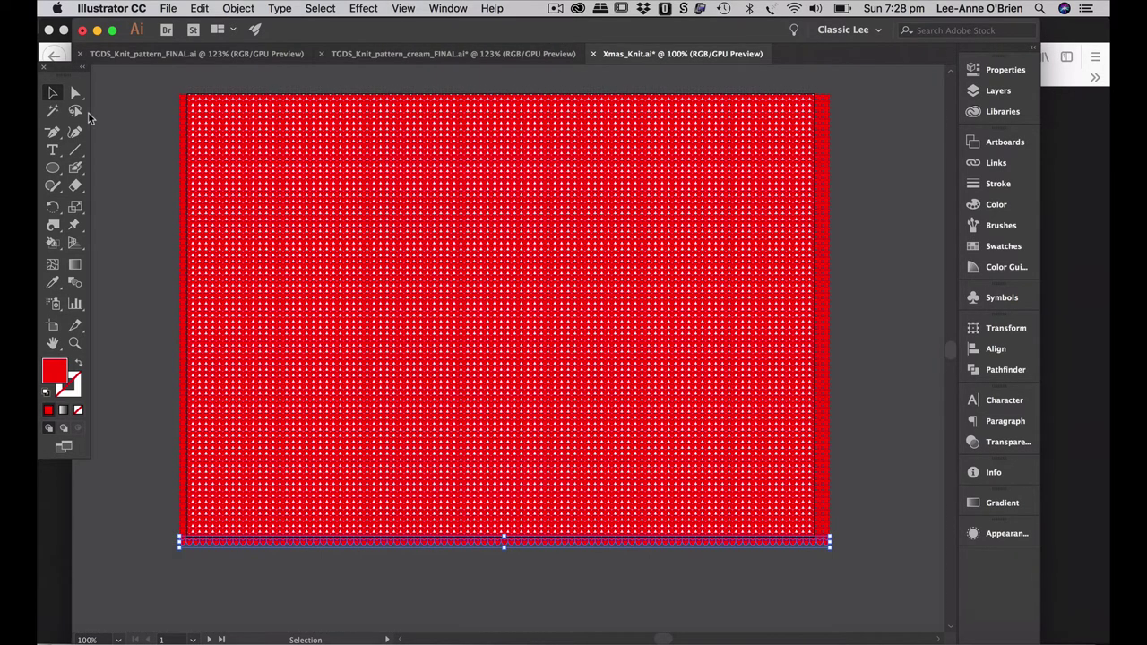
- Draw a rectangle covering the whole artboard and send it behind the heart rows
left_click(52, 167)
left_click(87, 168)
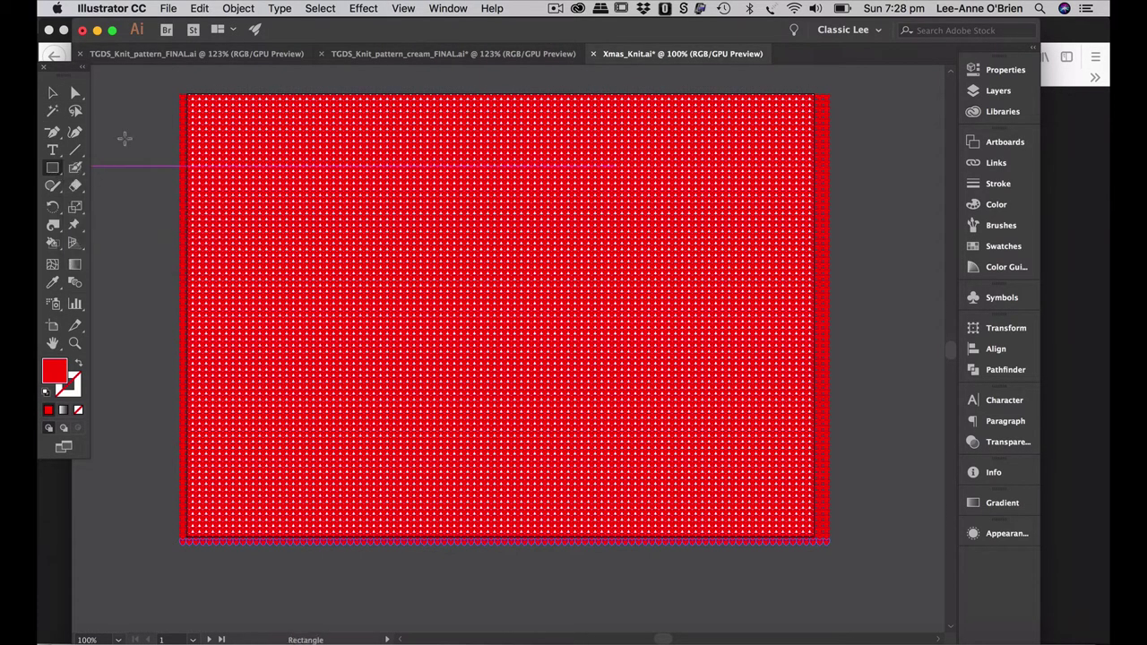
left_click_drag(180, 92, 833, 550)
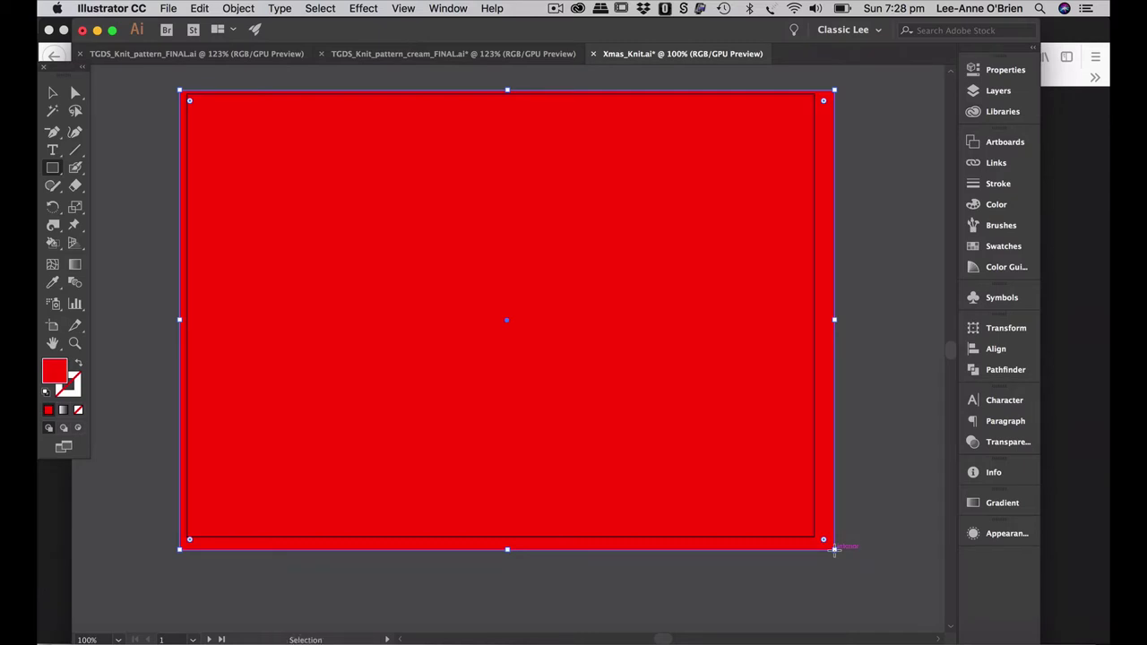
left_click(239, 9)
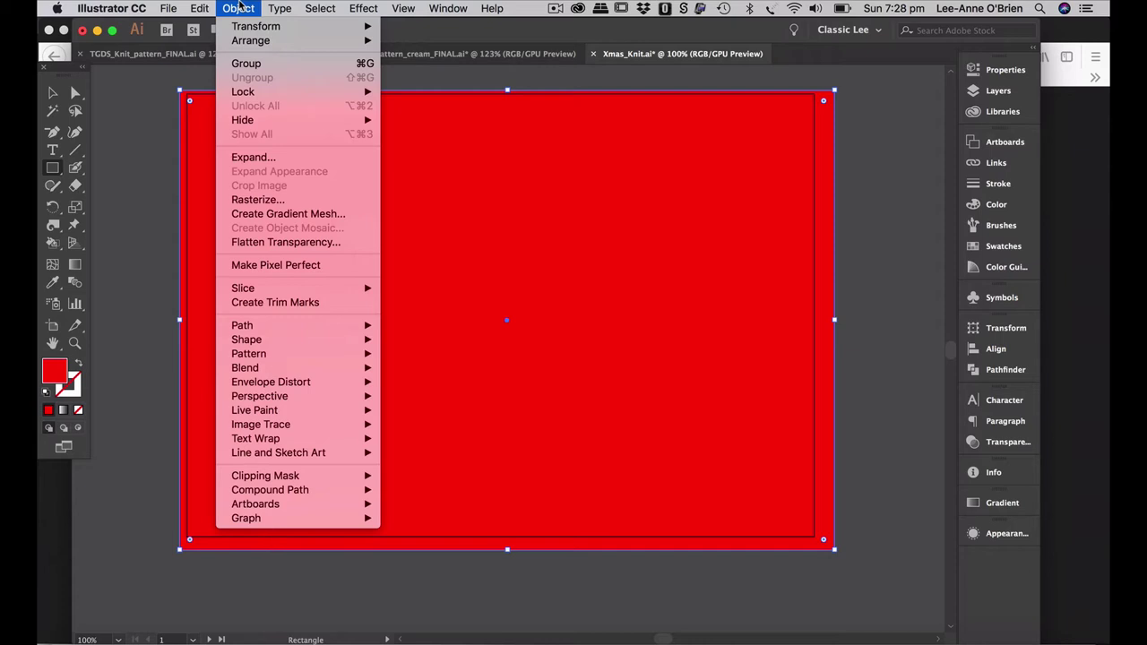
mouse_move(250, 40)
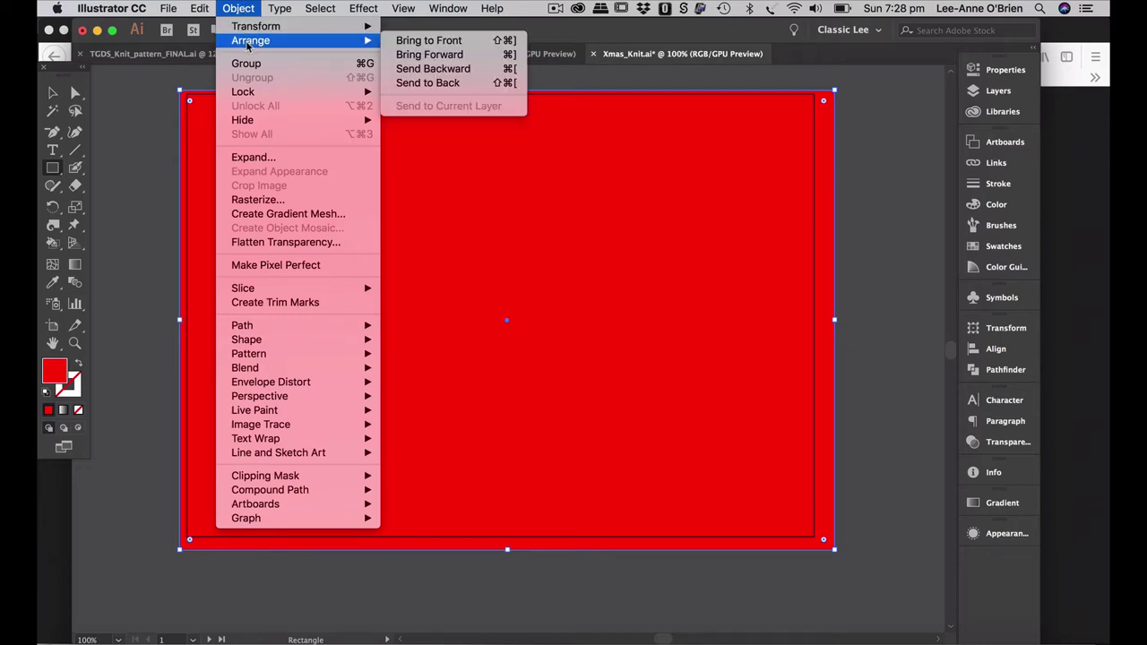
left_click(441, 84)
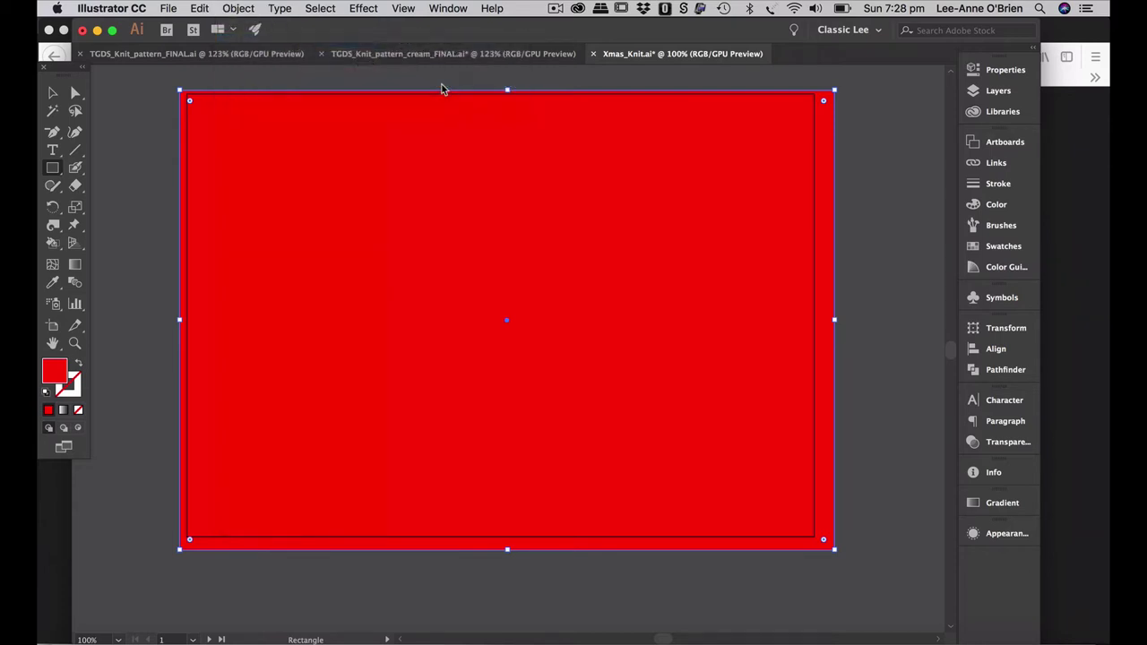
- Set the rectangle's fill to a darker red with R 155
double_click(53, 374)
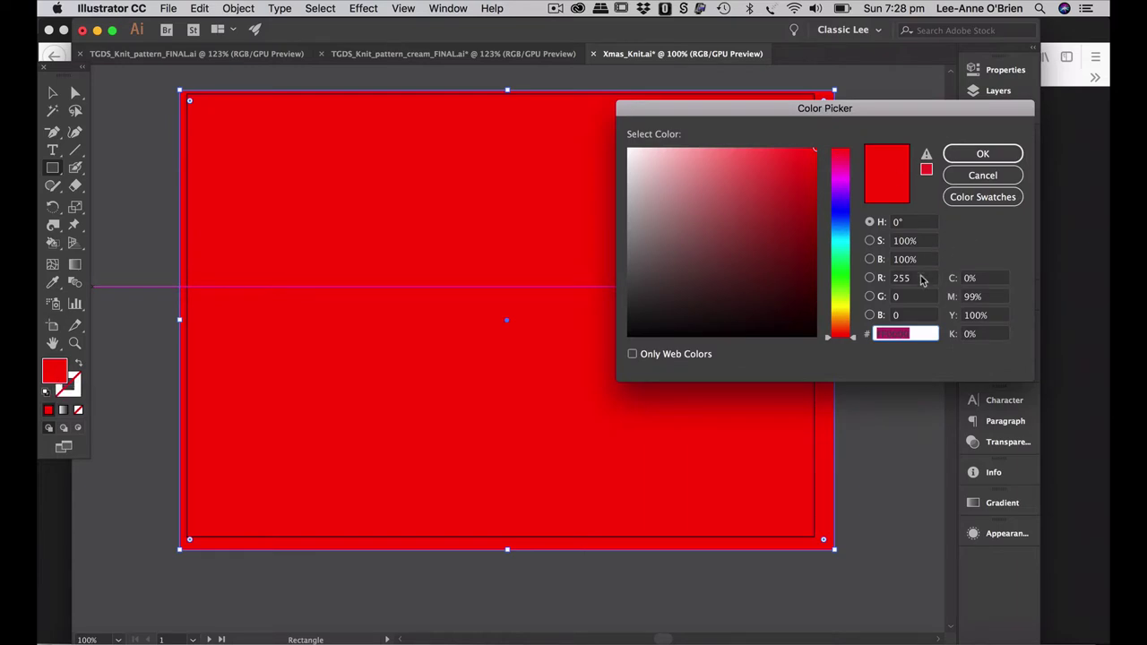
left_click(918, 278)
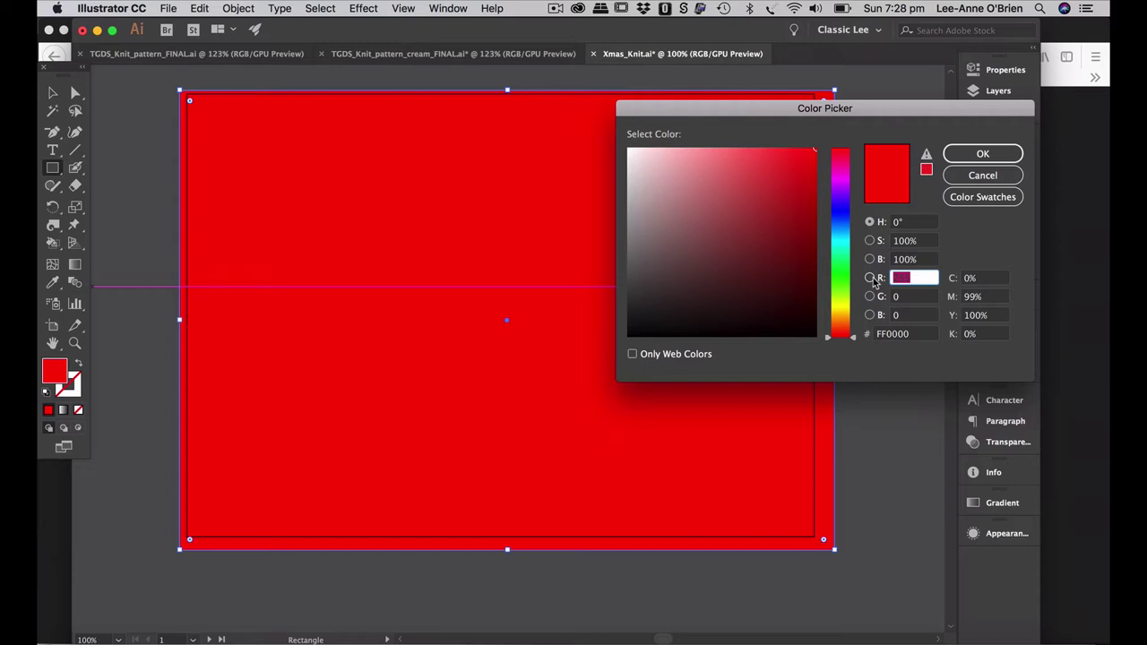
type("155")
key("Return")
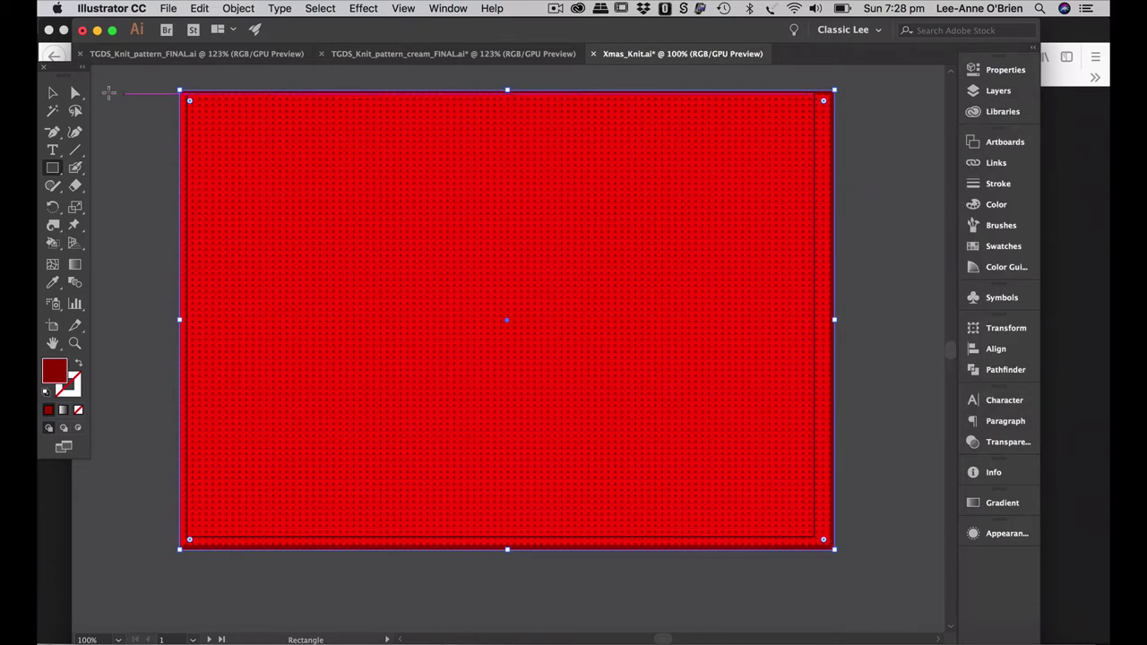
- Select all the knit artwork and change its fill to brighter red R 235 (EB0000)
left_click(53, 94)
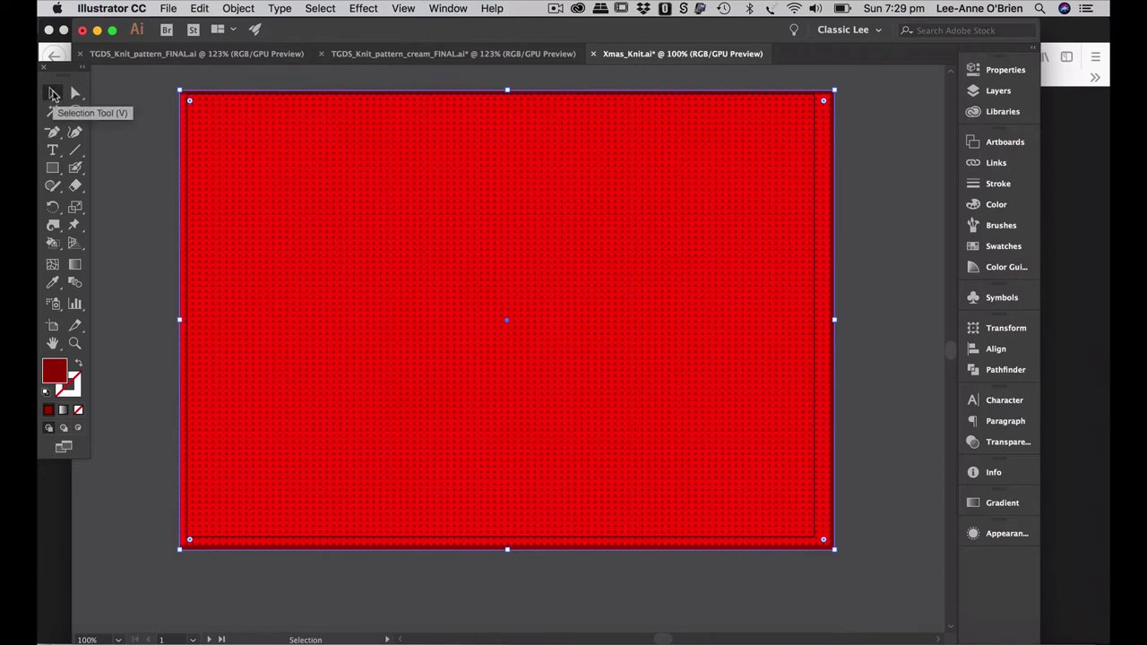
key("super+shift+a")
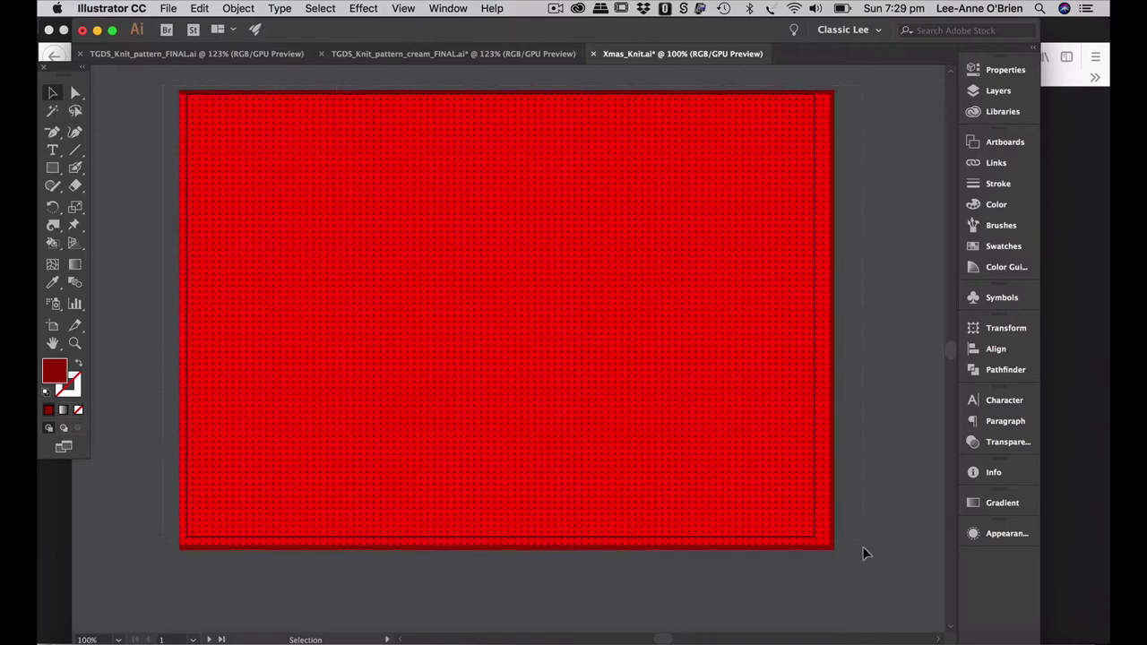
key("super+a")
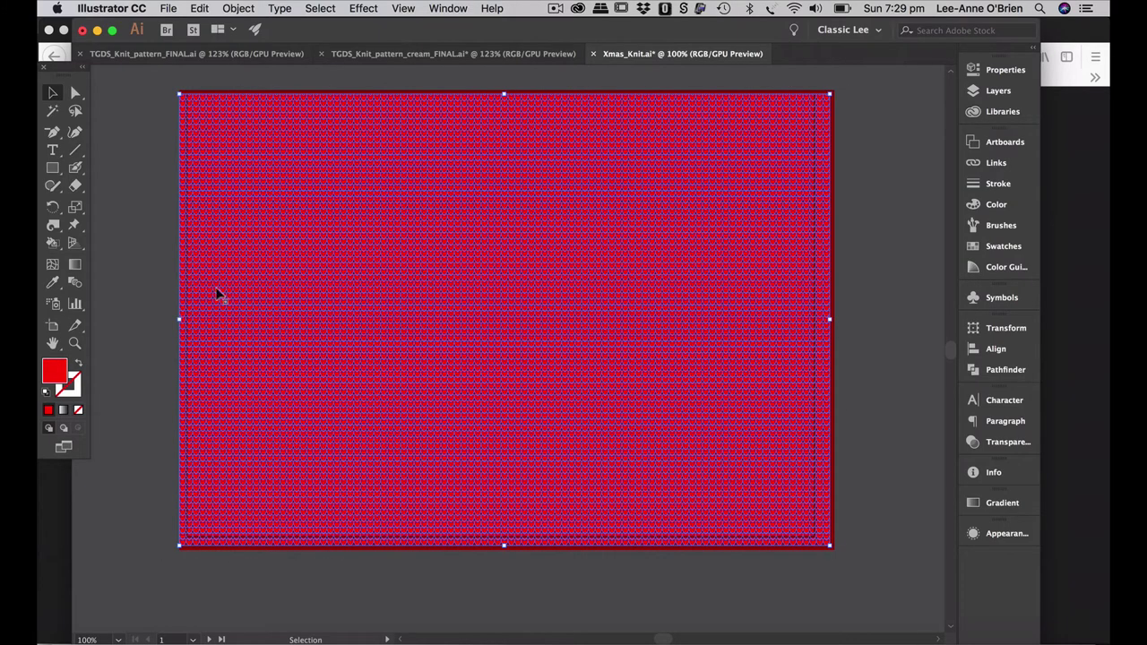
double_click(57, 373)
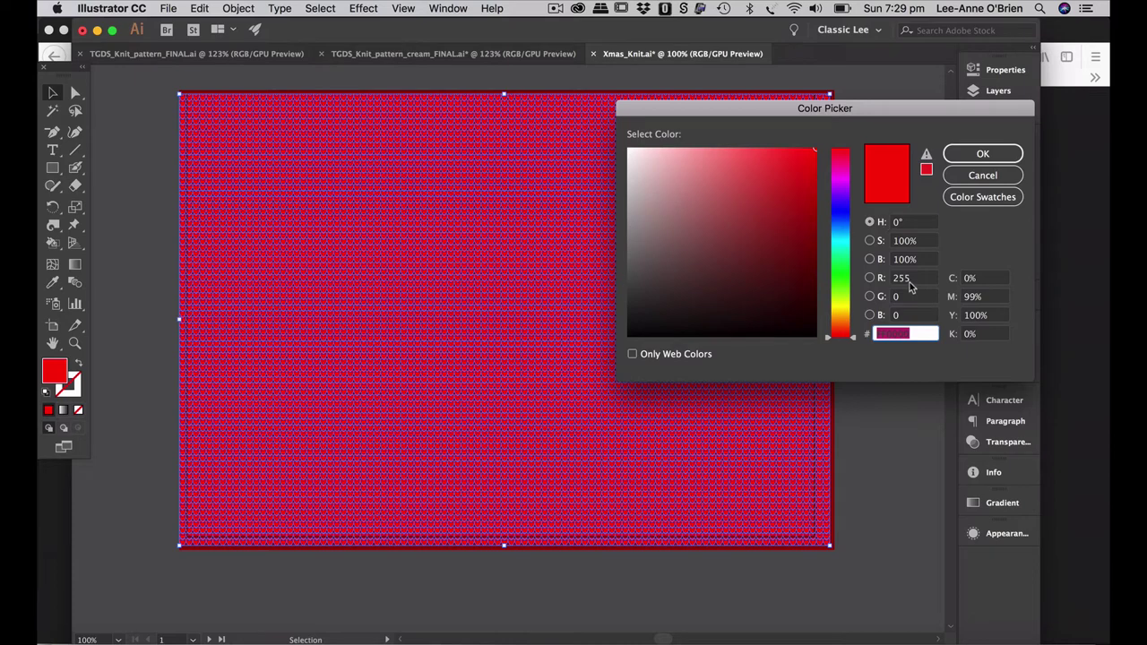
double_click(903, 280)
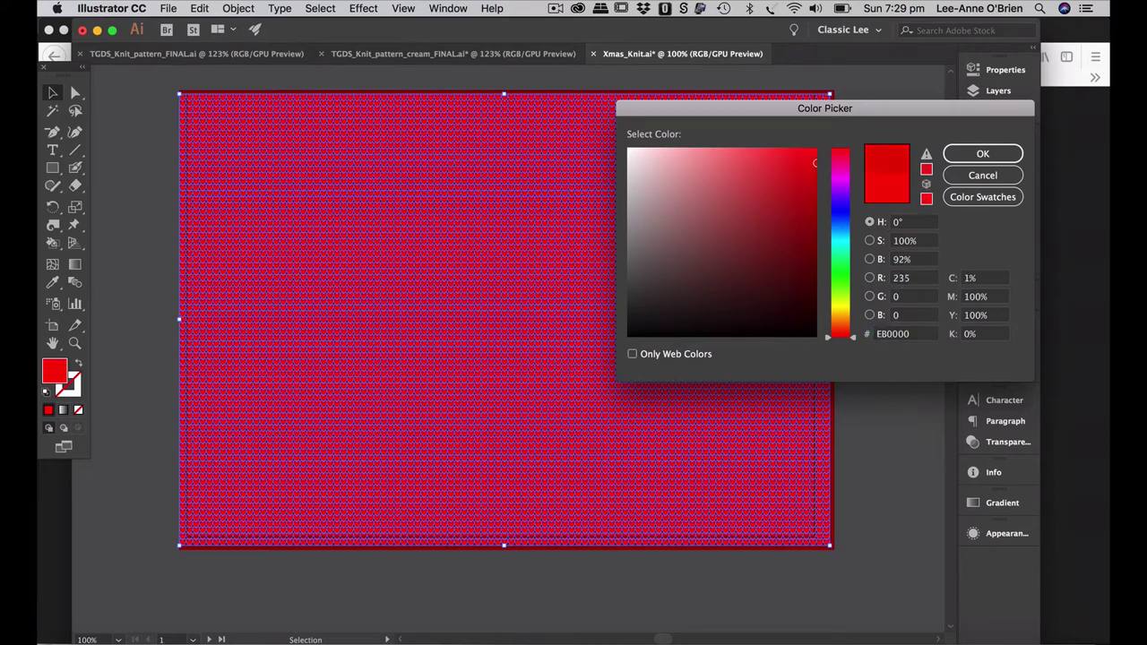
key("Return")
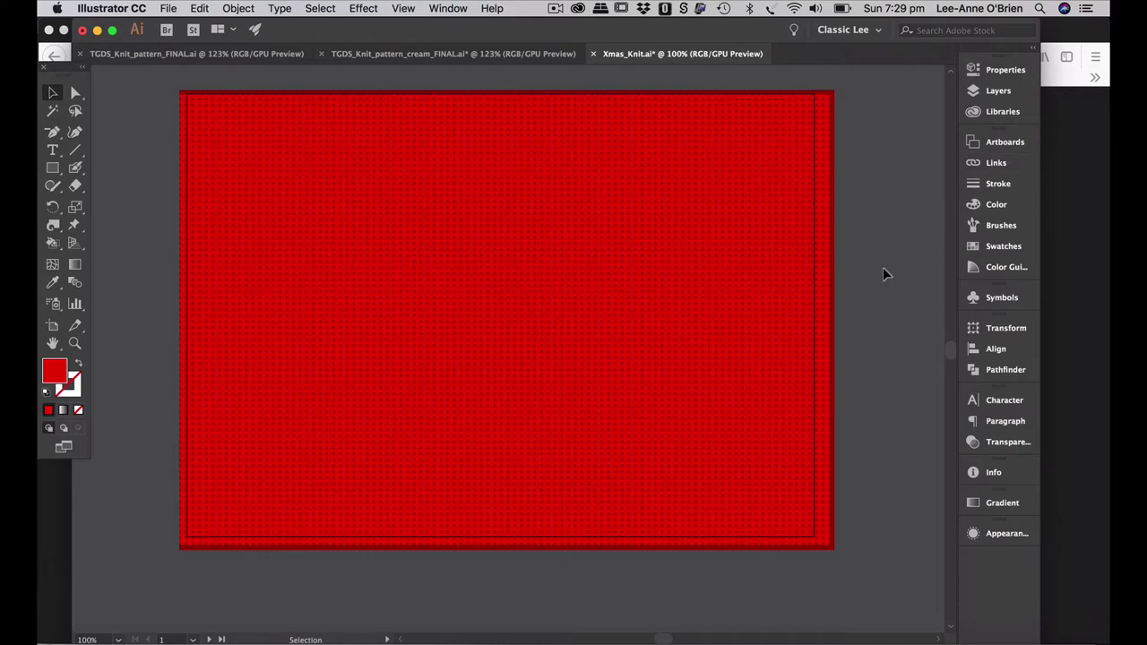
key("z")
left_click_drag(410, 397, 638, 297)
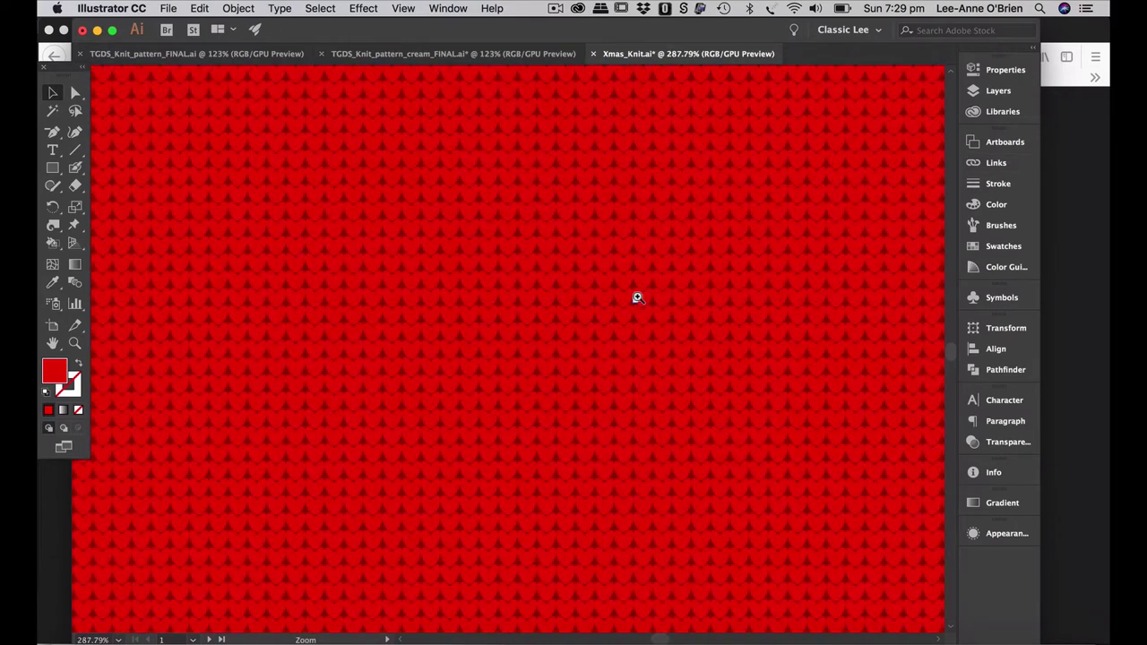
- Zoom in on the knit stitches, then zoom out to show both artboards with the snowflake and heart charts
left_click_drag(462, 431, 479, 417)
key("a")
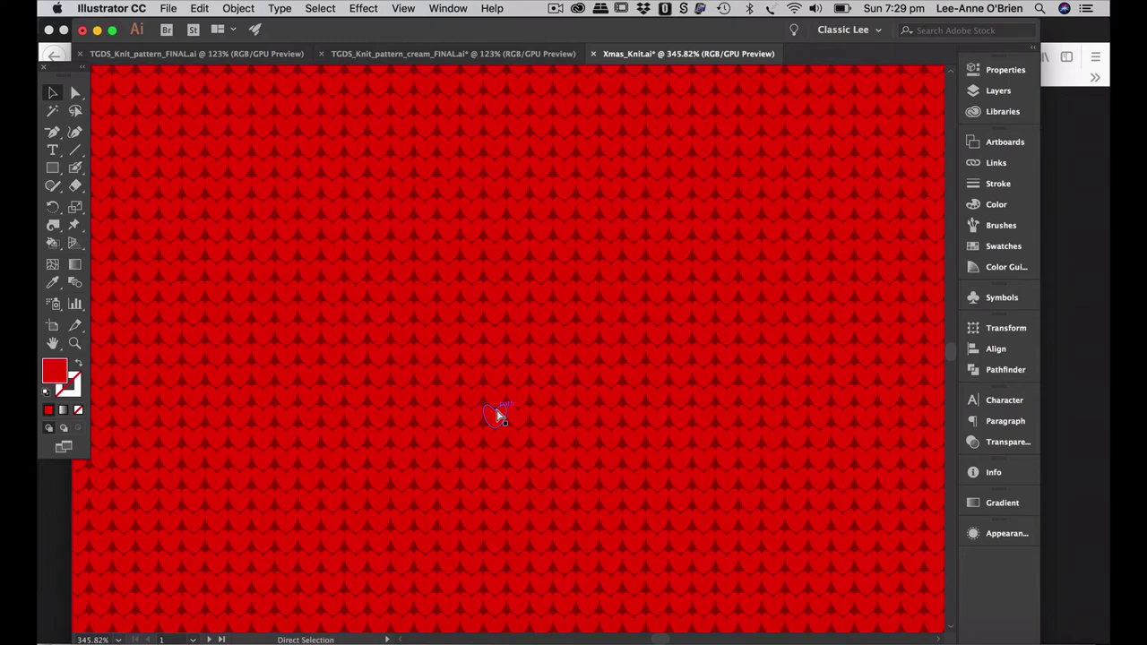
key("v")
key("super+minus")
key("super+minus")
key("super+minus")
key("super+minus")
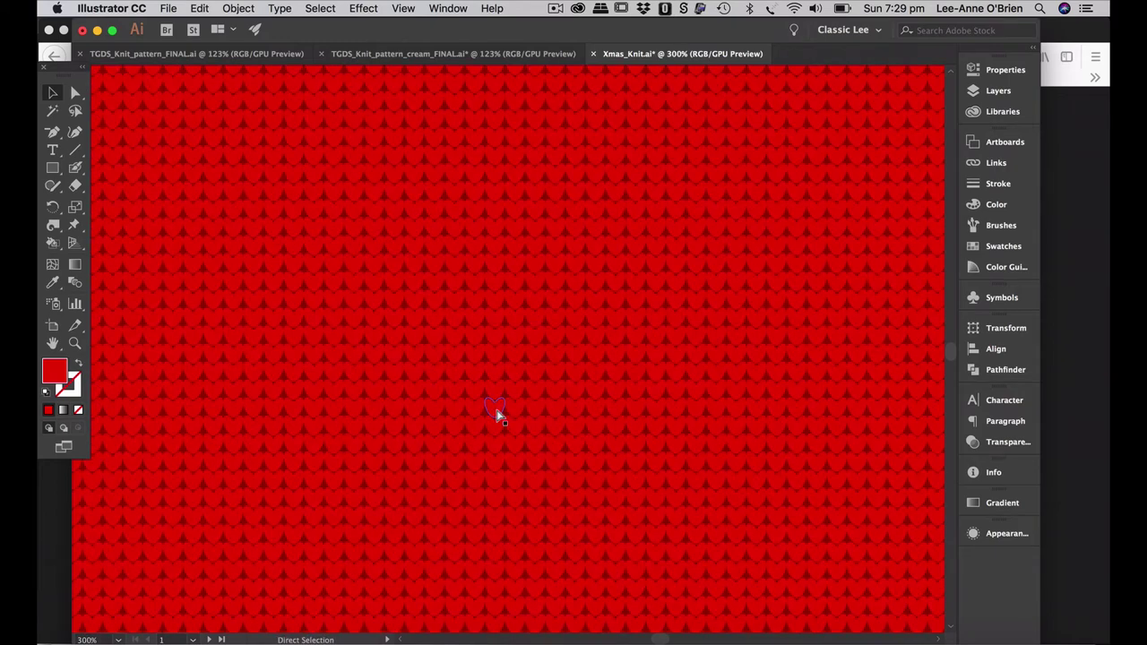
scroll(498, 414, "up", 3)
scroll(498, 415, "right", 3)
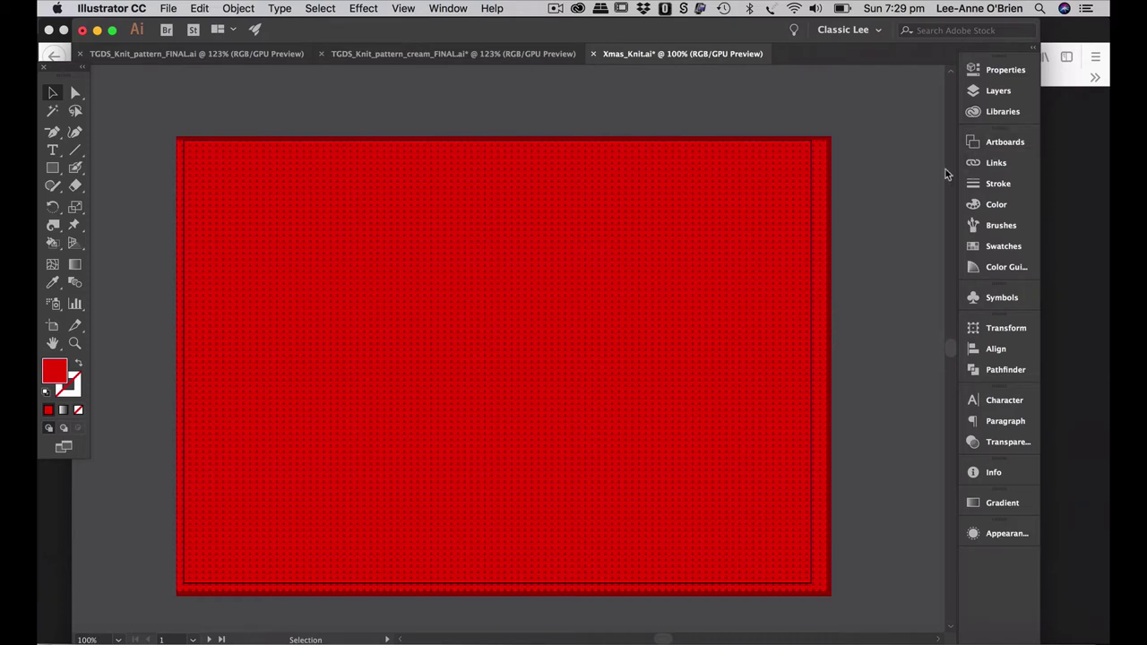
key("super+alt+0")
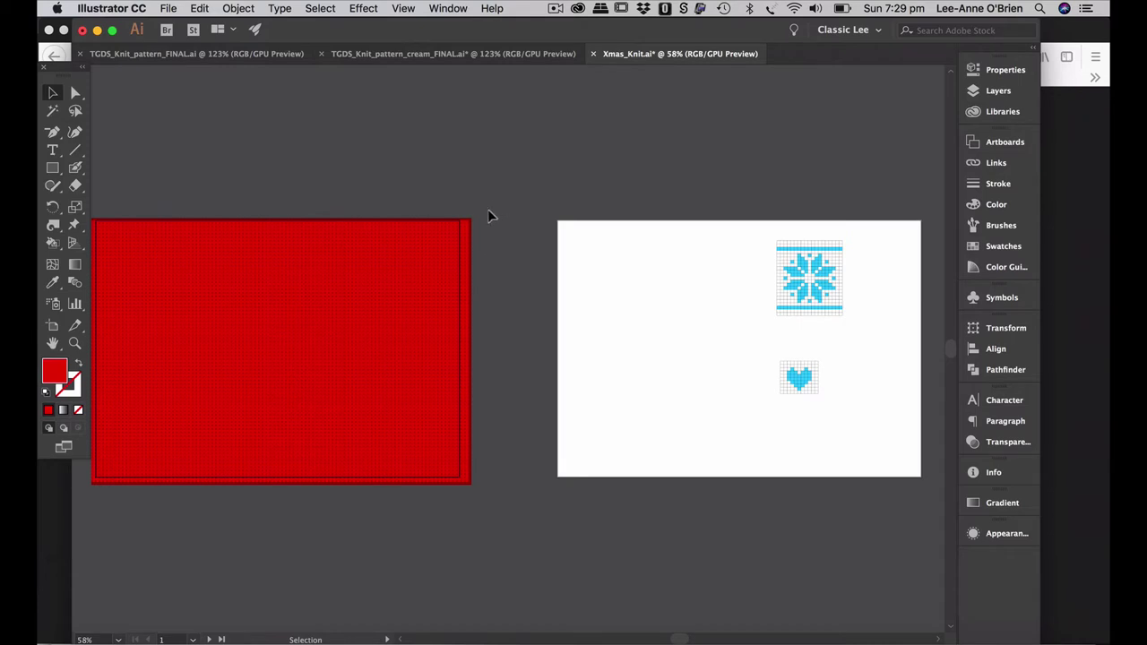
- Duplicate the right-hand strip of the red knit panel and move it straight across onto the second artboard
key("alt")
left_click_drag(437, 350, 398, 491)
key("a")
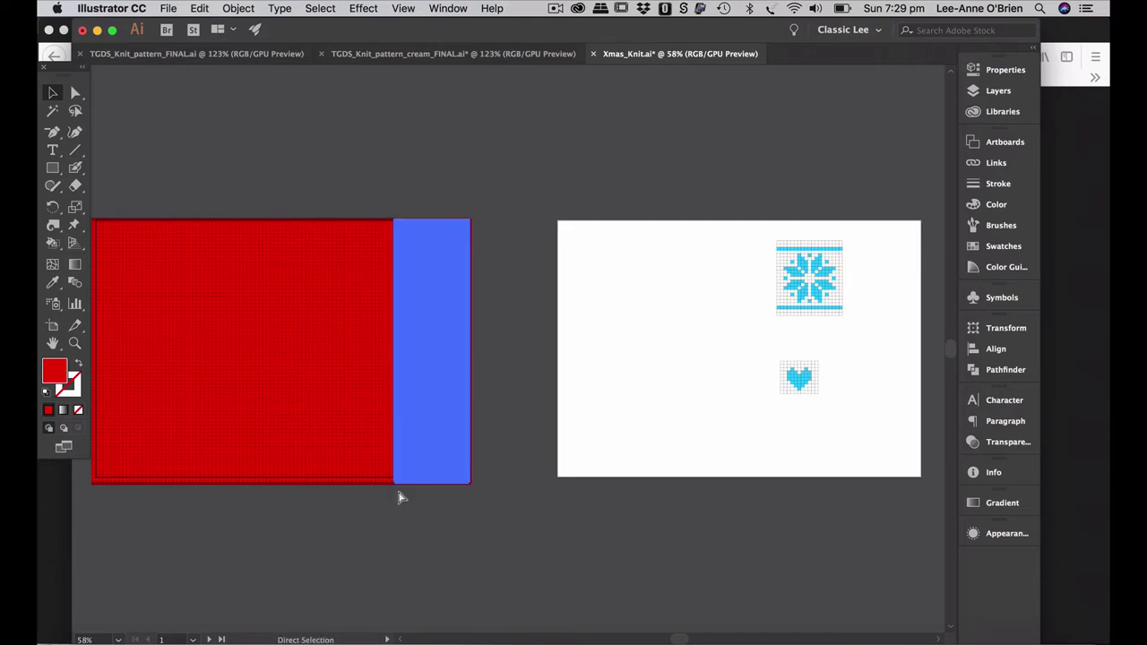
key("super+d")
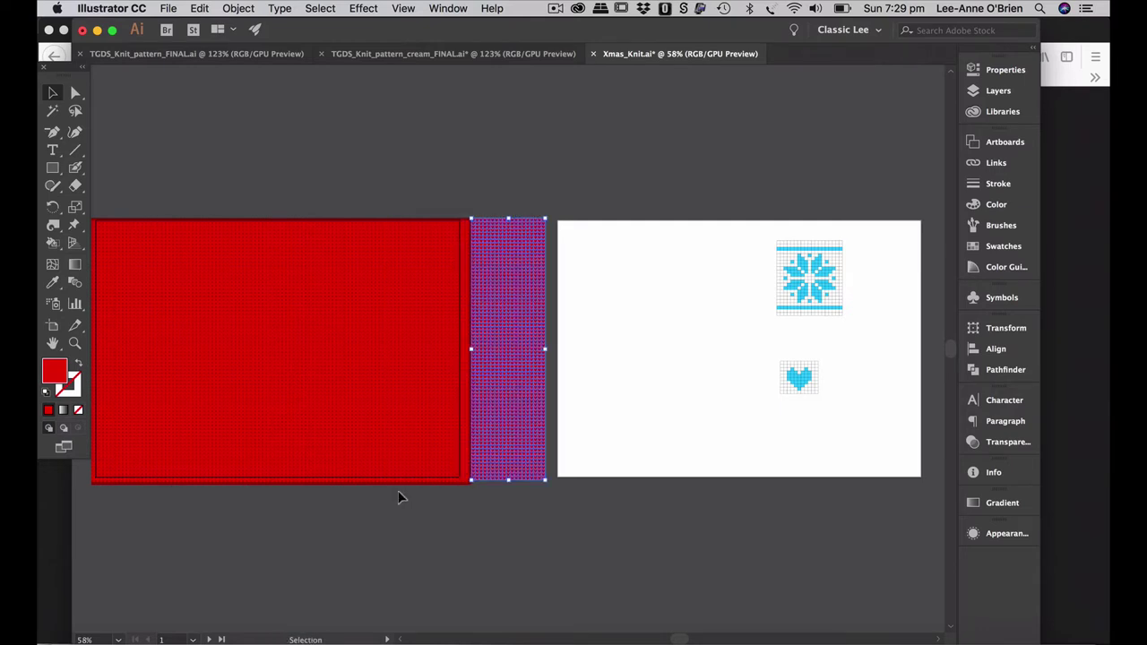
left_click_drag(489, 348, 700, 354)
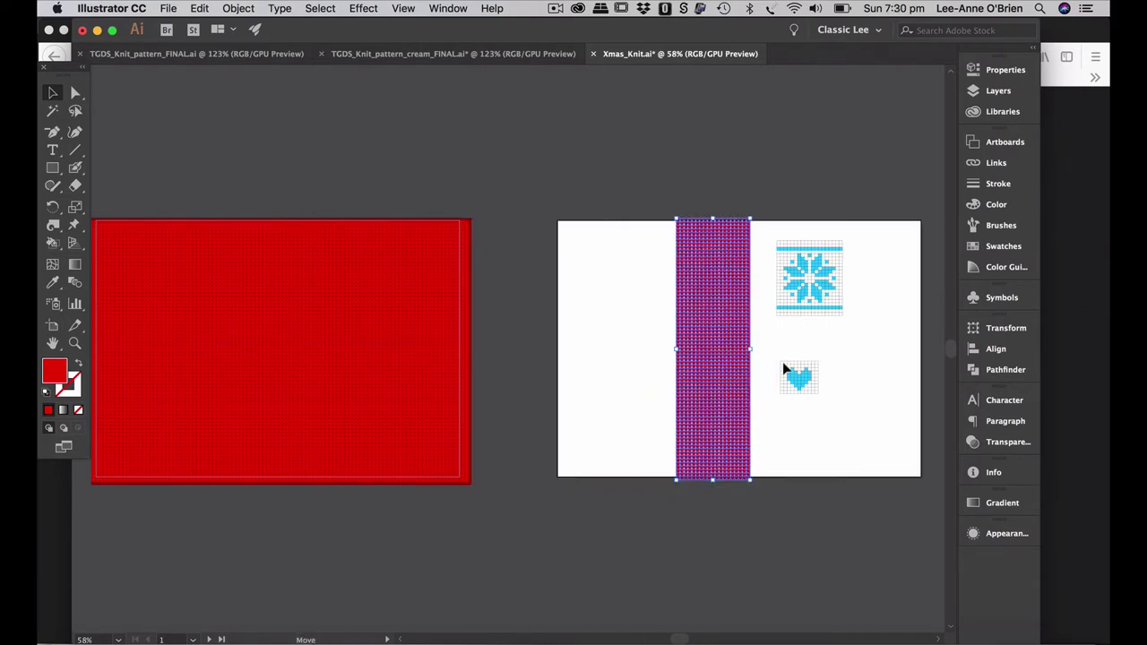
left_click(753, 385)
- Delete a horizontal band across the copied strip, splitting it into two pieces
left_click_drag(753, 385, 827, 367)
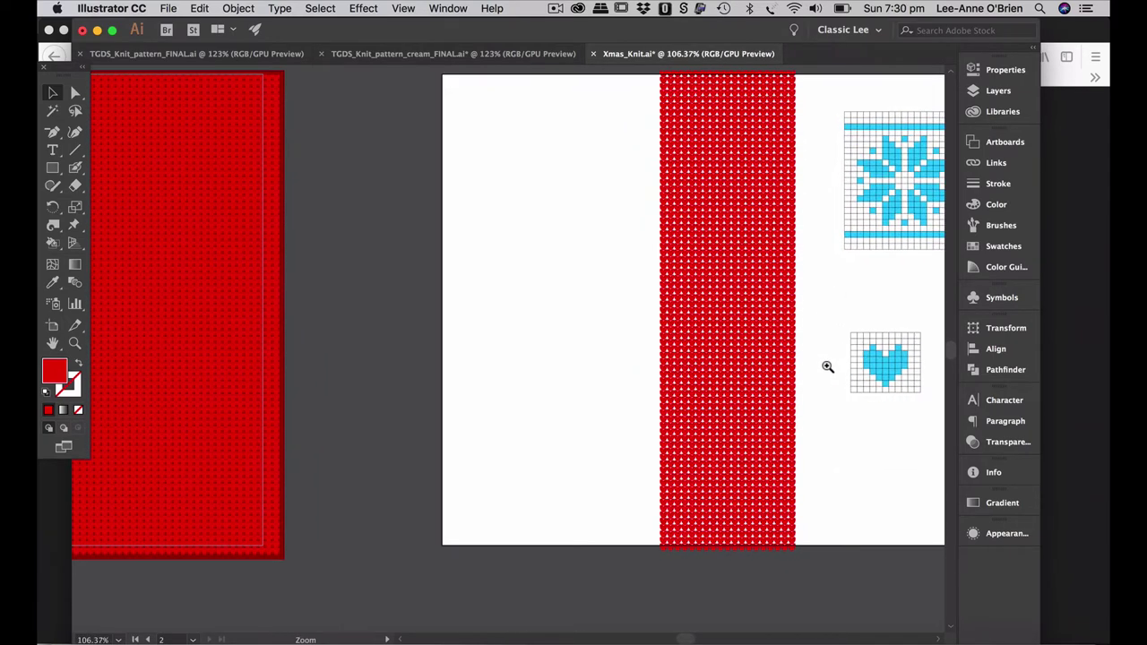
key("a")
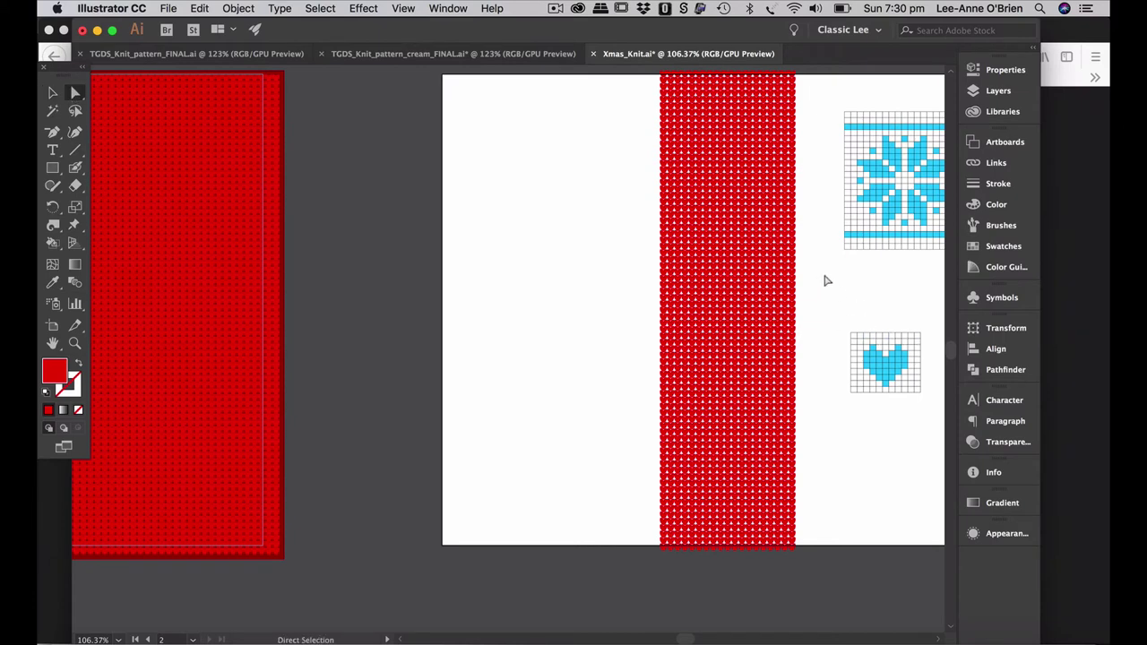
left_click_drag(818, 263, 621, 330)
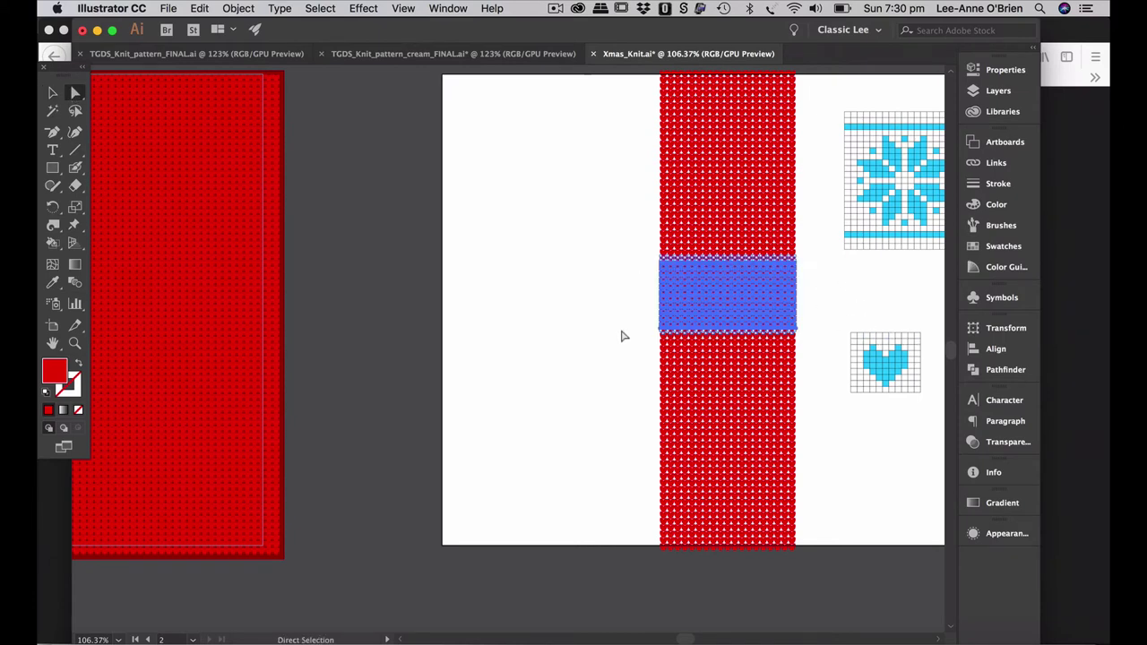
key("Delete")
- Draw a rectangle over the upper knit strip and fill it with dark red R 155 (9B0000)
scroll(624, 336, "up", 3)
scroll(625, 336, "right", 2)
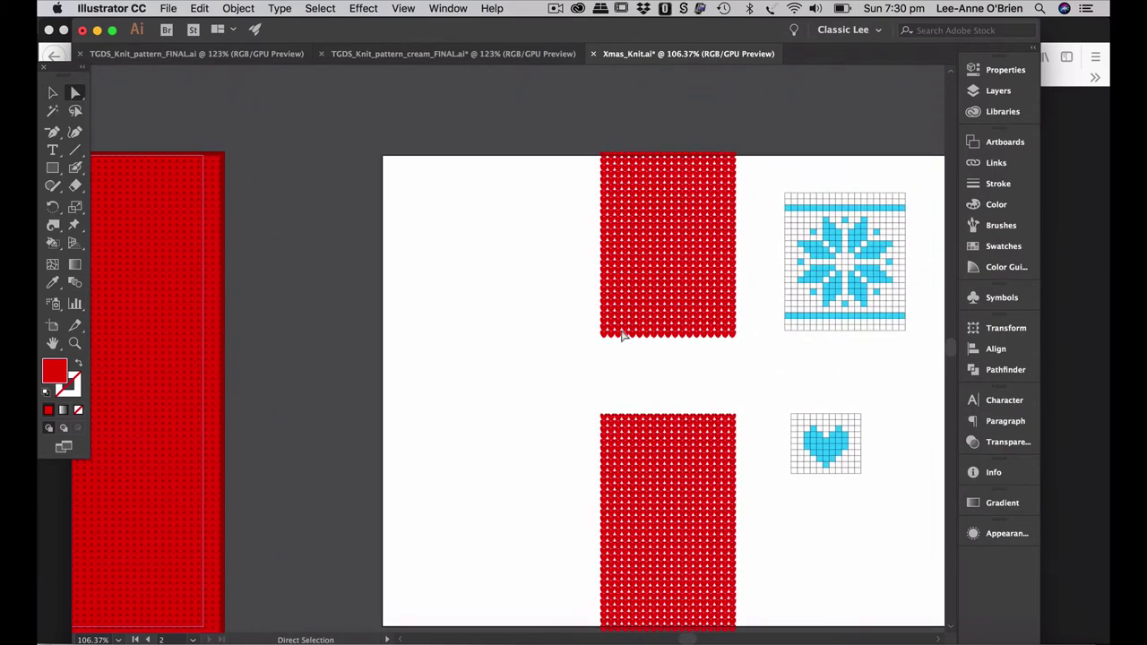
left_click(56, 171)
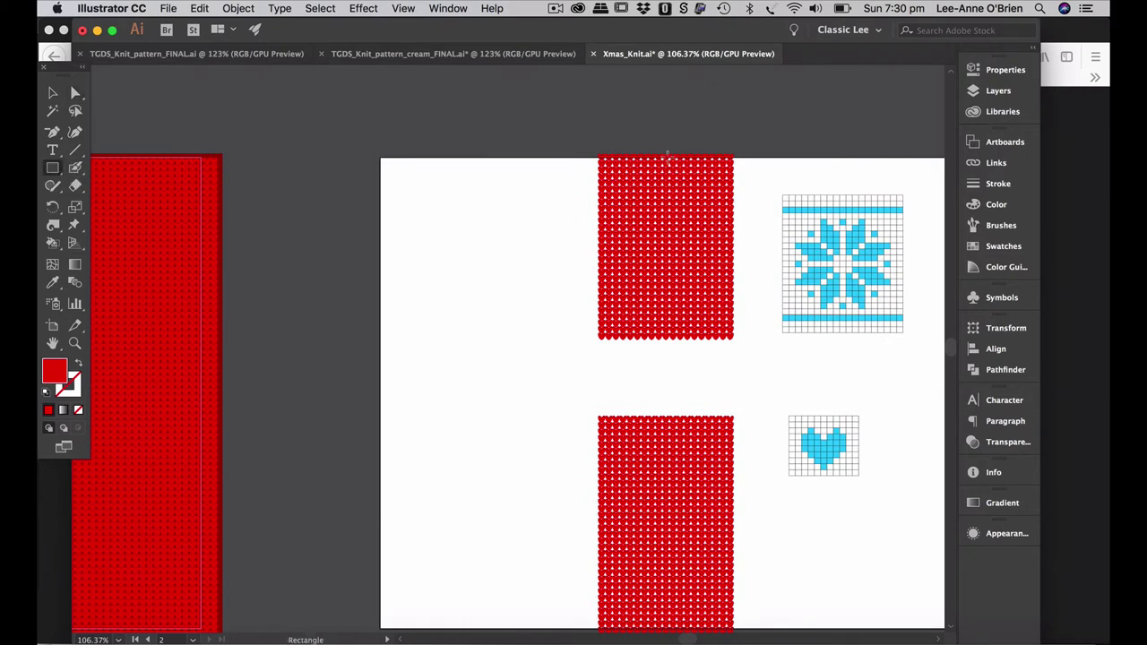
mouse_move(596, 154)
left_mouse_down()
mouse_move(735, 298)
mouse_move(741, 343)
left_mouse_up()
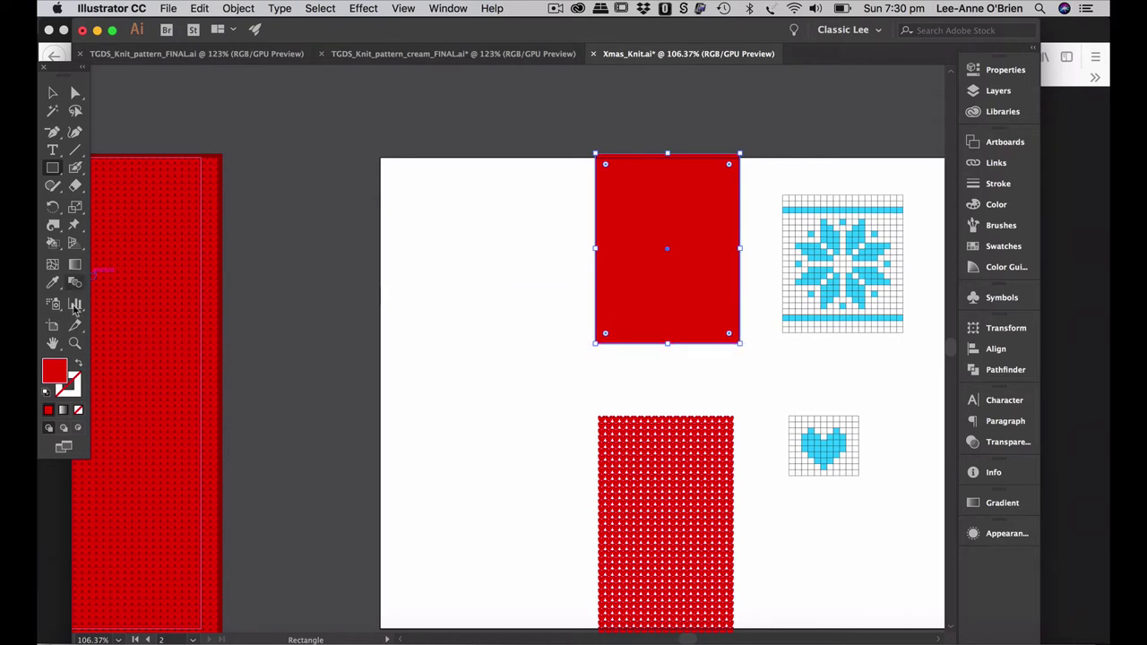
double_click(58, 376)
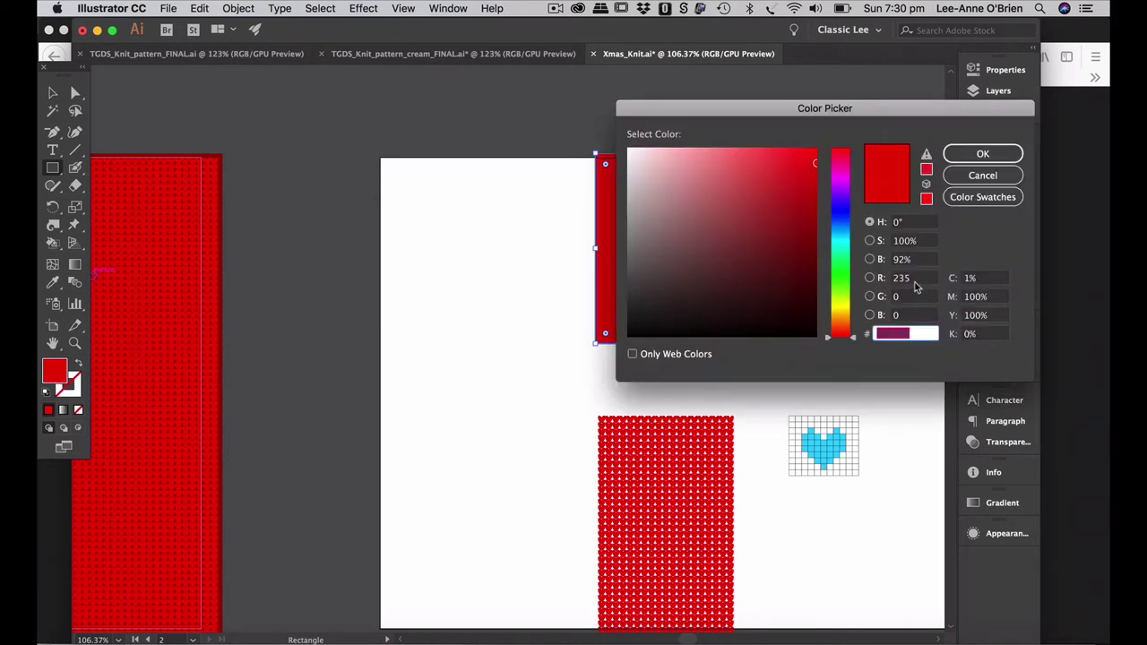
left_click(905, 279)
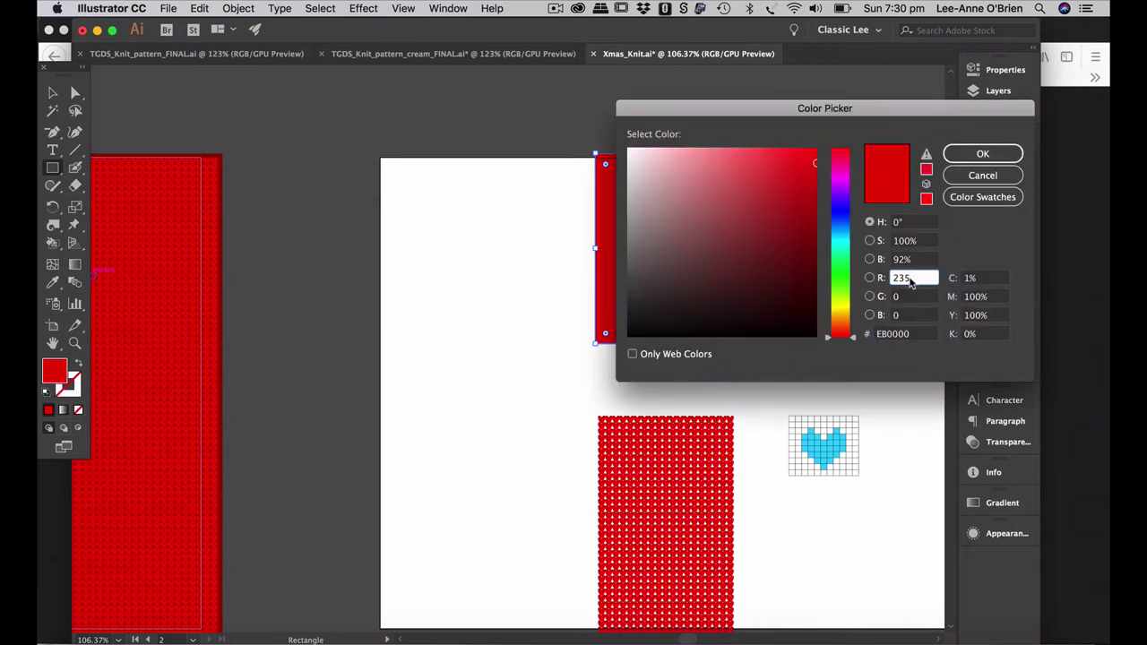
left_click_drag(905, 279, 893, 278)
type("155")
key("Tab")
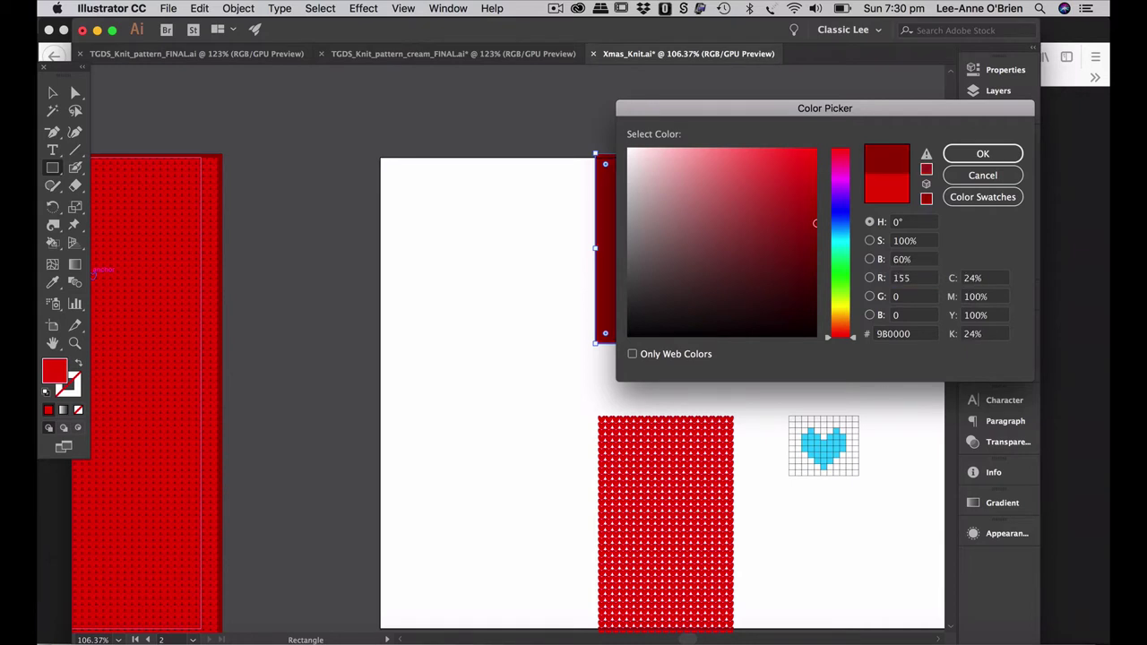
left_click(982, 154)
- Duplicate the dark red rectangle straight down onto the lower knit strip
key("super+shift+a")
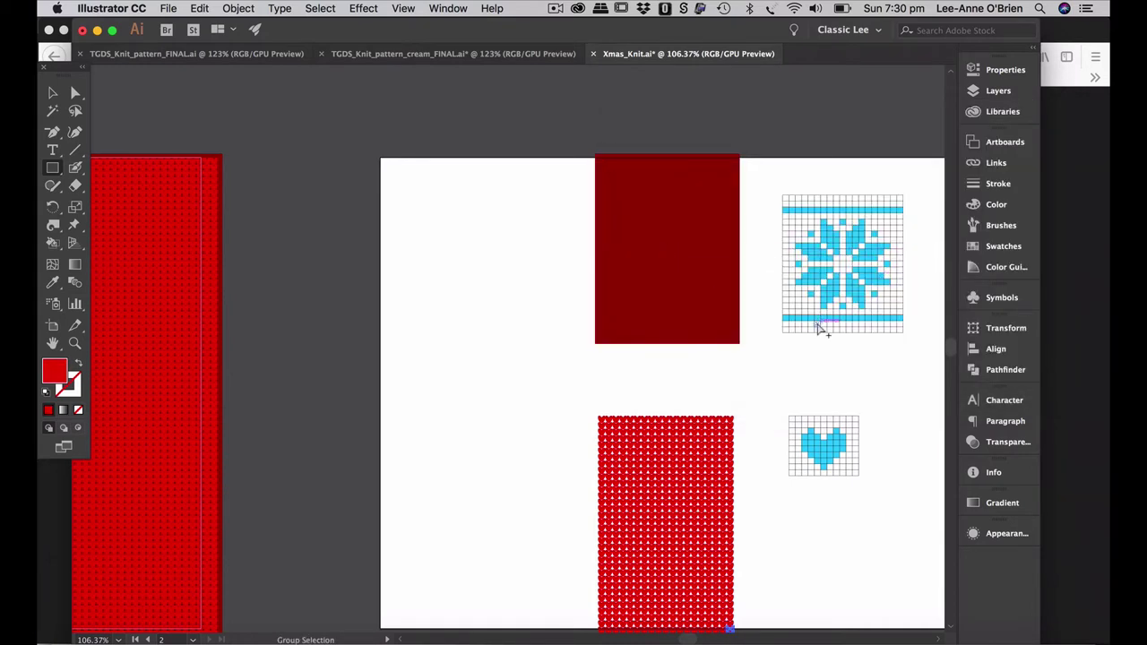
left_click(52, 92)
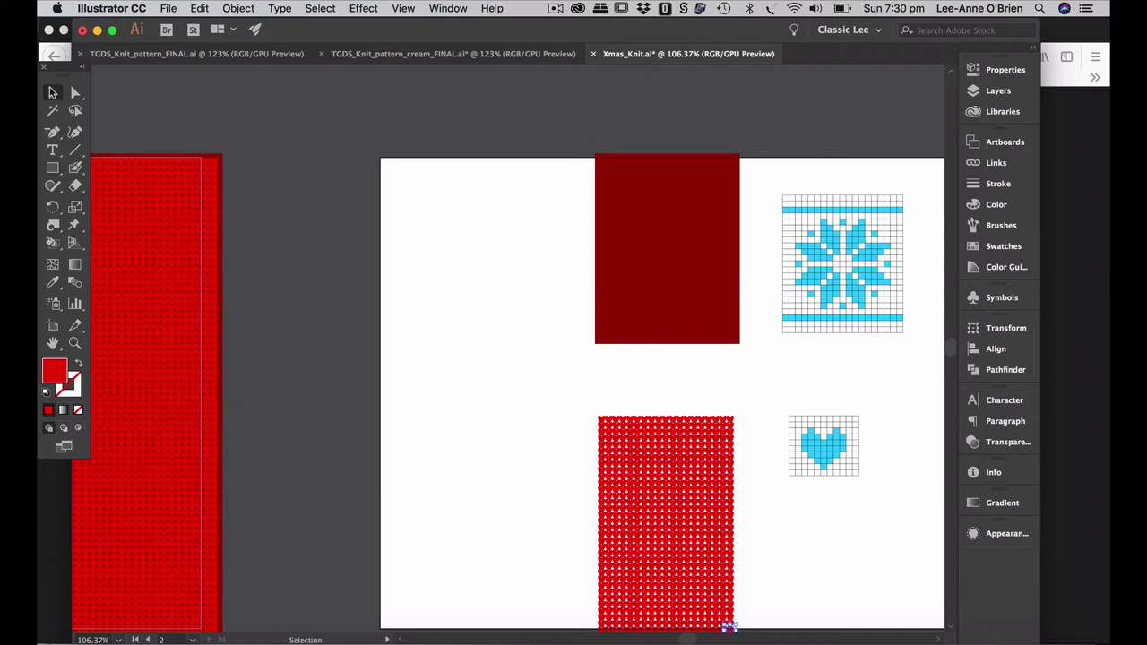
left_click(704, 269)
left_click(704, 272)
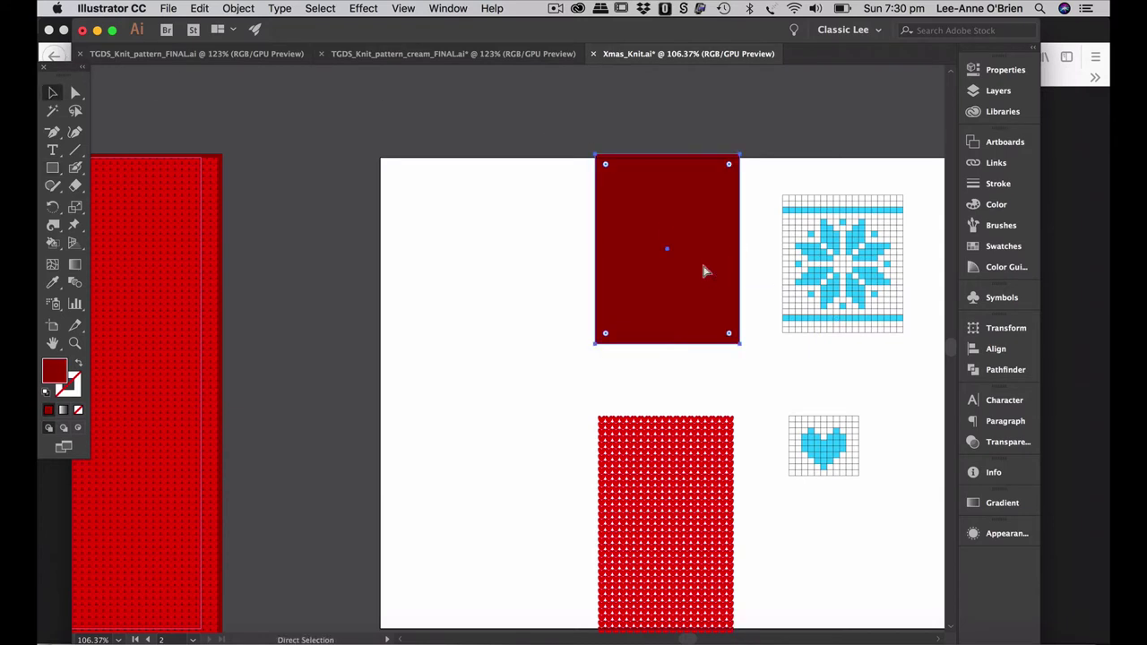
key("v")
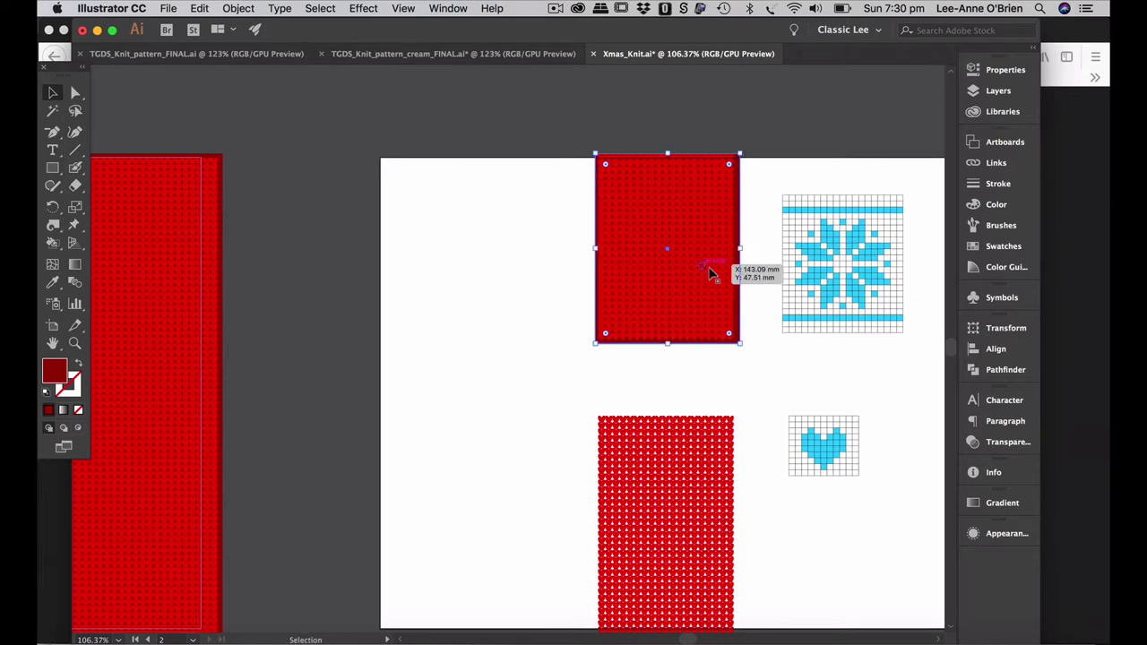
left_click_drag(740, 314, 753, 574)
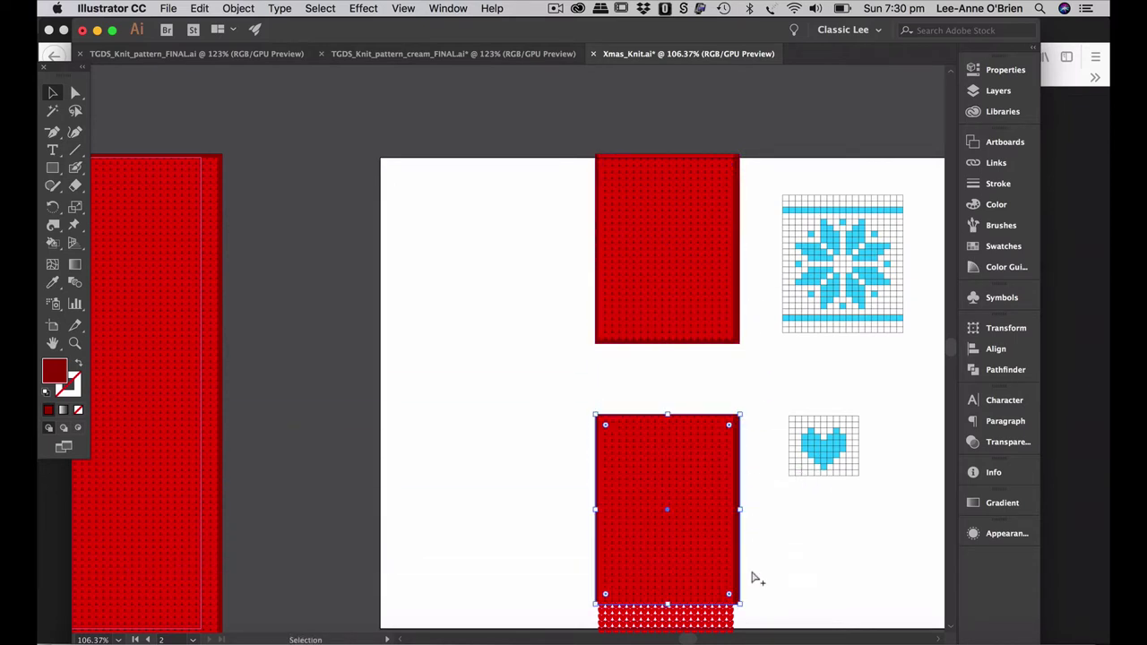
left_click_drag(784, 333, 659, 408)
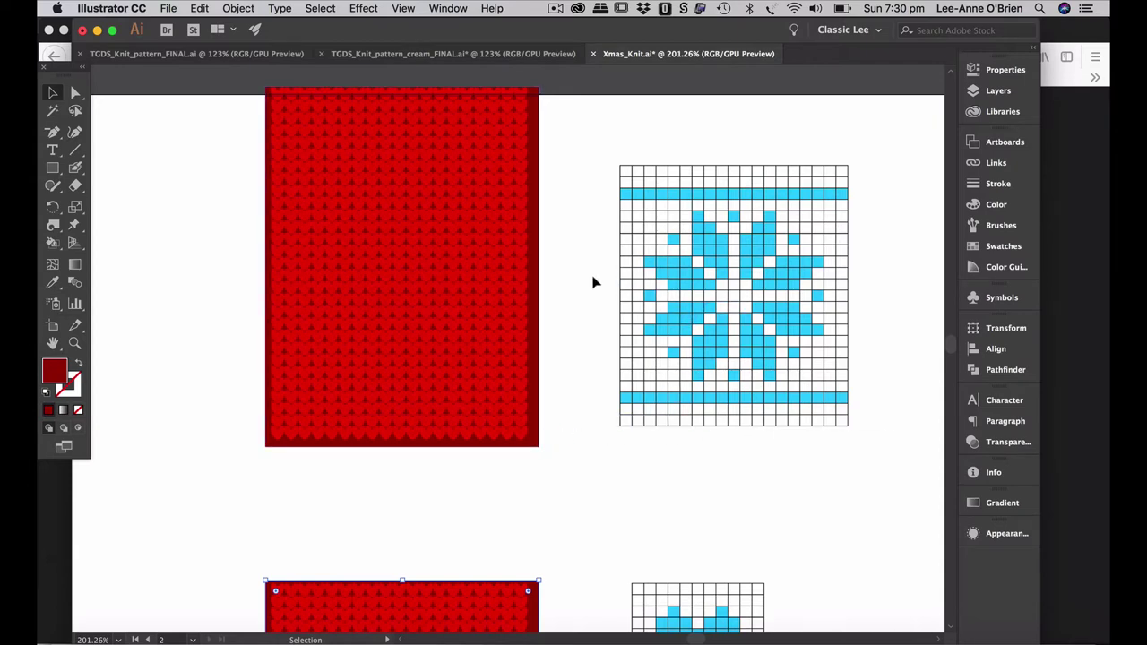
- Scroll to the top red panel and marquee-select just its group of stitch shapes
scroll(564, 218, "up", 2)
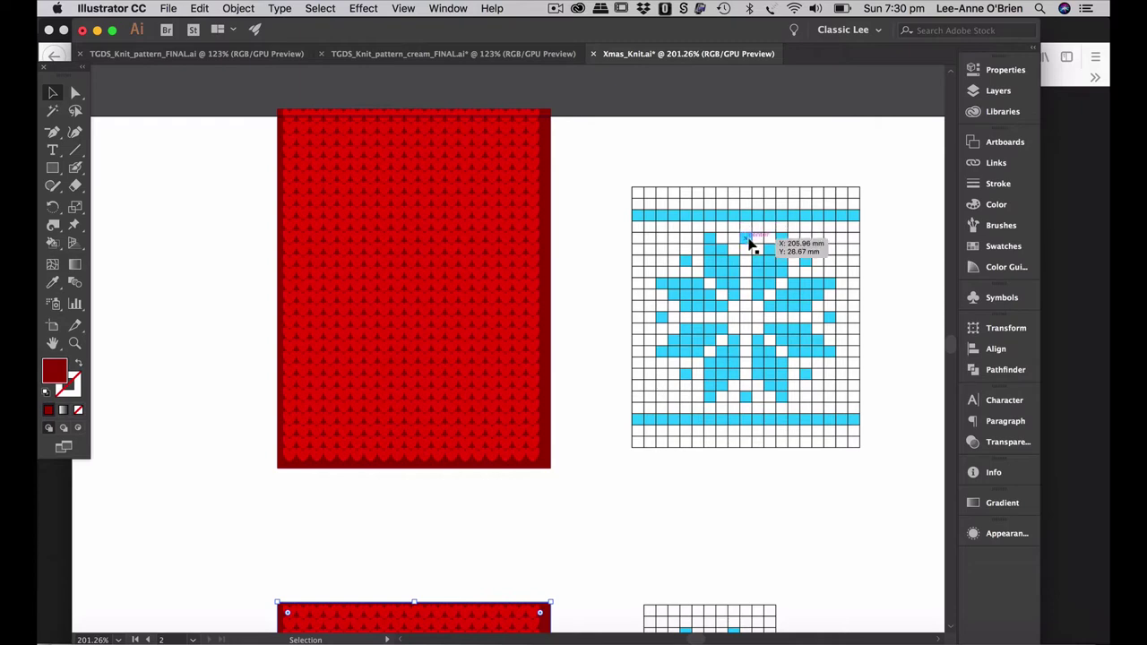
scroll(579, 364, "up", 2)
scroll(579, 364, "left", 1)
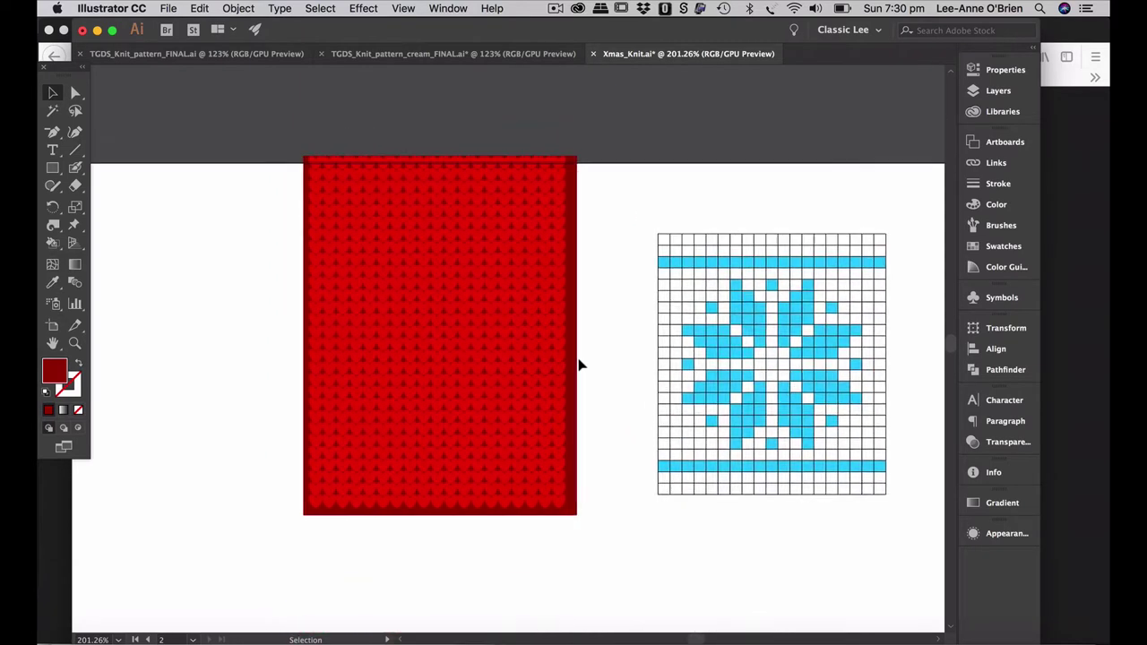
scroll(579, 364, "up", 1)
scroll(579, 364, "left", 1)
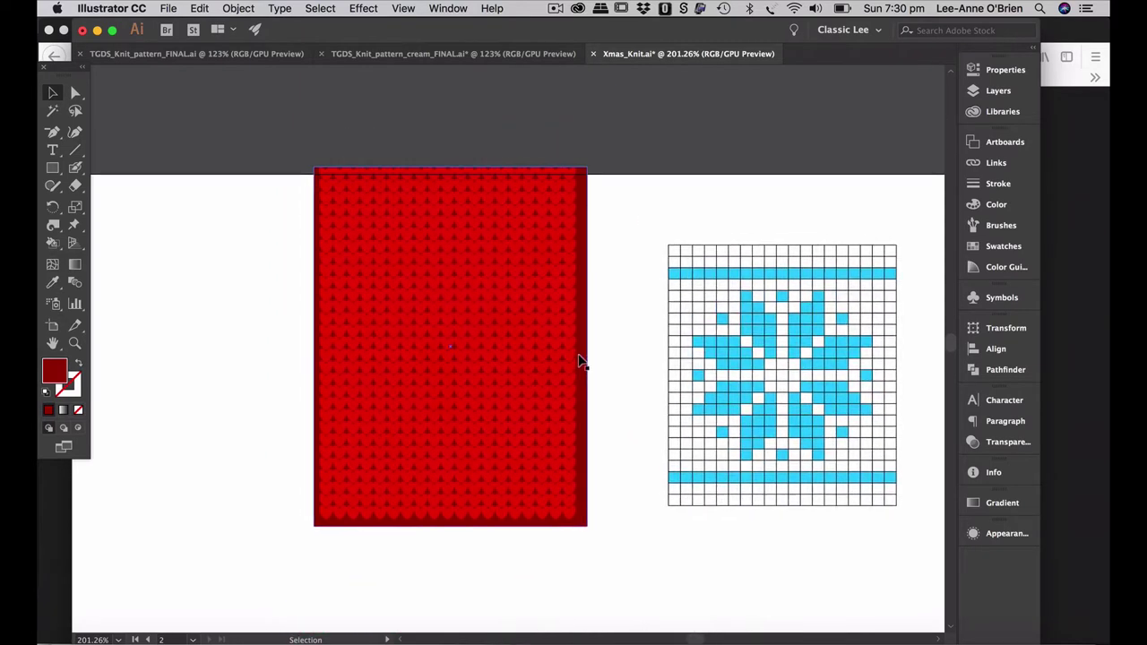
left_click(583, 186)
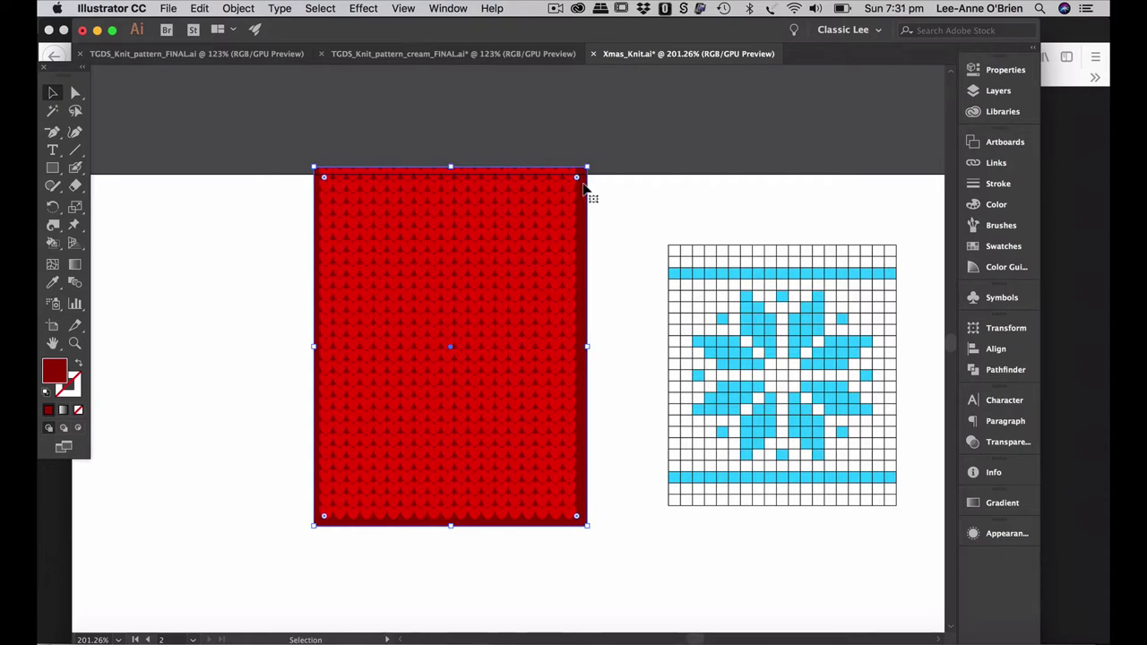
key("super+shift+a")
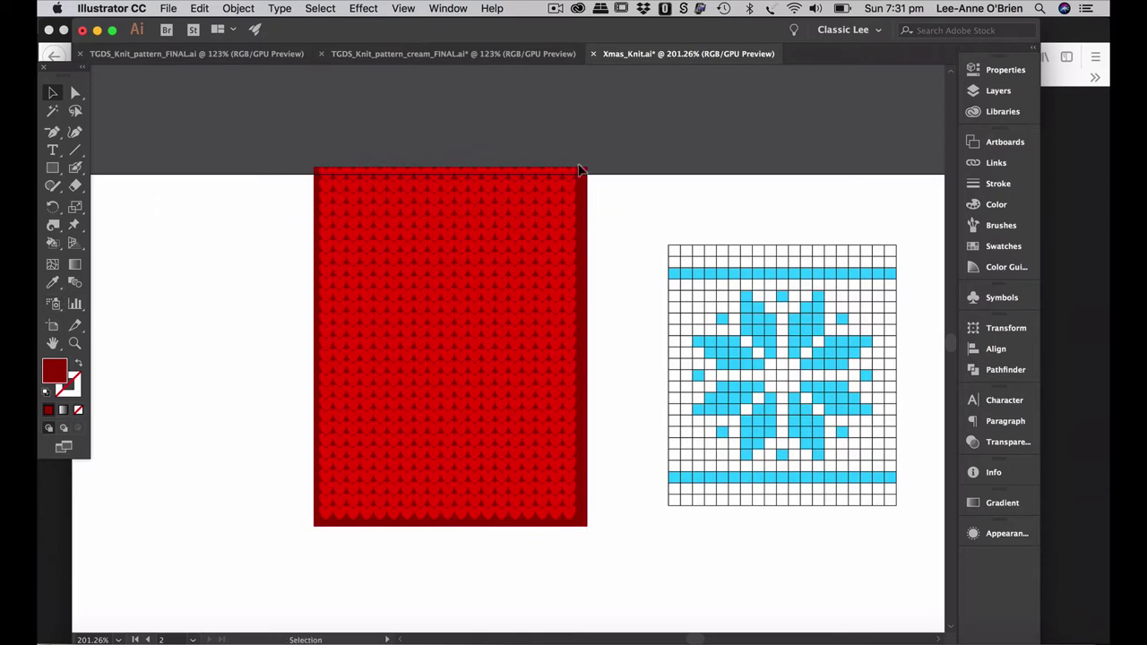
left_click_drag(403, 458, 307, 543)
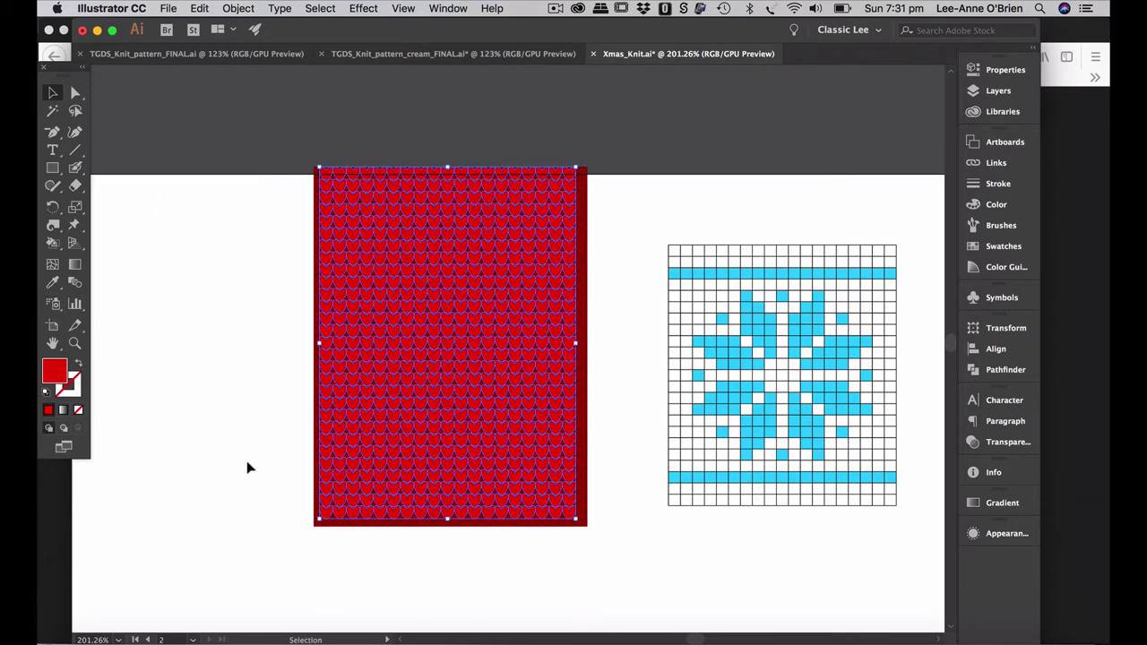
- Switch to the Live Paint Bucket and set the fill colour to white FFFFFF
left_click(52, 246)
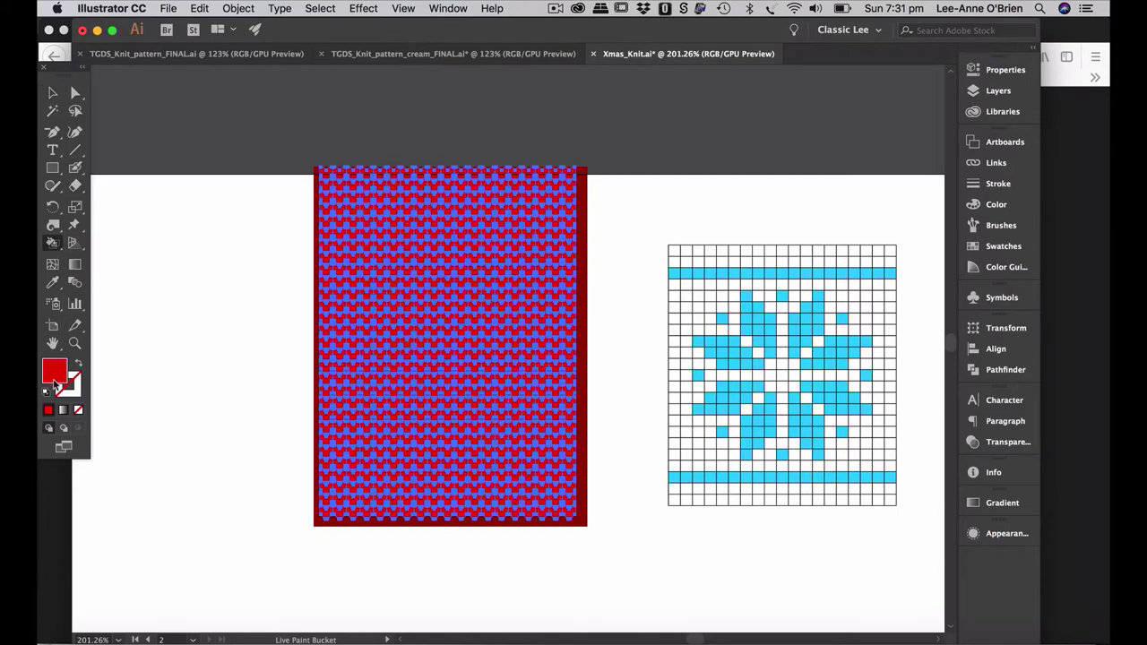
double_click(55, 376)
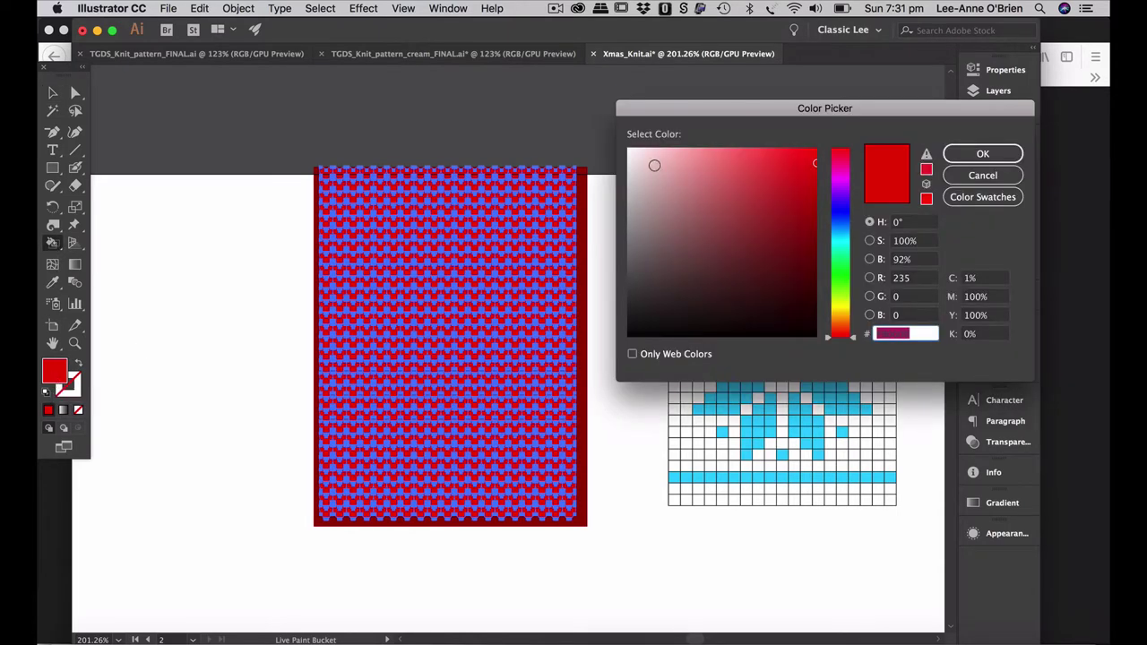
left_click_drag(654, 165, 626, 147)
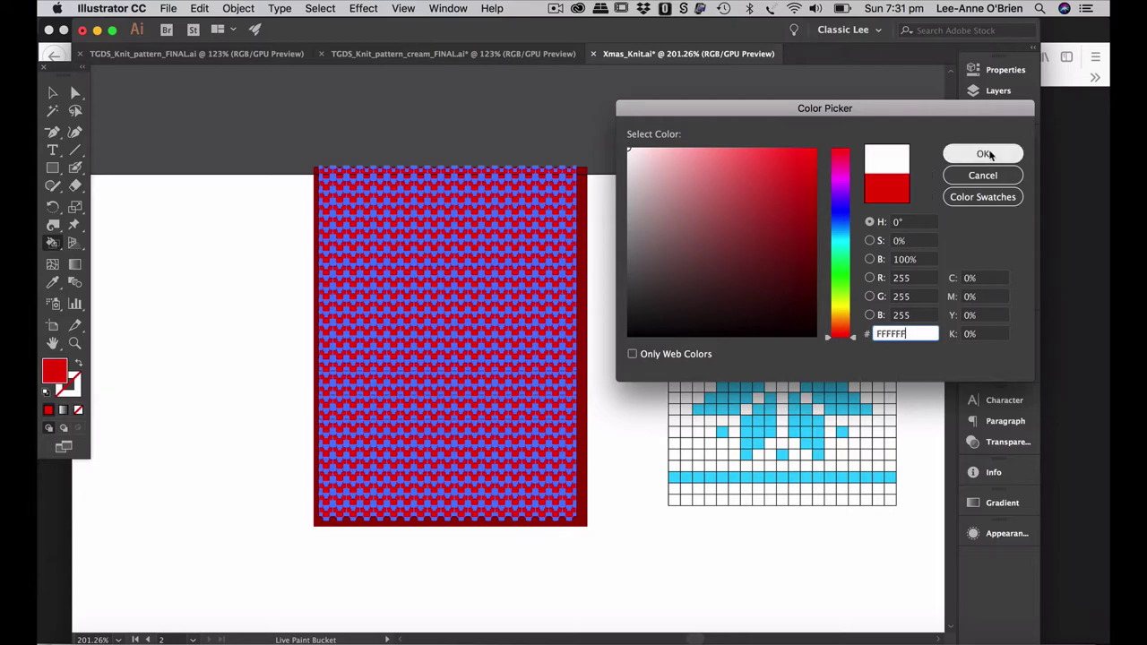
left_click(985, 155)
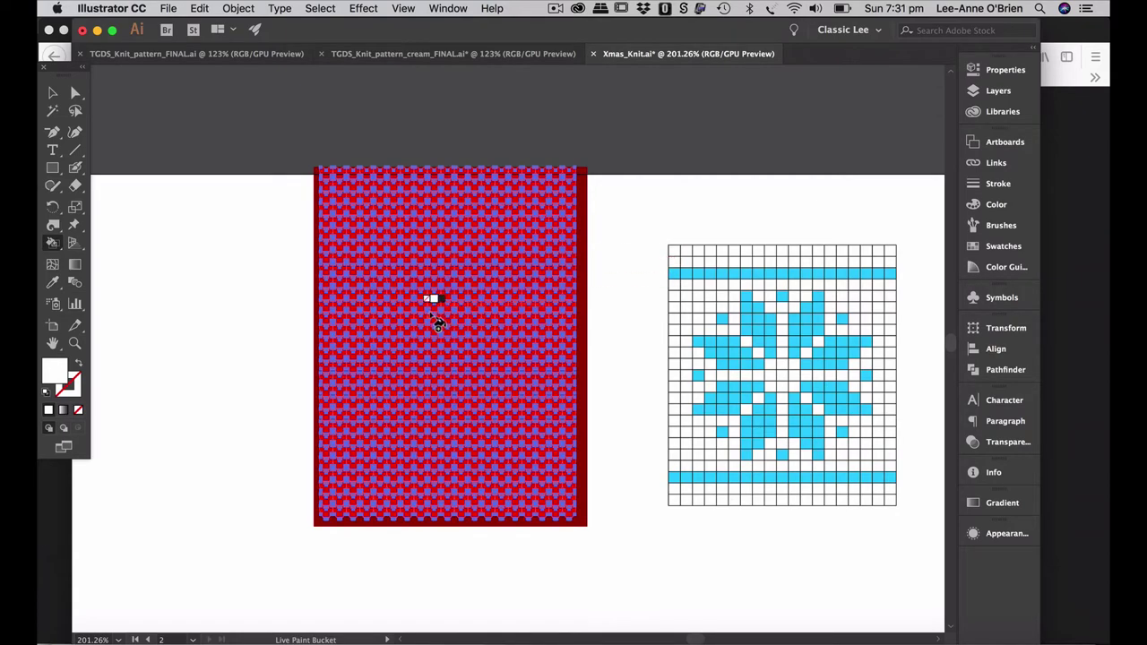
scroll(438, 324, "up", 5)
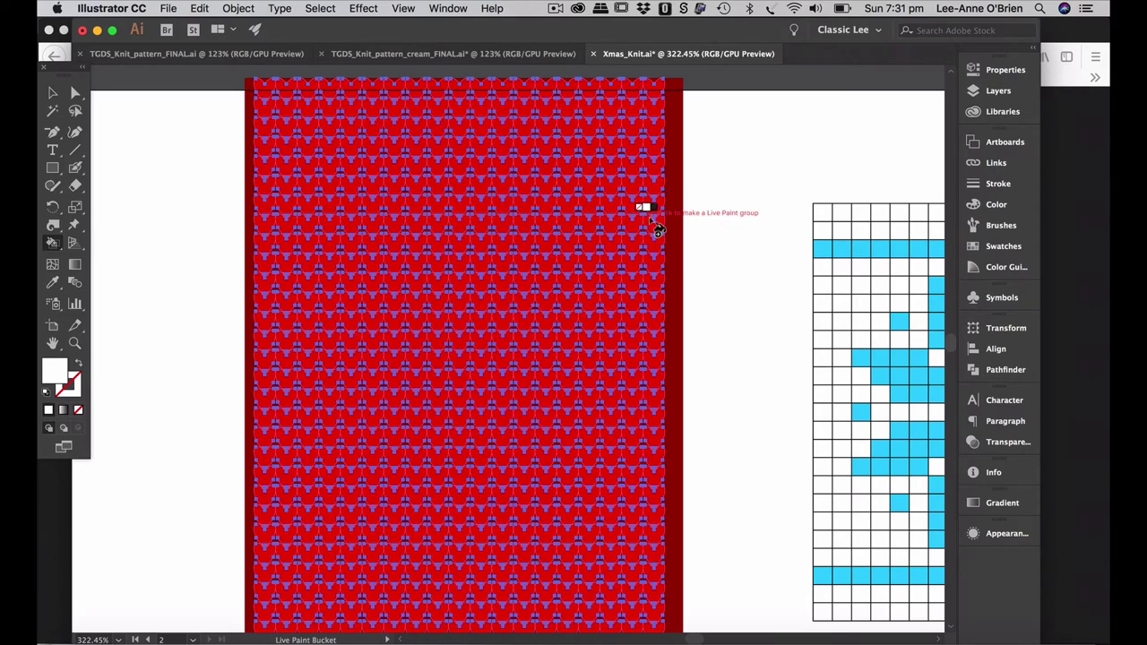
- Make the stitches a Live Paint group, paint a full top row white, plus one stitch below
left_click(653, 228)
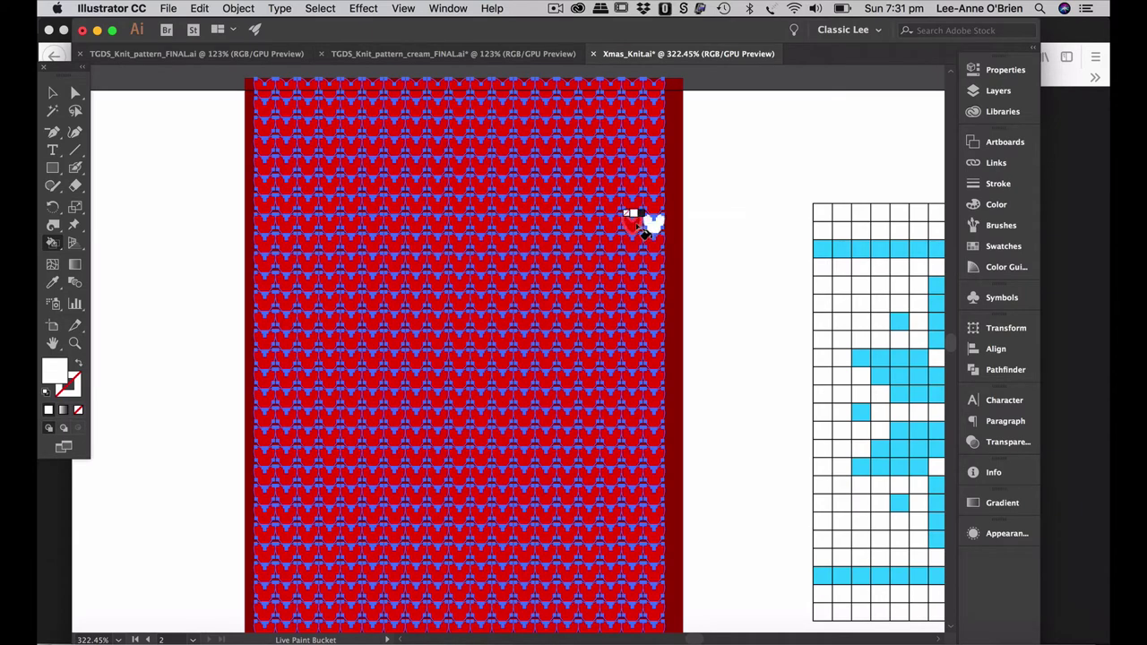
left_click_drag(632, 229, 254, 225)
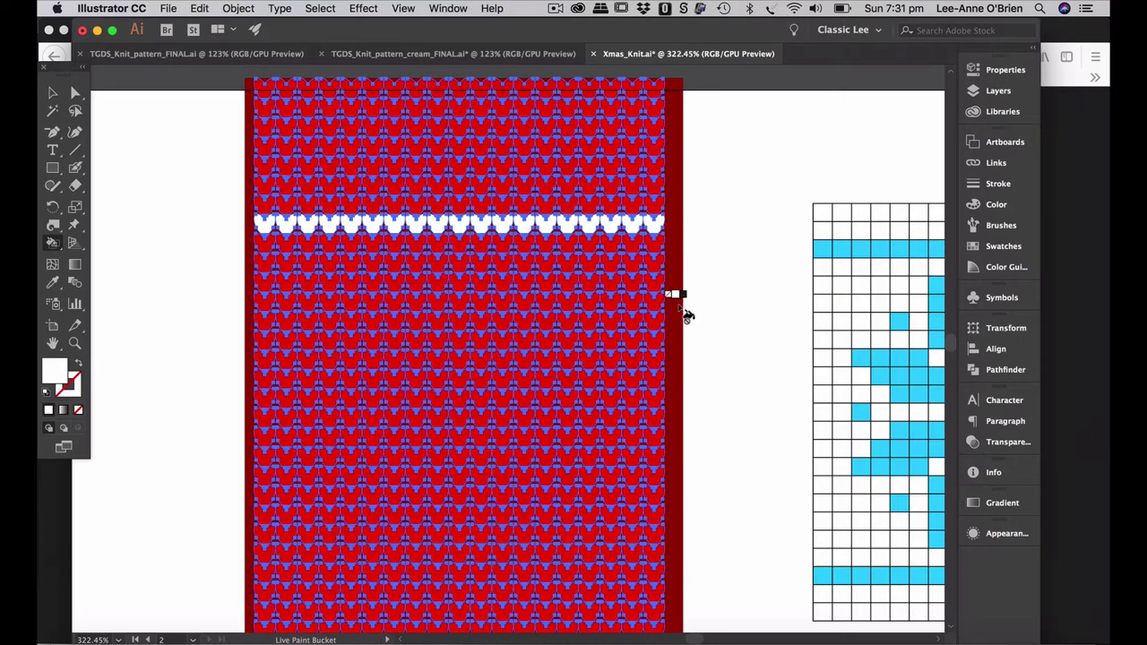
scroll(685, 313, "right", 5)
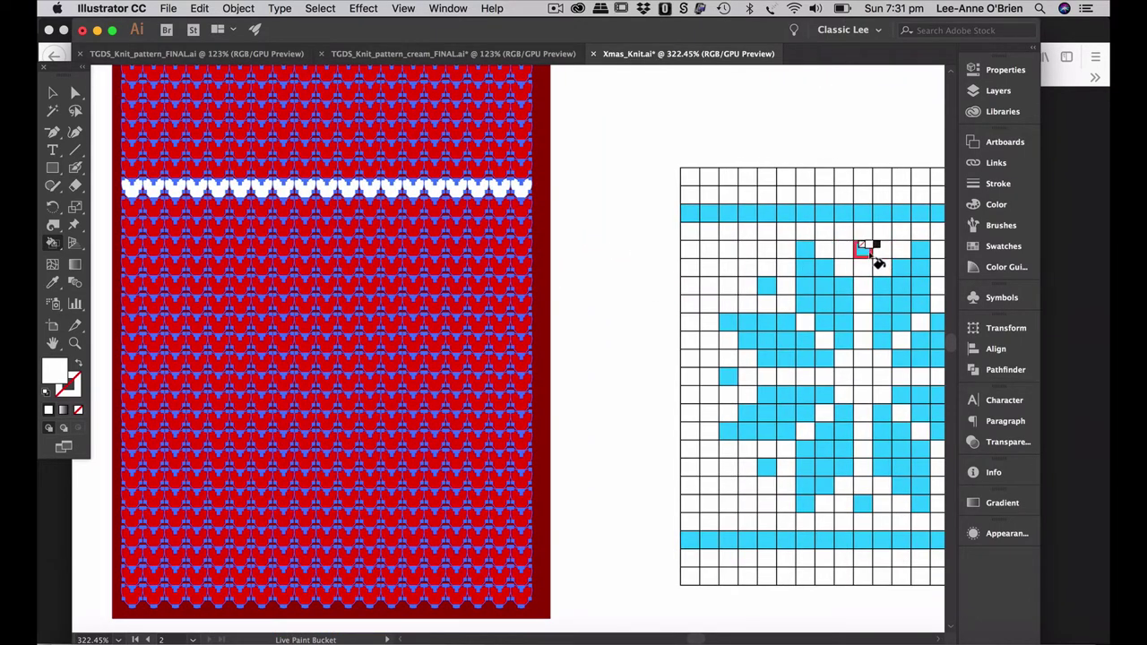
left_click(301, 226)
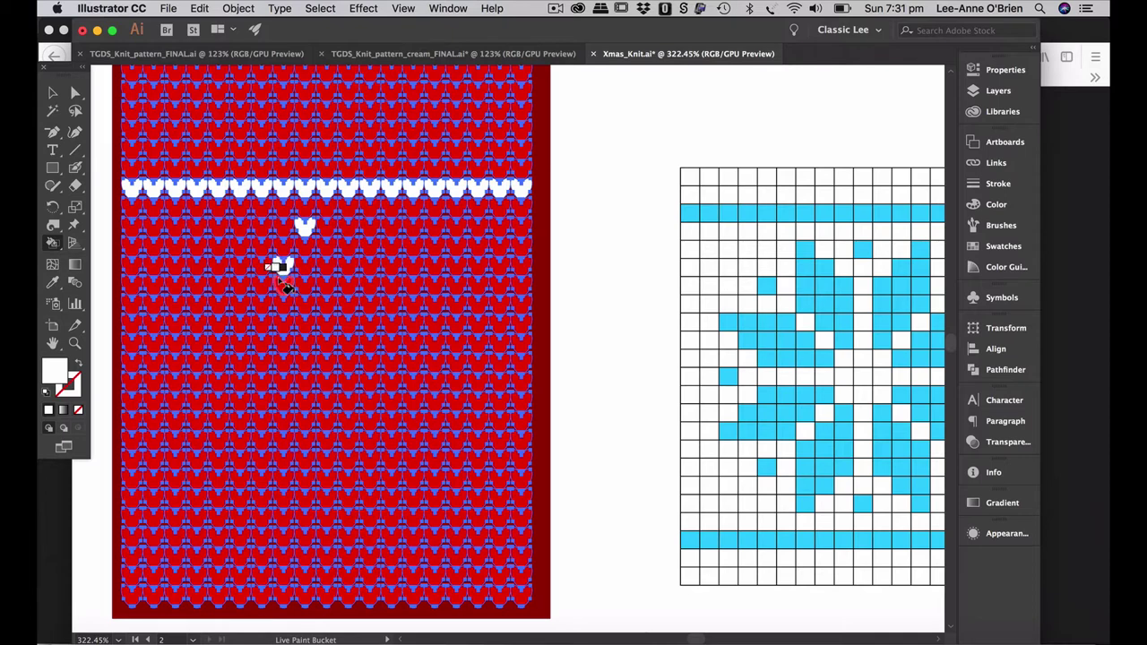
- Paint white stitches down three columns beneath the top row to start the snowflake
left_click(283, 285)
left_click(285, 305)
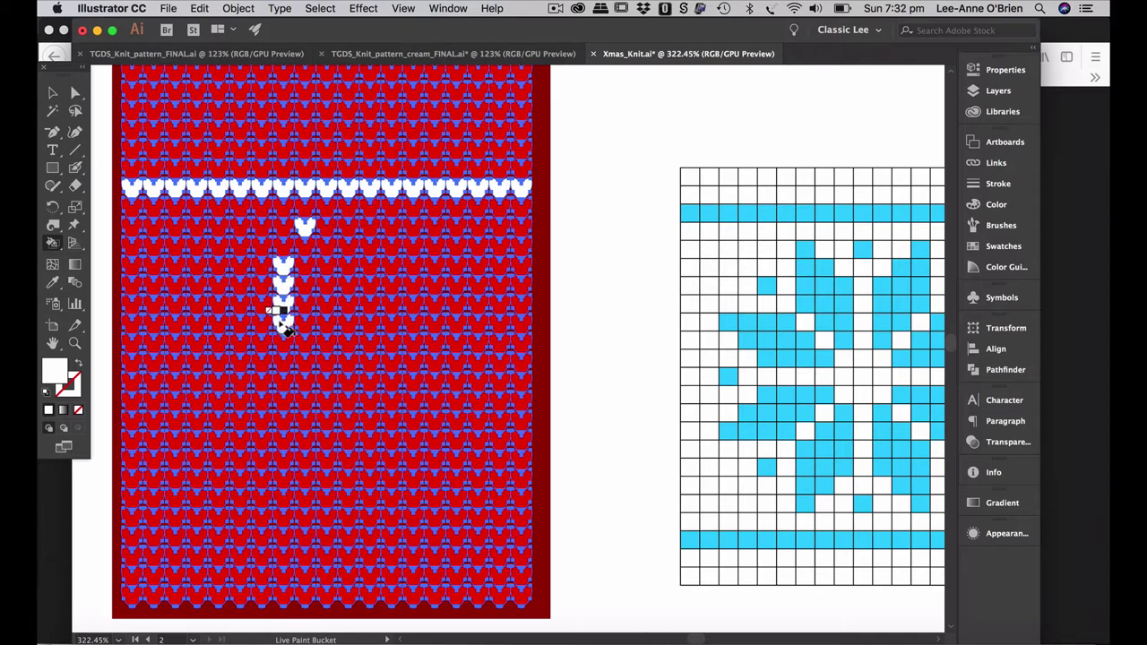
left_click(260, 245)
left_click(260, 266)
left_click(261, 286)
left_click(261, 305)
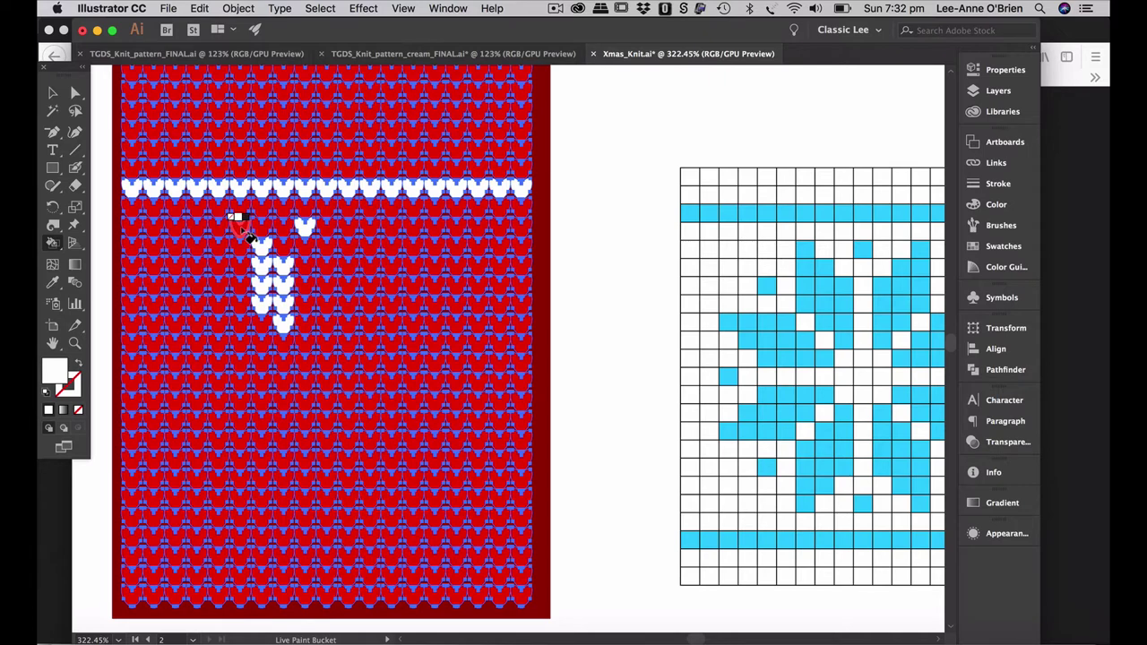
left_click(239, 226)
left_click(238, 246)
left_click(238, 265)
left_click(238, 285)
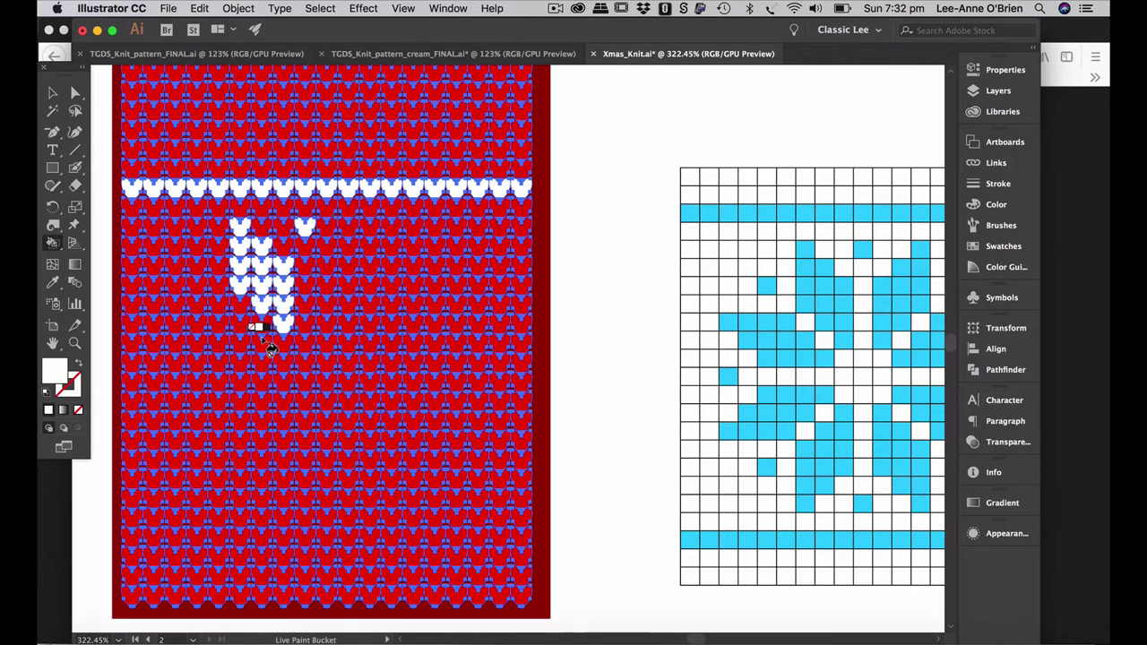
- Paint white rows extending leftward across the snowflake's middle section
left_click(251, 345)
left_click(237, 344)
left_click(215, 344)
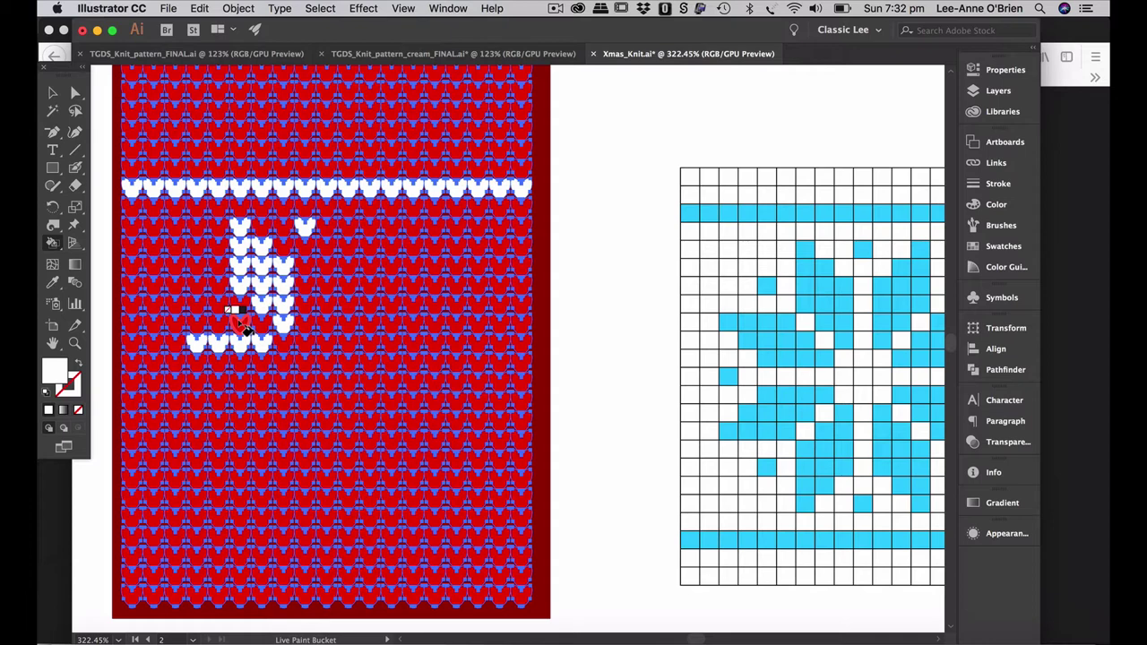
left_click(241, 325)
left_click(219, 325)
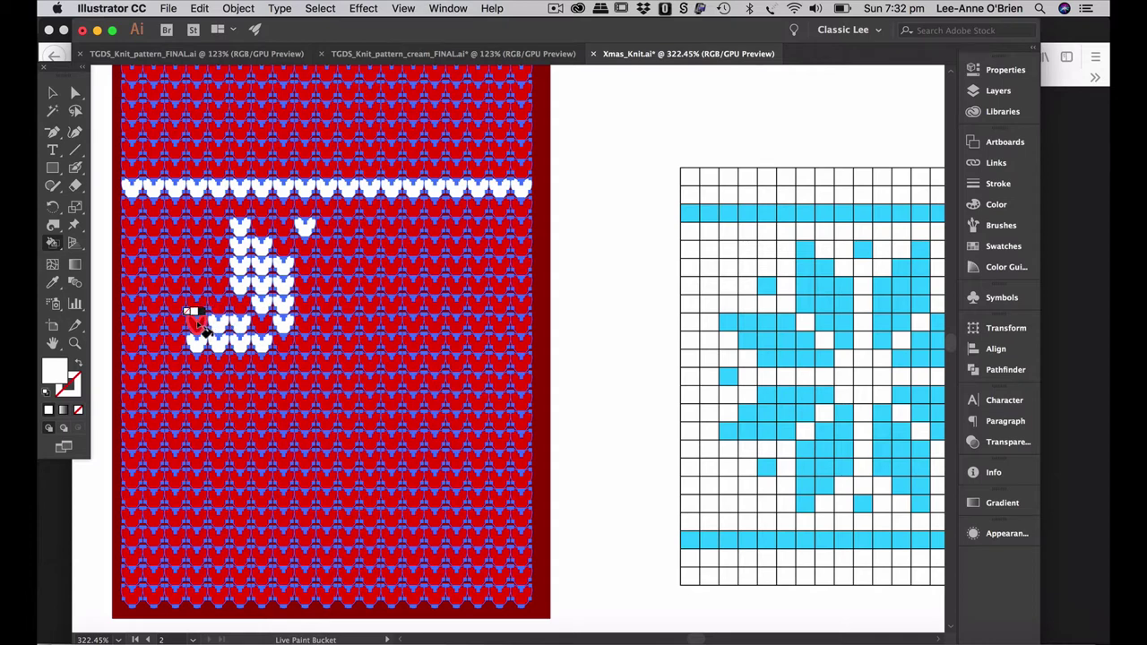
left_click(197, 325)
left_click(176, 324)
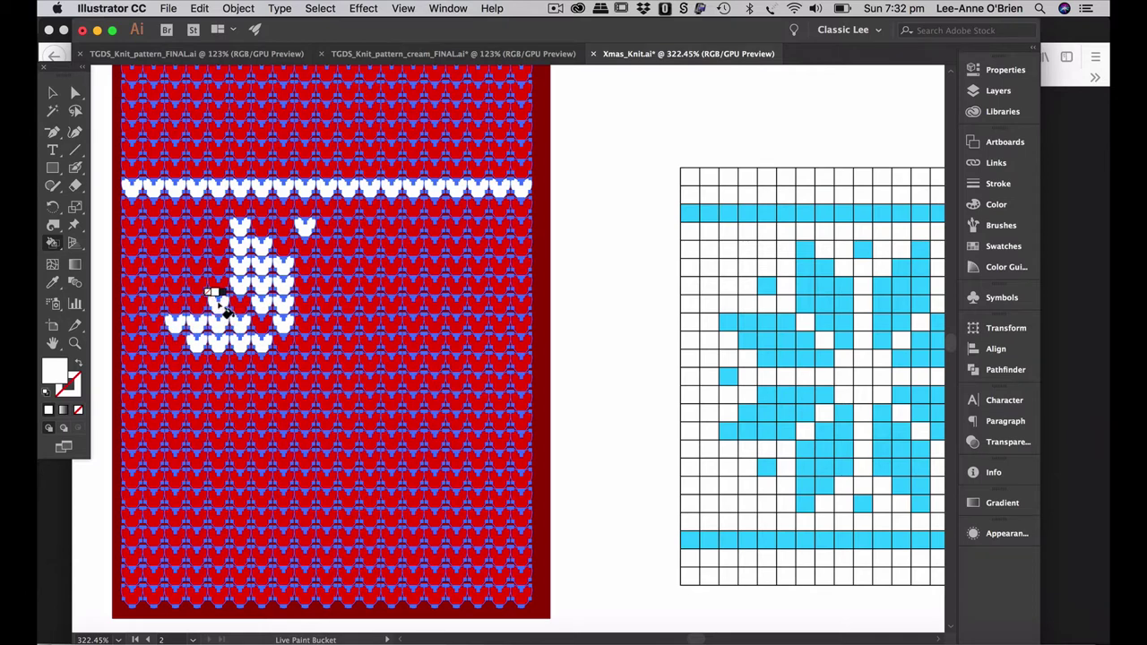
left_click(219, 306)
left_click(197, 306)
left_click(176, 307)
left_click(155, 307)
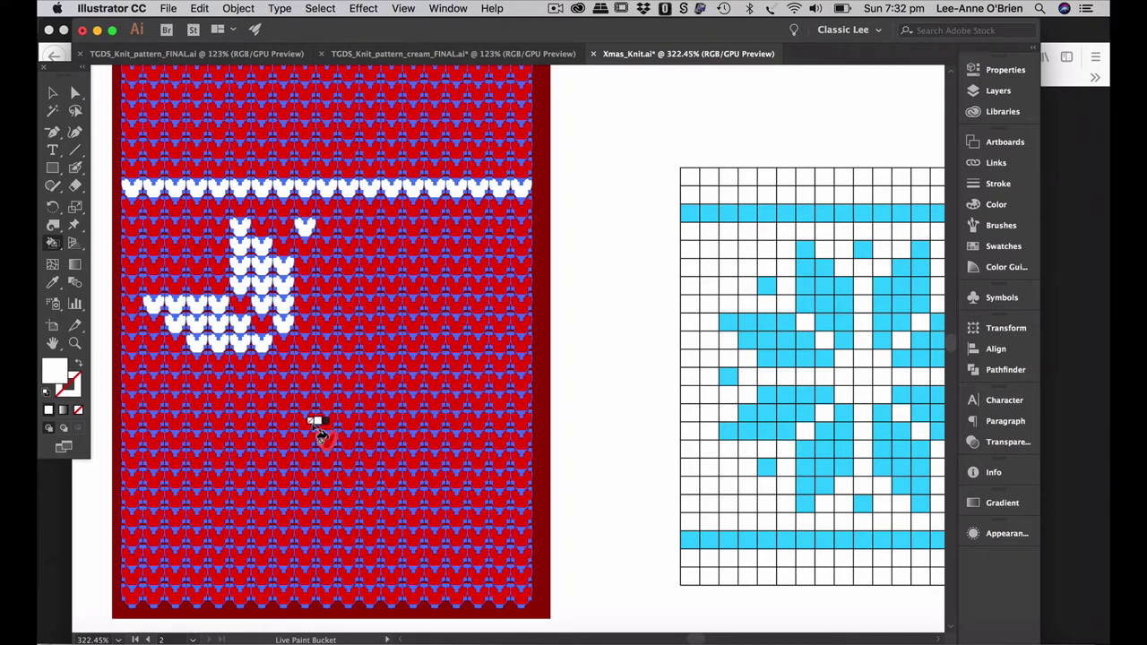
- Paint three lower rows of stitches white to form the snowflake's bottom arm
left_click(262, 381)
left_click(240, 381)
left_click(219, 380)
left_click(197, 381)
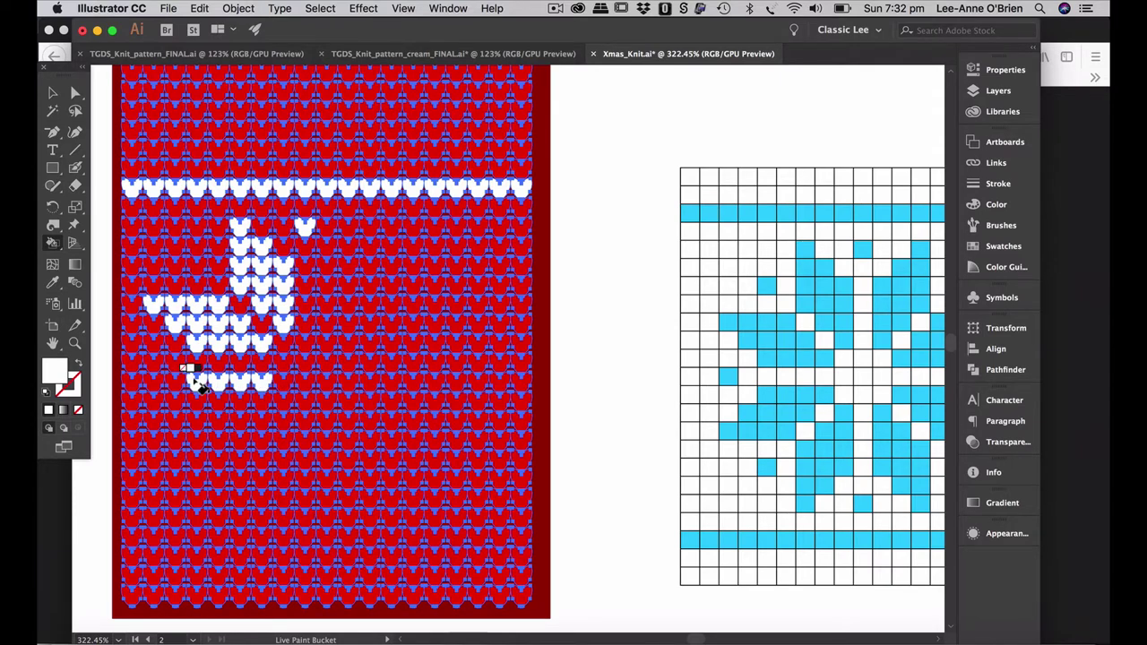
left_click(240, 402)
left_click(218, 401)
left_click(197, 401)
left_click(176, 401)
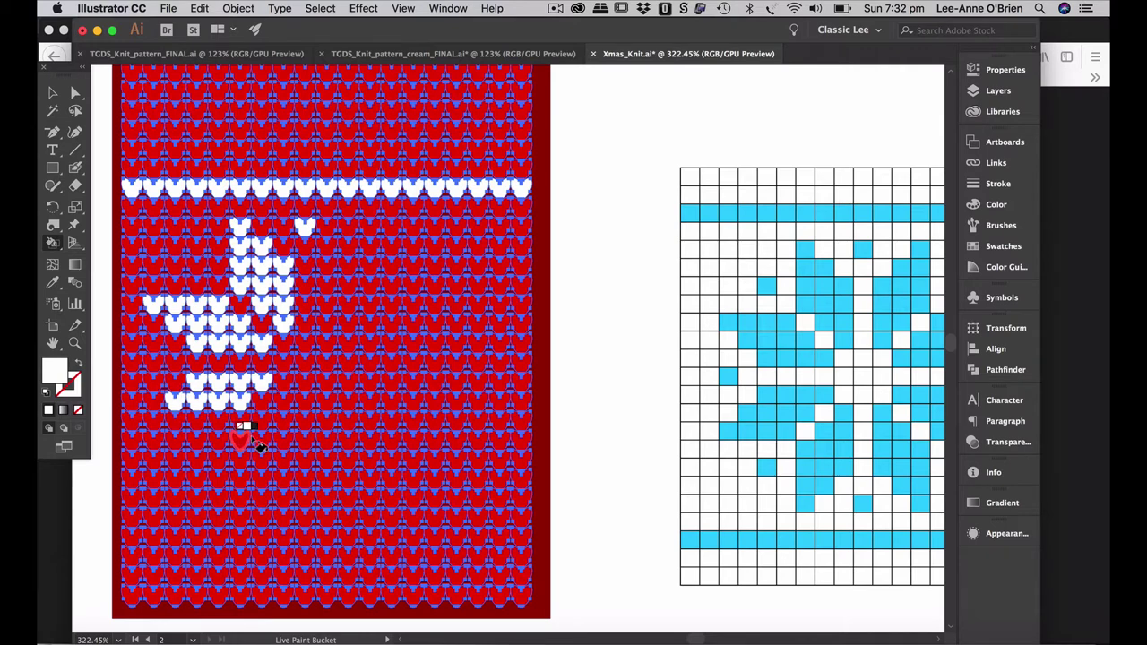
left_click(219, 423)
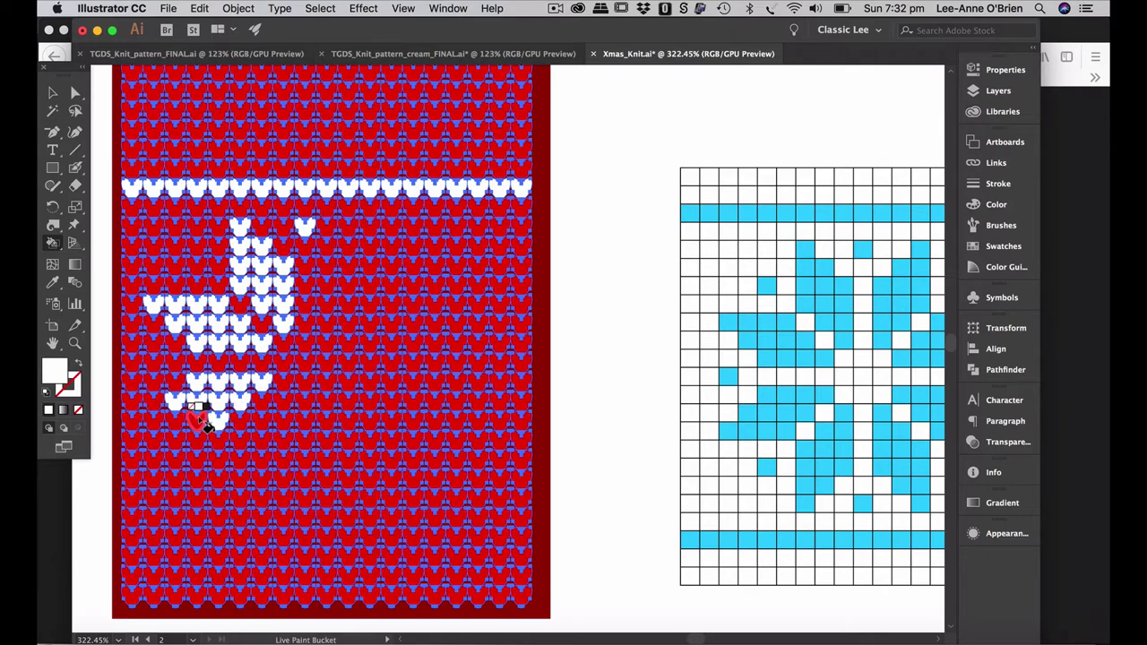
left_click(197, 423)
left_click(176, 423)
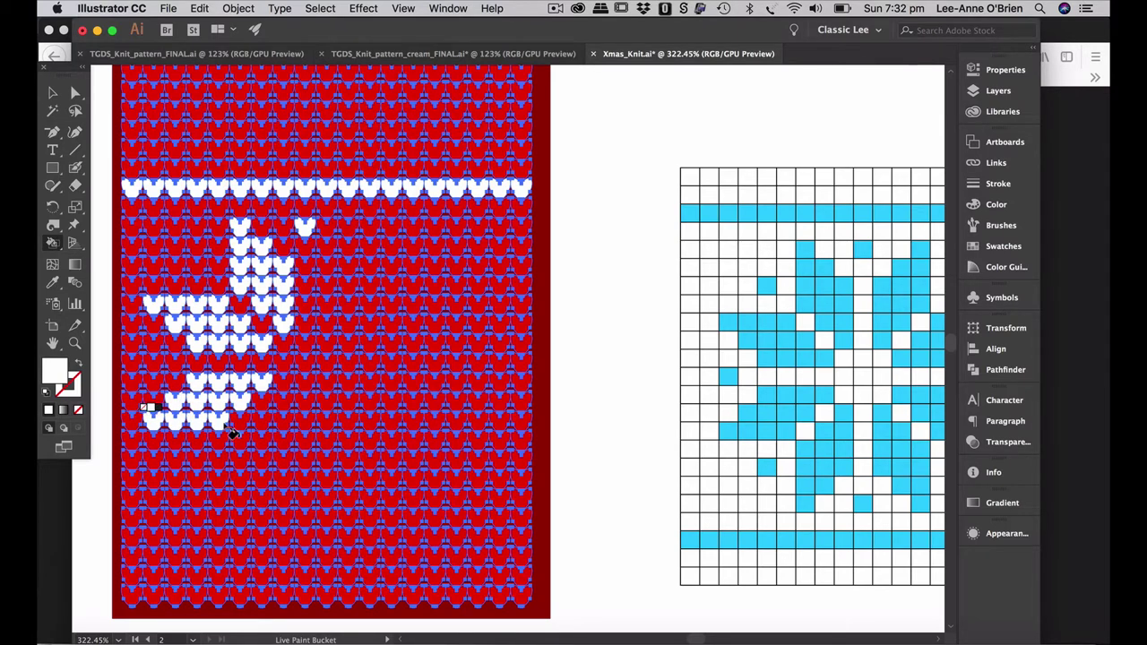
- Sweep-paint a lower cluster of stitches and a new column white to complete the motif
scroll(408, 484, "down", 2)
scroll(407, 484, "right", 1)
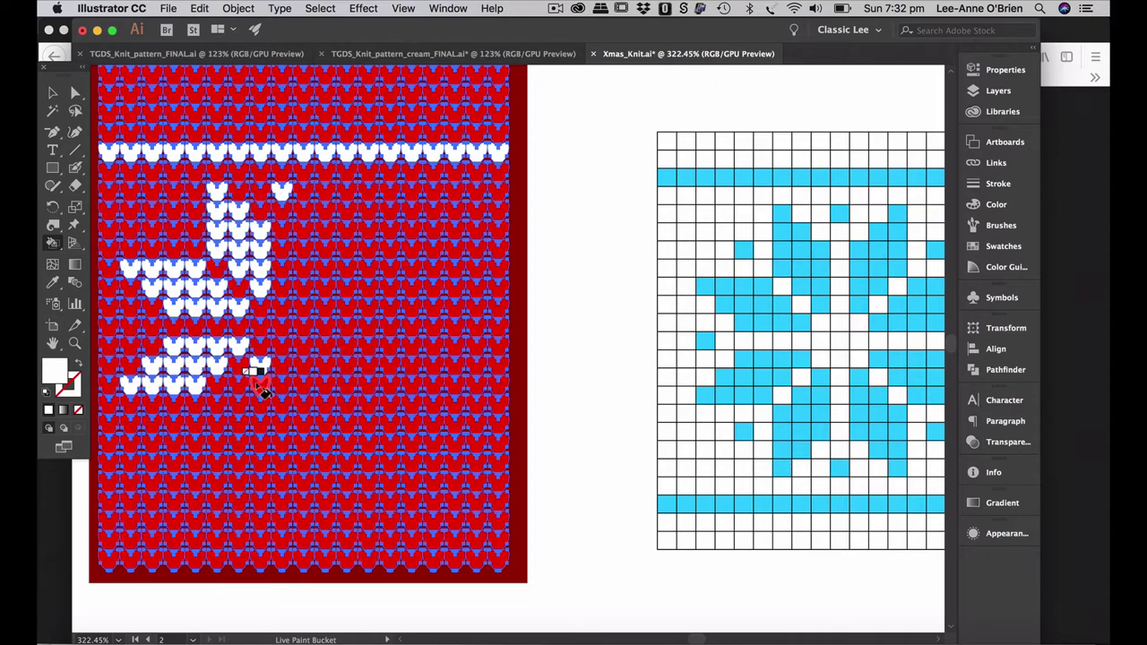
mouse_move(262, 387)
left_mouse_down()
mouse_move(240, 447)
mouse_move(225, 407)
mouse_move(216, 459)
left_mouse_up()
mouse_move(303, 359)
left_mouse_down()
mouse_move(297, 399)
mouse_move(323, 369)
mouse_move(324, 445)
mouse_move(348, 403)
mouse_move(347, 468)
mouse_move(413, 380)
mouse_move(348, 386)
mouse_move(323, 349)
mouse_move(378, 353)
mouse_move(349, 369)
mouse_move(395, 371)
mouse_move(393, 391)
mouse_move(416, 391)
mouse_move(423, 352)
mouse_move(321, 307)
mouse_move(391, 310)
left_mouse_up()
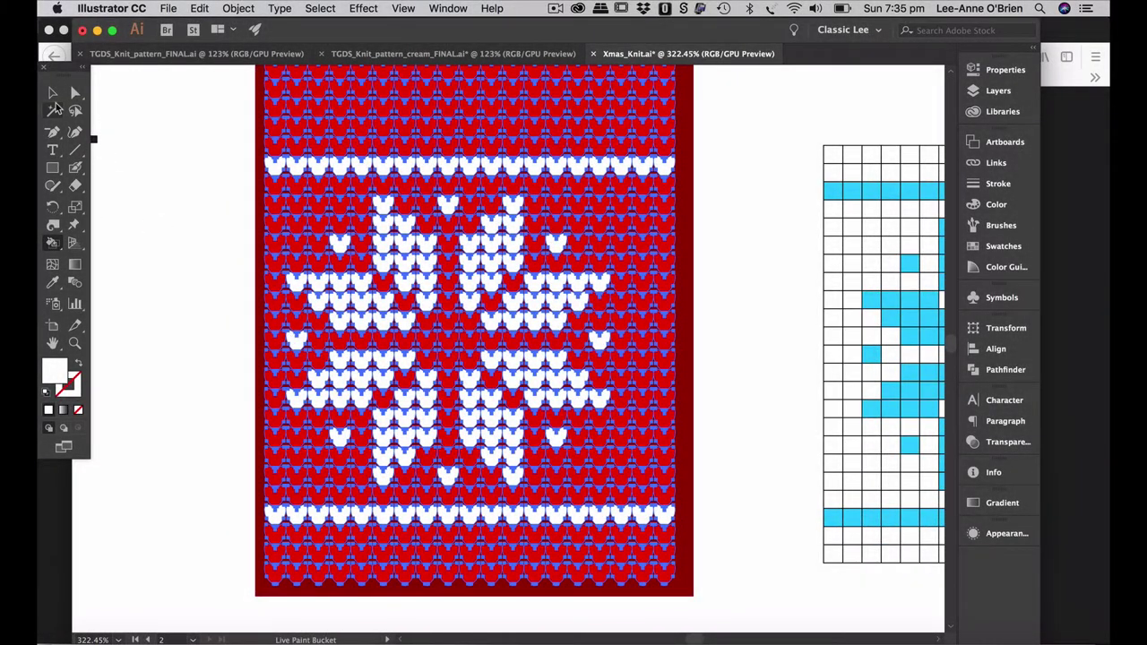
left_click(52, 93)
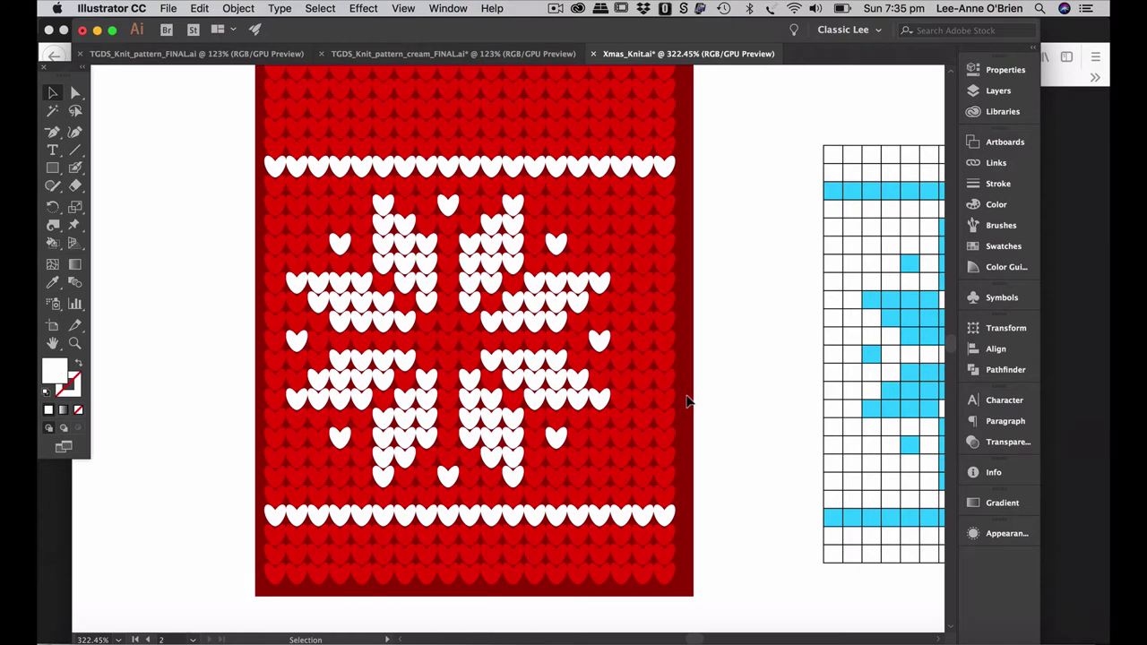
key("super")
left_click(690, 403)
left_click(783, 484)
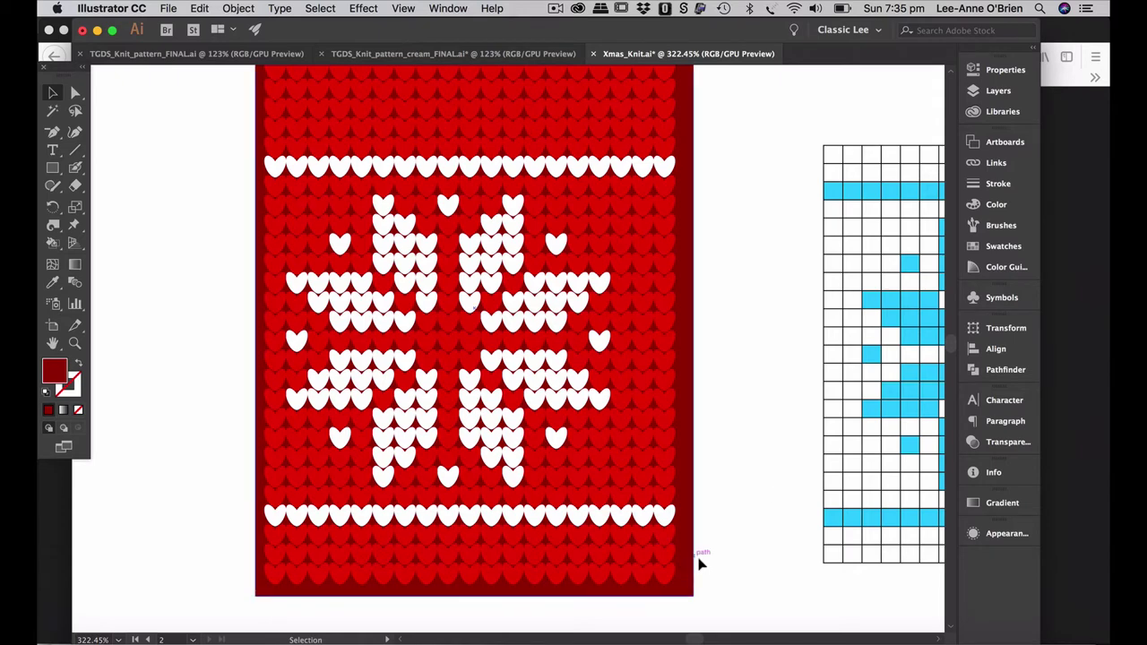
scroll(730, 587, "right", 5)
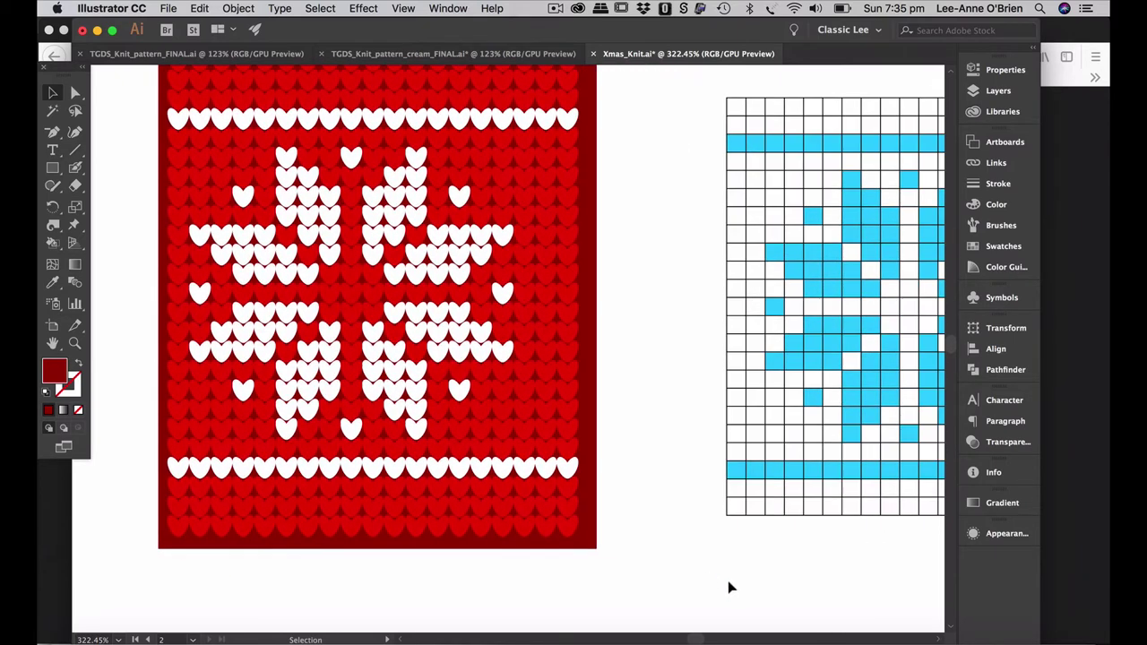
scroll(730, 587, "left", 1)
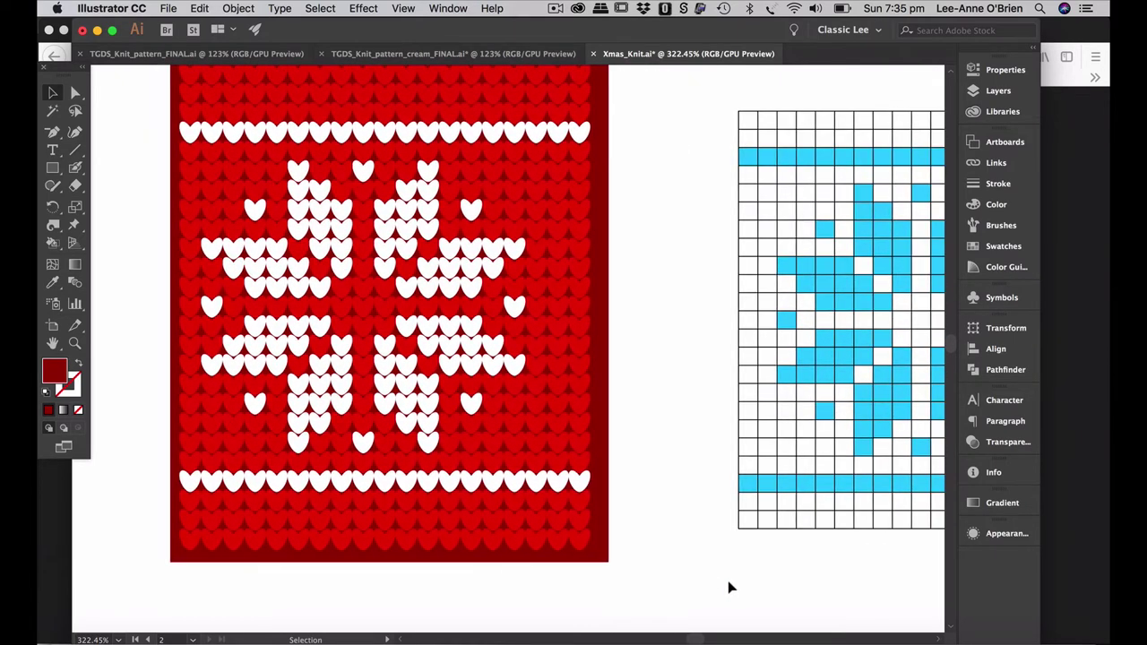
left_click(609, 560)
scroll(639, 577, "left", 4)
scroll(639, 577, "up", 2)
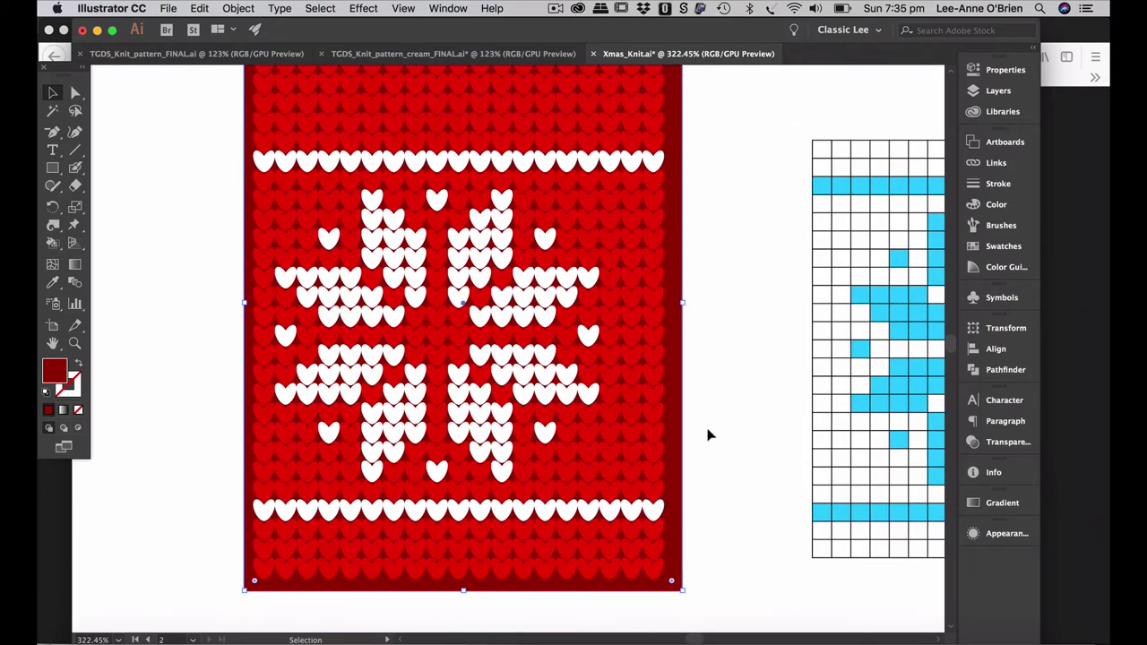
left_click(708, 435)
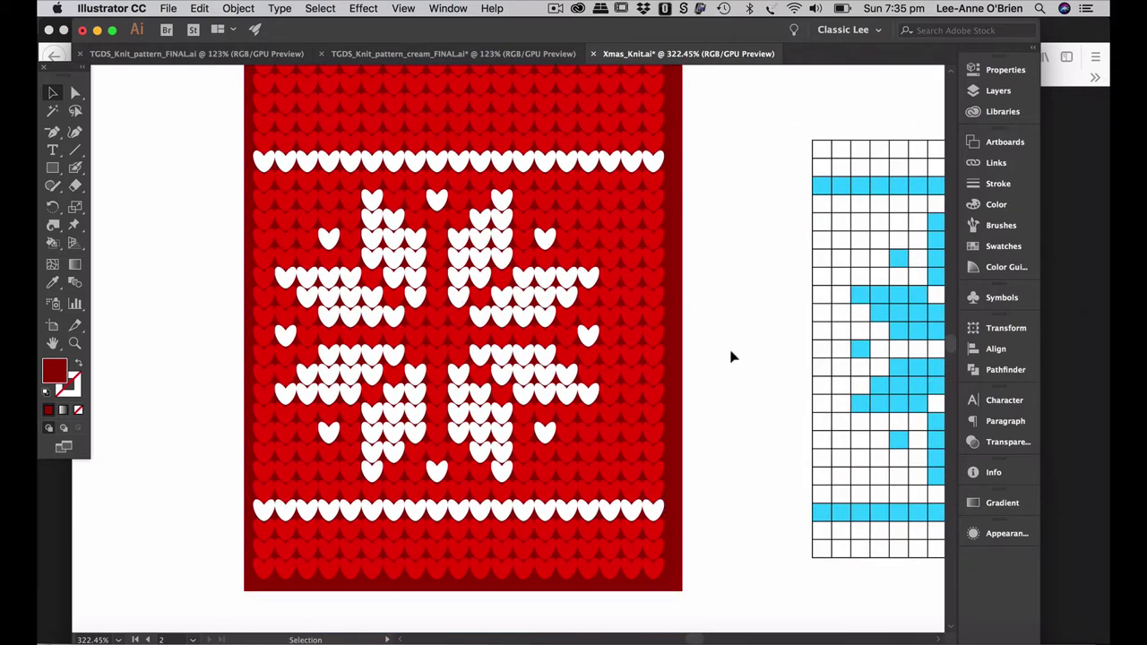
key("super+minus")
key("super+minus")
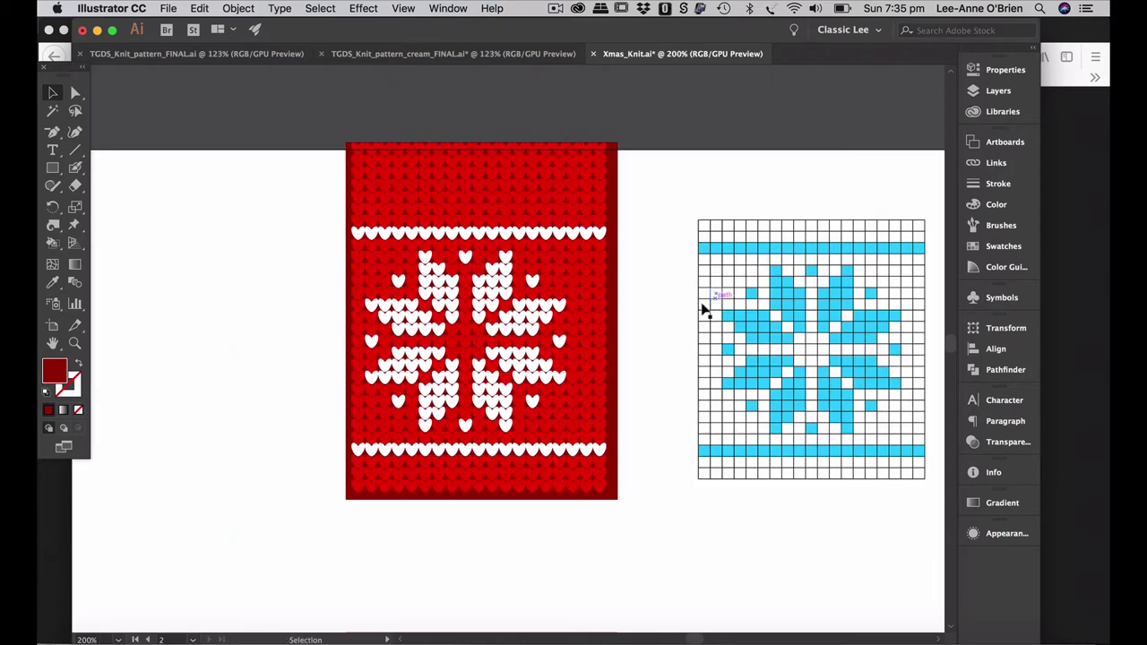
left_click(620, 349)
left_click(623, 346)
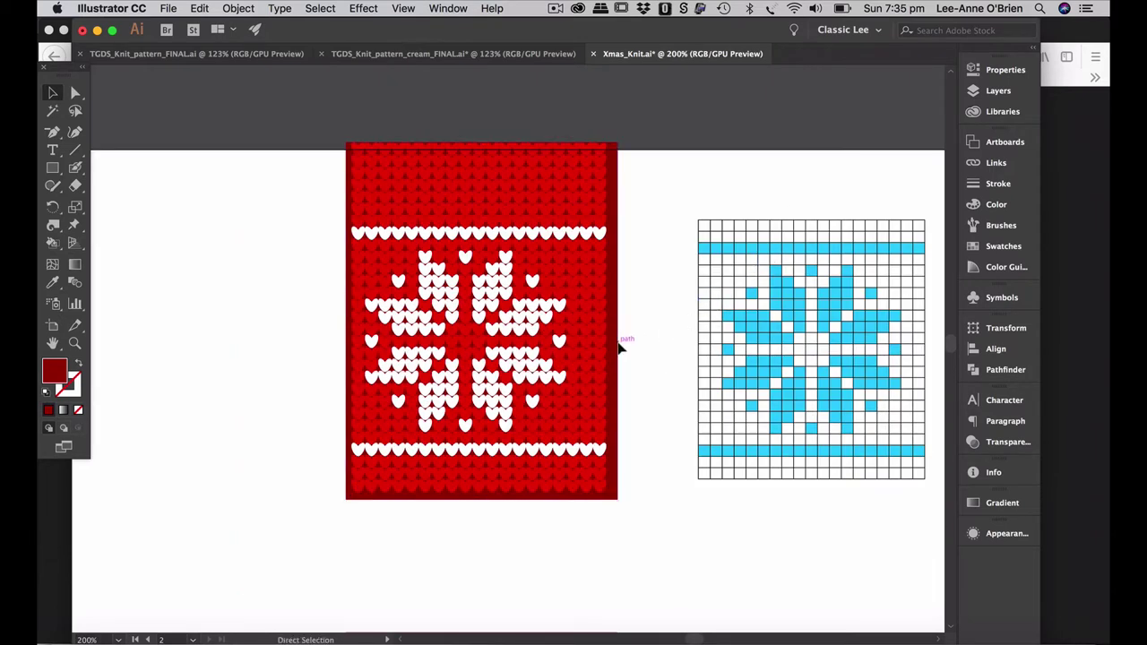
left_click_drag(623, 117, 328, 532)
- Expand the live paint knit artwork into ordinary shapes with Object > Expand
left_click(240, 7)
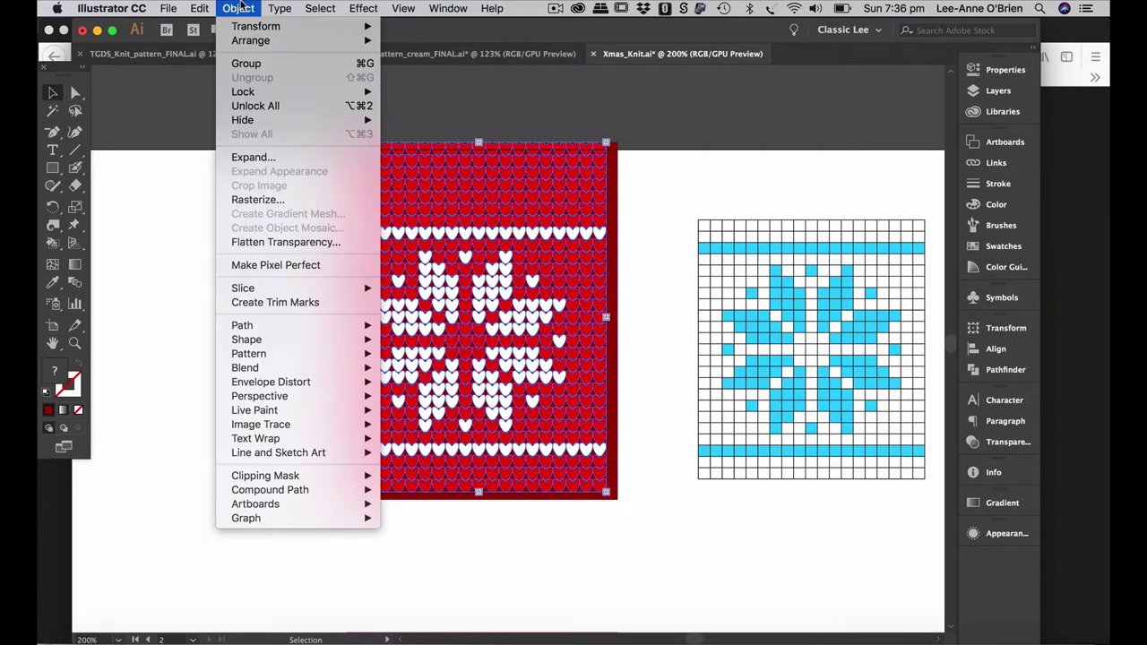
left_click(256, 157)
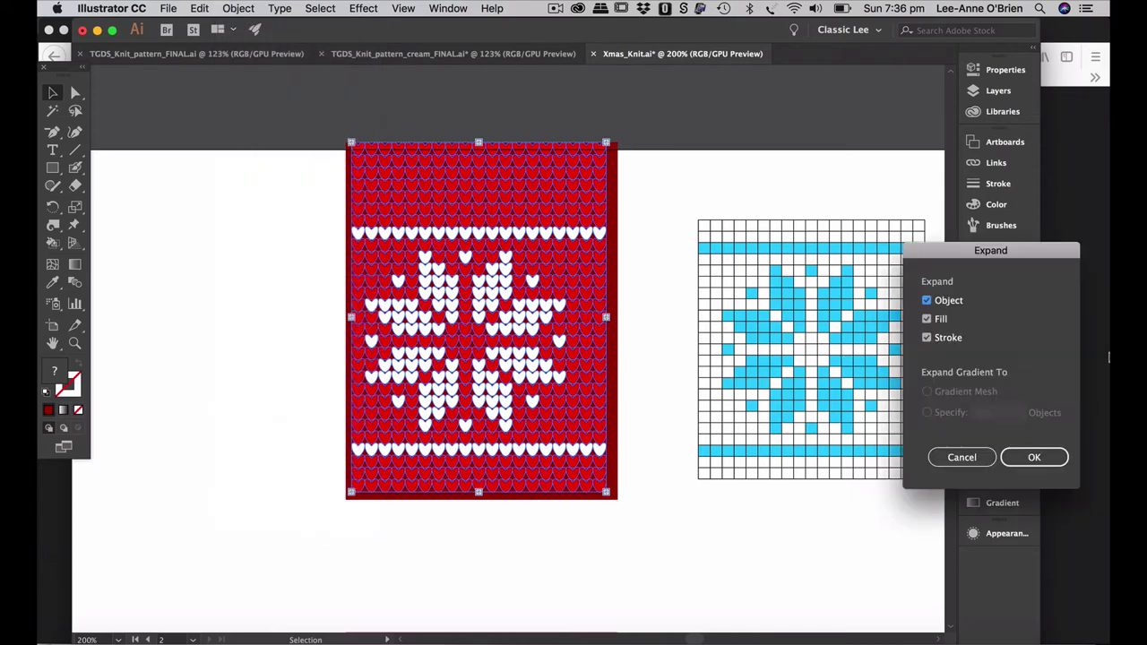
left_click(1059, 457)
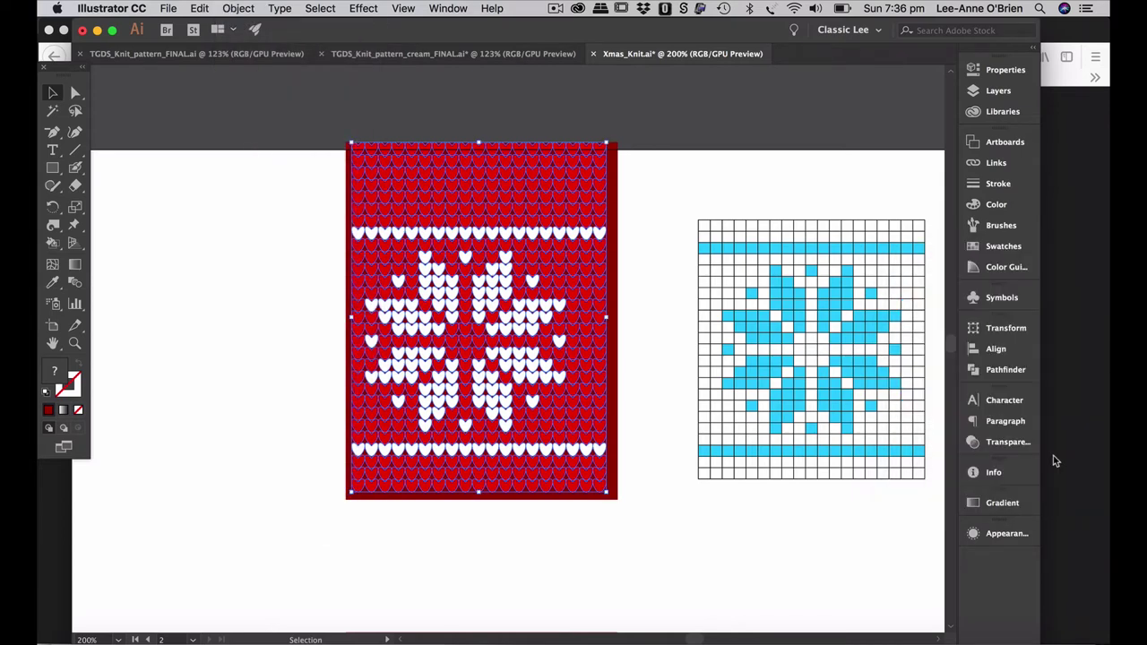
- Ungroup the expanded artwork, then deselect it and zoom in on the knit tile
left_click(242, 8)
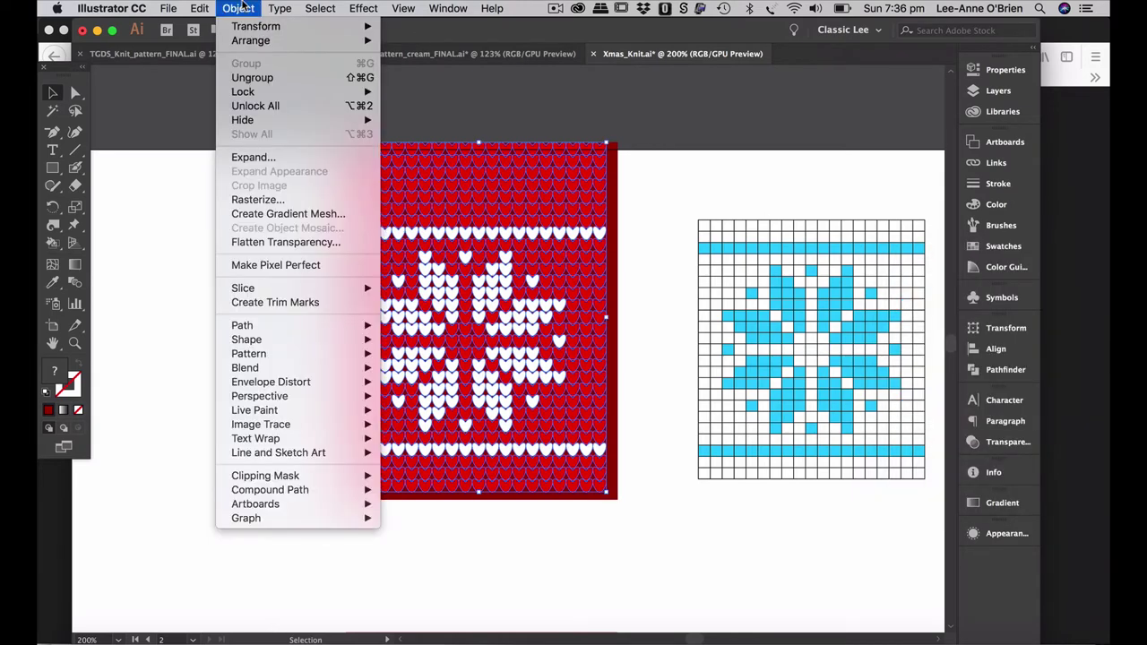
left_click(265, 80)
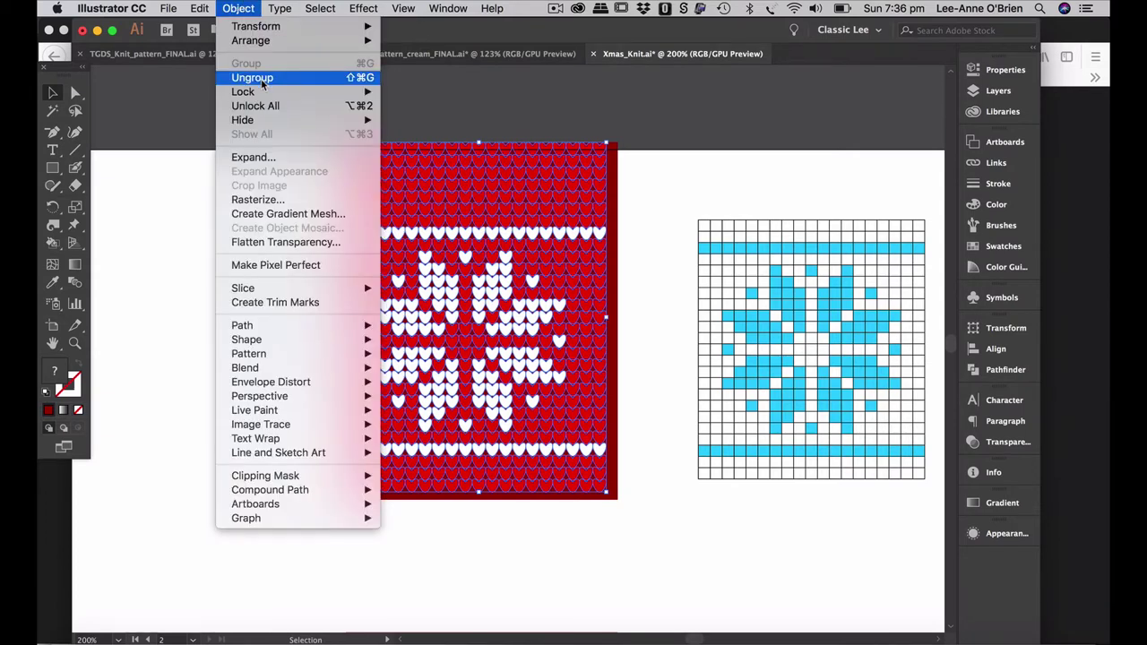
left_click(260, 79)
left_click(240, 7)
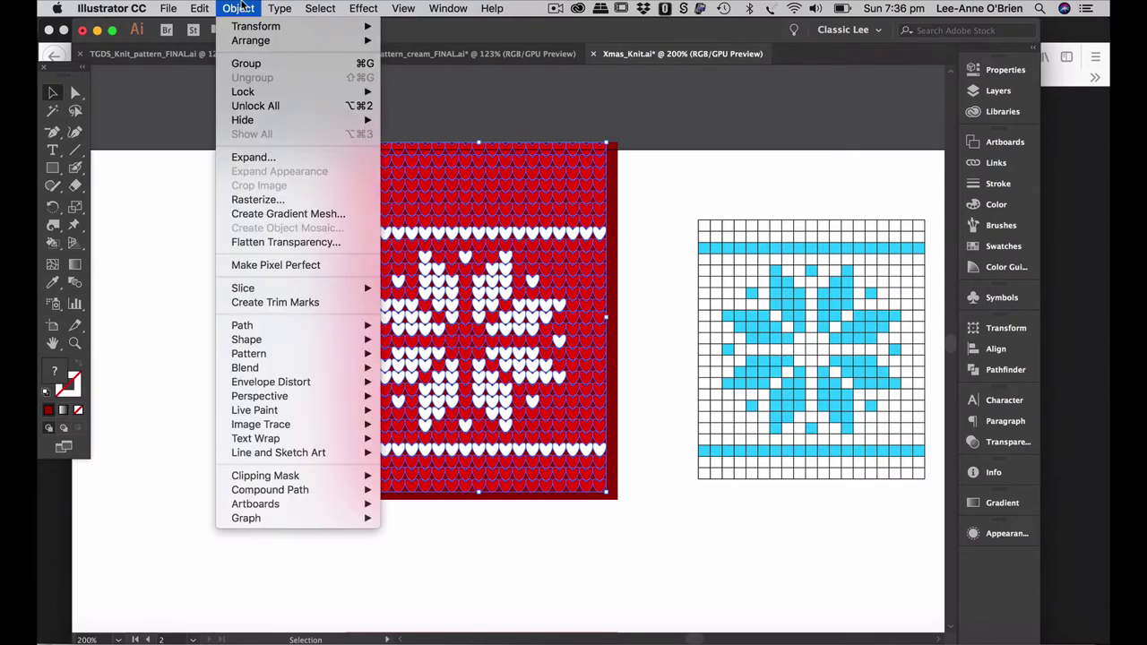
left_click(661, 201)
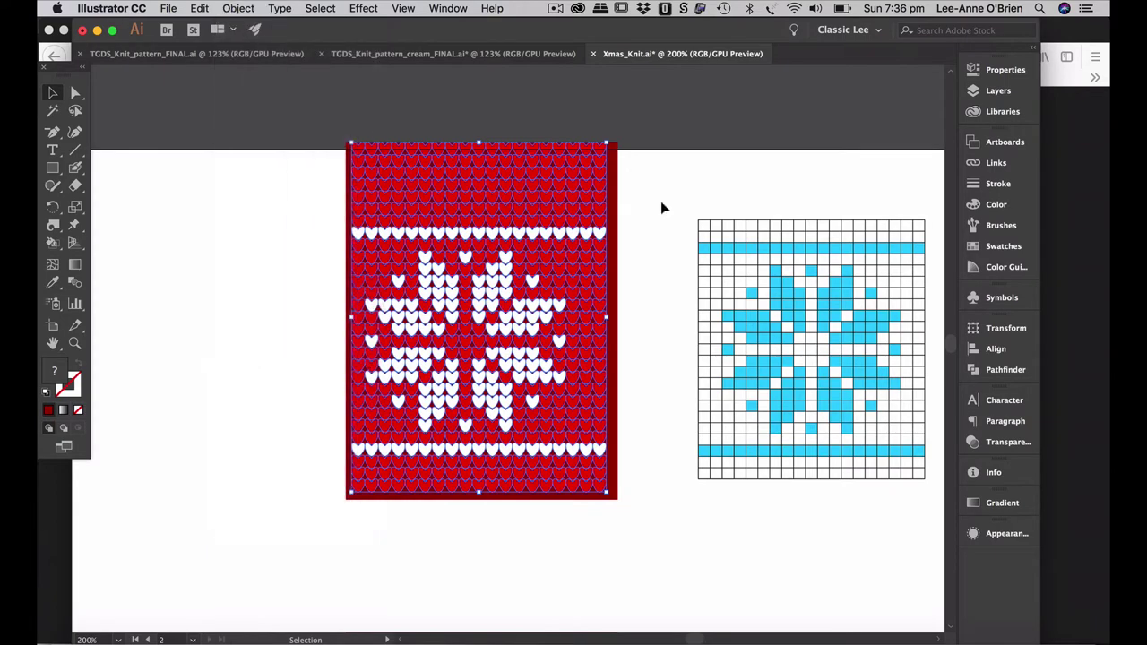
left_click_drag(546, 335, 543, 401)
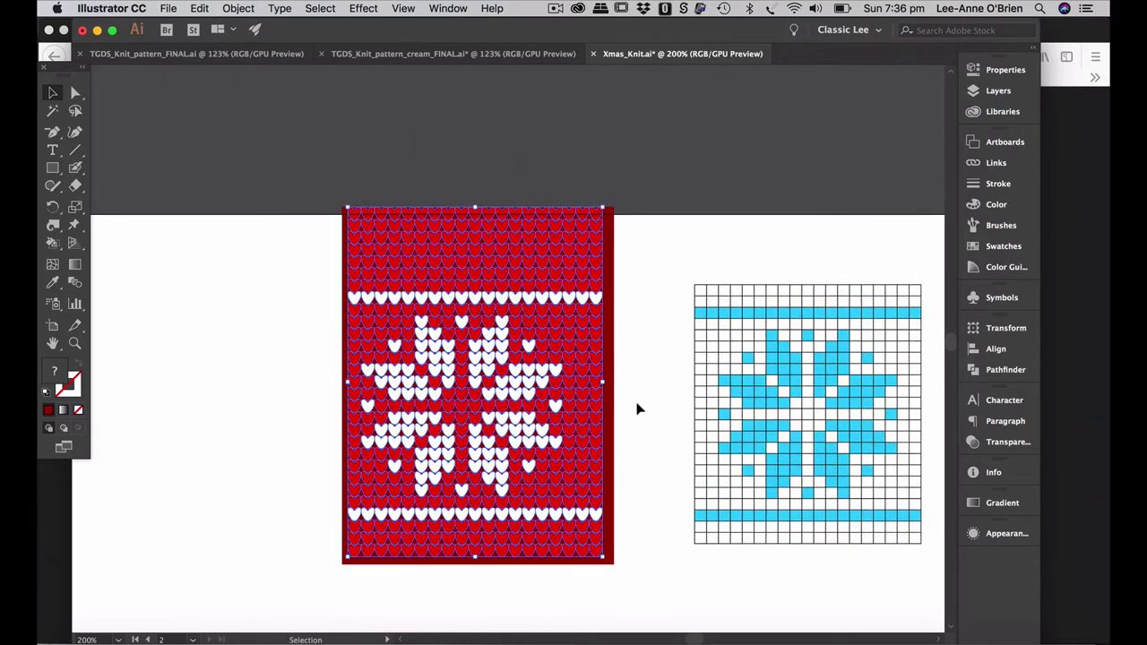
left_click(635, 405)
left_click_drag(511, 463, 570, 431)
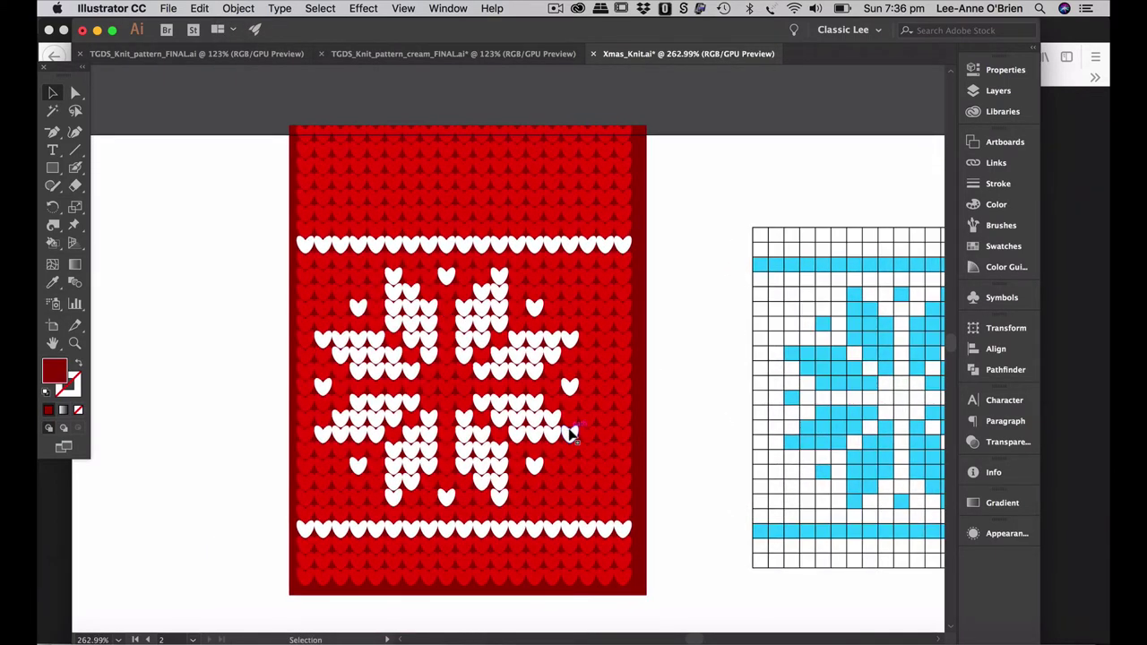
- Draw a dark red rectangle of about 54.36 × 62.4 mm over the snowflake between the heart borders
left_click(53, 168)
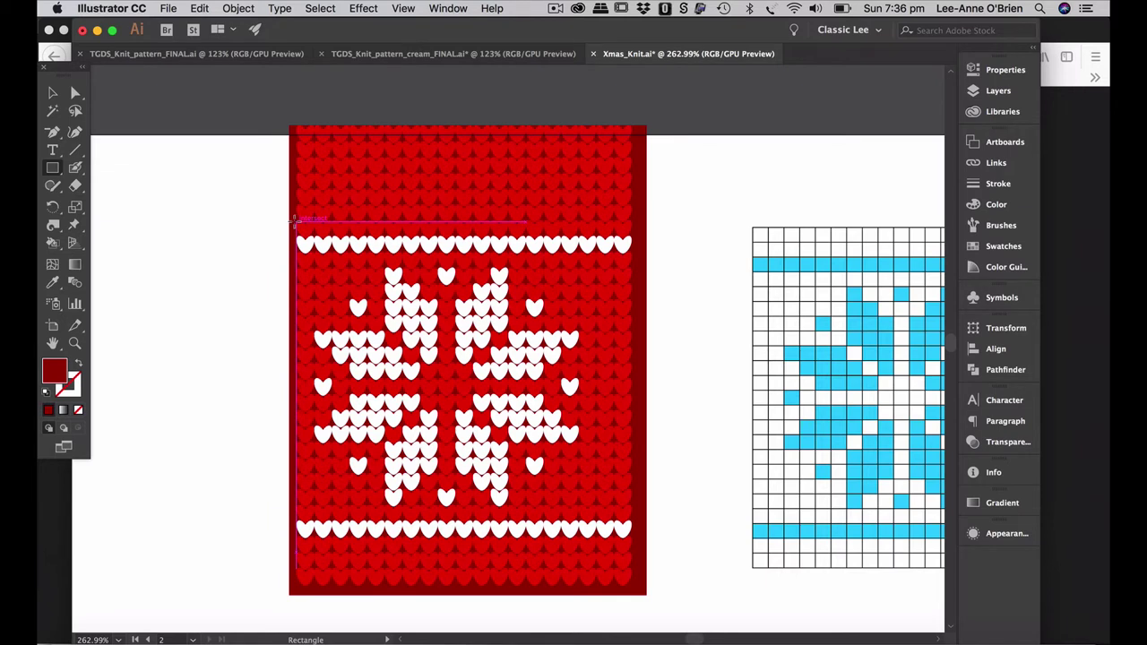
left_click_drag(293, 219, 596, 556)
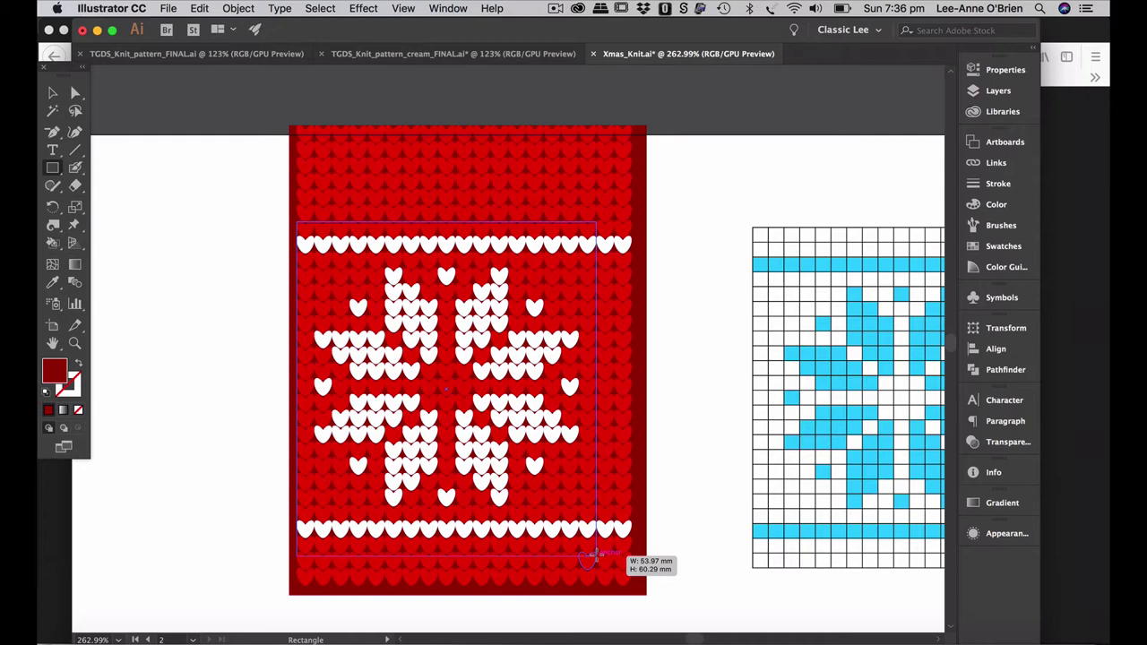
left_click_drag(594, 555, 599, 561)
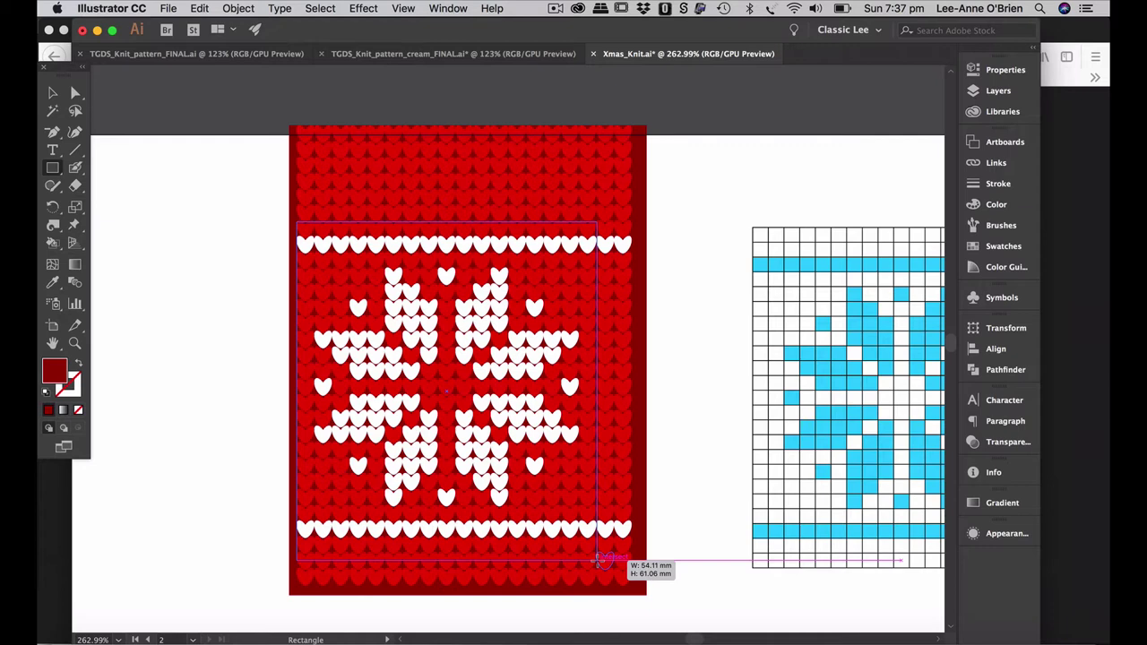
left_click_drag(599, 560, 601, 568)
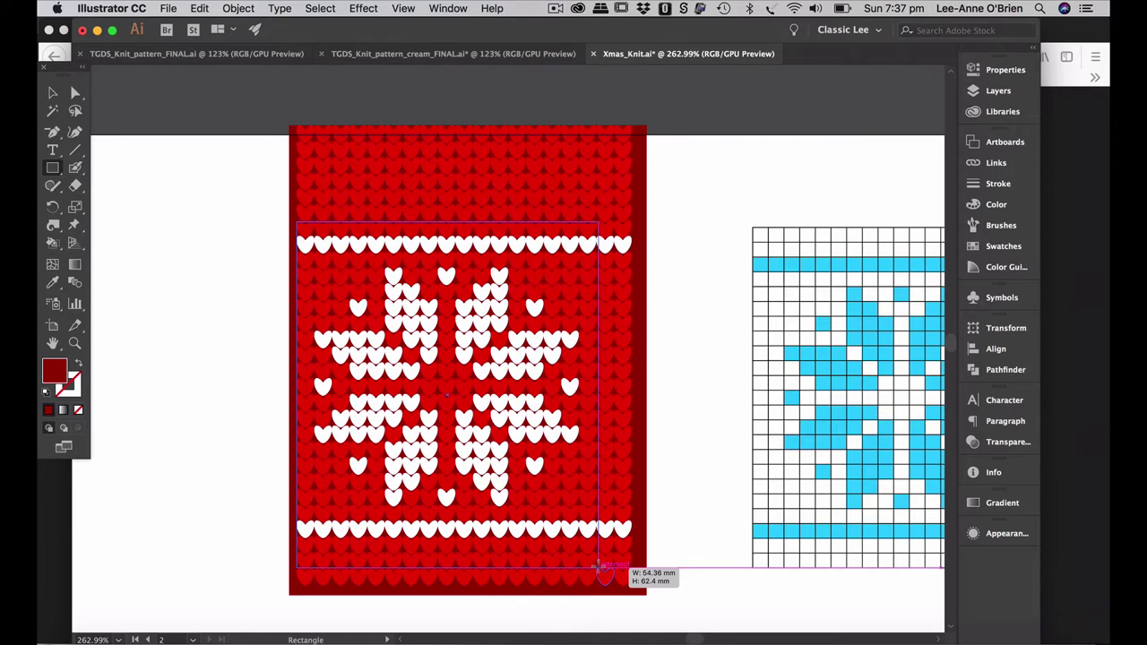
left_click_drag(601, 568, 600, 567)
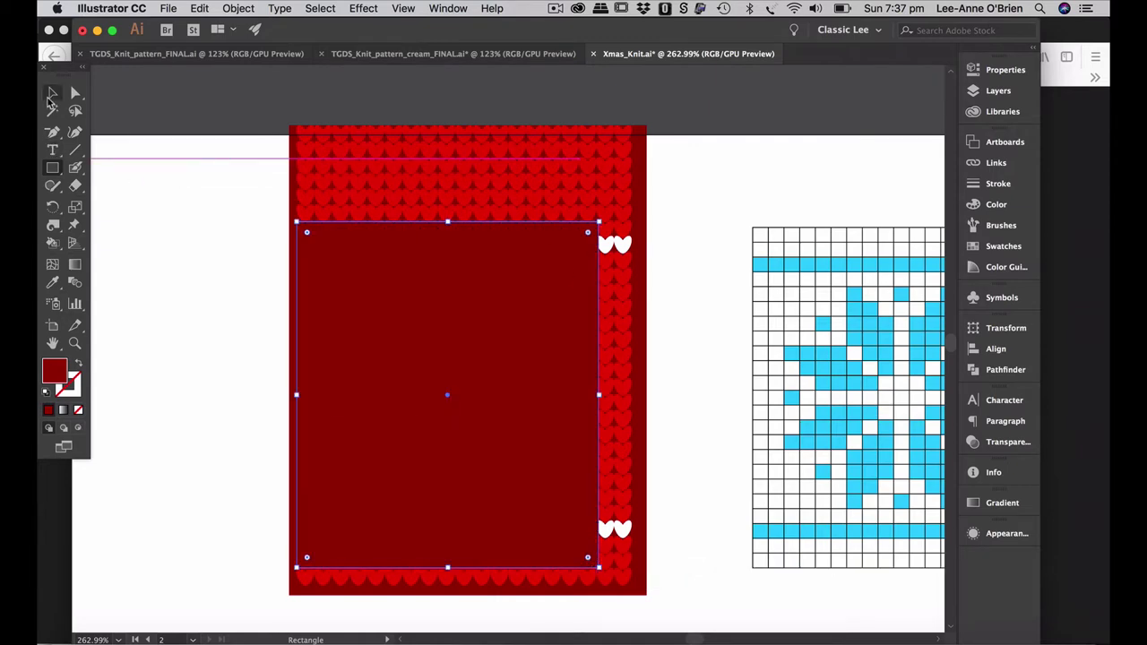
- In Outline view, align the rectangle's top-left corner with a heart-stitch intersection
key("super+y")
left_click(52, 92)
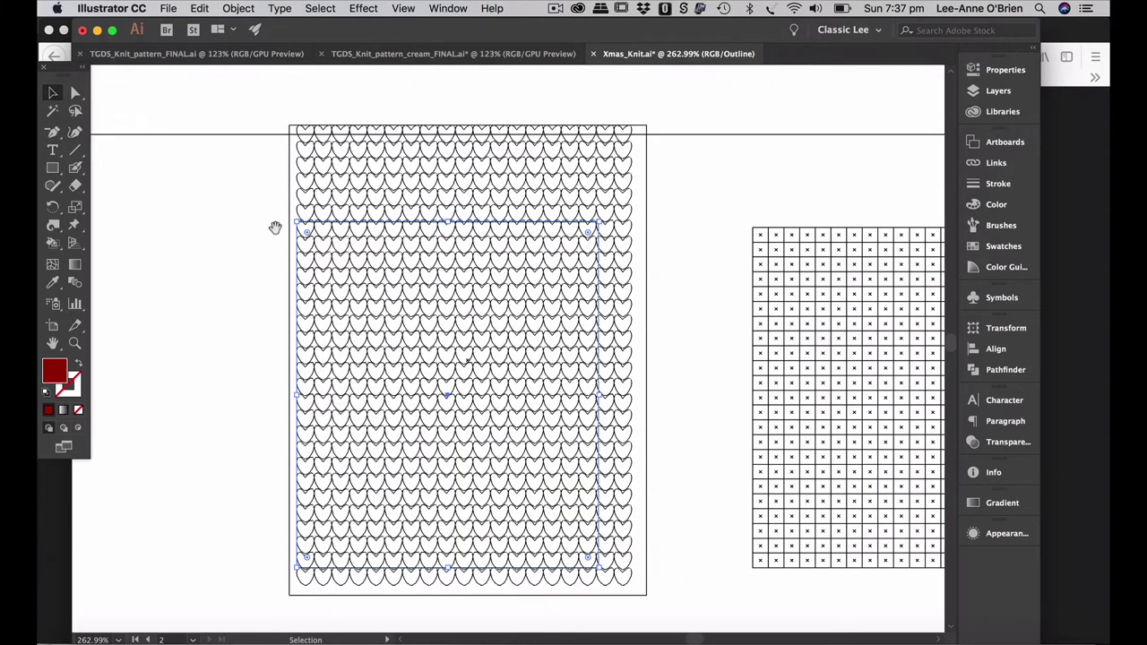
left_click_drag(277, 242, 376, 191)
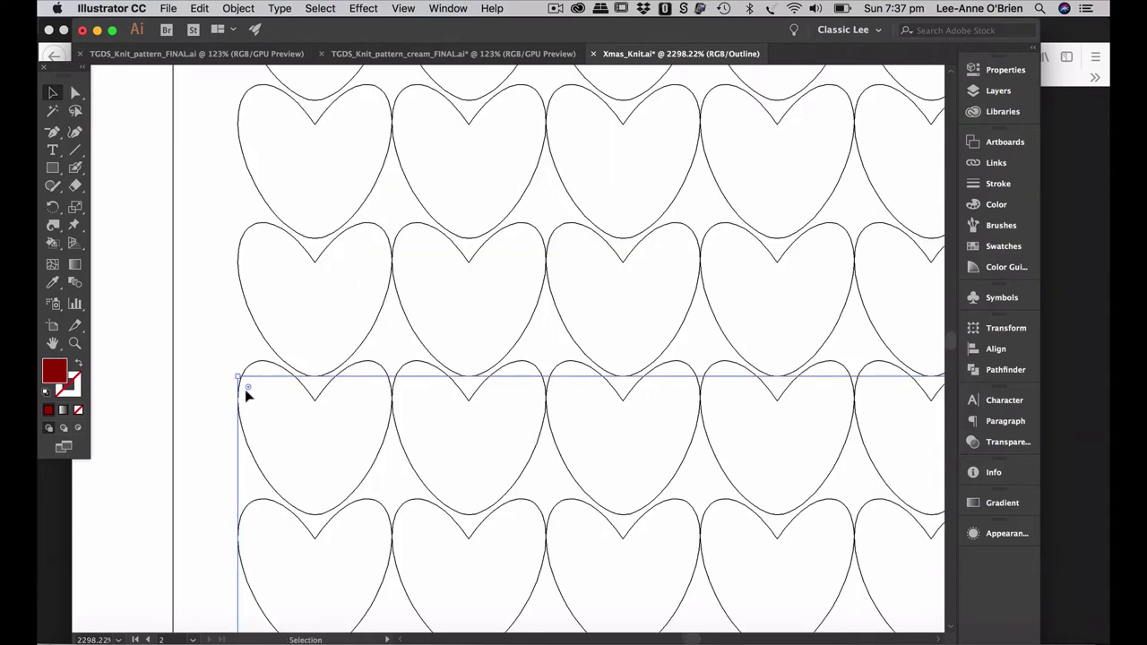
left_click_drag(235, 374, 235, 361)
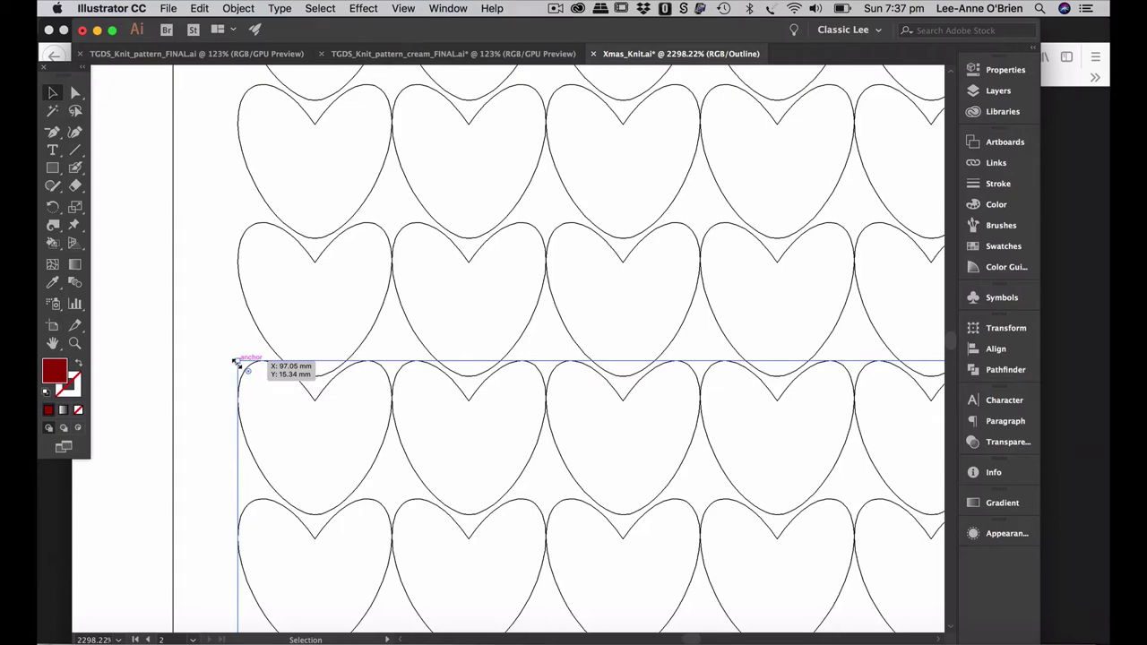
key("super+minus")
key("super+minus")
key("super+minus")
key("super+minus")
key("super+minus")
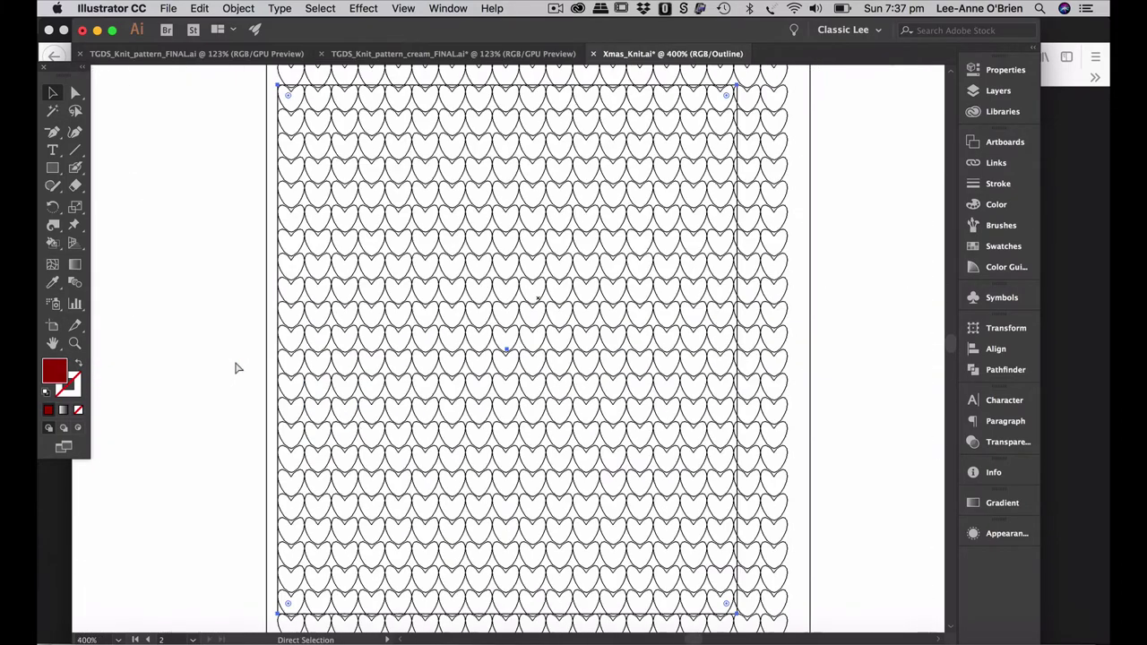
key("super+minus")
key("super+minus")
key("super+minus")
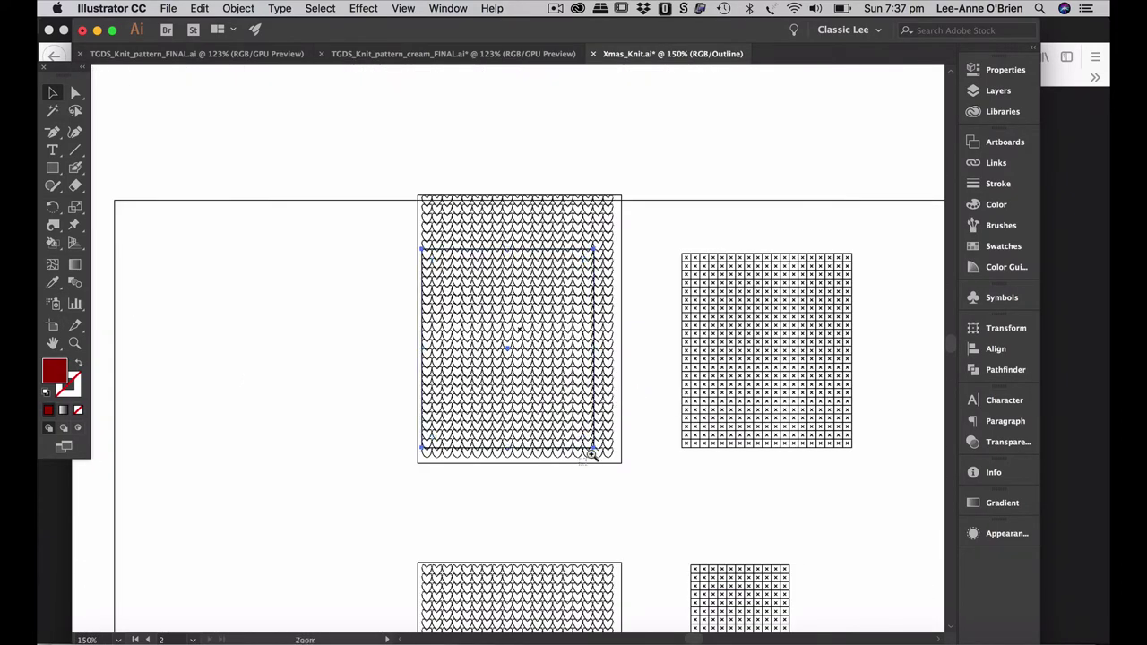
- Snap the bottom-right corner onto a heart intersection, giving about 53.97 × 62.7 mm, then return to Preview
left_click_drag(592, 455, 607, 435)
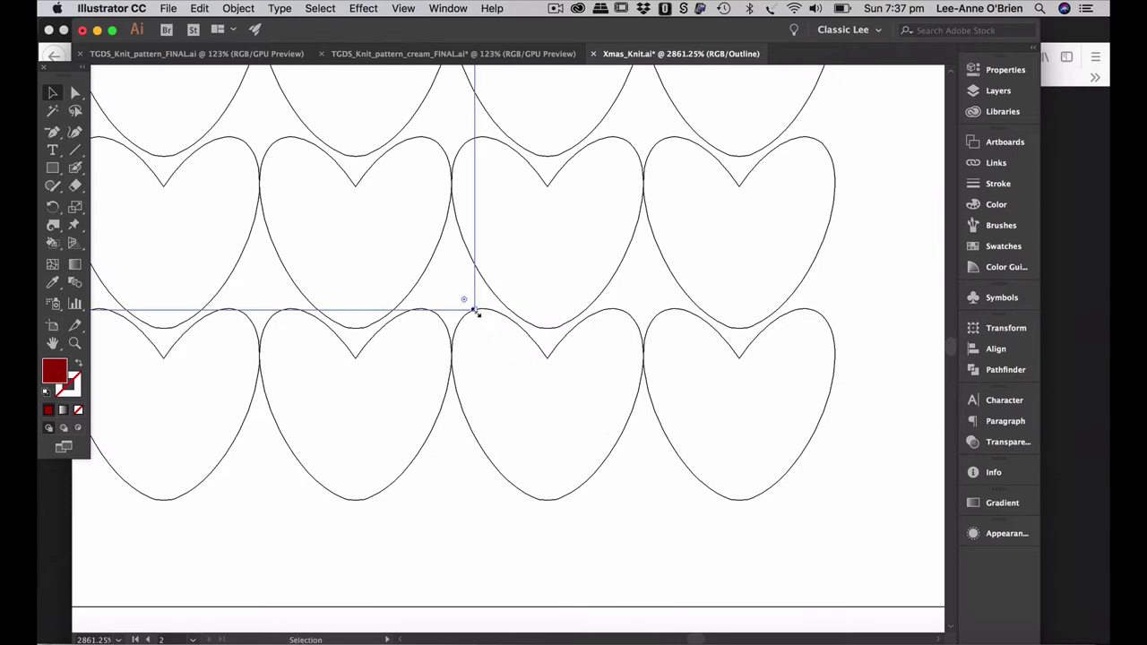
left_click_drag(474, 308, 453, 309)
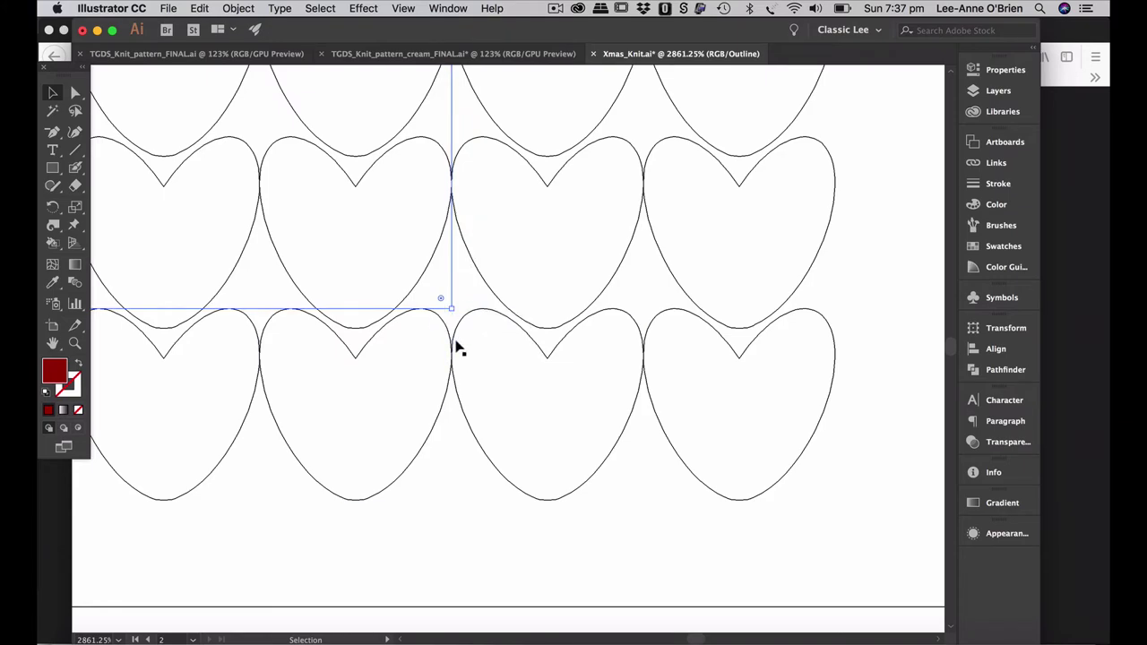
key("super+minus")
key("super+minus")
key("super+minus")
key("super+minus")
key("super+minus")
key("super+minus")
key("super+minus")
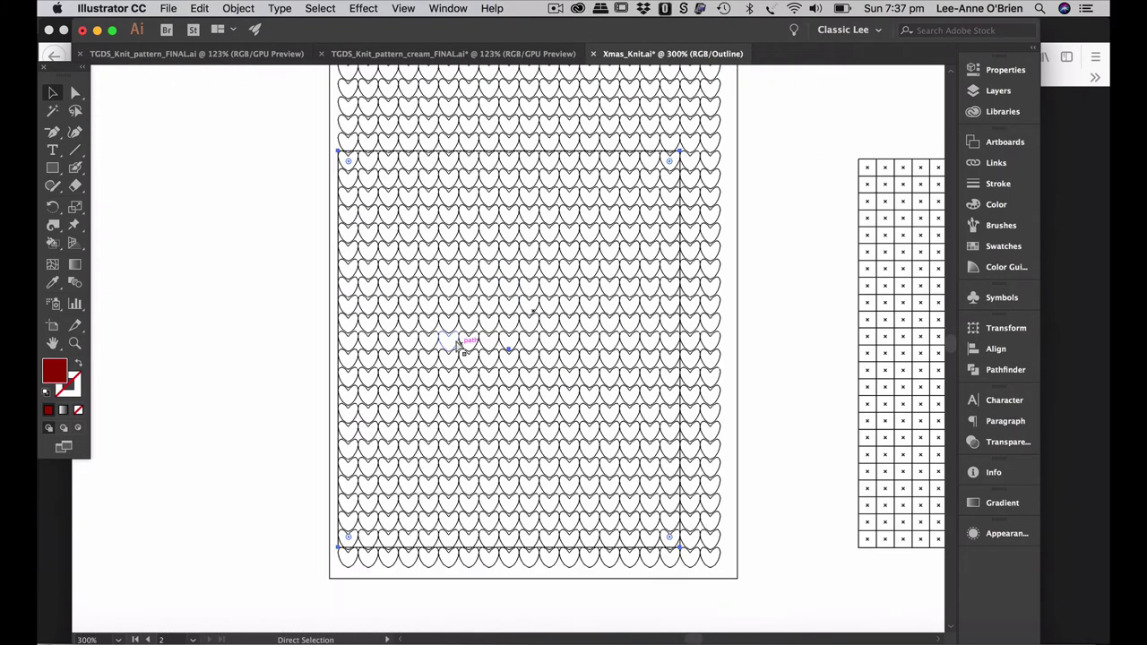
key("super+minus")
key("super+y")
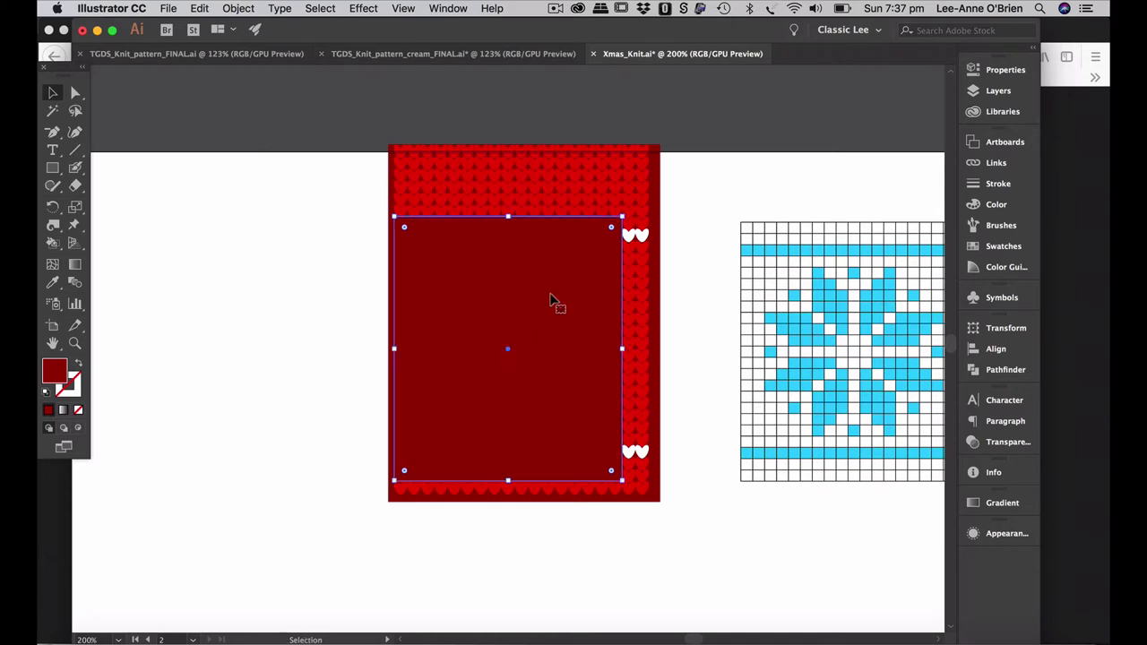
- Remove the rectangle's fill and give it a yellow stroke from the Swatches panel
left_click(78, 366)
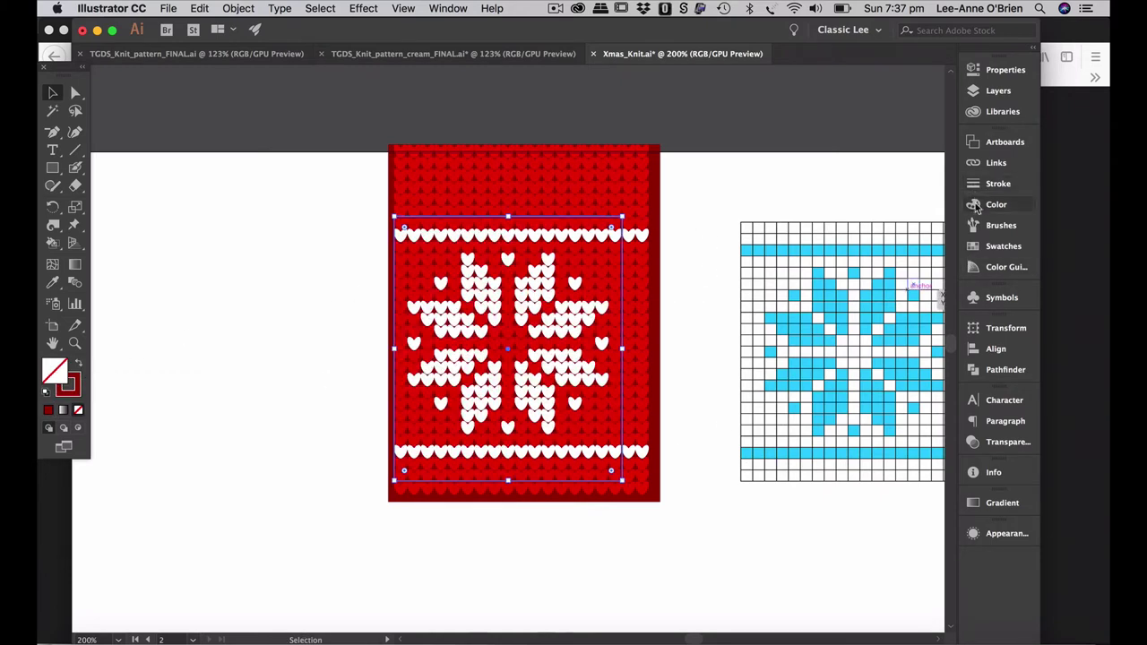
left_click(974, 245)
key("x")
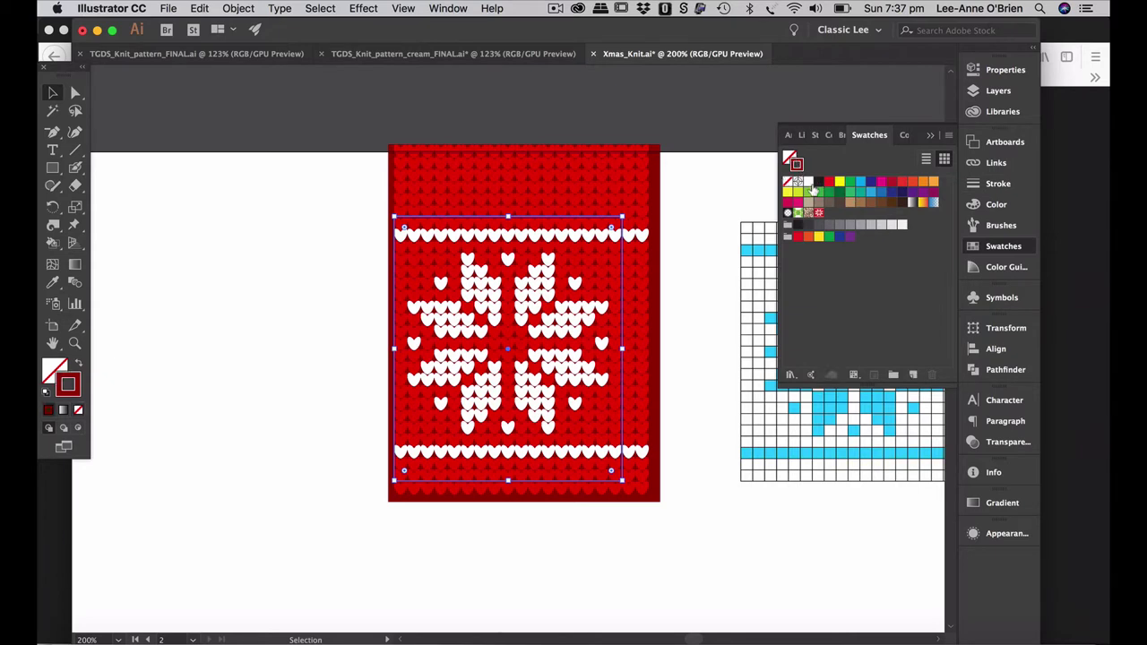
left_click(838, 182)
left_click(699, 191)
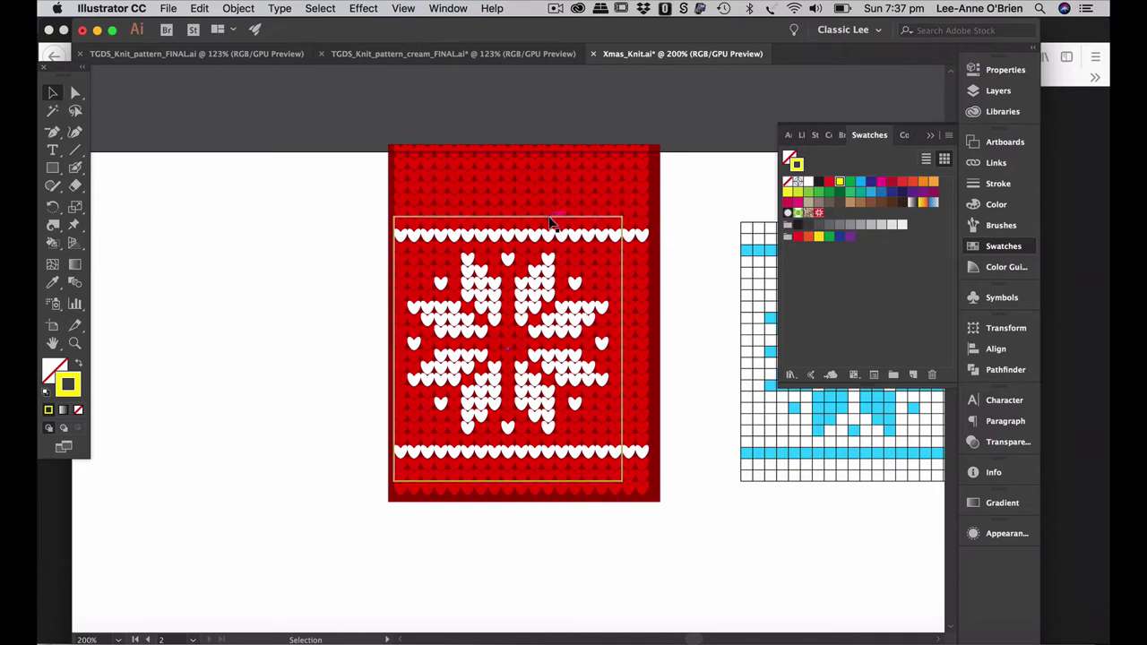
- Raise the yellow rectangle's top edge slightly above the upper heart border
left_click(540, 218)
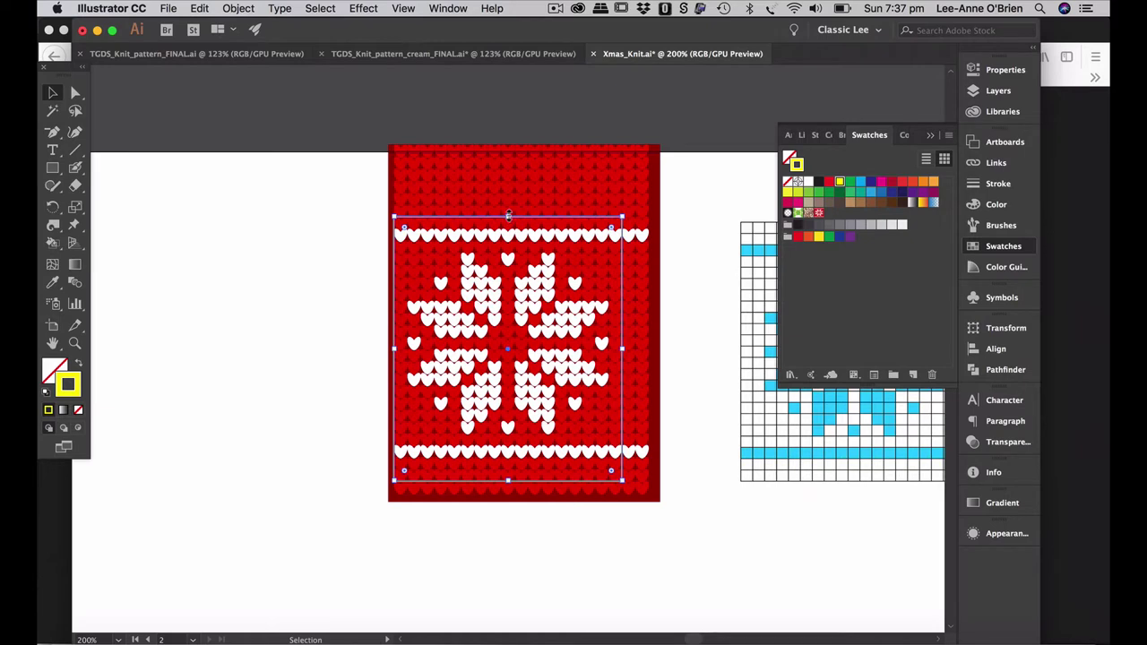
left_click_drag(509, 216, 508, 207)
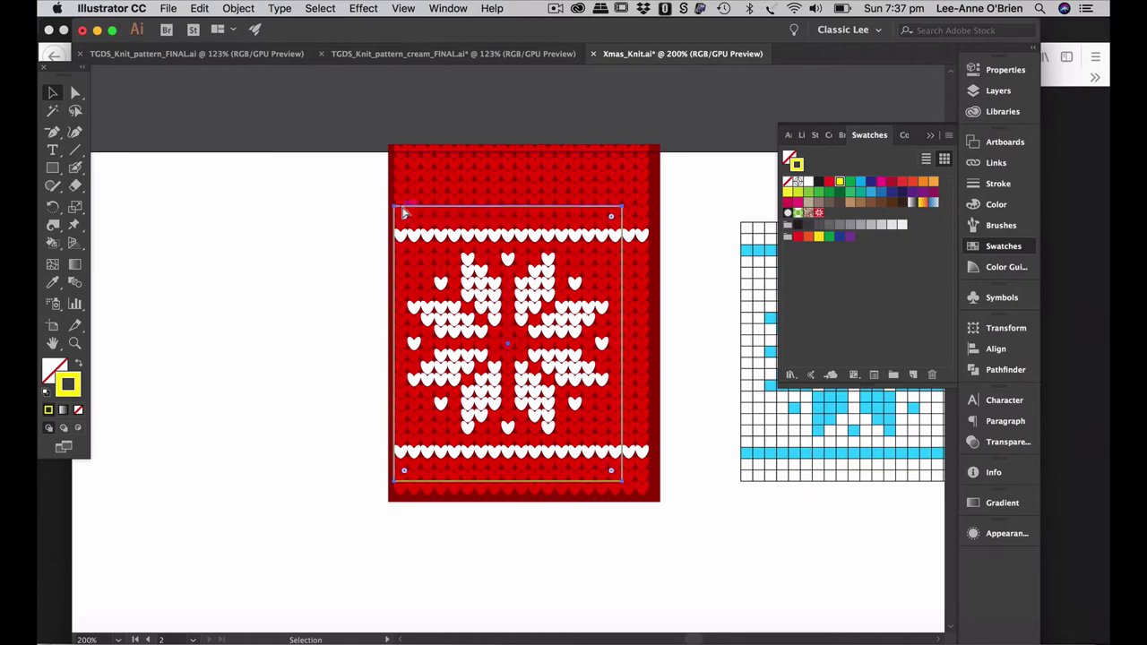
key("super+space")
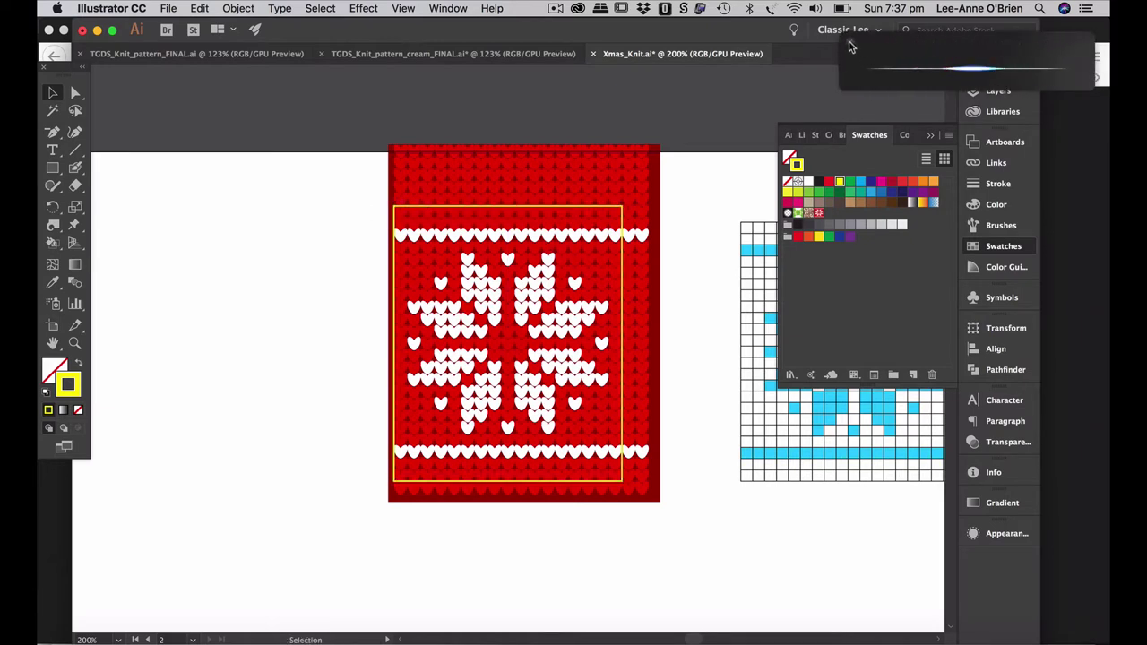
- Snap the frame's top-left corner onto the stitch-row intersection, making it about 53.97 × 65.49 mm
key("z")
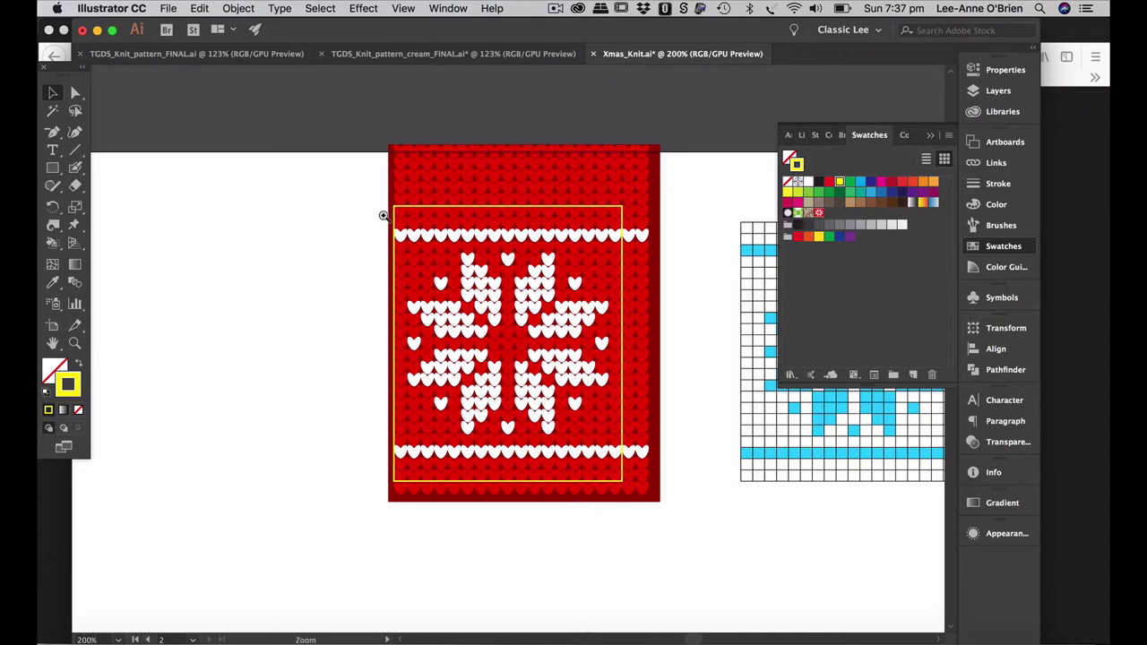
left_click_drag(383, 216, 653, 162)
key("a")
key("ctrl+y")
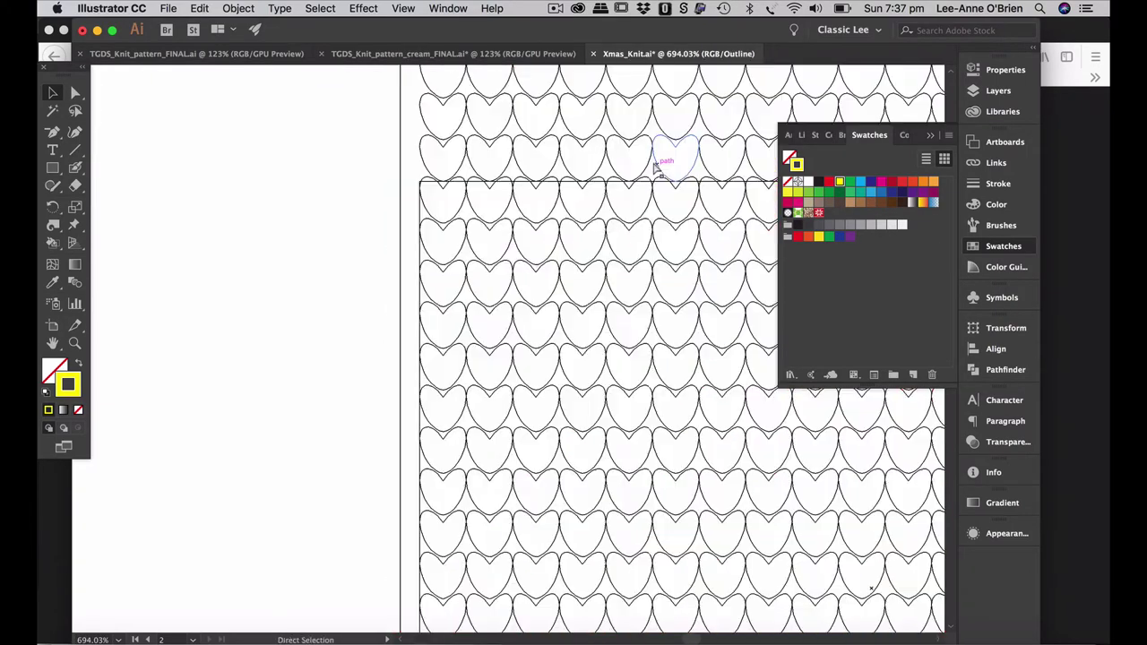
key("z")
left_click_drag(409, 189, 497, 148)
left_click(308, 506)
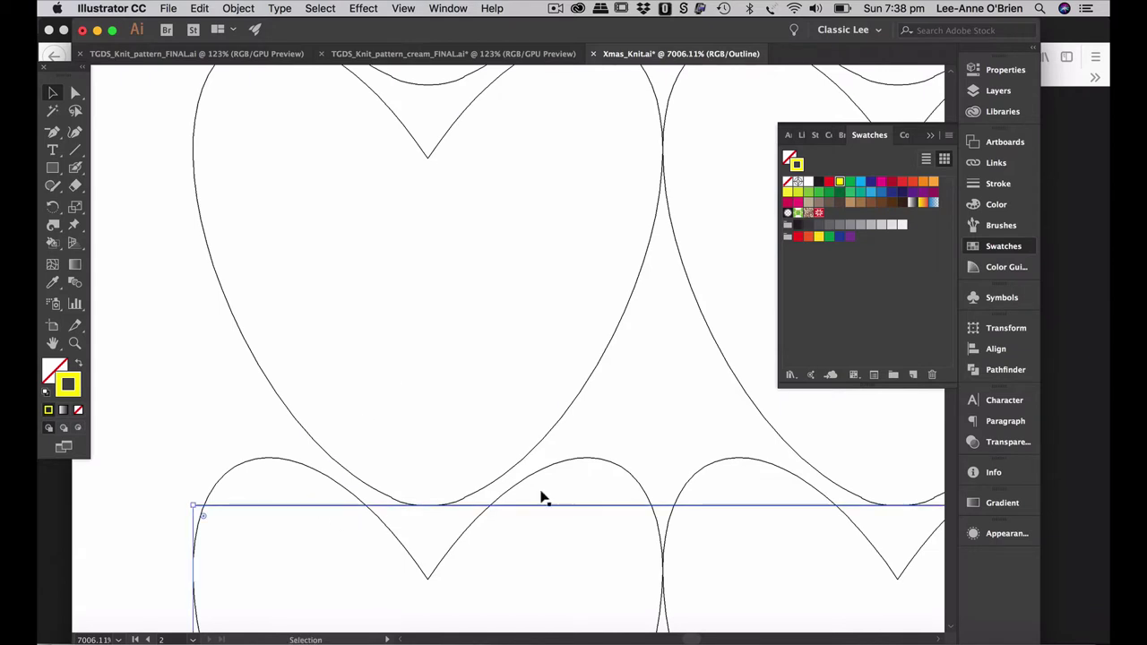
left_click_drag(192, 504, 194, 457)
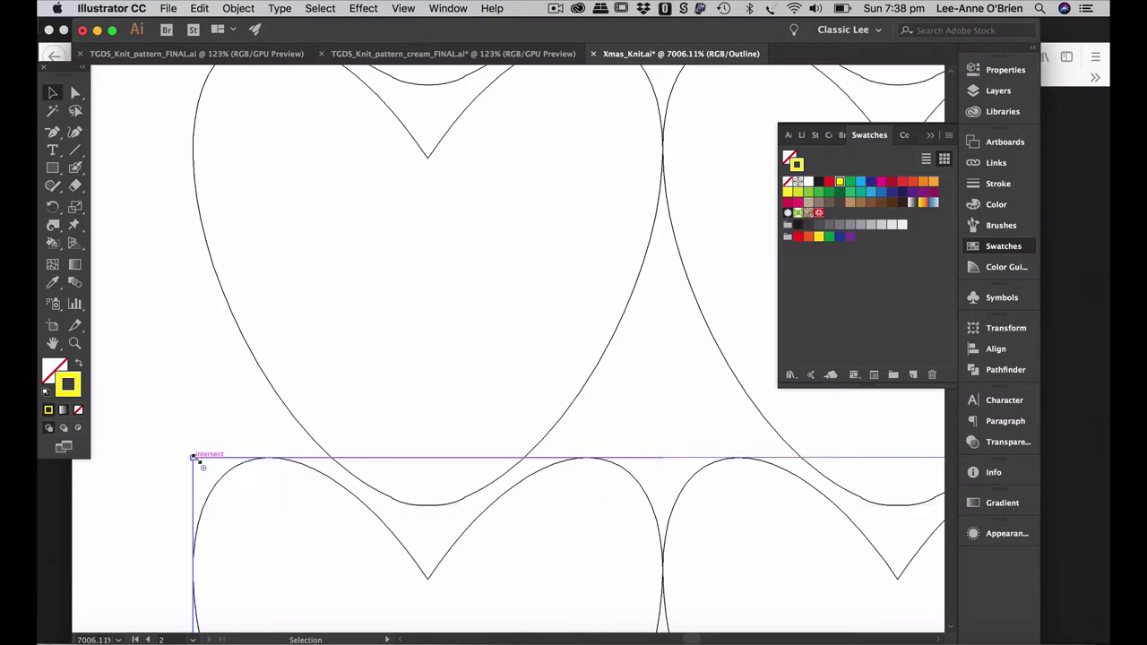
key("super+minus")
key("super+minus")
key("super+minus")
key("super+minus")
key("super+minus")
key("super+minus")
key("super+minus")
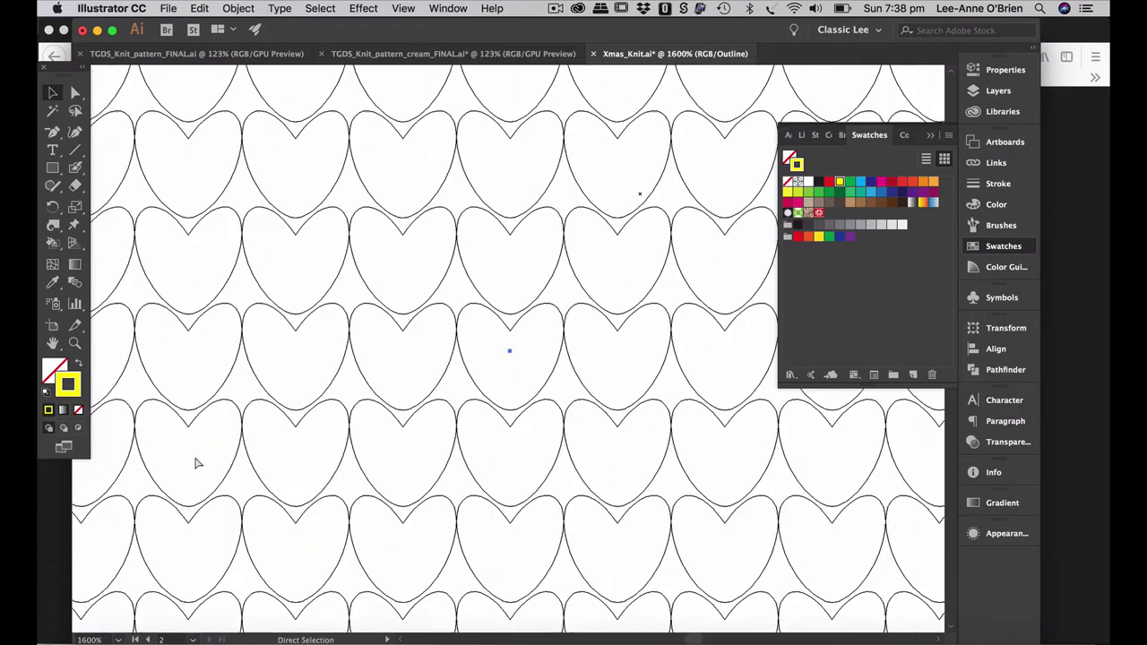
key("super+minus")
key("super+minus")
key("super+minus")
key("super+minus")
key("super+minus")
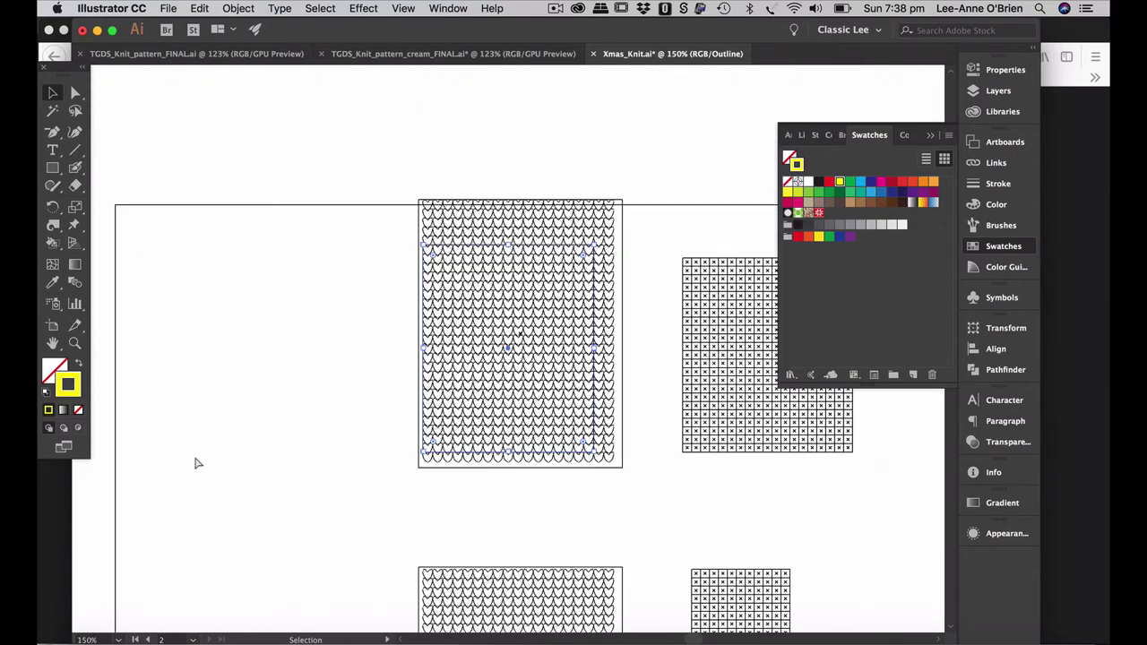
key("super+y")
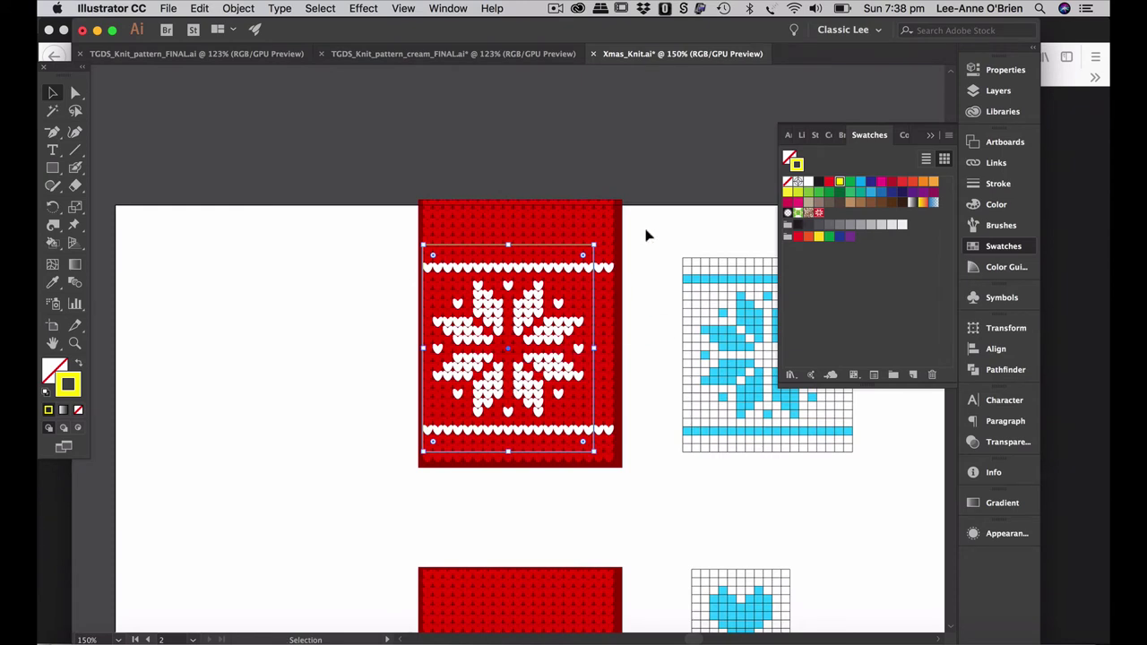
key("v")
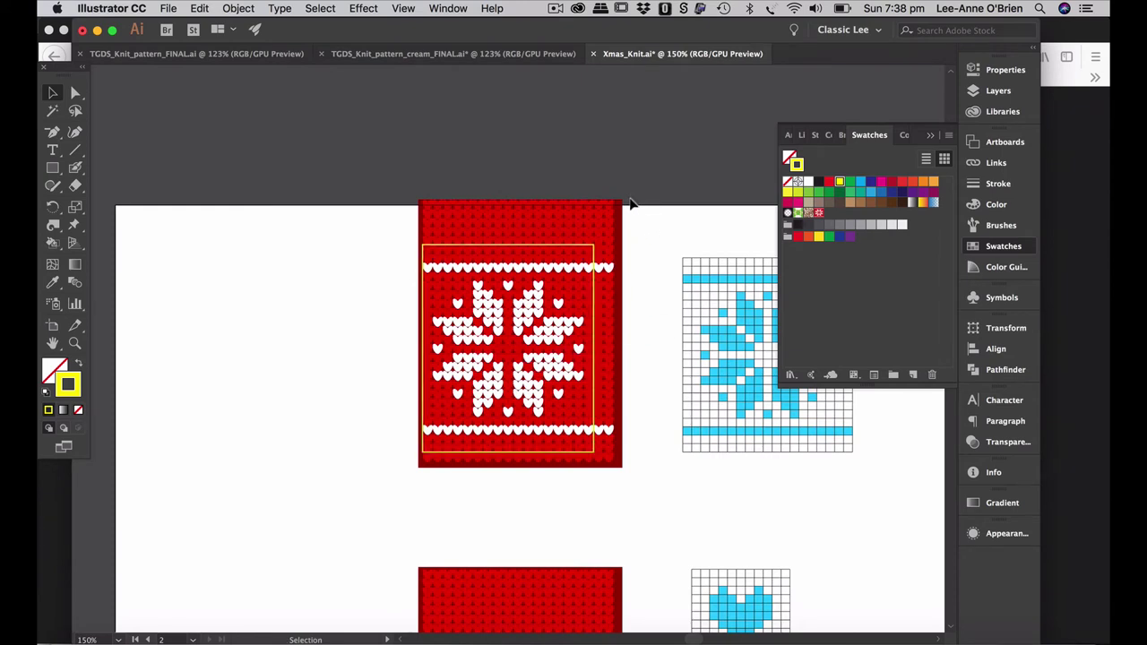
- Select the red background and all tile parts, then apply Pathfinder Crop to the yellow rectangle
key("super+alt")
key("super")
left_click(621, 227, "alt+super")
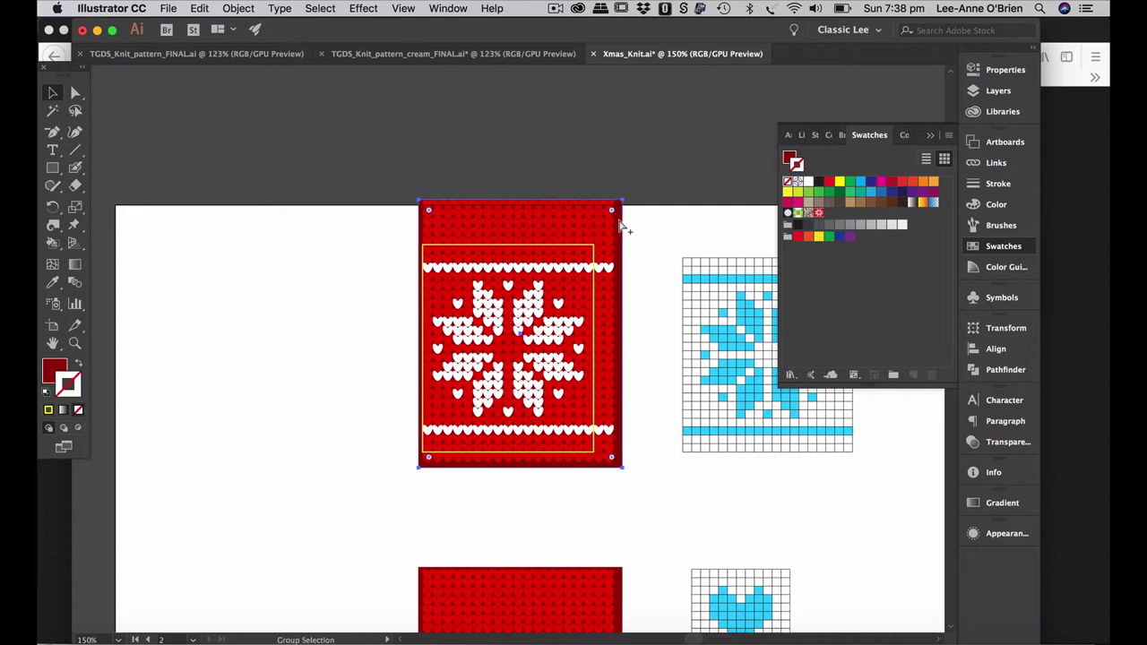
left_click_drag(635, 187, 392, 487)
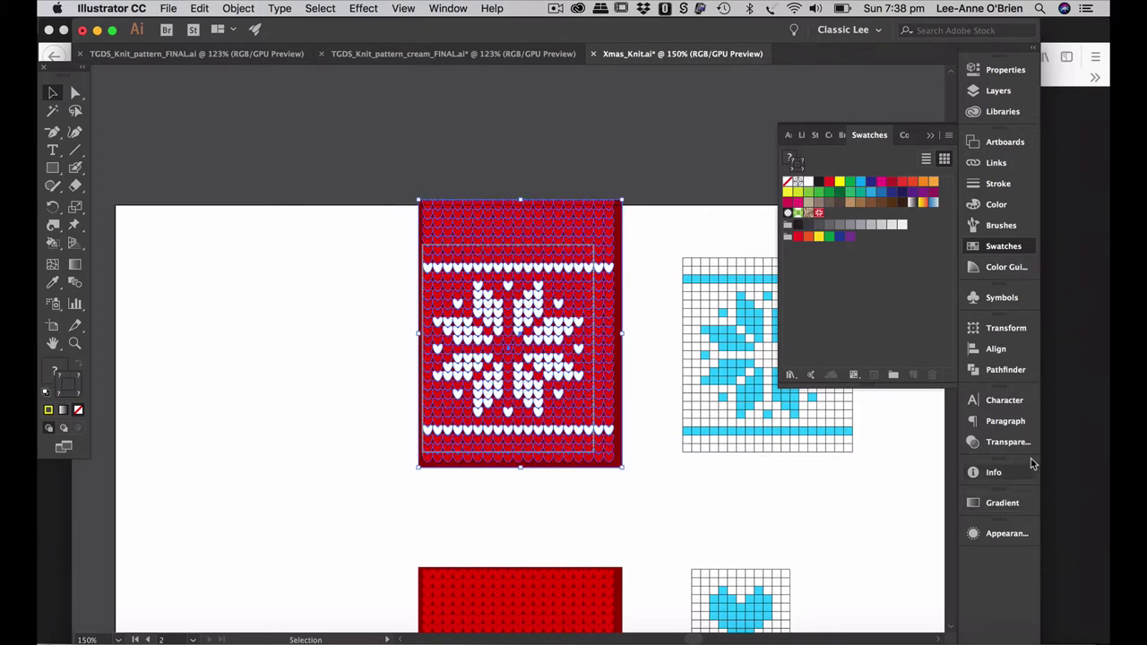
left_click(977, 373)
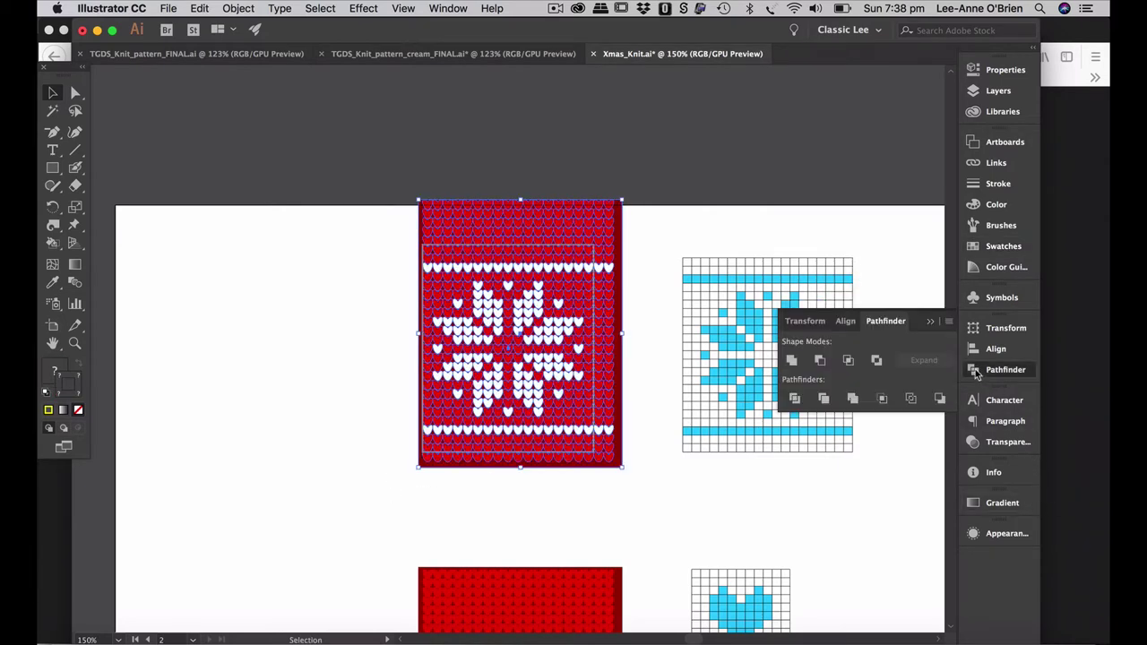
left_click(883, 400)
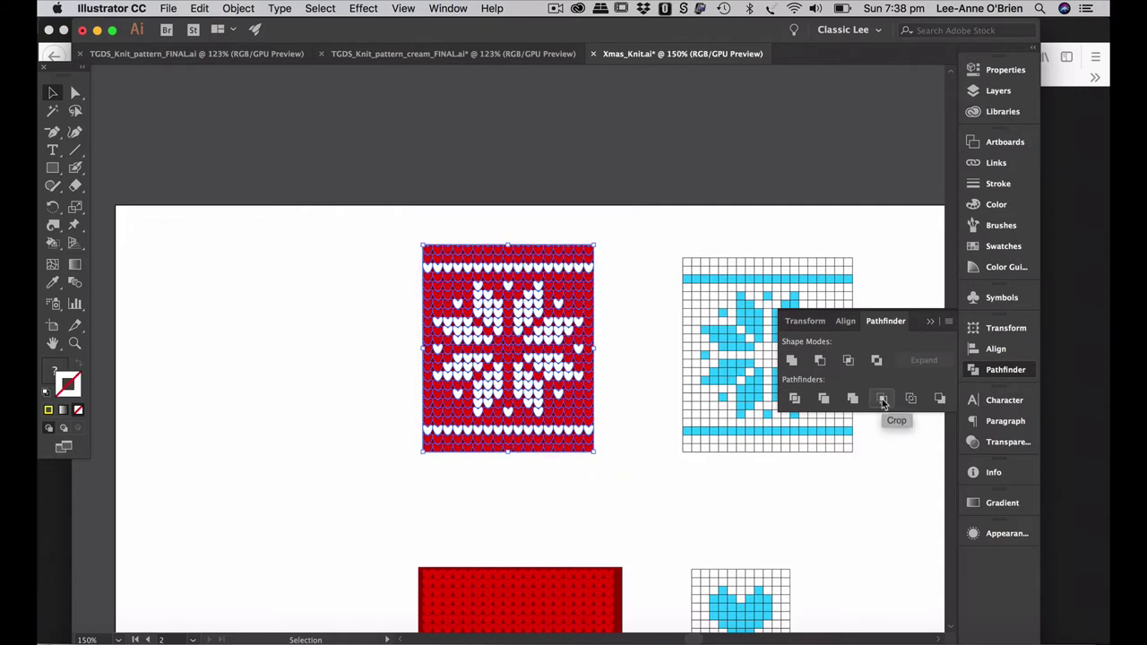
left_click(626, 396)
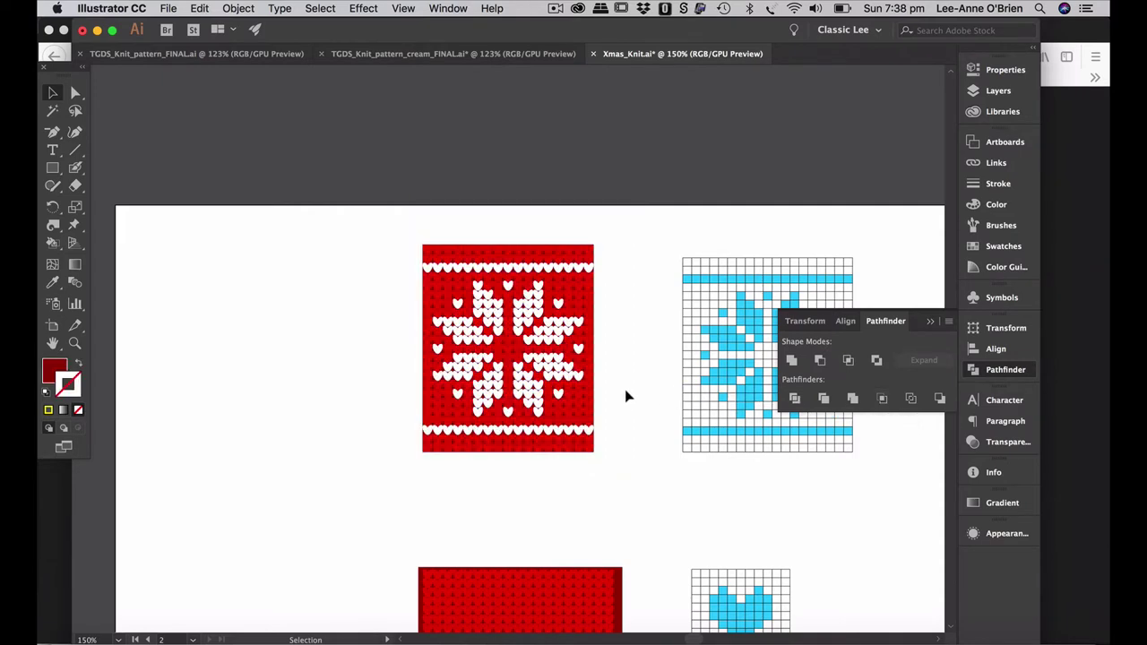
left_click(942, 324)
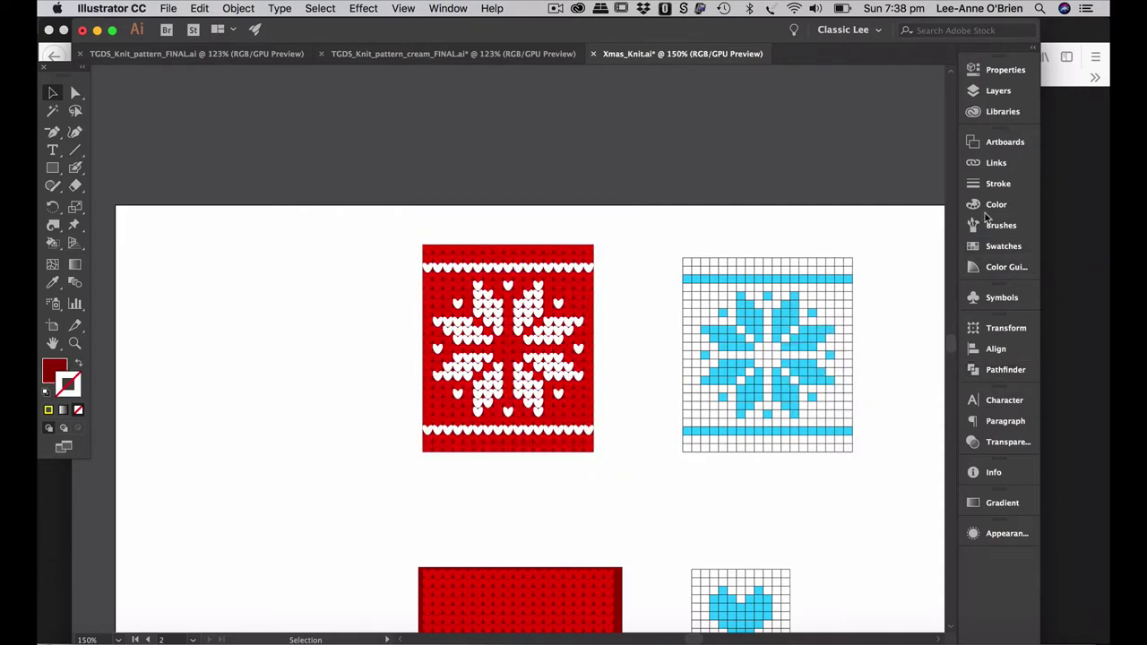
left_click(976, 248)
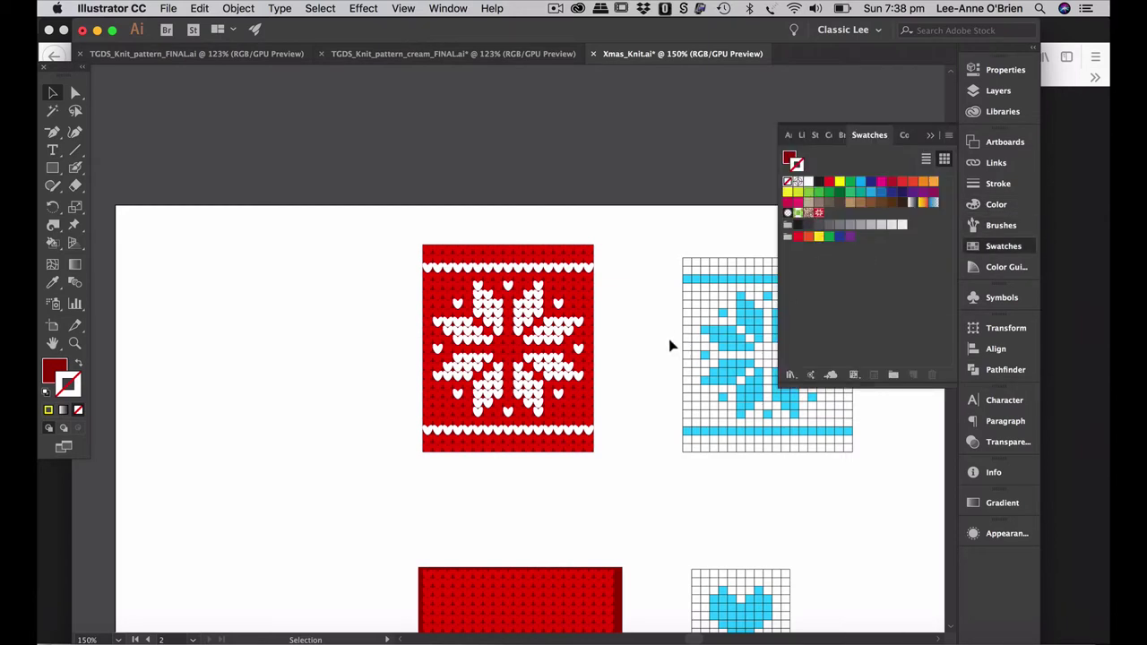
left_click_drag(611, 238, 400, 472)
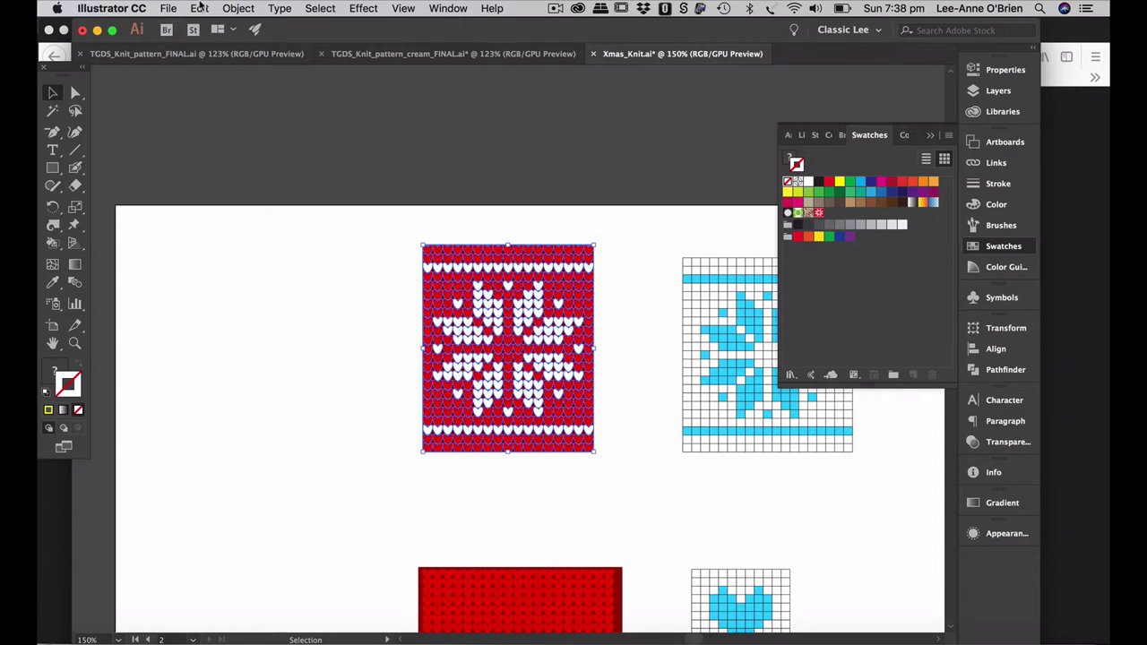
- Make a New Pattern from the tile with Object > Pattern > Make, Dim Copies at 100%
left_click(235, 8)
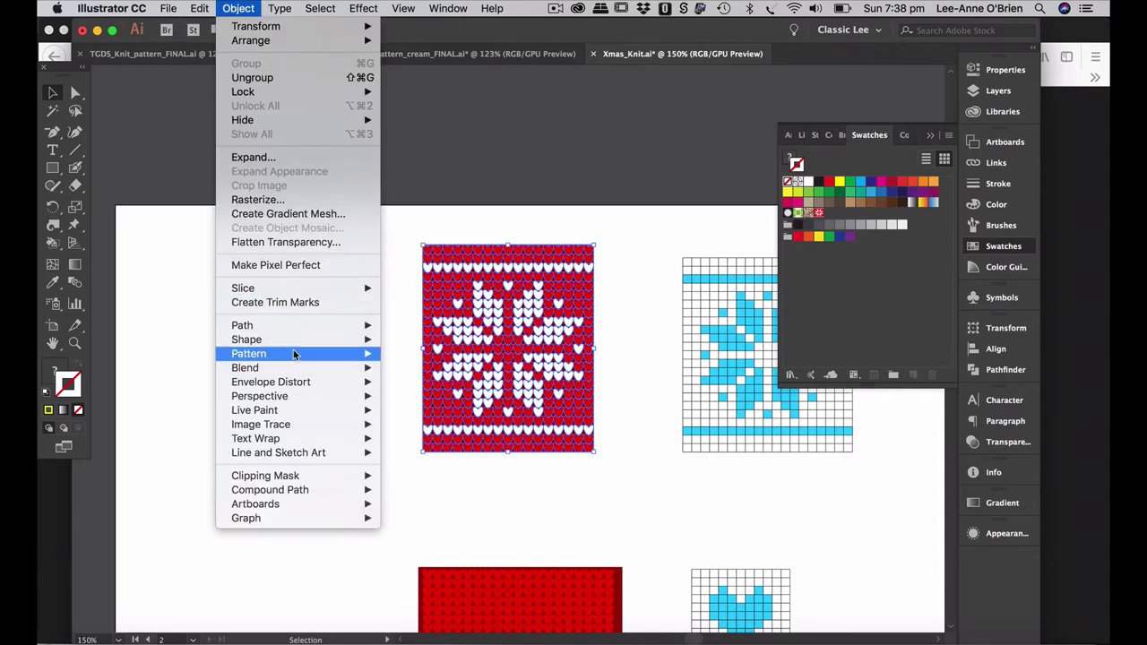
left_click(428, 355)
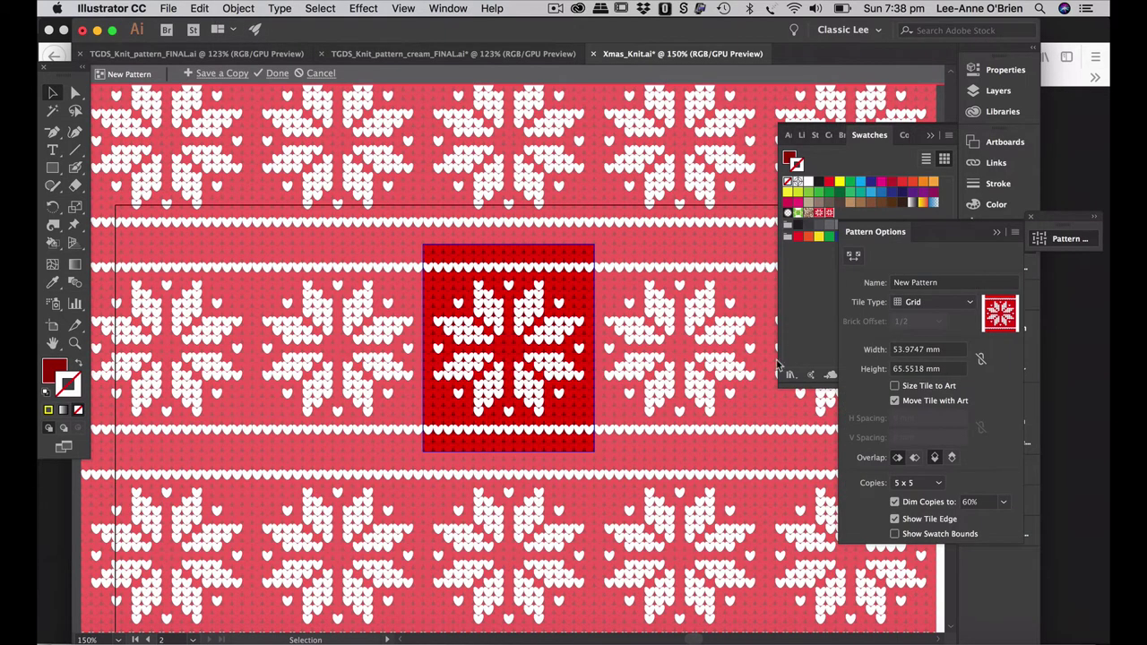
left_click(1001, 507)
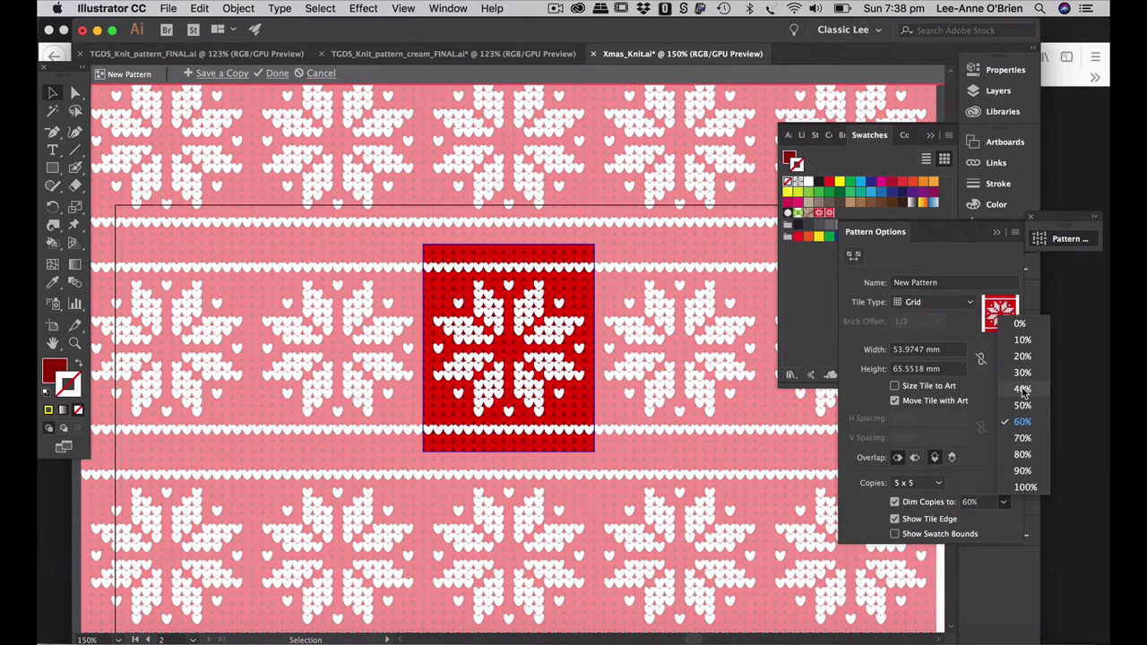
left_click(1022, 390)
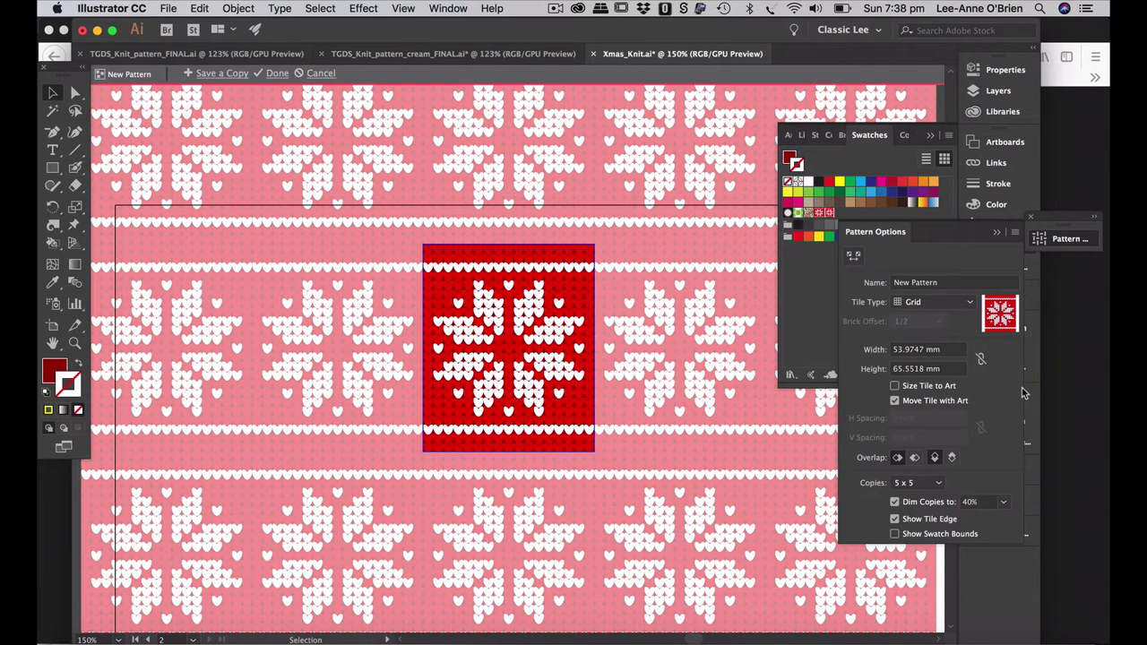
left_click(1004, 503)
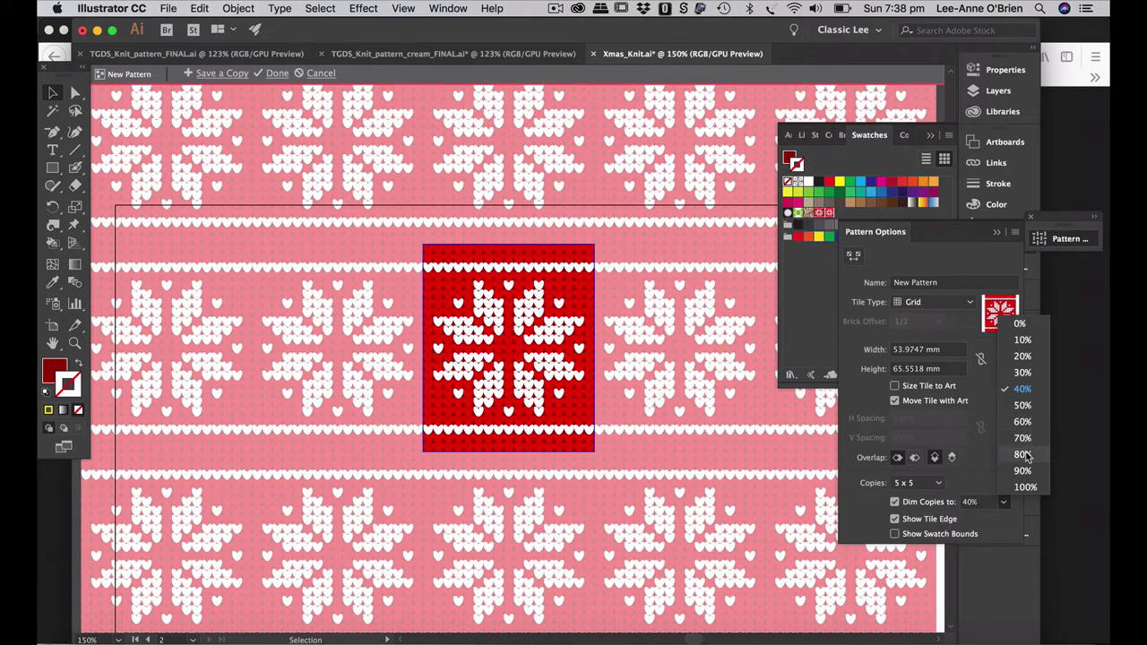
left_click(1025, 488)
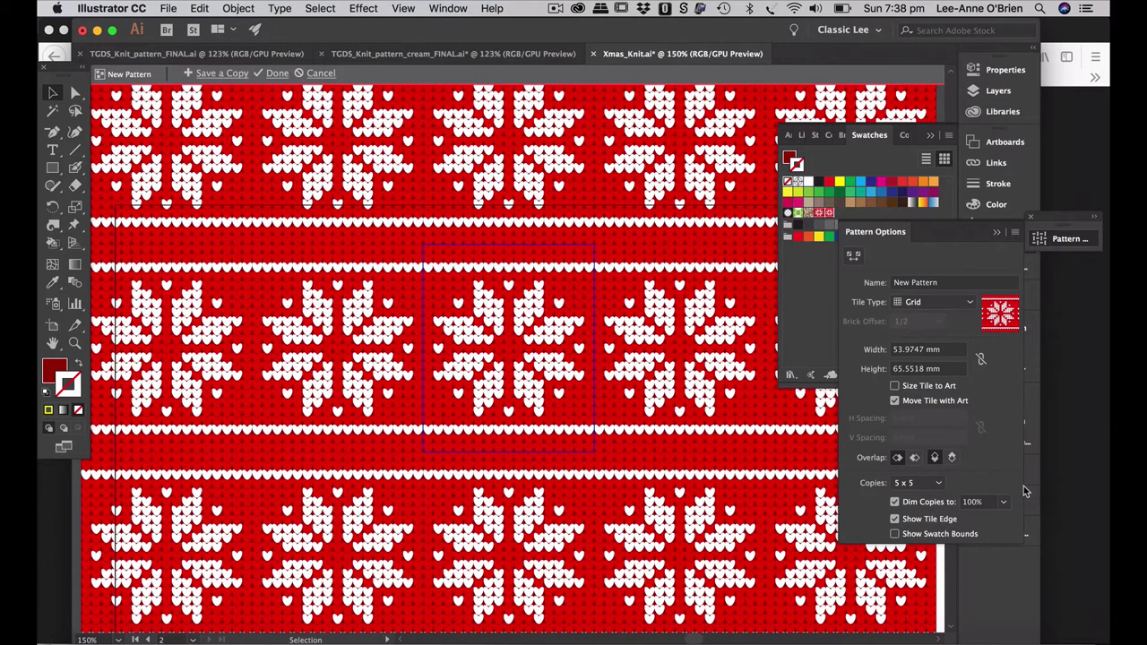
left_click(997, 232)
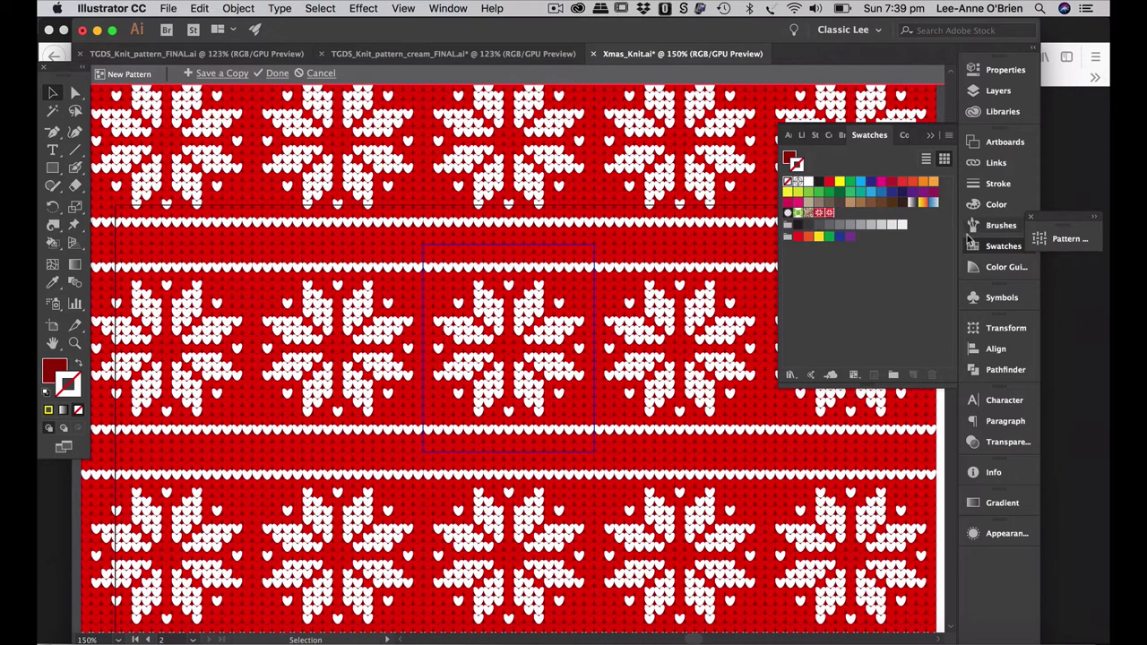
- Exit pattern editing to save the New Pattern swatch
left_click(277, 74)
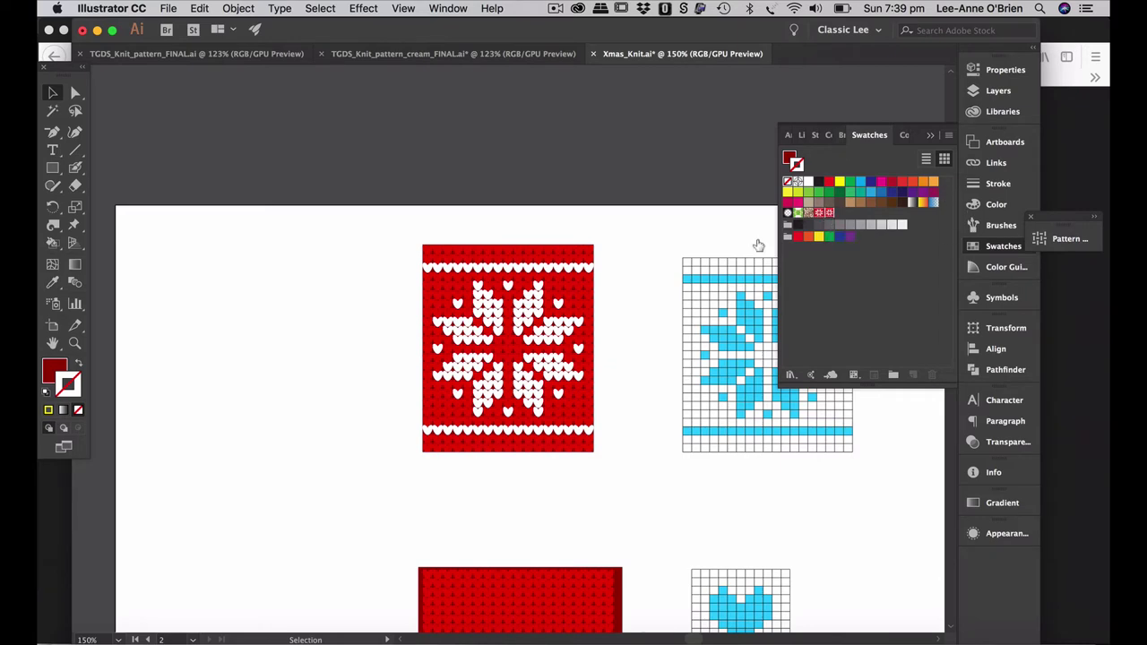
scroll(638, 515, "down", 5)
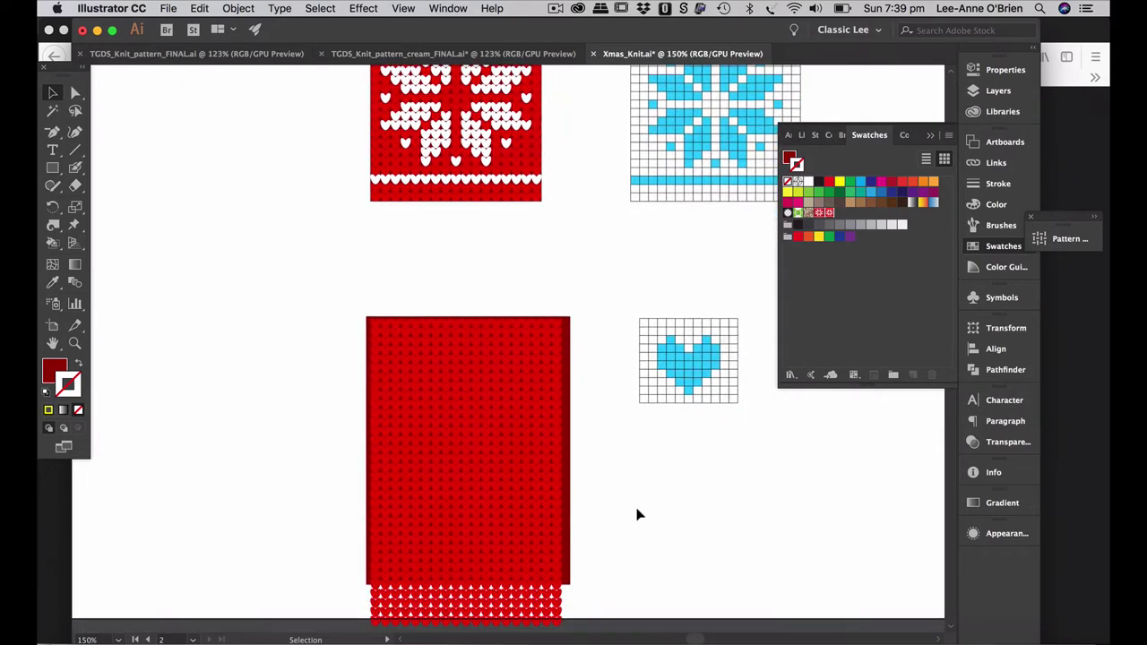
scroll(638, 515, "down", 2)
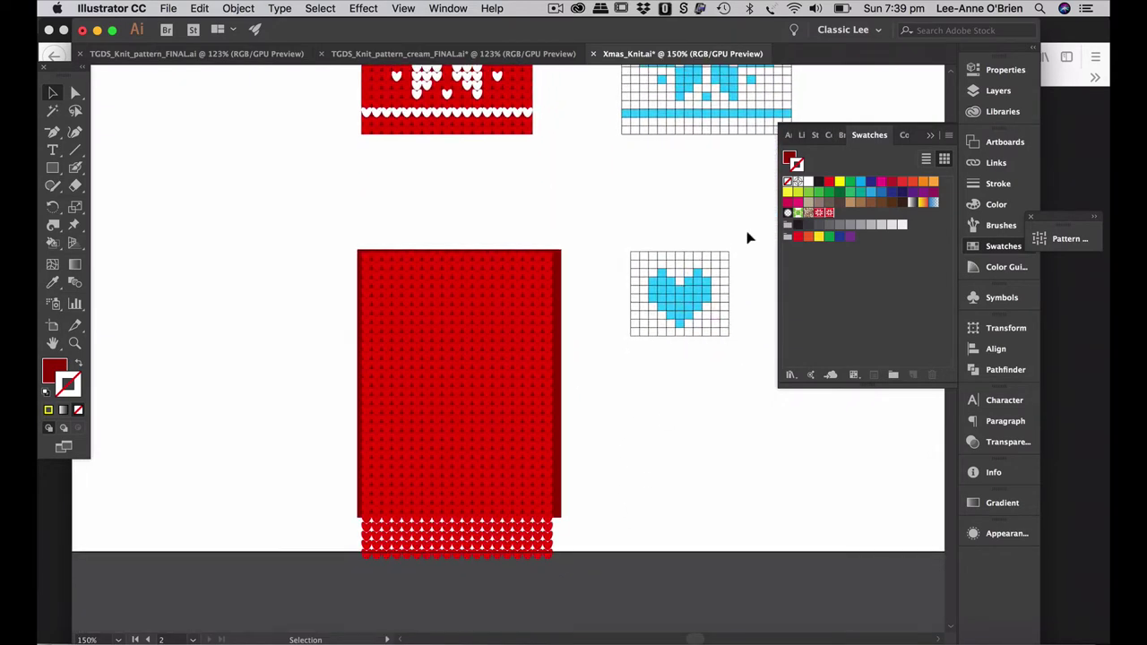
- Move the heart chart down beside the red stitch panel
left_click(650, 314)
left_click_drag(675, 301, 618, 318)
key("z")
left_click_drag(478, 381, 579, 335)
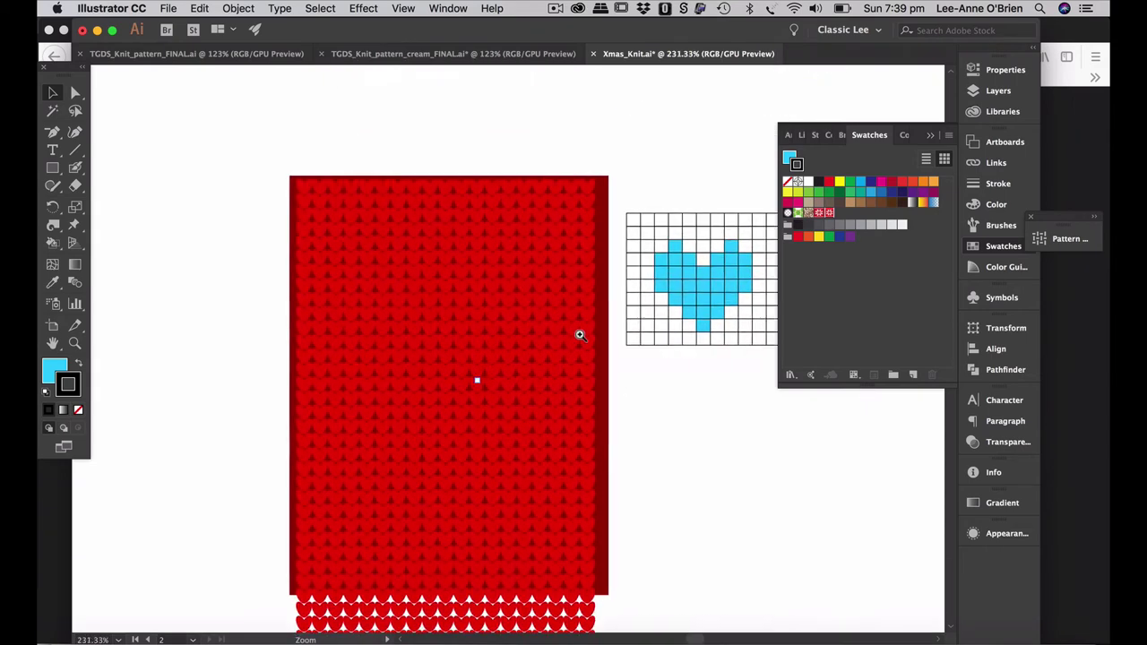
left_click(524, 361)
key("v")
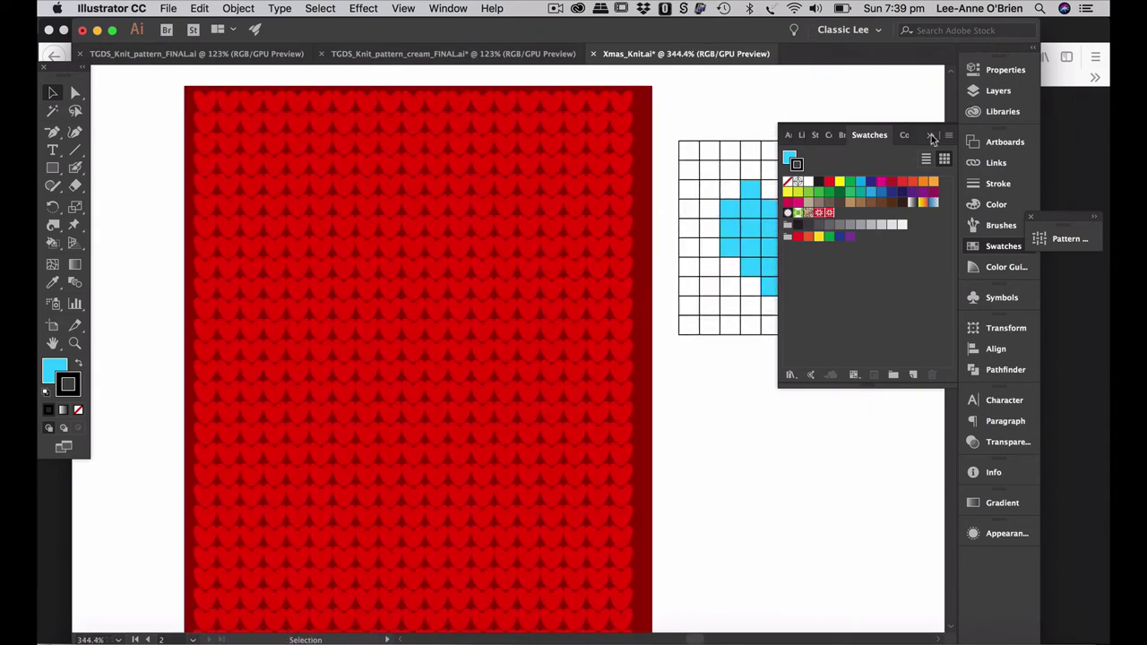
left_click(931, 137)
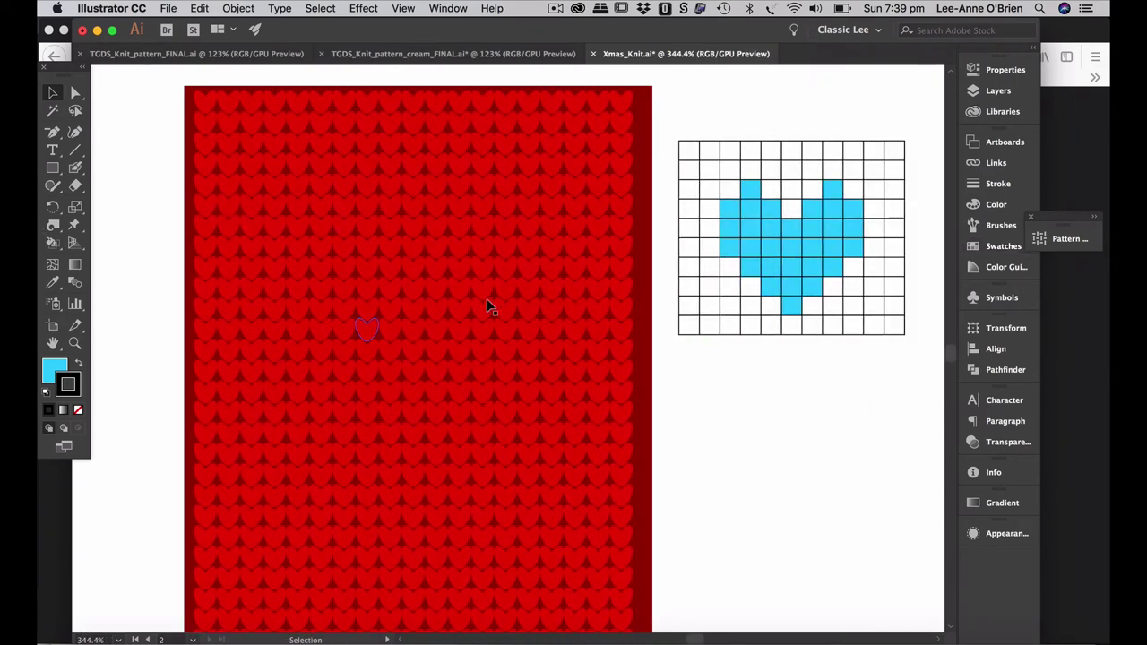
- Delete the red panel's lower heart rows and select the remaining rows for Live Paint
left_click(642, 103)
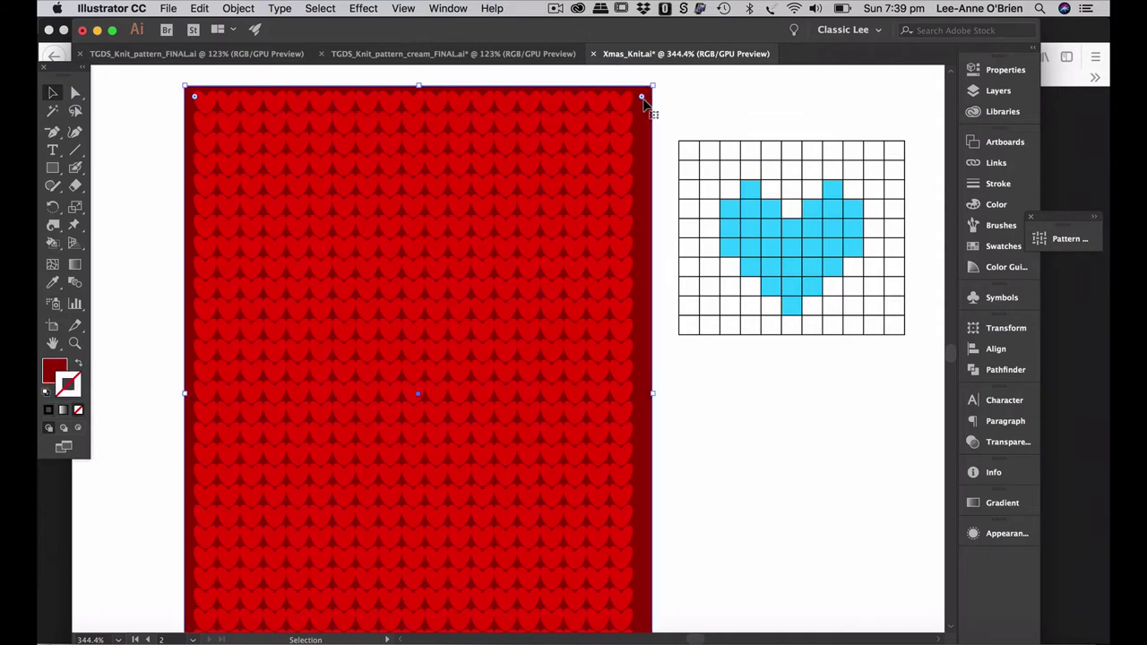
key("super+shift+a")
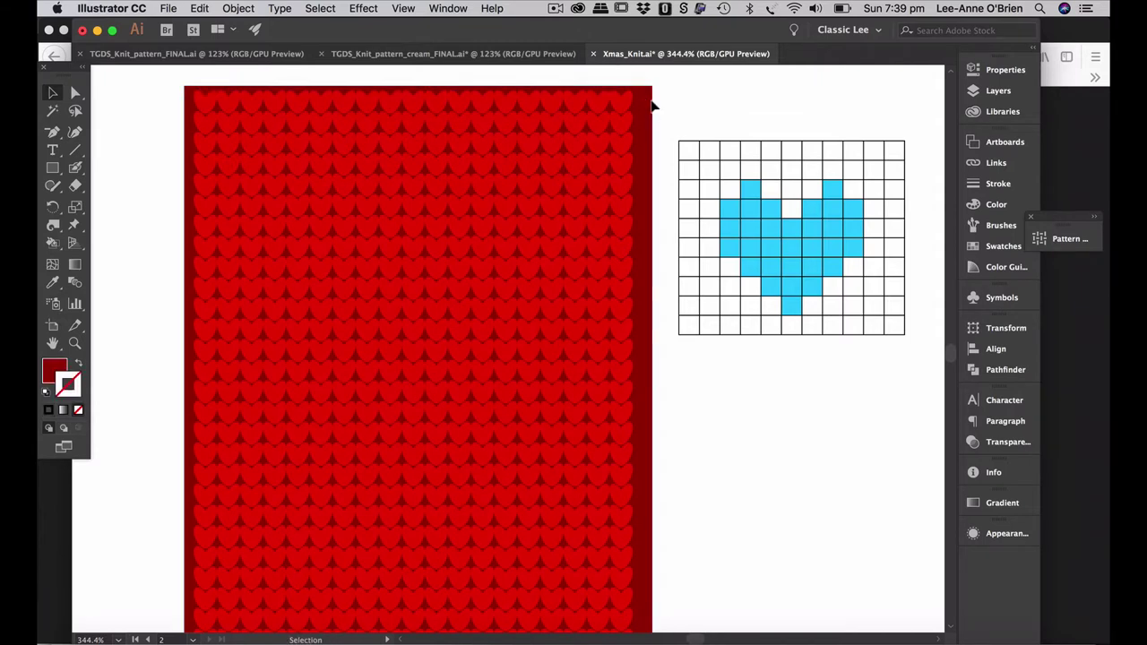
left_click(625, 114)
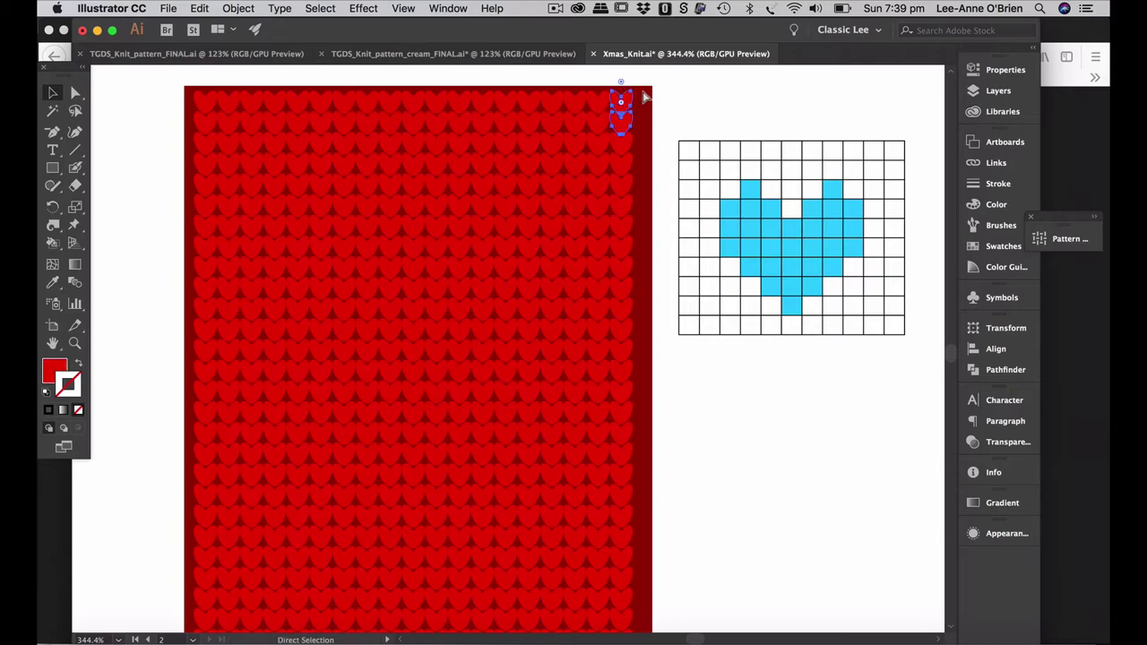
scroll(628, 119, "down", 2)
left_click_drag(456, 454, 454, 322)
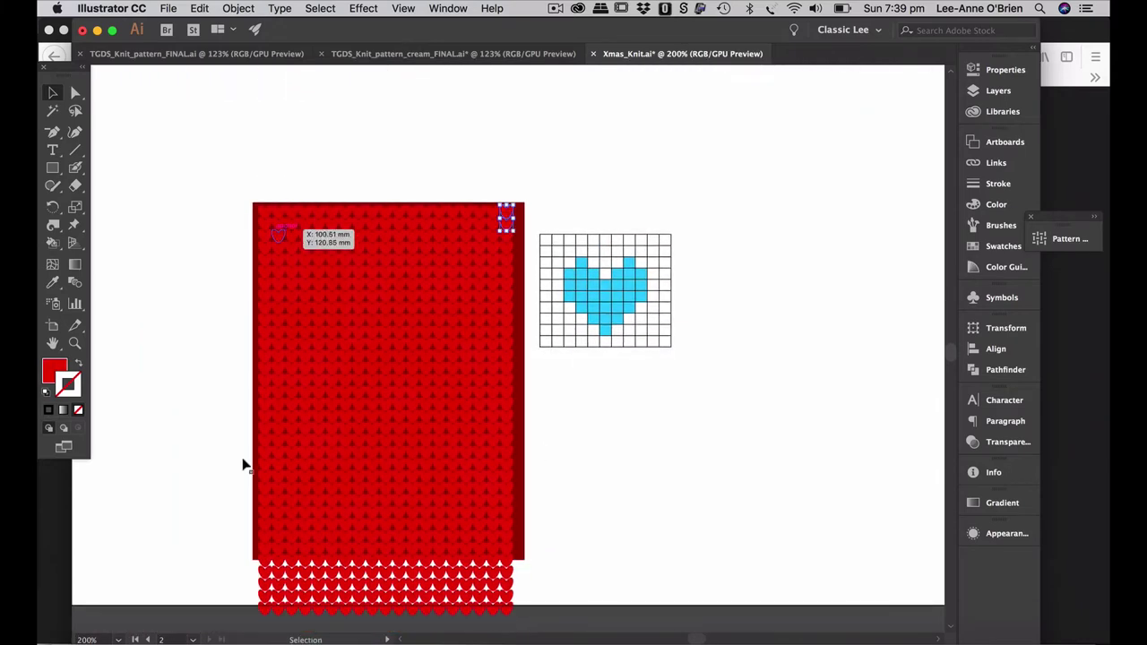
left_click_drag(456, 499, 549, 404)
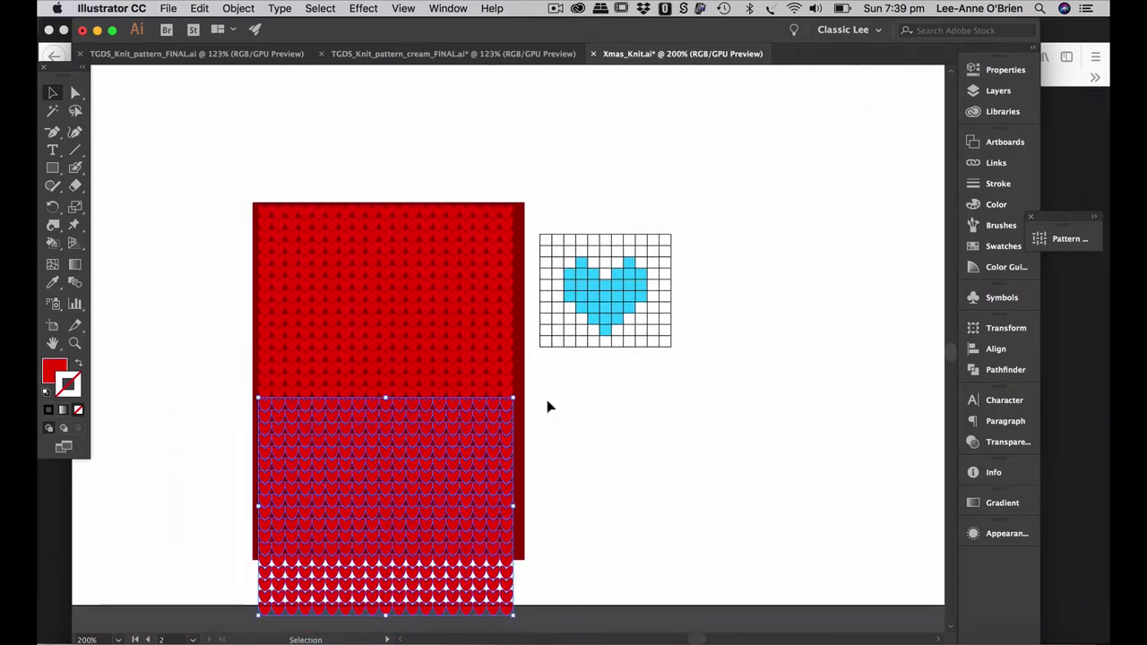
key("Delete")
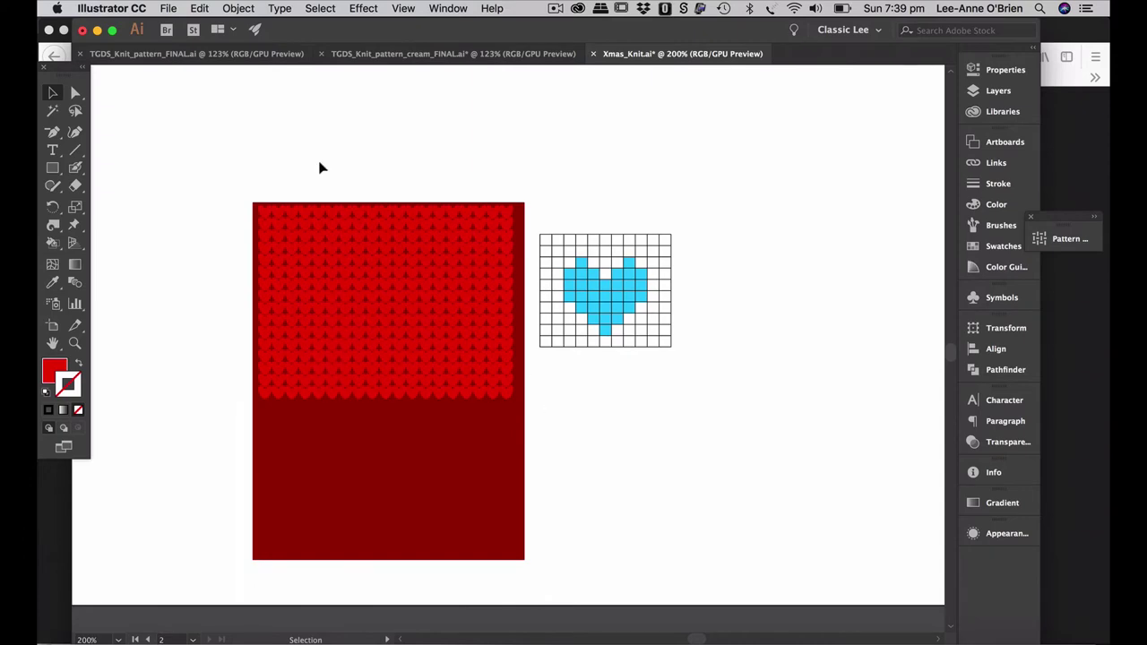
left_click_drag(249, 196, 528, 415)
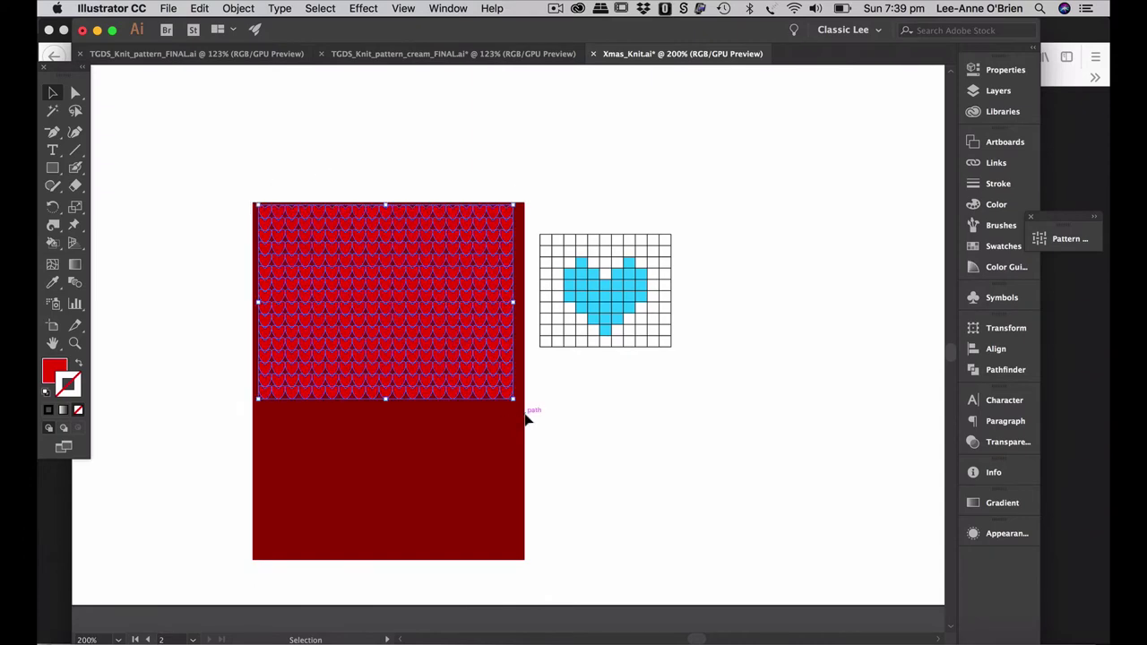
left_click(54, 245)
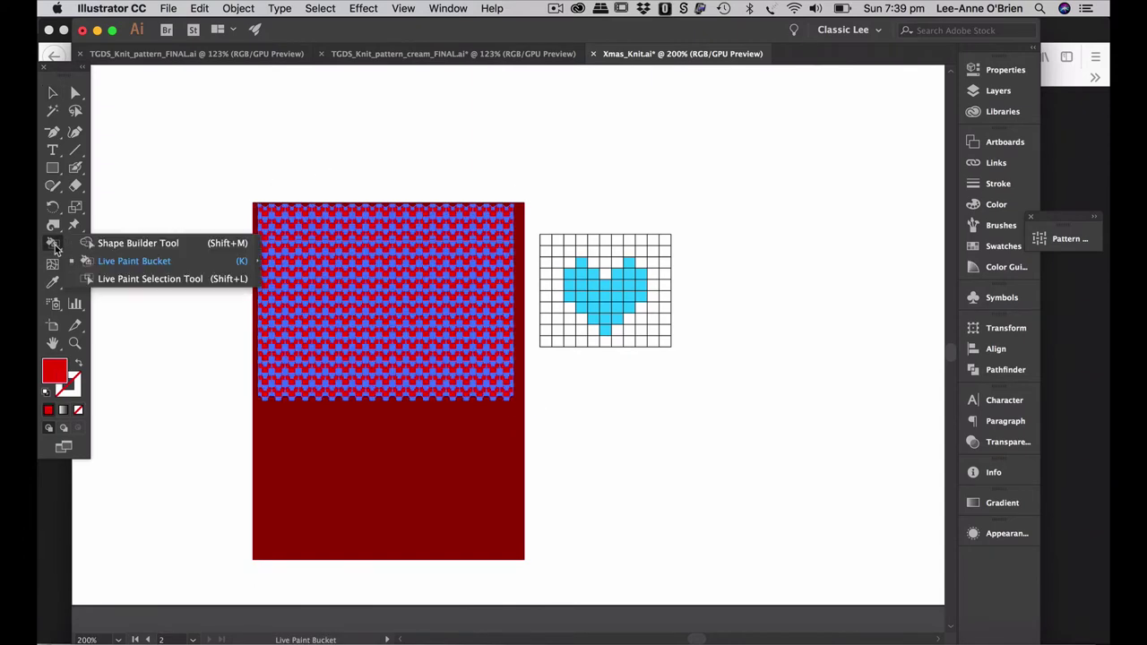
- Set the fill colour to white in the Color Picker for the Live Paint Bucket
double_click(56, 373)
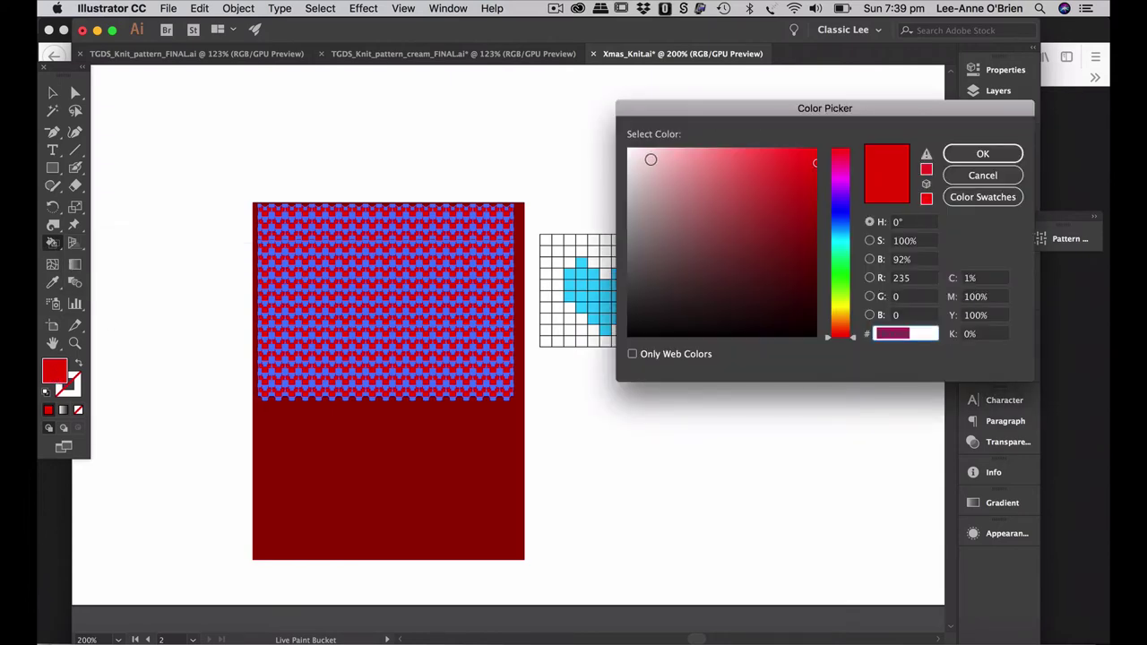
left_click_drag(651, 160, 627, 149)
left_click(982, 153)
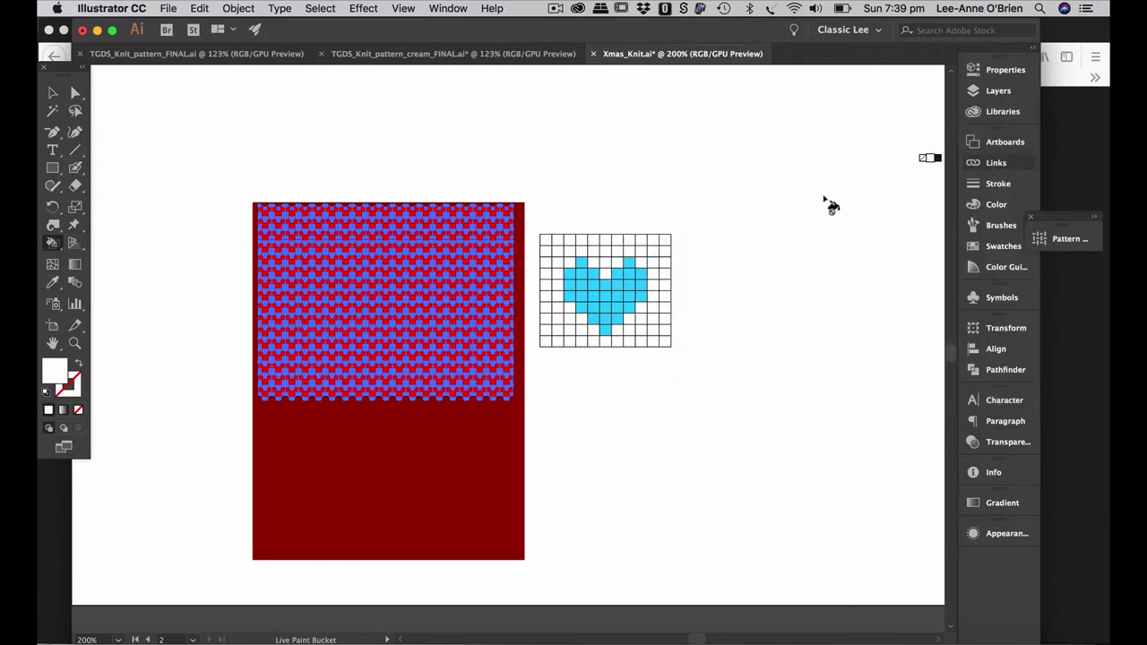
key("z")
left_click_drag(308, 387, 395, 347)
key("k")
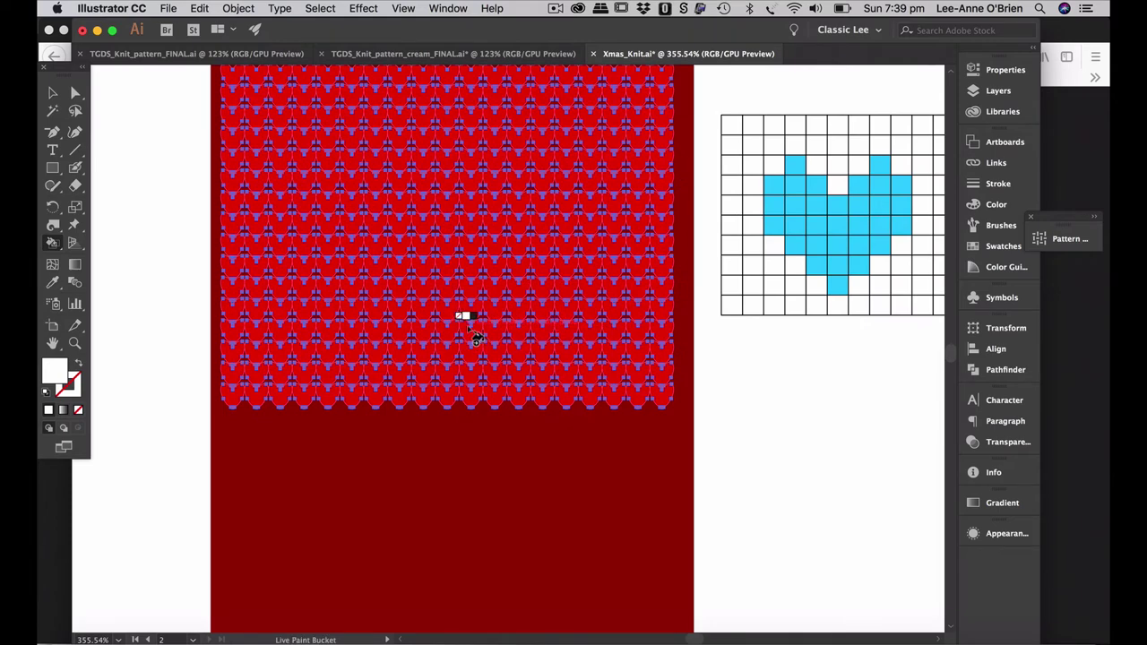
- Paint the heart's lower stitches white, from the bottom point up through the widest row
left_click(471, 334)
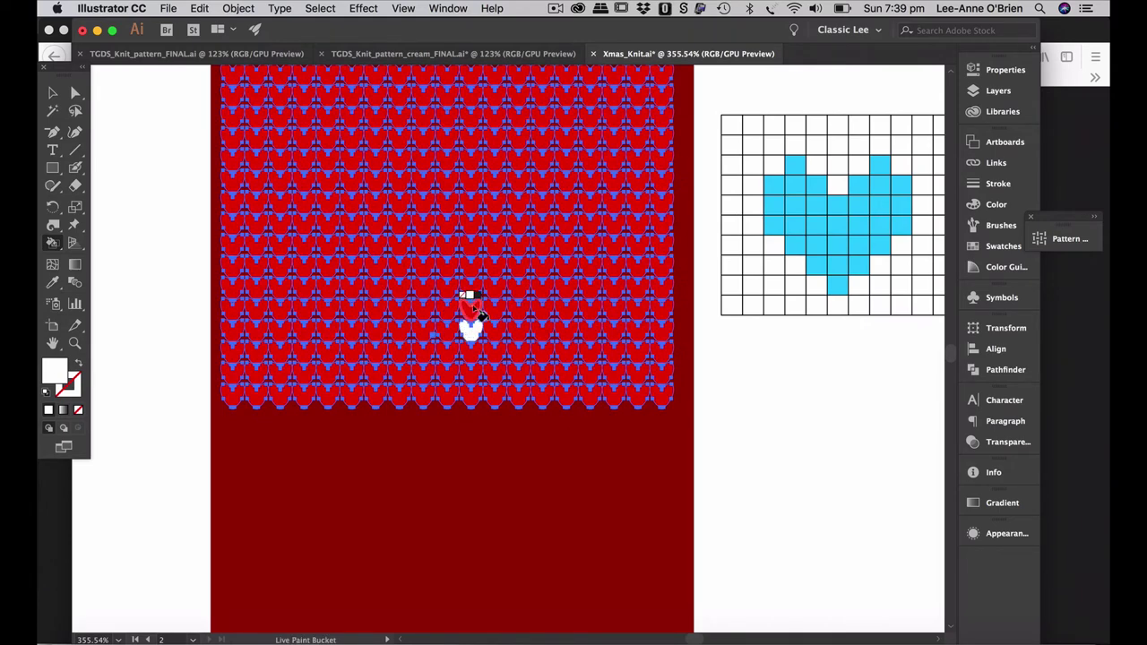
left_click(446, 310)
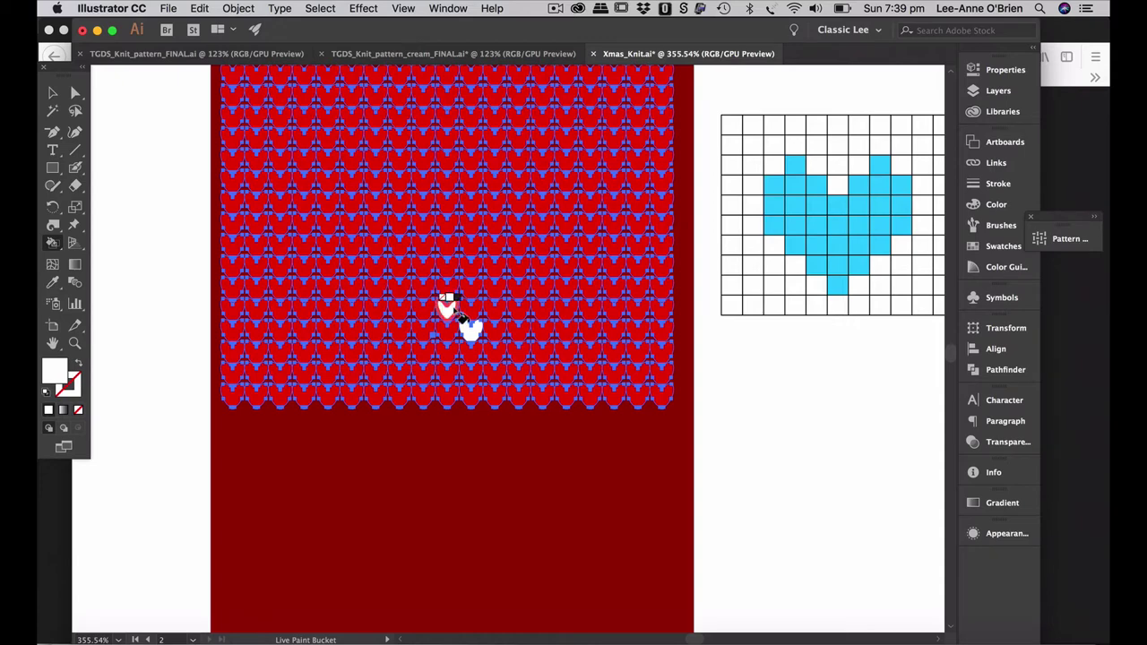
left_click(469, 309)
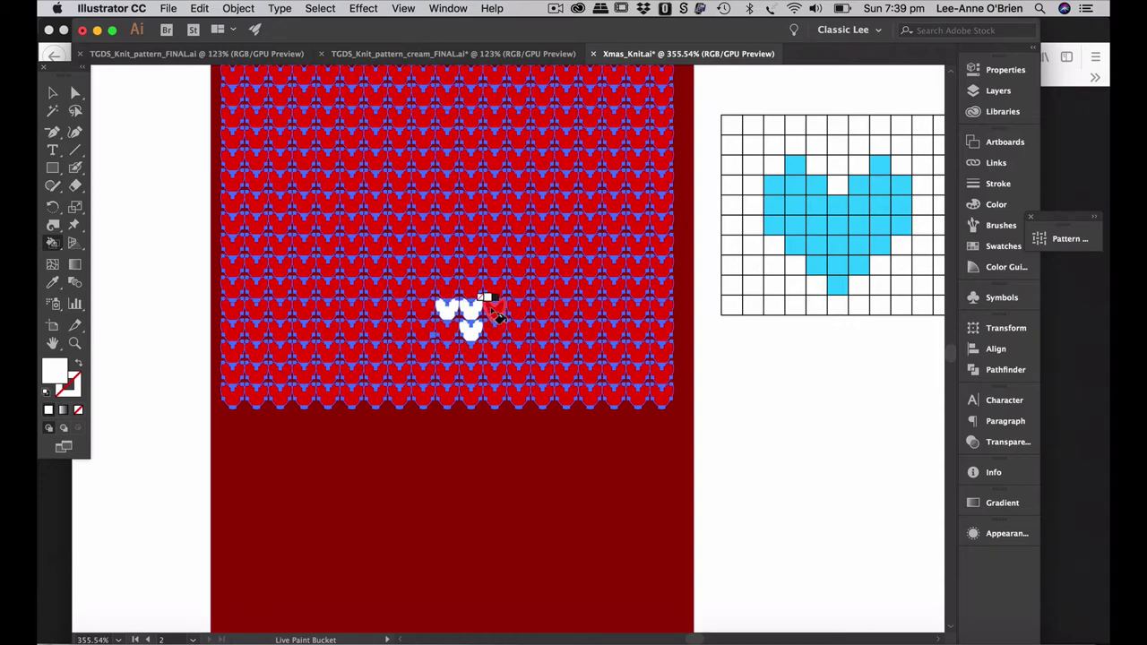
left_click(445, 288)
left_click(467, 288)
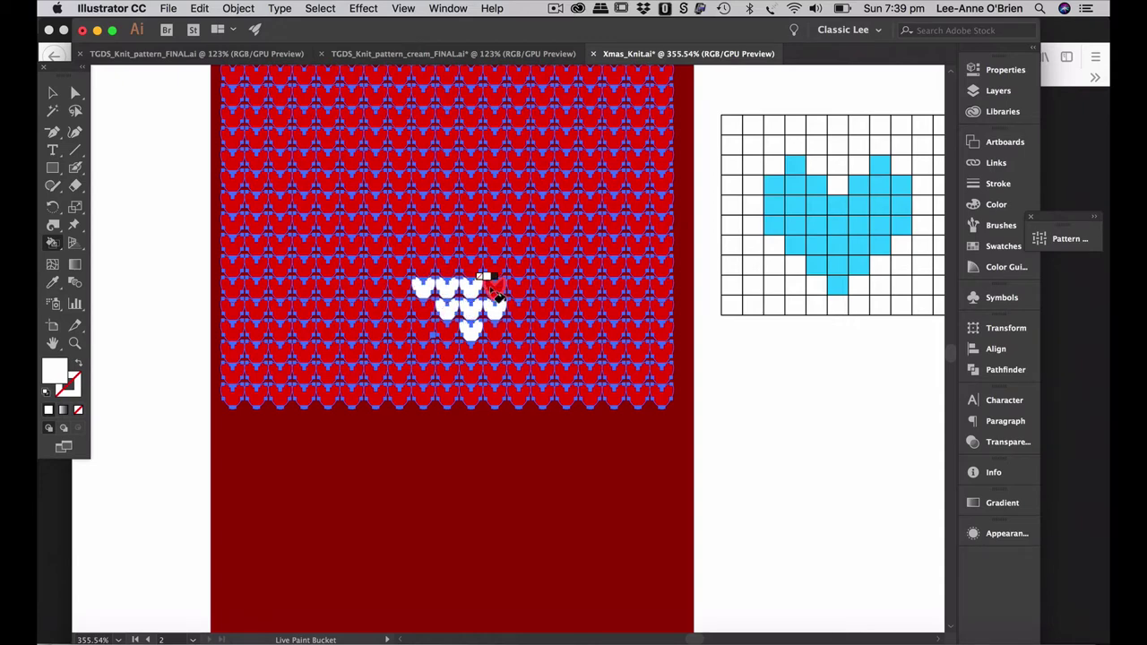
left_click(494, 289)
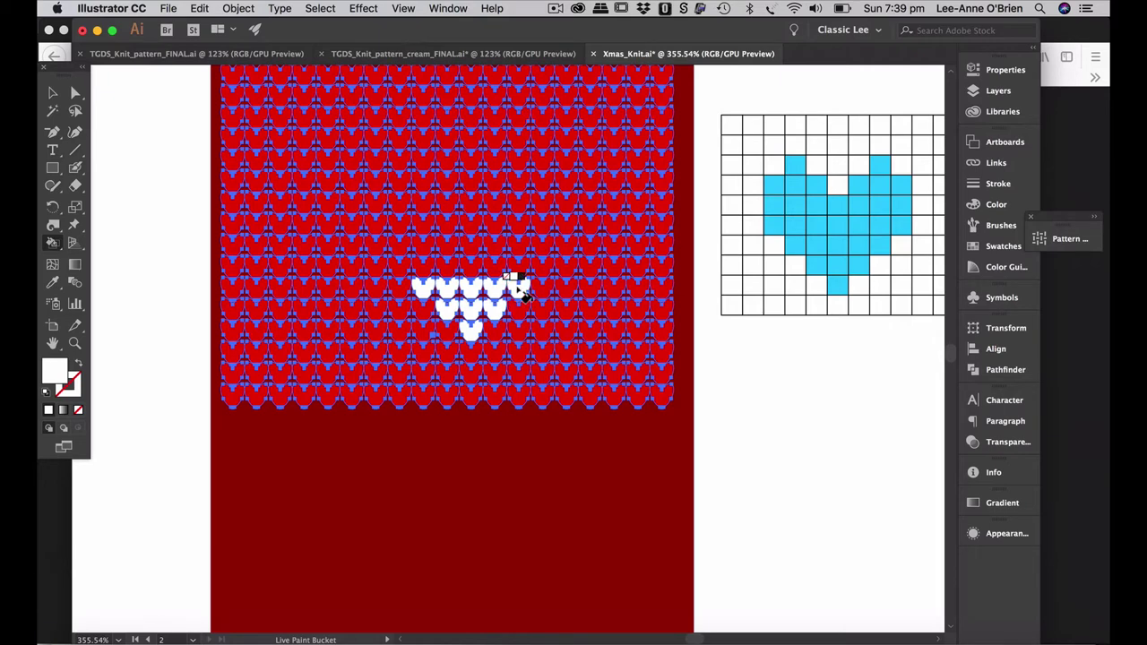
left_click(397, 266)
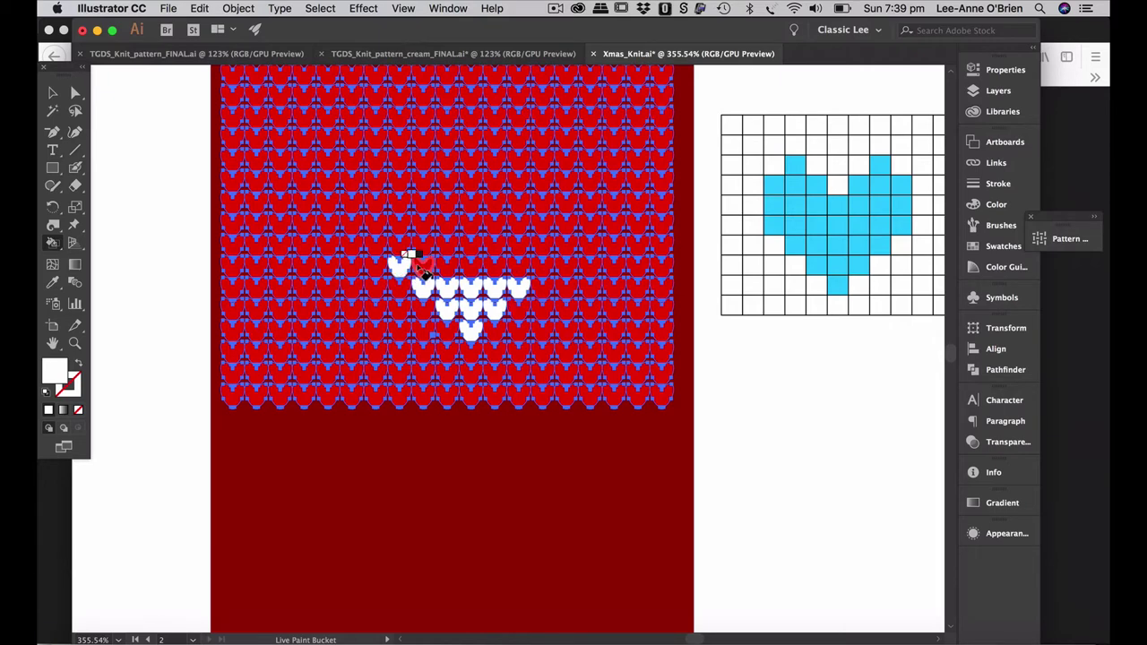
left_click(422, 266)
left_click(446, 266)
left_click(470, 266)
left_click(495, 266)
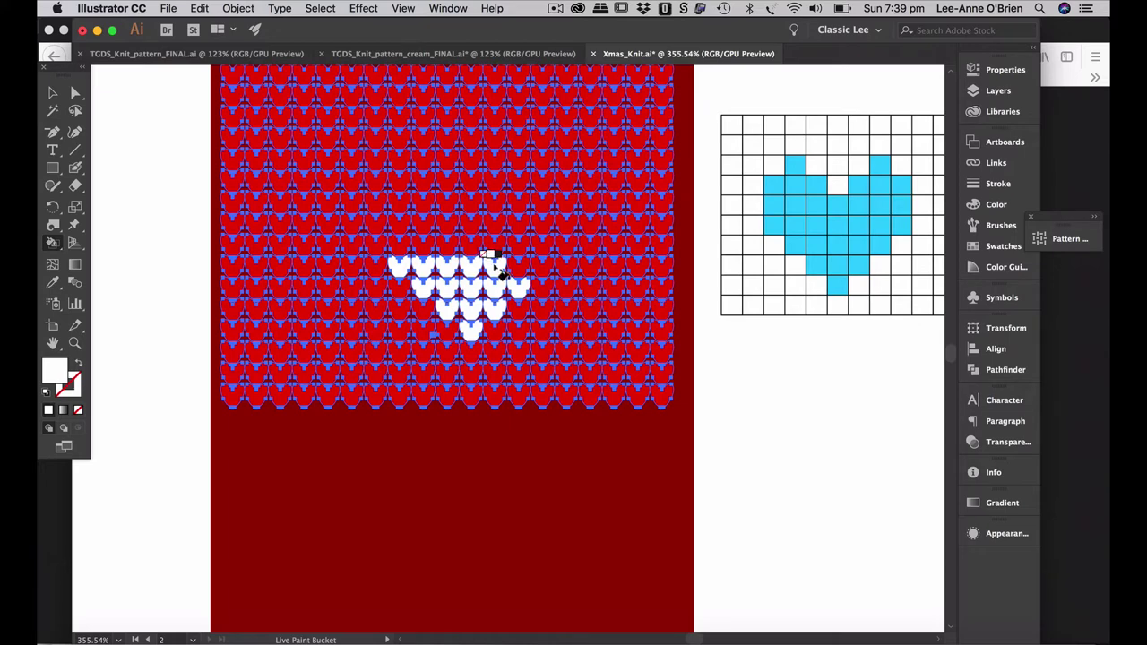
left_click(520, 267)
left_click(543, 266)
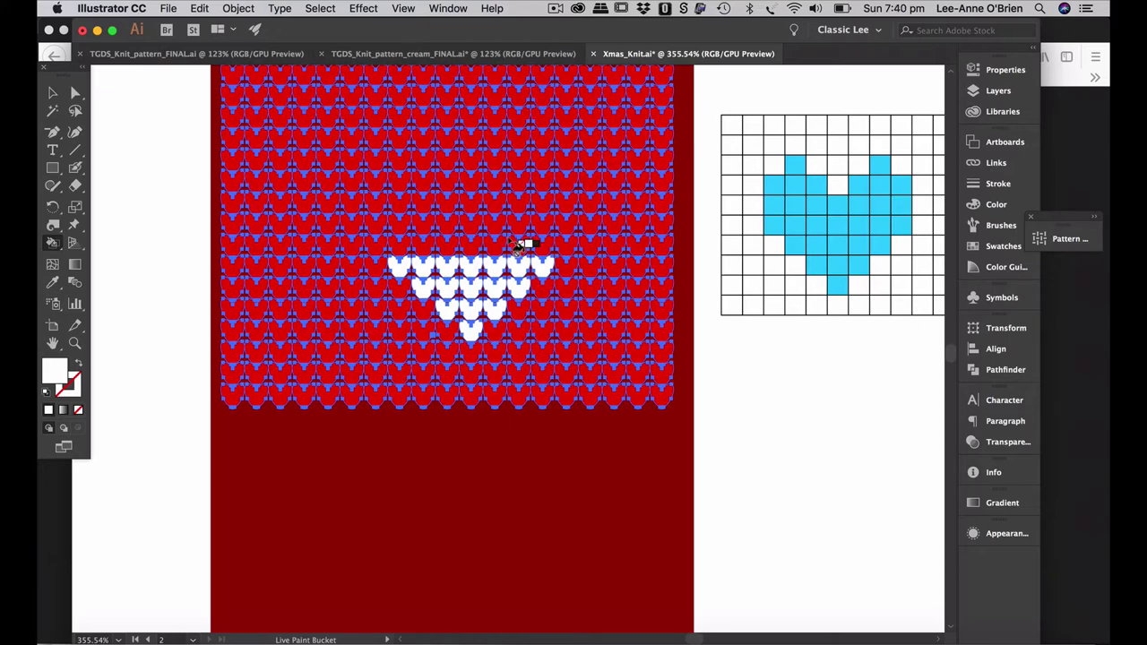
- Paint the heart's upper rows and both top lobes white
left_click(397, 244)
left_click(422, 244)
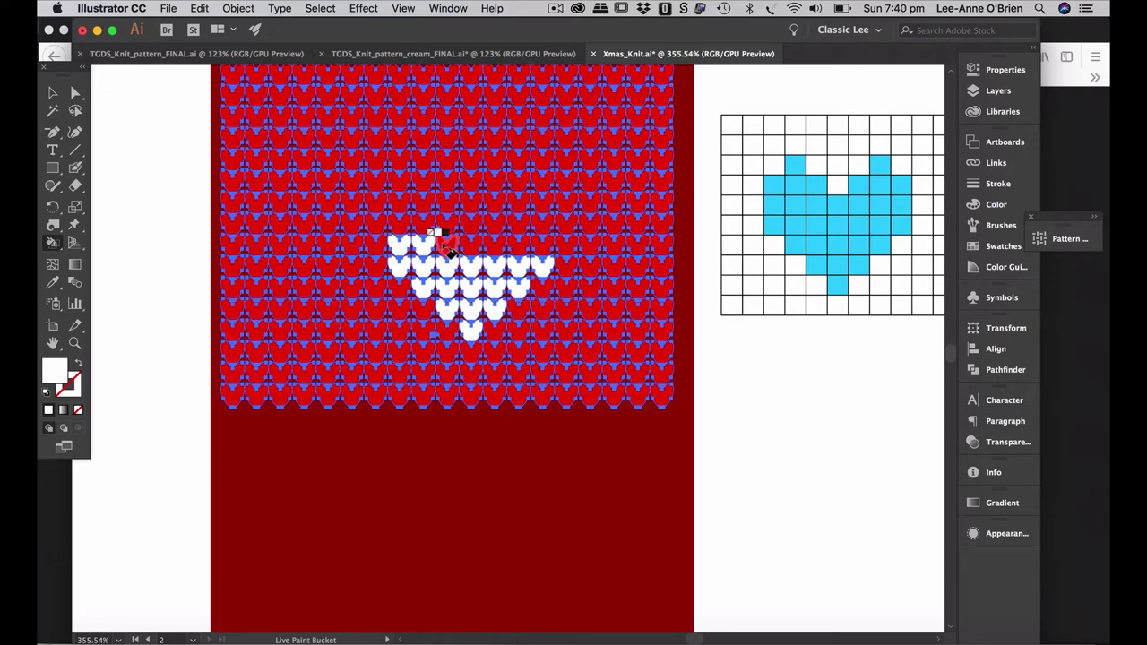
left_click(446, 243)
left_click(471, 244)
left_click(495, 244)
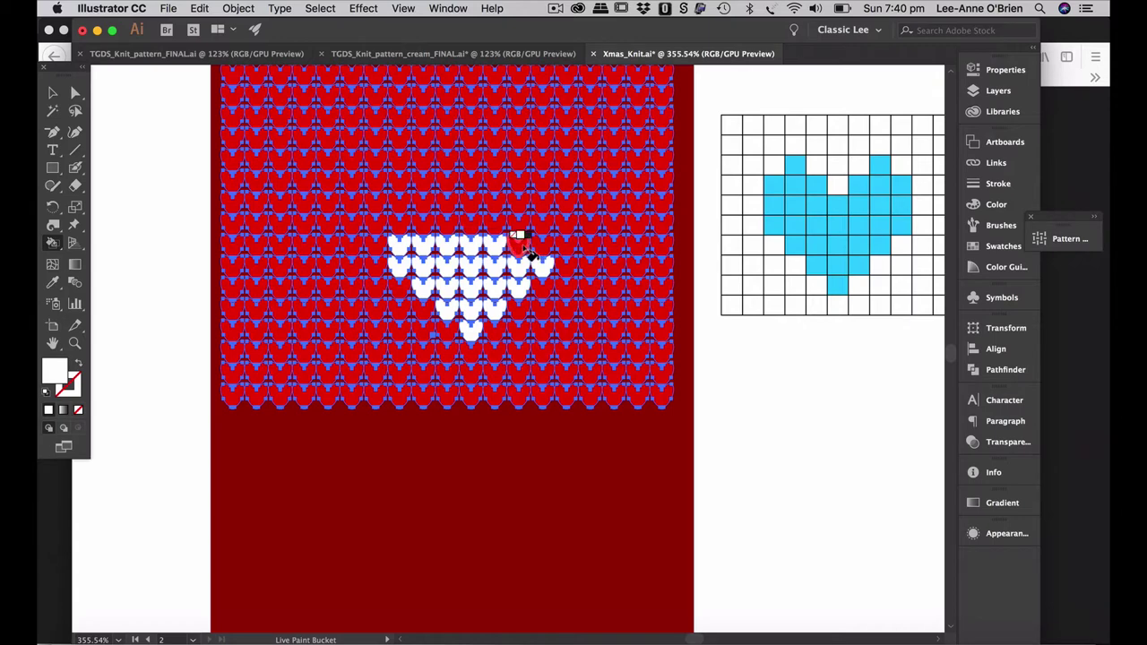
left_click(519, 238)
left_click(534, 240)
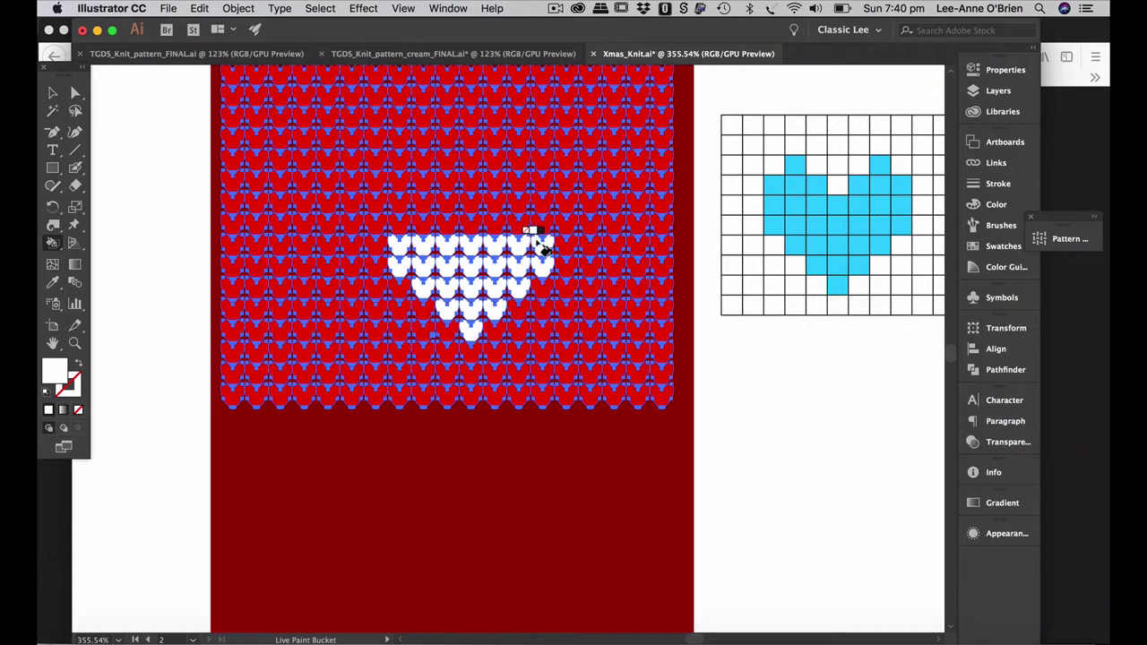
left_click(395, 217)
left_click(422, 220)
left_click(446, 220)
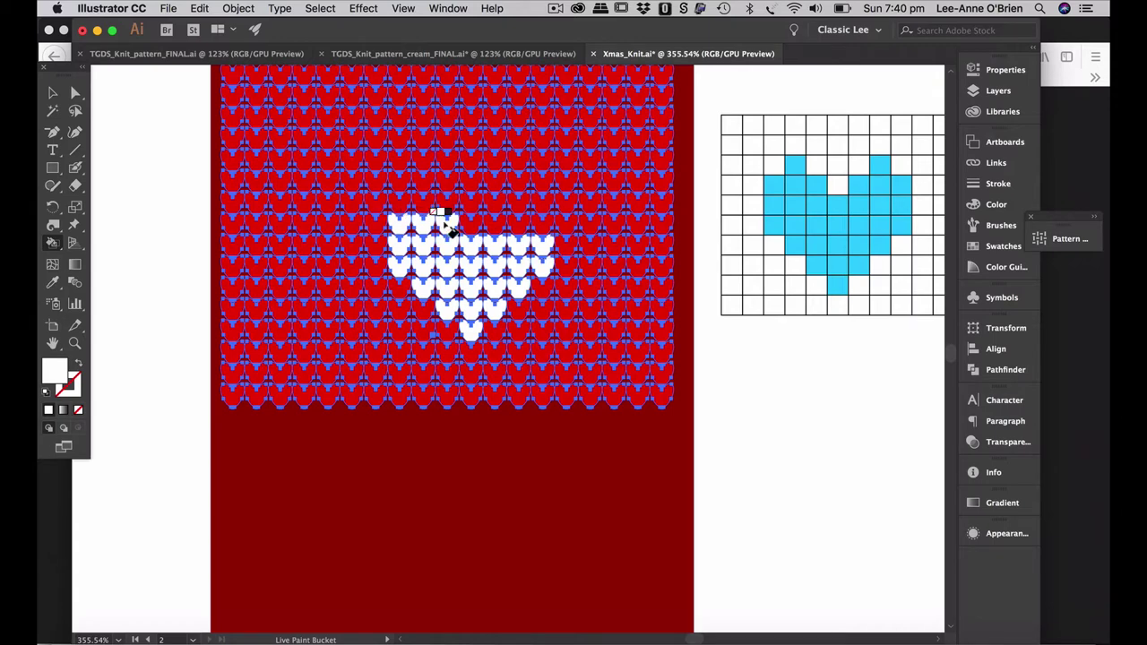
left_click(422, 199)
left_click(495, 220)
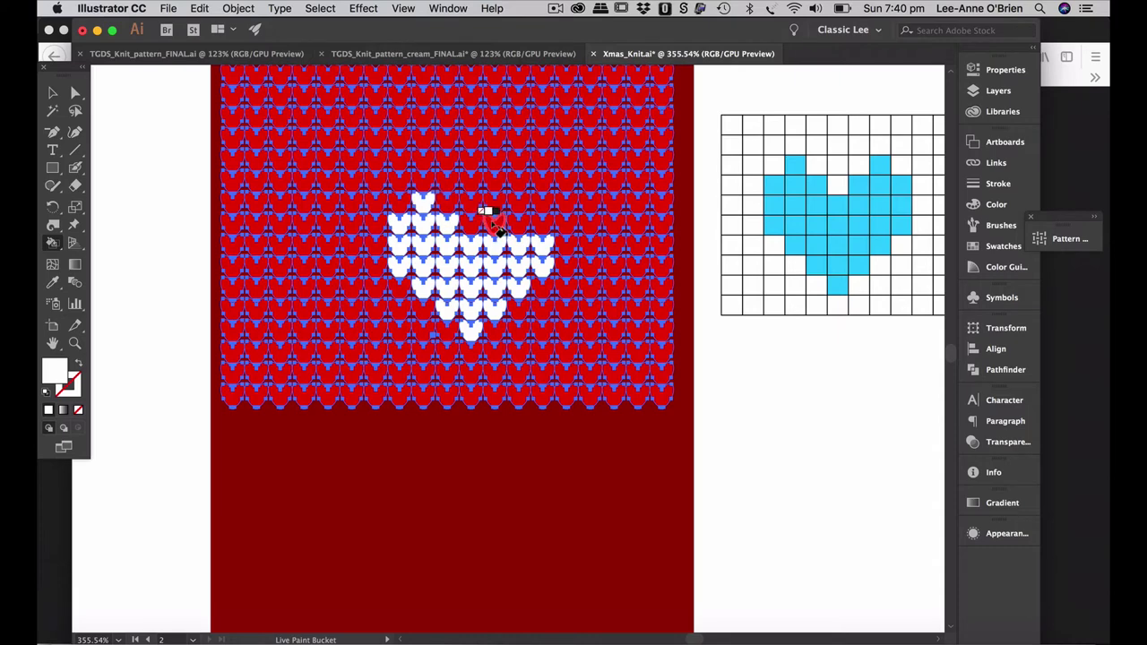
left_click(519, 220)
left_click(544, 222)
left_click(520, 199)
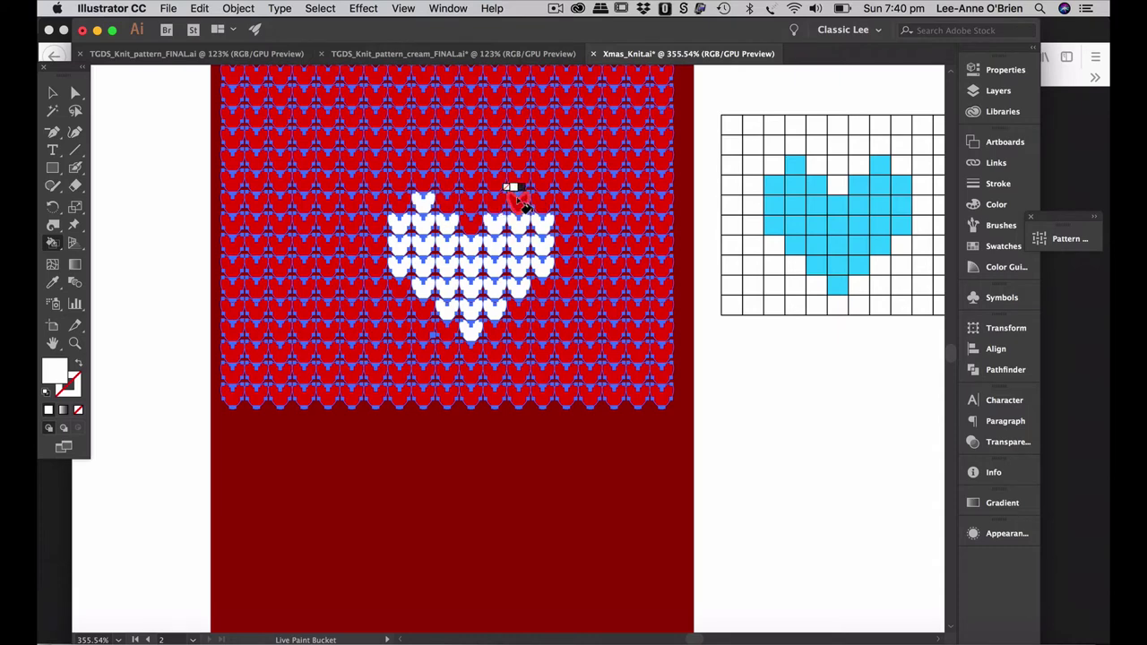
- Switch to the Selection tool and deselect the painted stitch group
left_click(52, 92)
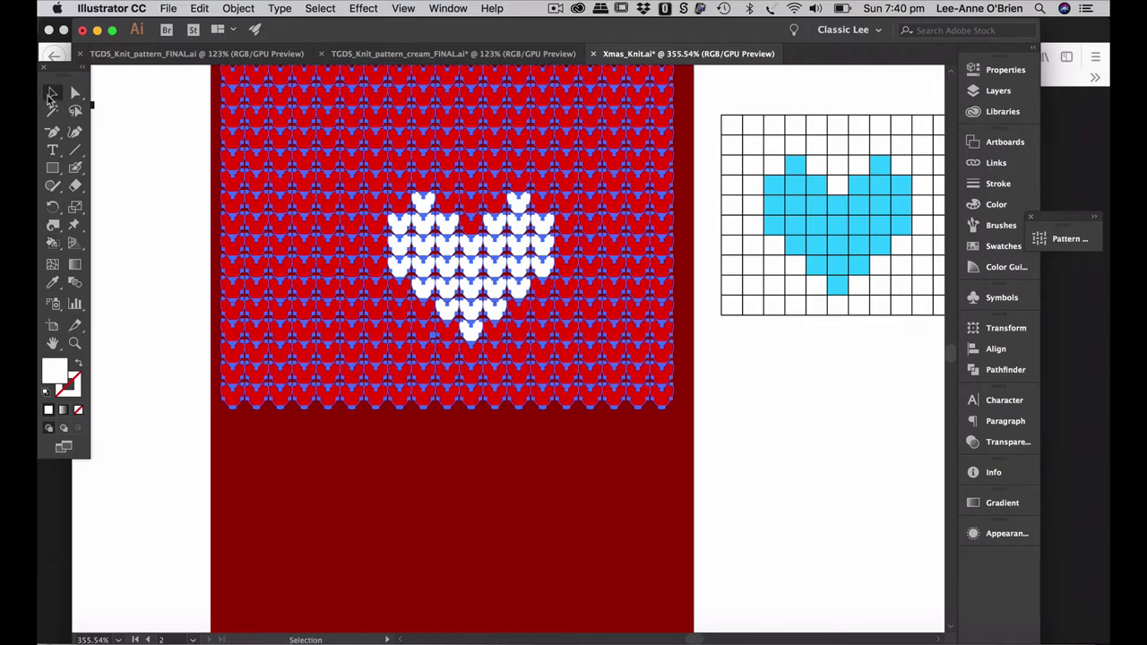
left_click(137, 183)
scroll(433, 517, "up", 2)
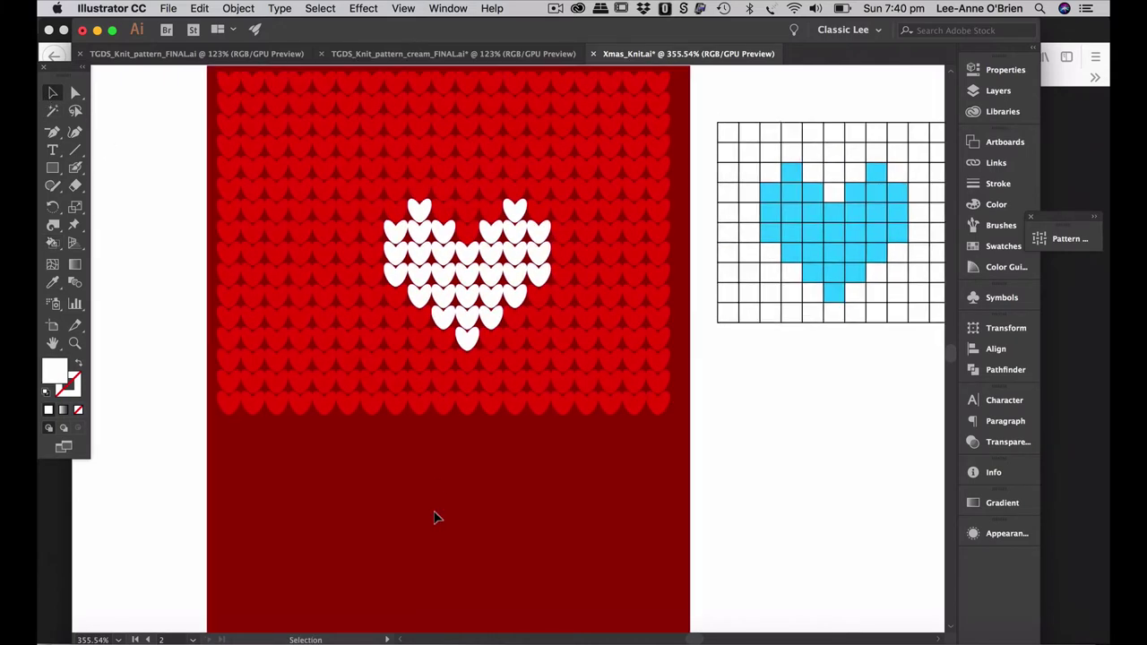
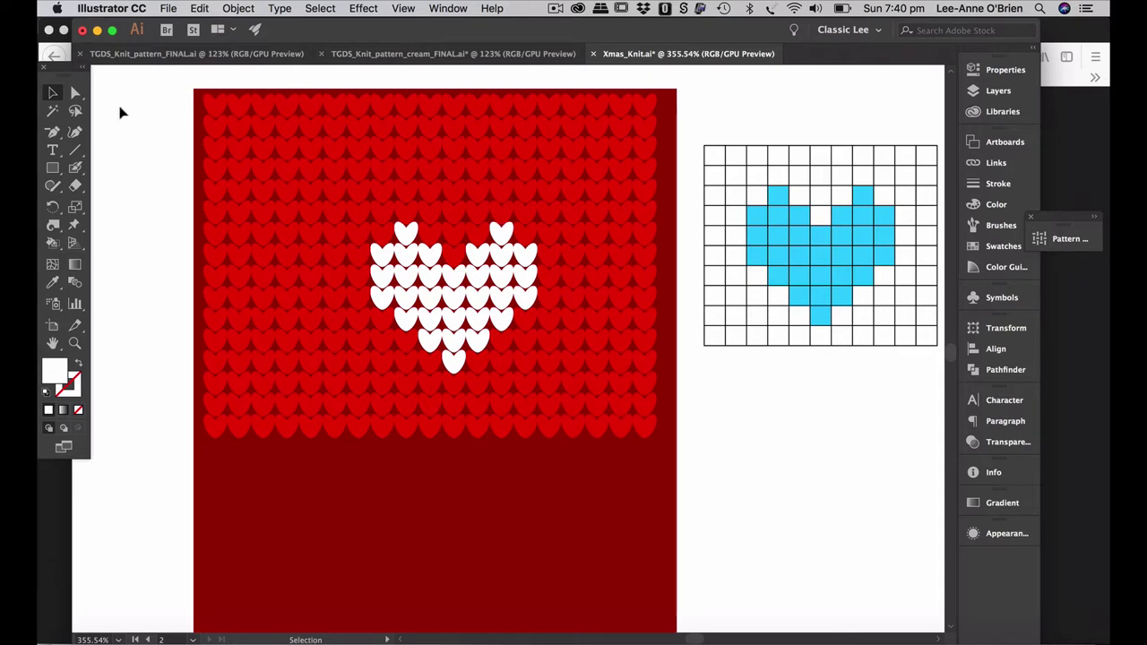
- Delete the top rows of red knit hearts using the Direct Selection tool
left_click_drag(169, 76, 684, 222)
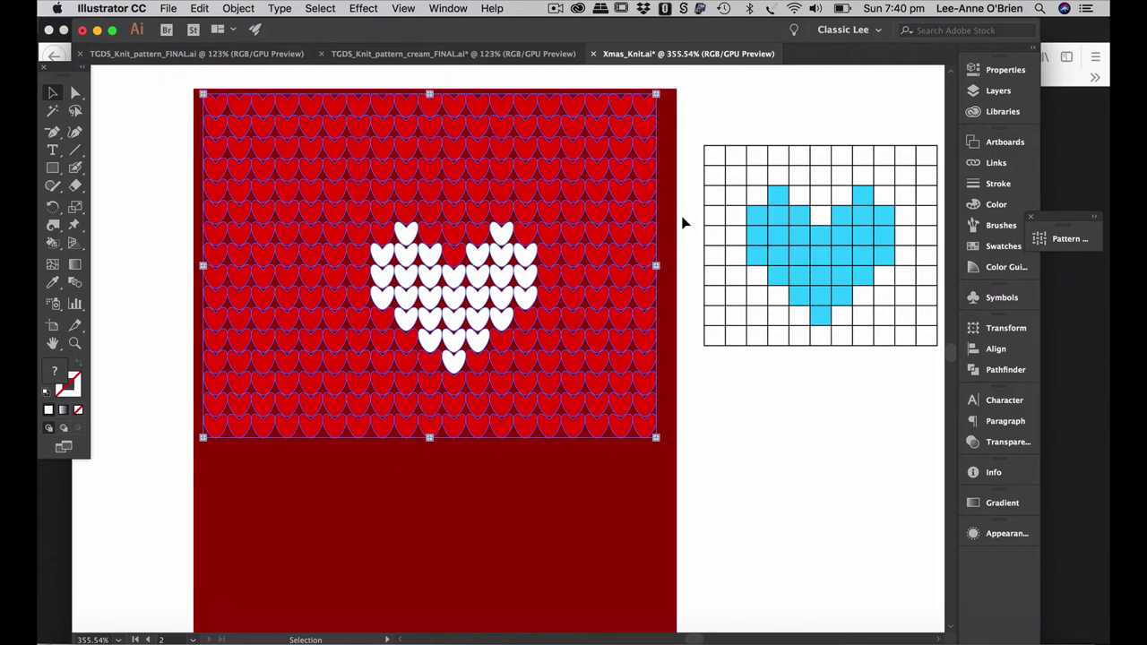
left_click(133, 116)
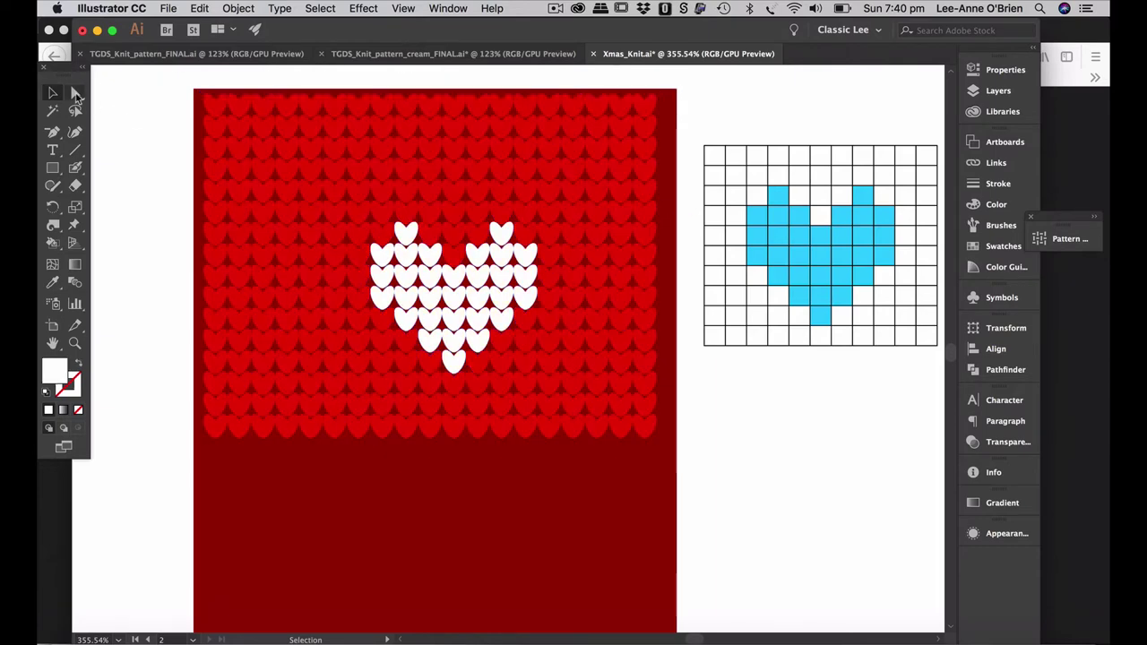
key("a")
left_click_drag(177, 87, 670, 220)
key("Delete")
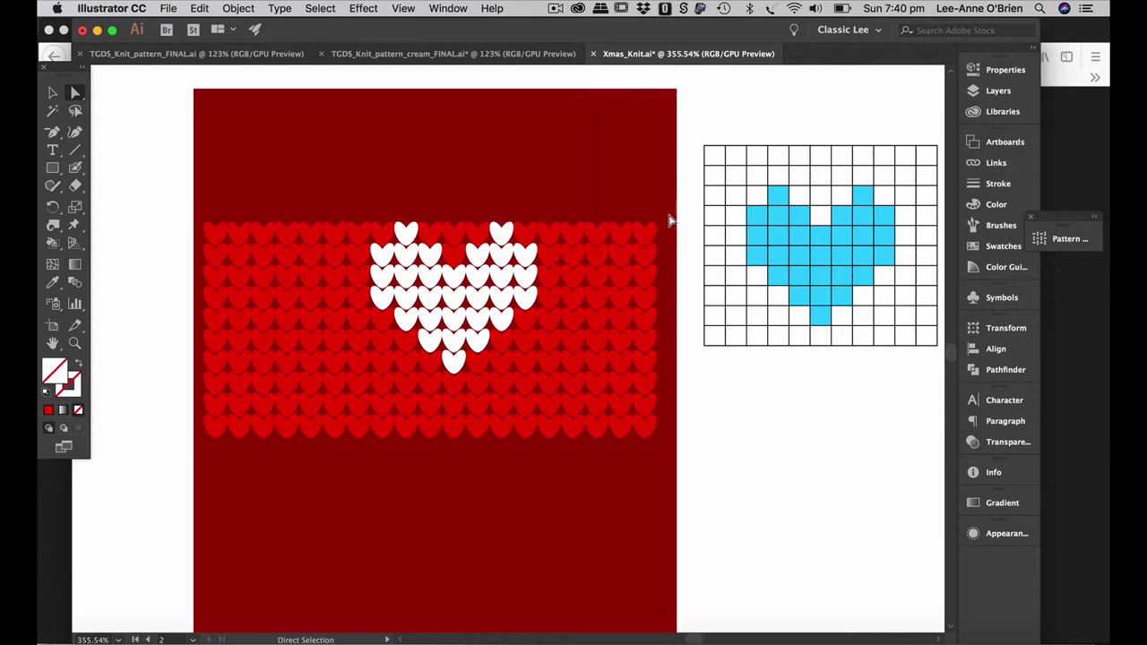
- Delete the bottom rows and right-hand red hearts around the white motif
left_click_drag(482, 405, 670, 388)
key("Delete")
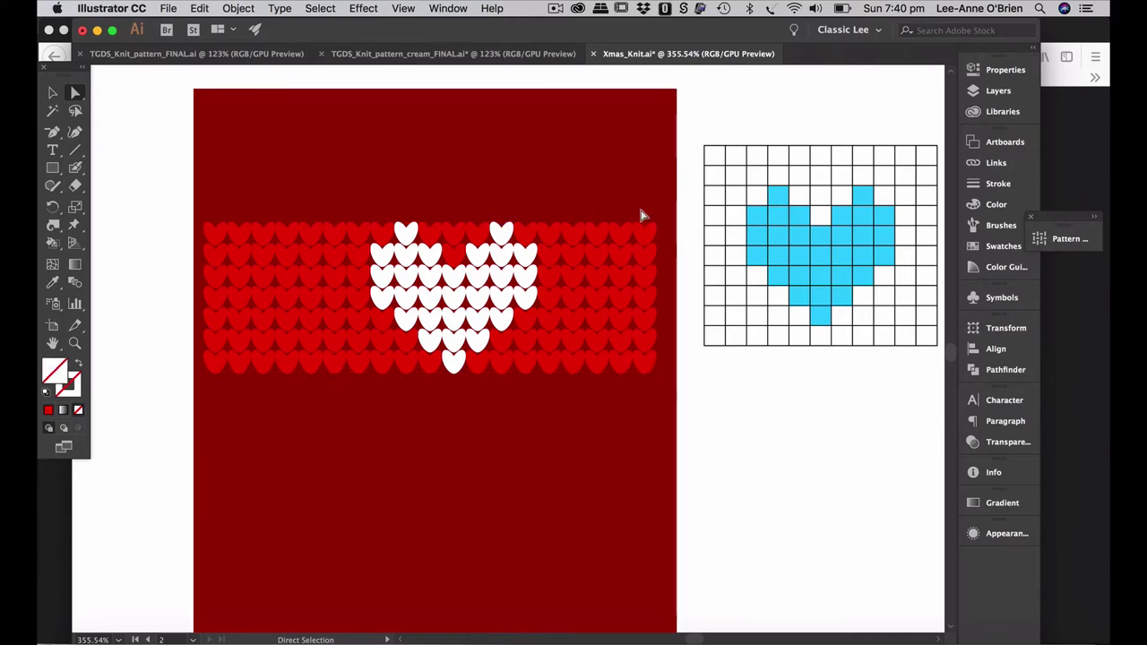
left_click_drag(553, 379, 550, 379)
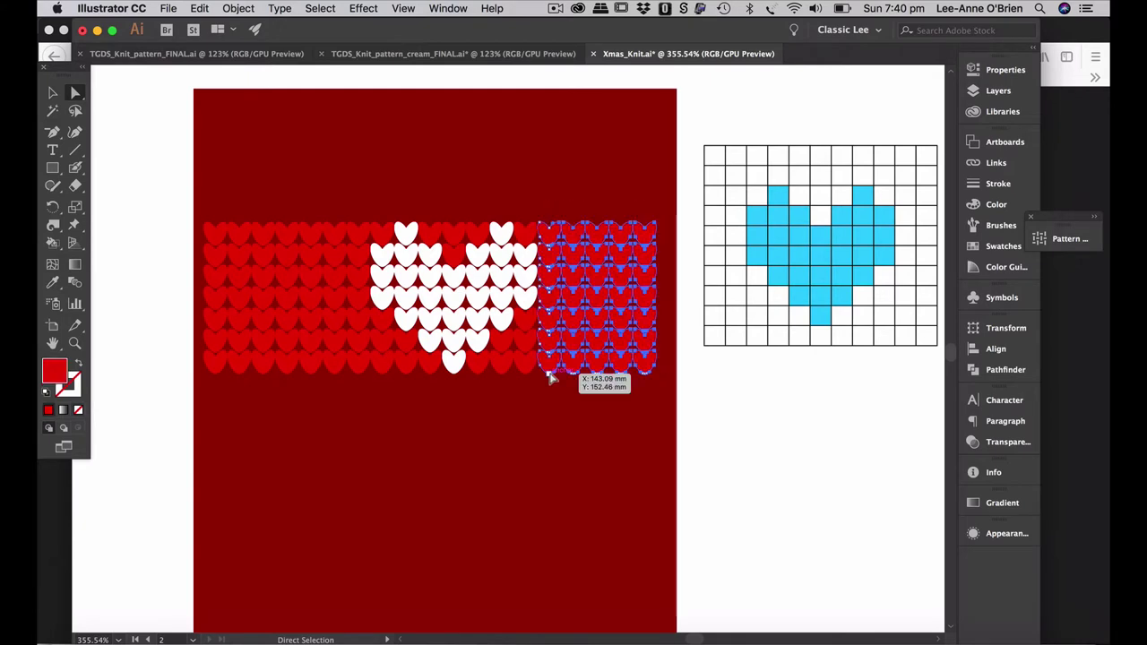
key("Delete")
key("super+z")
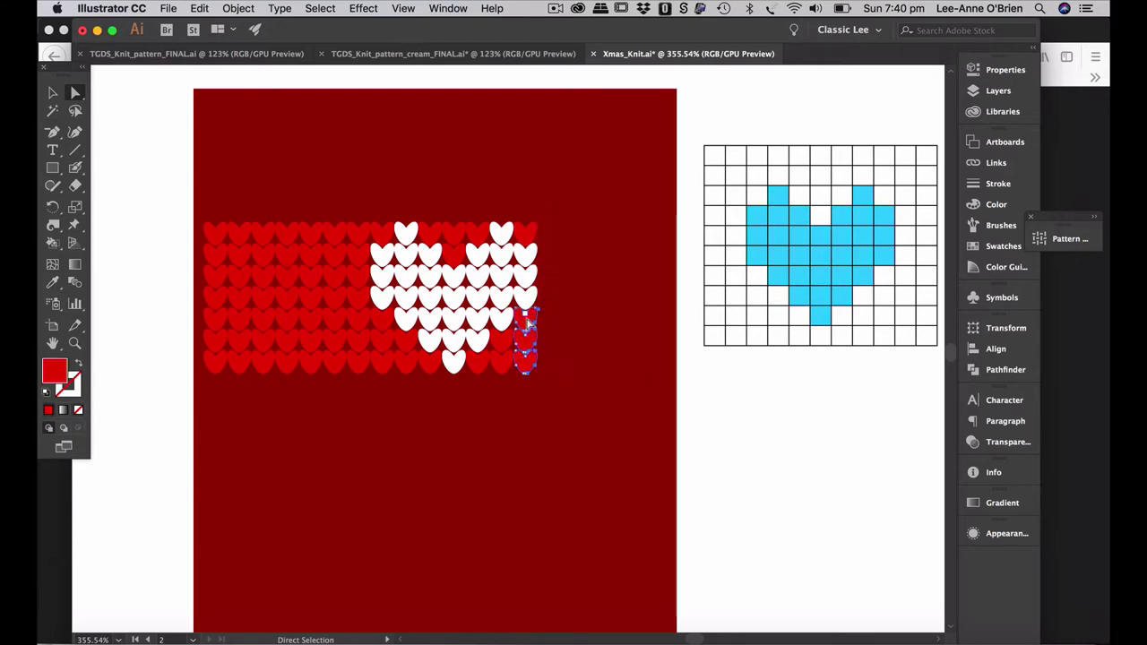
key("Delete")
left_click_drag(509, 367, 453, 230)
key("Delete")
- Remove the remaining stray, left-block, lower-left and top-left red hearts
left_click(436, 239)
left_click(452, 251)
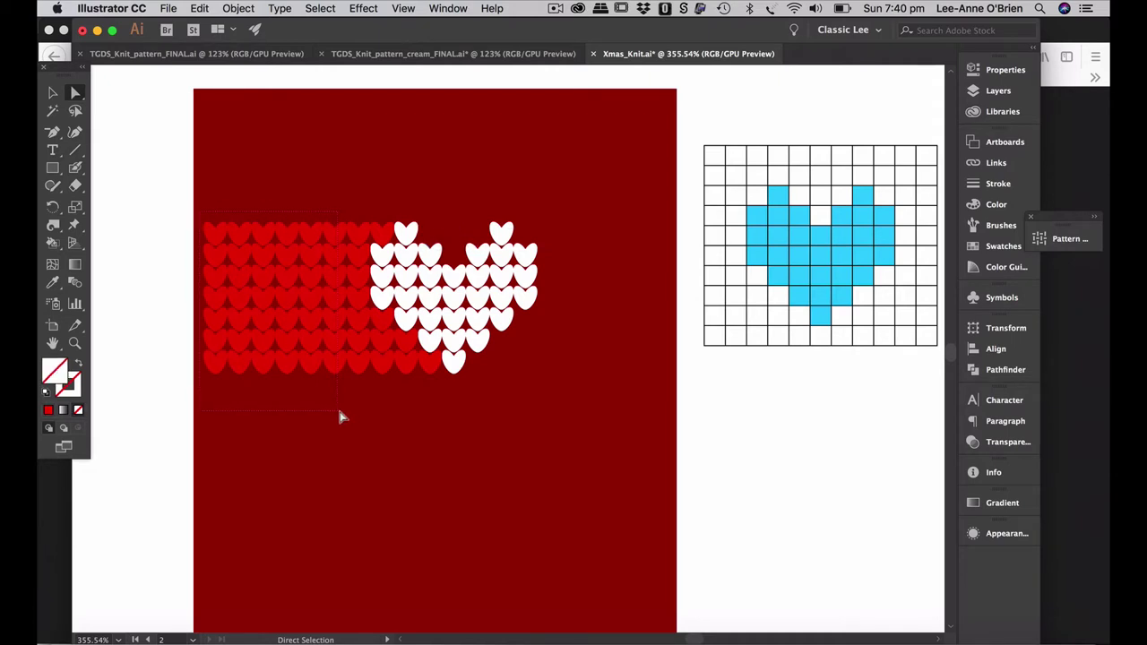
left_click_drag(339, 416, 352, 407)
key("Delete")
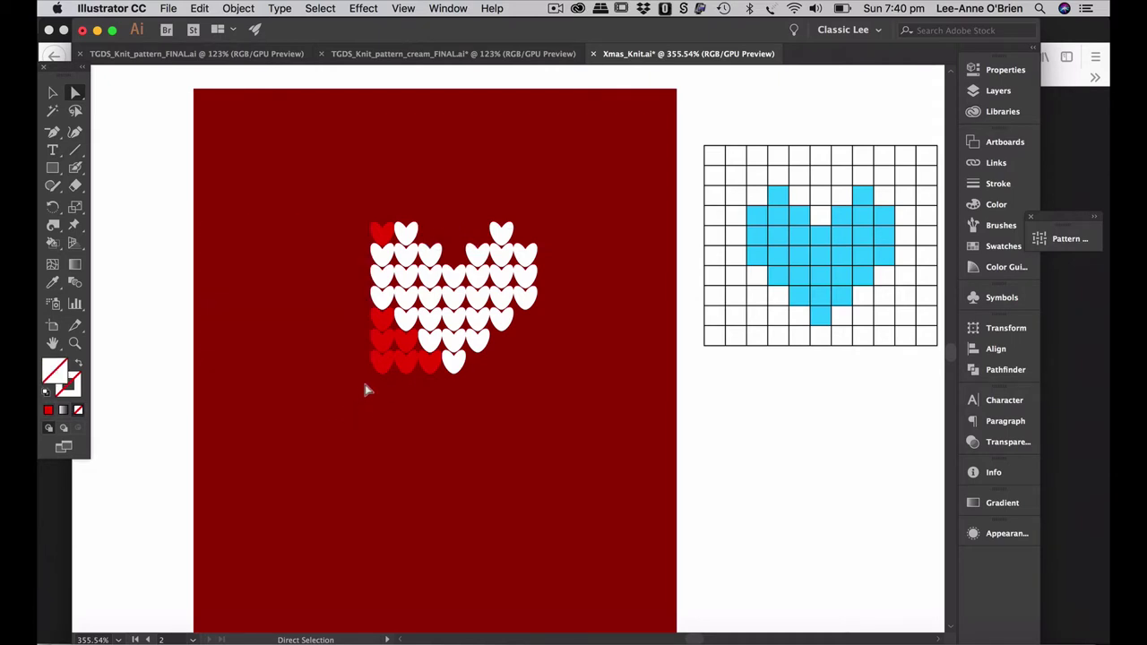
left_click_drag(428, 363, 429, 363)
left_click(381, 345)
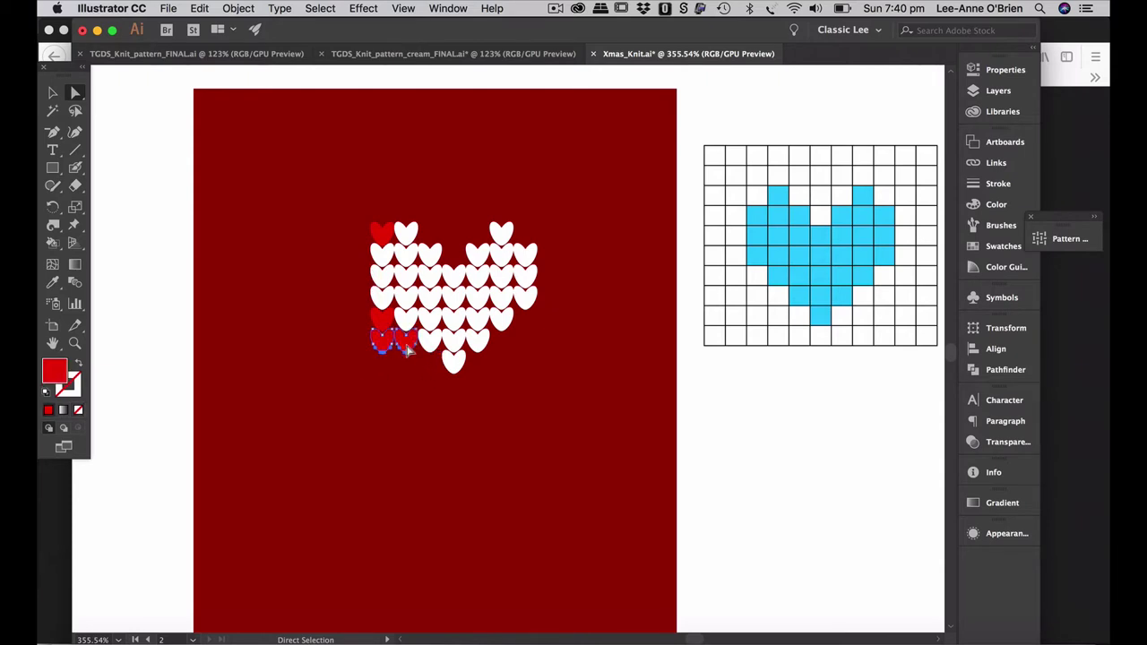
key("Delete")
left_click(379, 325)
key("Delete")
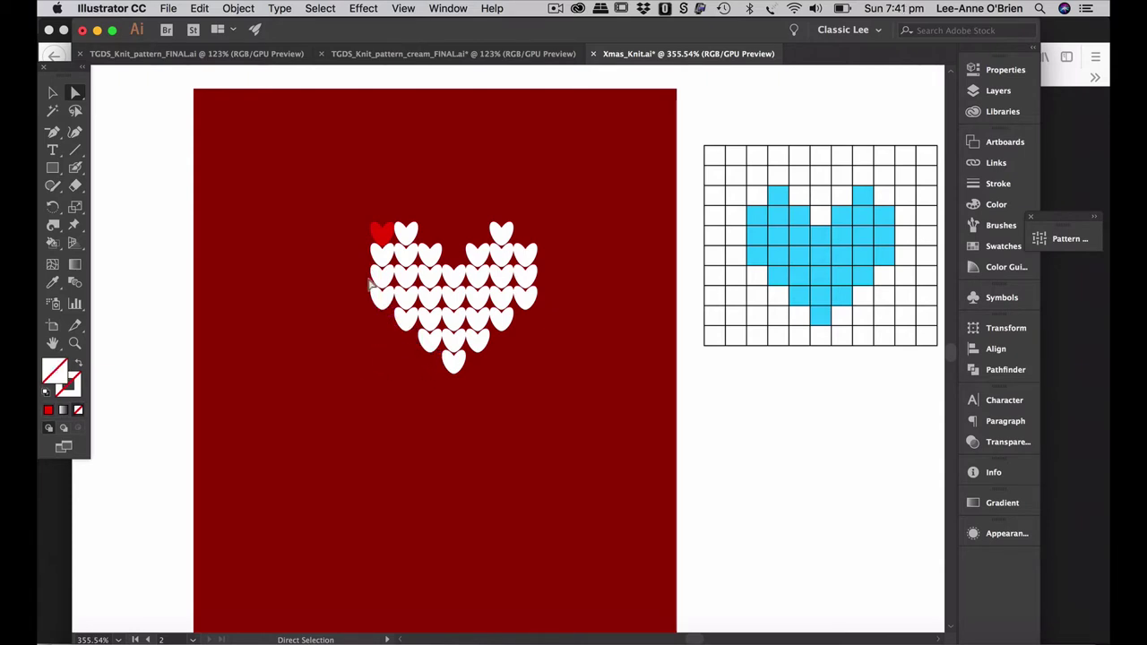
left_click(380, 235)
key("Delete")
- Delete the old dark red background rectangle
left_click(55, 94)
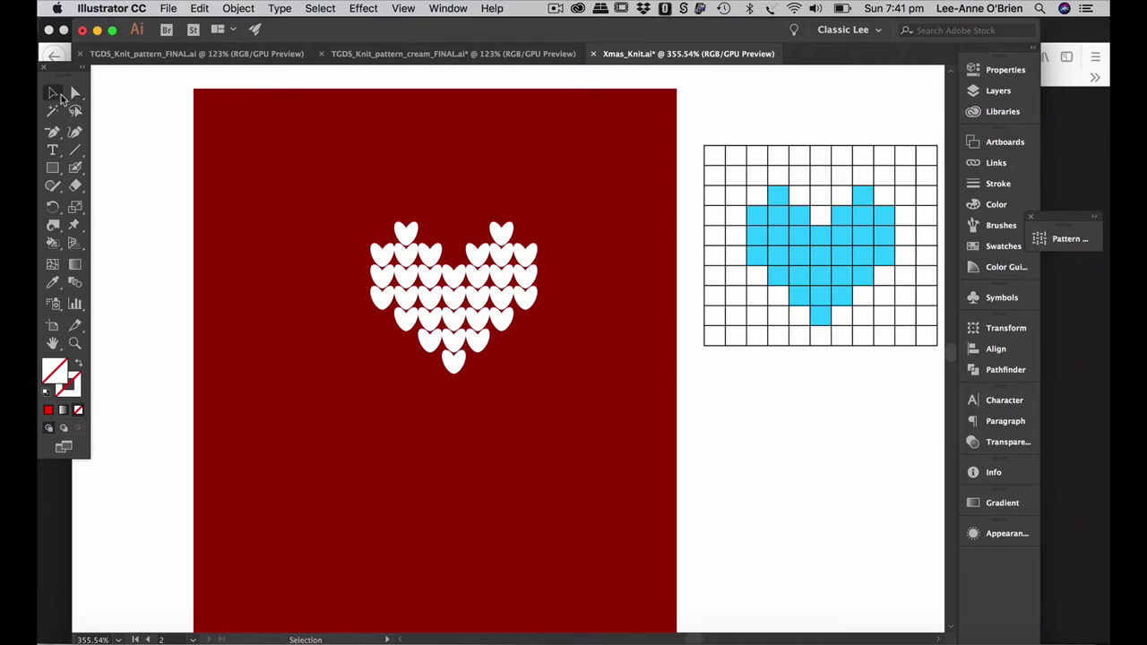
left_click(445, 162)
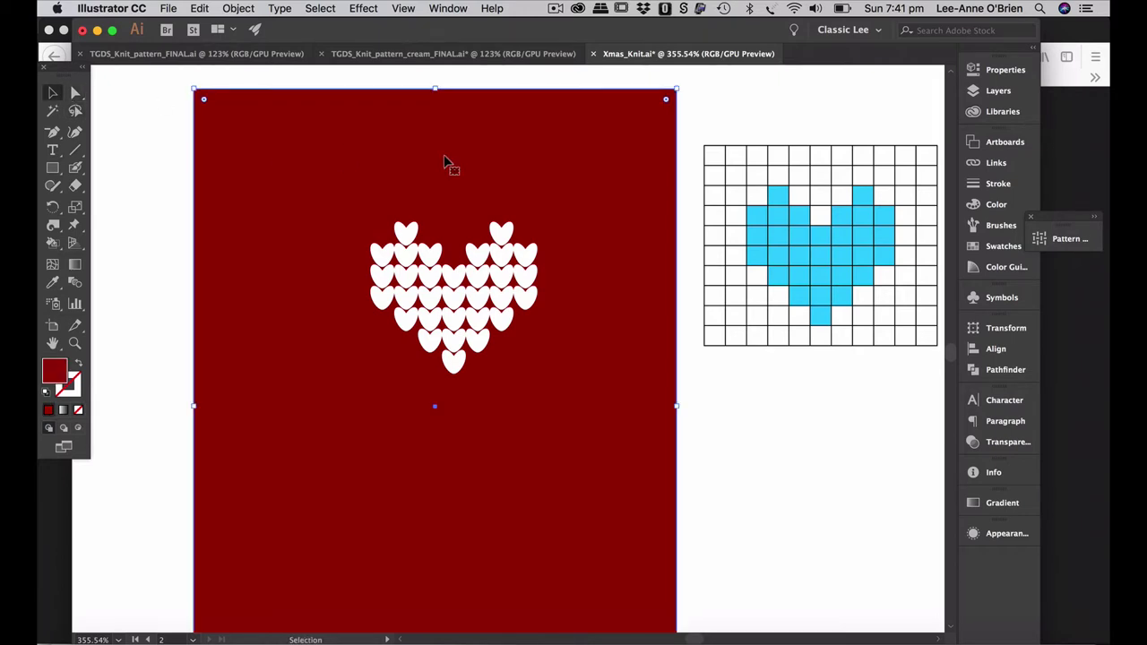
key("Delete")
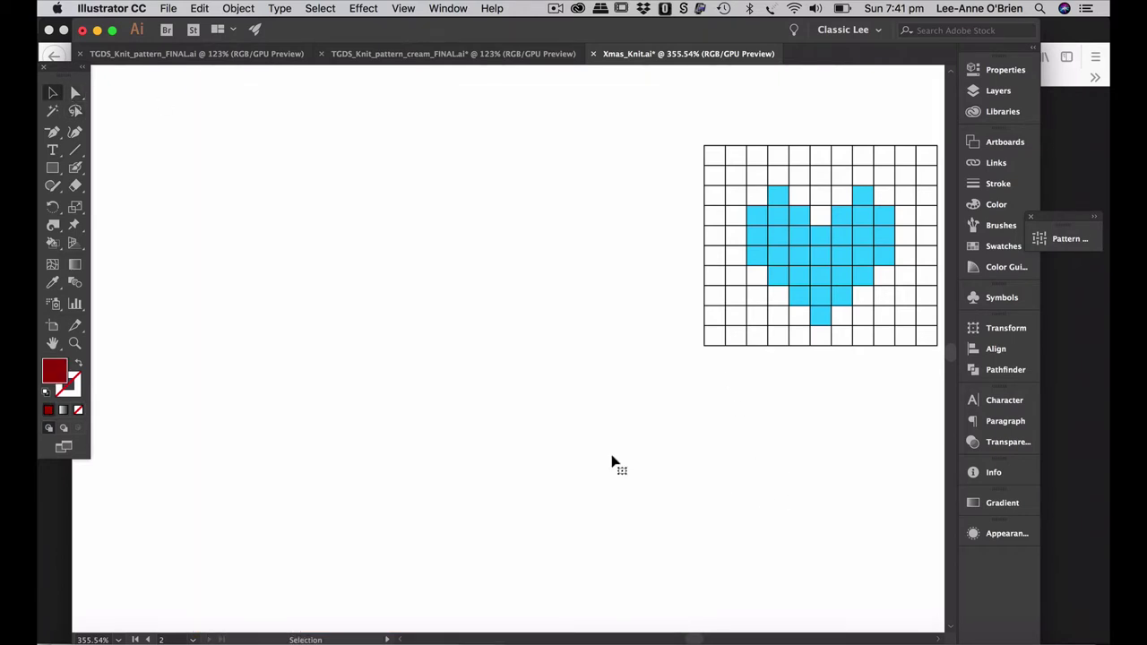
- Check the white knit hearts in Outline view, then return to Preview
key("super+y")
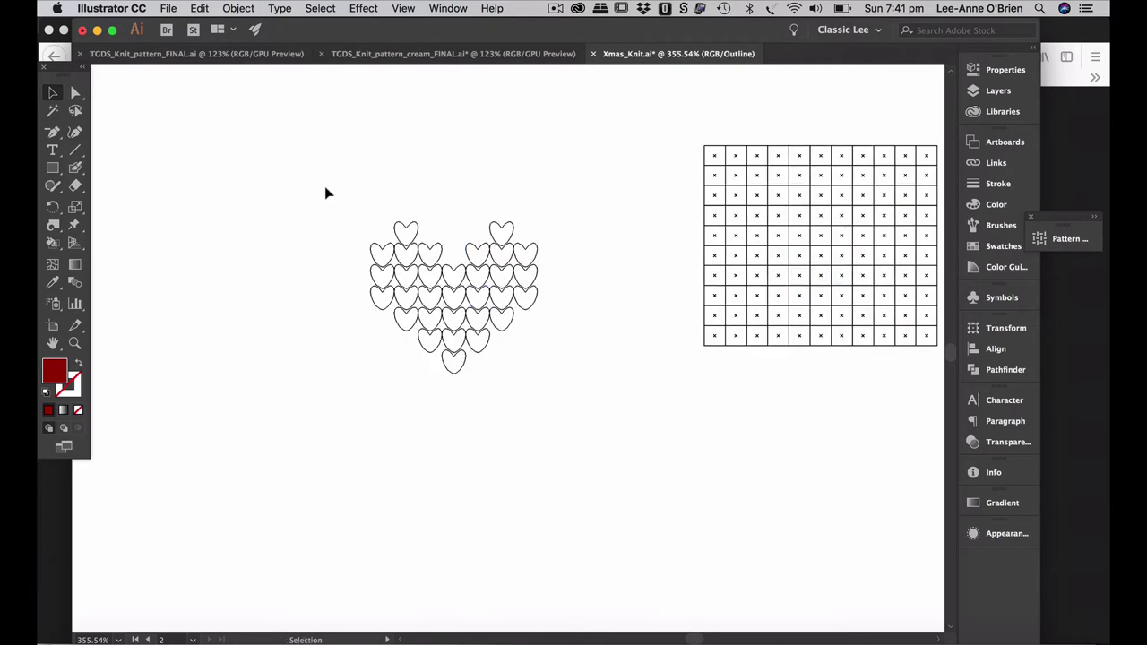
left_click_drag(326, 193, 574, 401)
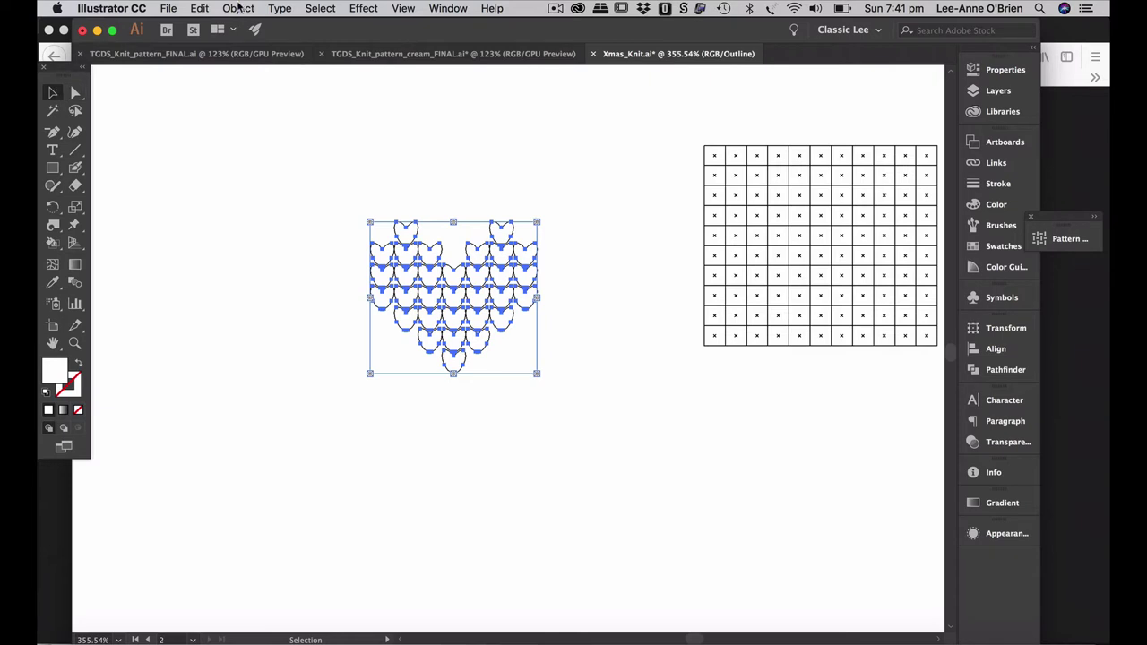
left_click(237, 8)
left_click(237, 8)
left_click(162, 208)
key("super+y")
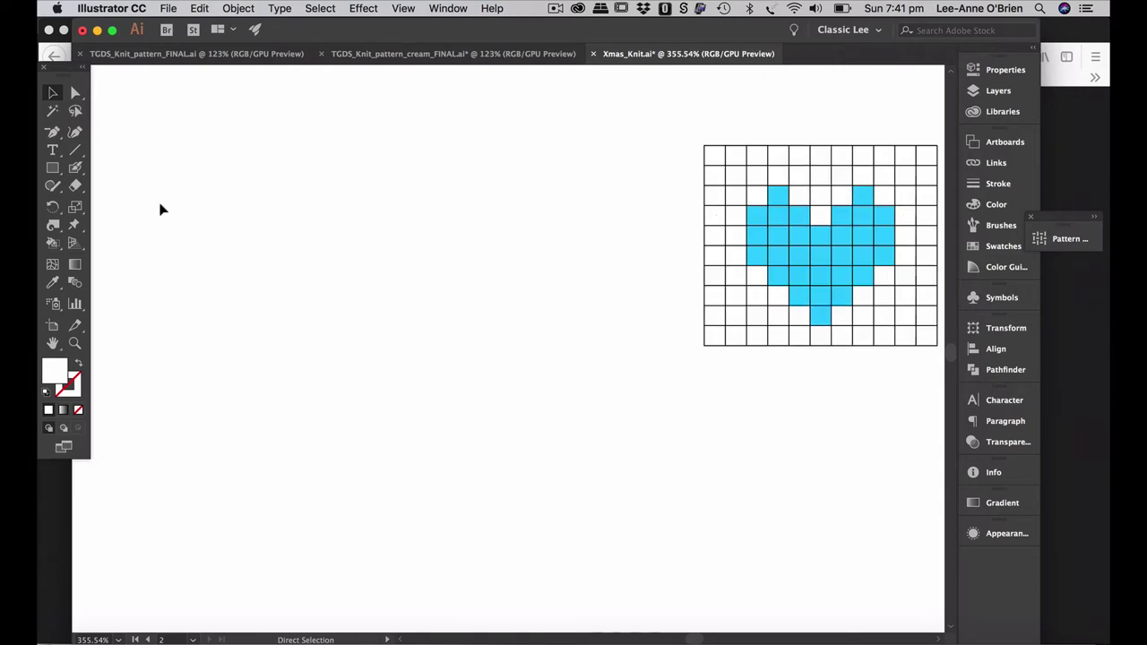
- Draw a large rectangle covering the artboard and fill it with maroon
left_click(52, 169)
mouse_move(112, 81)
left_mouse_down()
mouse_move(410, 230)
mouse_move(901, 573)
mouse_move(895, 583)
left_mouse_up()
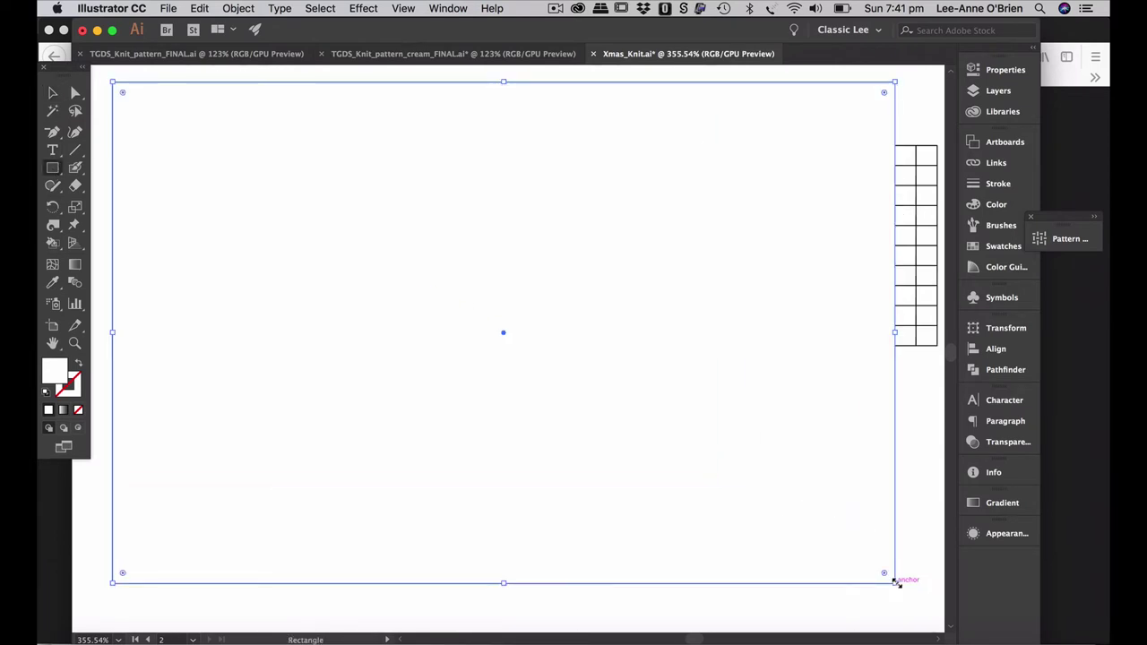
double_click(53, 375)
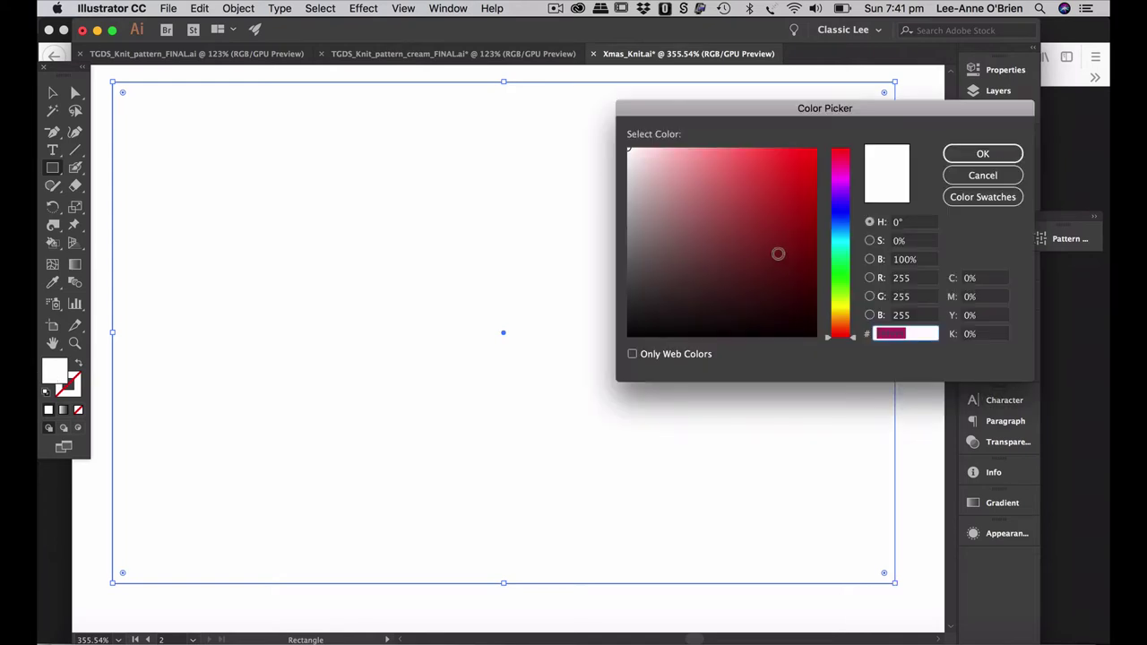
key("cmd+v")
left_click(983, 154)
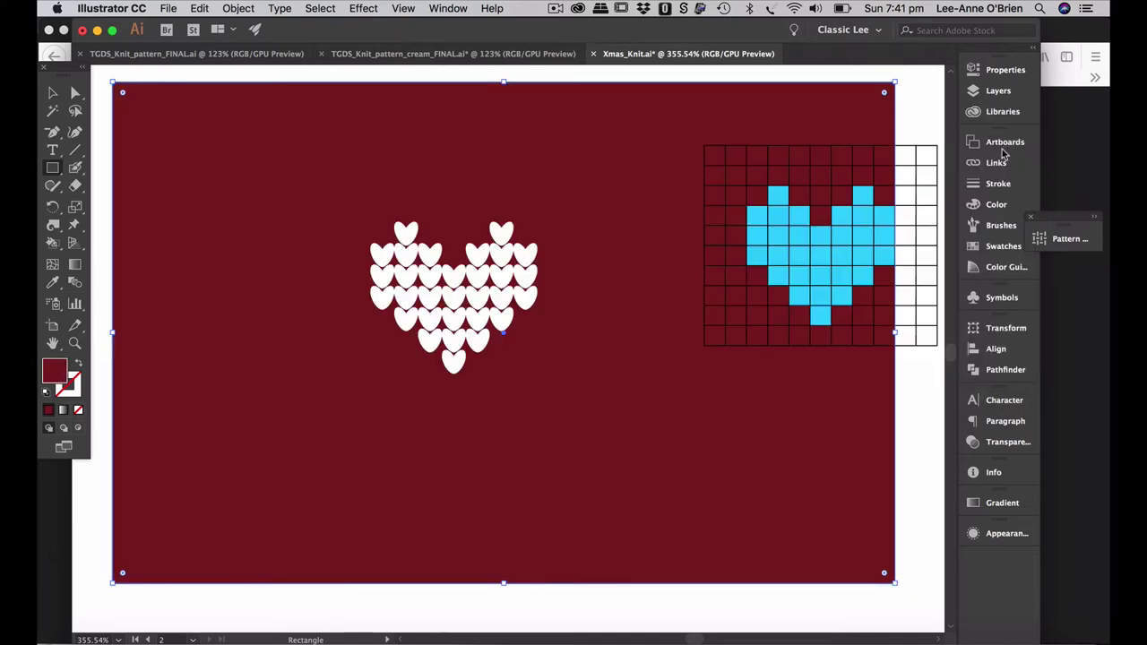
left_click(52, 93)
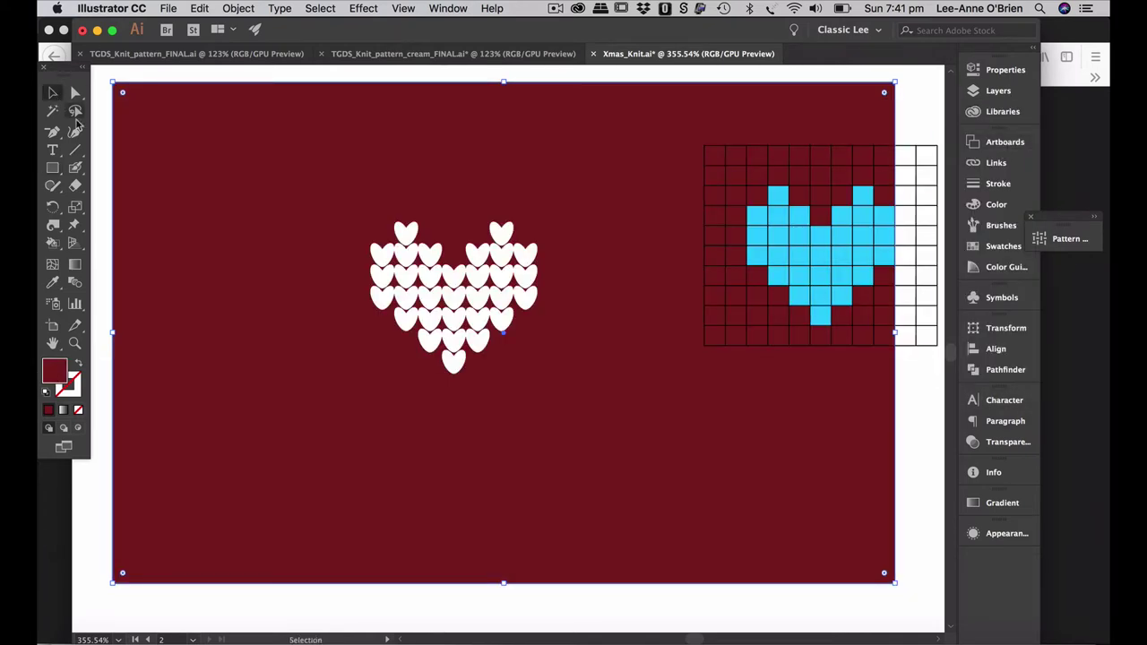
left_click(98, 146)
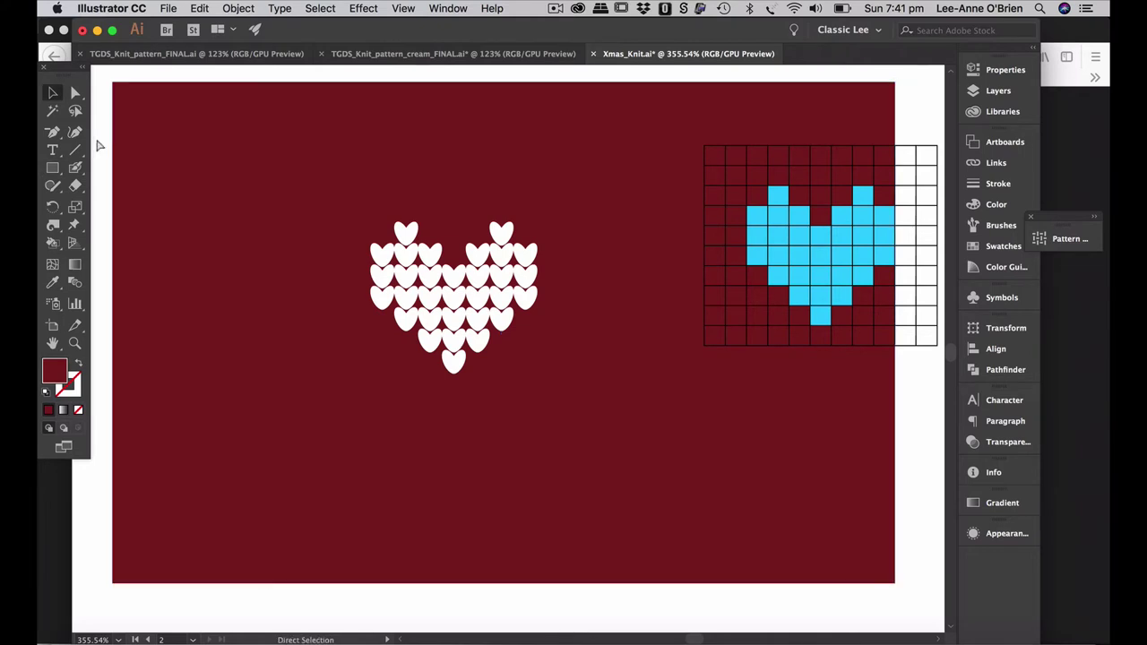
- Make the selected white knit hearts into the New Pattern 2 swatch via Object > Pattern > Make
left_click_drag(485, 320, 576, 394)
left_click(239, 8)
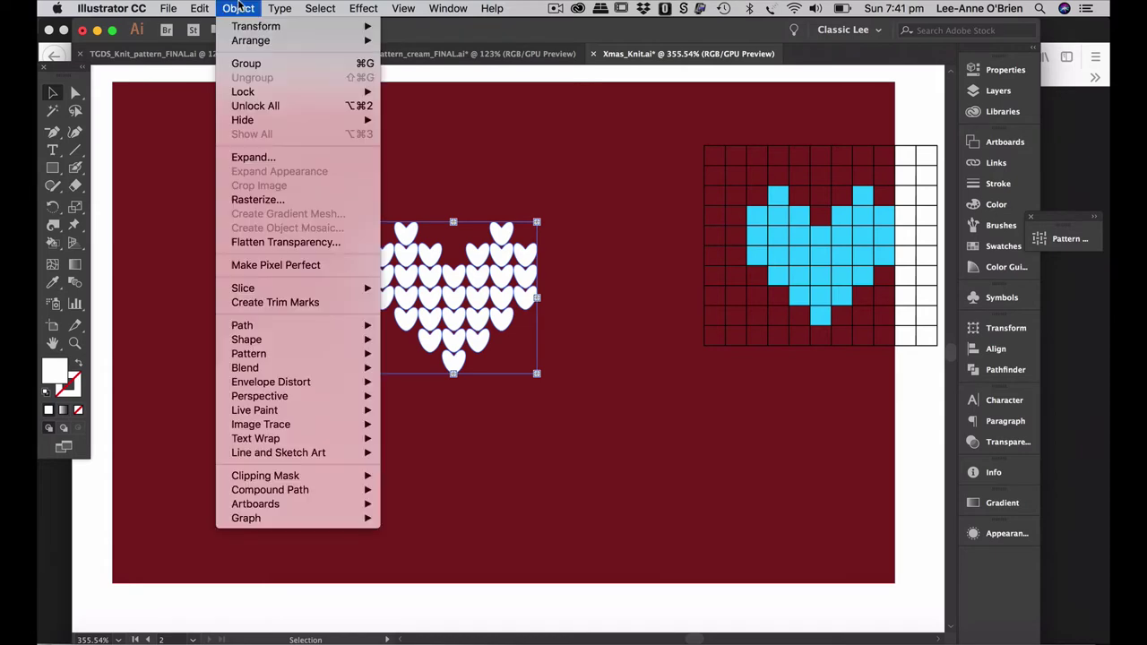
mouse_move(305, 356)
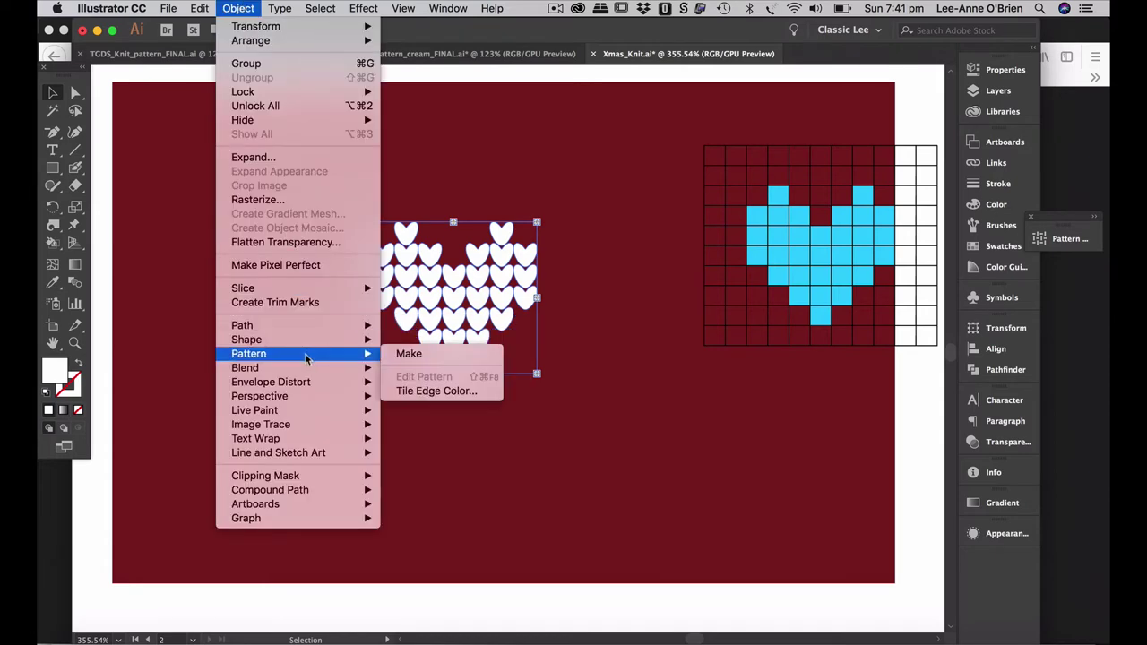
left_click(405, 355)
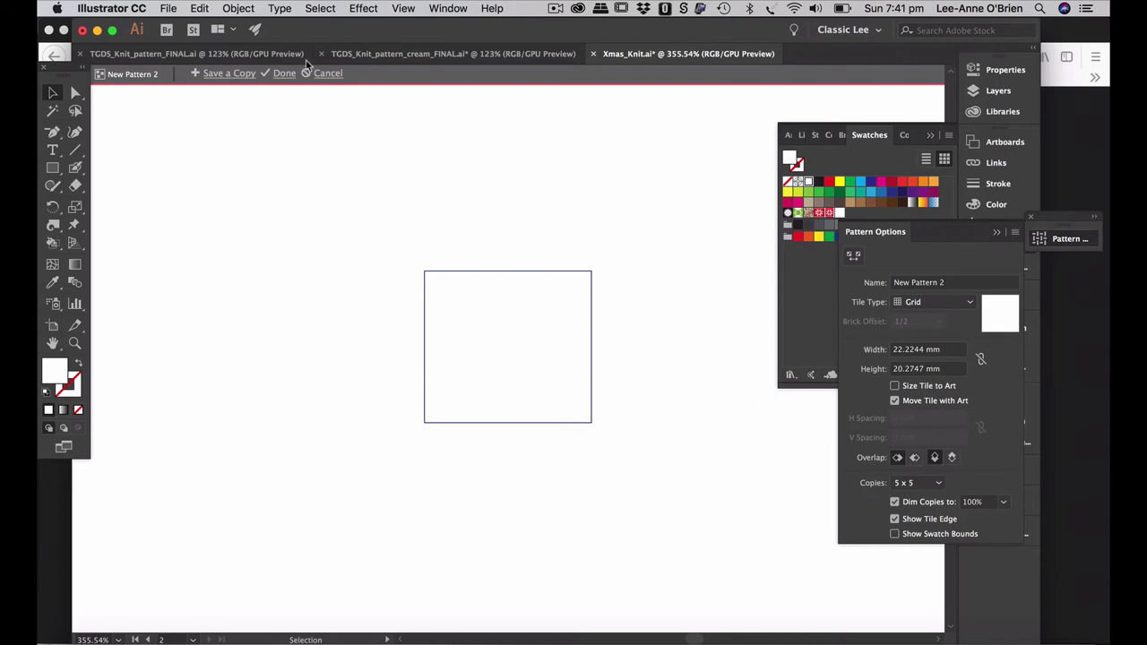
left_click(283, 73)
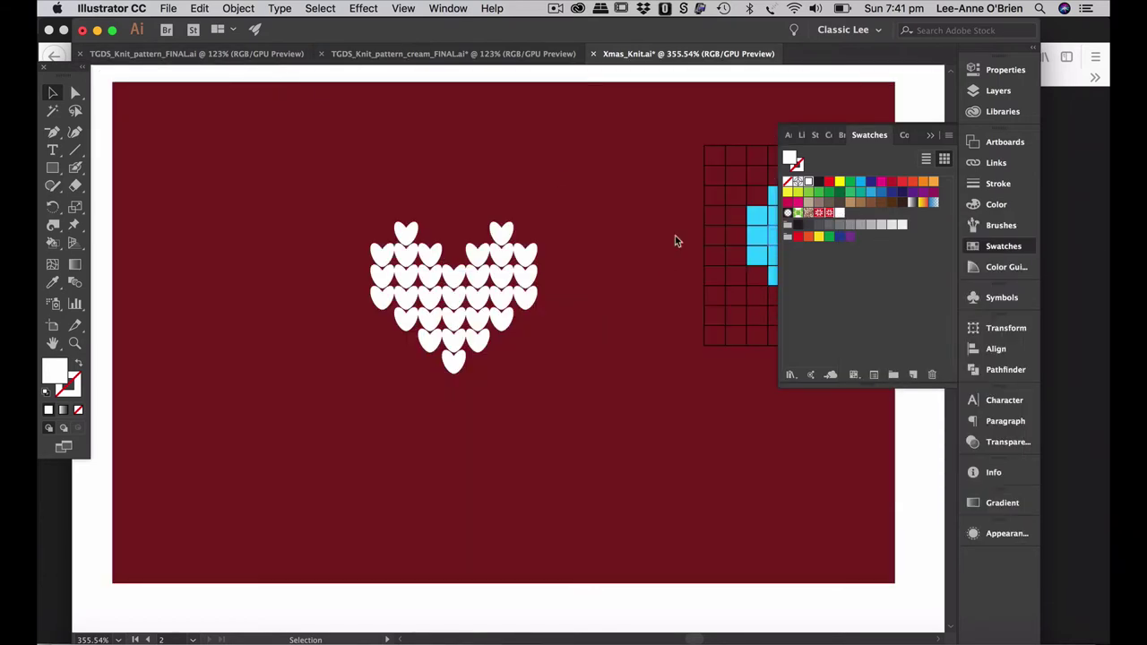
left_click(52, 168)
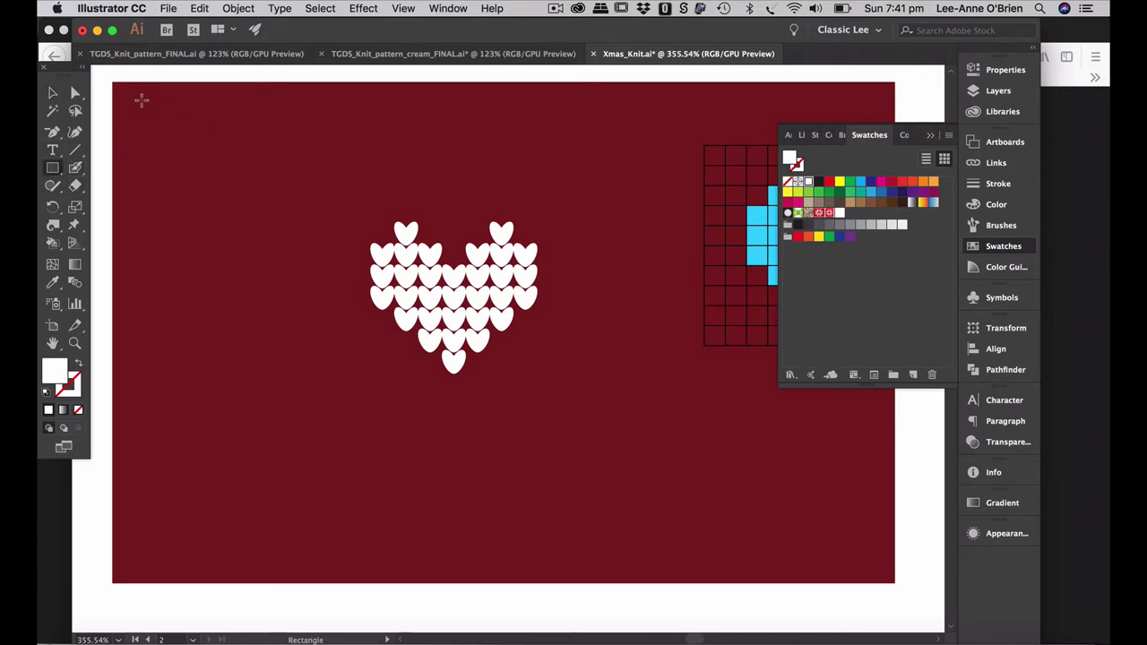
left_click_drag(140, 99, 584, 206)
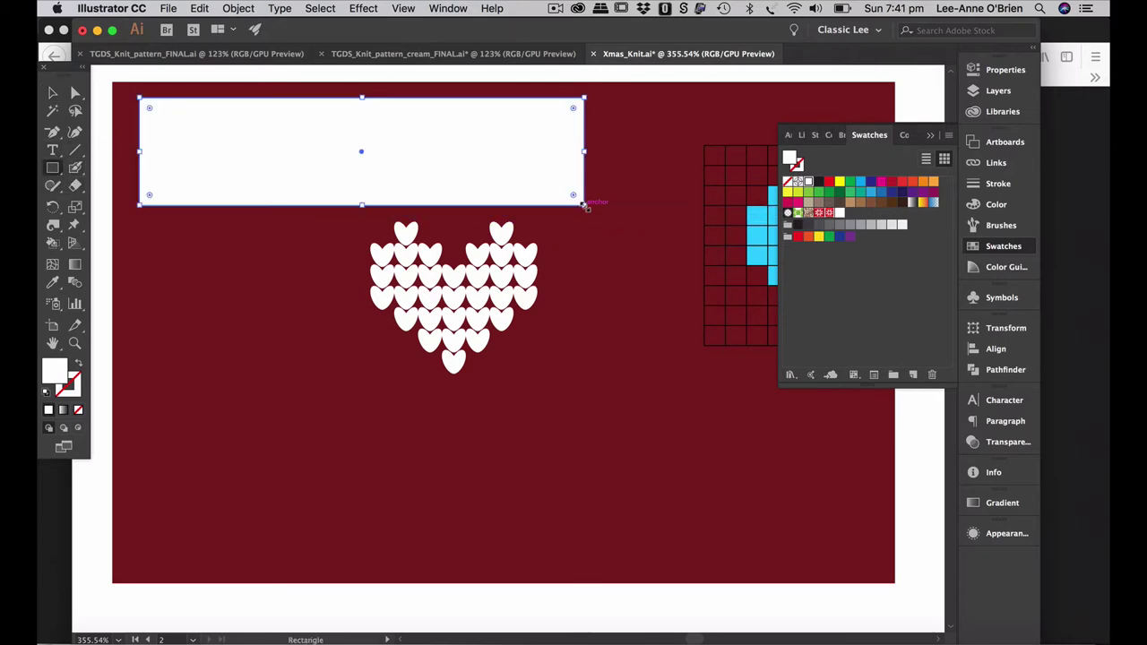
left_click(841, 213)
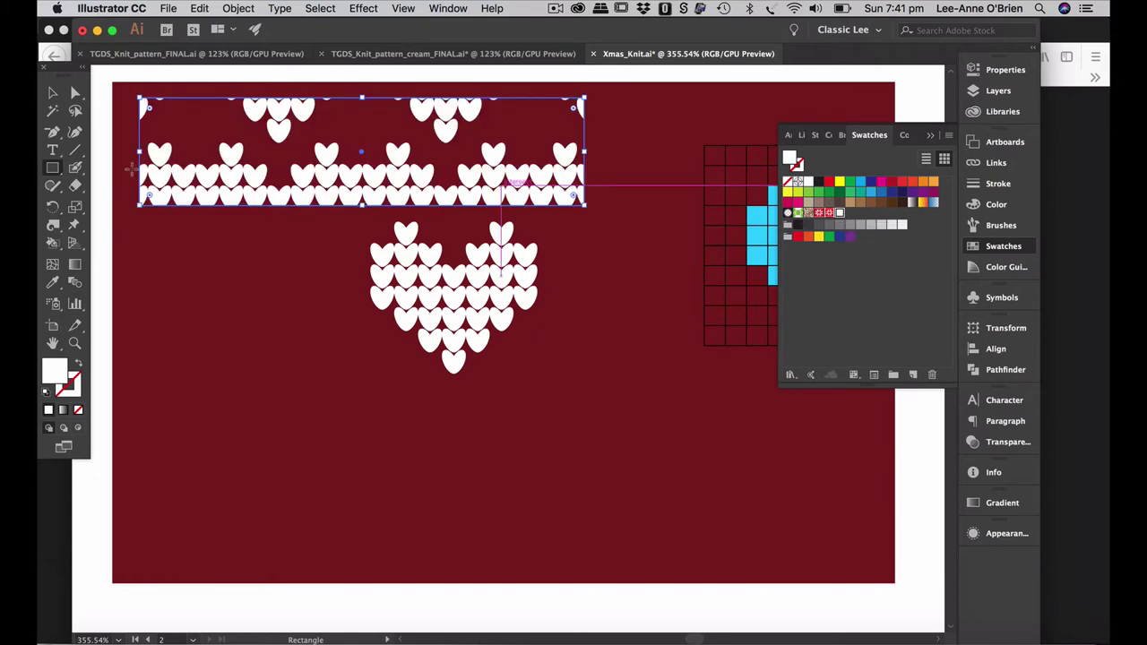
left_click(52, 93)
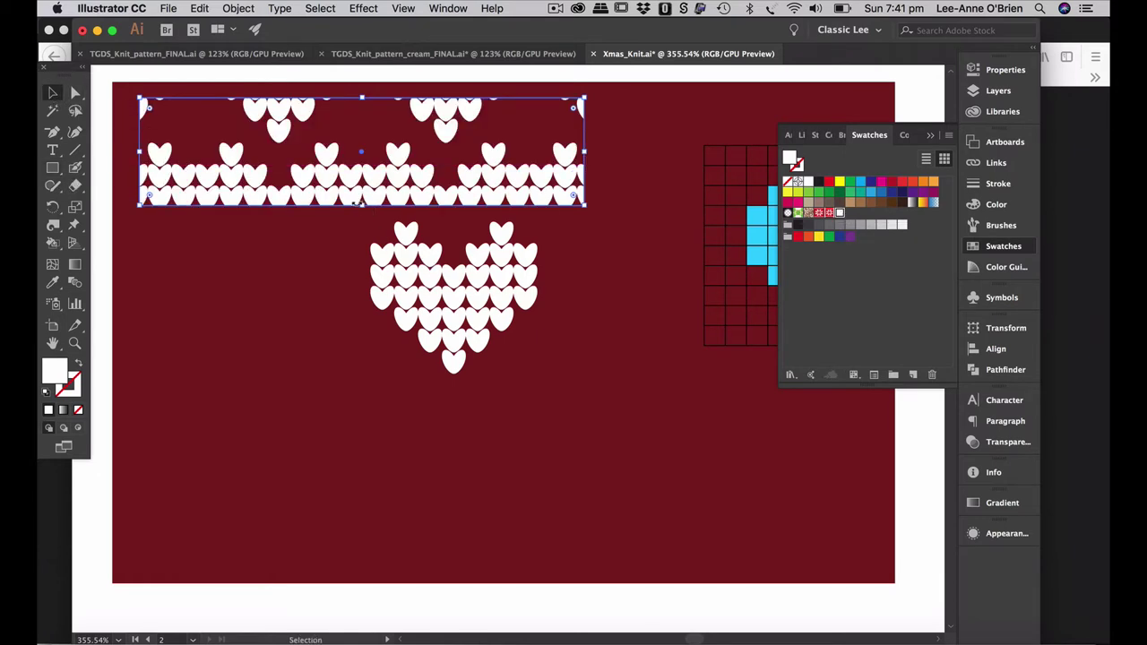
left_click_drag(361, 205, 363, 305)
key("super+z")
key("Delete")
left_click(52, 167)
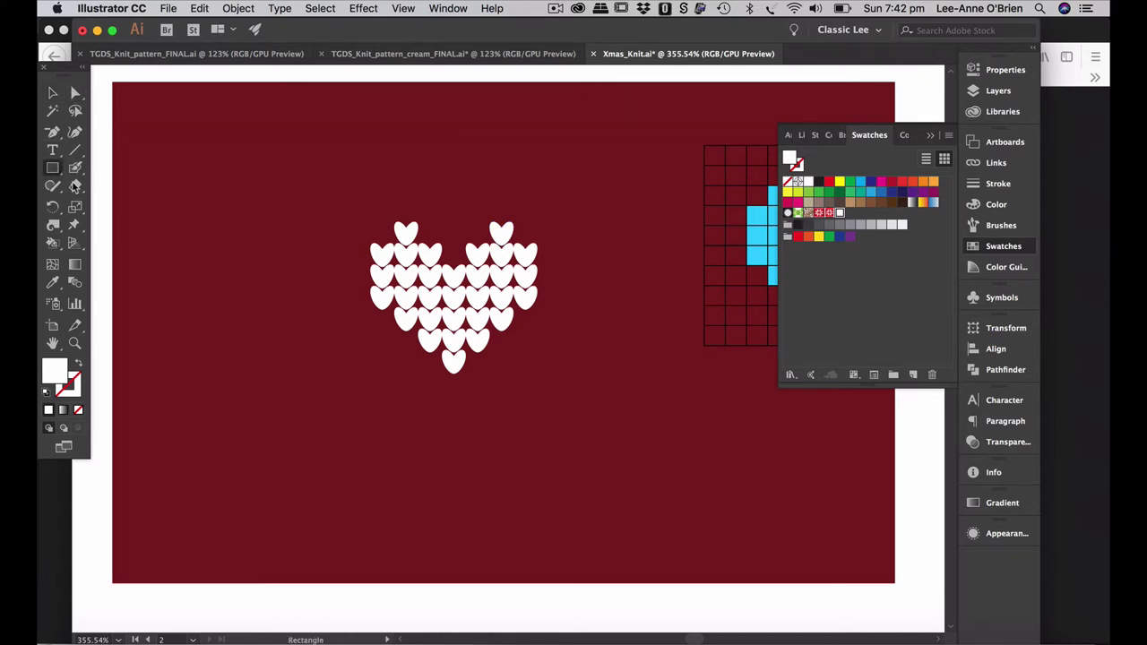
- Draw a heart-pattern rectangle and drag its left anchors inward to trim the block
left_click_drag(194, 356, 678, 576)
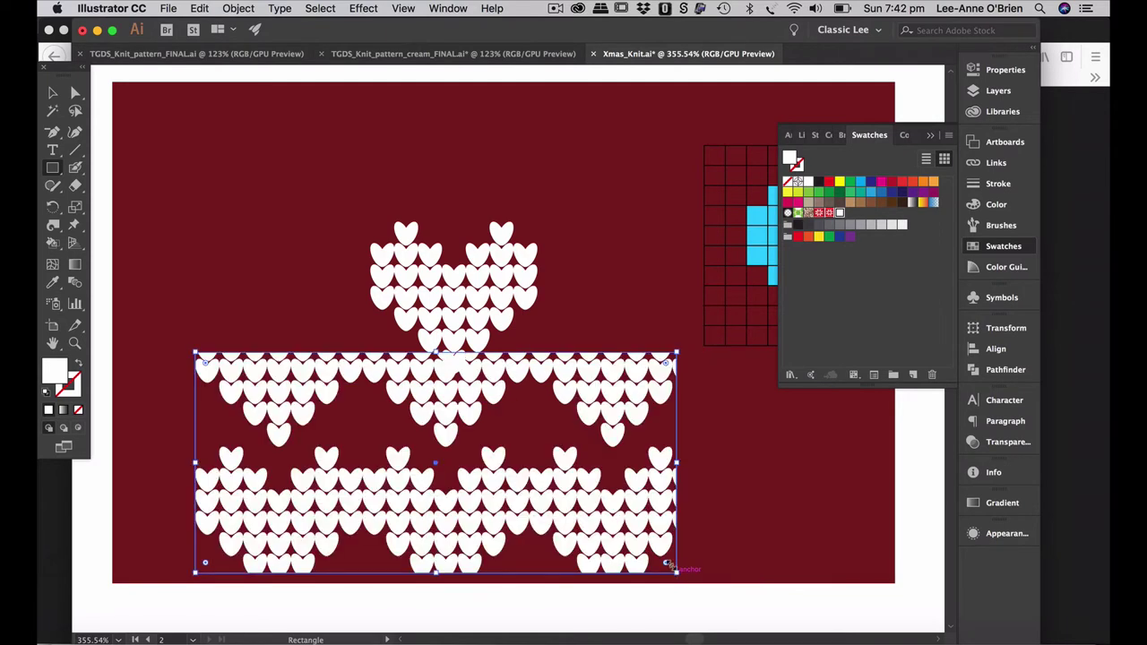
left_click(52, 92)
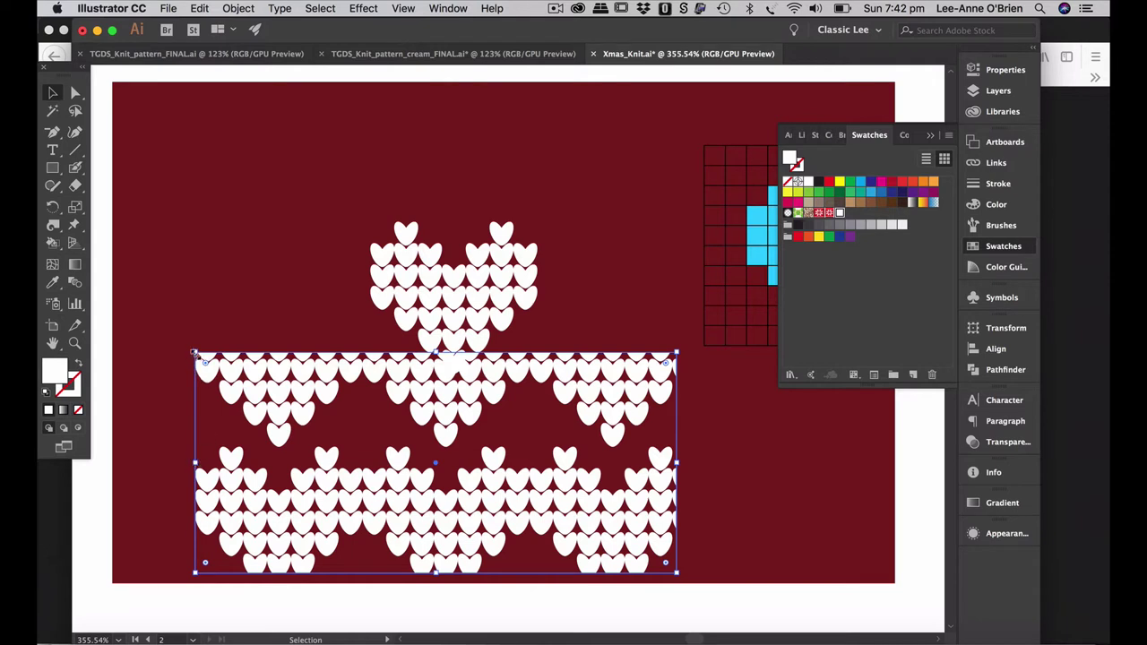
left_click(75, 94)
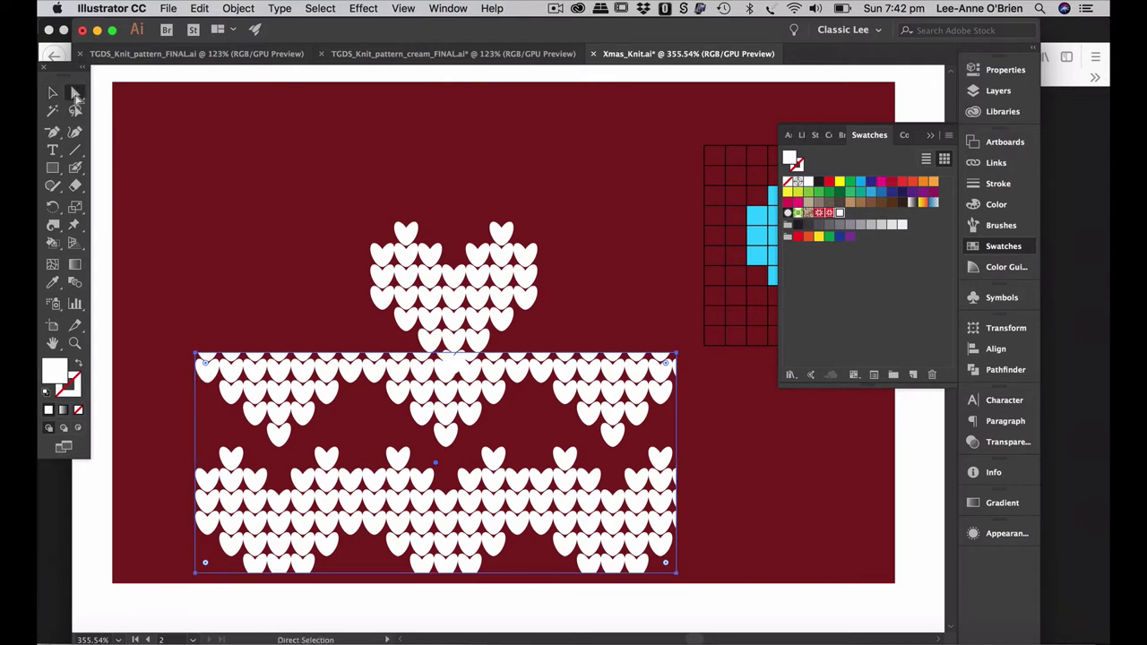
left_click(184, 387)
left_click_drag(196, 356, 196, 356)
left_click_drag(196, 578, 320, 572)
left_click_drag(197, 356, 313, 355)
left_click_drag(320, 573, 348, 571)
left_click_drag(313, 356, 348, 356)
left_click_drag(348, 573, 364, 572)
left_click_drag(348, 356, 357, 354)
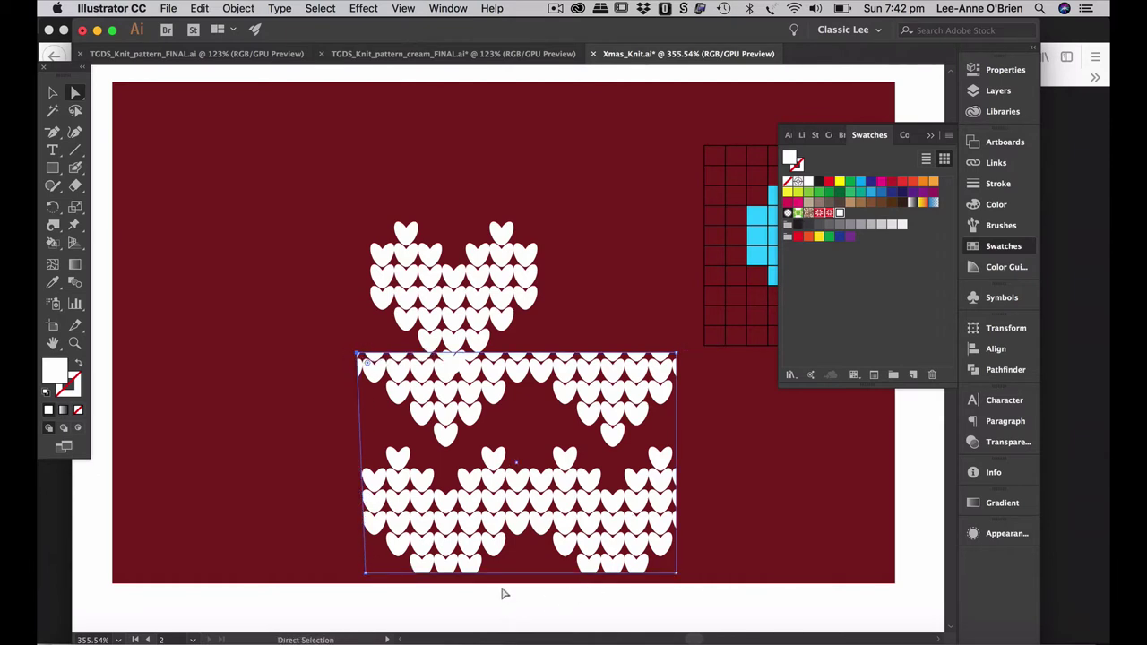
- Lower the block's bottom edge by 2.38 mm and view at 100%
left_click(677, 572)
left_click_drag(365, 572, 366, 596)
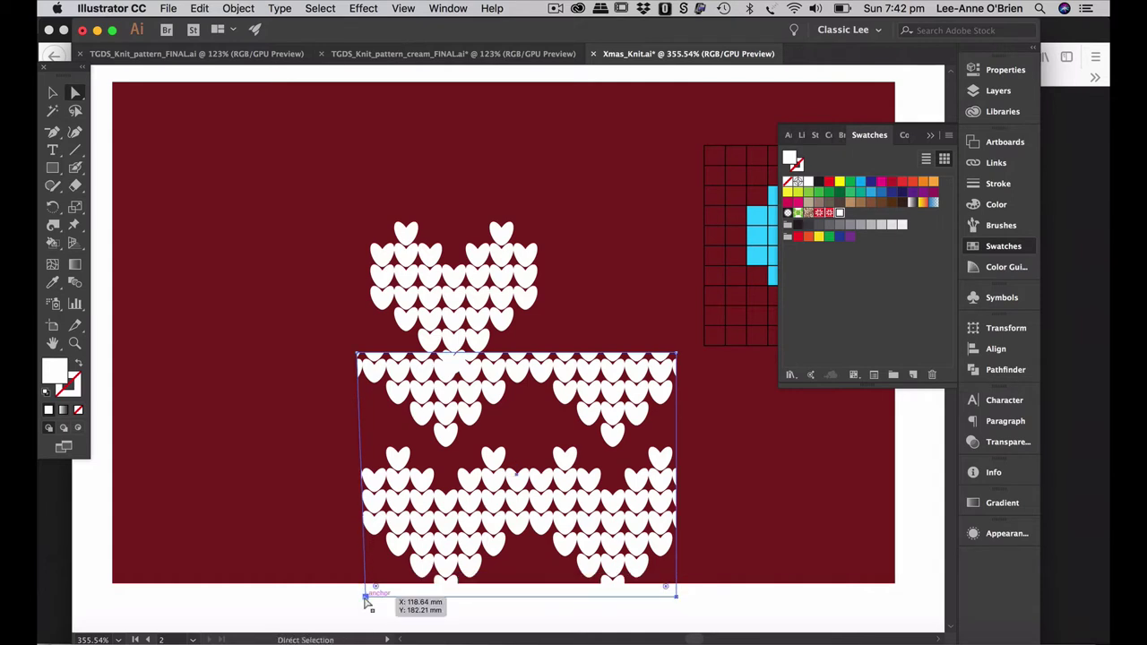
left_click(53, 94)
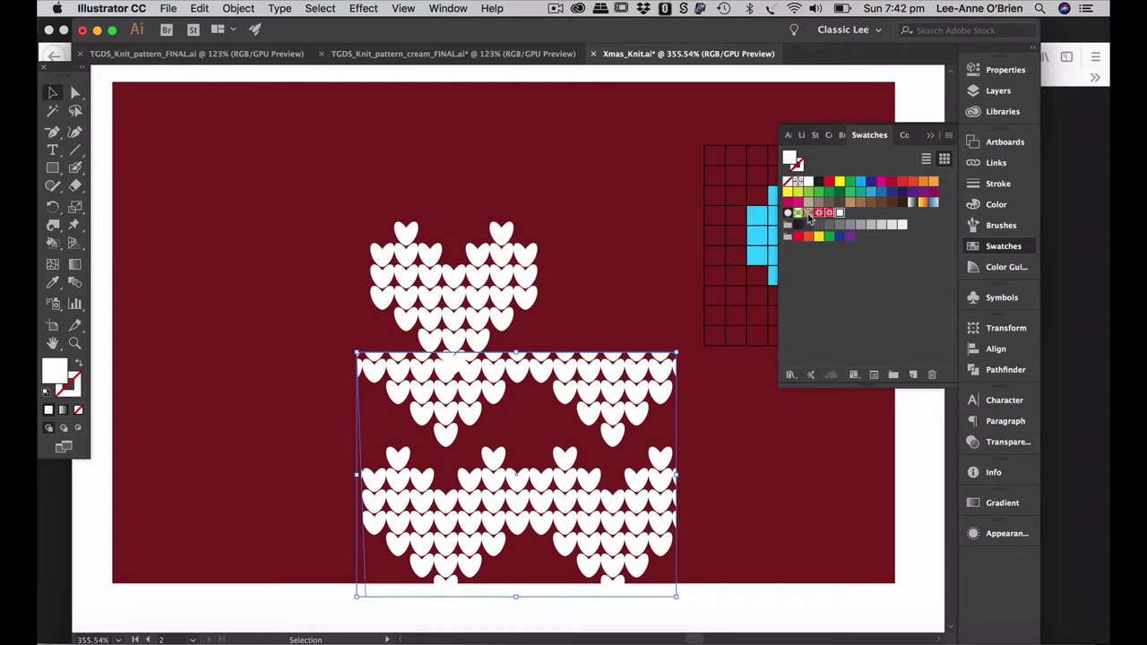
key("super+1")
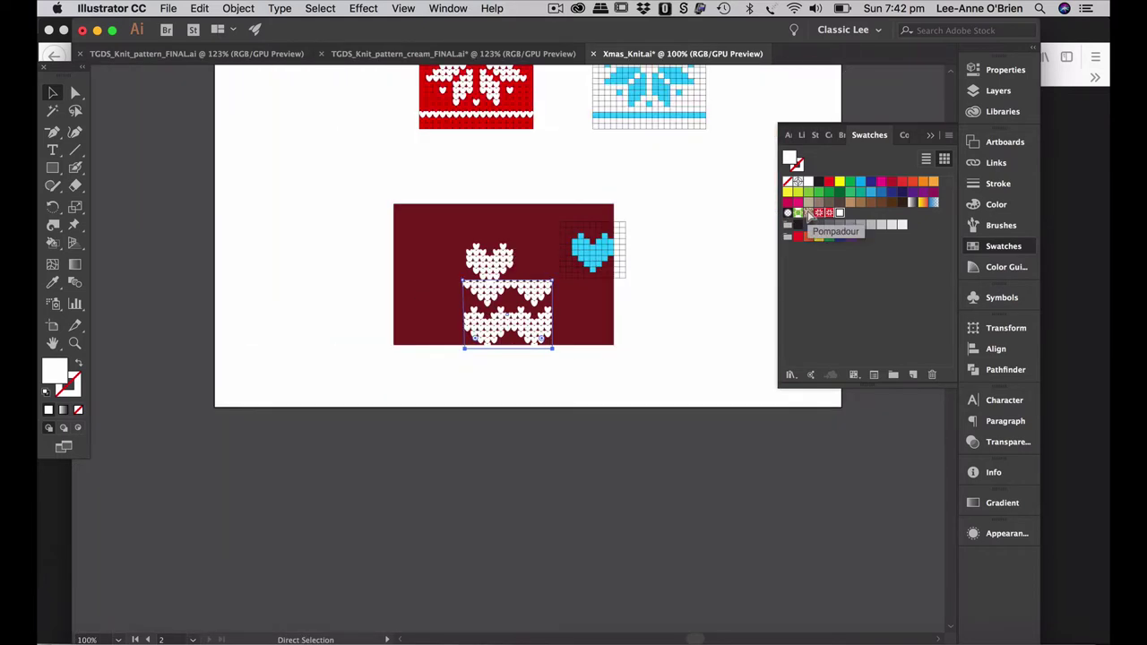
- Pan to the red artboard and draw a wide band rectangle from its top-left corner
scroll(487, 238, "left", 10)
scroll(486, 237, "up", 3)
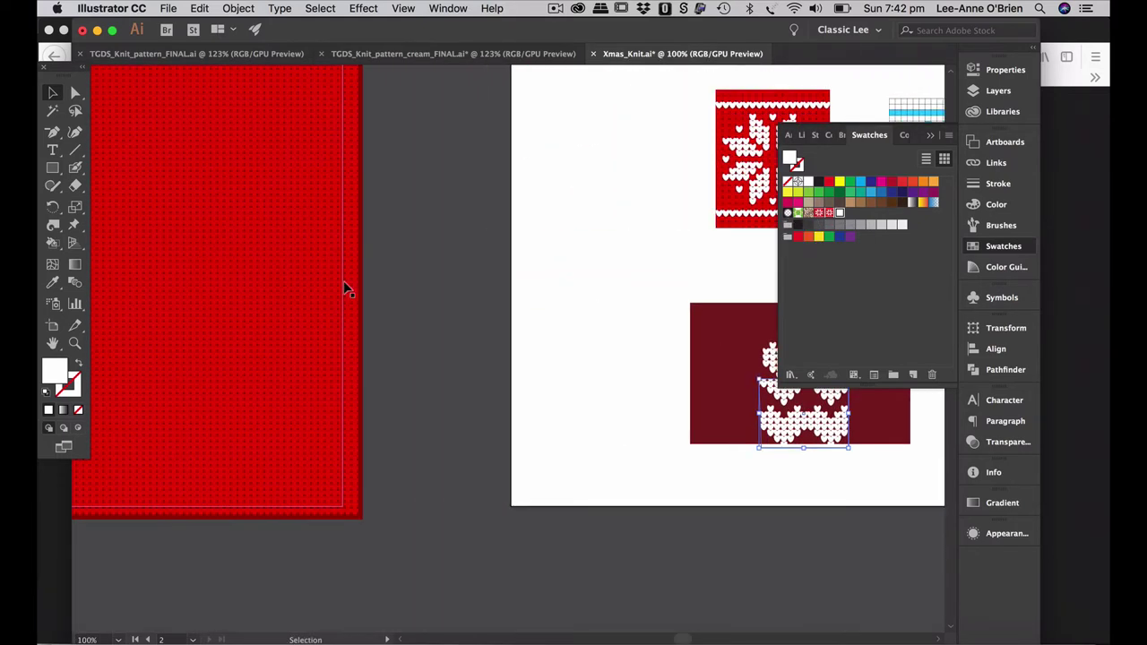
scroll(343, 281, "left", 10)
scroll(344, 280, "up", 3)
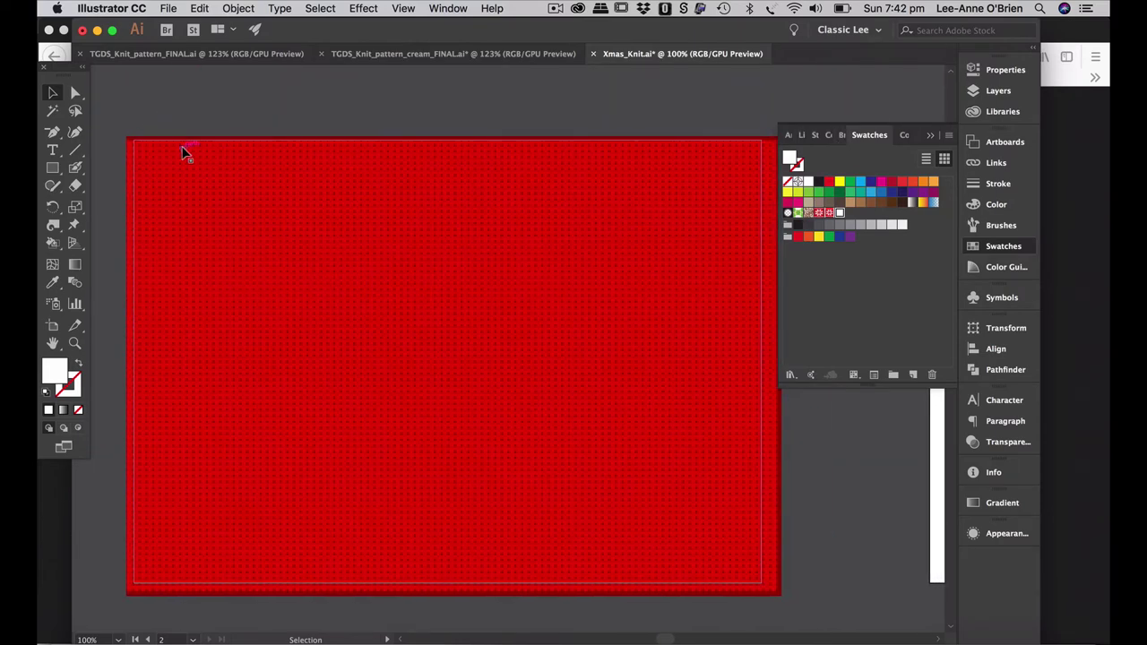
left_click(52, 168)
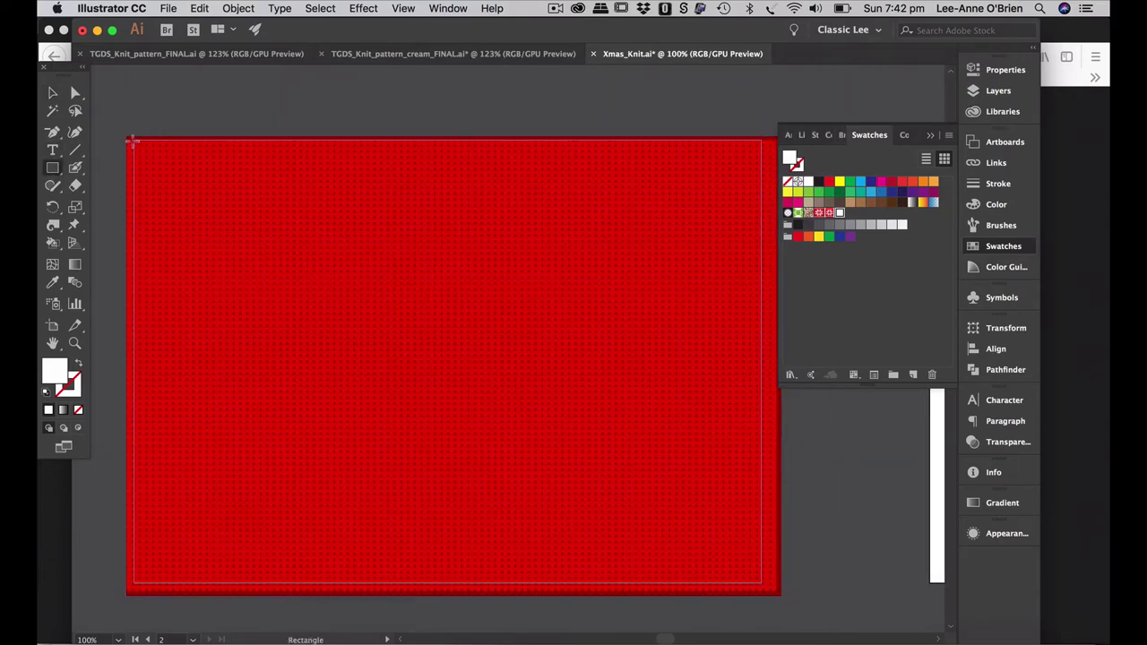
left_click_drag(132, 140, 762, 257)
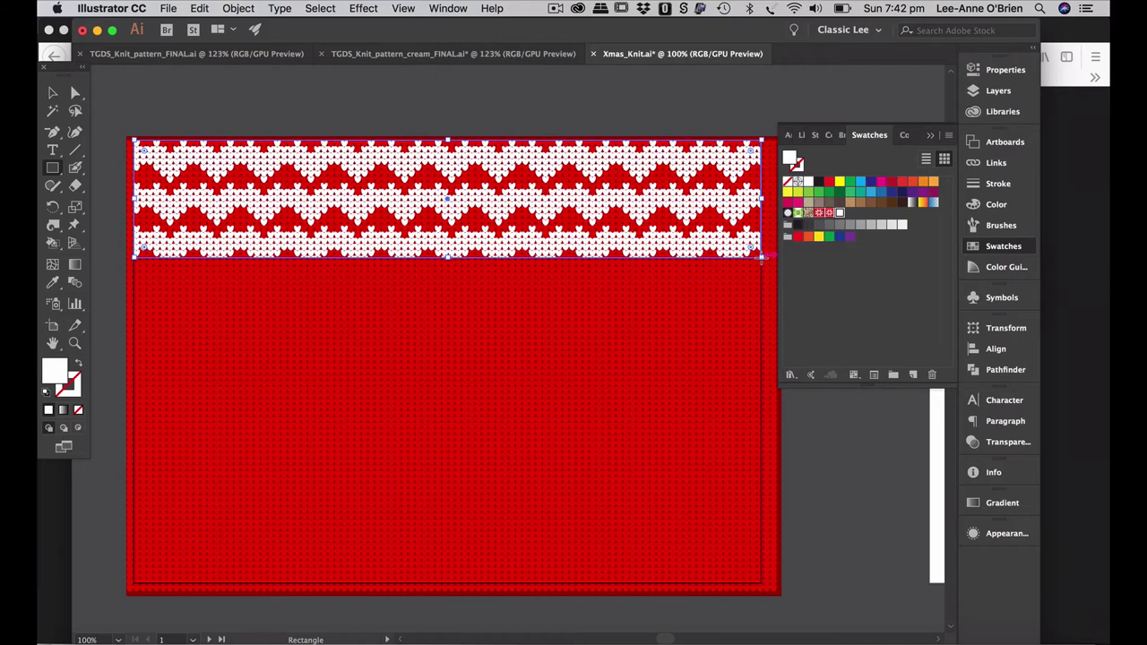
- Fill the top band with the snowflake knit pattern and drag its bottom edge slightly down
left_click(829, 214)
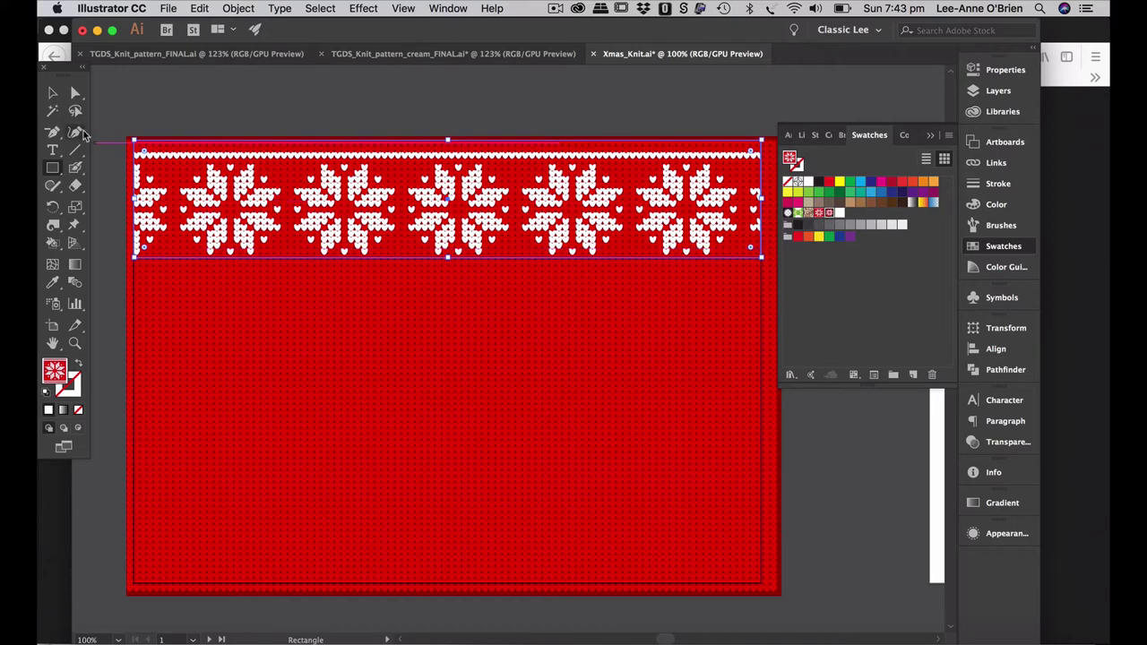
left_click(52, 92)
left_click(280, 255)
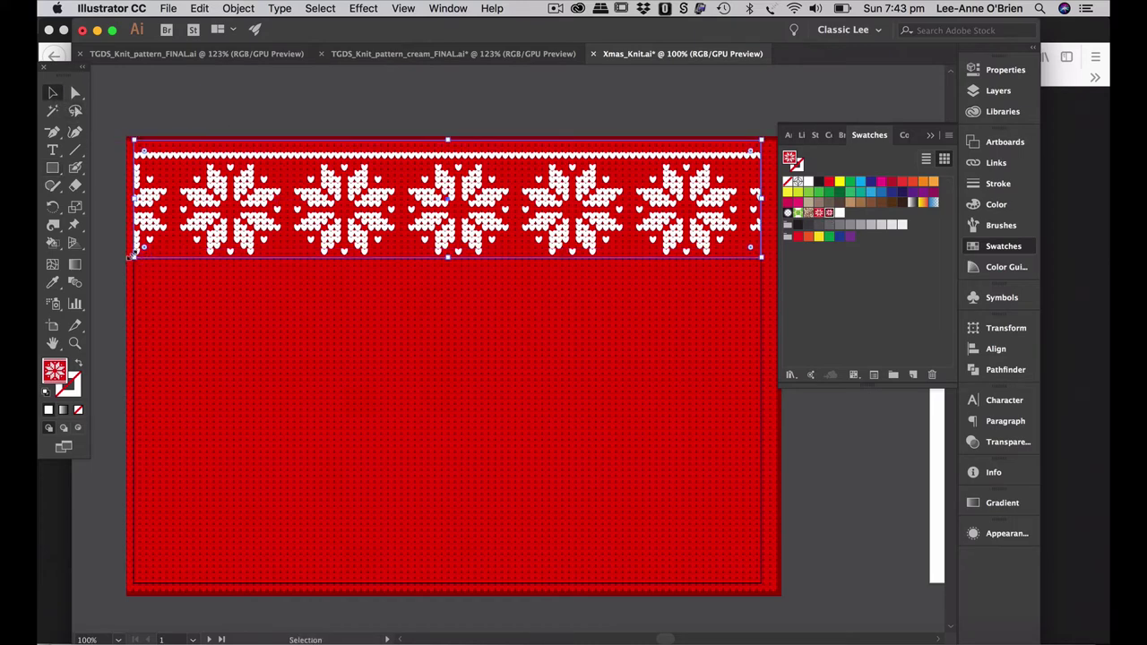
left_click(75, 93)
left_click(135, 257)
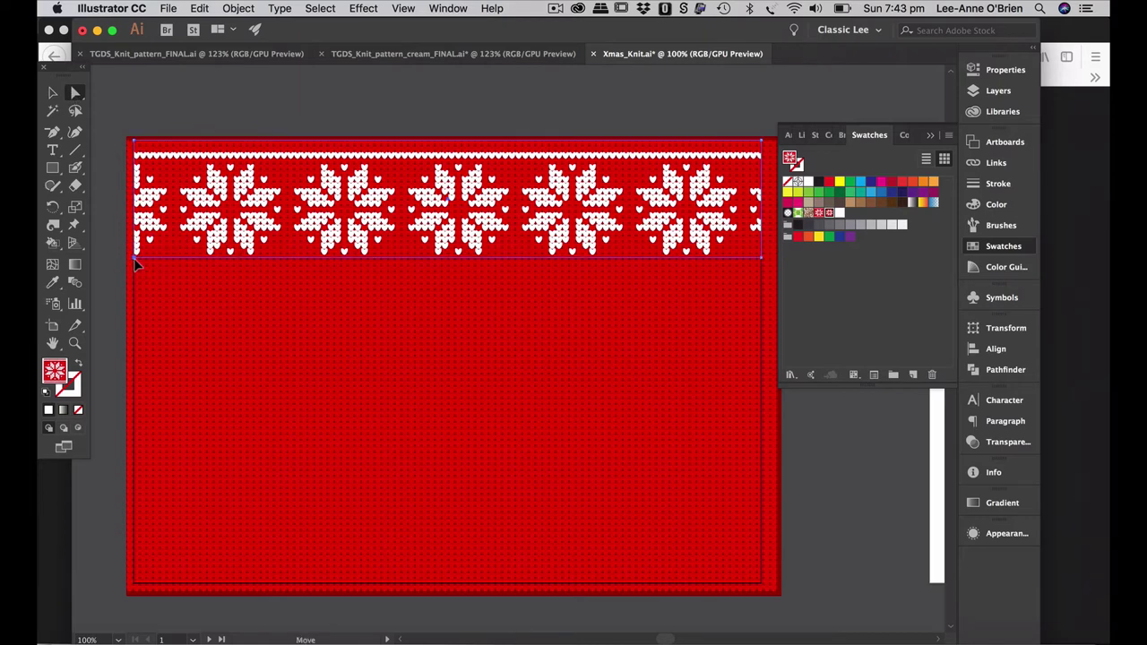
left_click(760, 258, "shift")
left_click_drag(761, 261, 761, 266)
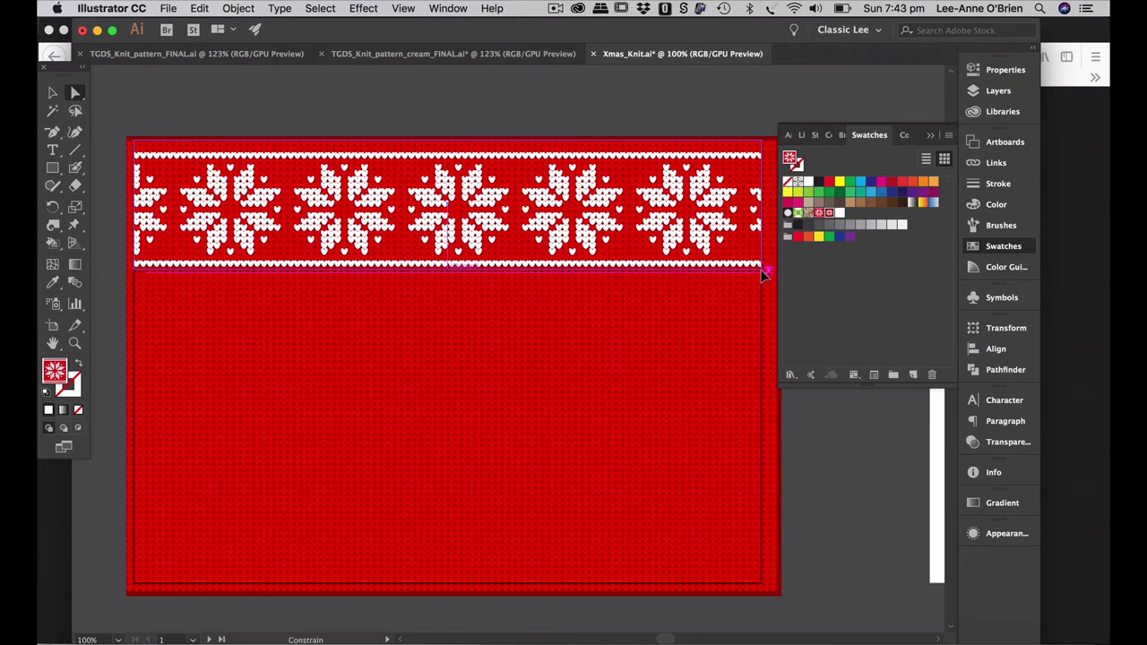
left_click(828, 467)
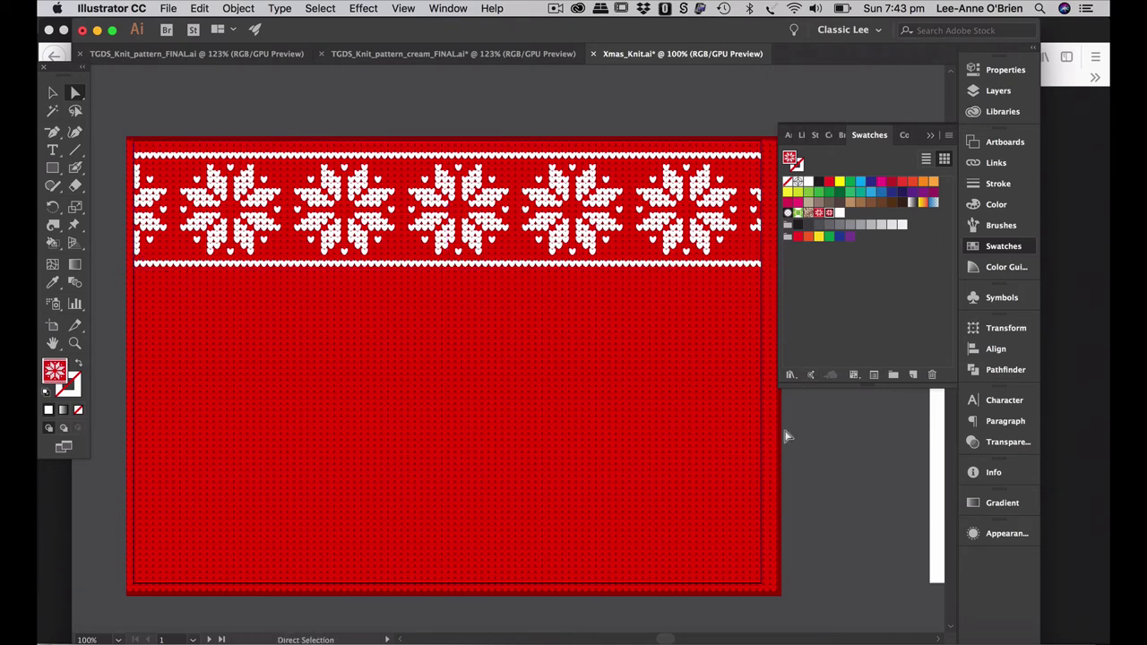
left_click(51, 95)
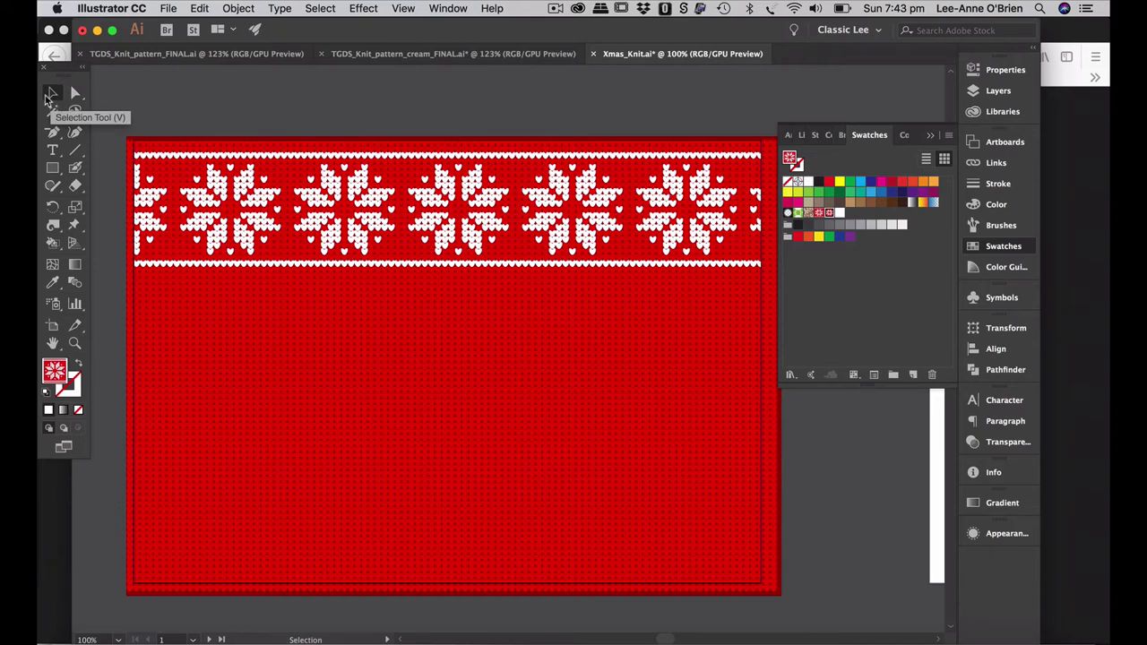
- Save the card and pan toward the other artboards
key("super+s")
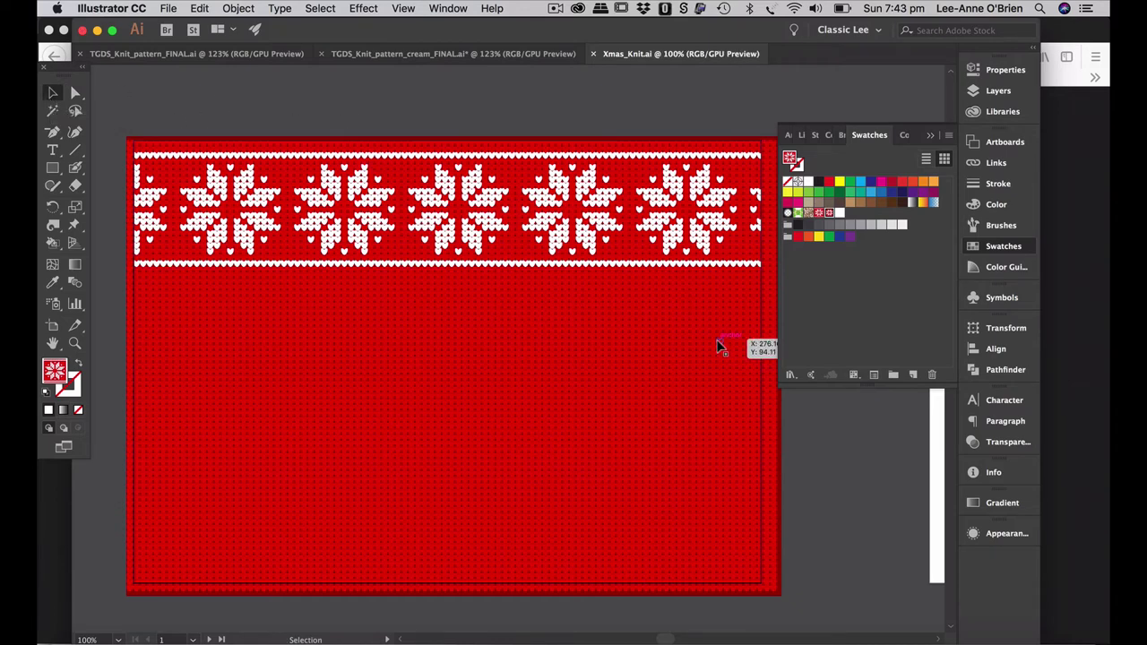
key("space")
left_click_drag(744, 440, 714, 400)
scroll(555, 428, "right", 10)
key("super+space")
- Select the red snowflake knit artwork and zoom in on its bottom row
left_click(627, 381)
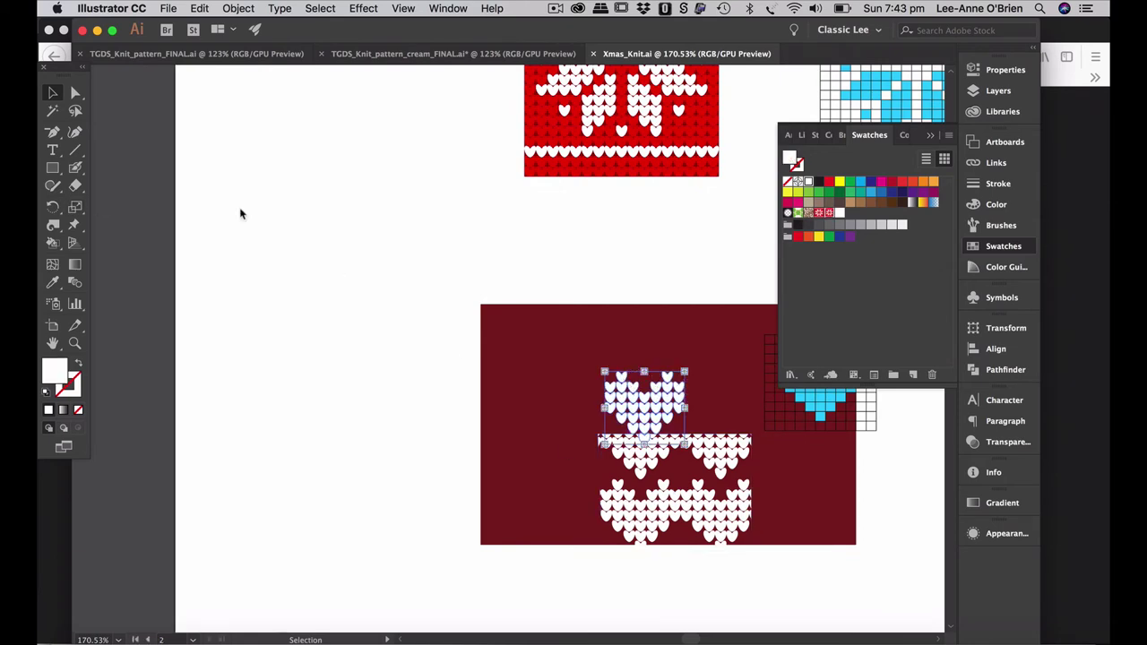
left_click(541, 192)
left_click_drag(540, 192, 509, 346)
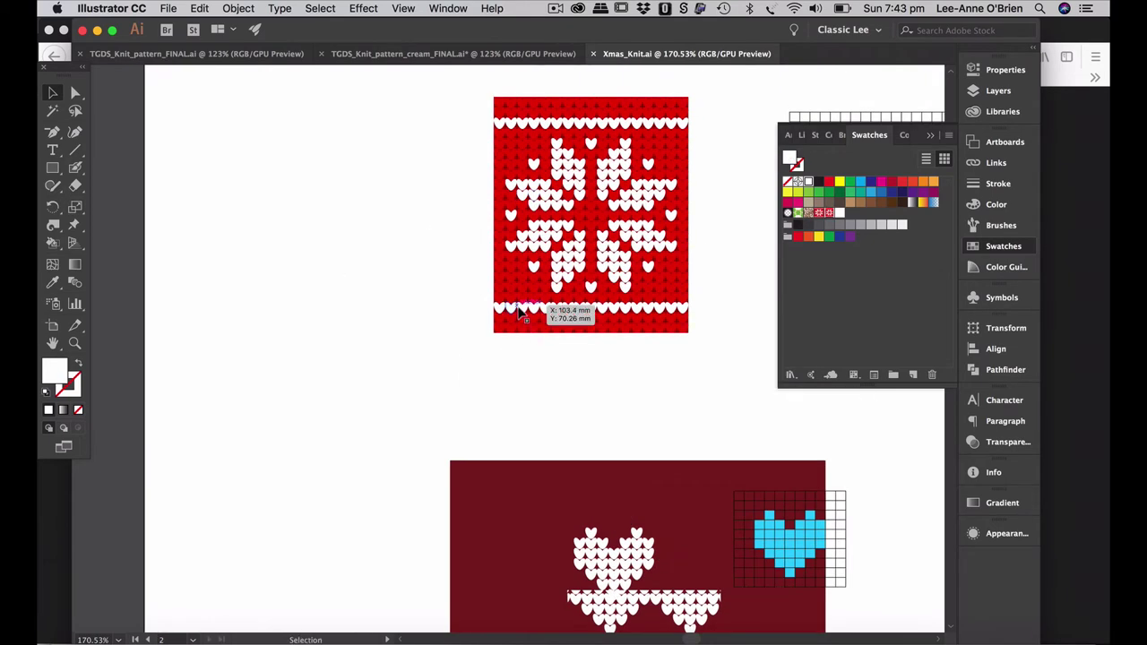
left_click(524, 312)
key("super+shift+g")
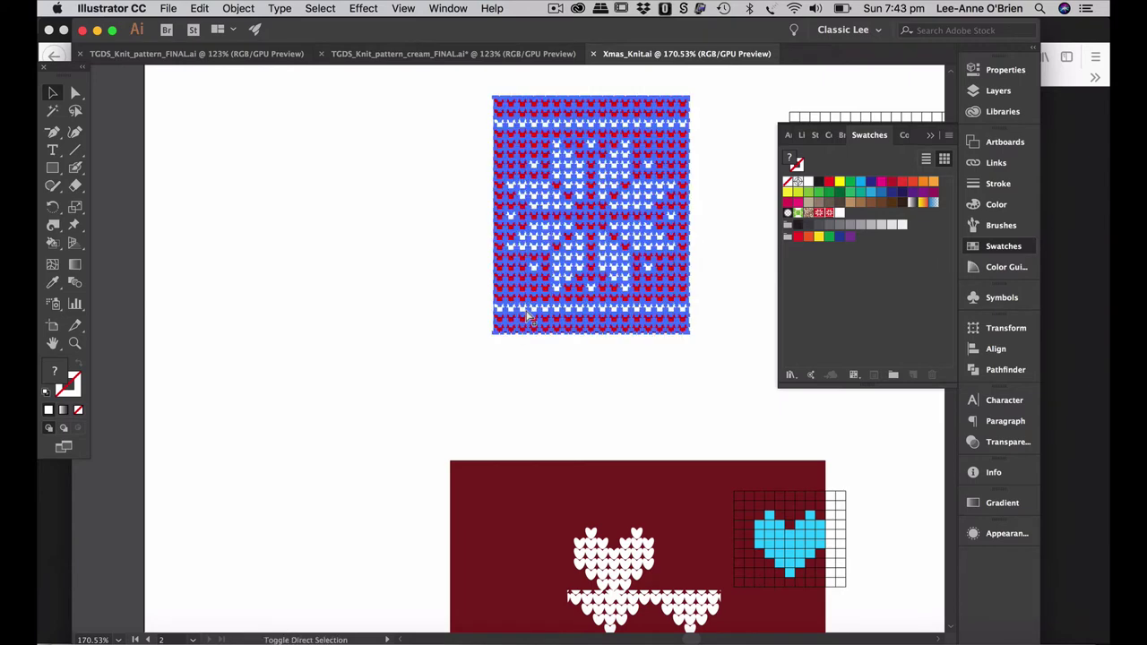
left_click(567, 362)
scroll(538, 334, "up", 3)
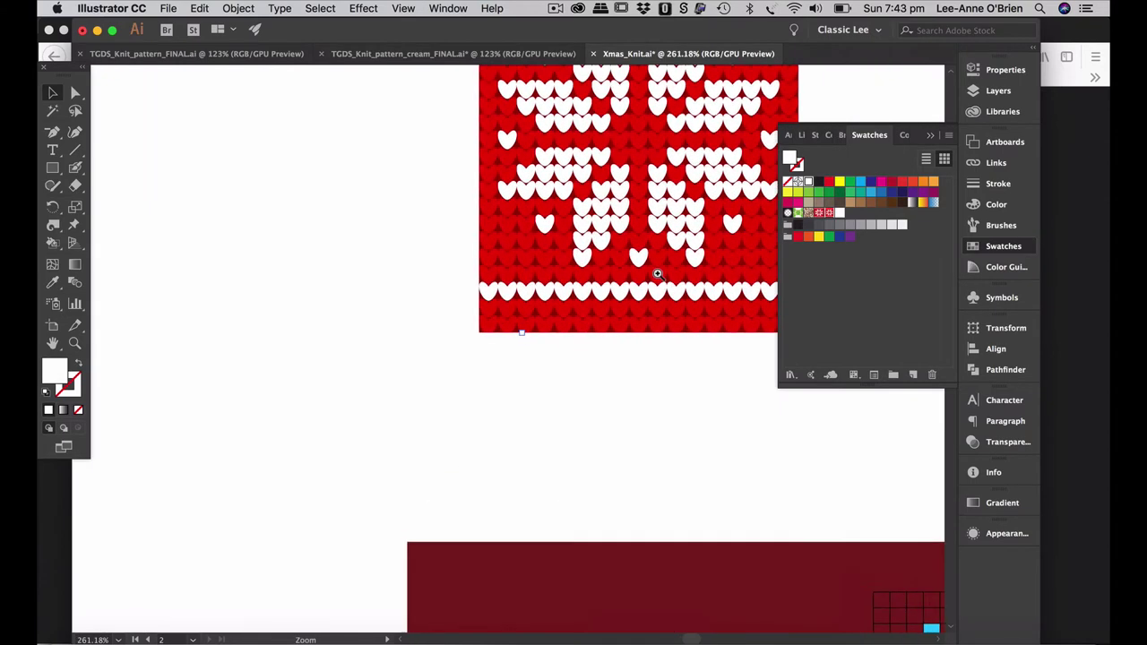
- Option-drag a copy of one bottom-row white heart down, then show the Brushes panel
left_click(75, 92)
left_click(555, 268)
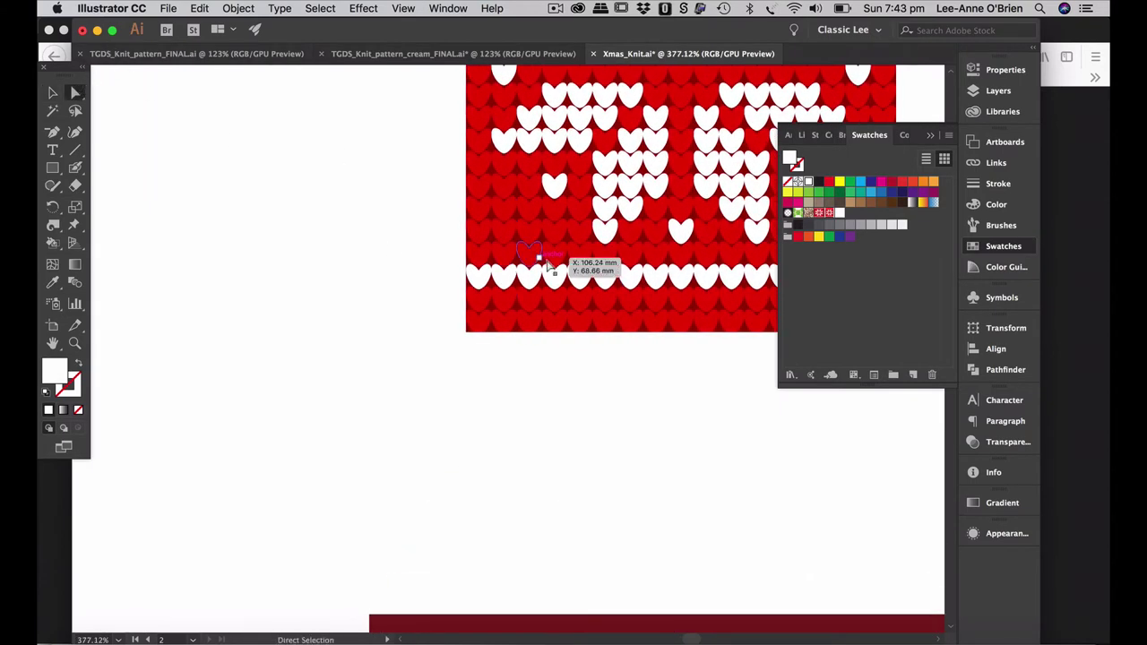
left_click_drag(556, 278, 535, 492)
left_click(612, 367)
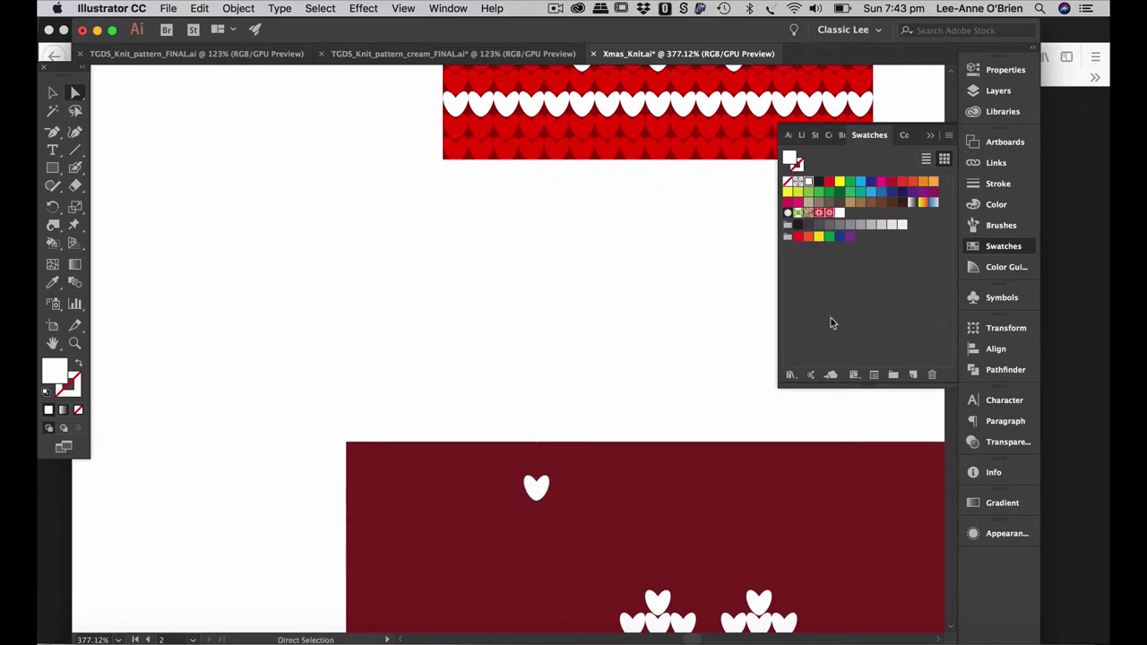
left_click(974, 227)
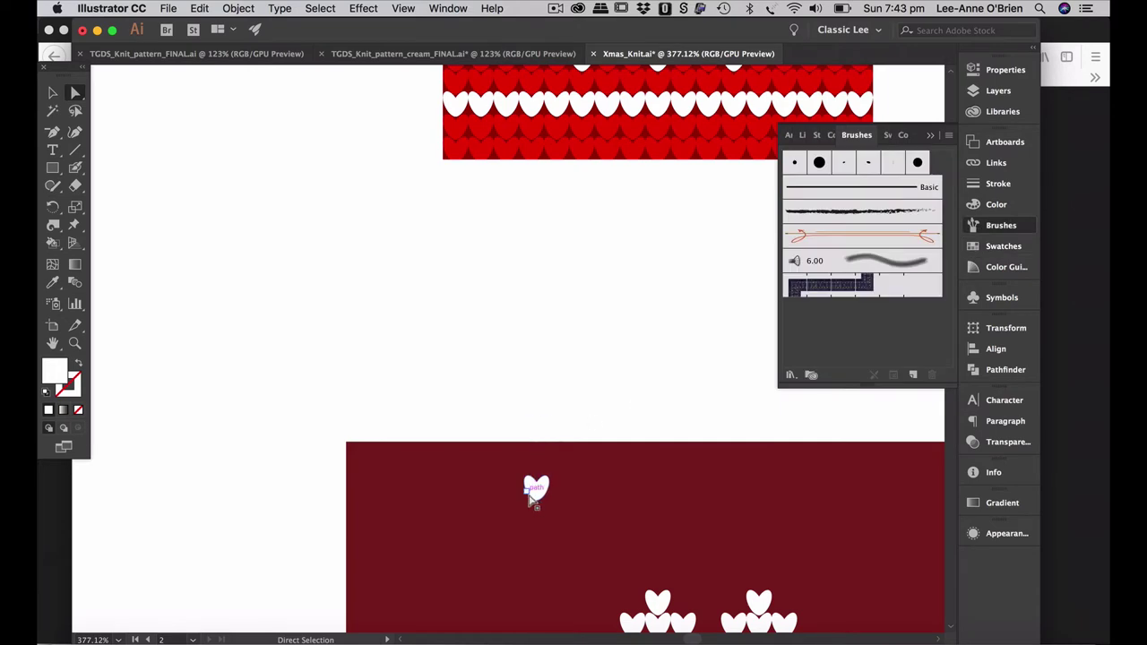
- Make a new art brush from the single white knit heart
left_click_drag(536, 492, 834, 323)
left_click(499, 375)
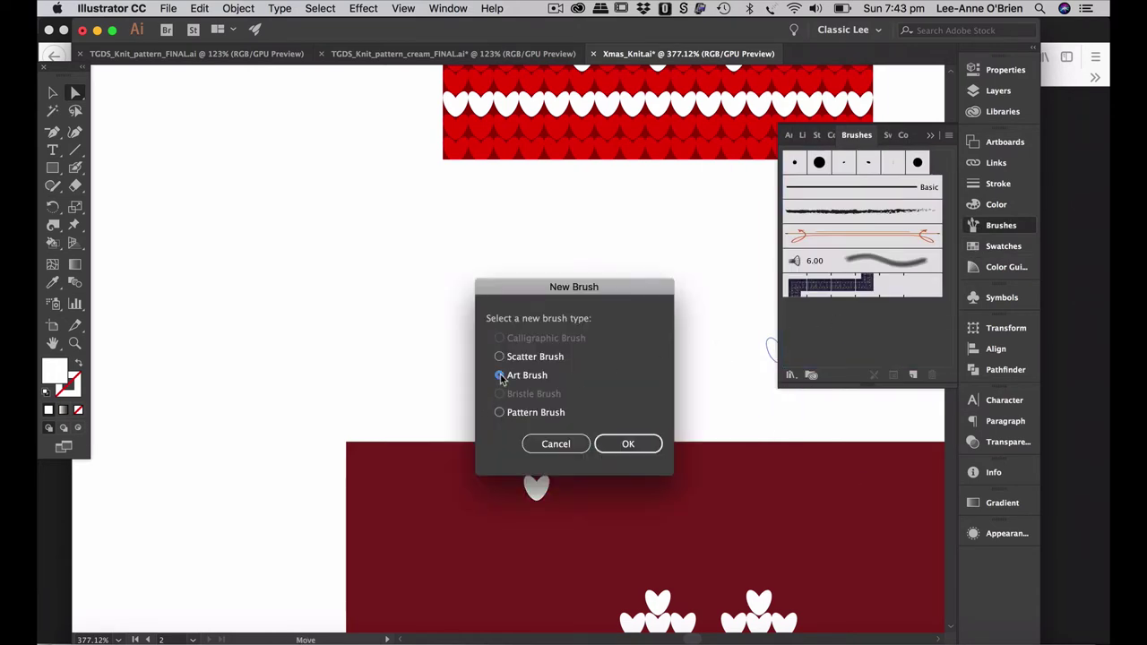
left_click(628, 443)
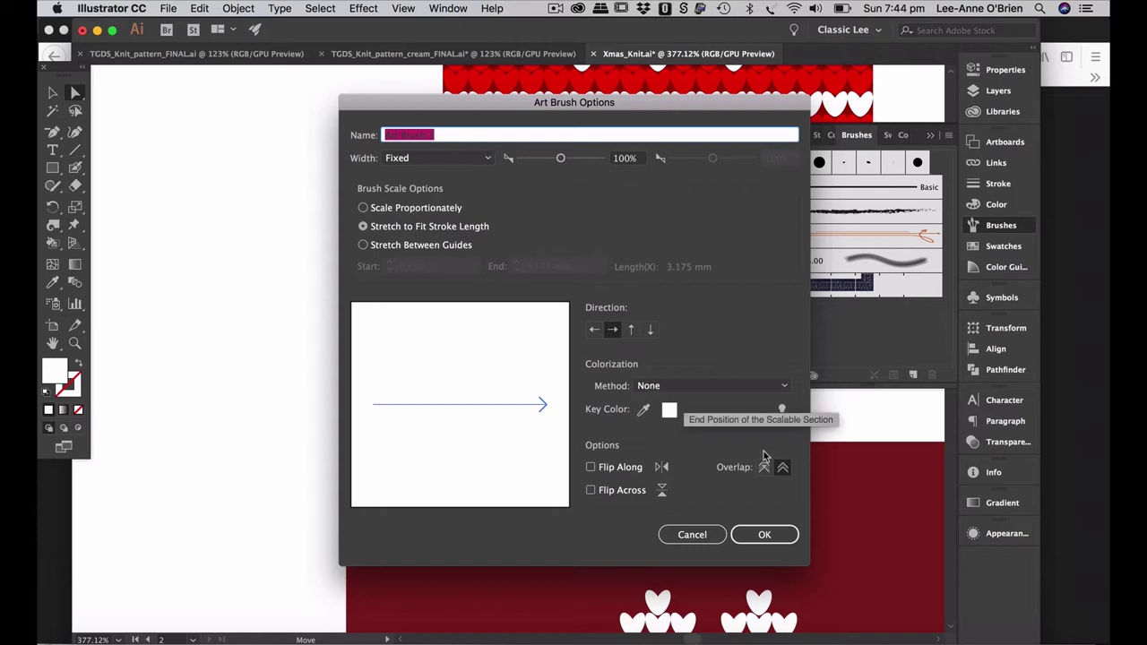
left_click(764, 535)
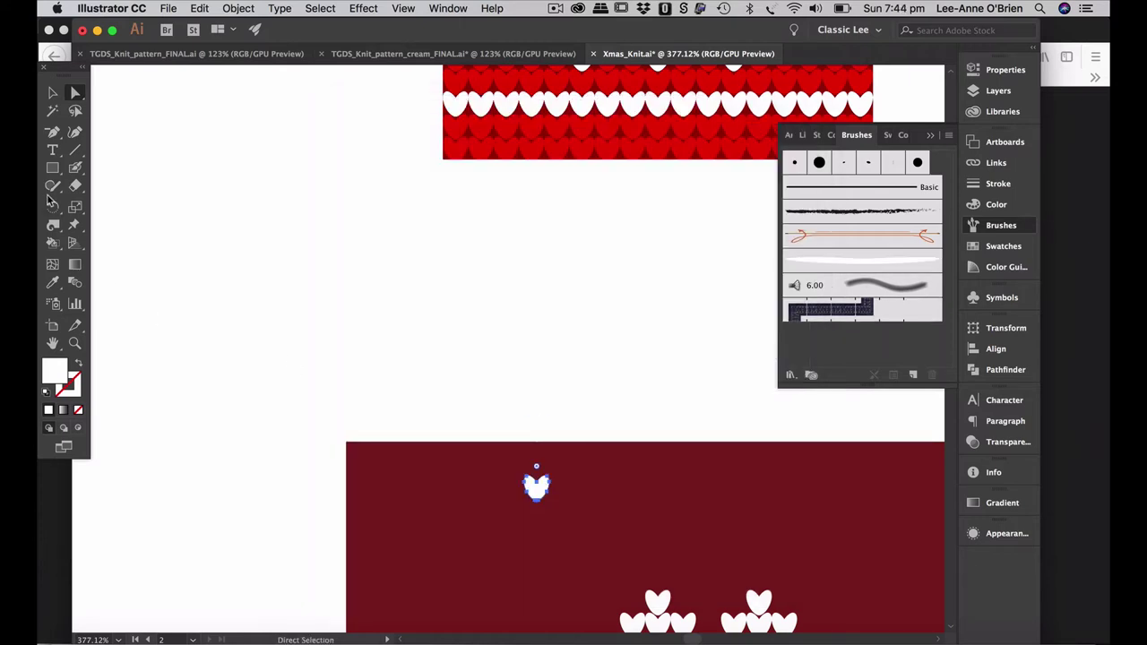
- Draw a horizontal line, apply the heart brush, then undo it
left_click(75, 149)
left_click_drag(613, 478, 891, 477)
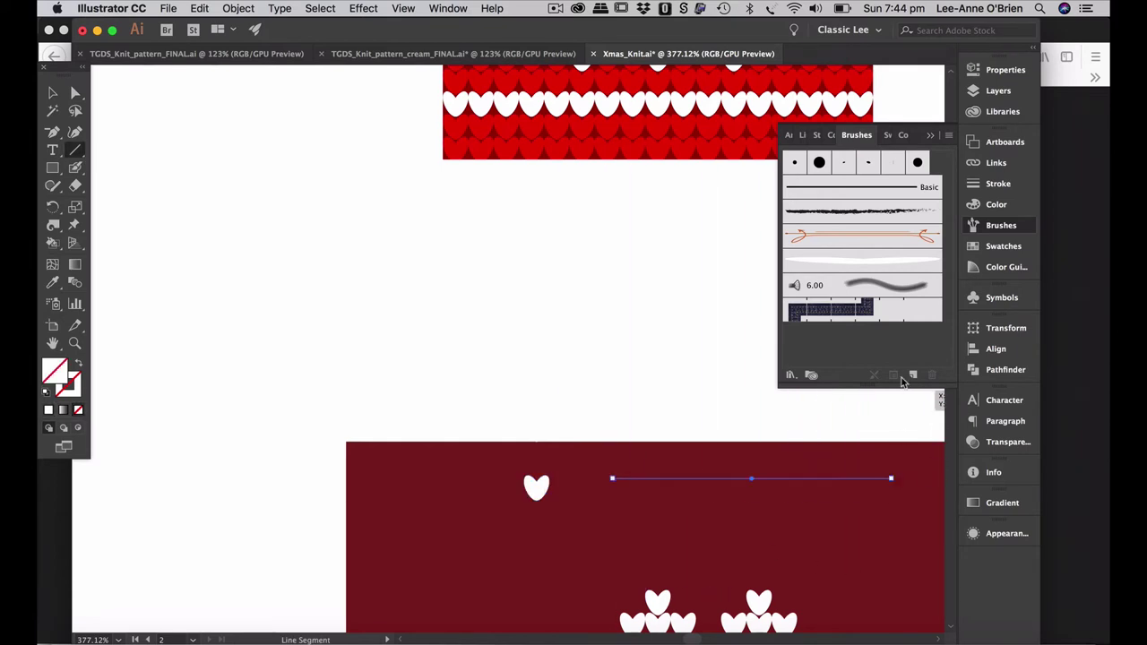
left_click(865, 260)
key("super+z")
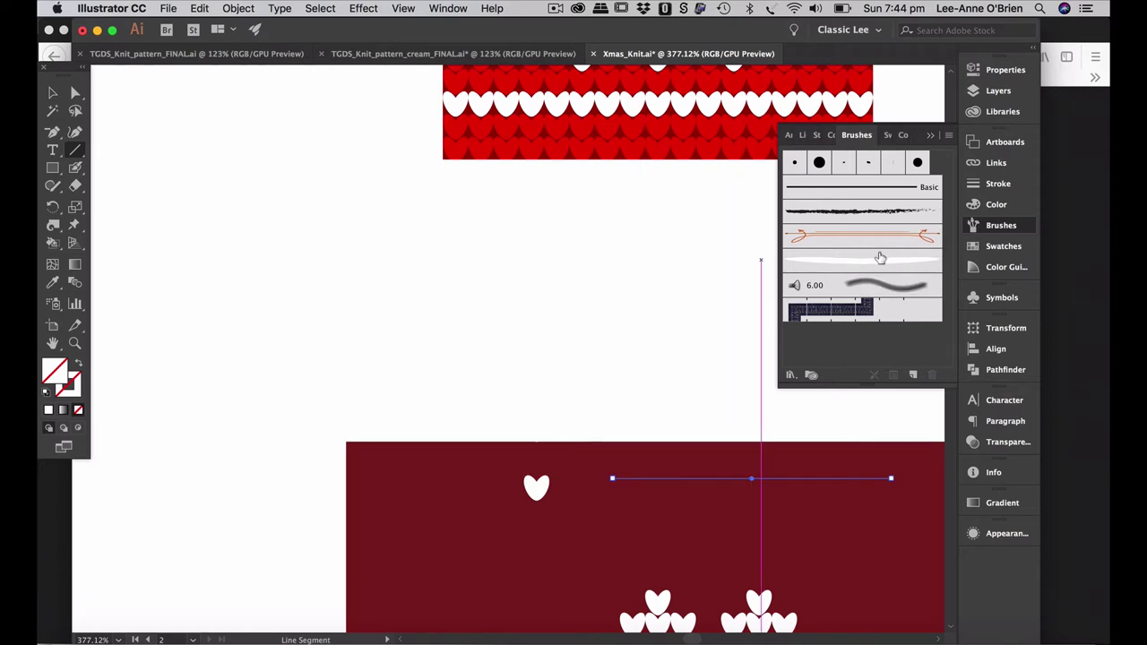
- Set the heart art brush to scale proportionately and confirm the change
double_click(880, 258)
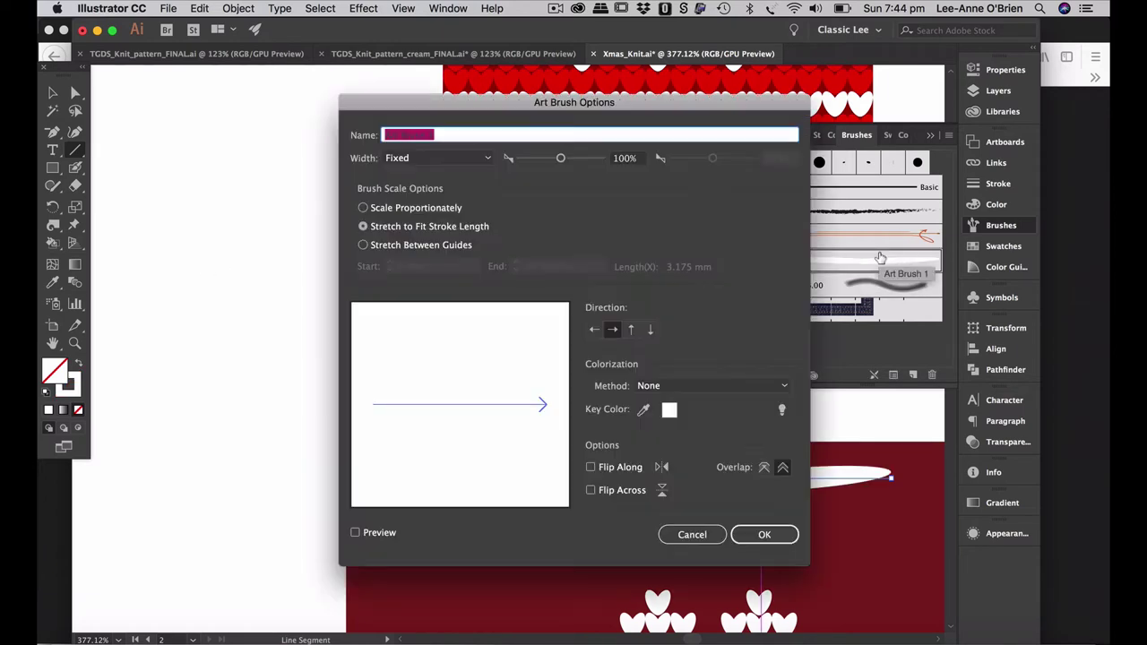
left_click(364, 209)
left_click(765, 533)
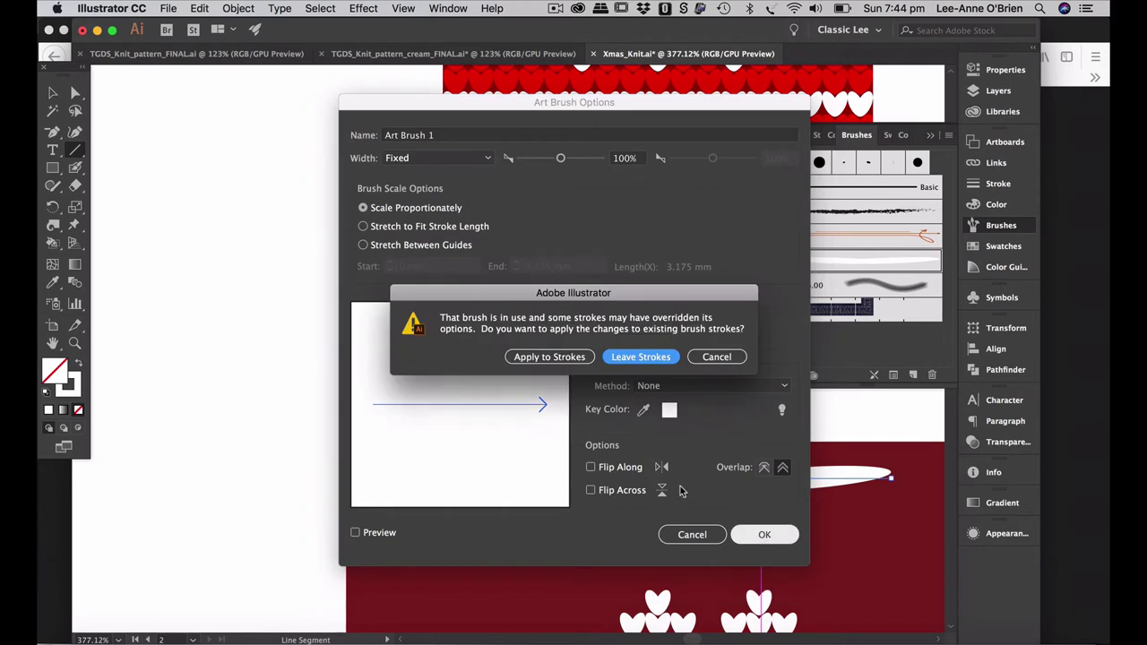
left_click(625, 361)
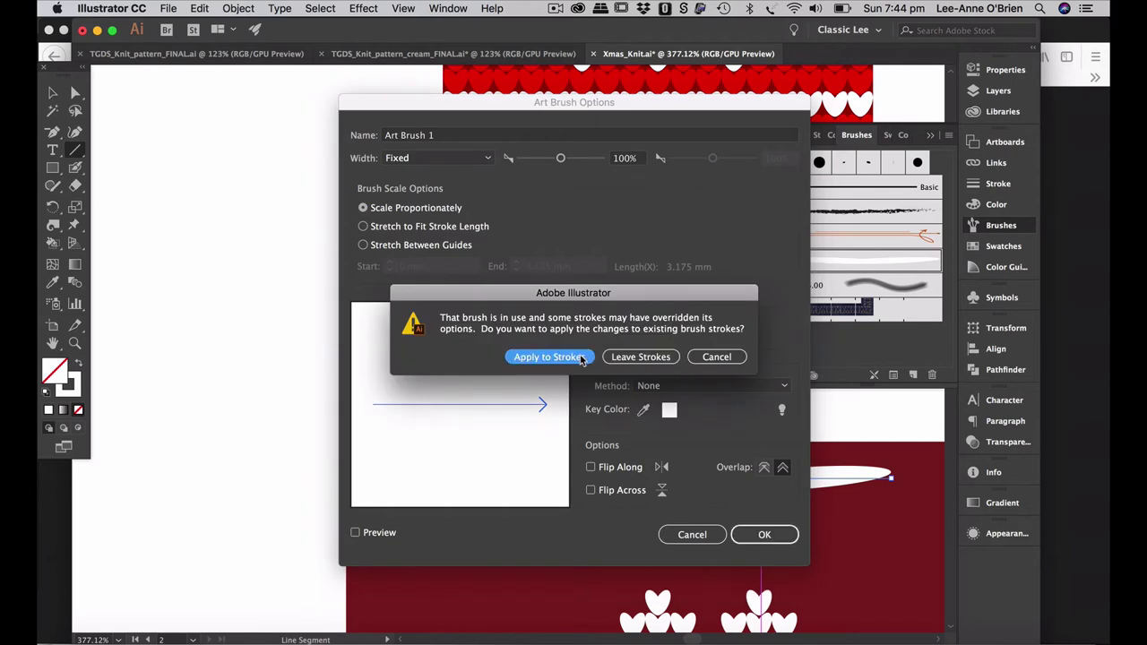
- Draw a test line with the heart brush, then delete that test stroke
left_click_drag(430, 557, 578, 558)
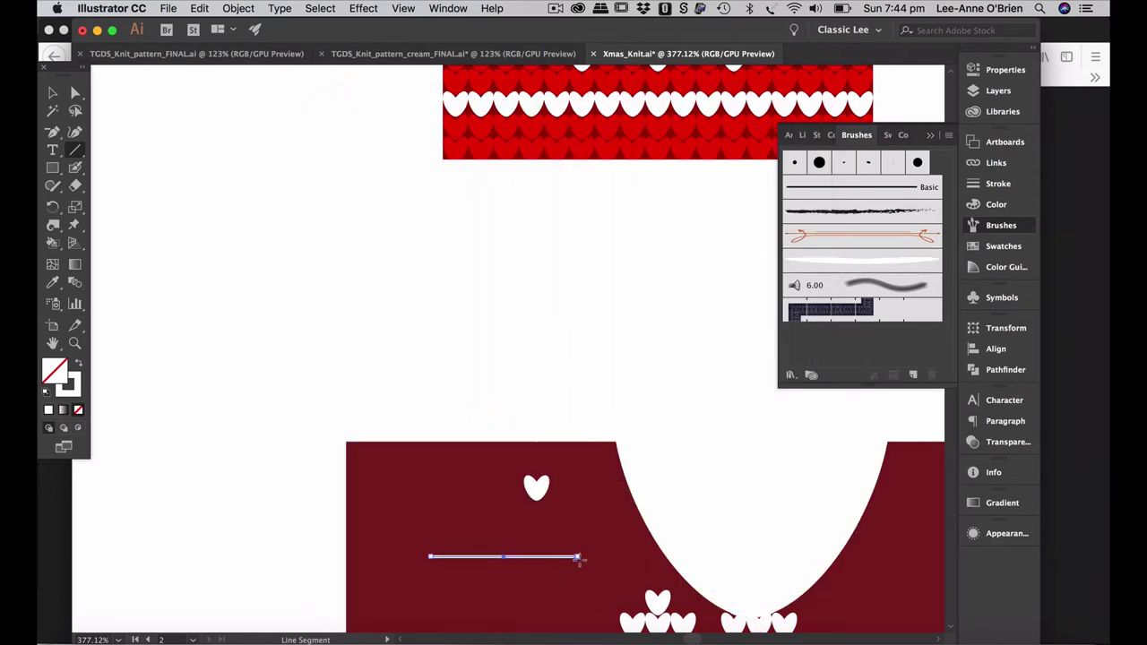
left_click(864, 260)
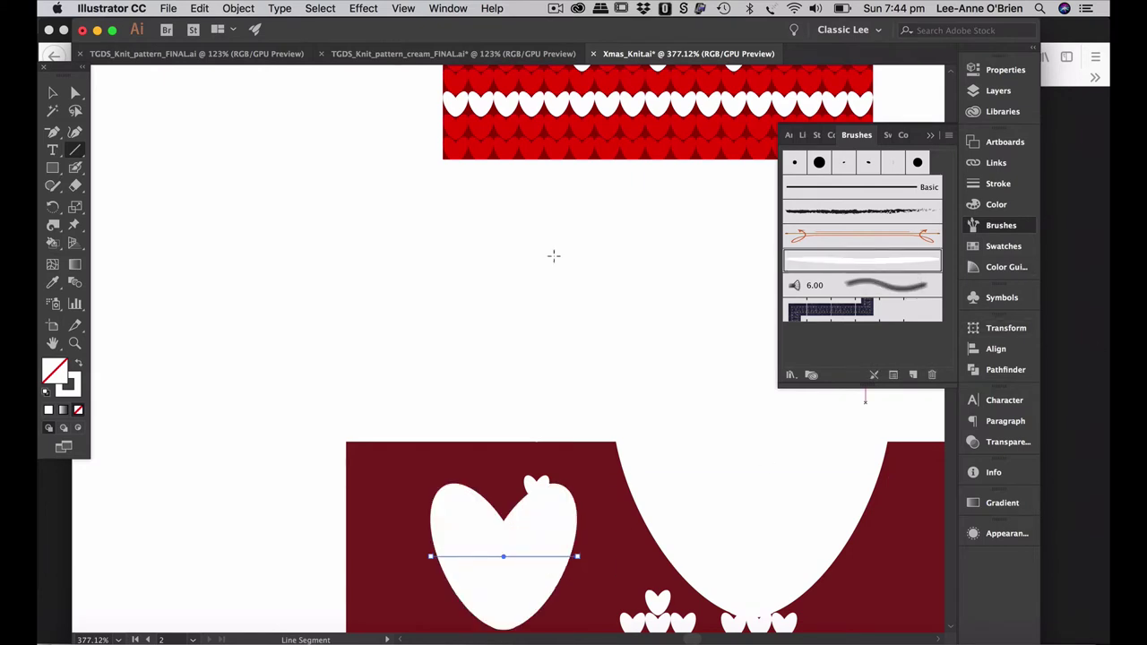
key("v")
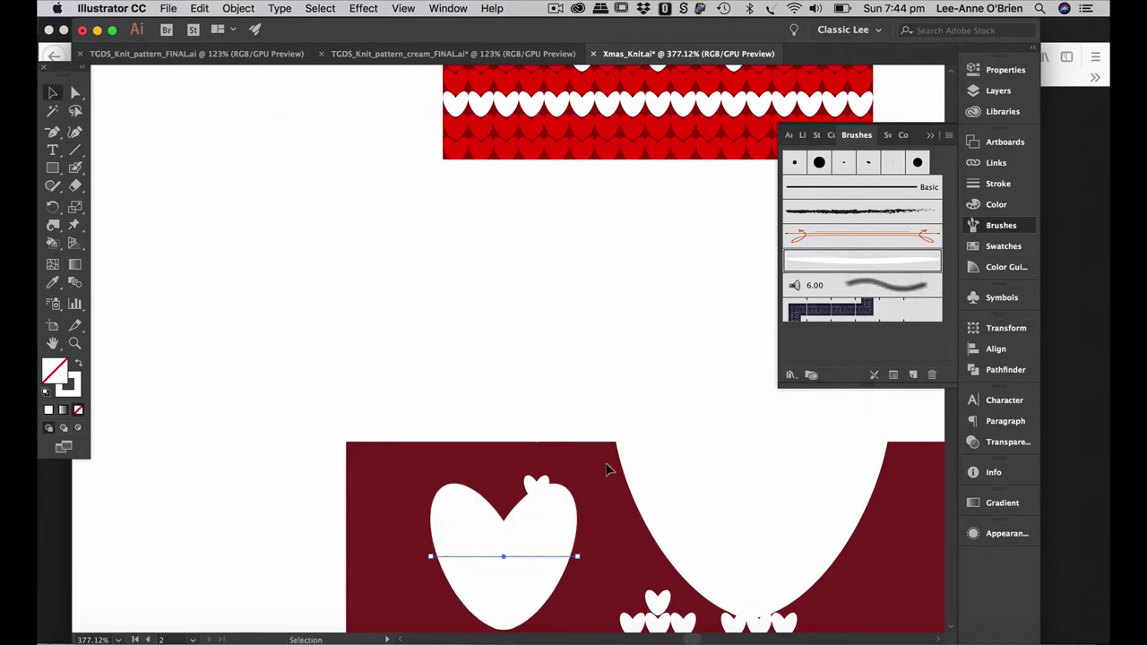
left_click(704, 479, "shift")
key("Delete")
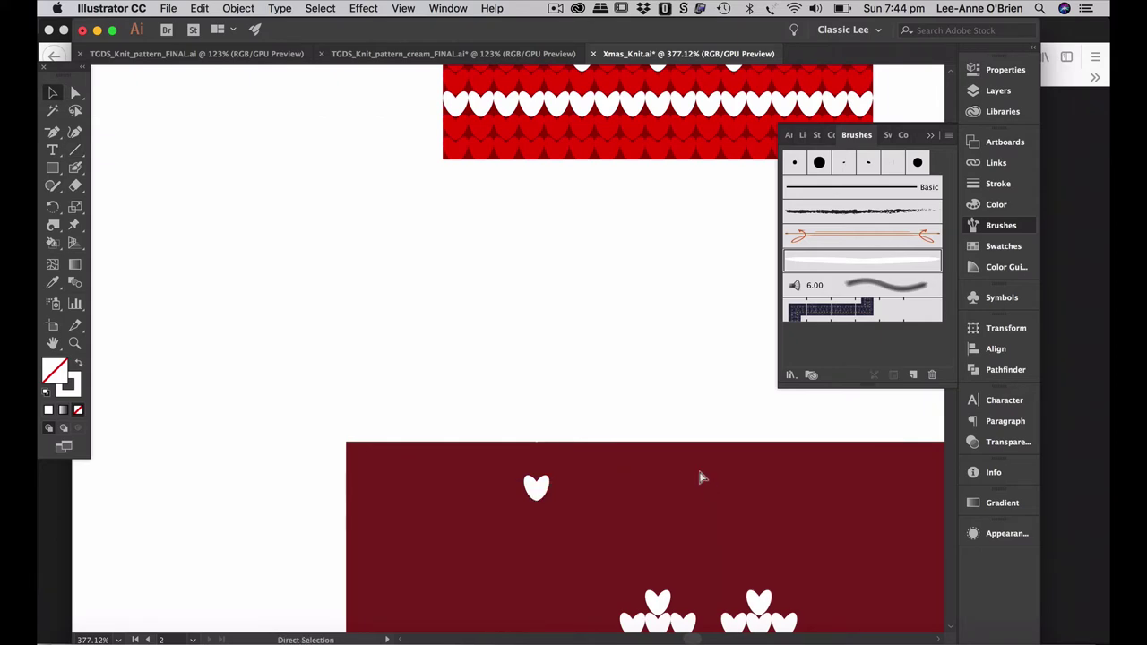
- Fit the artboard with Cmd+0, pan to the snowflake band card and collapse the Brushes panel
key("super+0")
left_click_drag(117, 411, 421, 403)
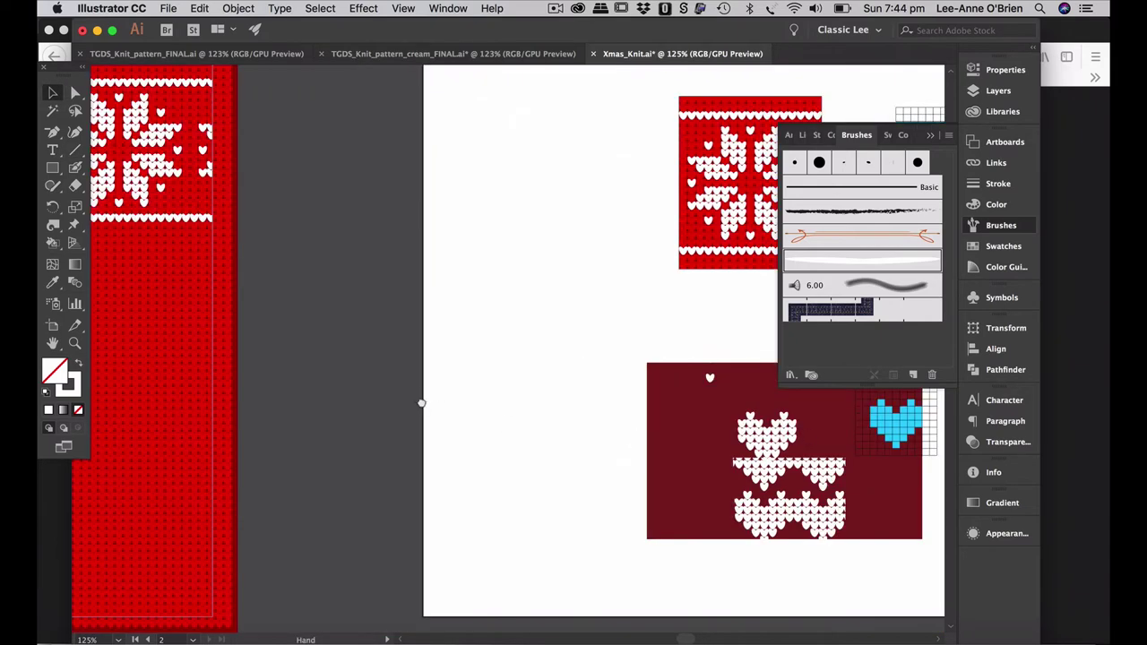
scroll(422, 403, "left", 10)
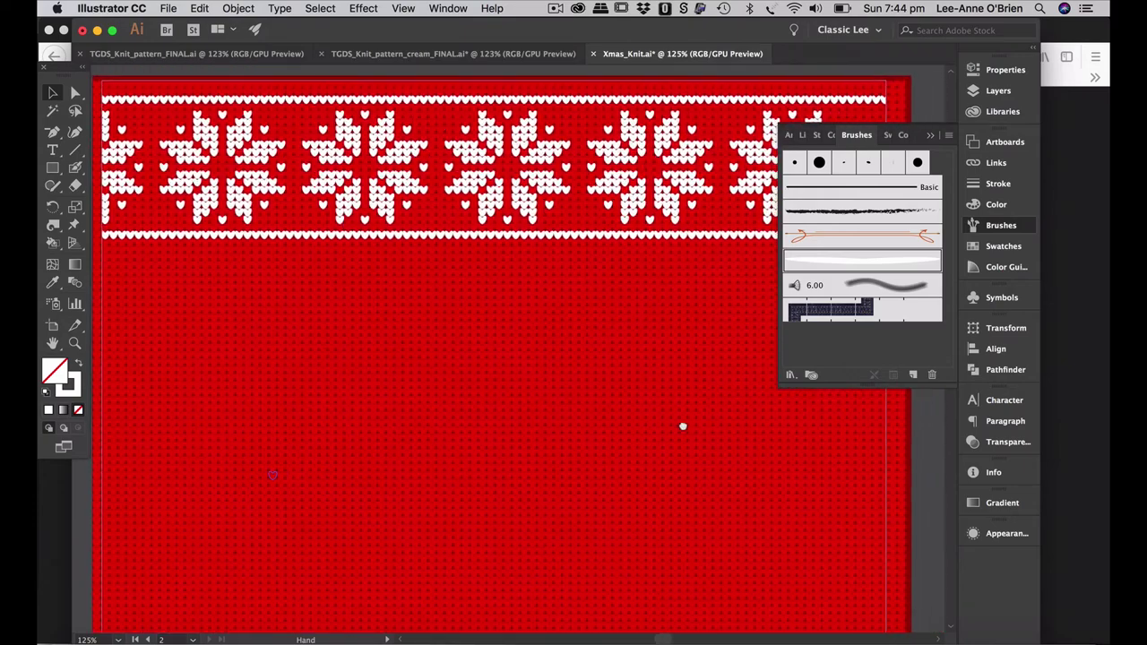
scroll(683, 427, "right", 2)
key("v")
left_click(647, 205)
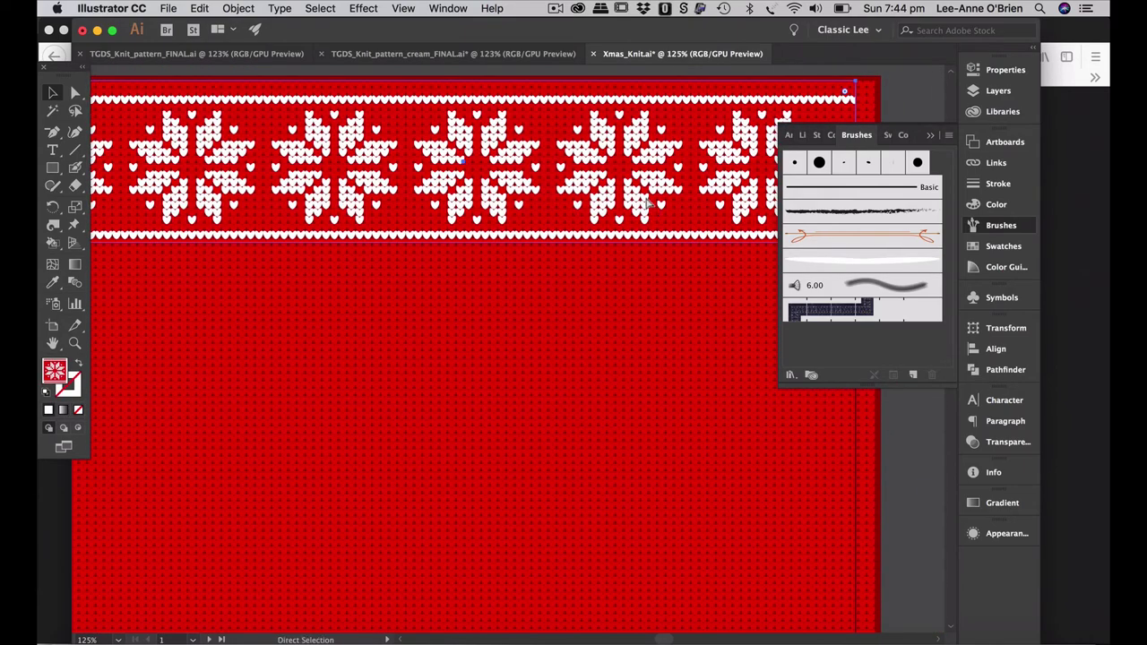
key("super+shift+a")
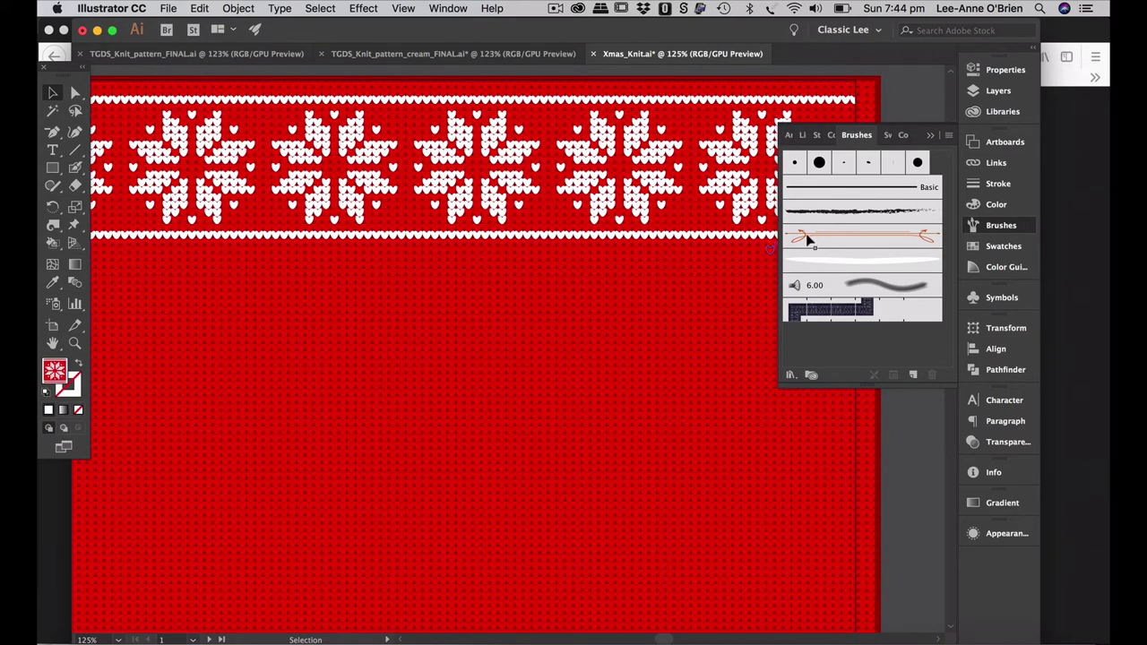
left_click(931, 135)
scroll(606, 403, "left", 4)
scroll(606, 403, "down", 2)
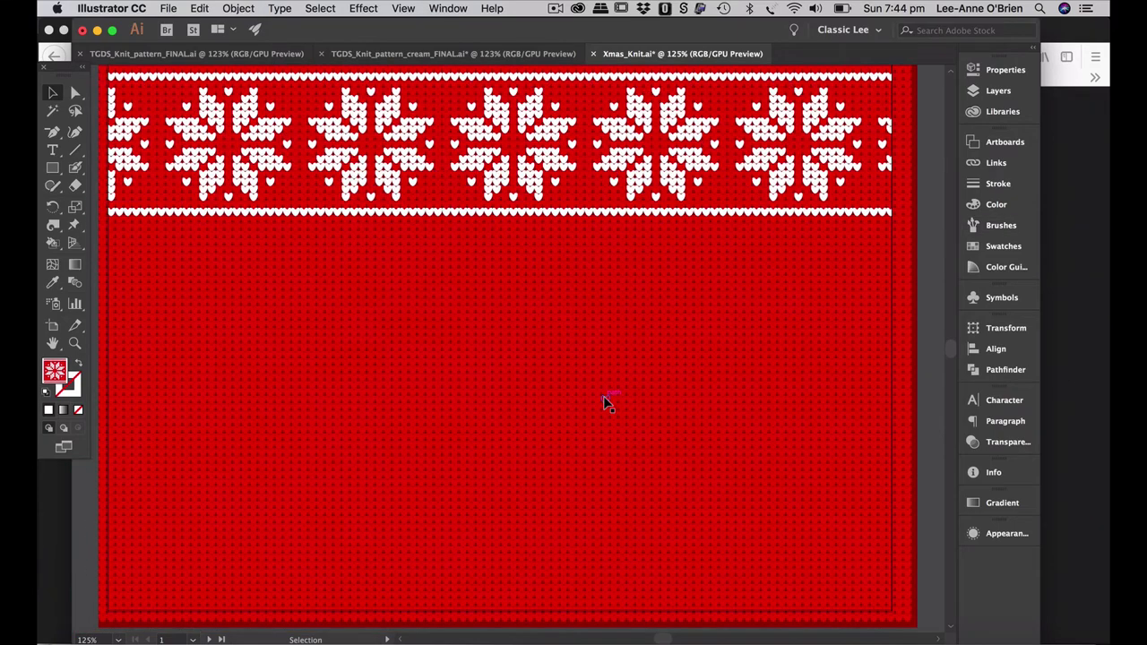
scroll(607, 403, "up", 2)
scroll(607, 402, "right", 2)
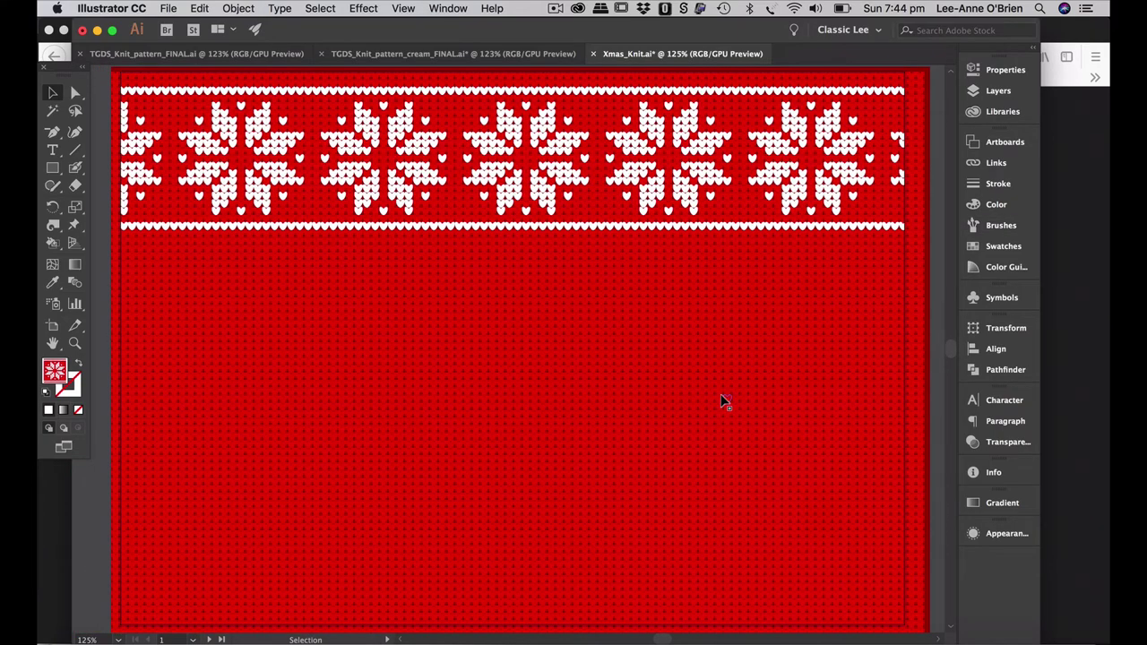
- Review the AT THE MOST WONDERFUL TIME and PEACE LOVE AND JOY artboards in TGDS_Knit_pattern_FINAL.ai
left_click(210, 55)
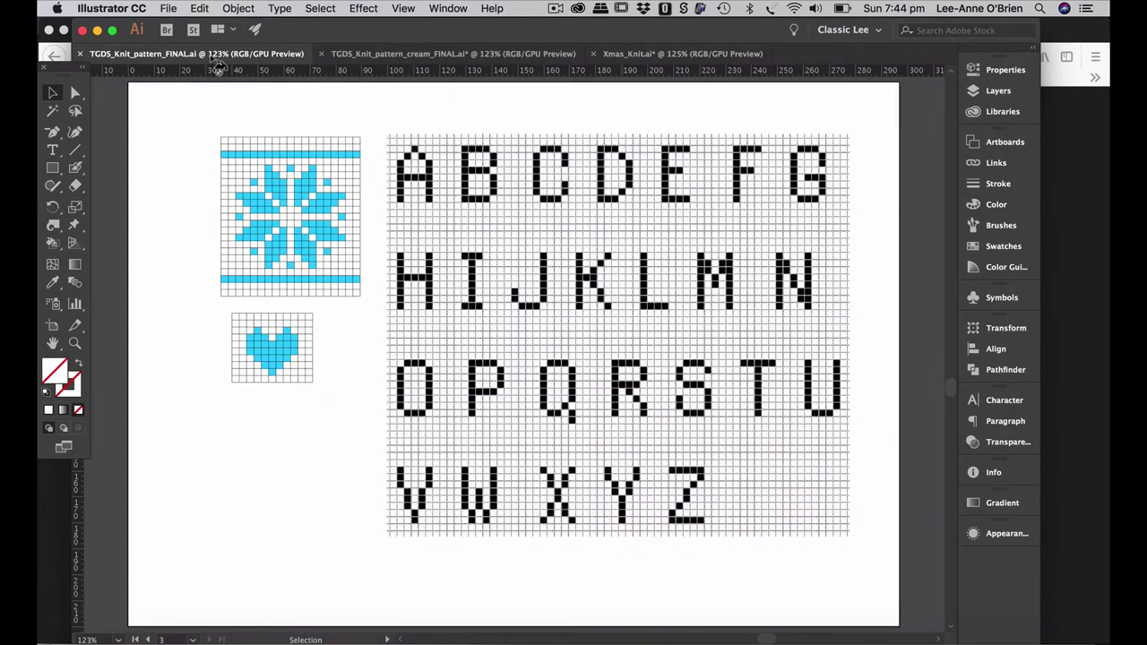
left_click(136, 639)
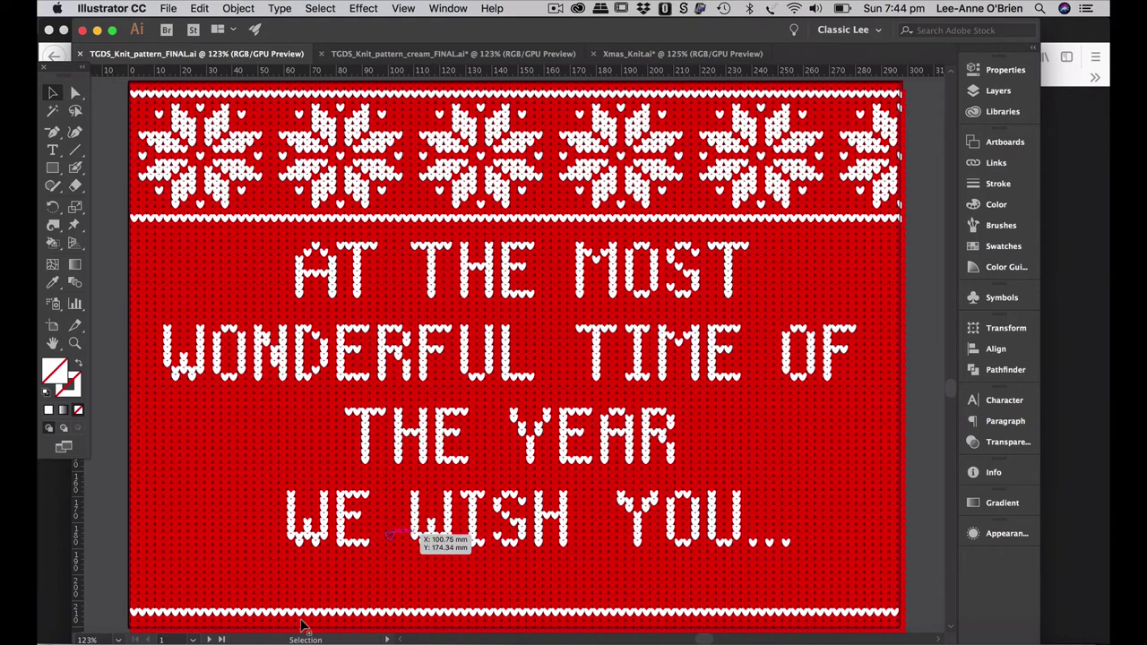
left_click(211, 640)
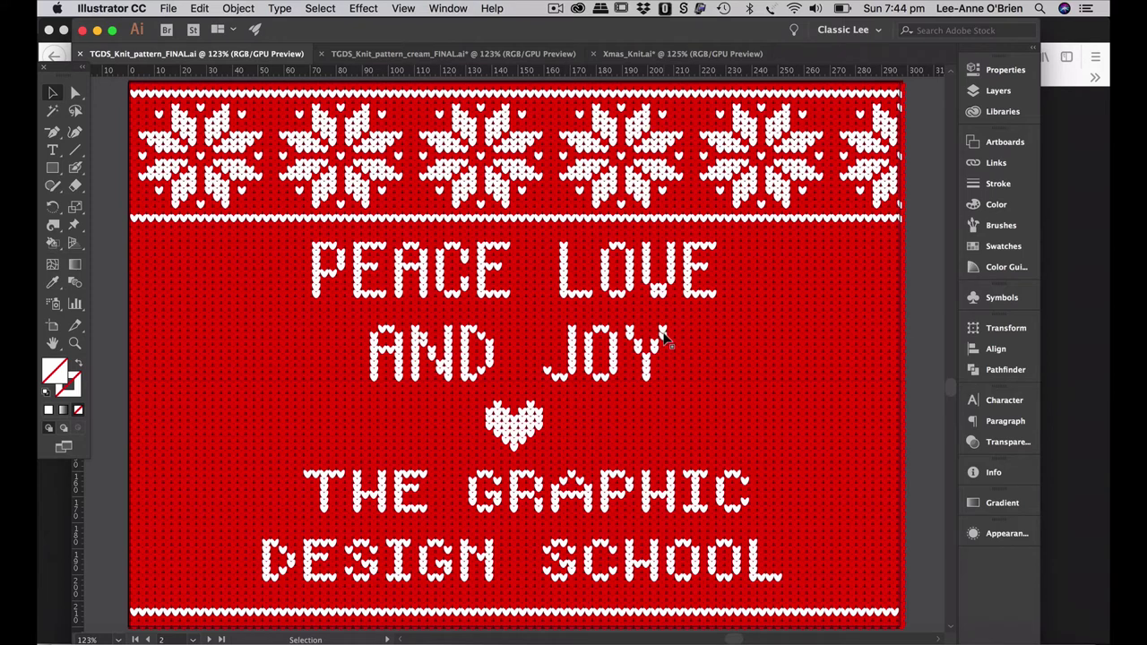
- Back in Xmas_Knit, zoom out and pan onto the red card artboard
left_click(626, 54)
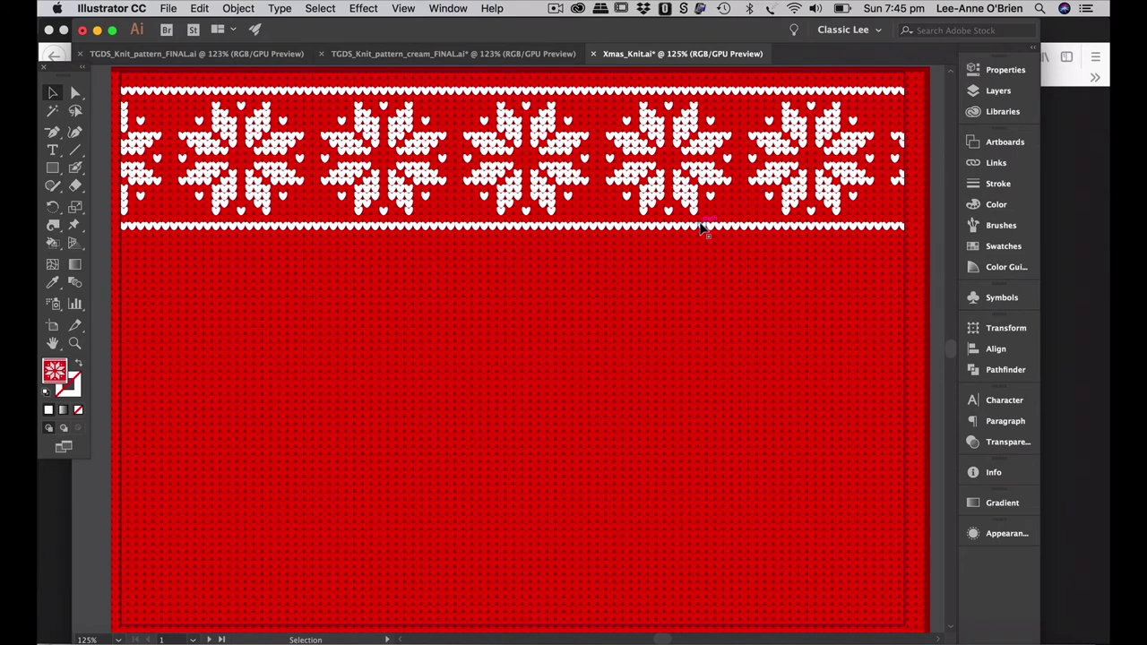
left_click(745, 310)
key("super+minus")
key("super+minus")
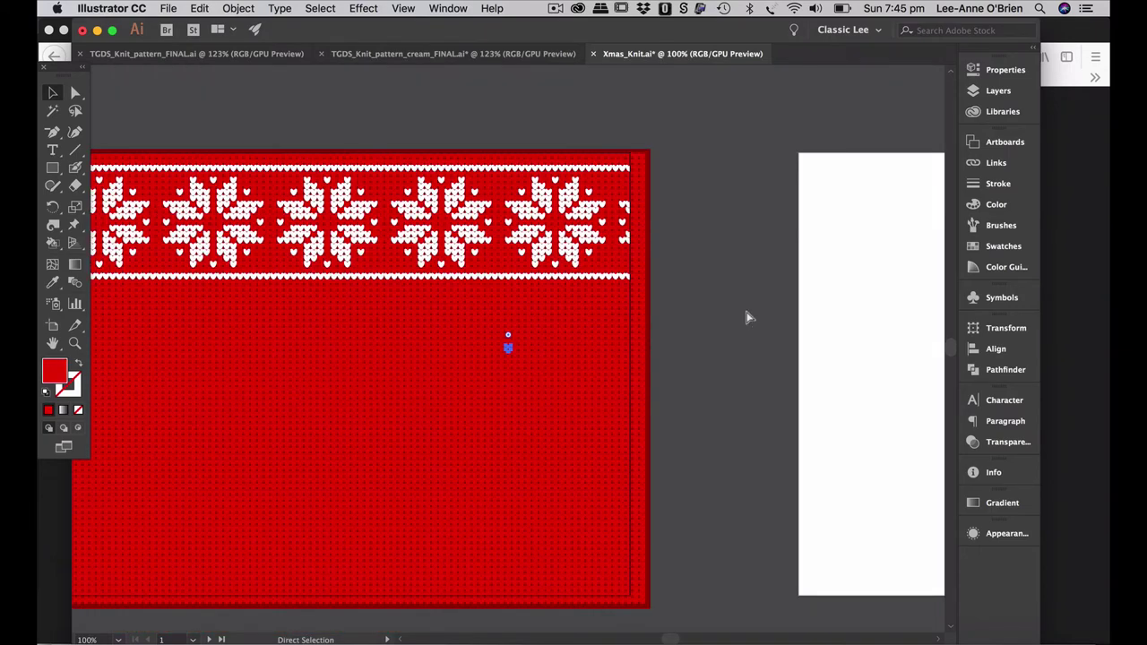
scroll(750, 318, "right", 5)
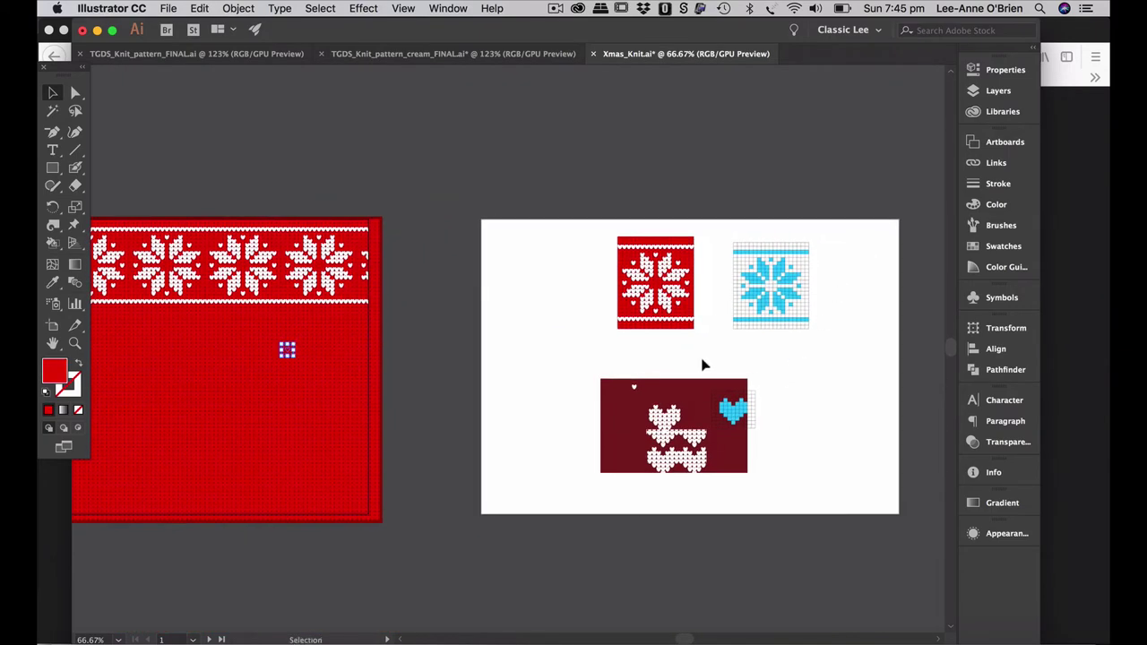
left_click_drag(361, 376, 637, 377)
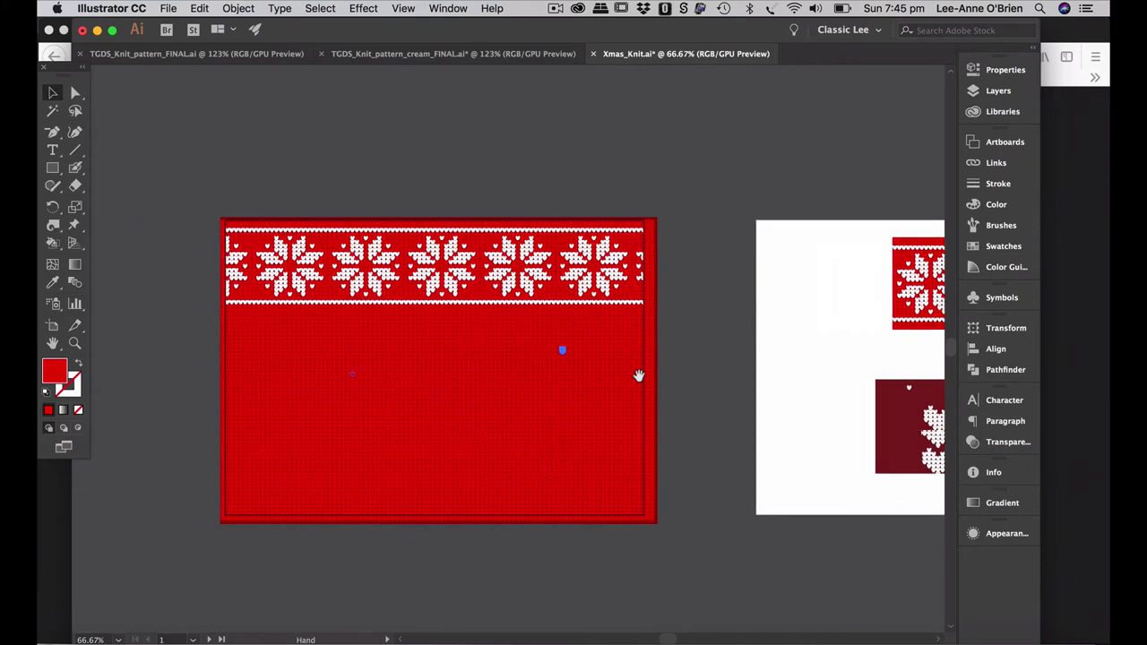
- In the finished pattern file, show all three artboards and select the alphabet letter grid
left_click(263, 59)
key("alt+super+0")
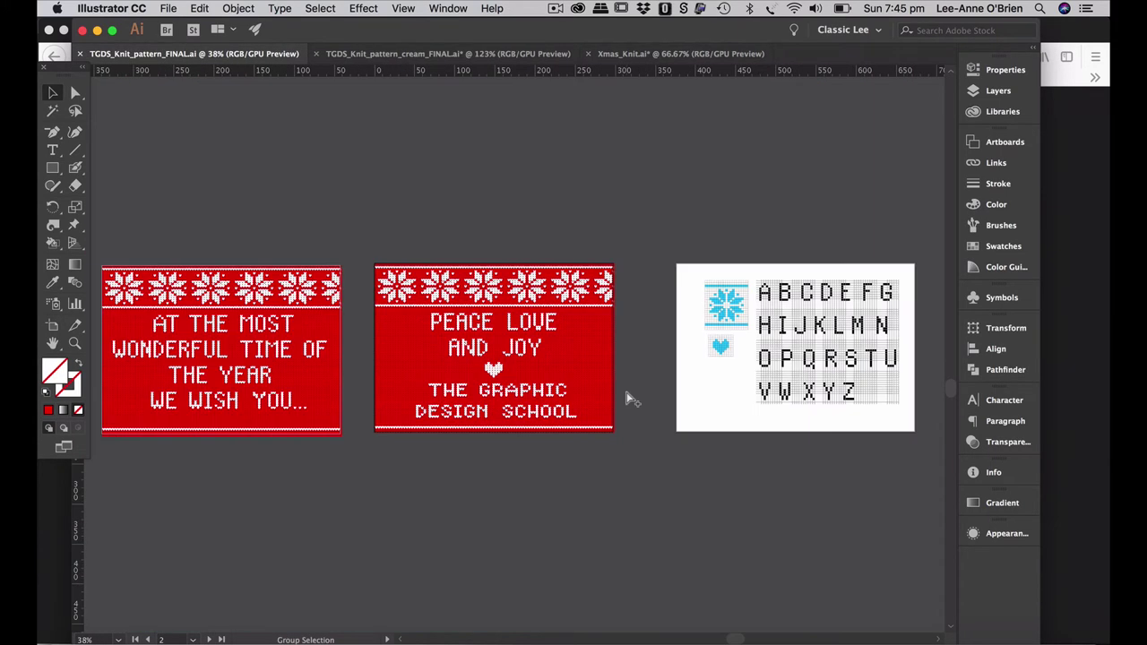
key("a")
left_click(809, 367)
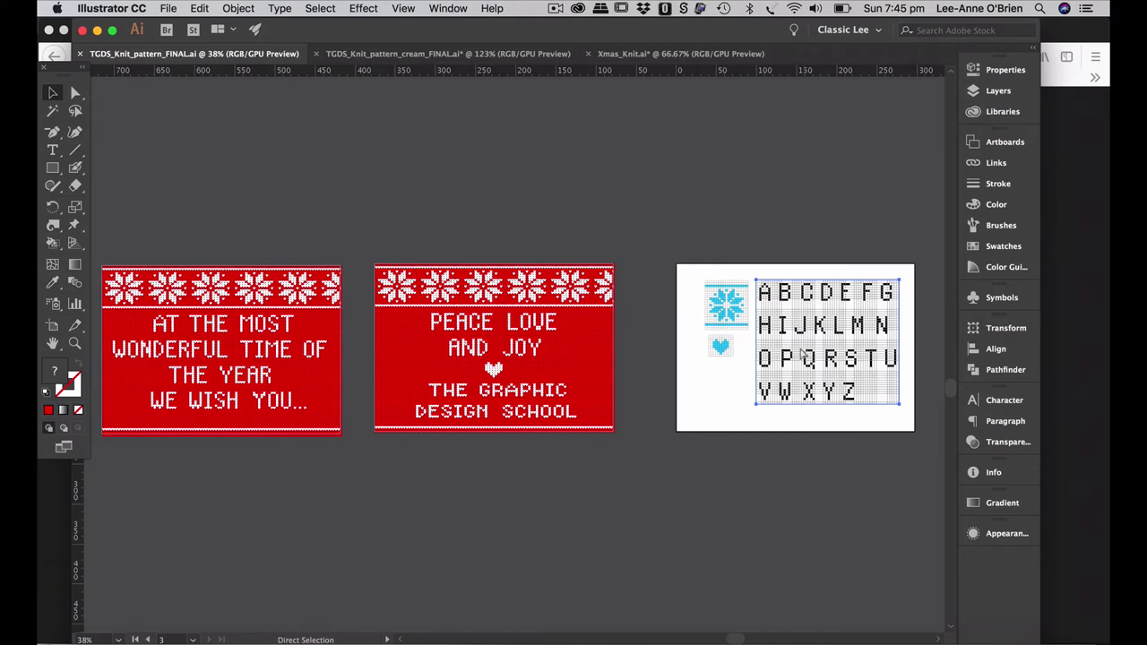
- Paste the alphabet grid into Xmas_Knit.ai and place it left of the card artboard
left_click(642, 58)
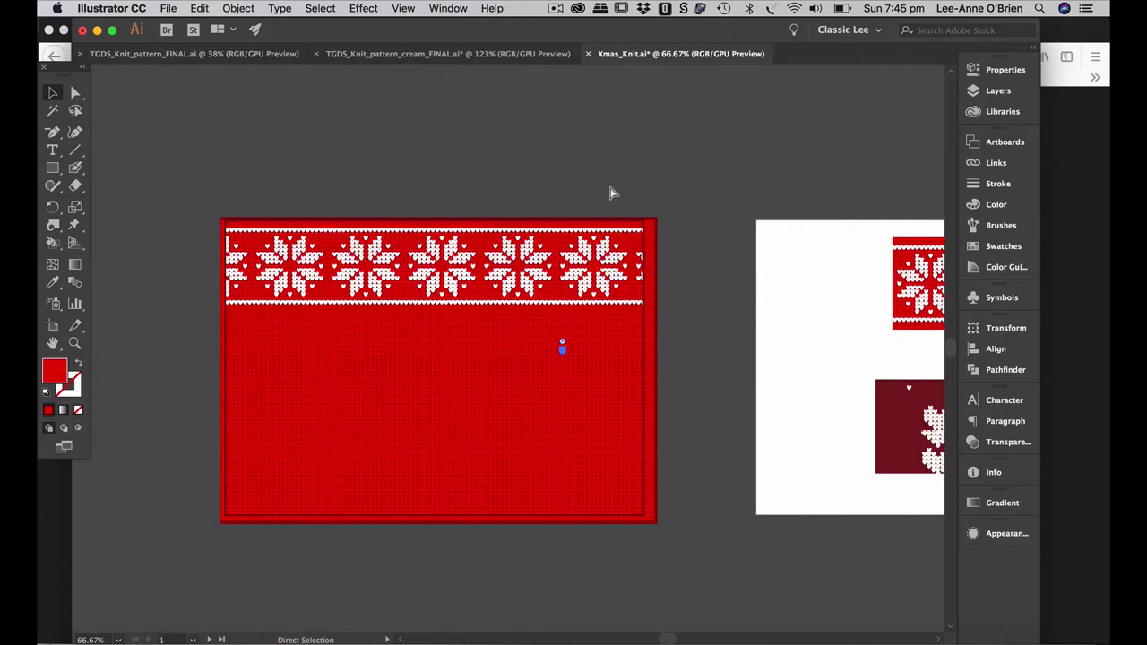
key("cmd+v")
left_click_drag(548, 376, 225, 410)
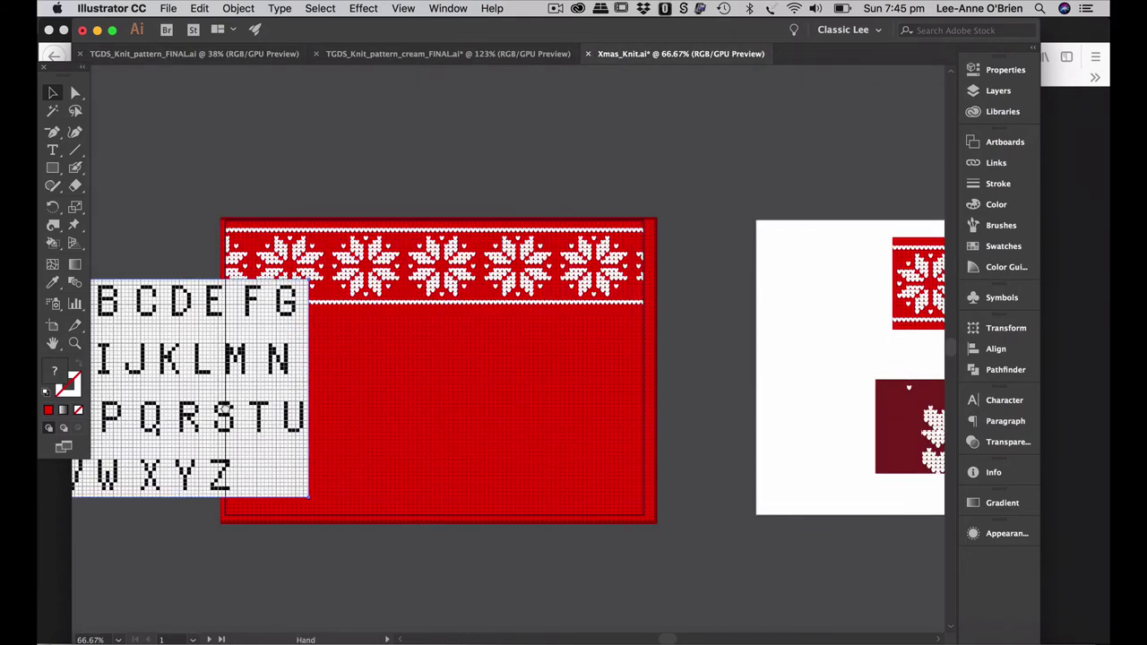
scroll(267, 408, "left", 5)
left_click_drag(475, 409, 271, 408)
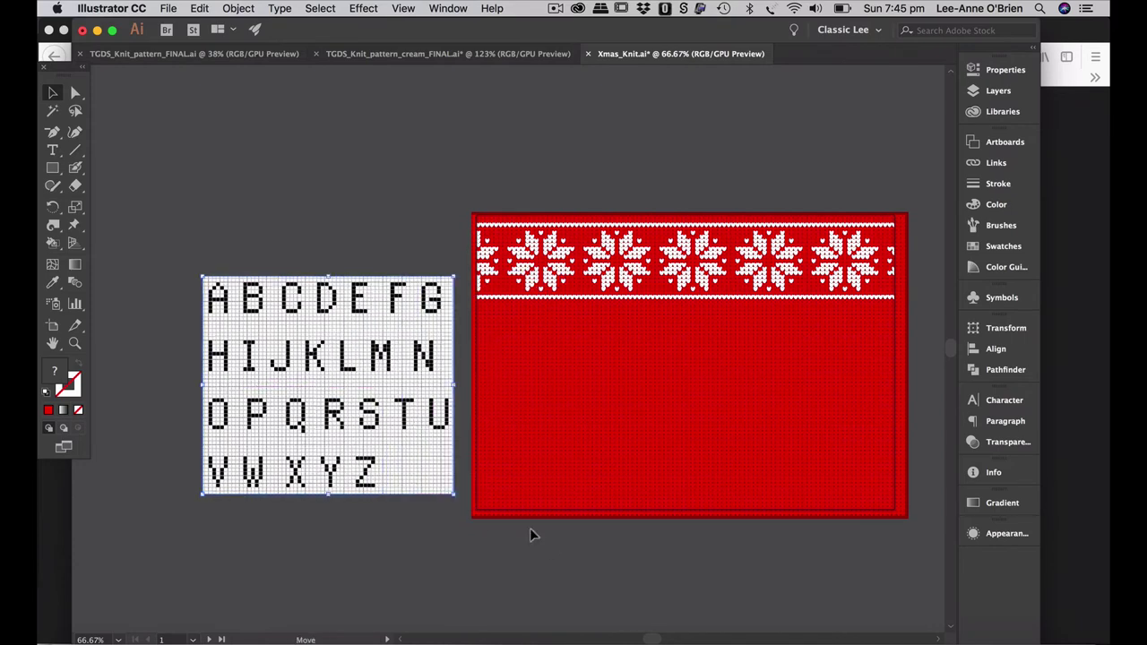
key("z")
left_click_drag(704, 473, 753, 454)
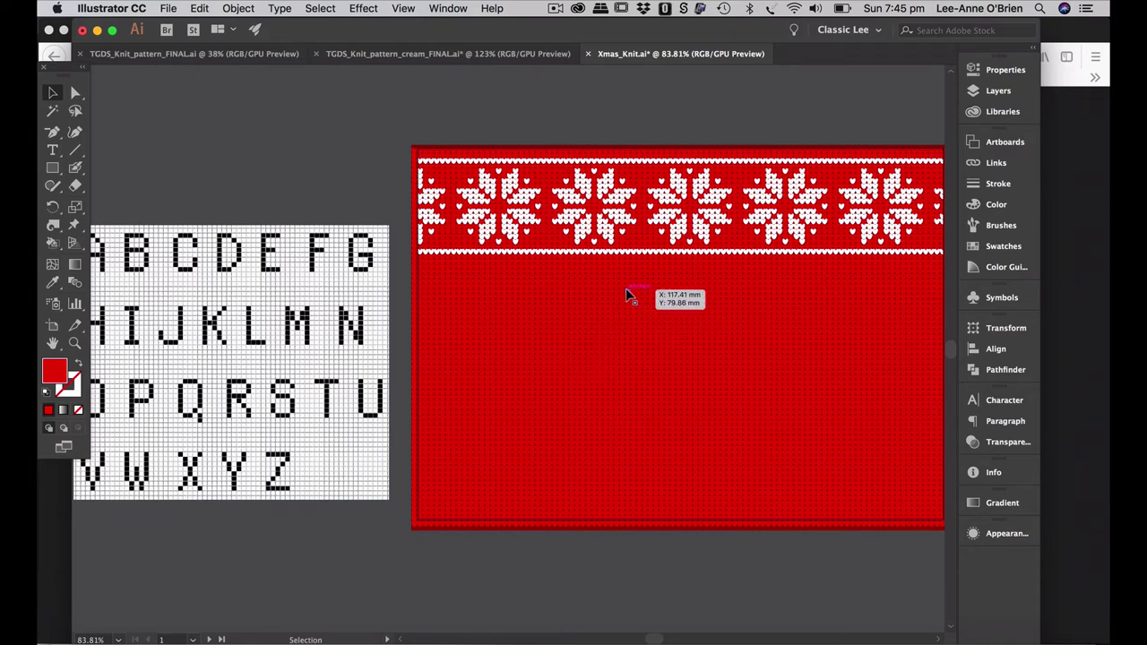
left_click(54, 171)
- Create a new layer above 'red' and name it 'letter grid'
left_click(972, 92)
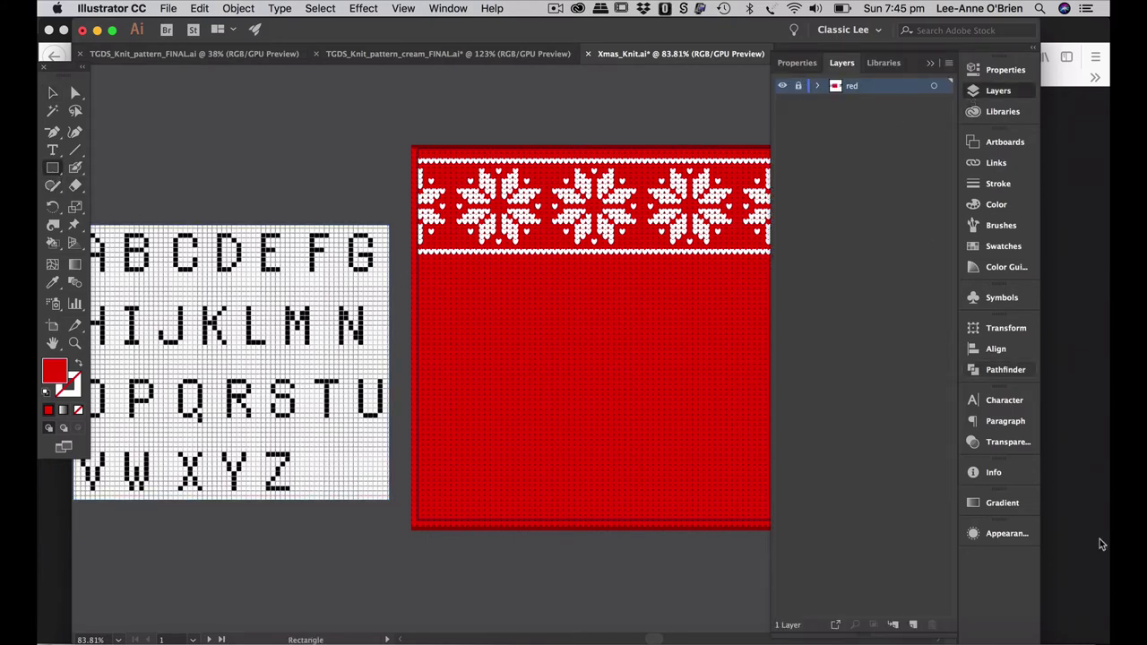
left_click(913, 625)
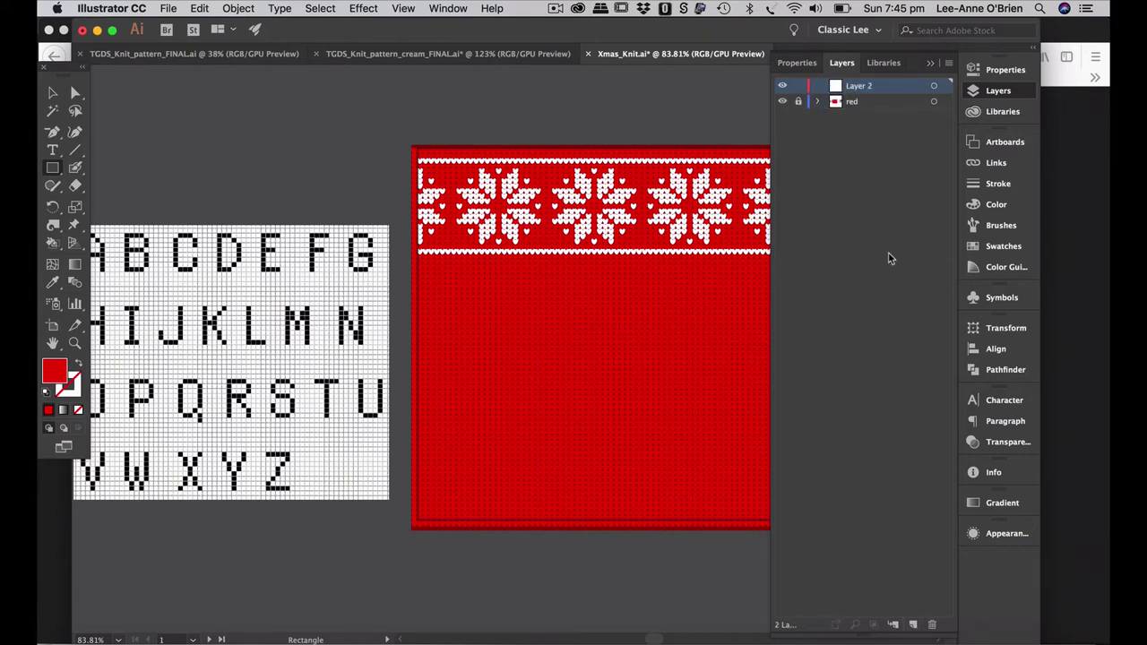
double_click(854, 87)
type("lett")
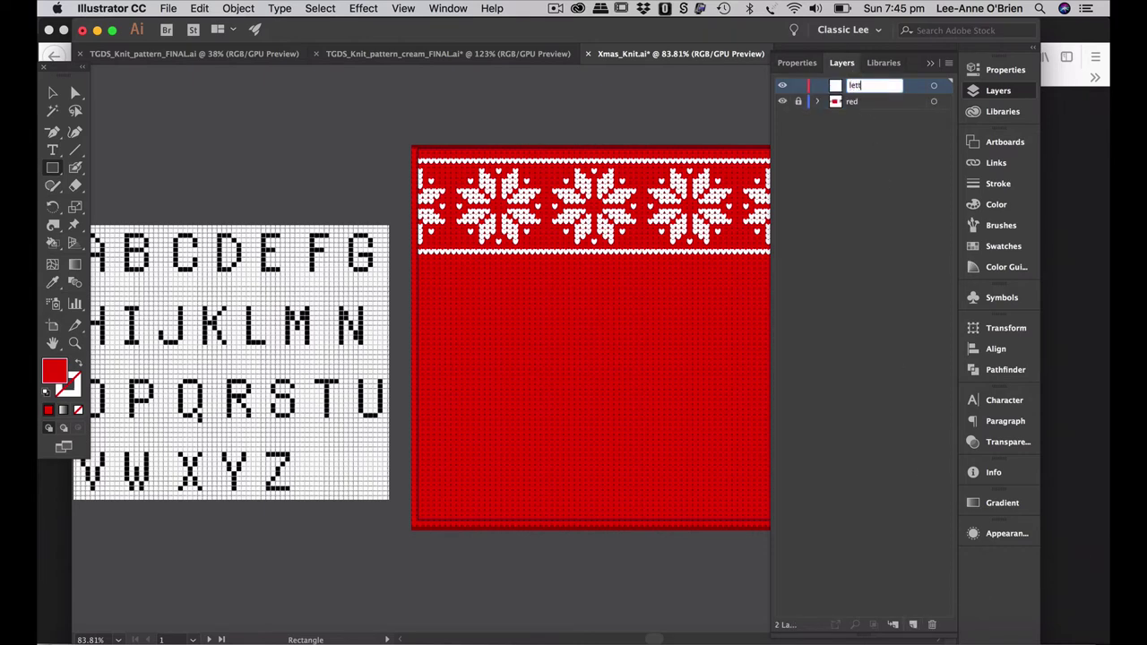
type("er grid")
key("Return")
- Zoom into the knit stitches and draw a small rectangle near the top of the knit
key("z")
left_click_drag(533, 394, 694, 284)
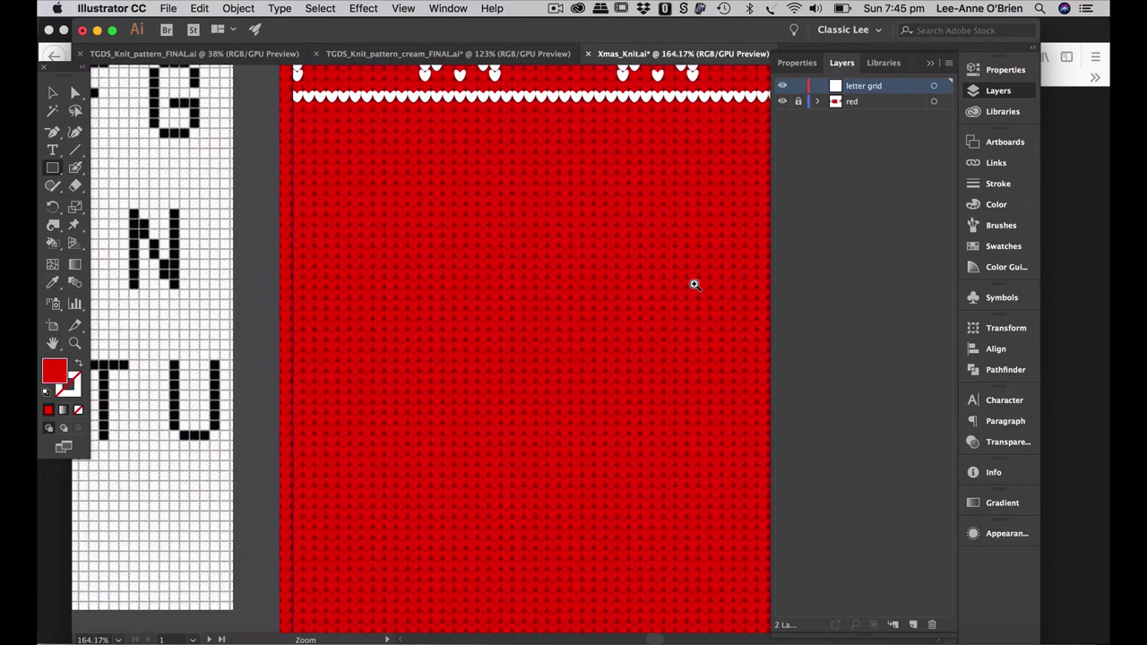
left_click_drag(607, 328, 622, 295)
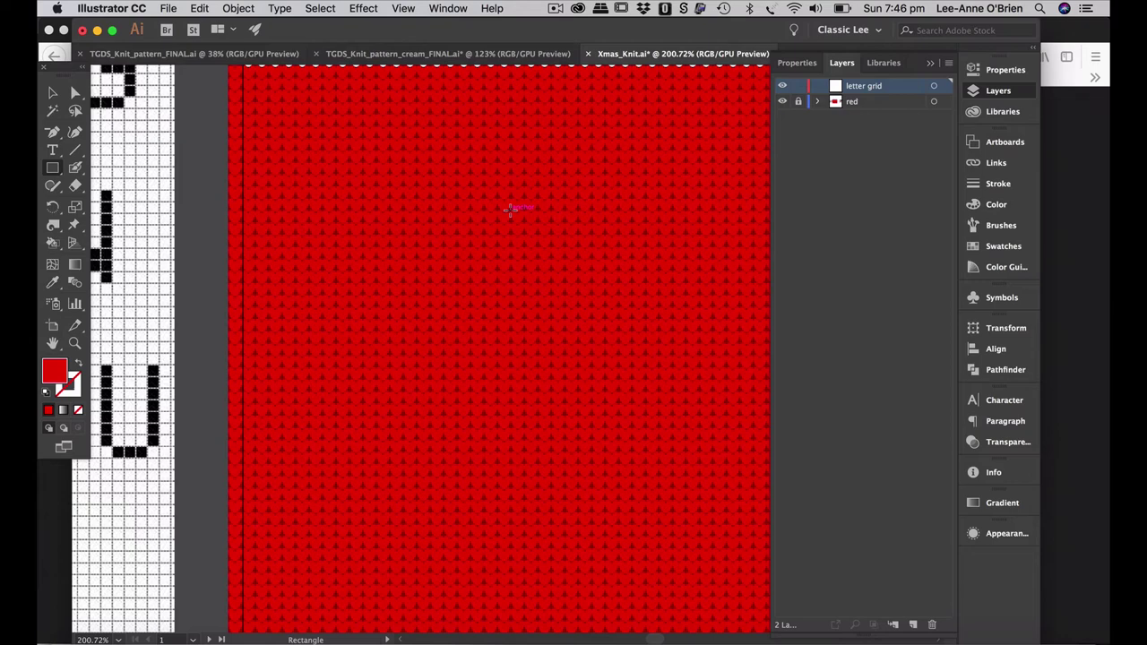
left_click_drag(509, 210, 566, 306)
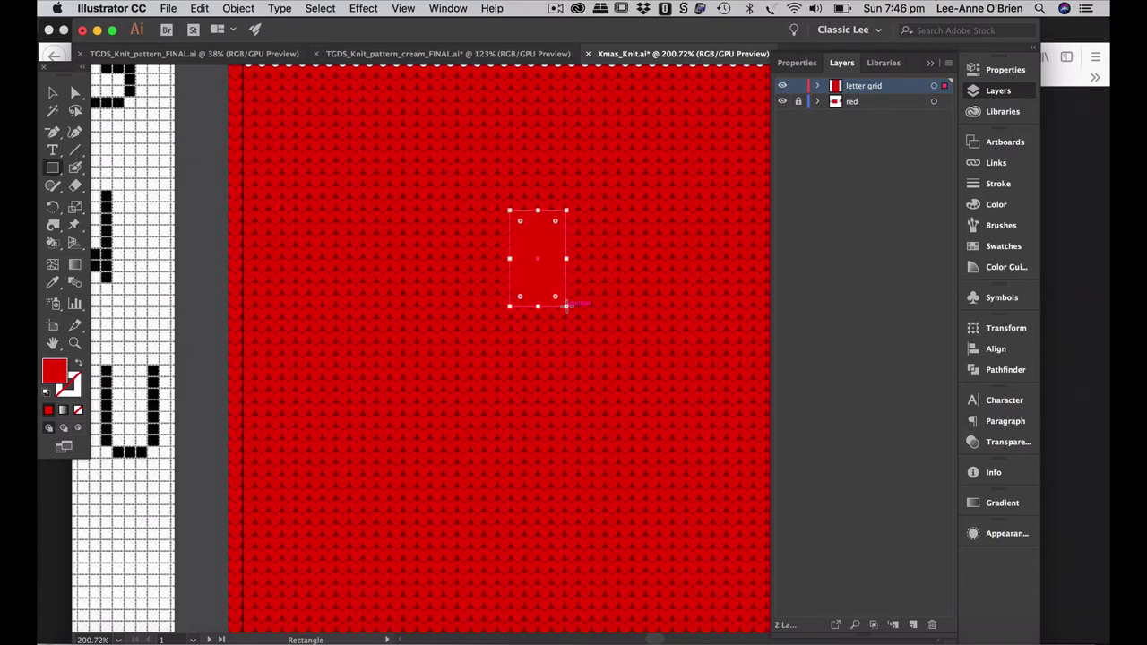
- Set the rectangle's fill to None so it is an outline only
left_click(79, 365)
left_click(69, 384)
left_click(46, 392)
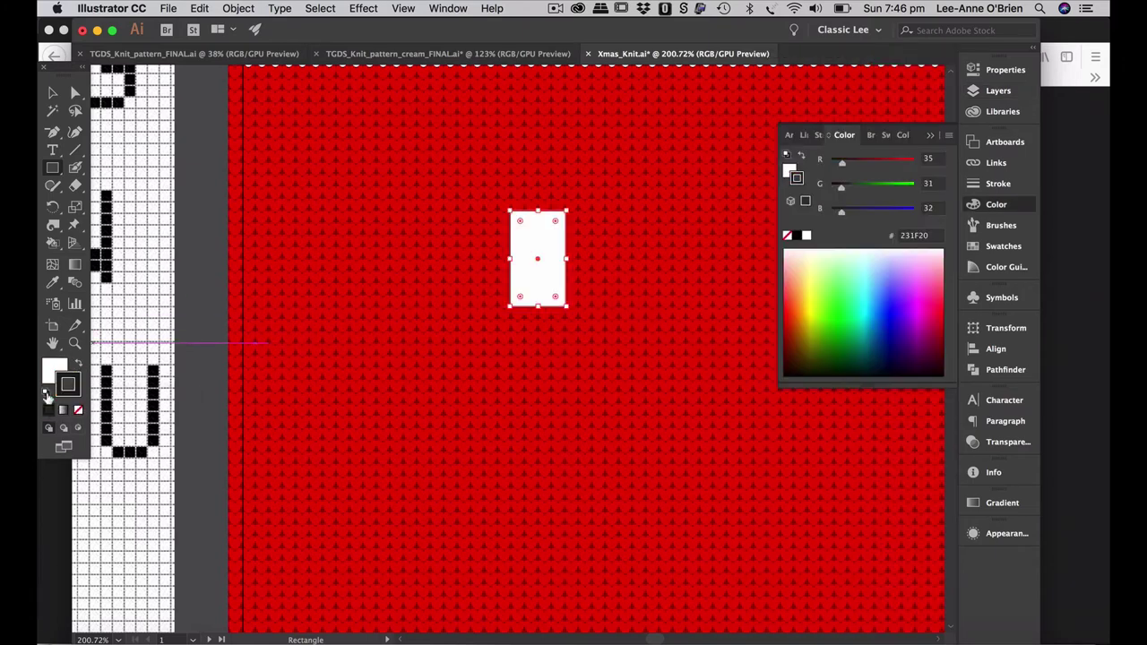
left_click(792, 170)
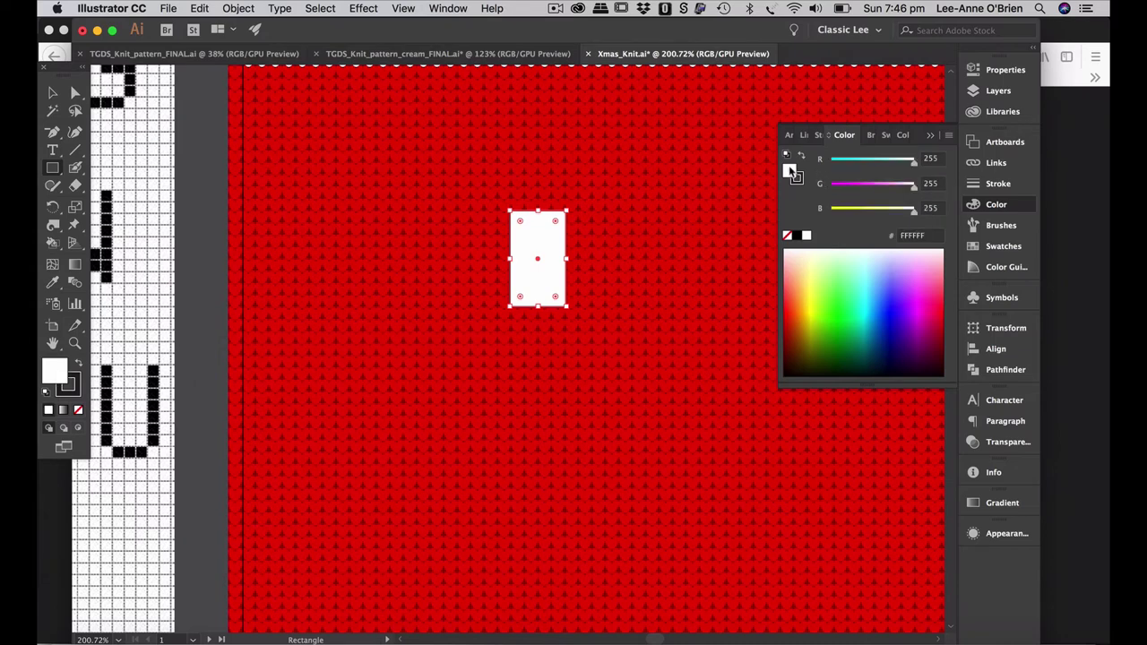
left_click(788, 236)
left_click(931, 135)
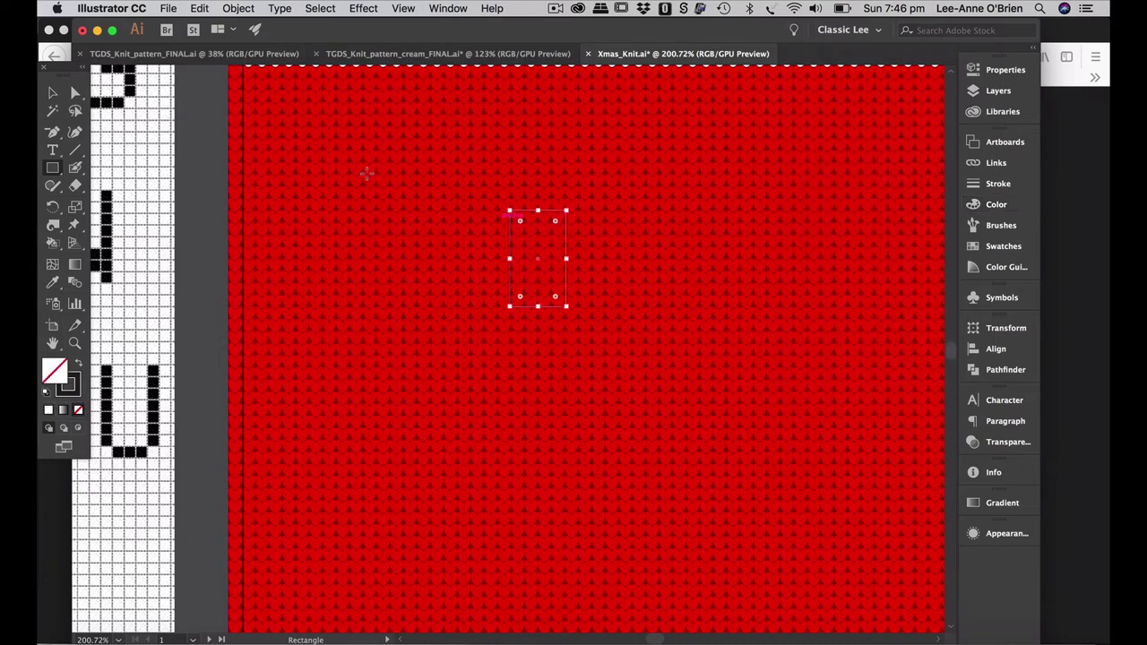
- Alt-drag a copy 15.88 mm right and repeat with Transform Again to build the box row
left_click(52, 94)
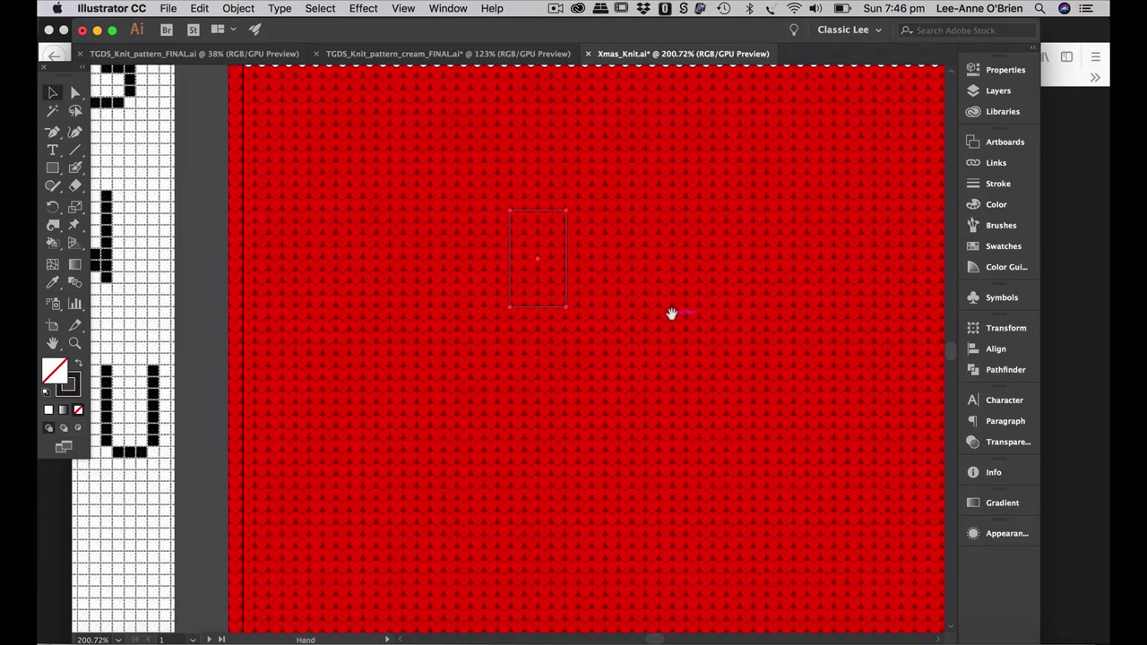
left_click_drag(671, 312, 448, 297)
key("v")
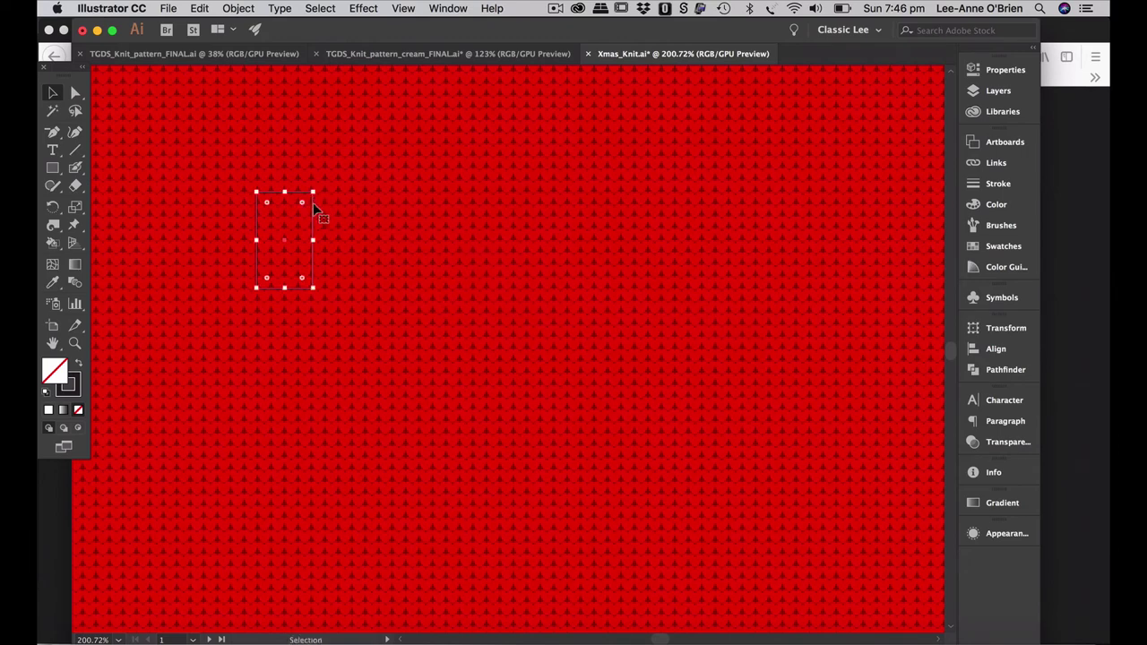
left_click_drag(312, 201, 380, 210)
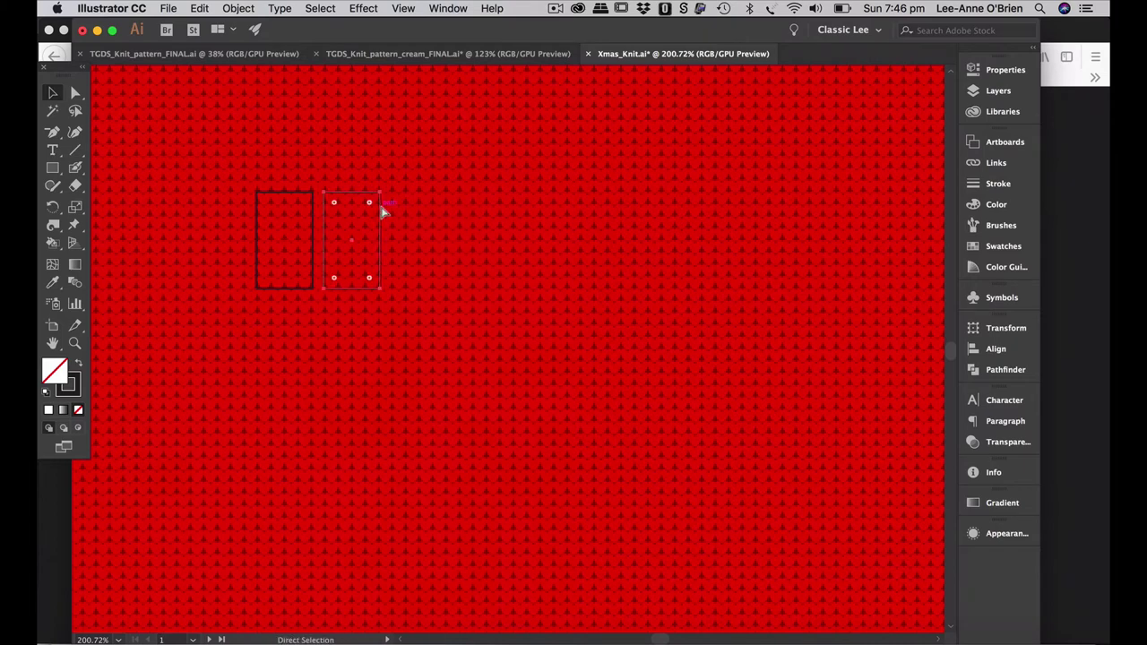
key("super+d")
key("super+d")
key("super+d")
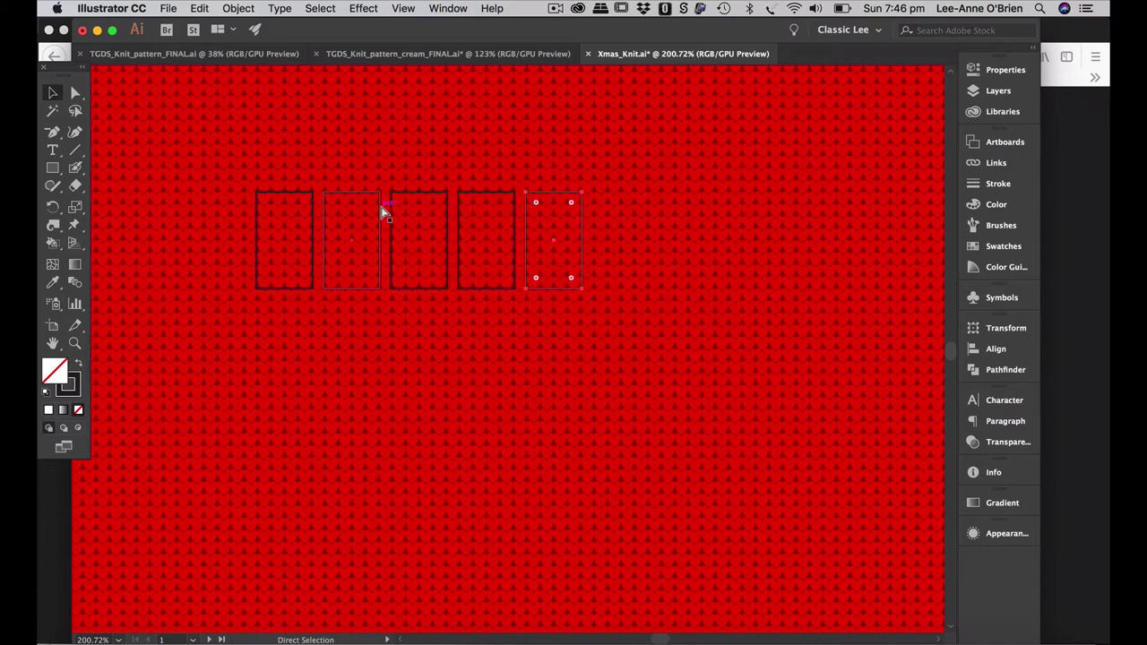
key("super+d")
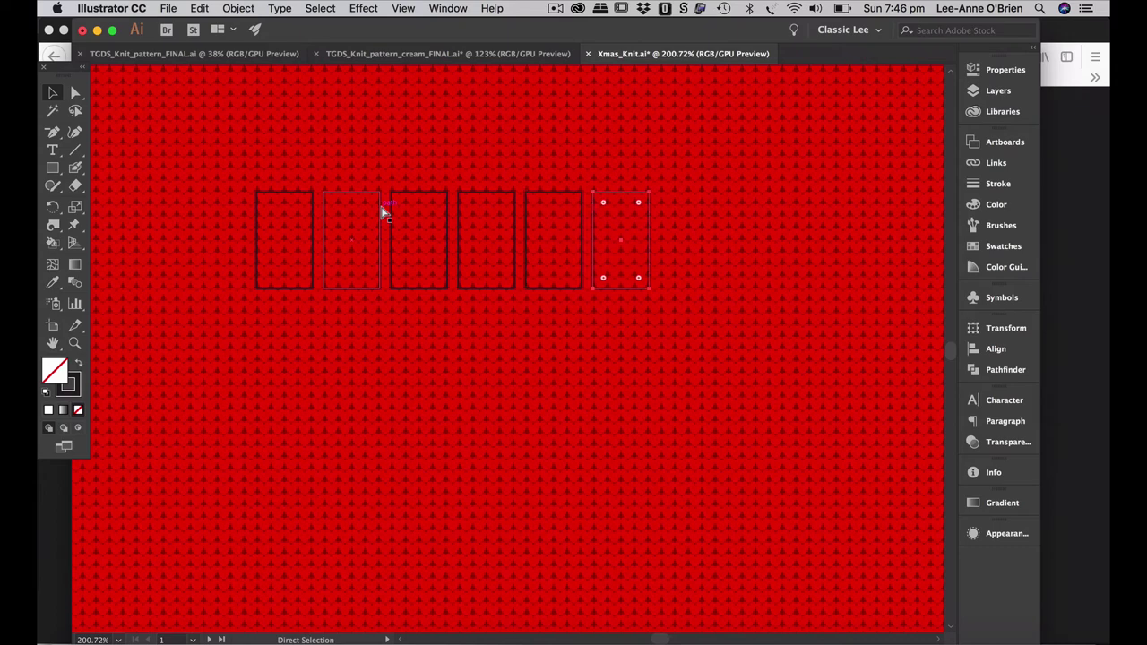
key("super+d")
key("super+d")
key("super+d")
key("super+d")
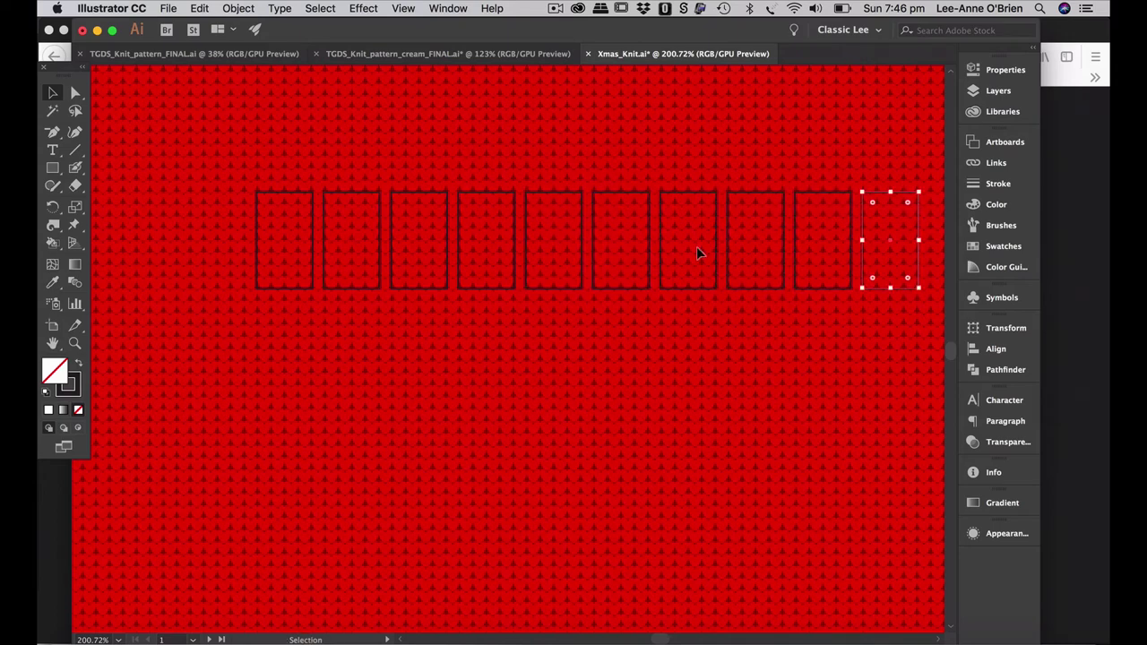
- Select all ten boxes and centre them horizontally, aligned to the artboard
scroll(857, 207, "up", 5)
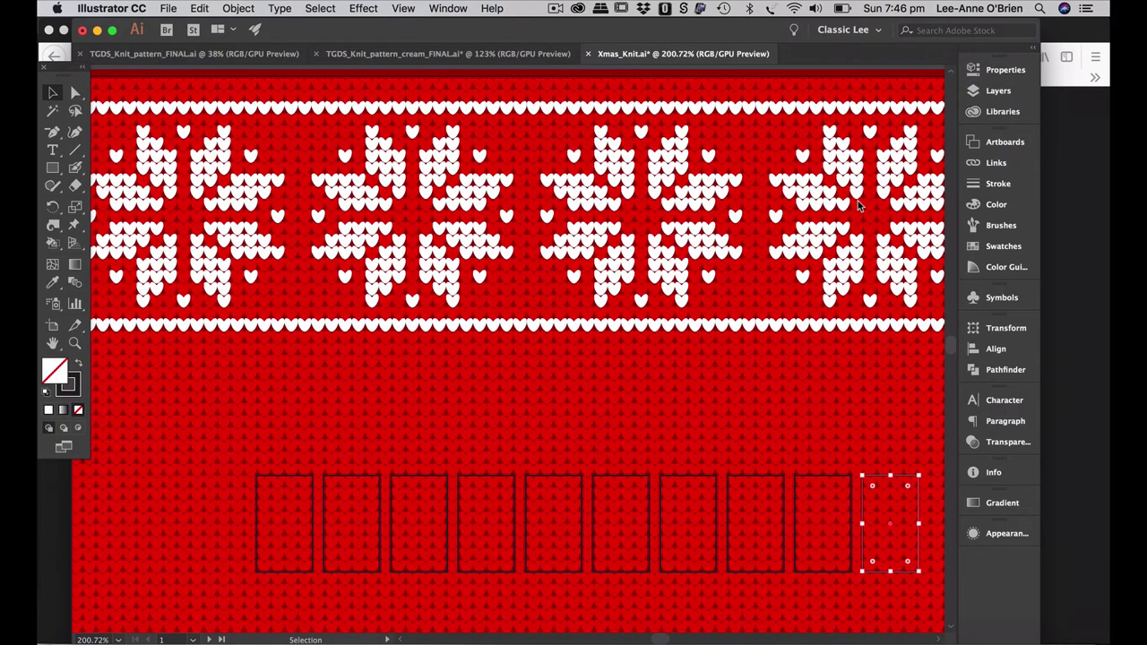
key("super+minus")
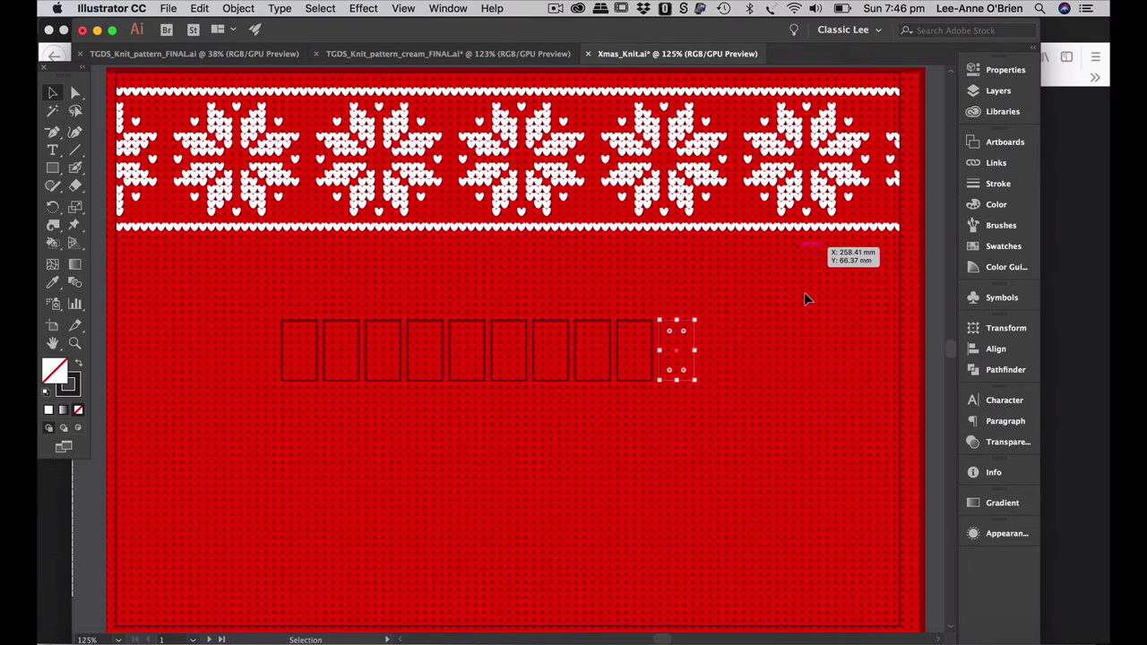
left_click(930, 317)
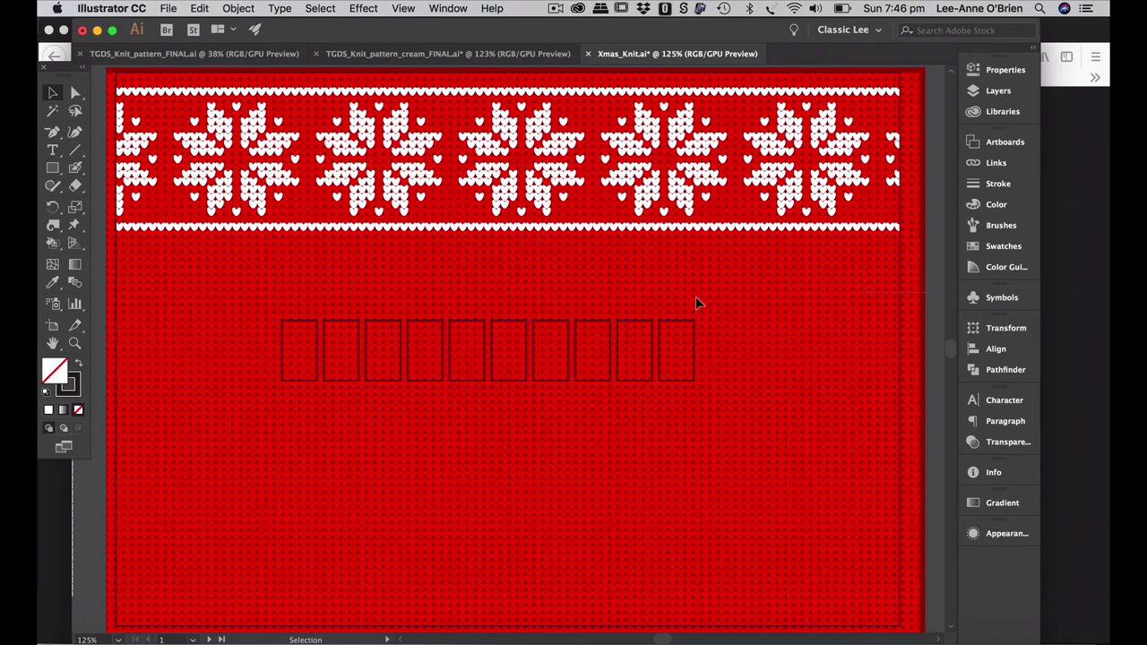
key("super+a")
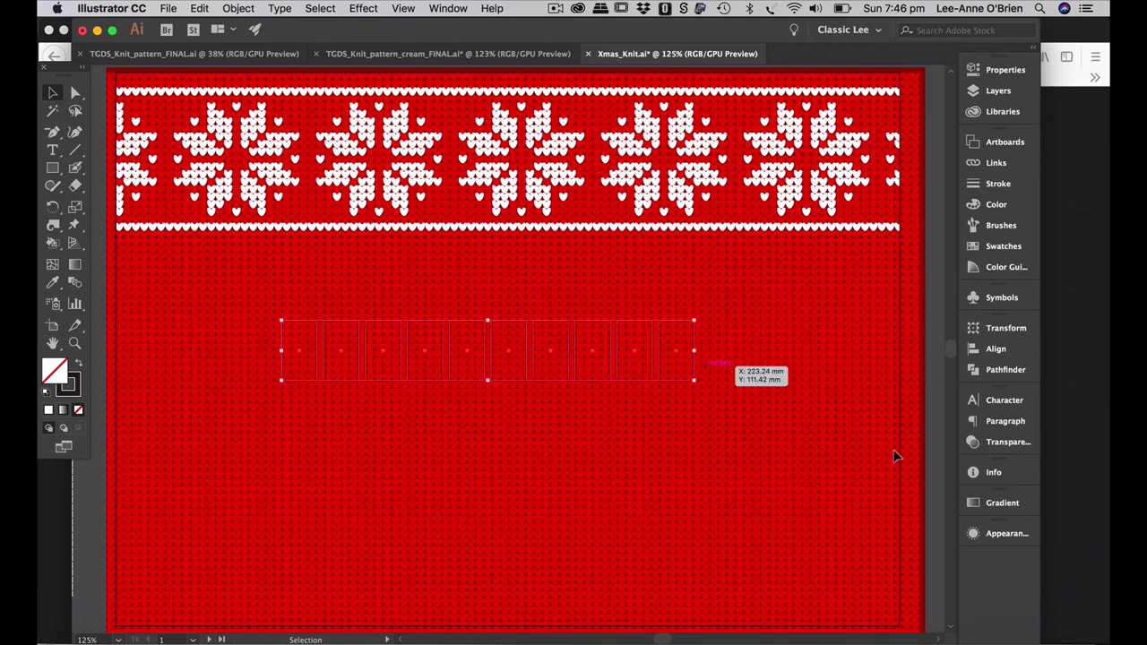
key("a")
key("v")
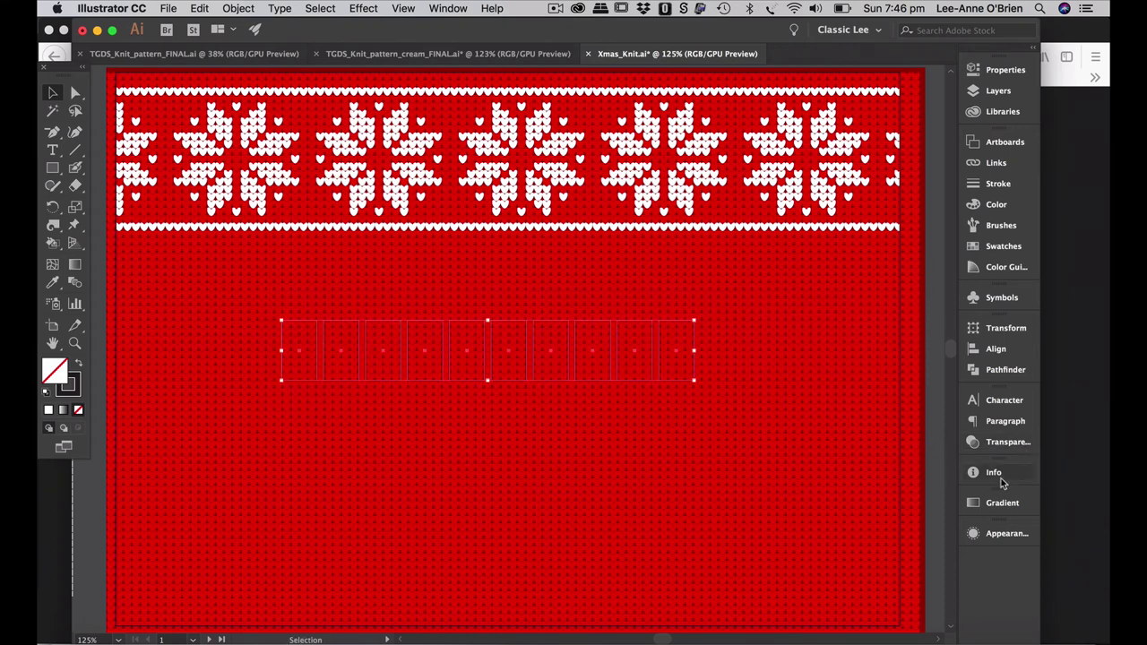
left_click(995, 348)
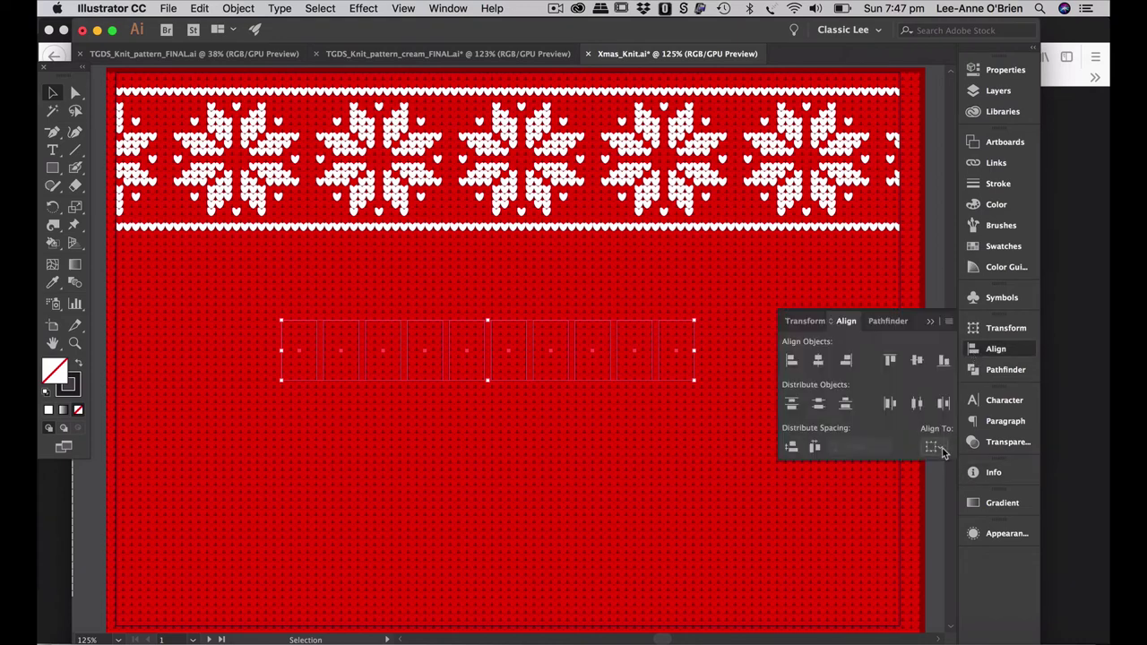
left_click(937, 450)
left_click(974, 496)
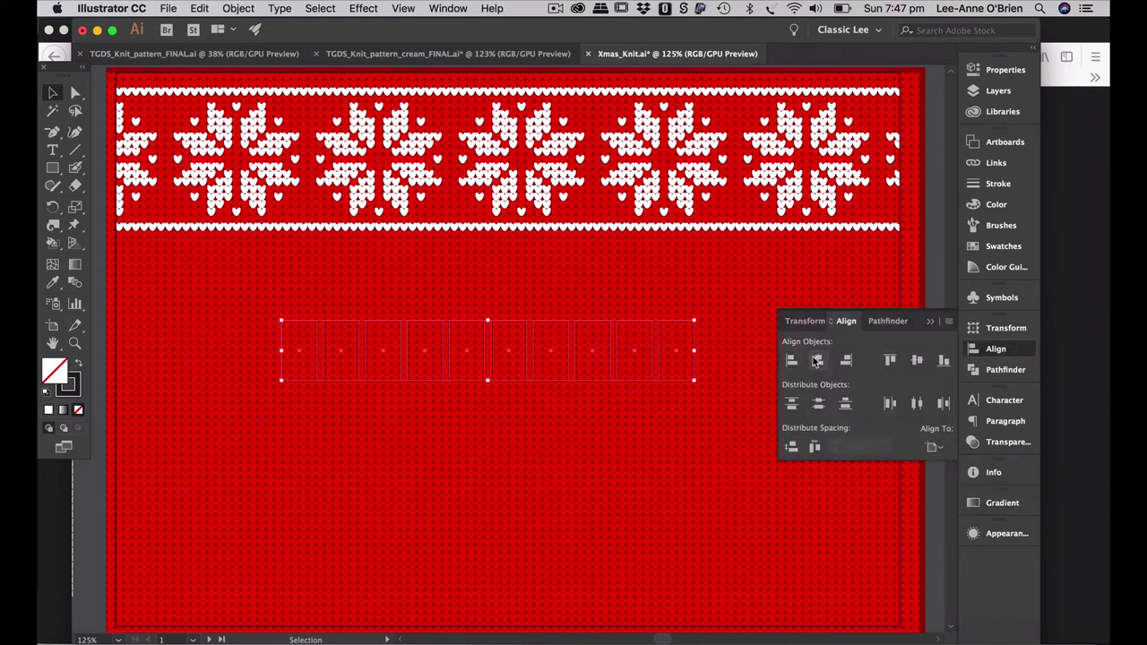
left_click(818, 360)
- Move the row straight up to sit just beneath the snowflake band
scroll(583, 335, "up", 5)
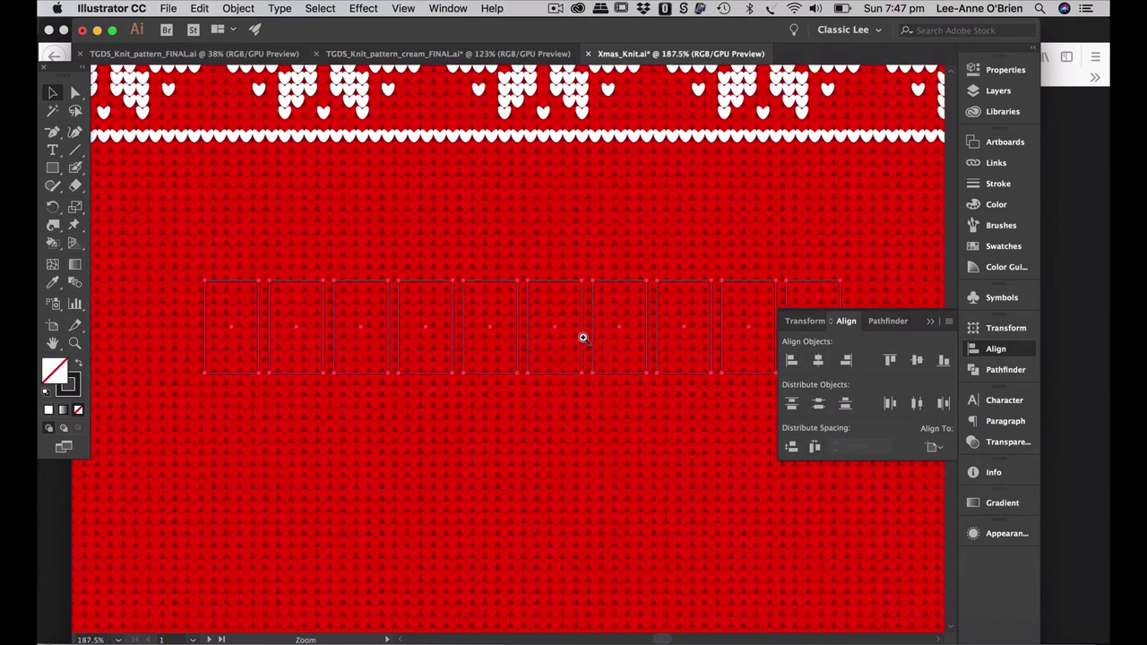
left_click(625, 331)
left_click_drag(508, 260, 499, 132)
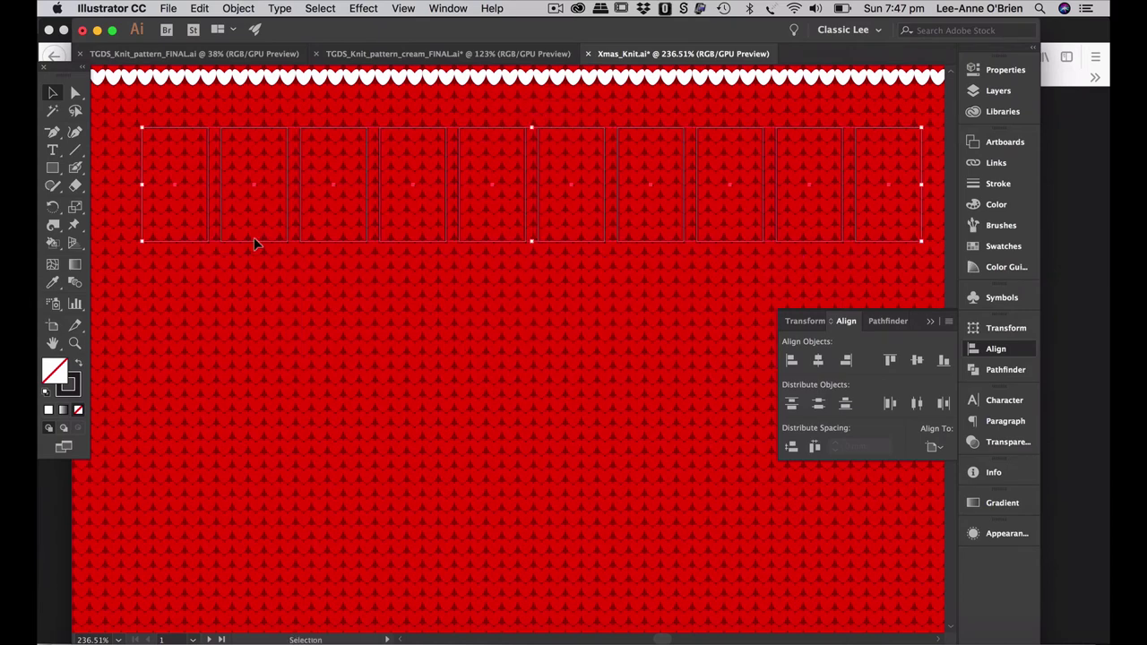
key("z")
left_click_drag(132, 182, 239, 168)
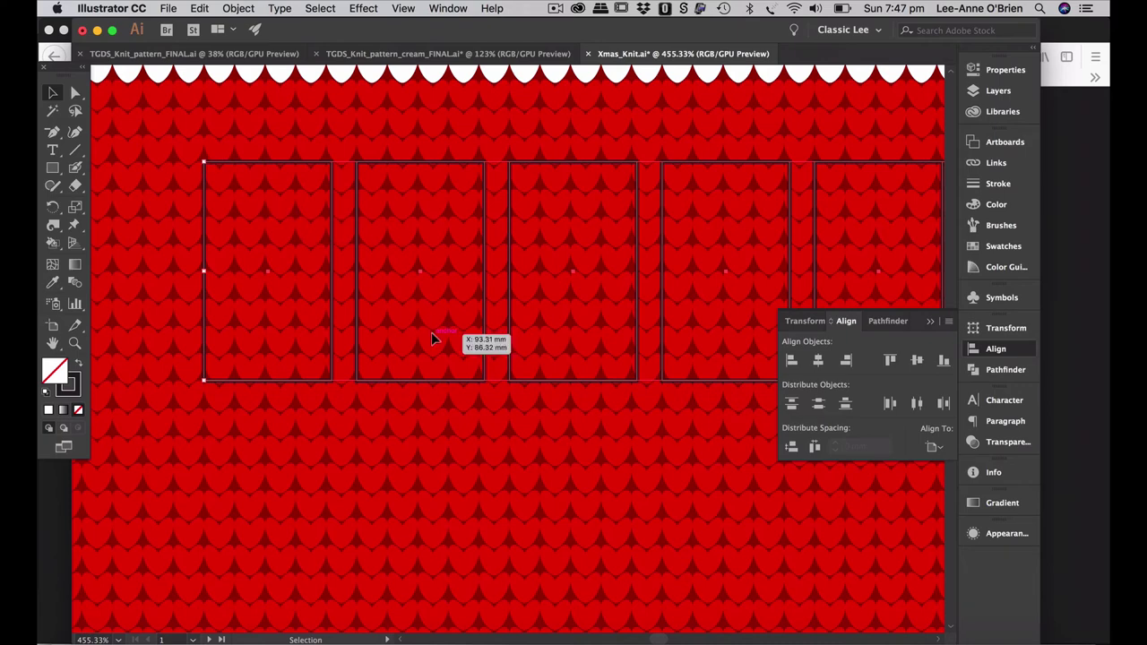
key("a")
key("super+minus")
key("super+minus")
key("super+minus")
- Close the Align panel and delete the sixth box, splitting the row into five and four
key("v")
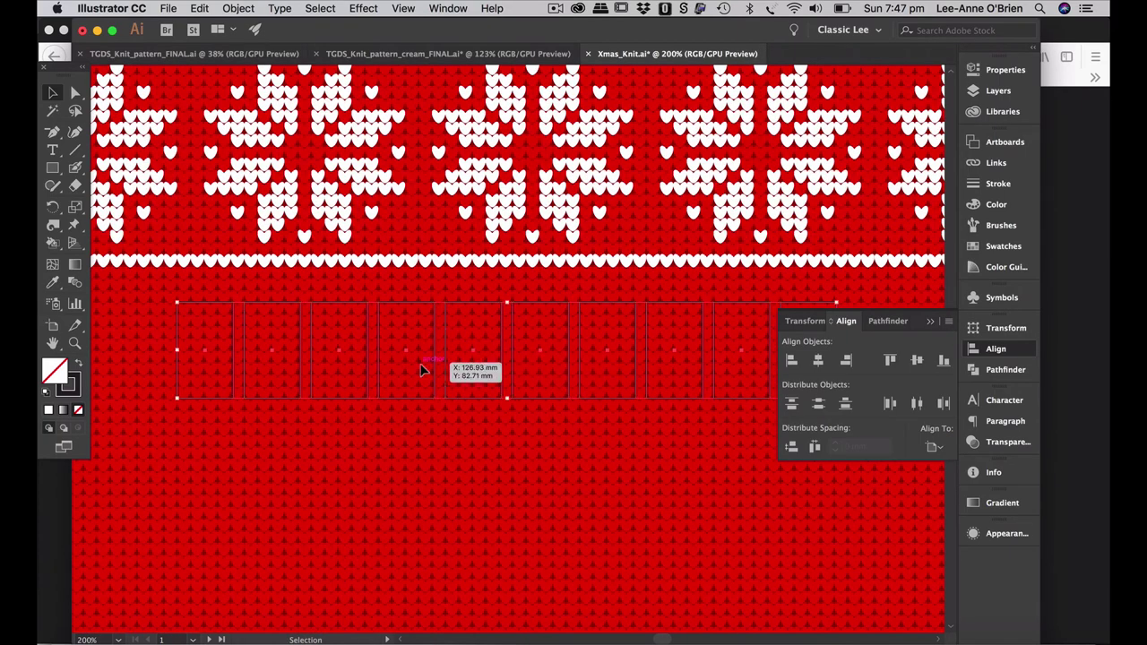
left_click(75, 93)
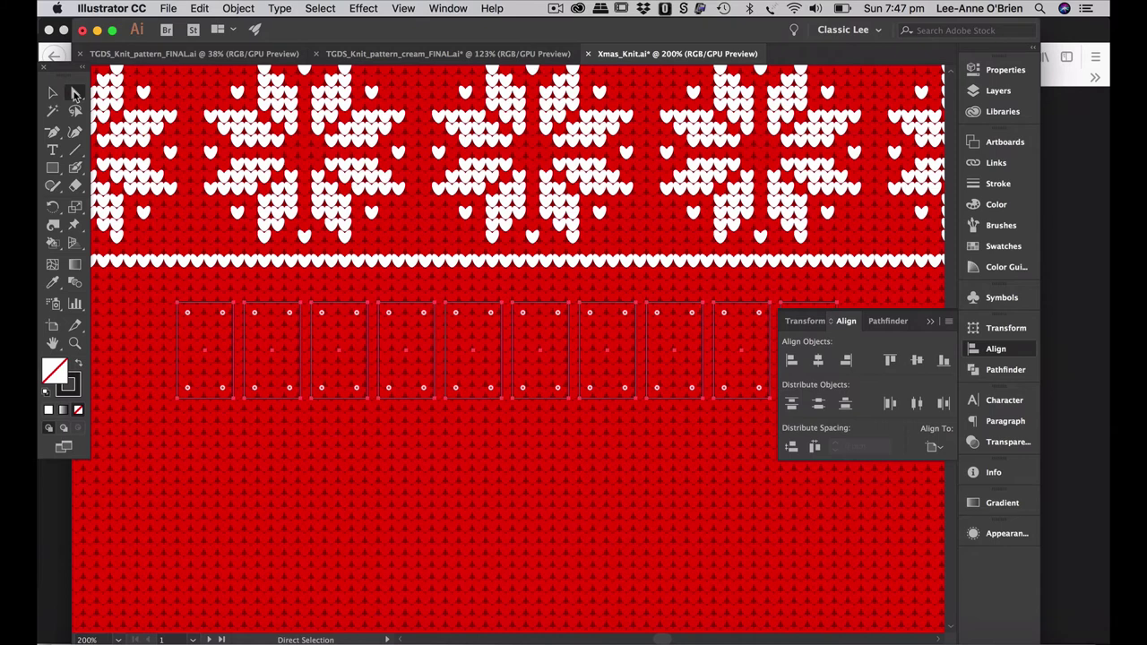
left_click(311, 422)
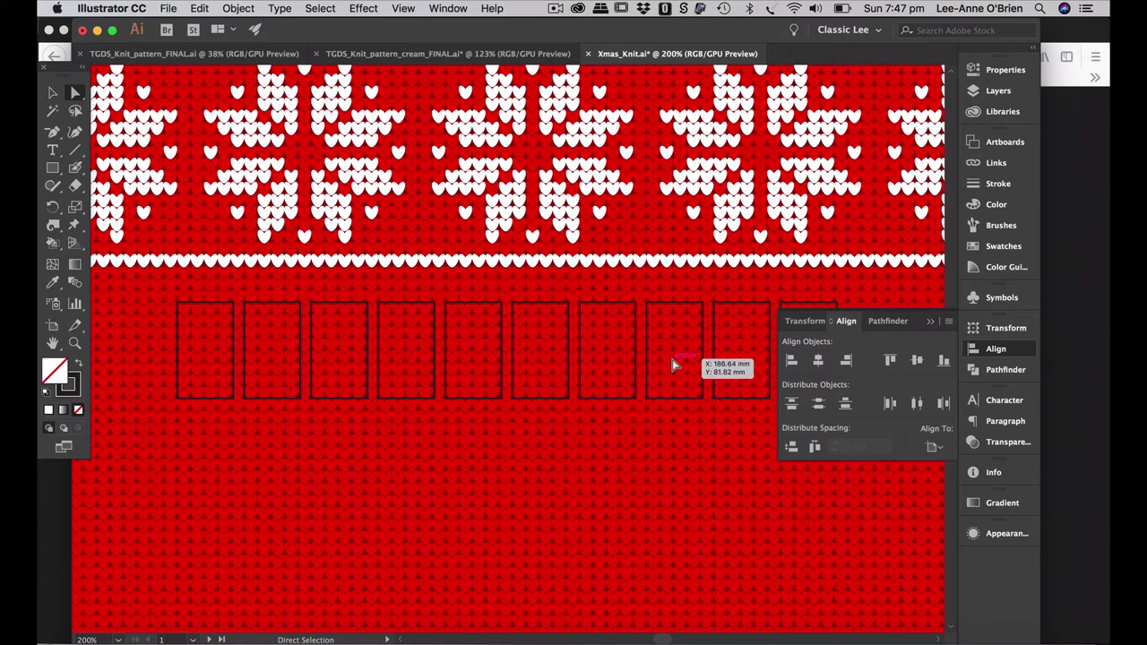
left_click(930, 320)
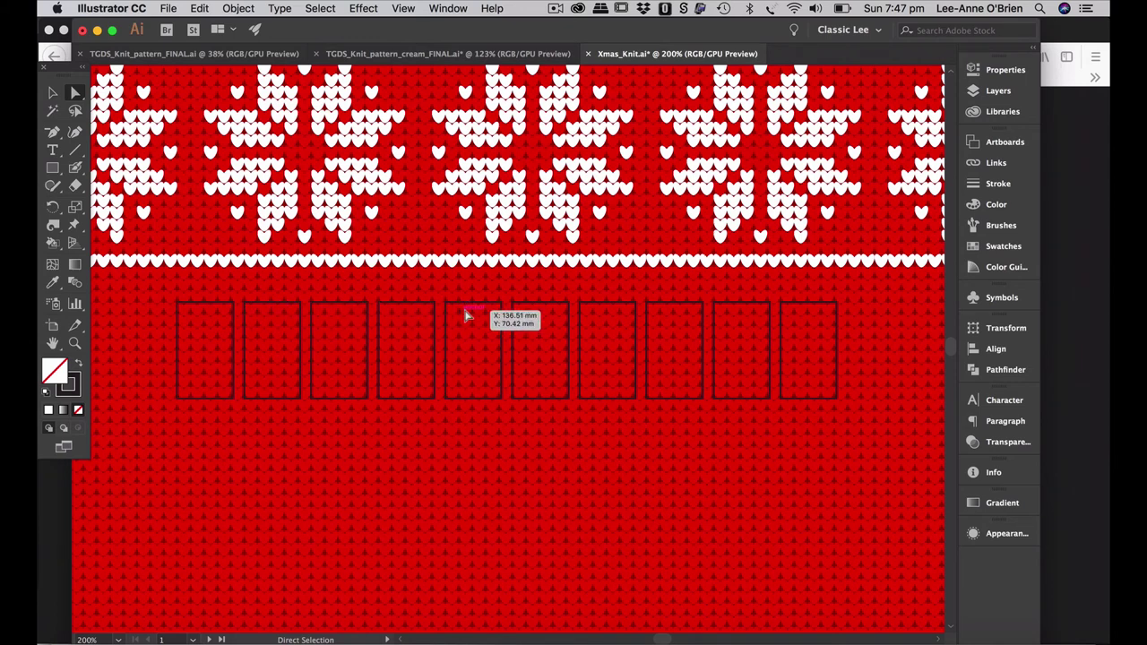
left_click(541, 309)
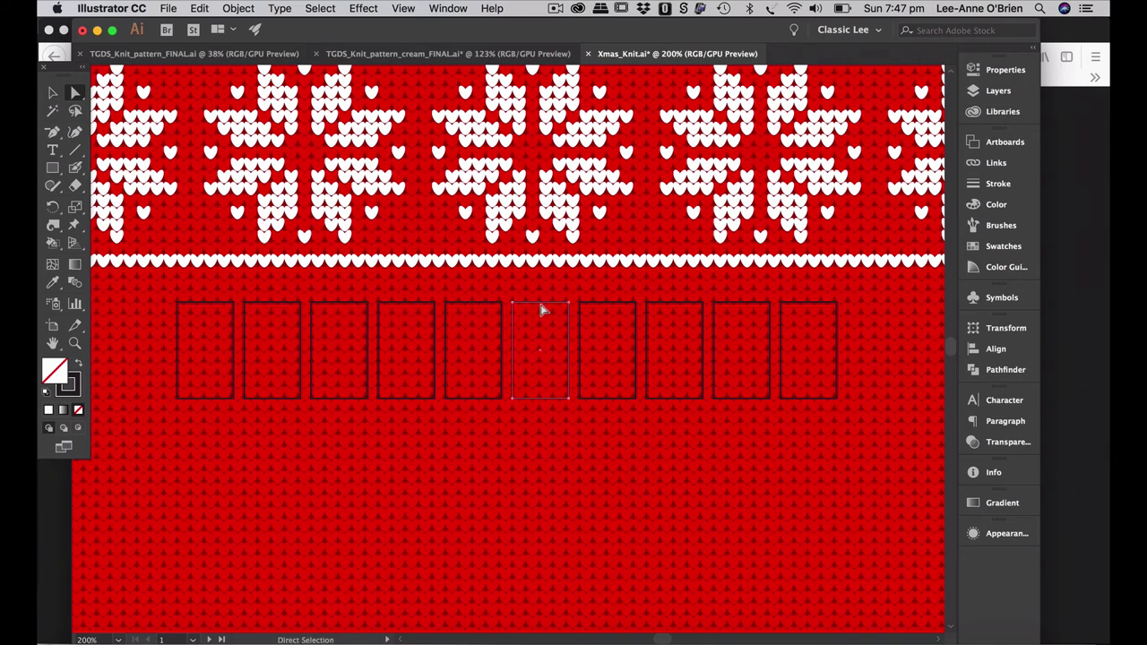
key("Delete")
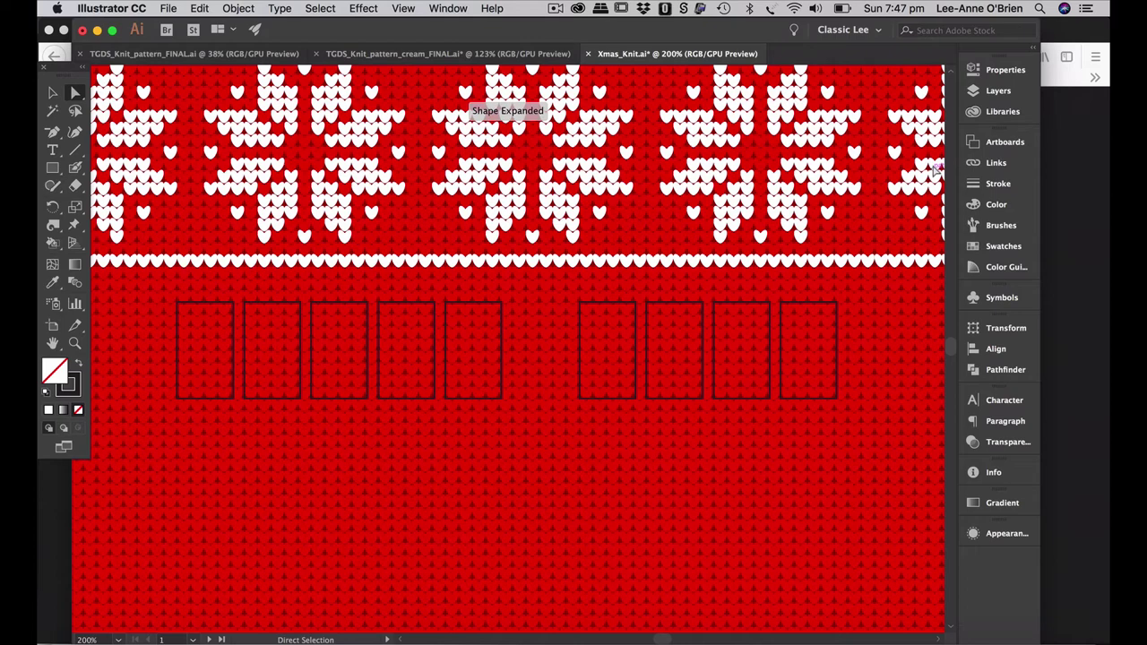
- Make 'red' the active layer and zoom out to bring the letter grid into view
left_click(996, 90)
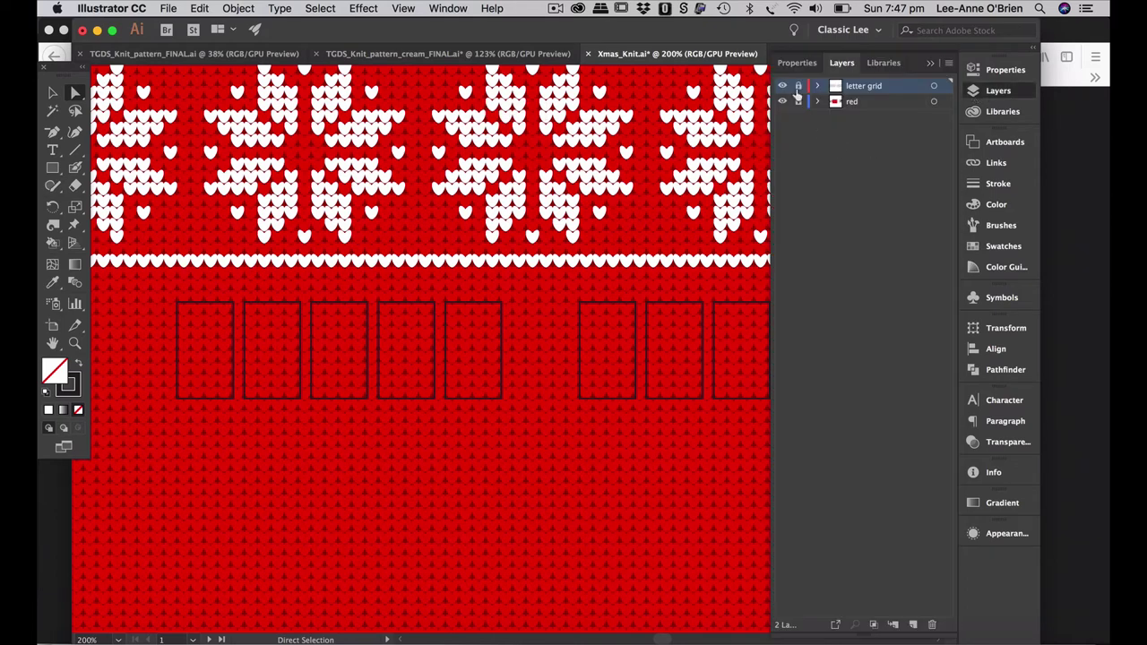
left_click(849, 102)
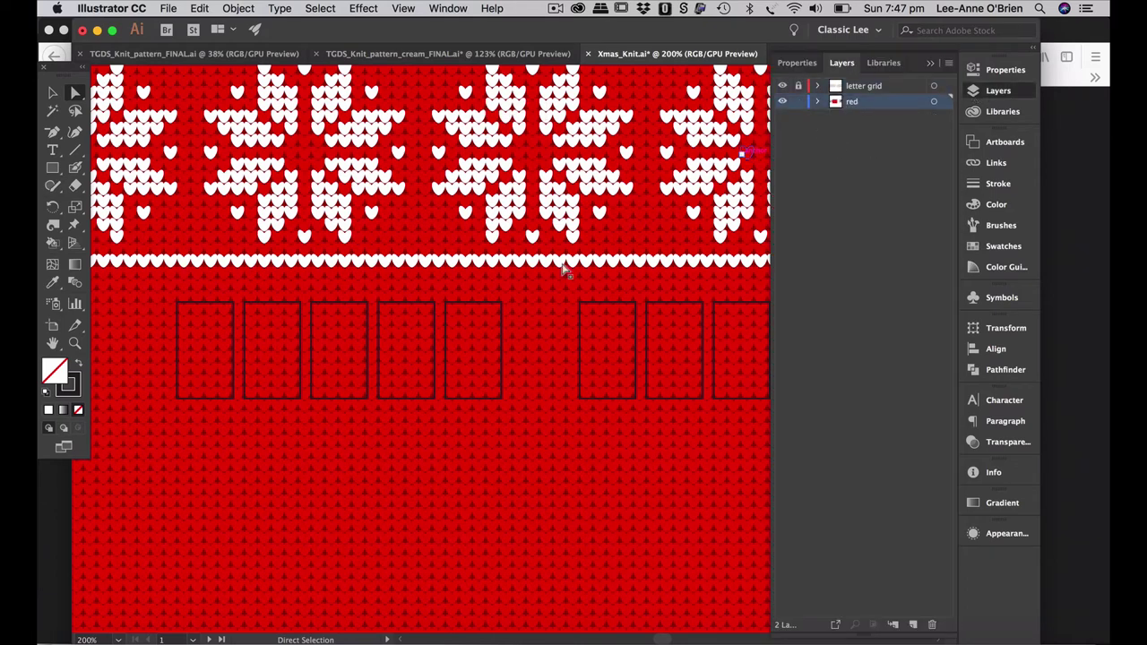
key("super+minus")
key("super+minus")
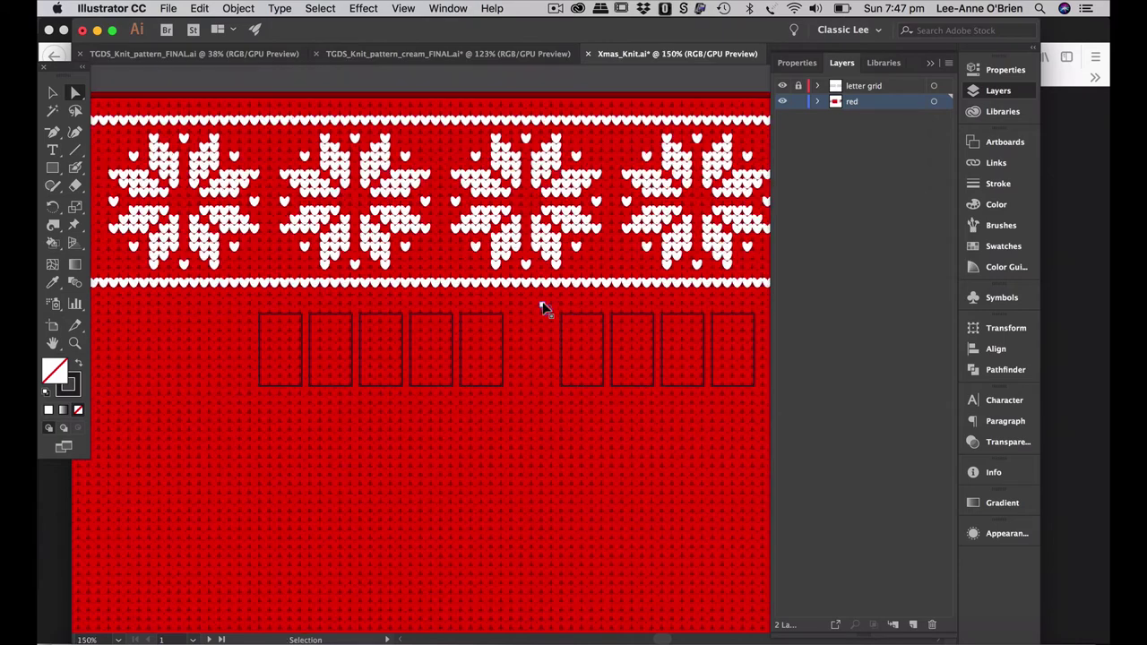
scroll(608, 421, "down", 3)
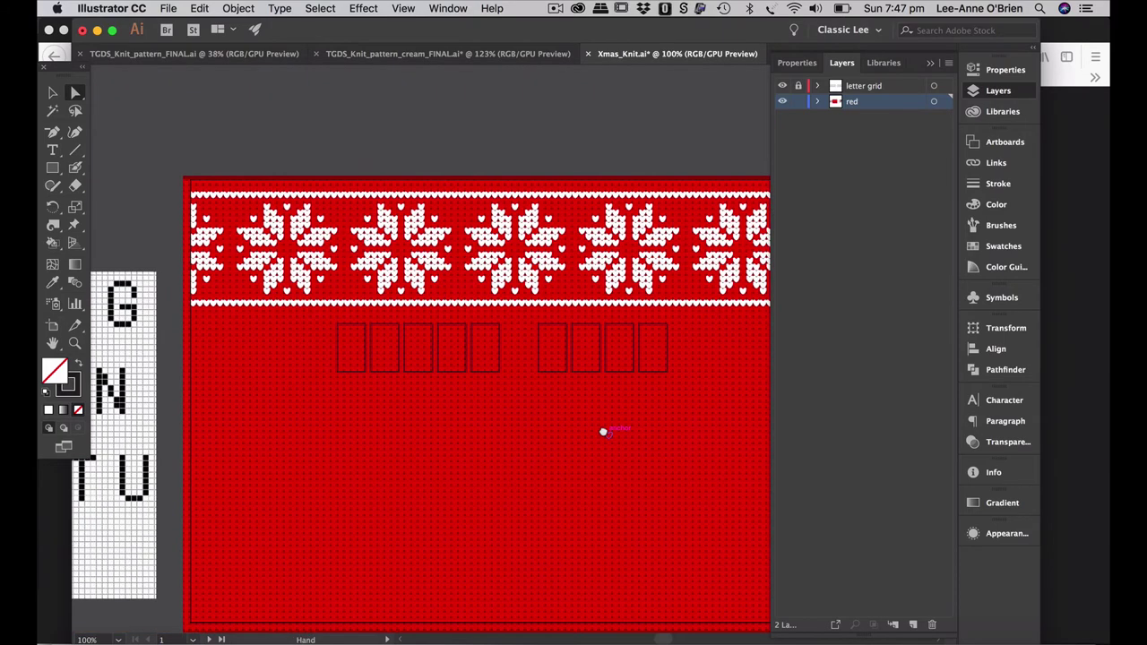
left_click_drag(376, 386, 568, 373)
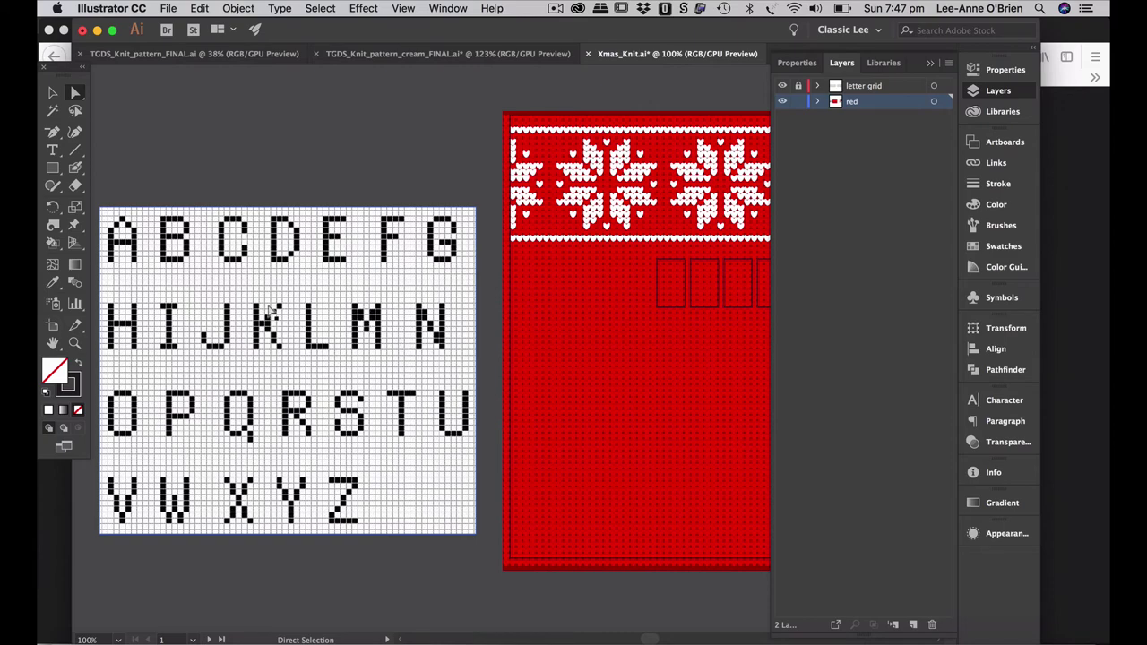
- Move the letter grid over the card's left side and zoom to about 233% on it and the boxes
left_click_drag(269, 309, 441, 362)
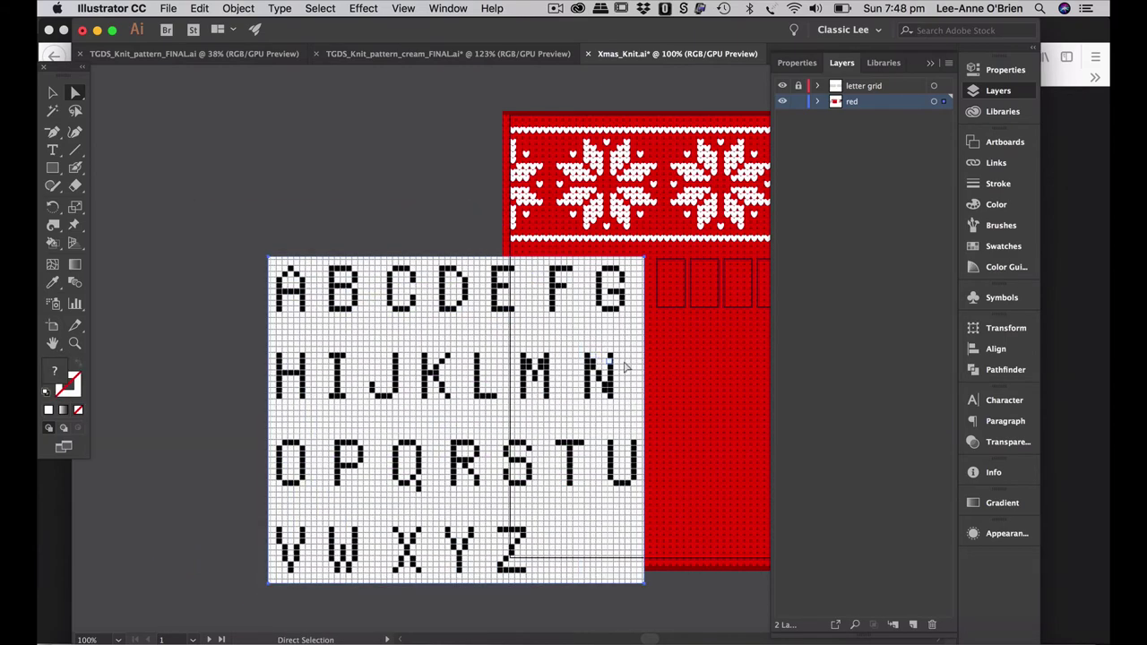
left_click_drag(623, 364, 486, 344)
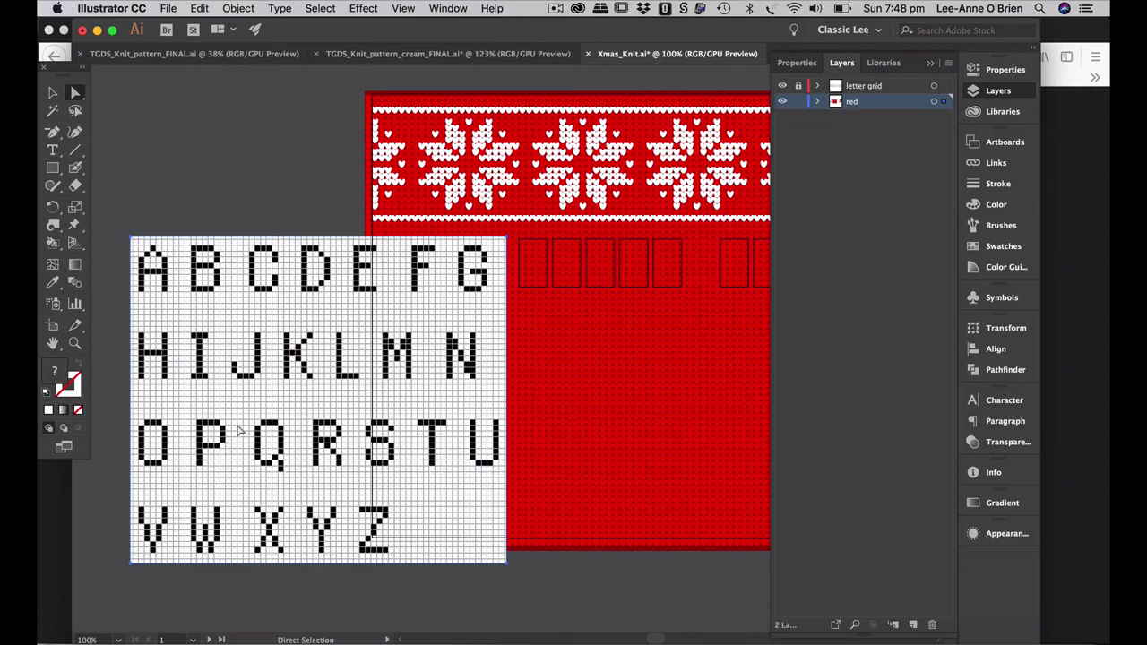
key("z")
left_click_drag(513, 299, 525, 239)
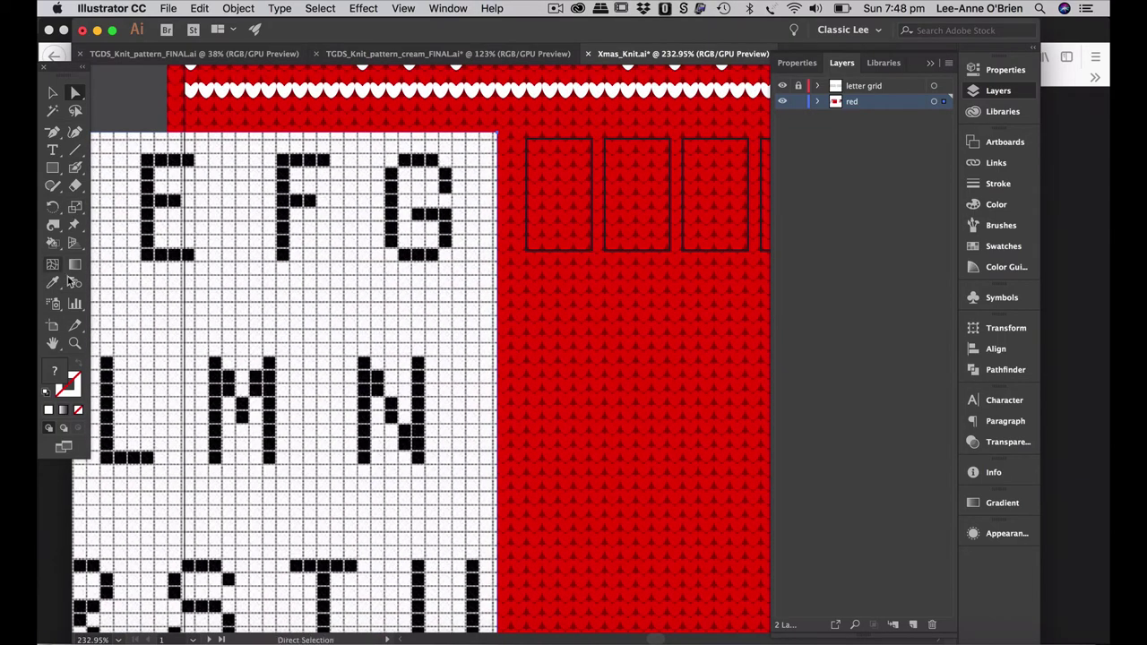
- Choose the Live Paint Bucket and set the fill colour to pure white
left_click(52, 243)
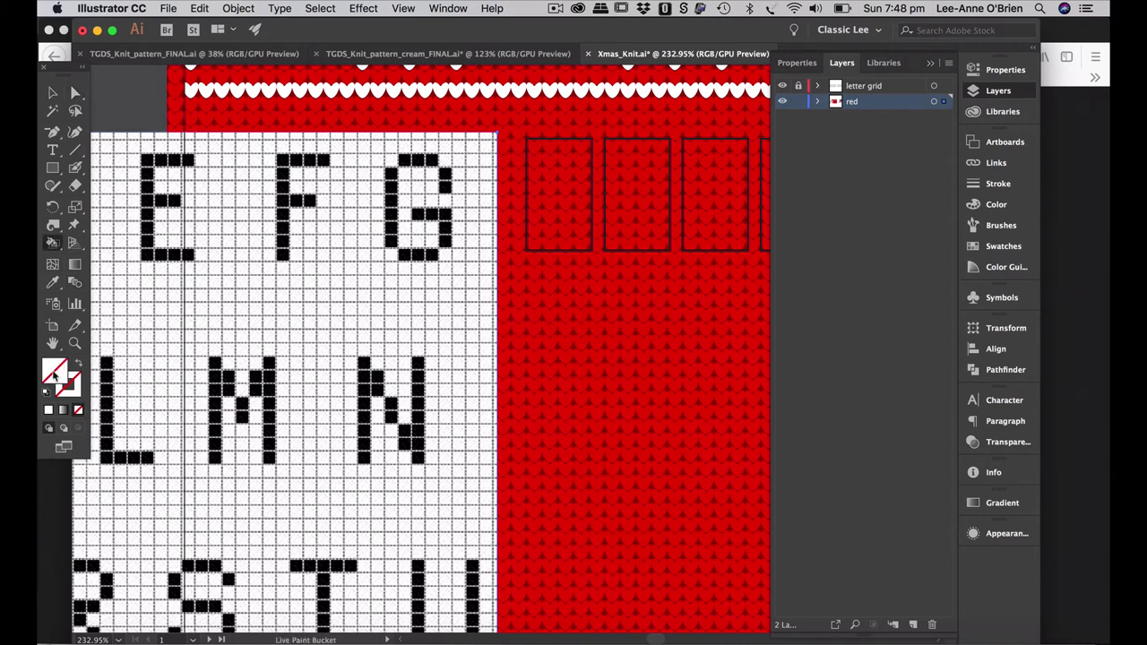
double_click(54, 375)
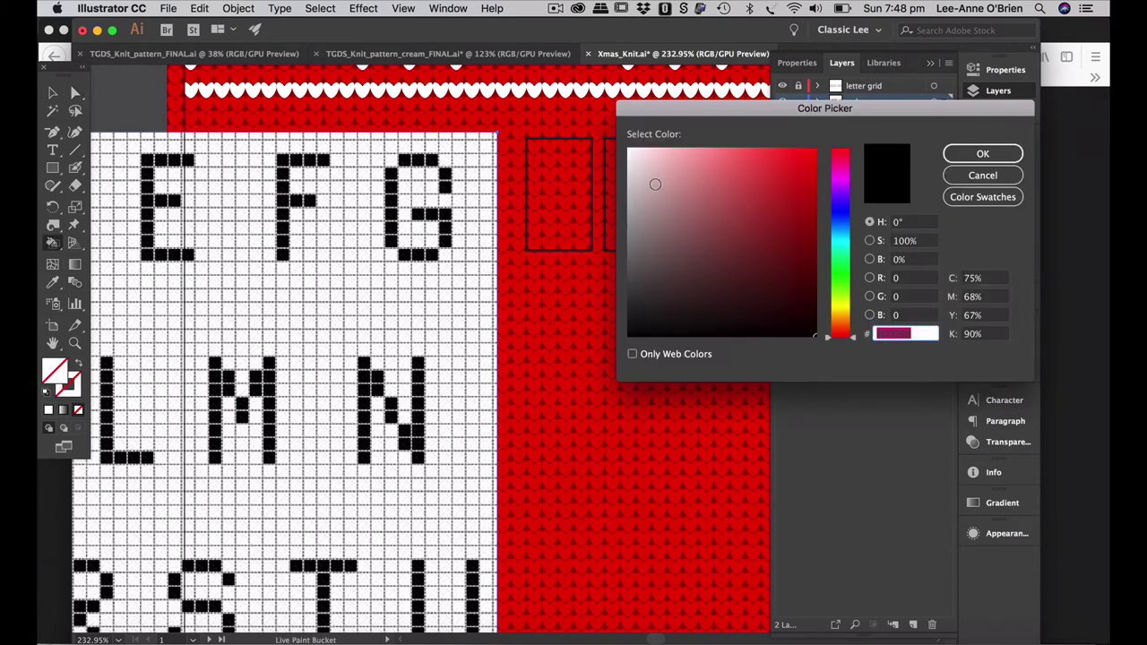
left_click_drag(655, 185, 628, 149)
left_click(983, 154)
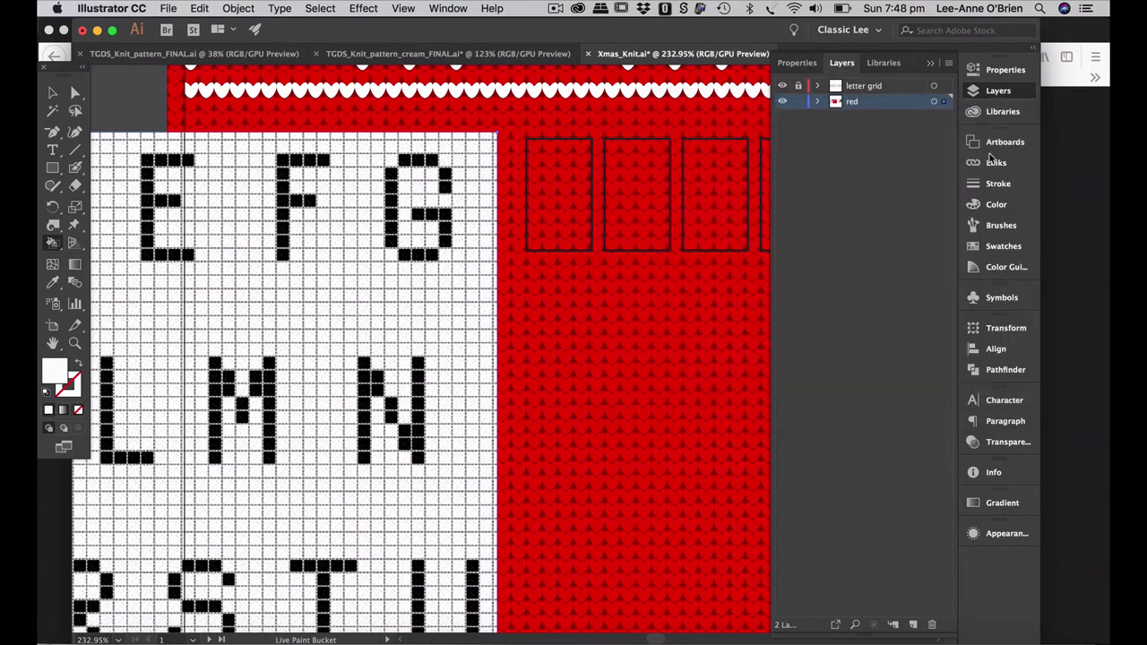
scroll(522, 187, "up", 5)
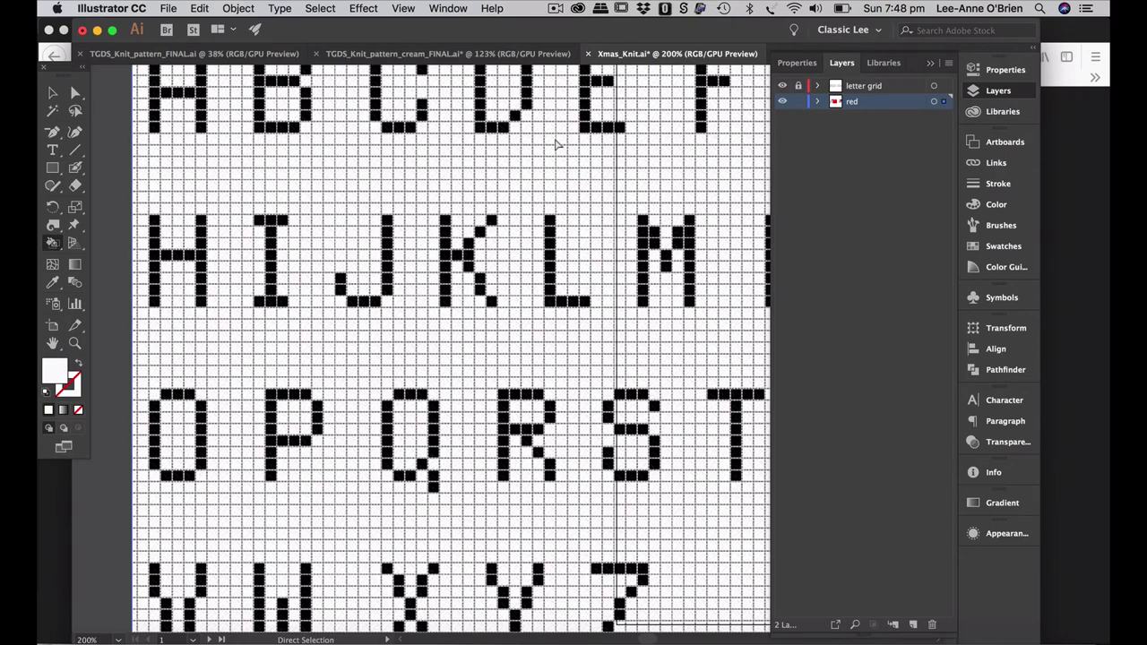
key("super+minus")
key("super+minus")
key("super+minus")
key("super+minus")
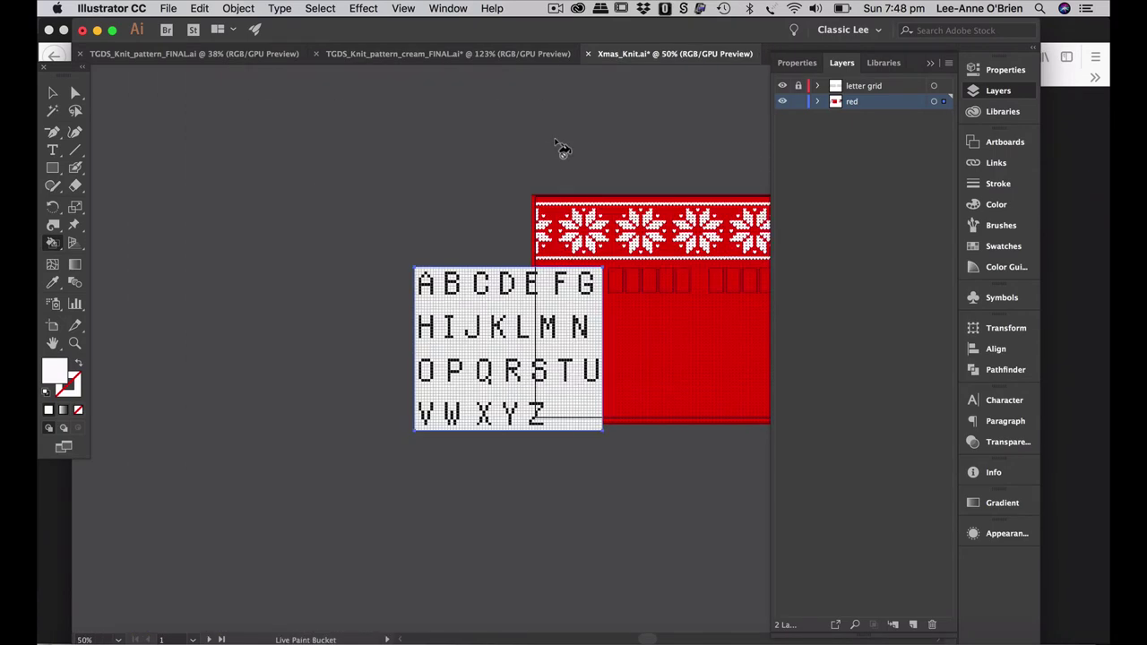
- Try selecting the red background and the letter-box row, then clear the selection
left_click(52, 95)
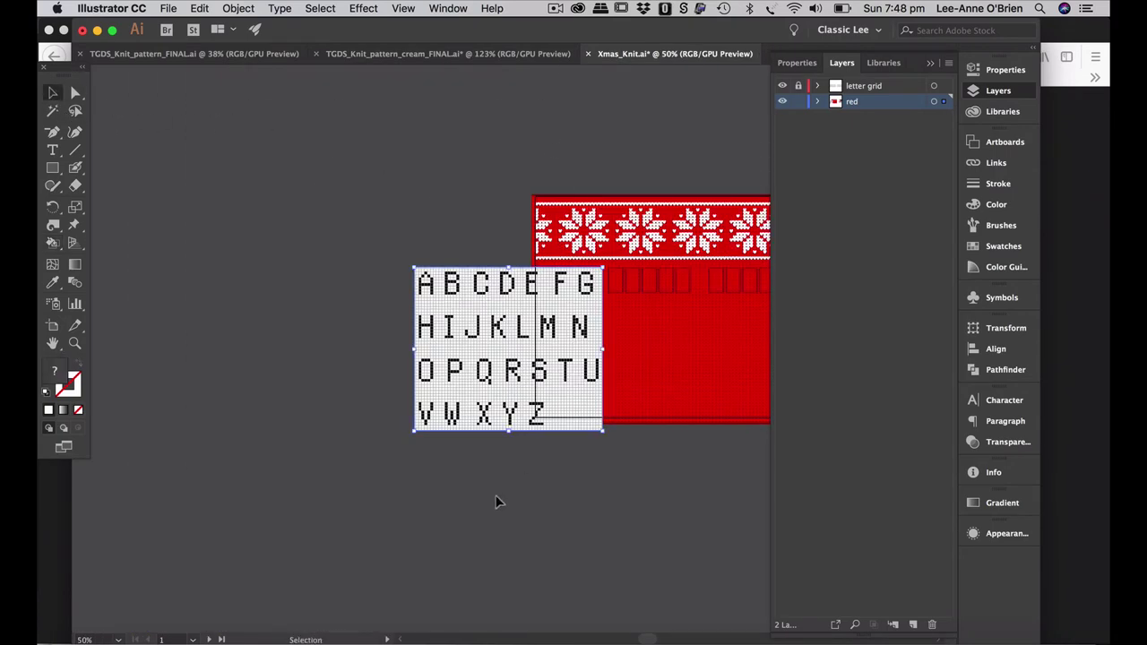
scroll(738, 435, "right", 5)
scroll(615, 436, "up", 3)
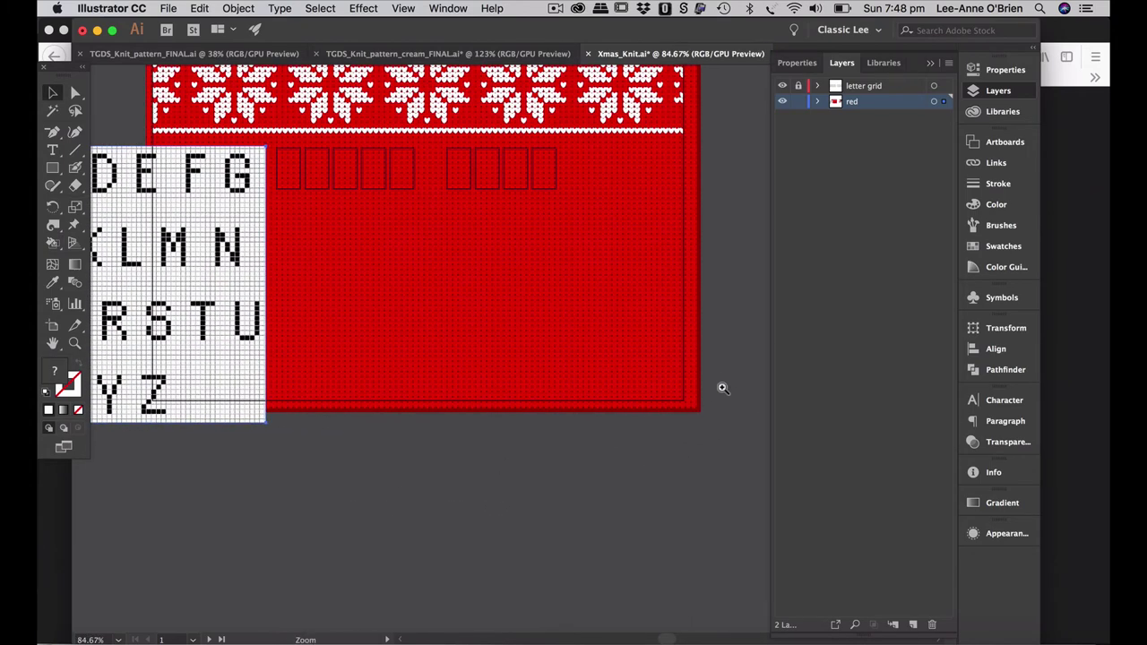
left_click(699, 413)
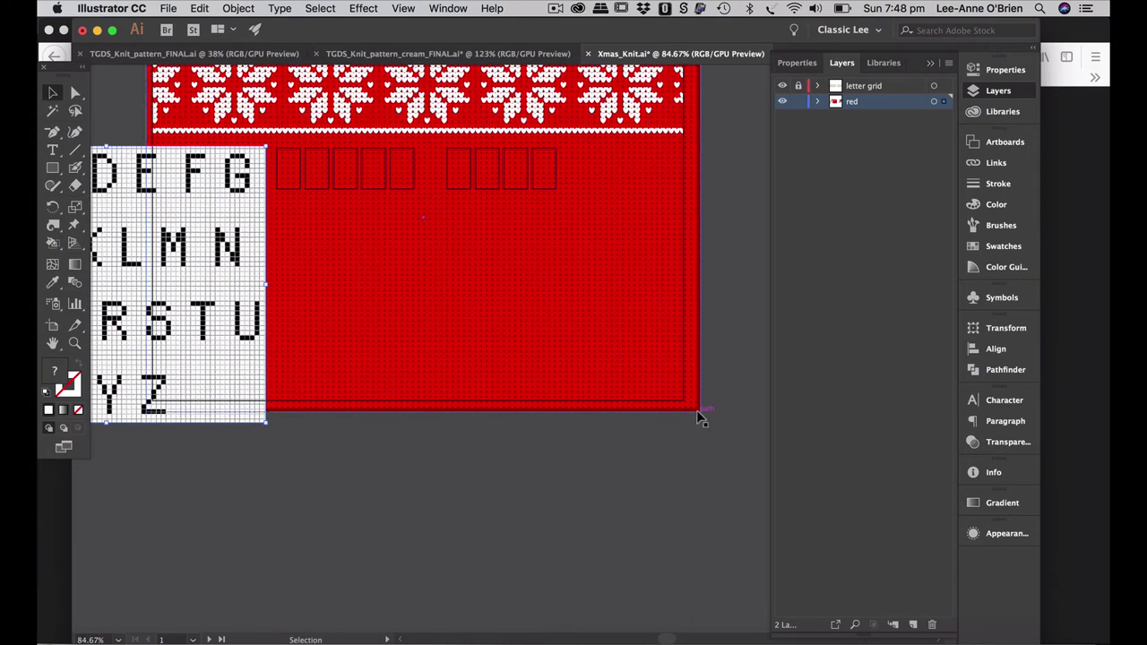
left_click(744, 458)
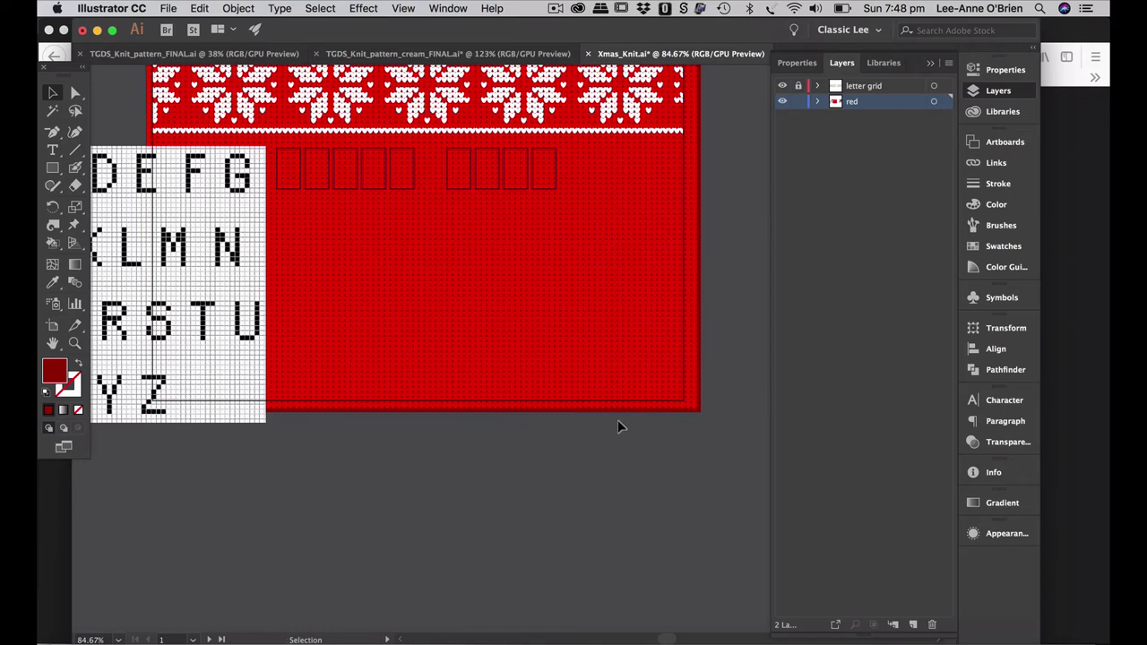
scroll(617, 421, "up", 2)
scroll(618, 421, "left", 2)
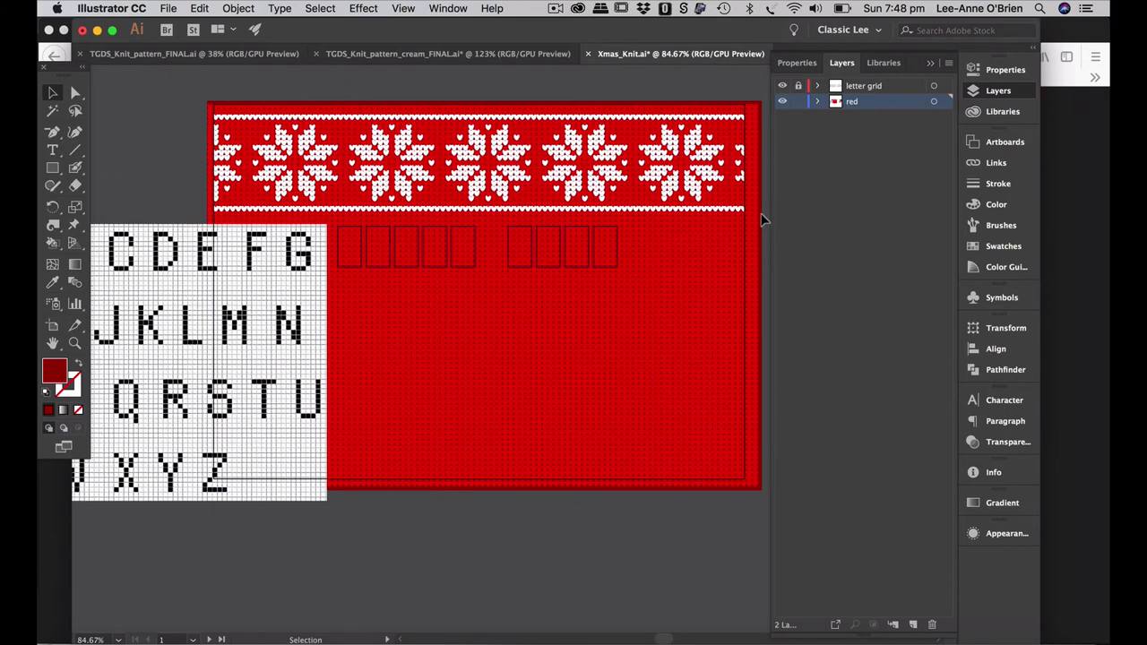
left_click(325, 290)
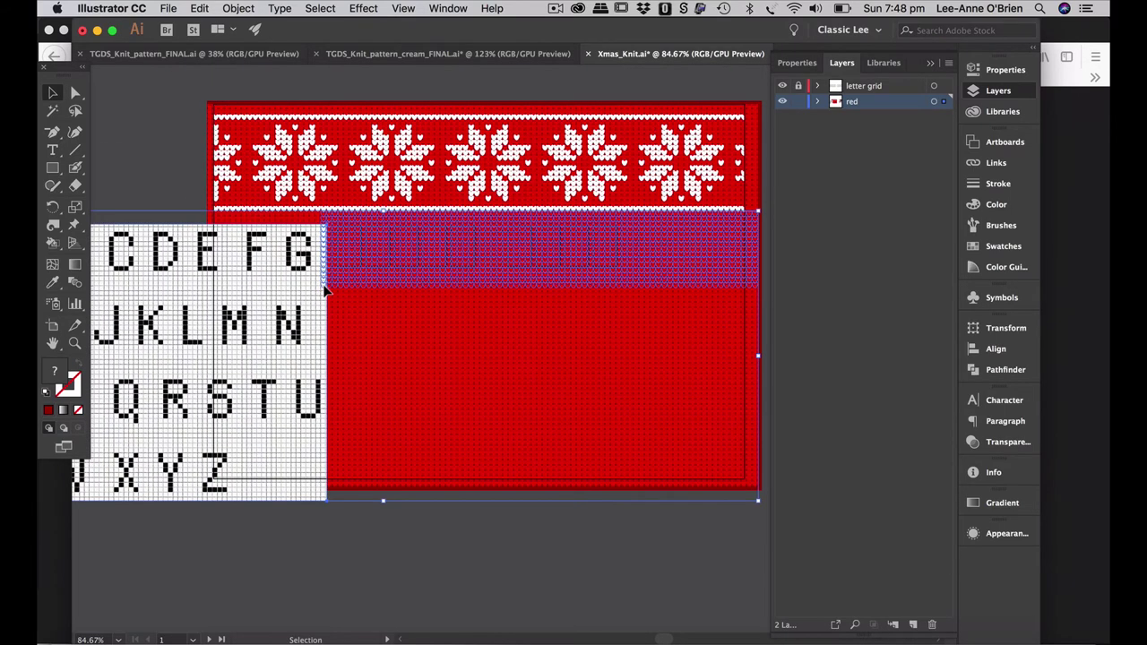
left_click(431, 524)
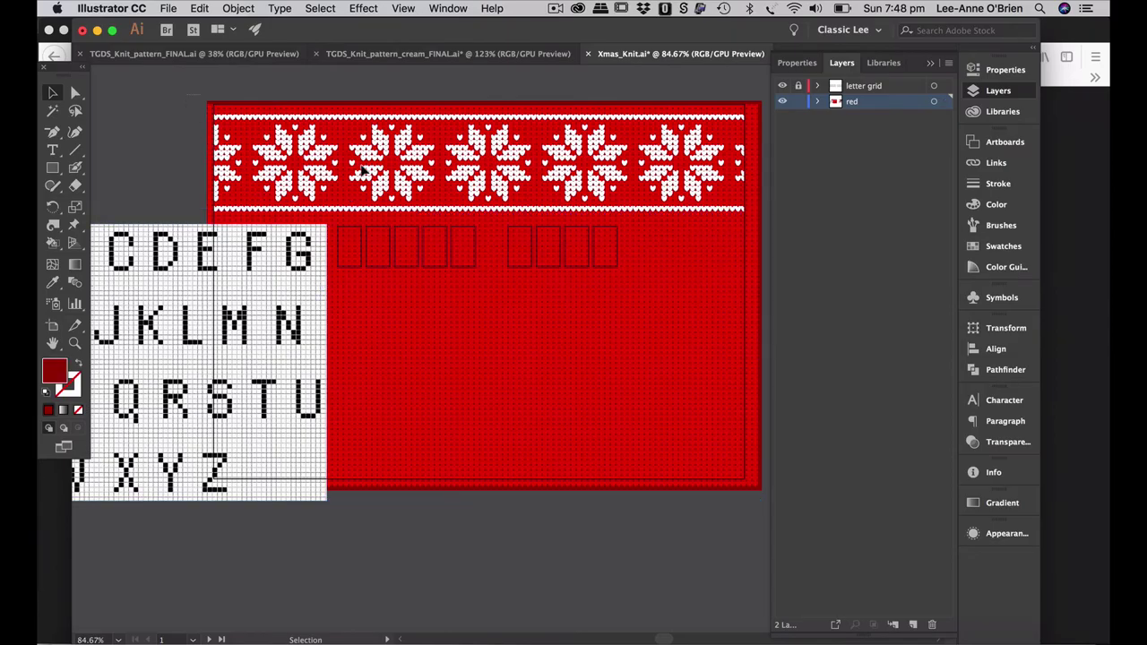
- Select all artwork, zoom closely on the letter boxes, and pick the Live Paint Bucket
key("super+a")
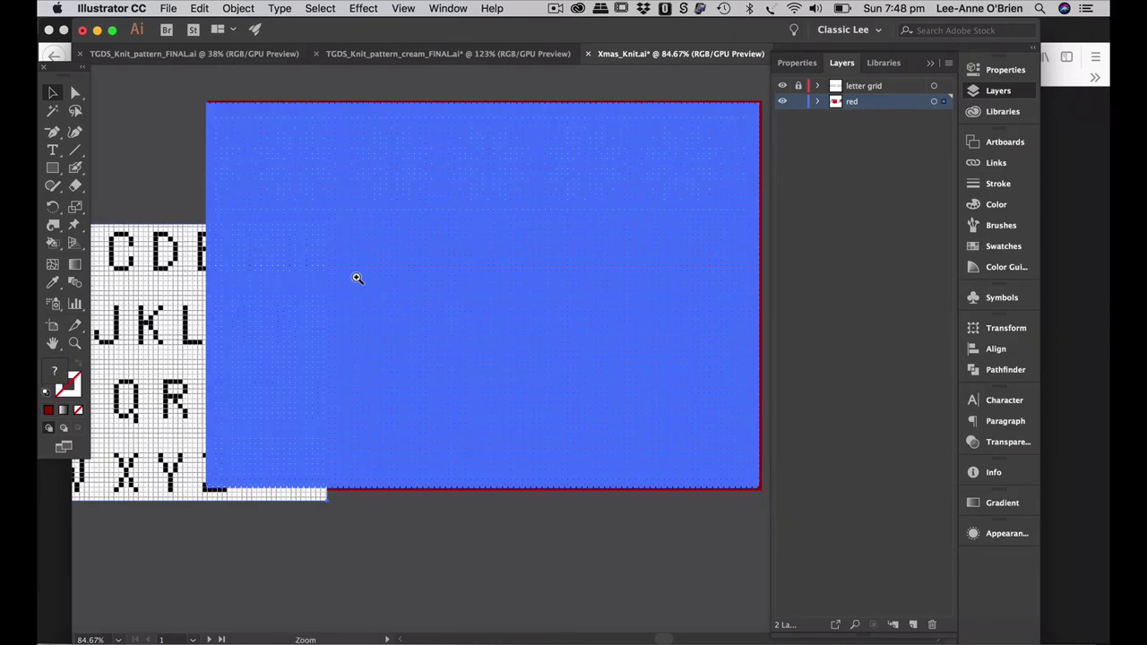
key("z")
left_click_drag(364, 256, 578, 178)
left_click(366, 248)
left_click(389, 230)
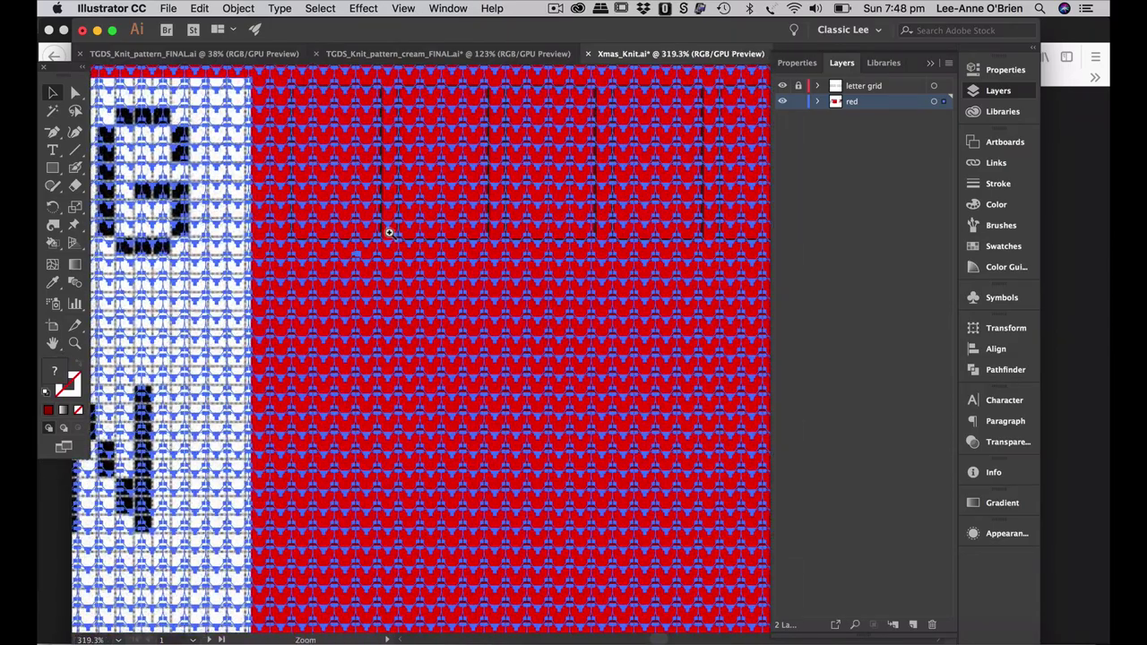
key("v")
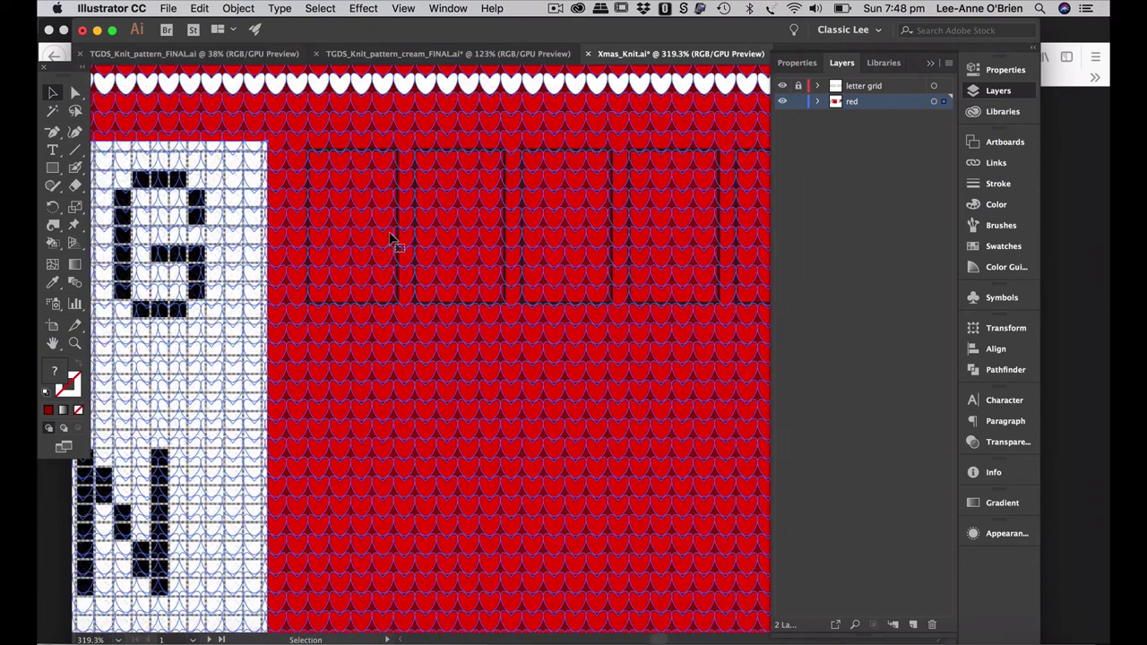
left_click(53, 242)
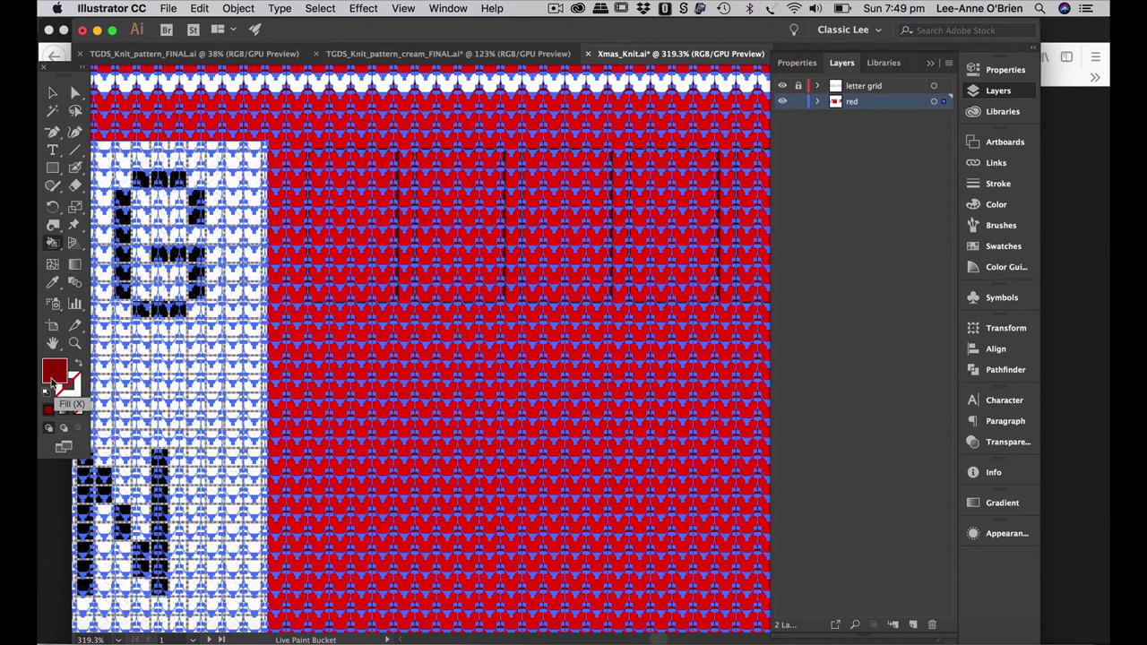
- Set fill to FFFFFF and try live-painting a letter-box stitch, dismissing the conversion warnings
double_click(54, 369)
type("FFFFFF")
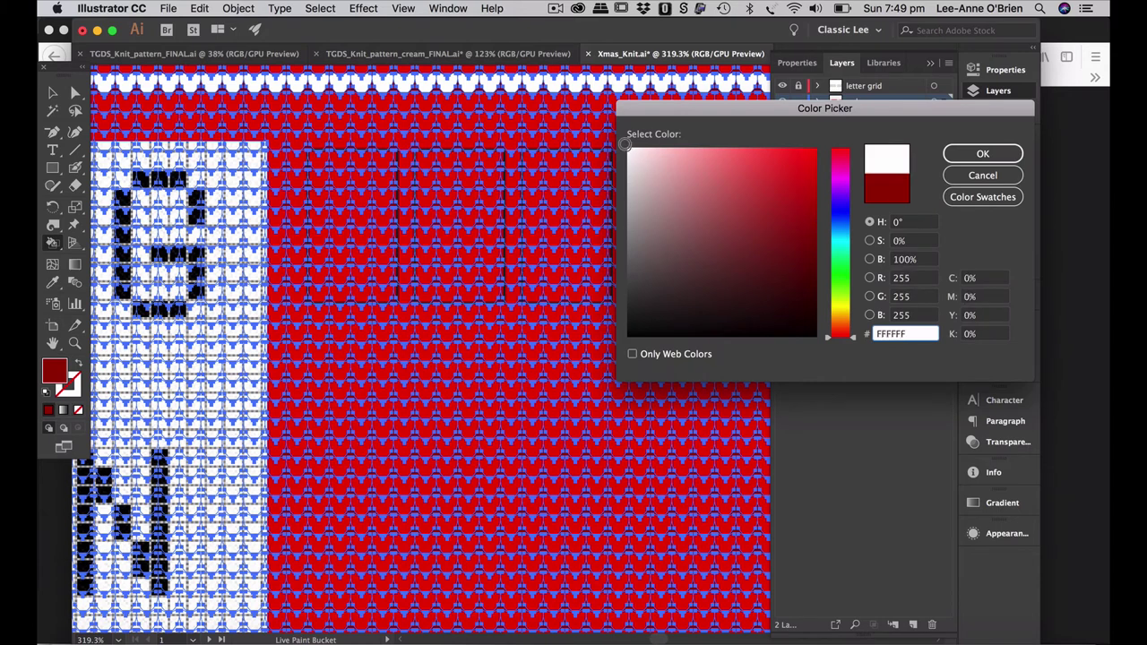
left_click(982, 154)
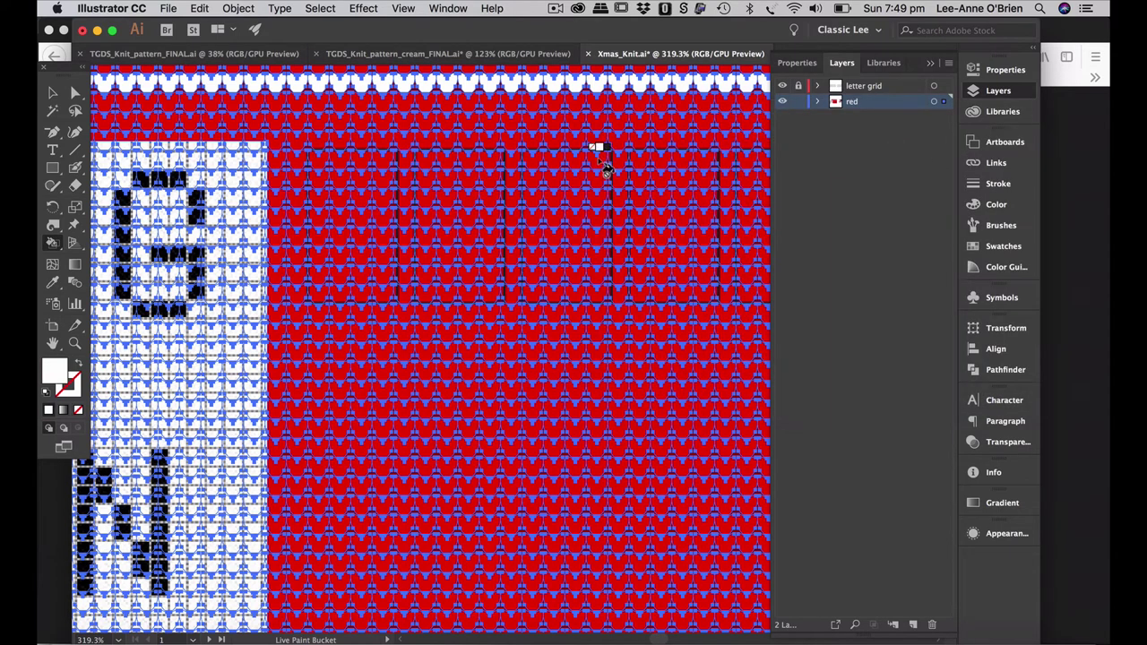
left_click(395, 160)
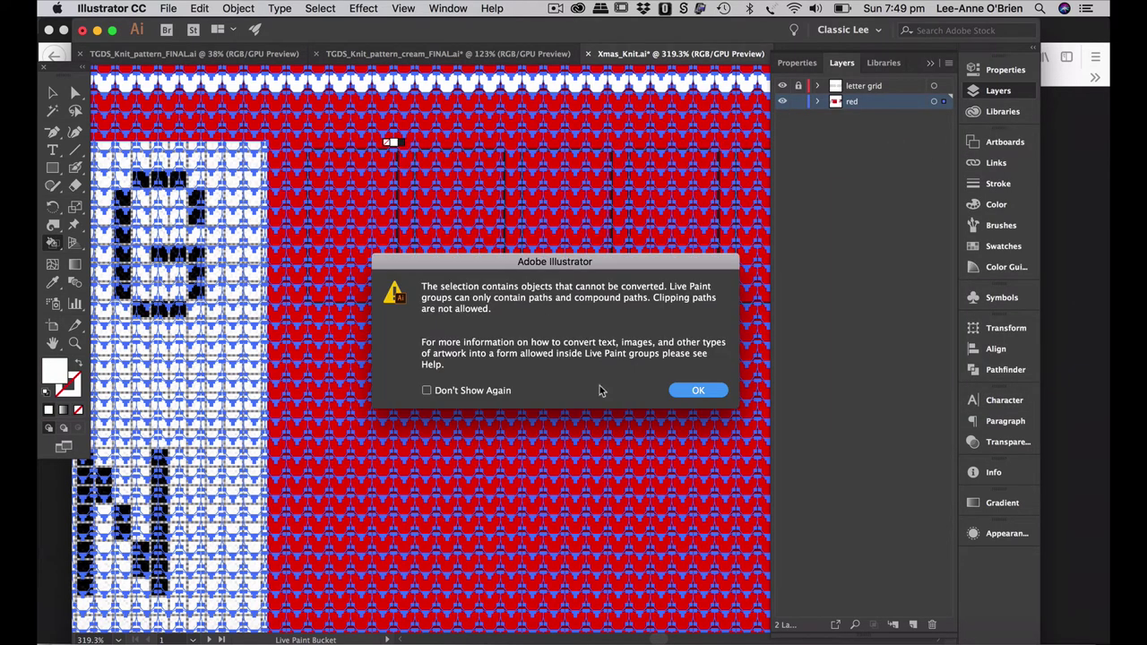
left_click(698, 390)
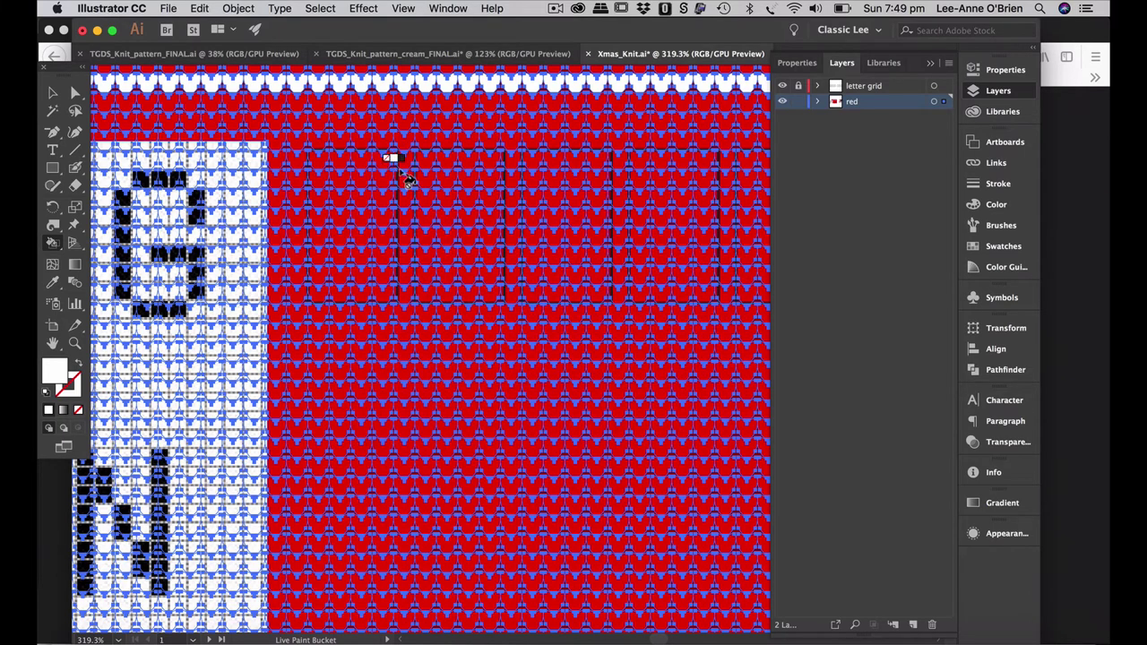
left_click(397, 156)
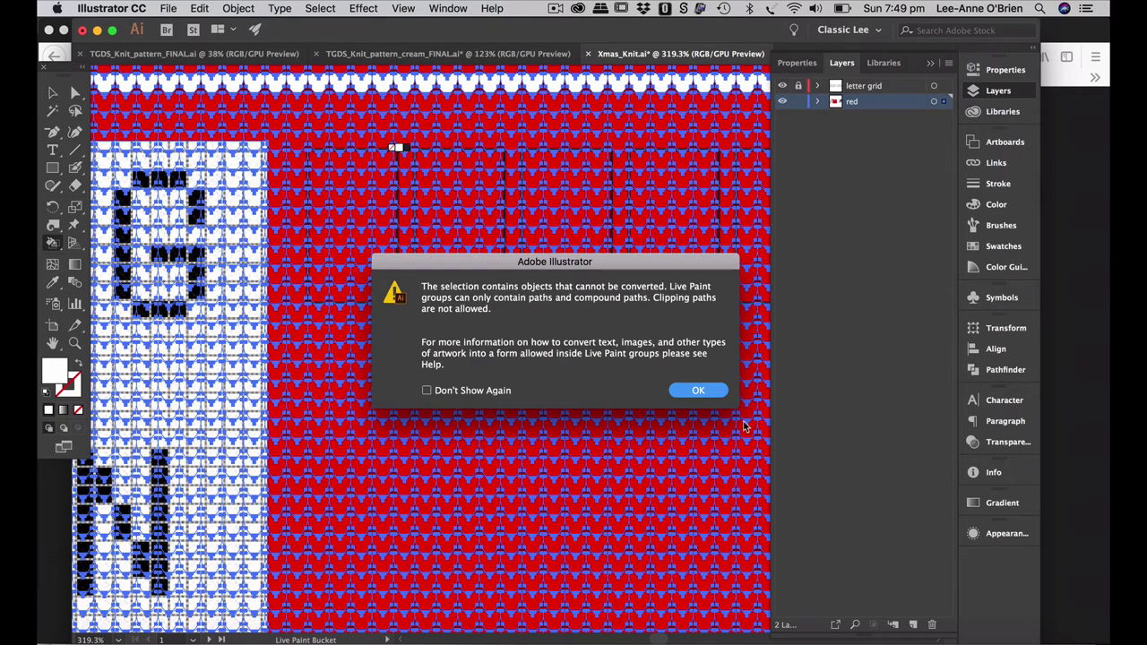
left_click(699, 391)
- Zoom back out and select only the red knit background
key("v")
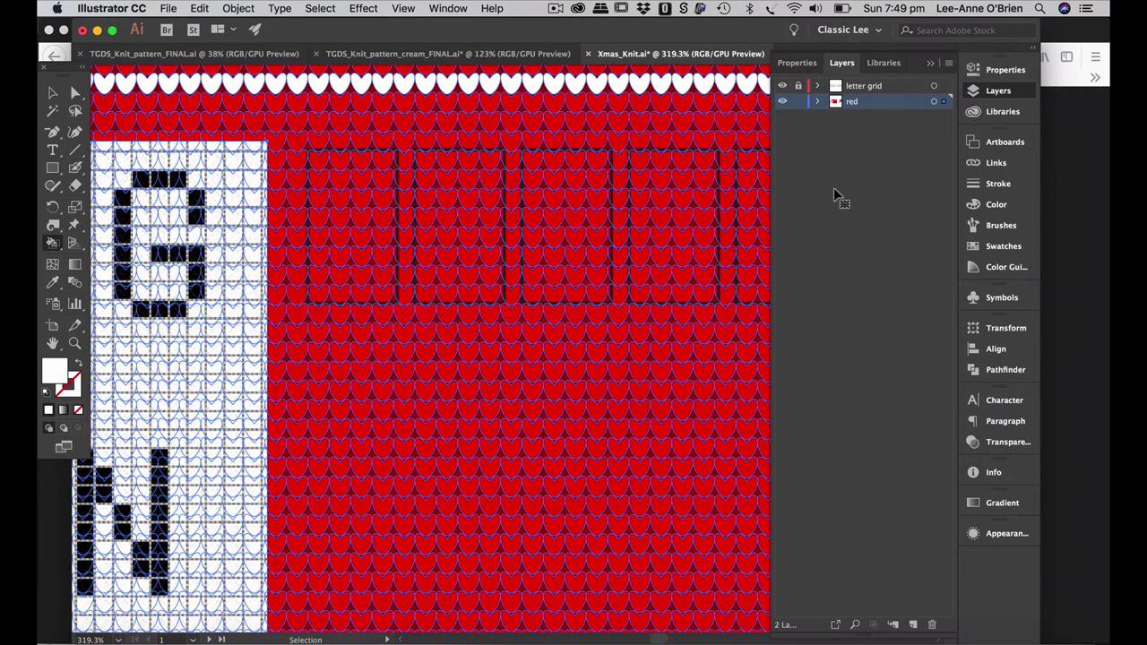
key("super+minus")
key("super+minus")
key("super+minus")
key("super+minus")
key("super+minus")
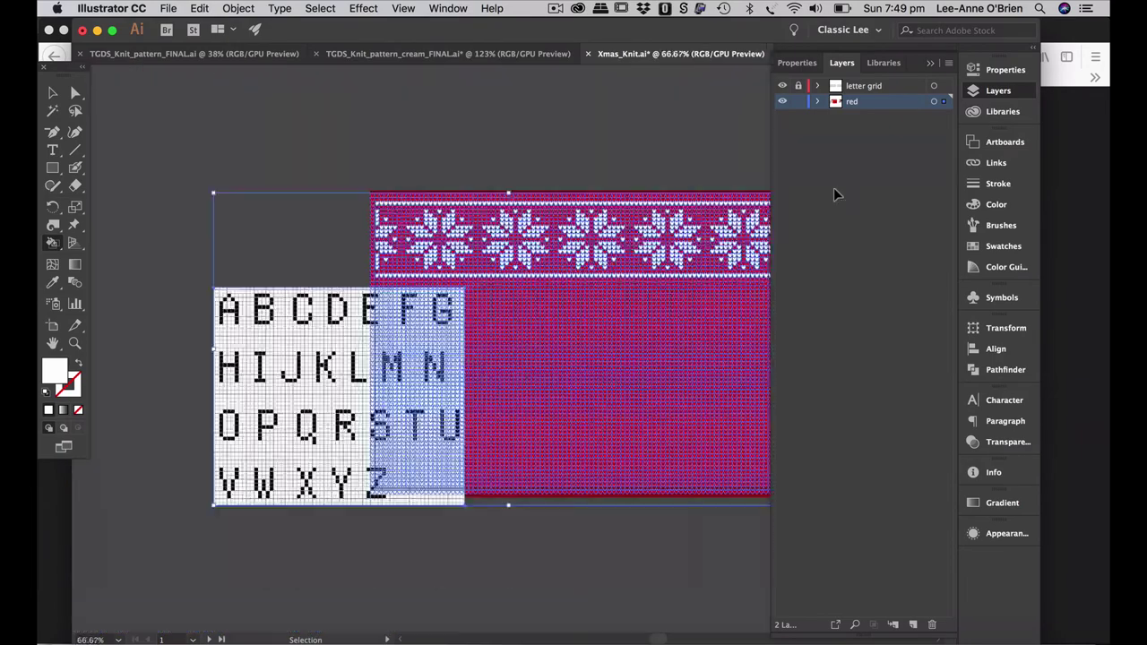
key("super+a")
key("k")
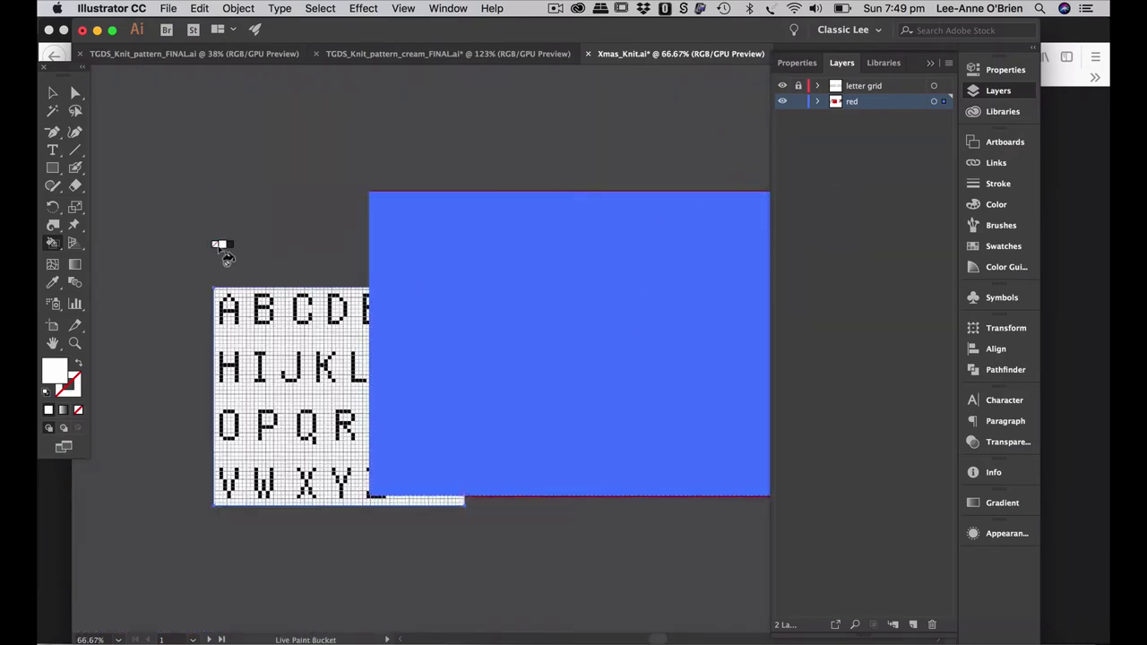
left_click(53, 94)
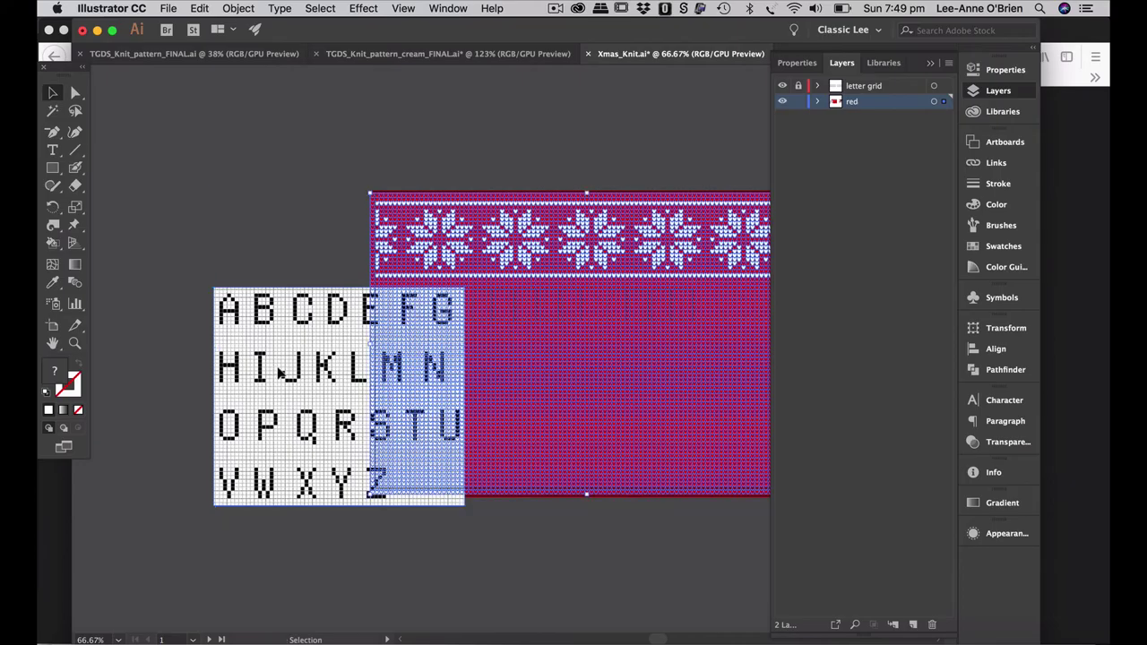
left_click(519, 322)
- Zoom in on the letter boxes and pick the Live Paint Bucket
key("z")
left_click_drag(461, 338, 668, 255)
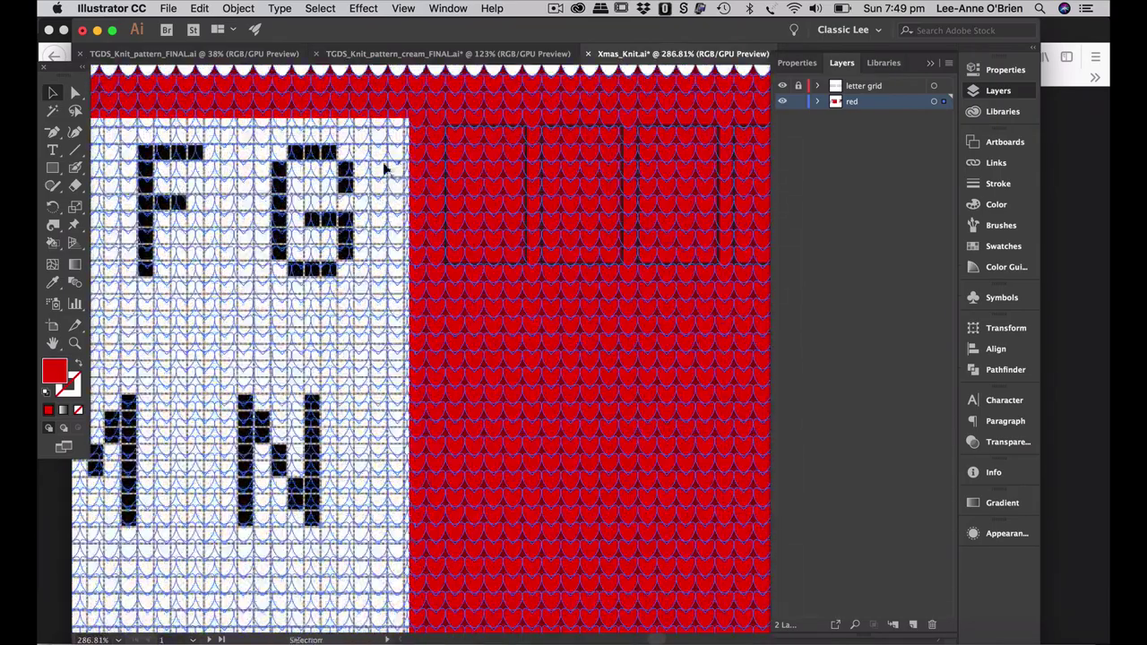
key("v")
left_click(52, 243)
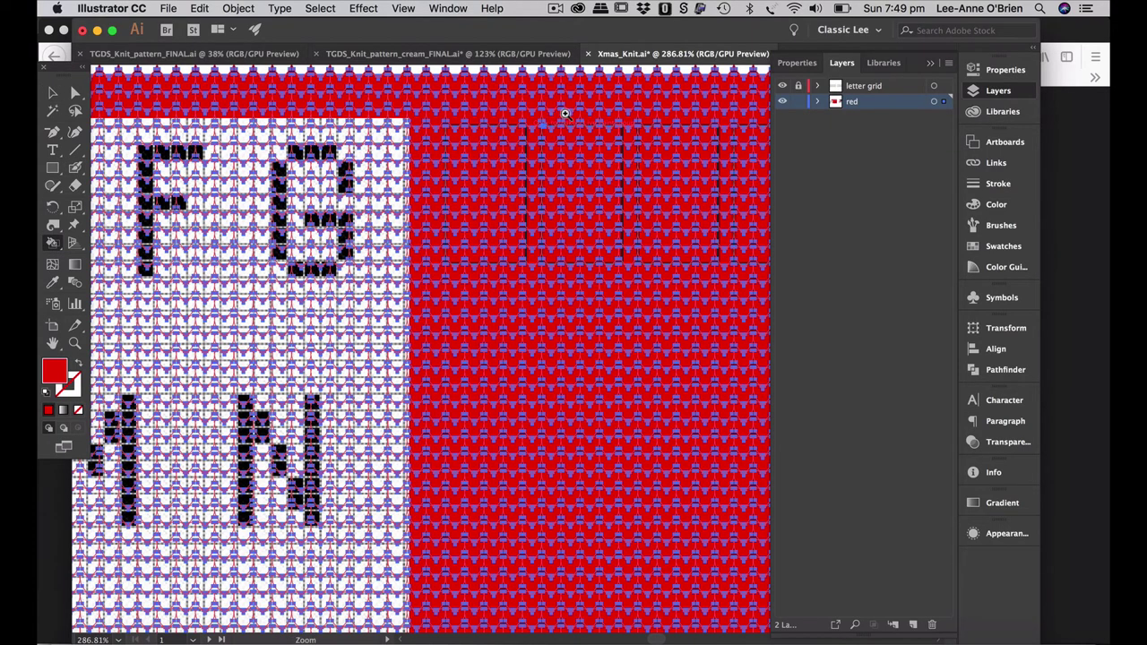
scroll(538, 143, "up", 2)
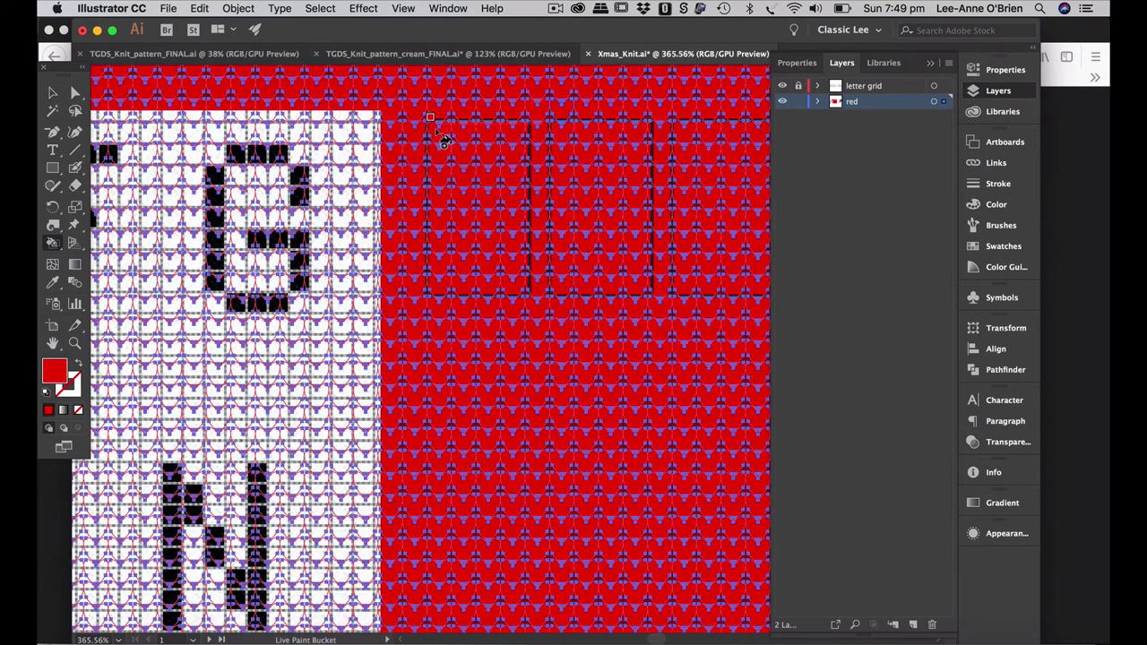
- Set the fill to pure white and paint the first red stitch, making a Live Paint group
double_click(61, 369)
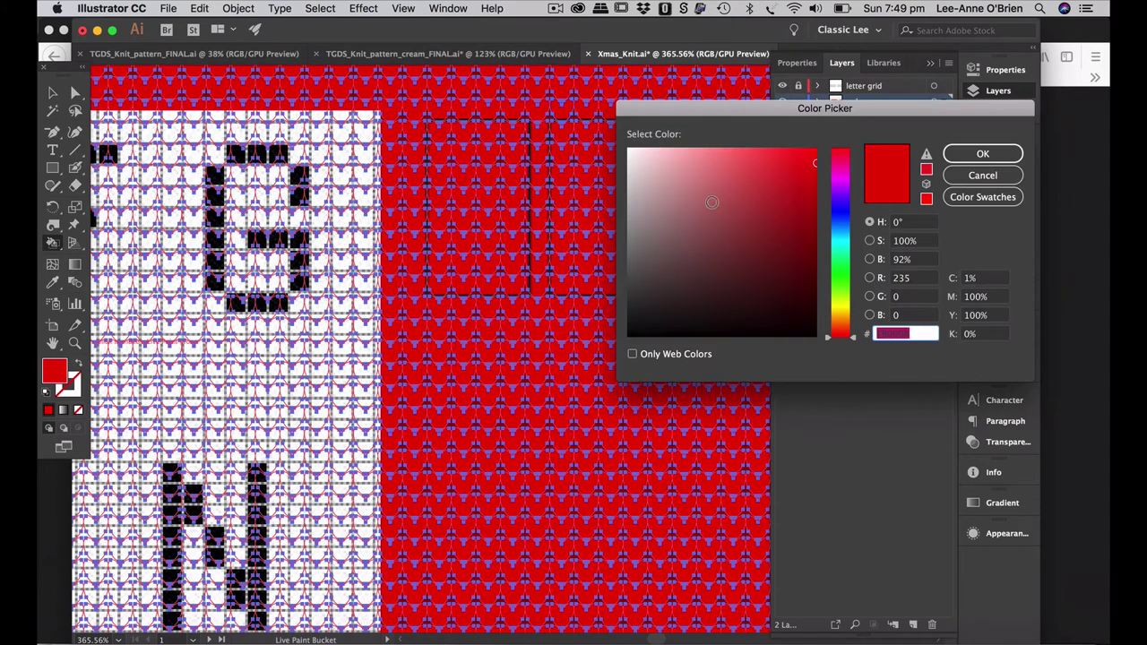
left_click_drag(712, 202, 628, 147)
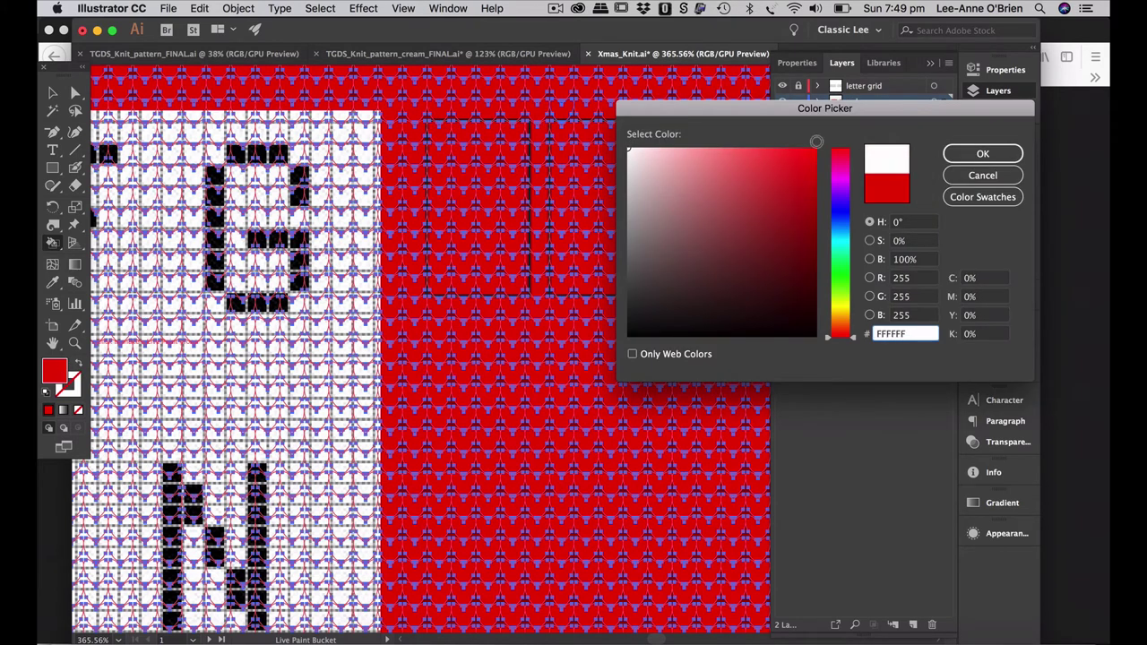
left_click(983, 154)
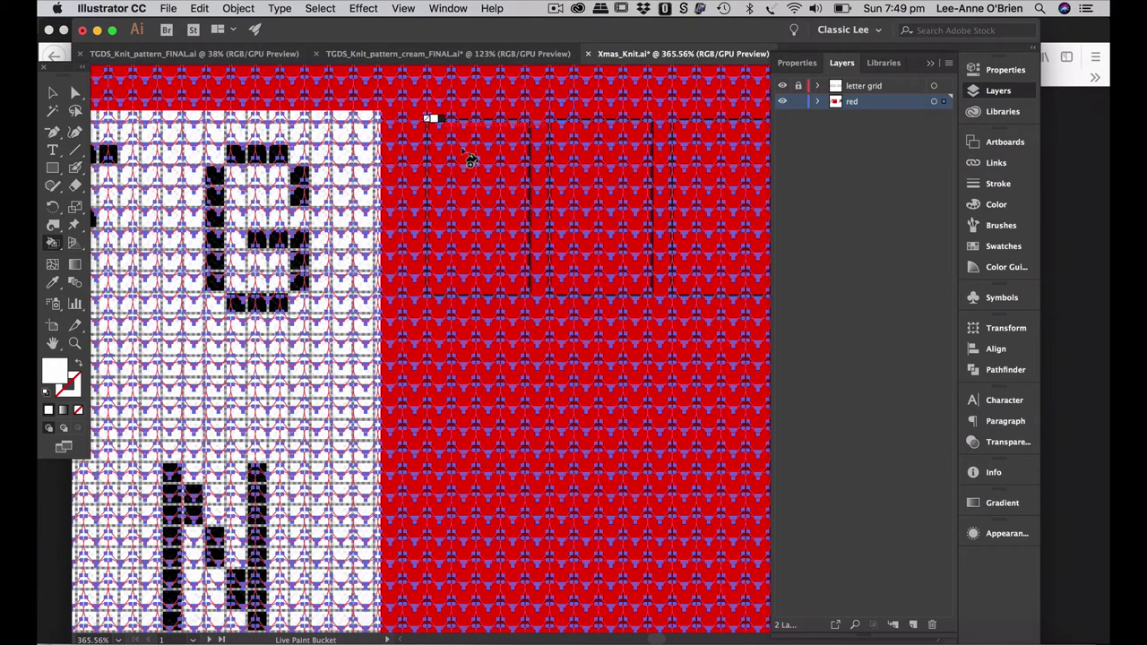
left_click(440, 139)
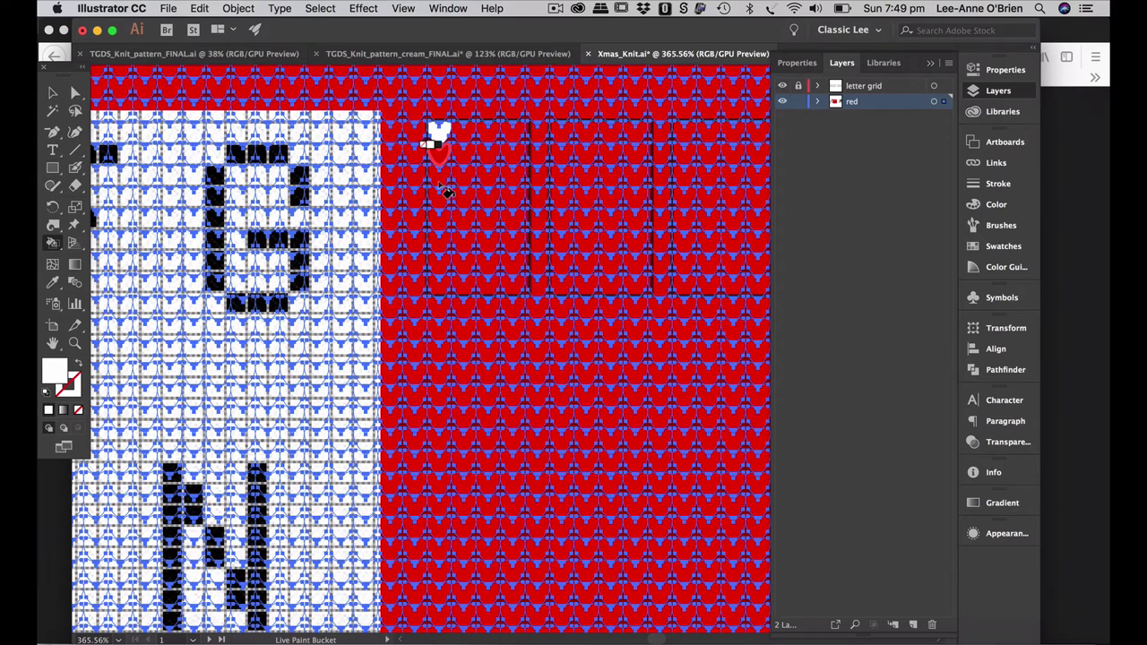
- Paint the P in white stitches: its left stroke, top bar and closed bowl
left_click(437, 154)
left_click(439, 186)
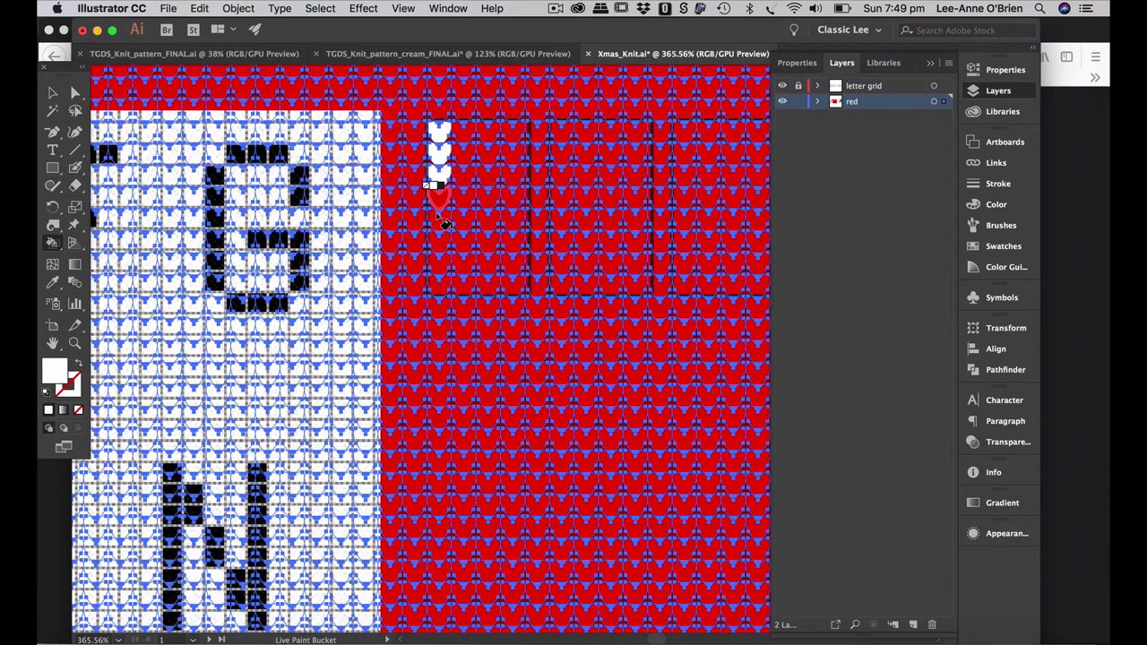
left_click(434, 205)
left_click(433, 222)
left_click(436, 238)
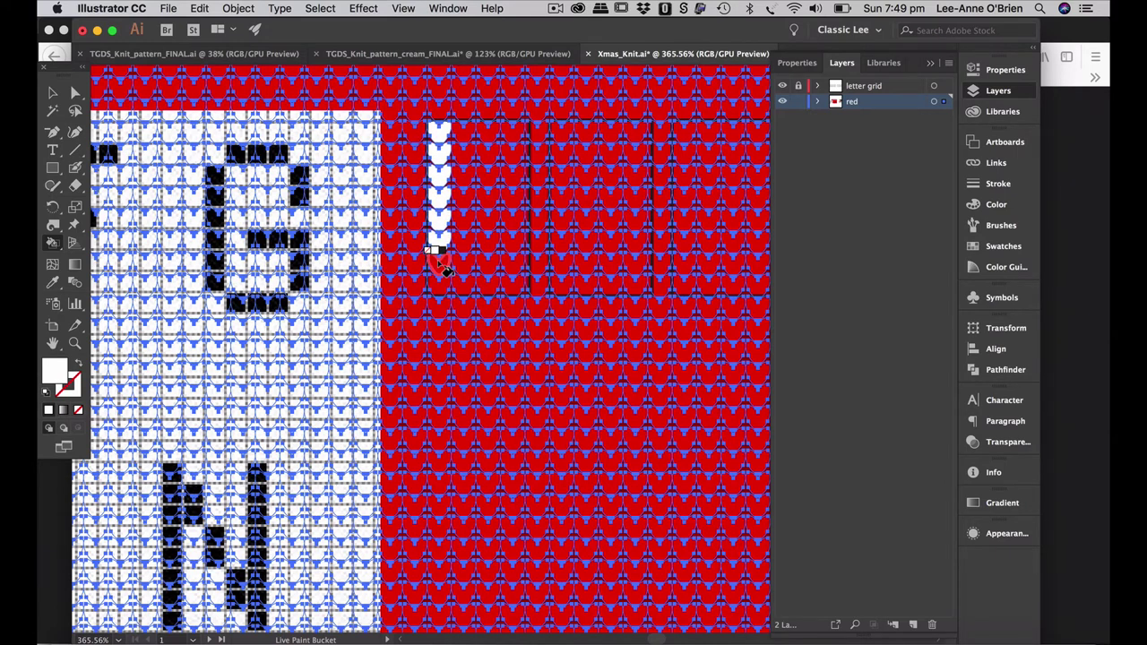
left_click(437, 255)
left_click(438, 271)
left_click(438, 287)
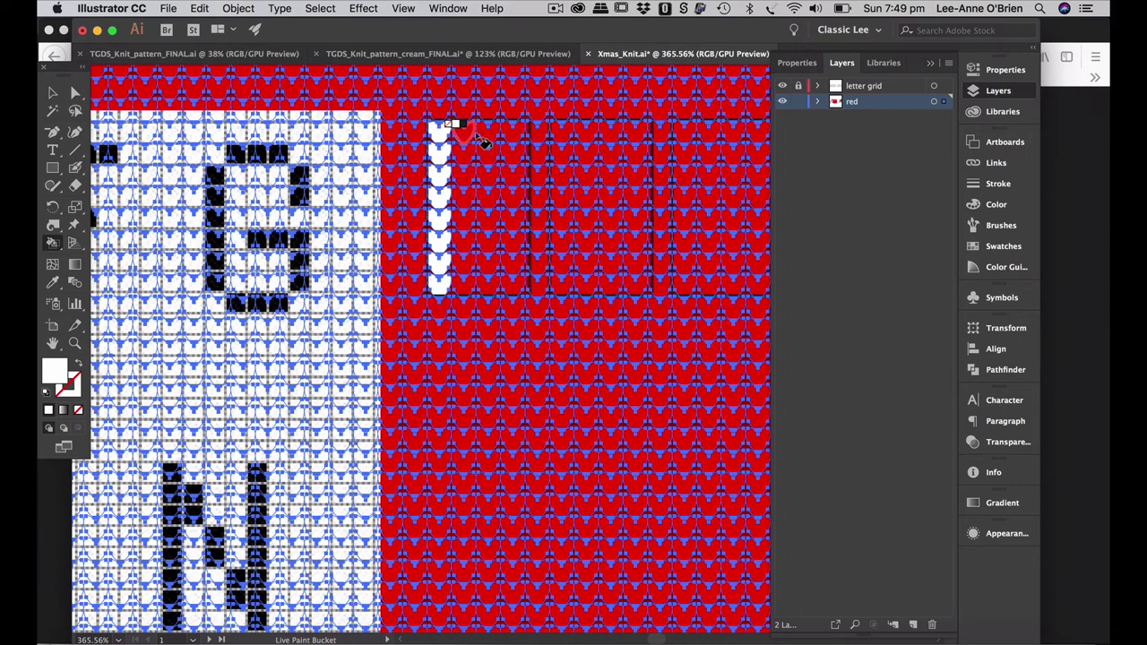
left_click(467, 132)
left_click(488, 133)
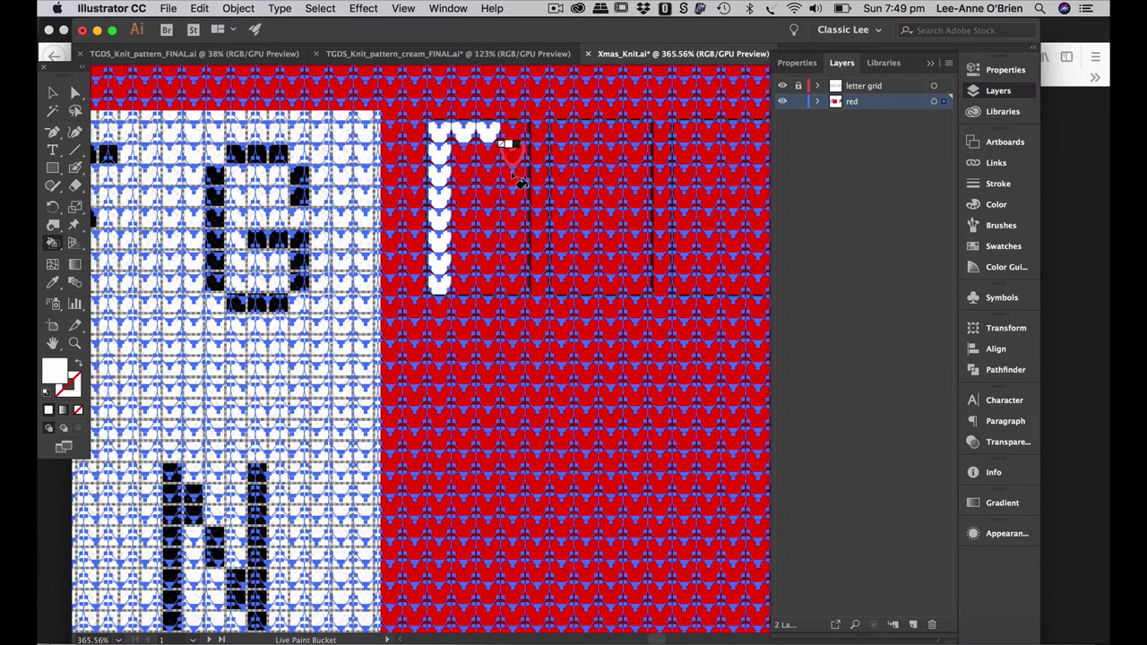
left_click(509, 149)
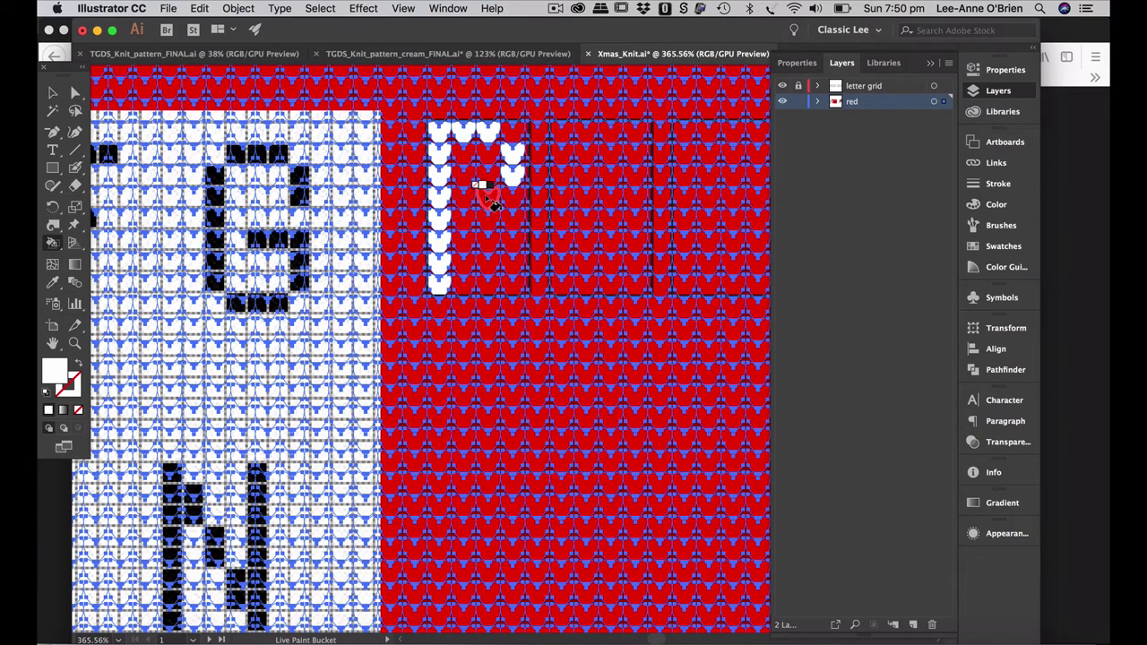
left_click(488, 199)
left_click(464, 199)
- Knit the E's upright stroke in white, down to the P's height
scroll(638, 264, "right", 2)
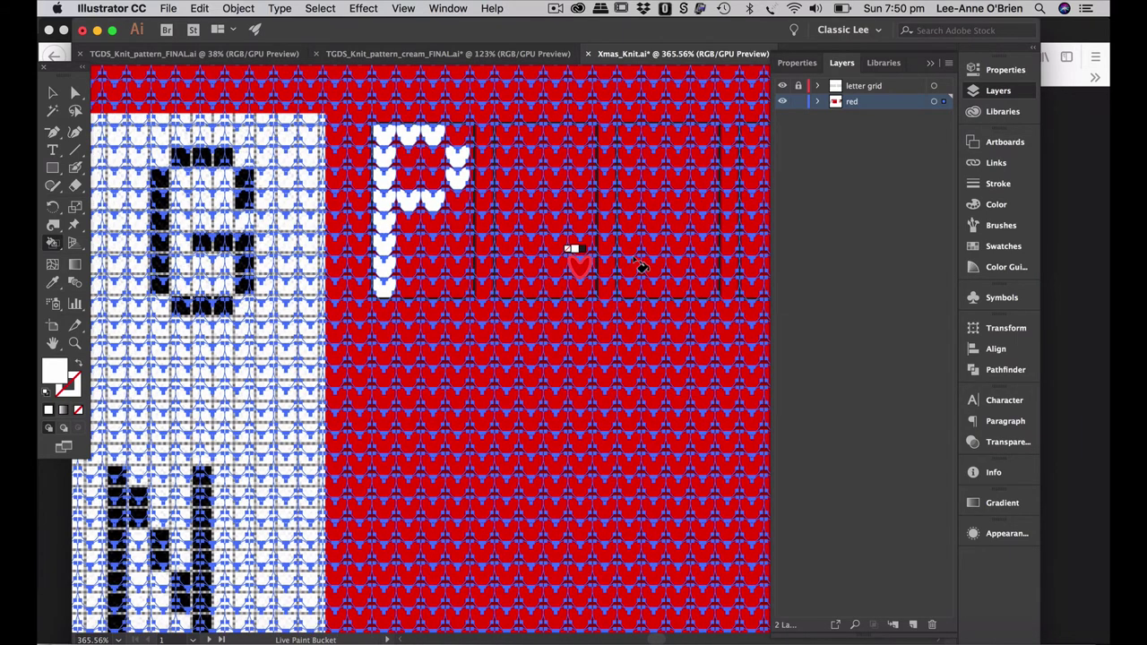
scroll(641, 266, "right", 2)
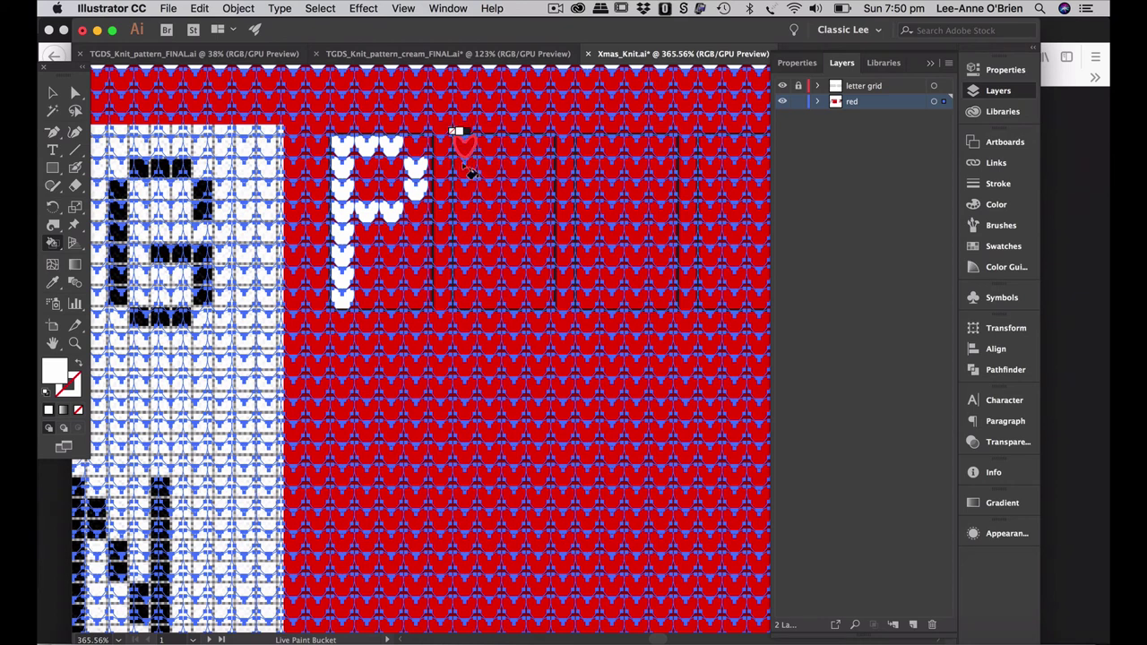
left_click(464, 148)
left_click(464, 171)
left_click(464, 193)
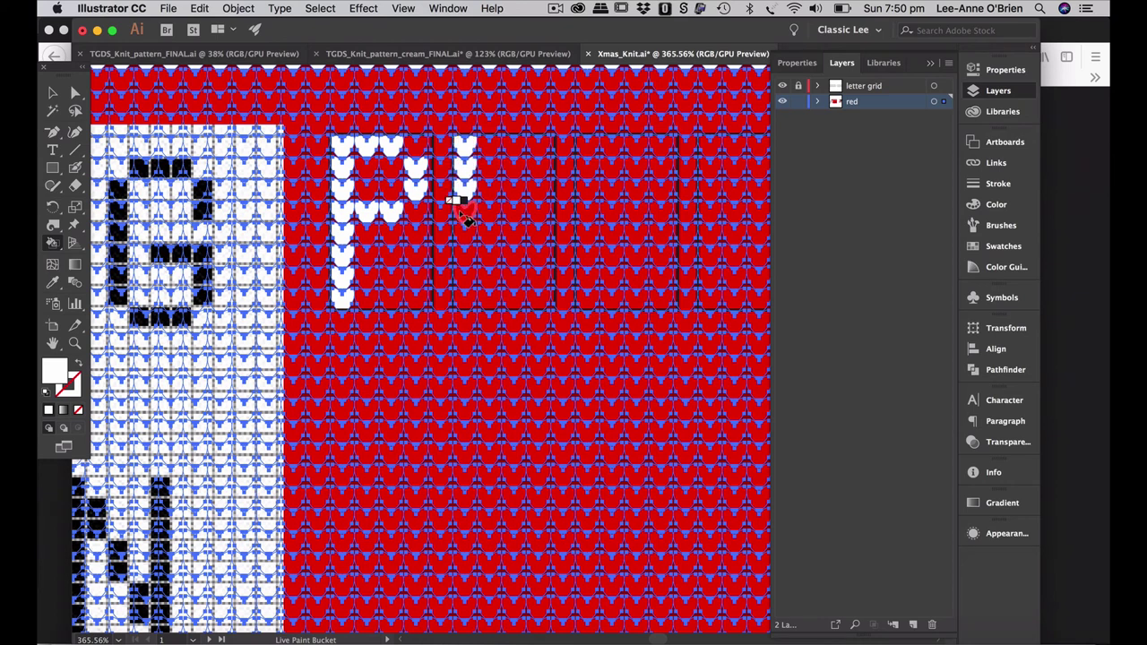
left_click(464, 231)
left_click(464, 254)
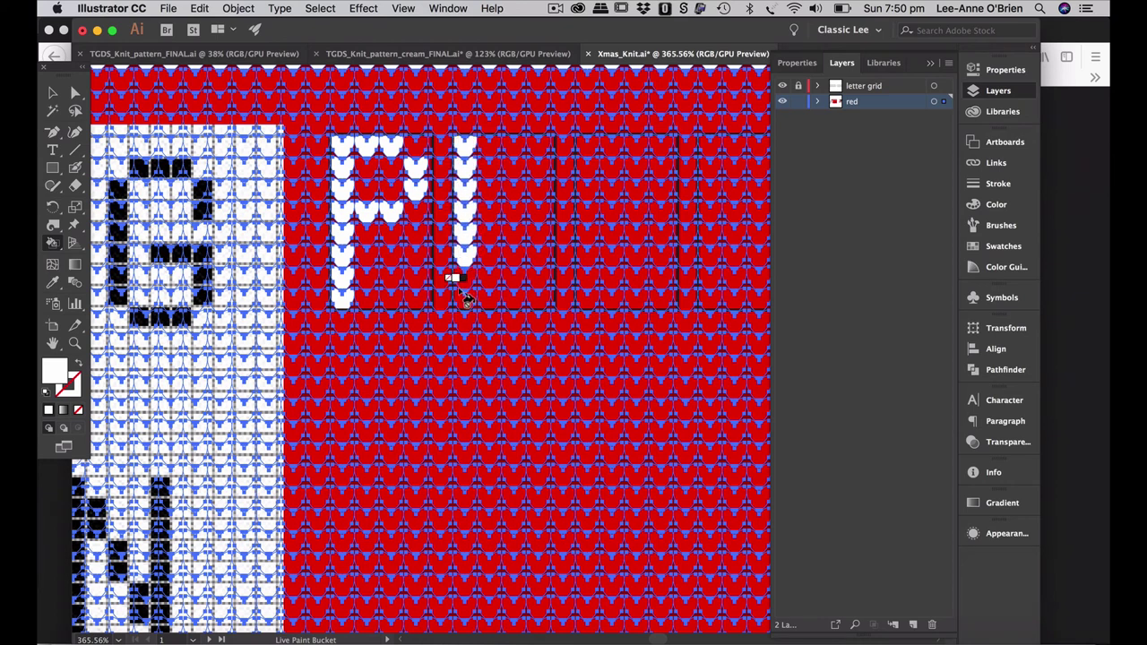
left_click(464, 279)
left_click(464, 300)
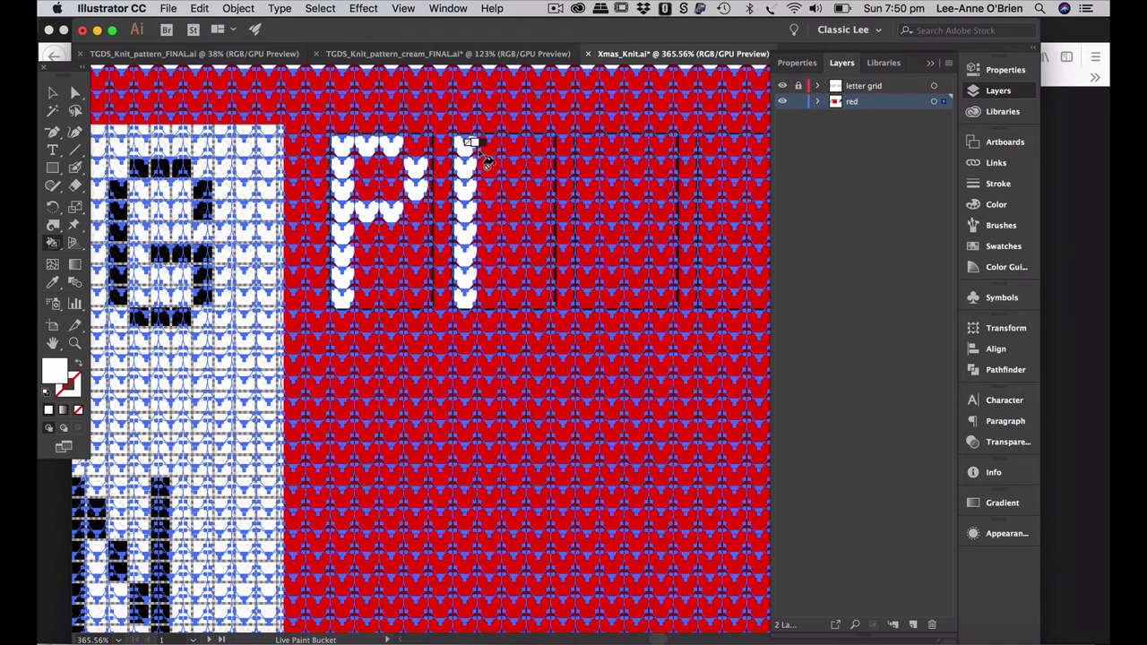
- Add the E's white top, bottom and middle bars
left_click(488, 148)
left_click(513, 145)
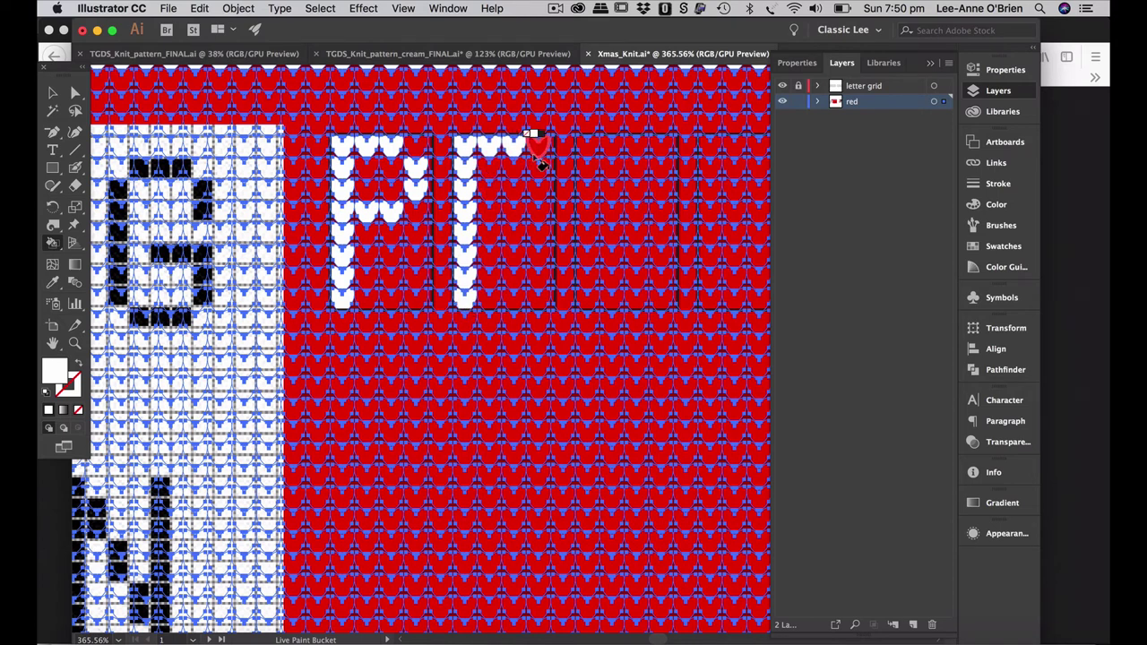
left_click(537, 143)
left_click(488, 301)
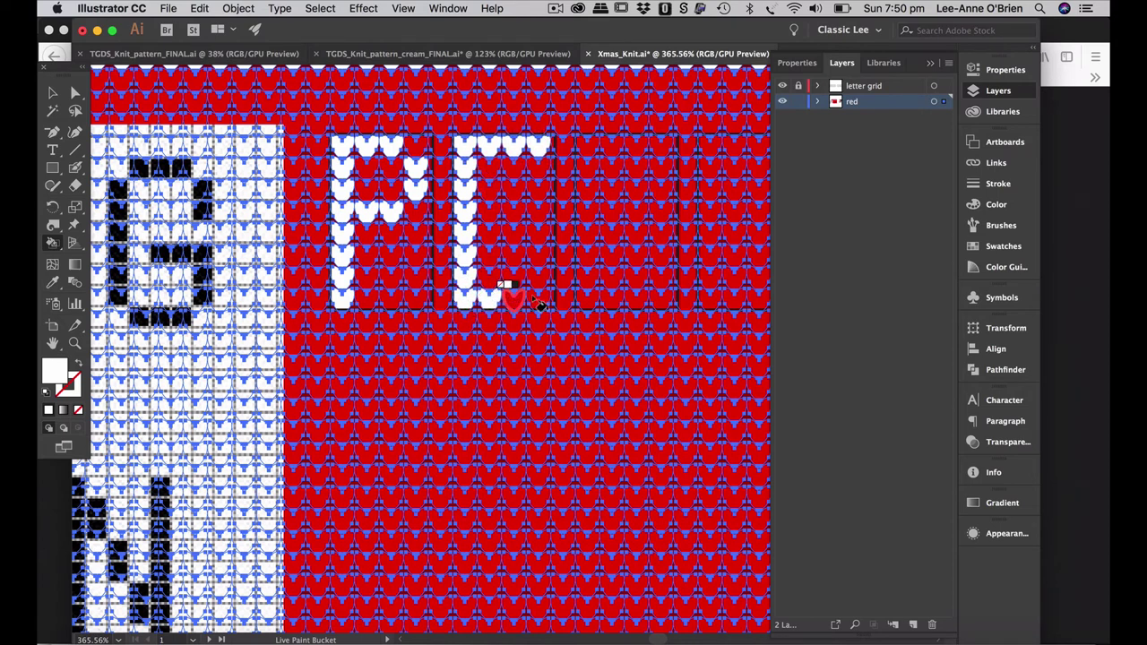
left_click(512, 300)
left_click(538, 300)
left_click(488, 213)
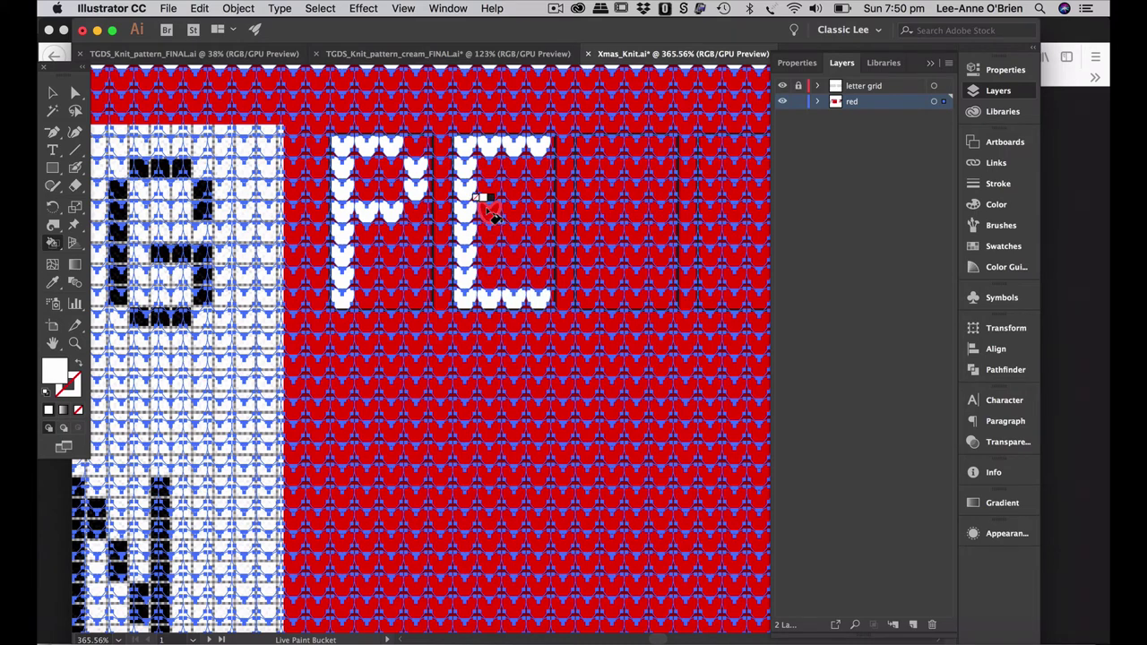
left_click(511, 211)
- Knit the A's left stroke bottom to top and its top bar in white
scroll(510, 212, "right", 5)
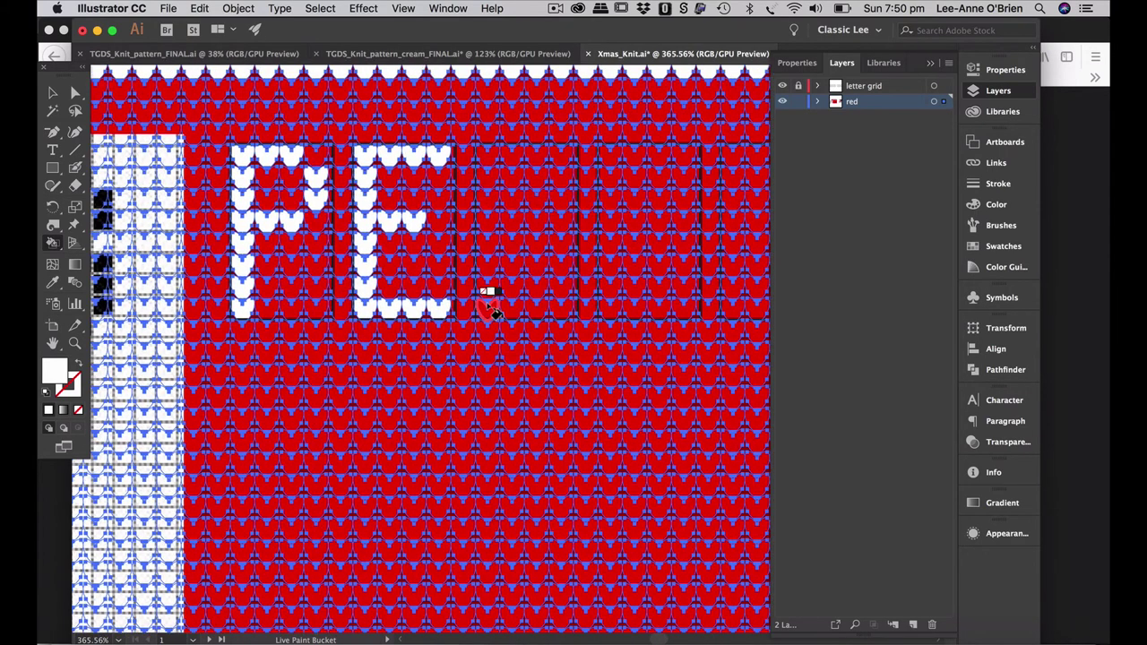
left_click(487, 299)
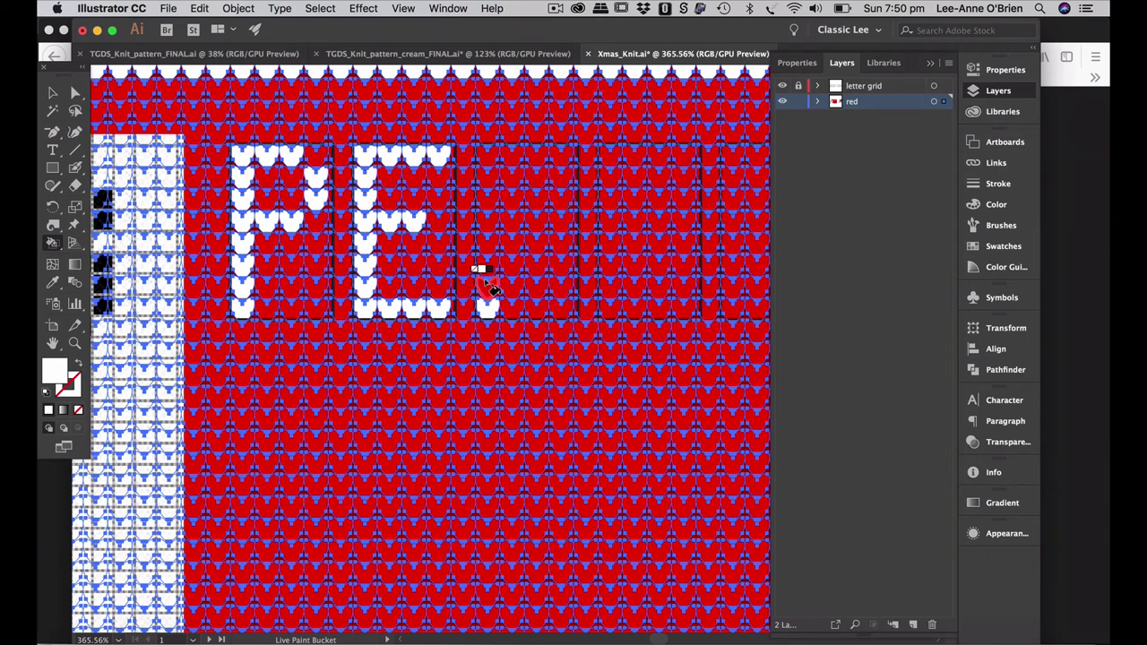
left_click(487, 280)
left_click(487, 260)
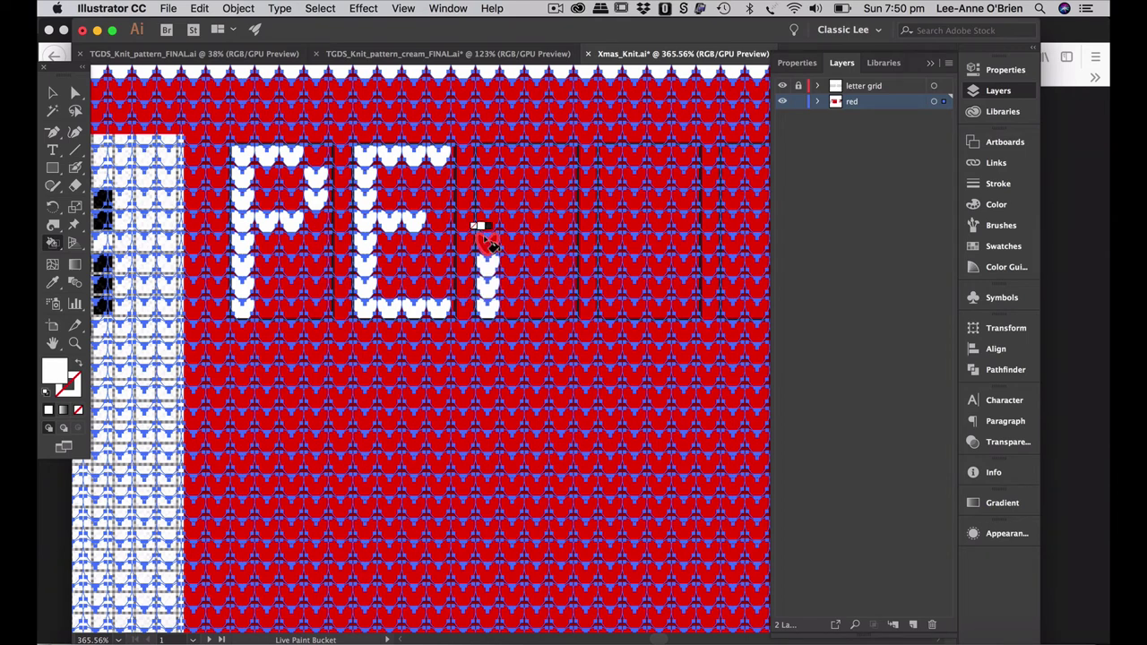
left_click(487, 242)
left_click(486, 223)
left_click(487, 204)
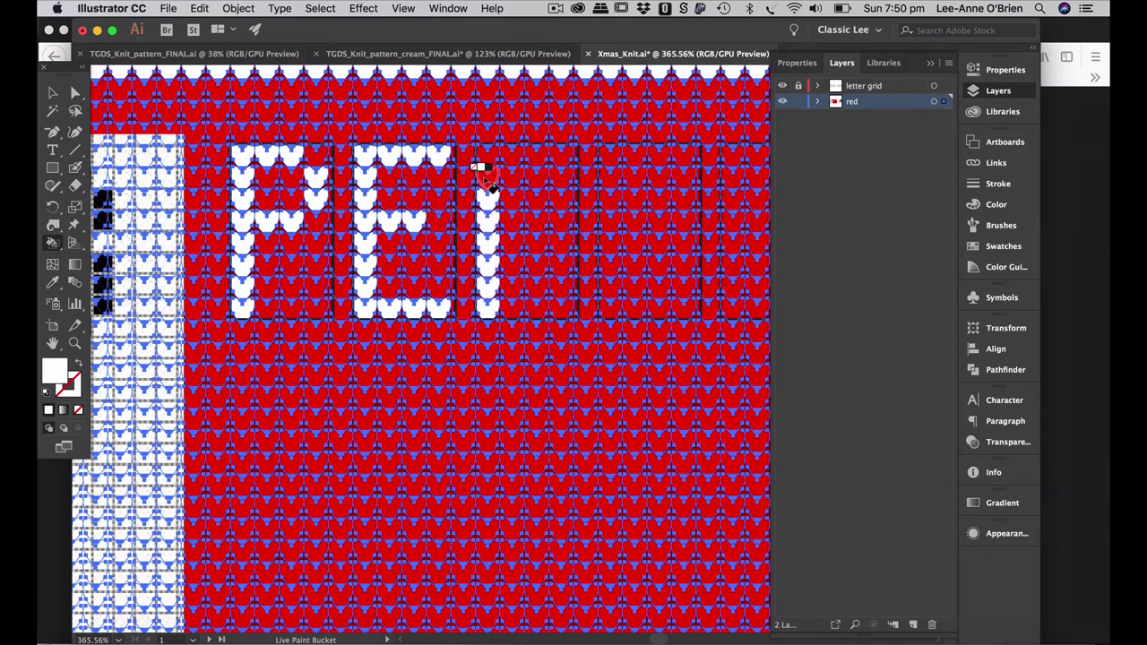
left_click(487, 185)
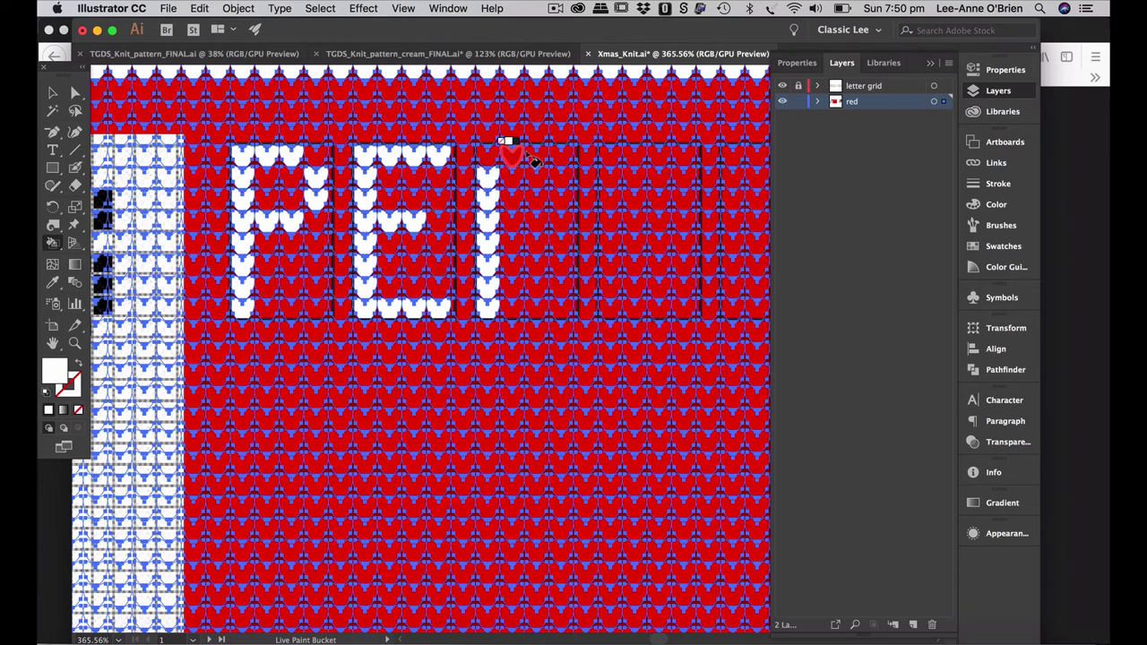
left_click(511, 154)
left_click(534, 152)
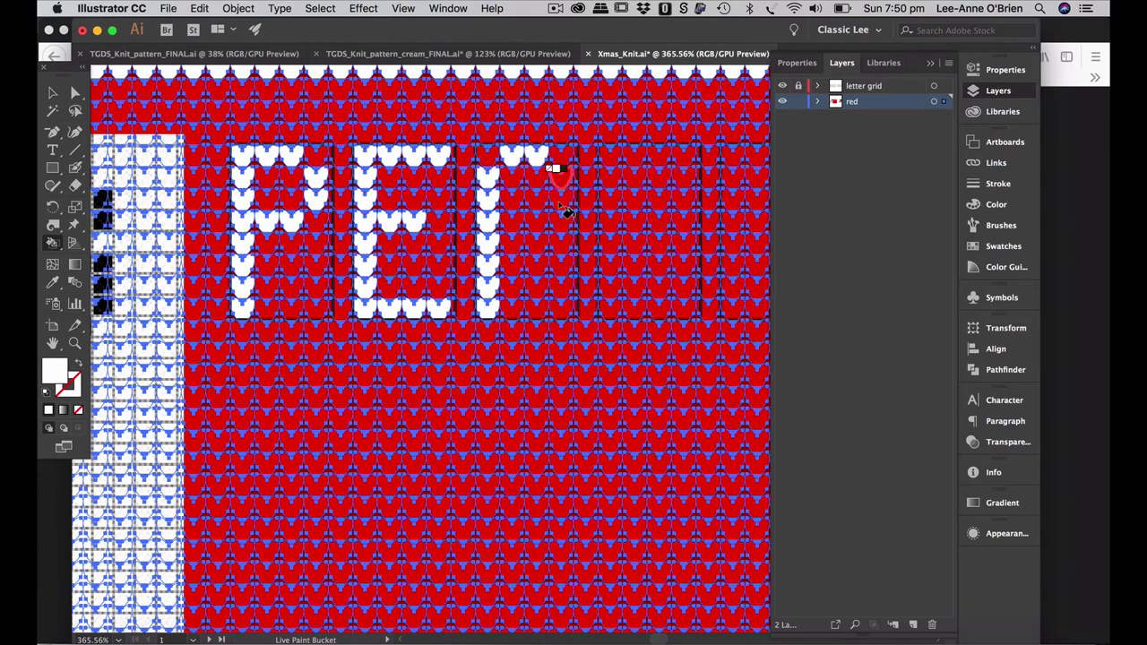
- Knit the A's right stroke and start its white crossbar
left_click(558, 177)
left_click(557, 196)
left_click(558, 213)
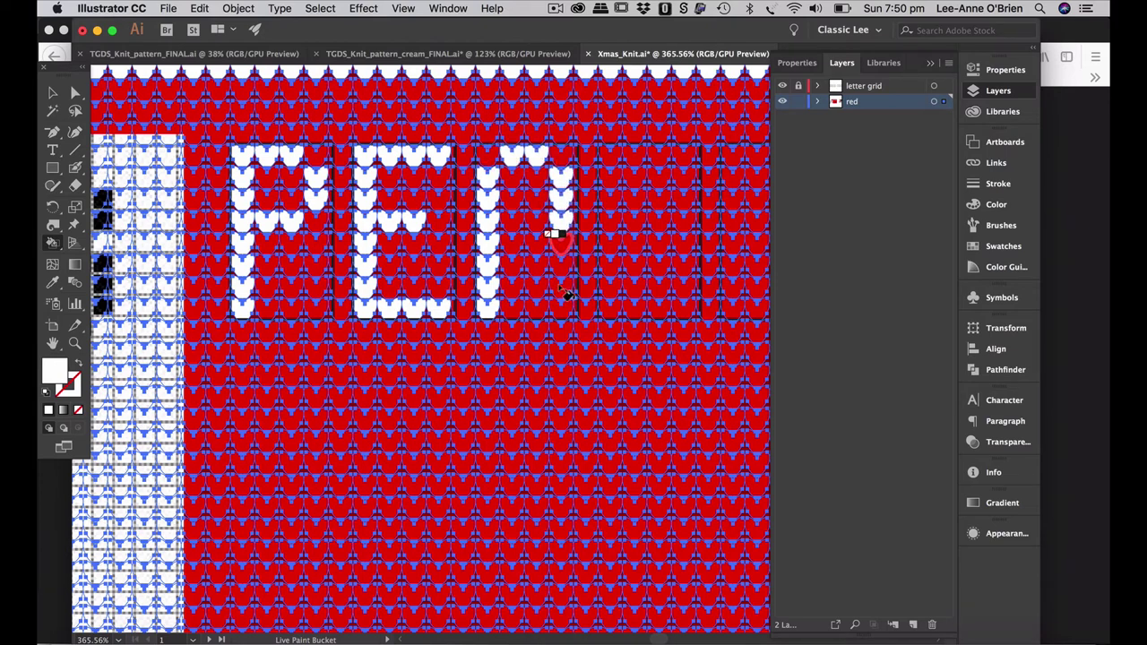
left_click(557, 231)
left_click(557, 249)
left_click(557, 267)
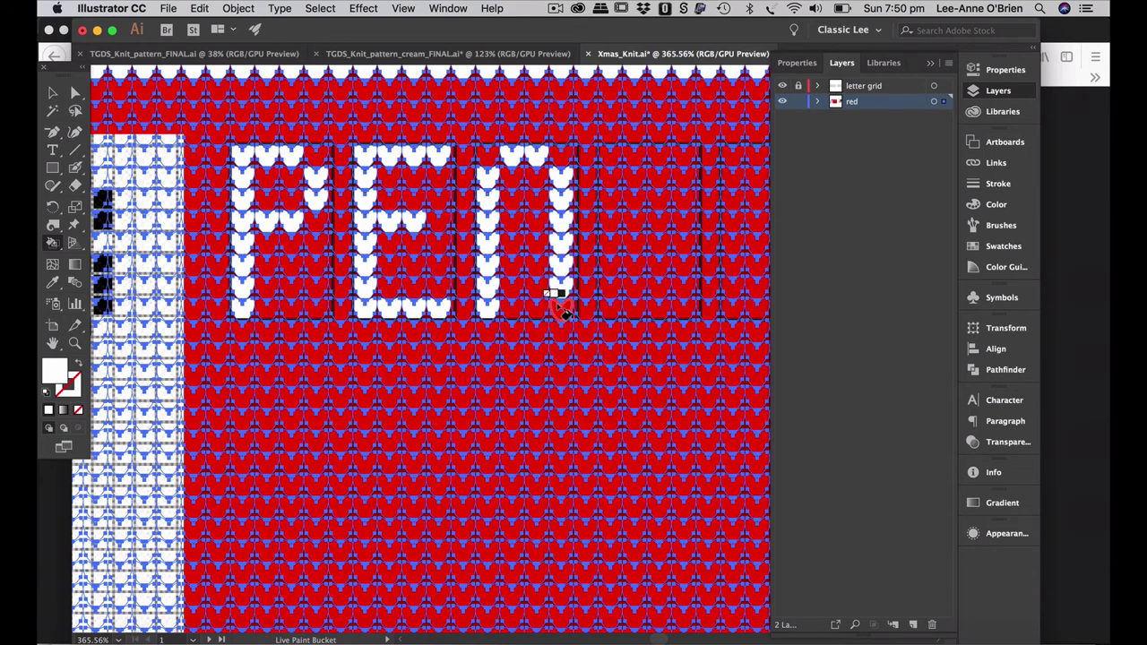
left_click(555, 295)
left_click(518, 220)
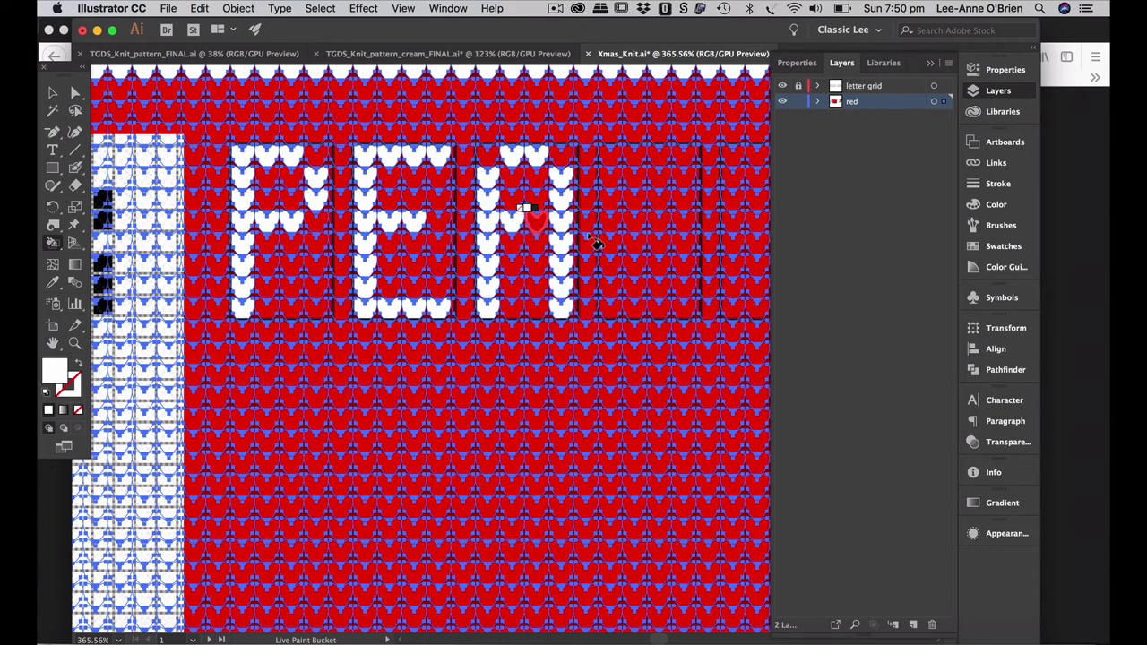
left_click_drag(595, 244, 455, 236)
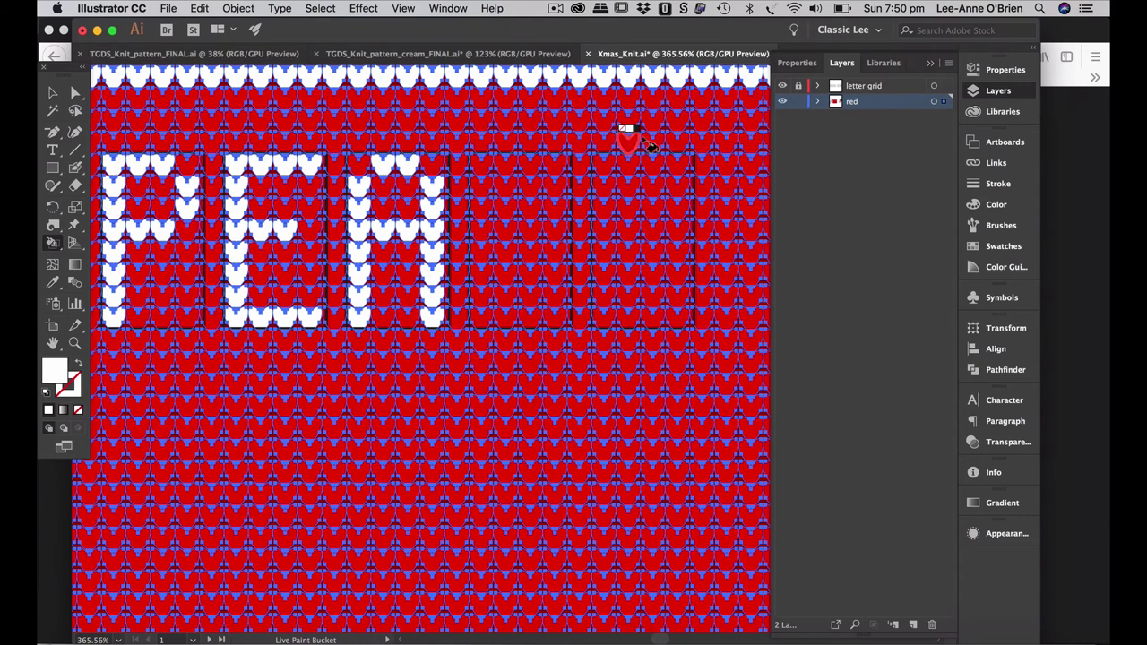
- Paint the C's top and its left side in white stitches
left_click(529, 164)
left_click(517, 164)
left_click(504, 164)
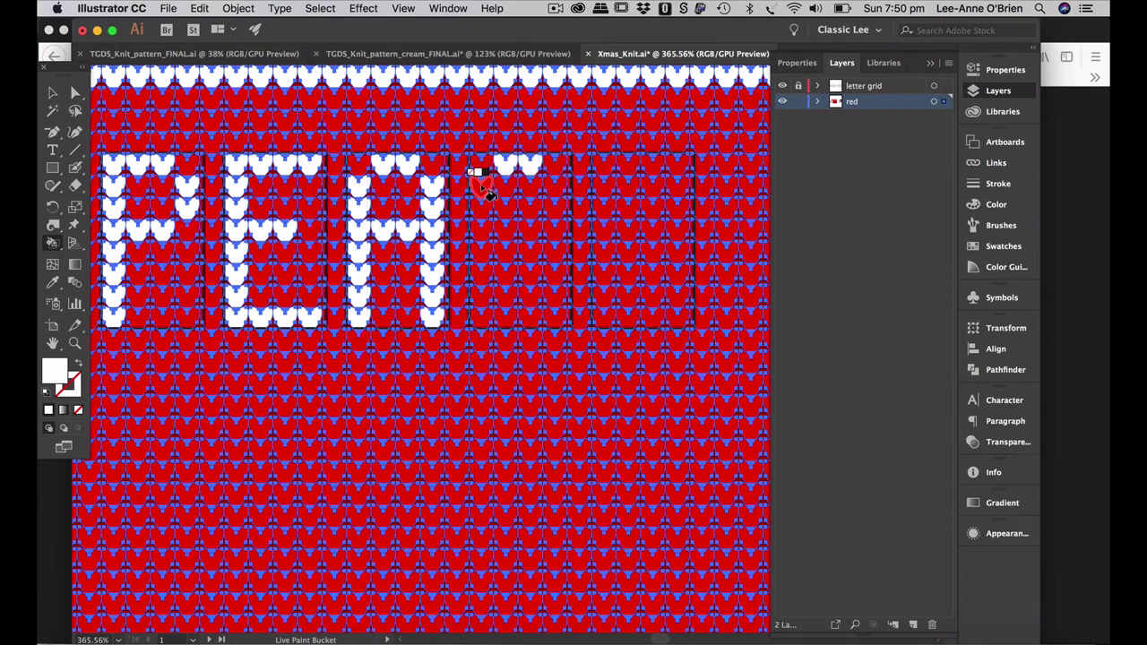
left_click(482, 184)
left_click(482, 204)
left_click(482, 224)
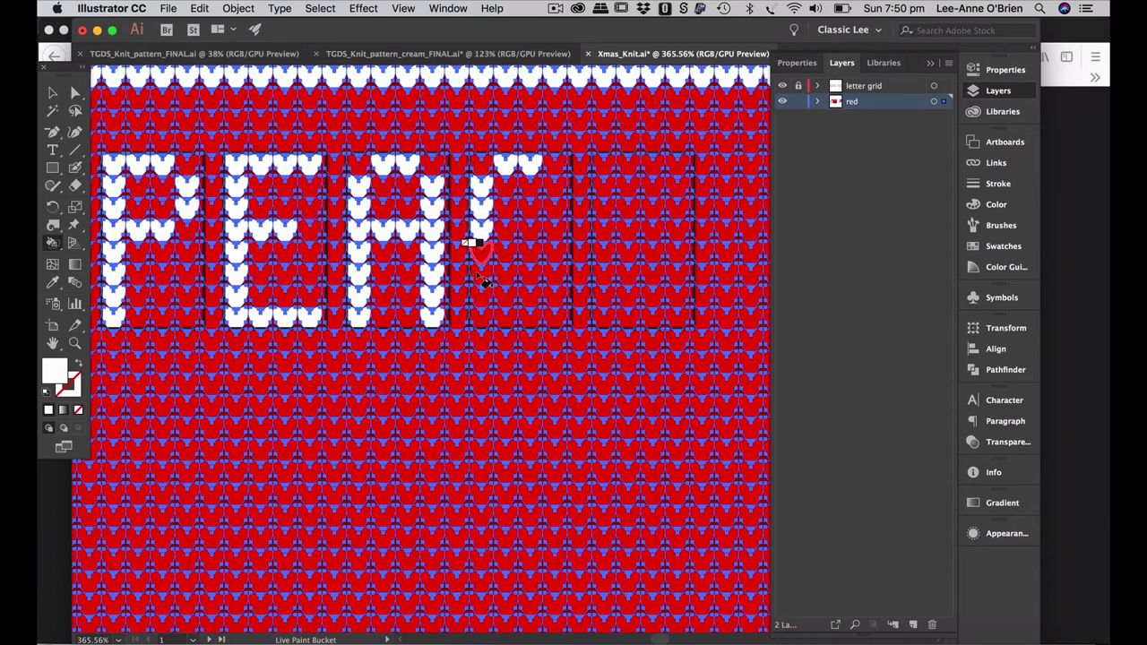
left_click(482, 245)
left_click(482, 265)
left_click(482, 285)
- Finish the C with a white bottom row and both curved ends
left_click(482, 305)
left_click(494, 306)
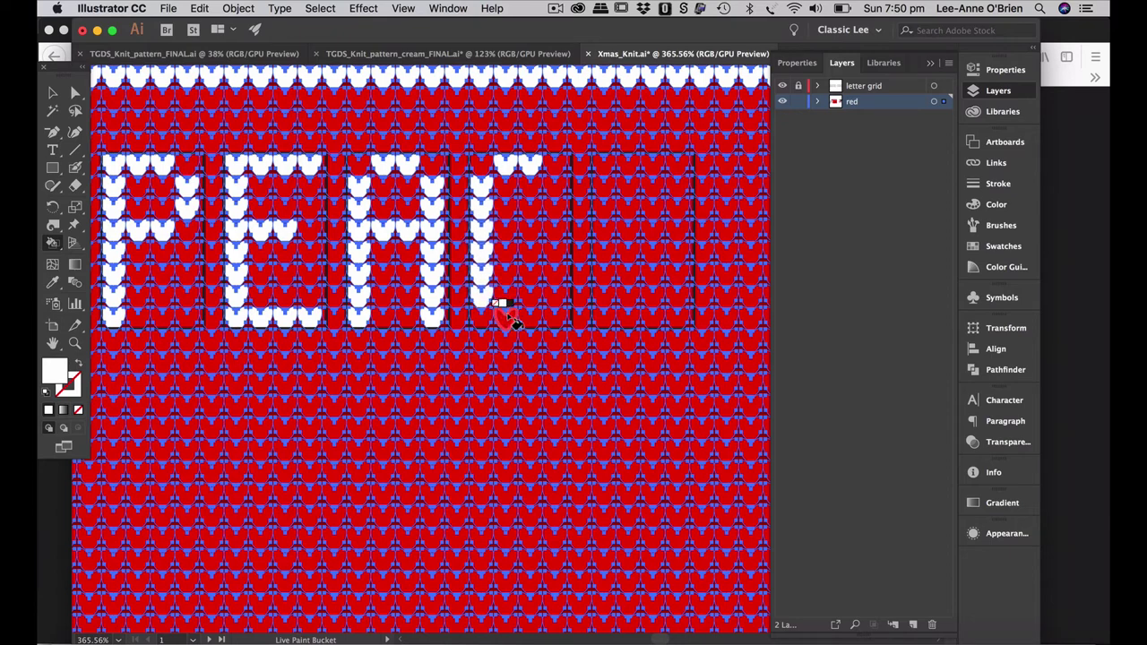
left_click(504, 305)
left_click(517, 305)
left_click(529, 306)
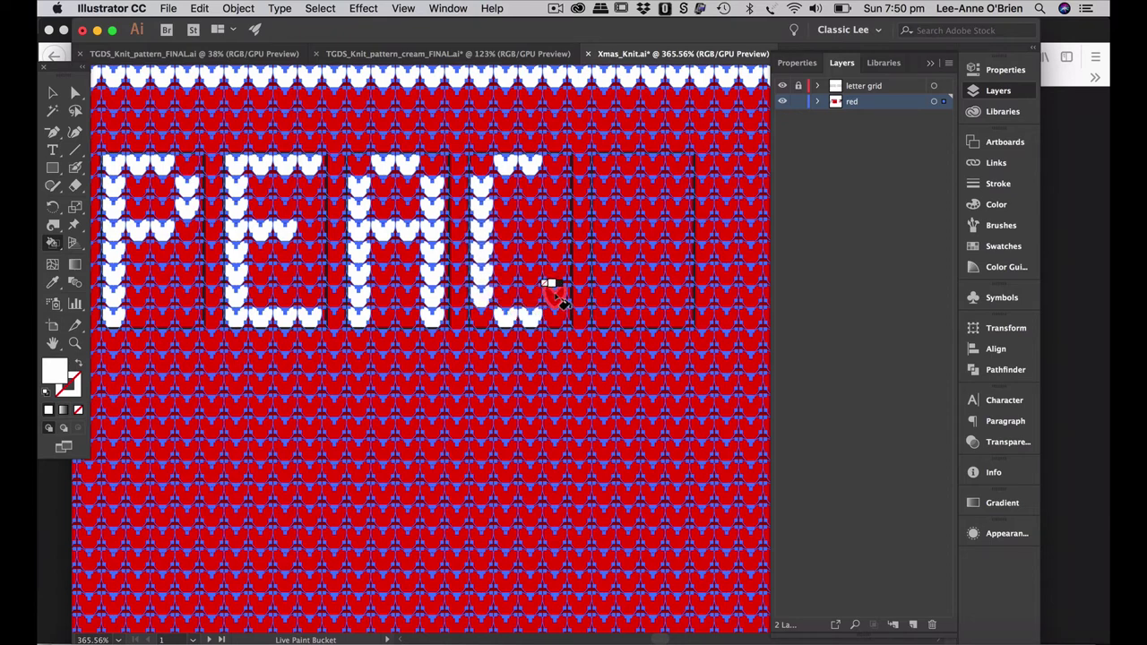
left_click(553, 285)
left_click(556, 187)
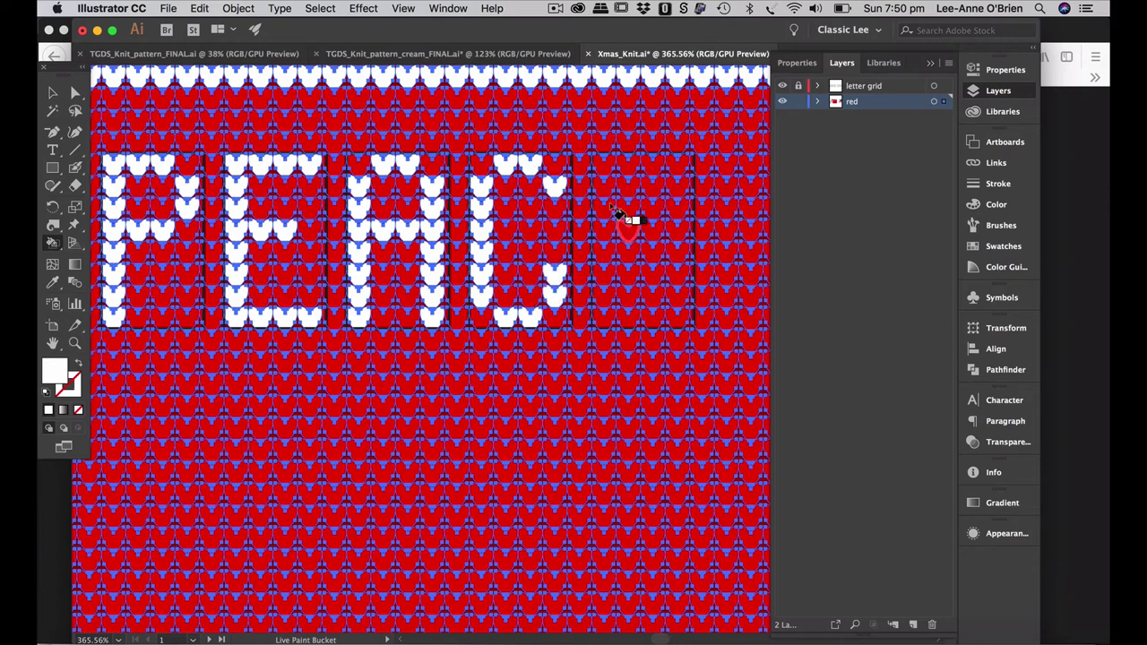
- Knit the final E's stem and base row in white
left_click(602, 165)
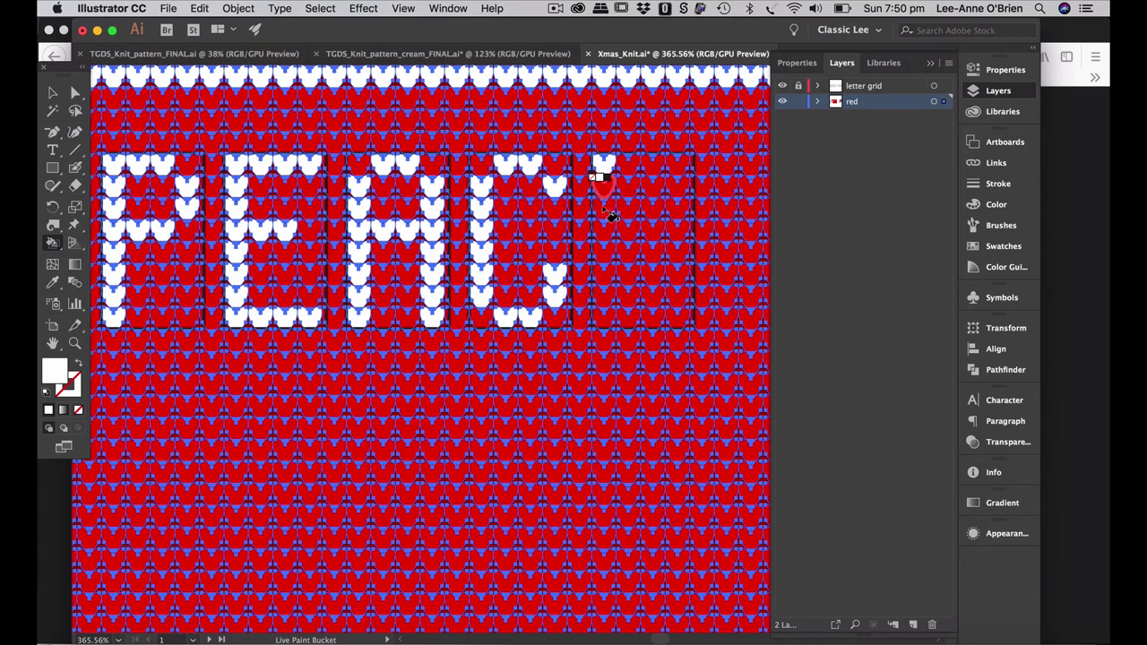
left_click(602, 186)
left_click(603, 208)
left_click(603, 229)
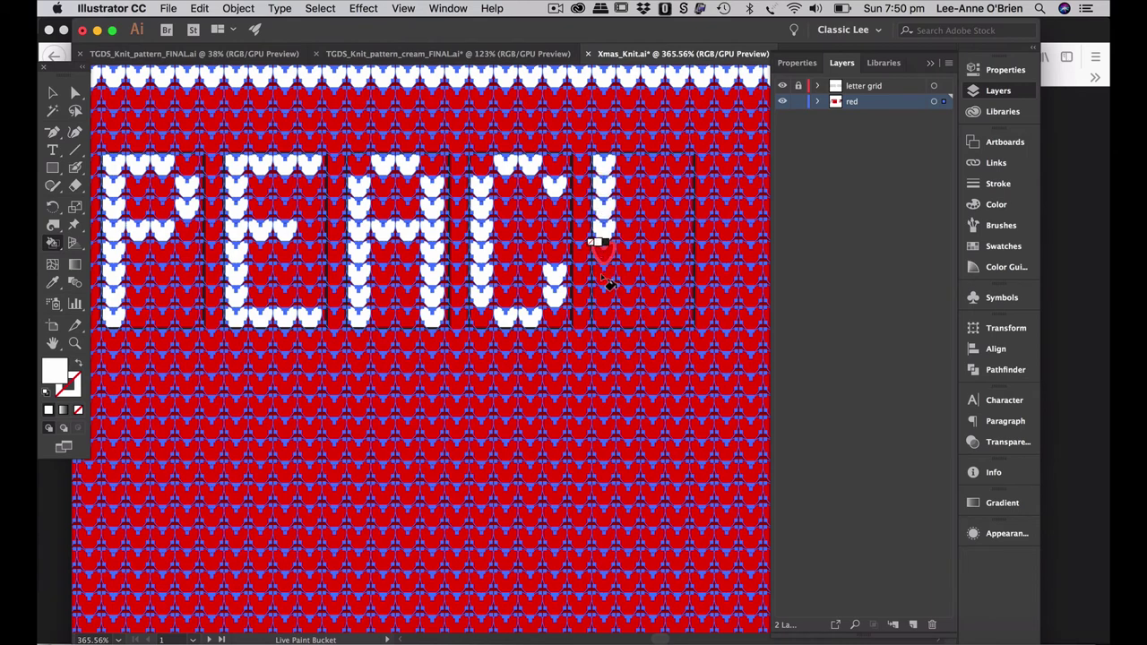
left_click(602, 251)
left_click(602, 273)
left_click(602, 294)
left_click(602, 315)
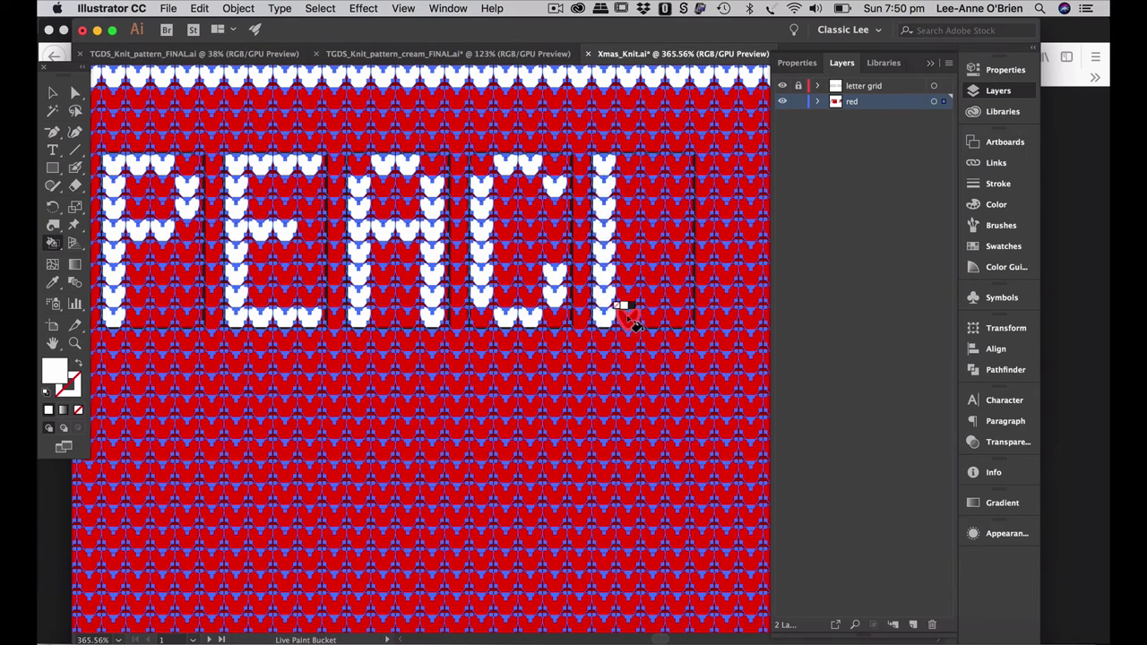
left_click(627, 315)
left_click(653, 316)
left_click(678, 315)
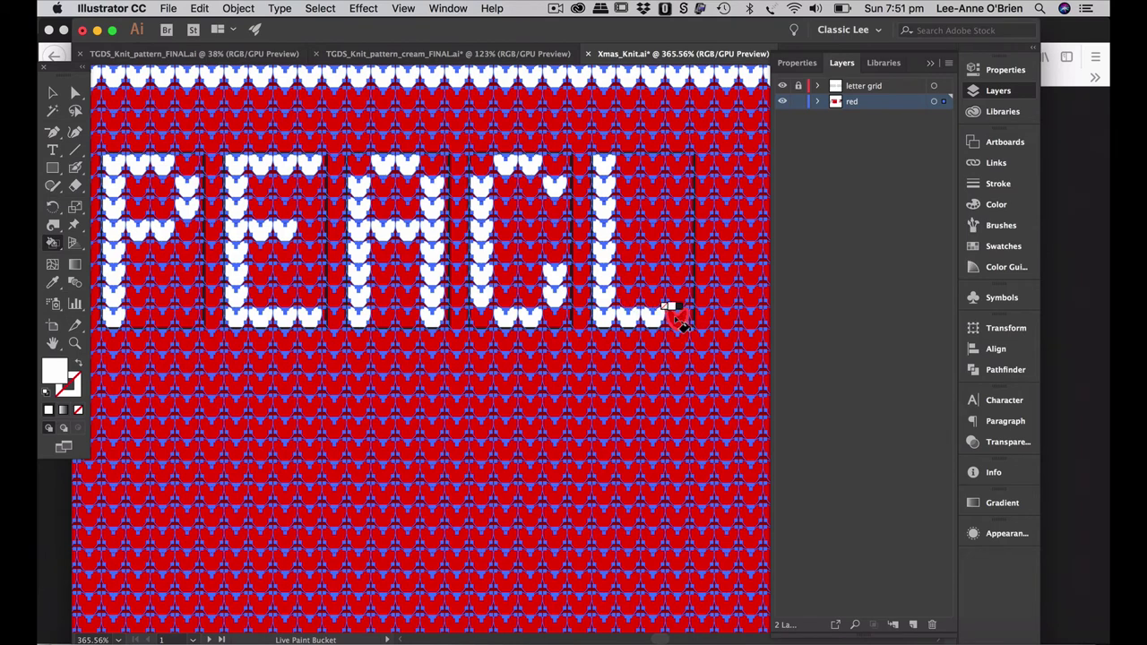
- Add the E's white top row and middle bar
left_click(630, 171)
left_click(653, 165)
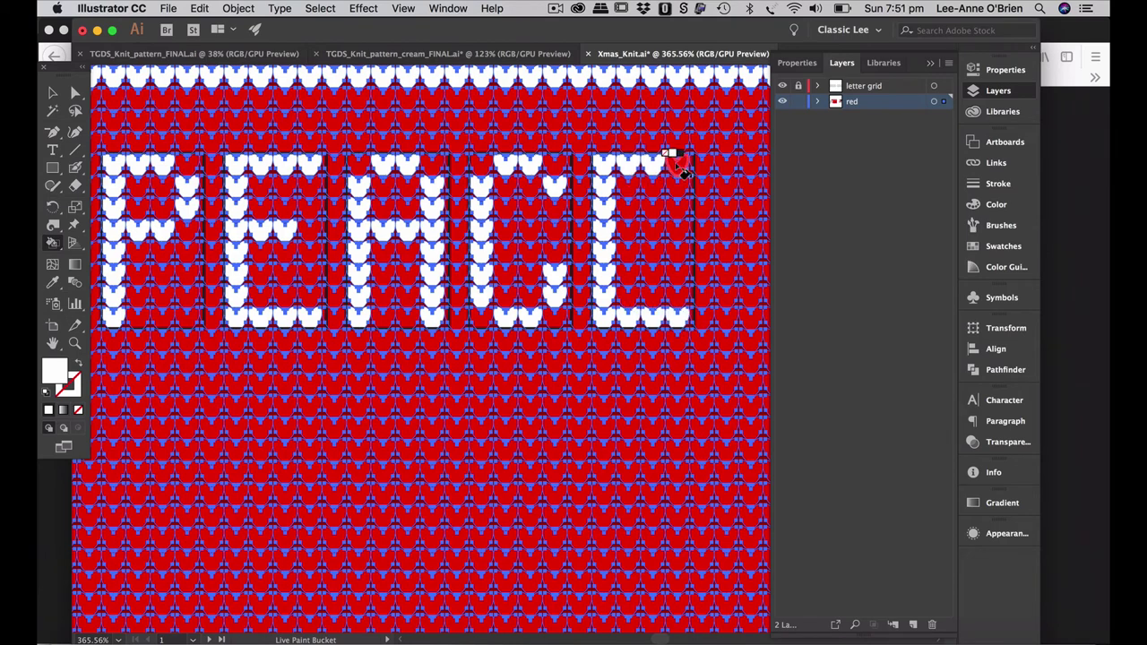
left_click(678, 165)
left_click(627, 229)
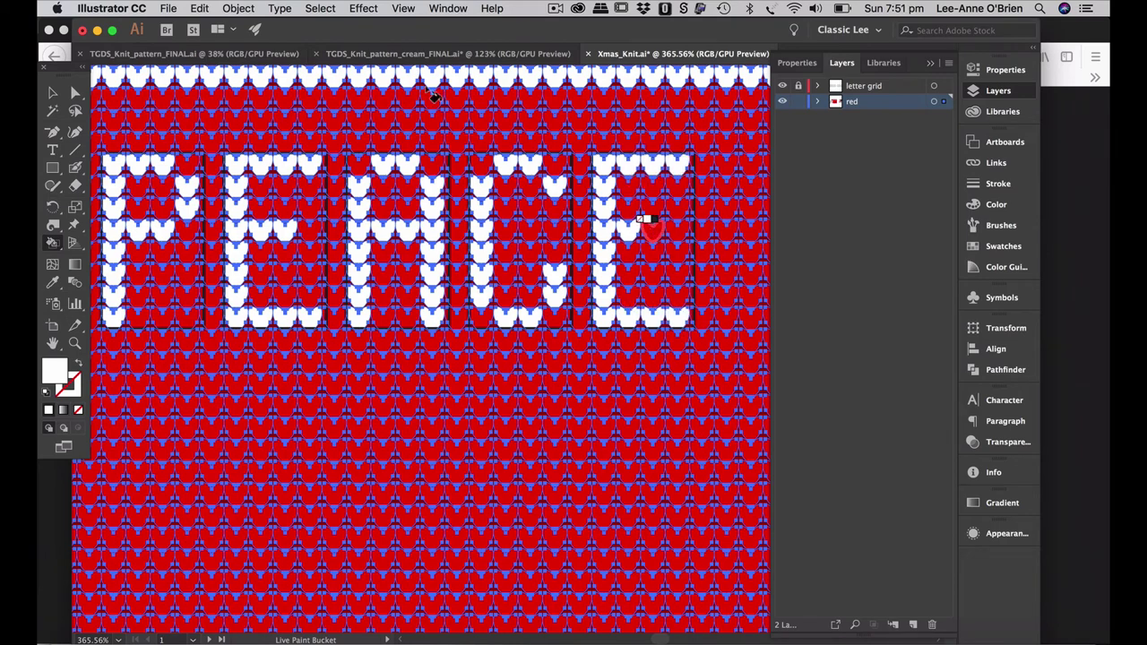
left_click(51, 92)
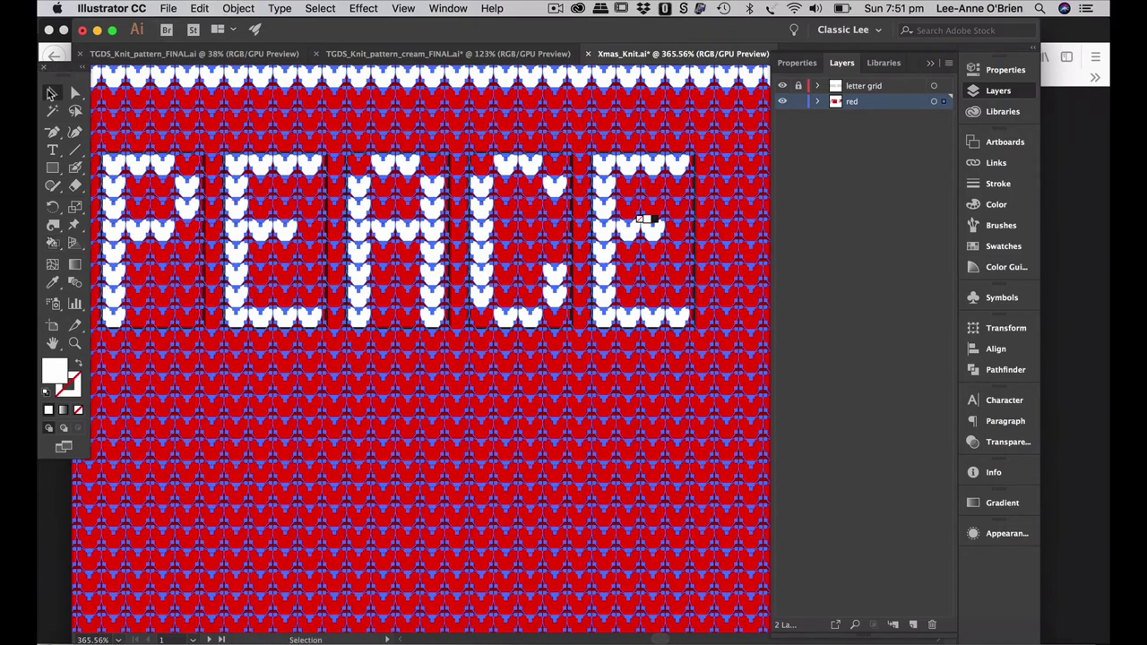
key("super+0")
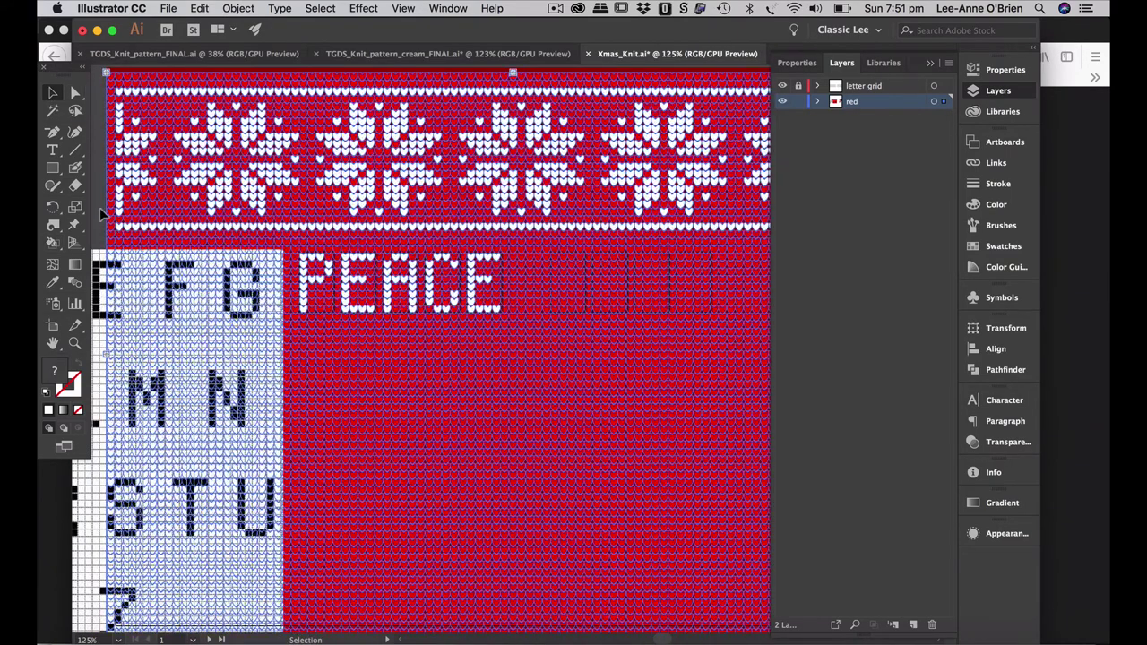
left_click(100, 213)
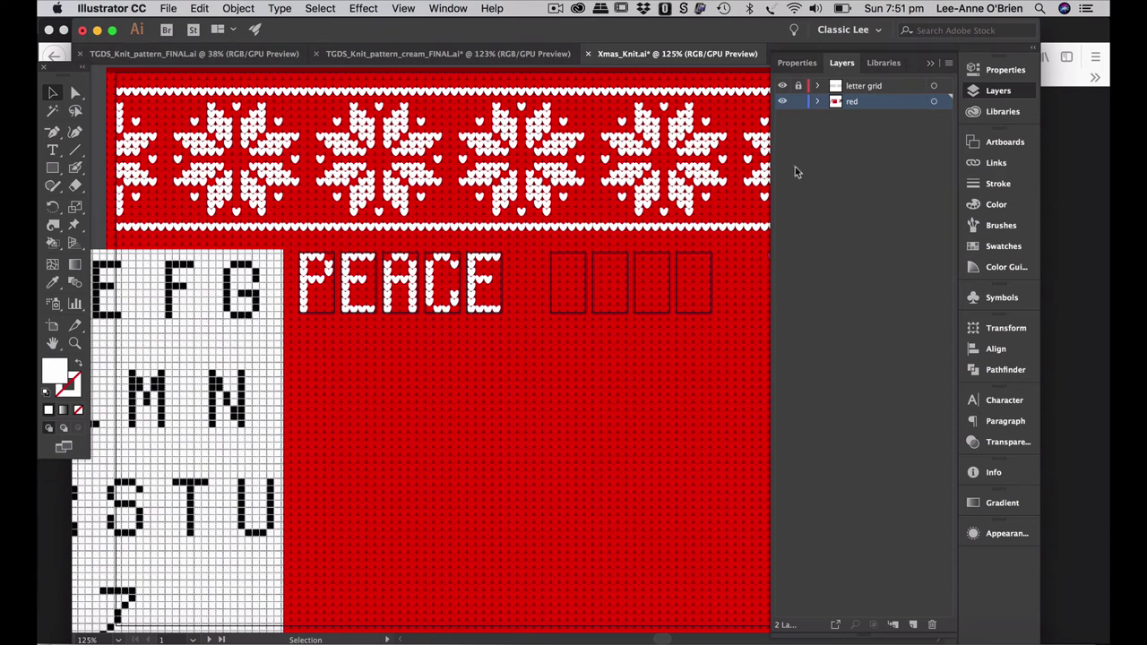
left_click(783, 87)
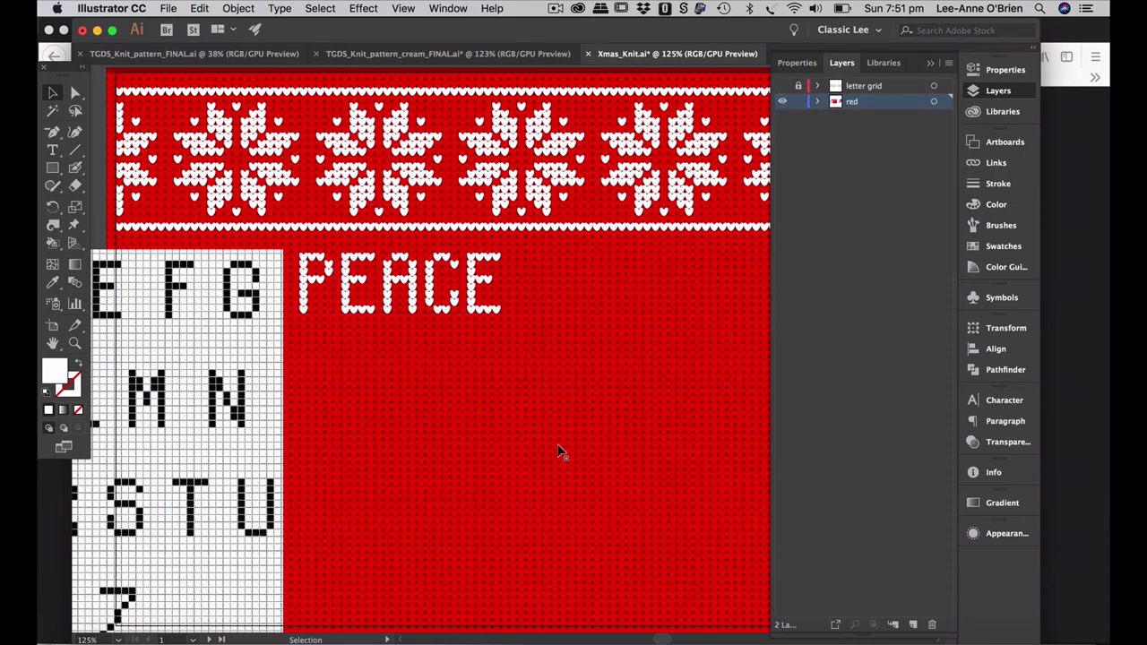
scroll(560, 453, "down", 2)
scroll(561, 454, "right", 1)
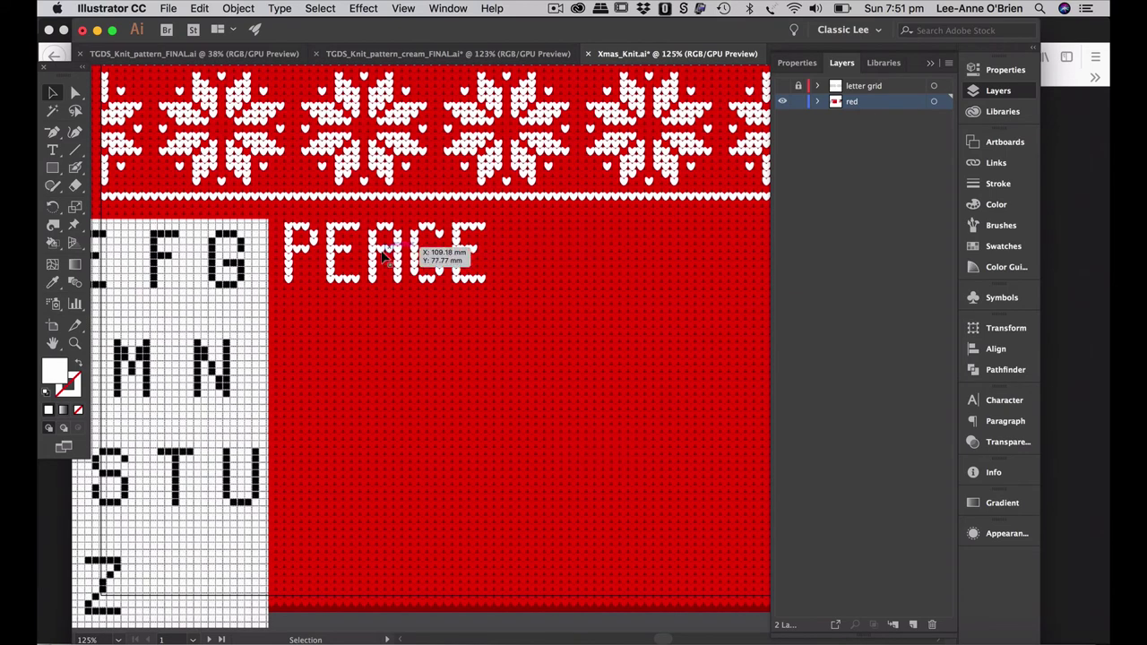
left_click(782, 86)
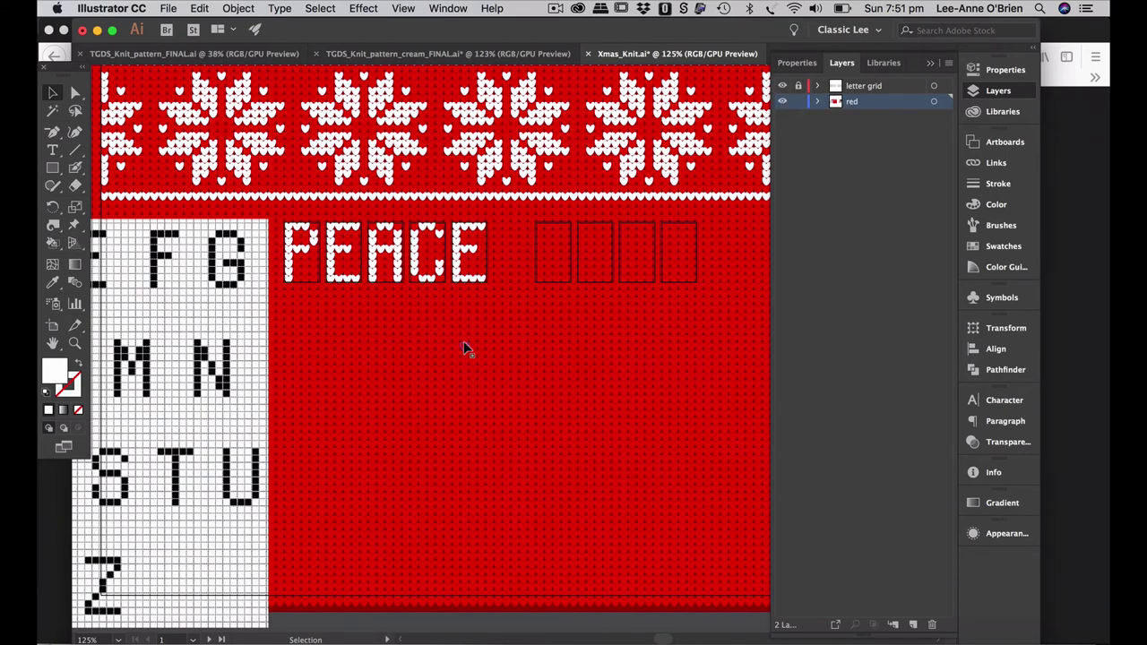
scroll(532, 525, "down", 3)
scroll(532, 525, "right", 1)
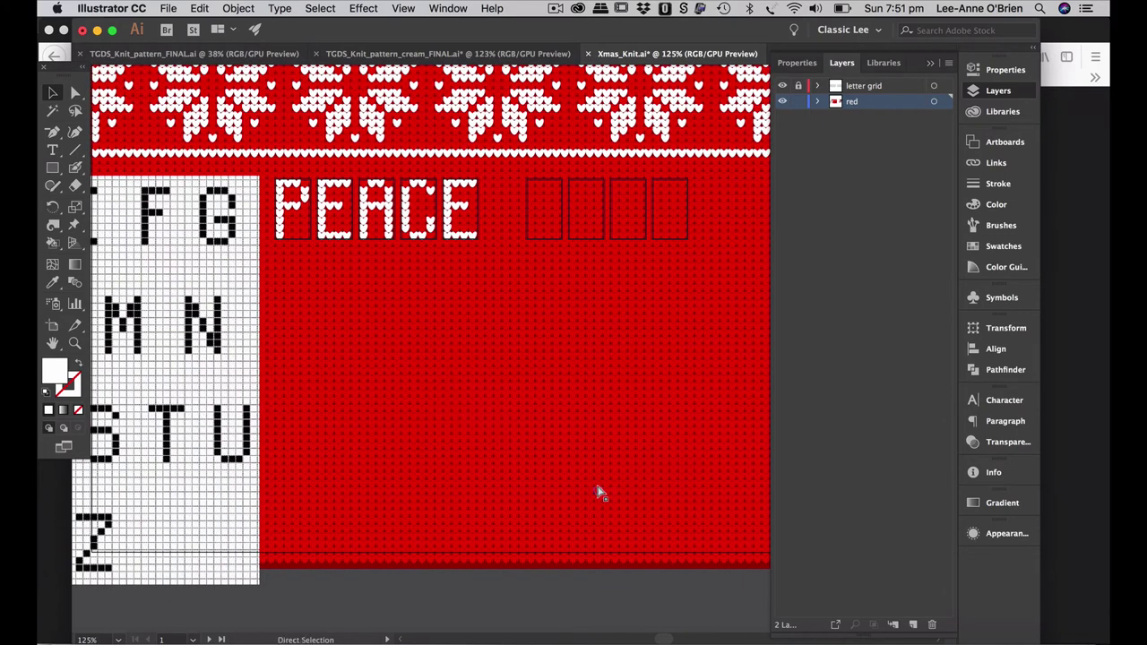
key("super+minus")
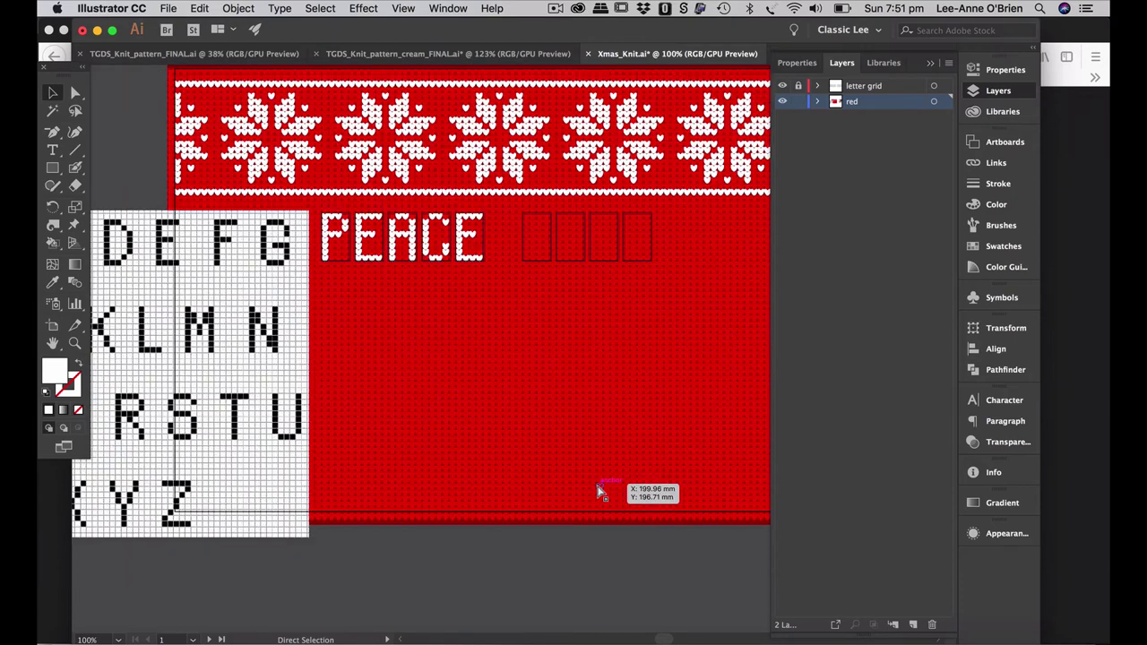
scroll(636, 422, "right", 5)
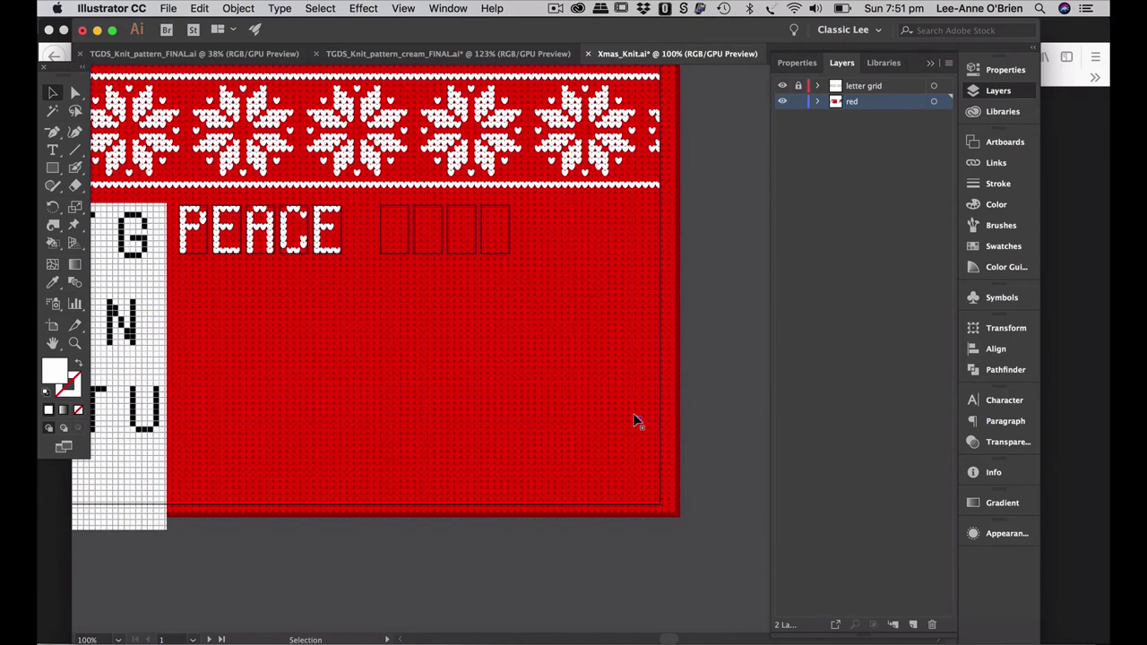
scroll(632, 420, "right", 5)
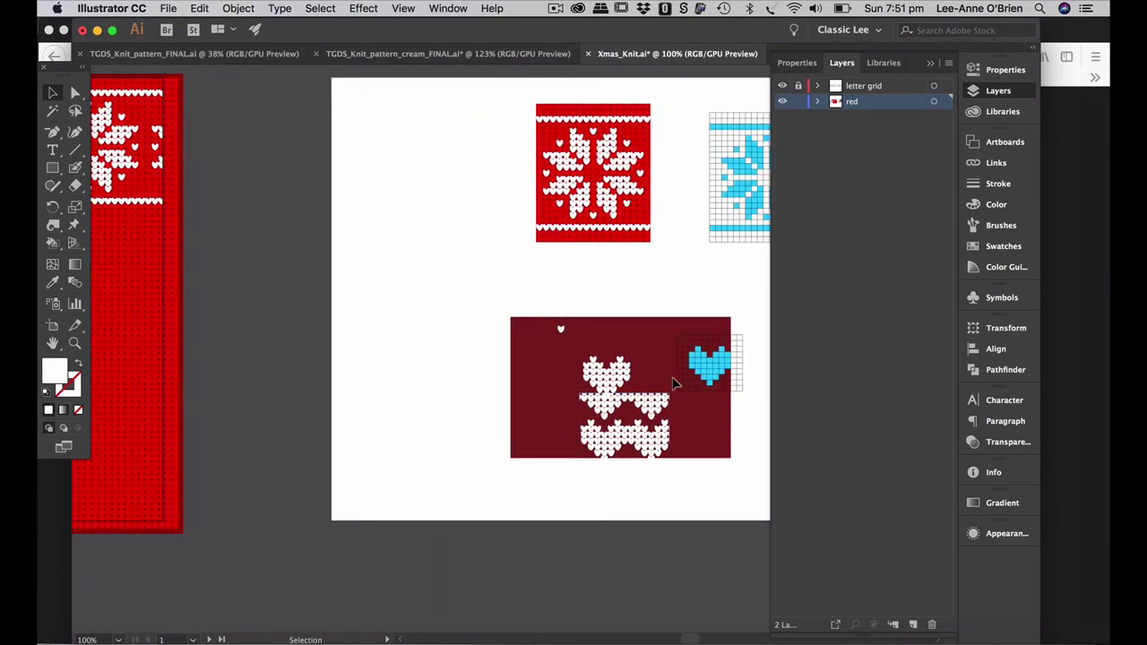
scroll(381, 435, "left", 8)
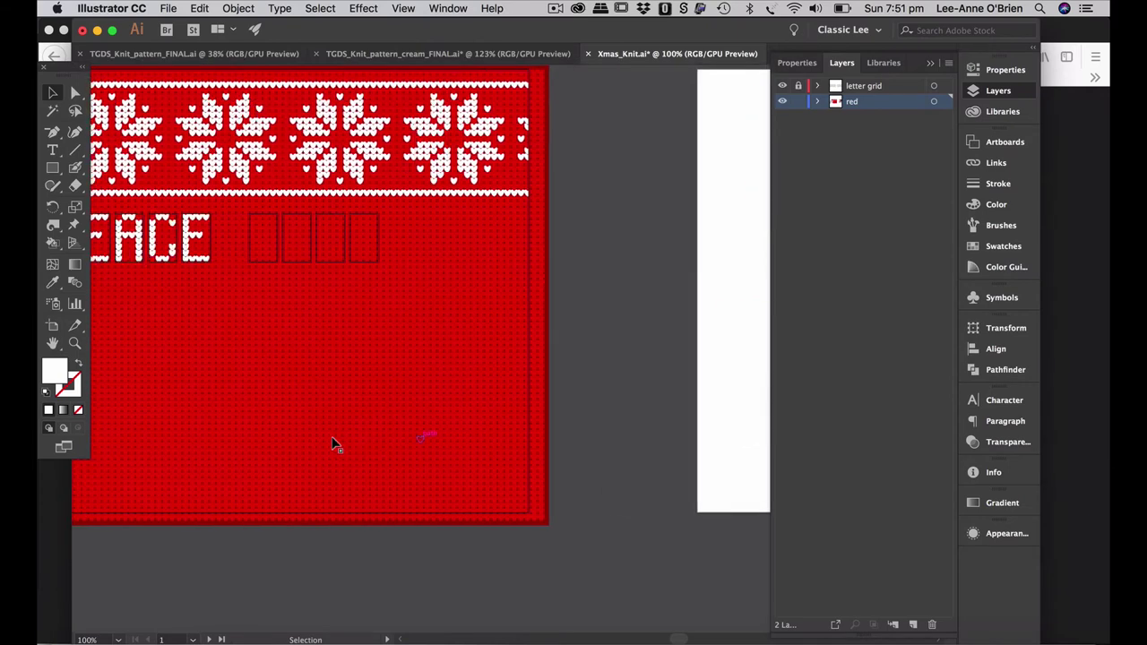
scroll(334, 443, "left", 2)
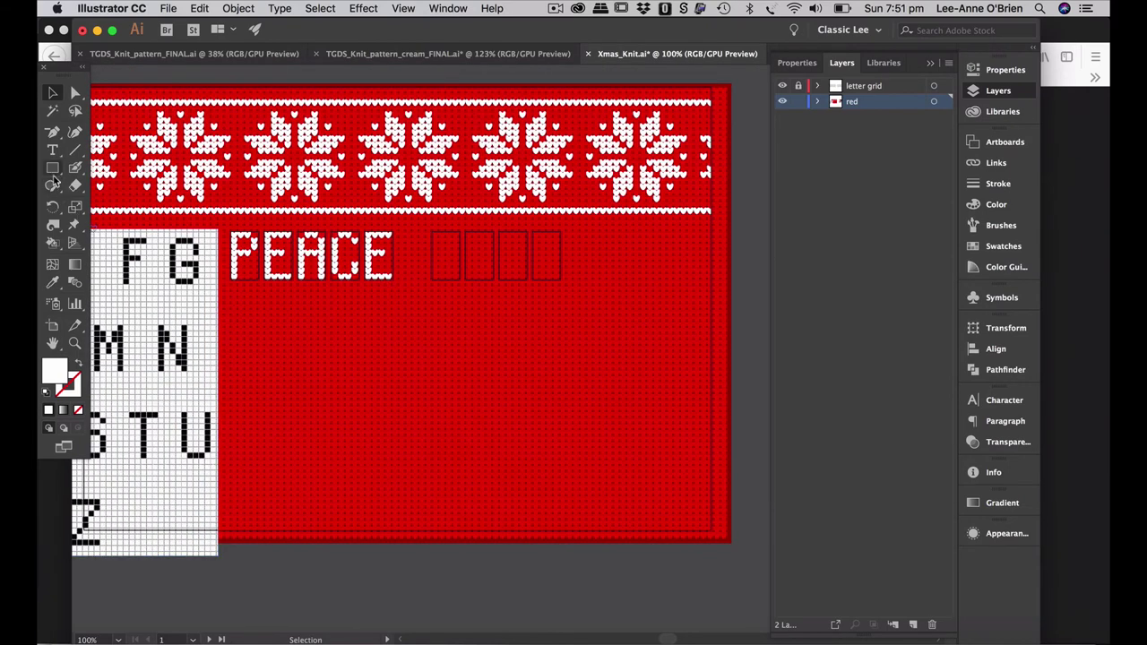
- Draw a small square below PEACE and fill it with the knit heart pattern
left_click(52, 167)
left_click(1003, 246)
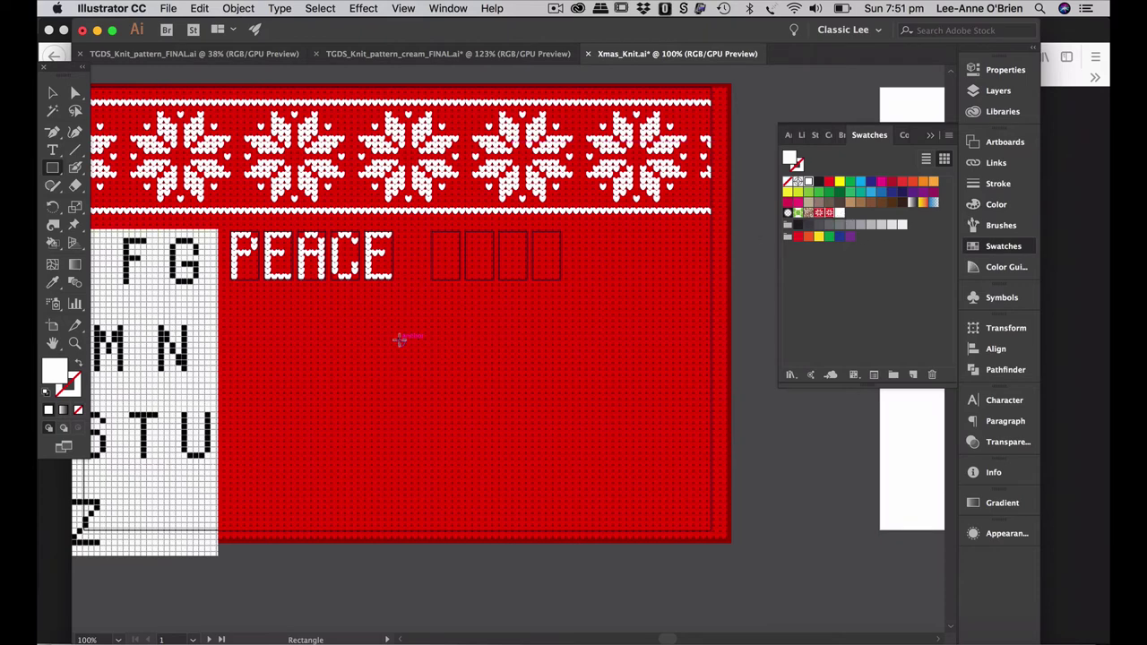
left_click_drag(398, 338, 473, 410)
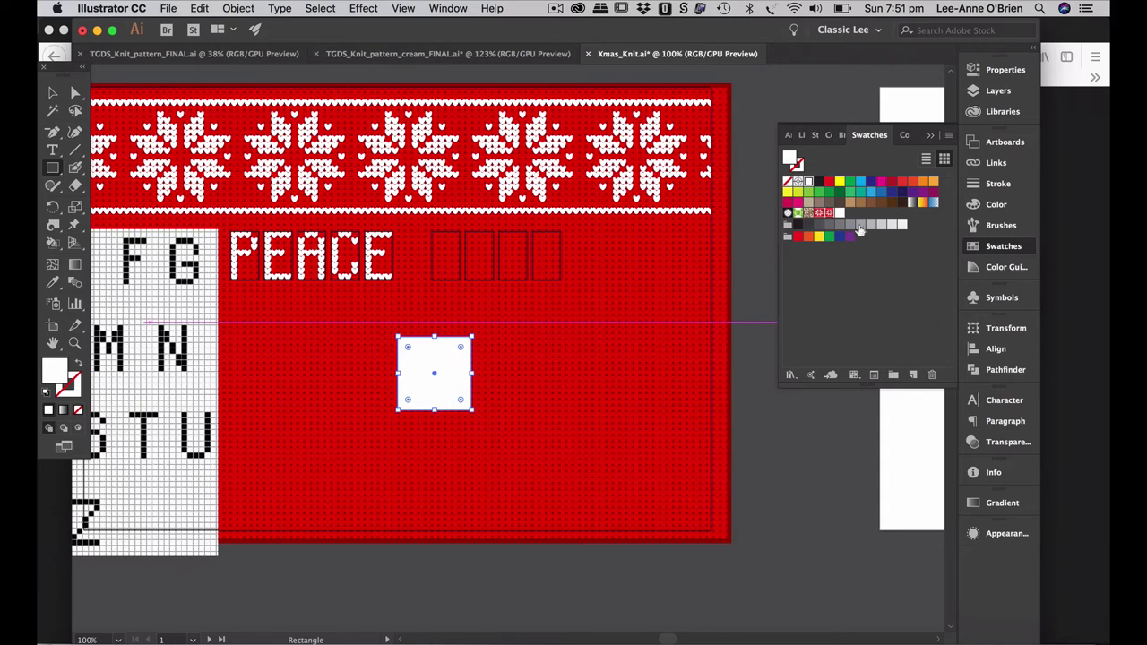
left_click(840, 214)
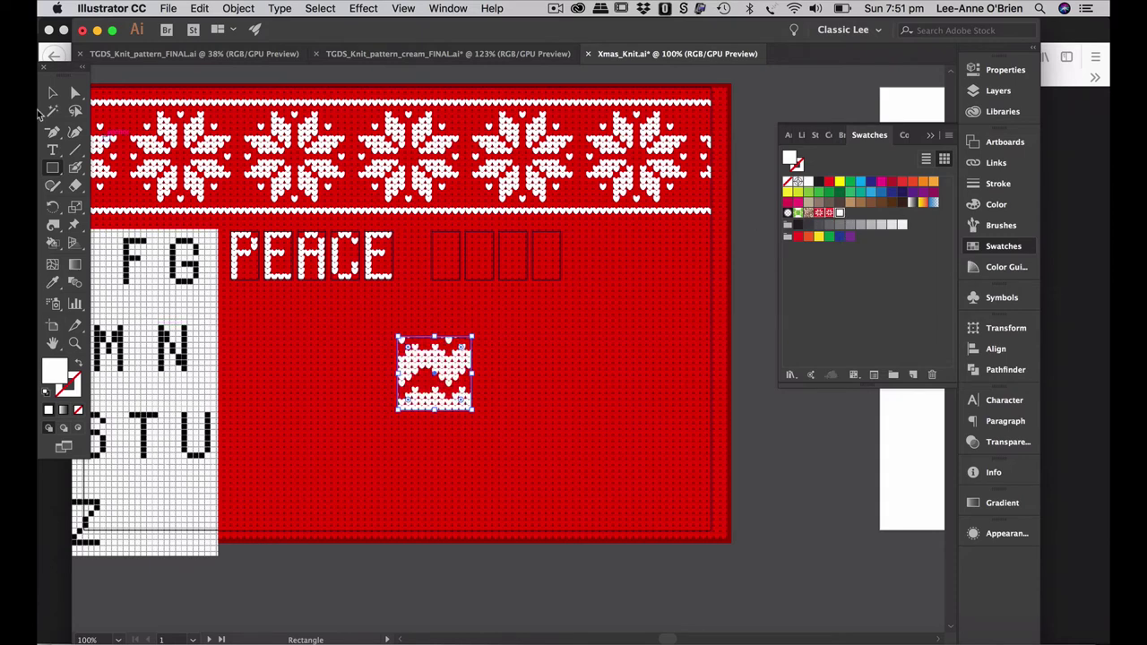
- Stretch the patterned rectangle wider to the right with Direct Selection
left_click(54, 93)
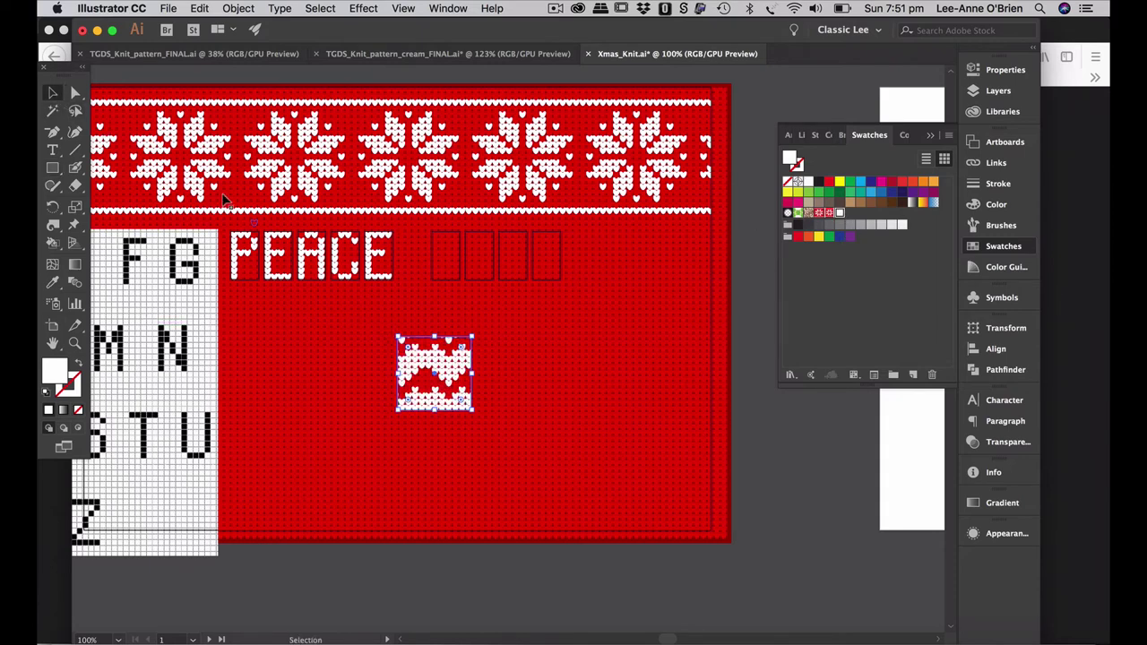
left_click(75, 93)
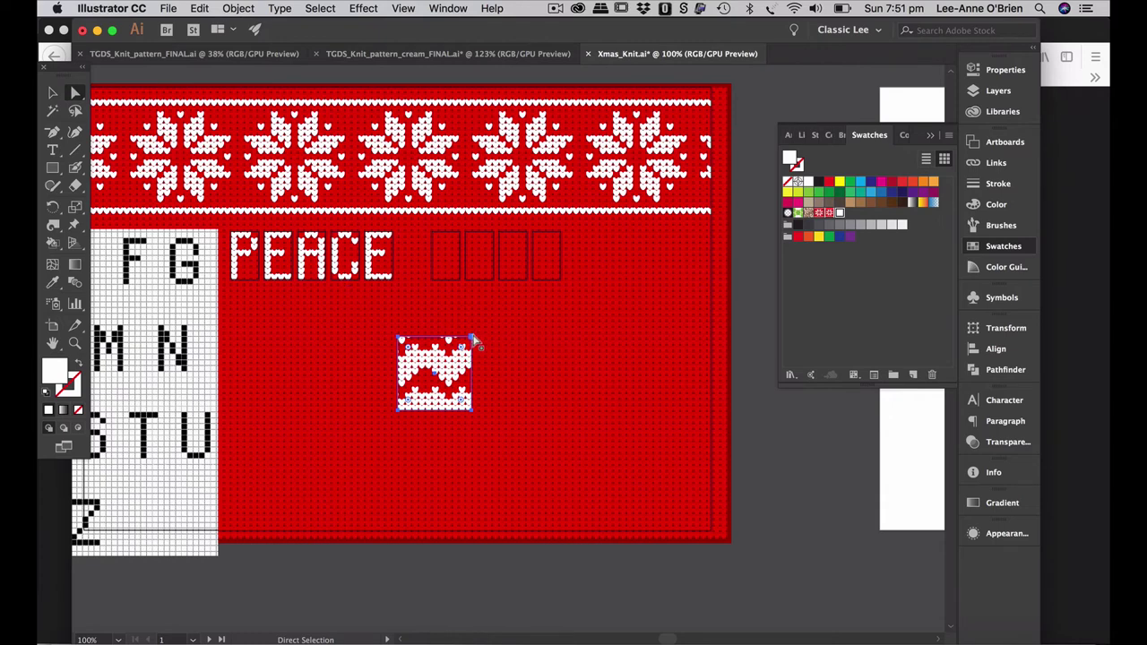
left_click_drag(477, 409, 709, 429)
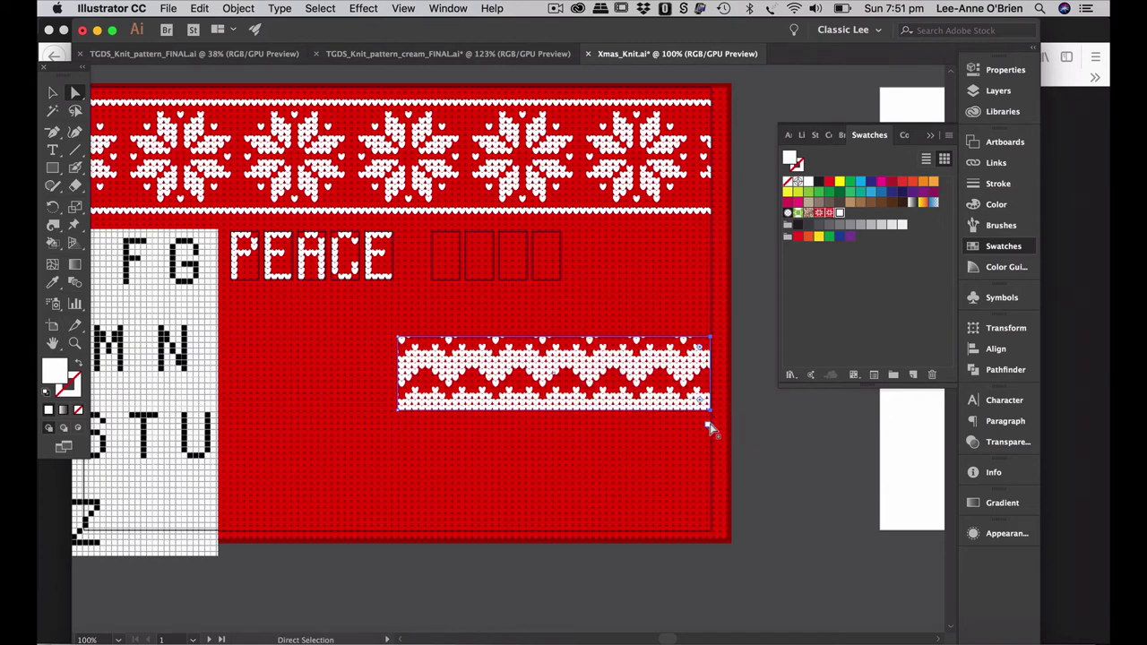
left_click(767, 447)
- Narrow the patterned rectangle back to a small tile and trim its left edge
key("space")
left_click_drag(715, 415, 556, 411)
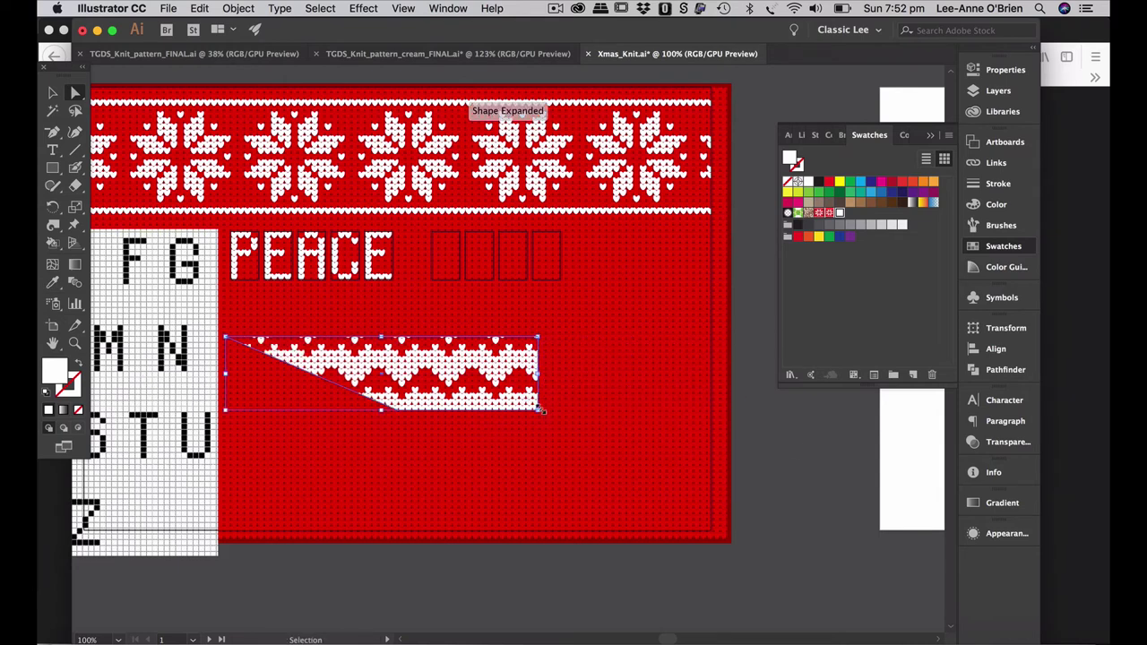
key("super+z")
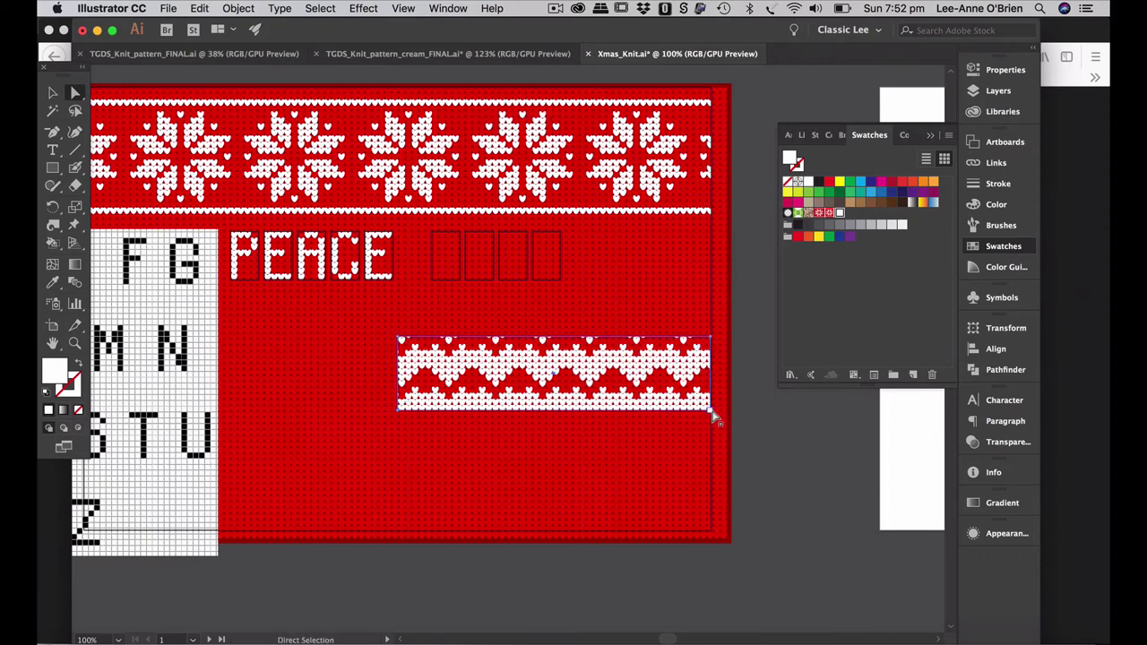
left_click_drag(715, 348, 473, 342)
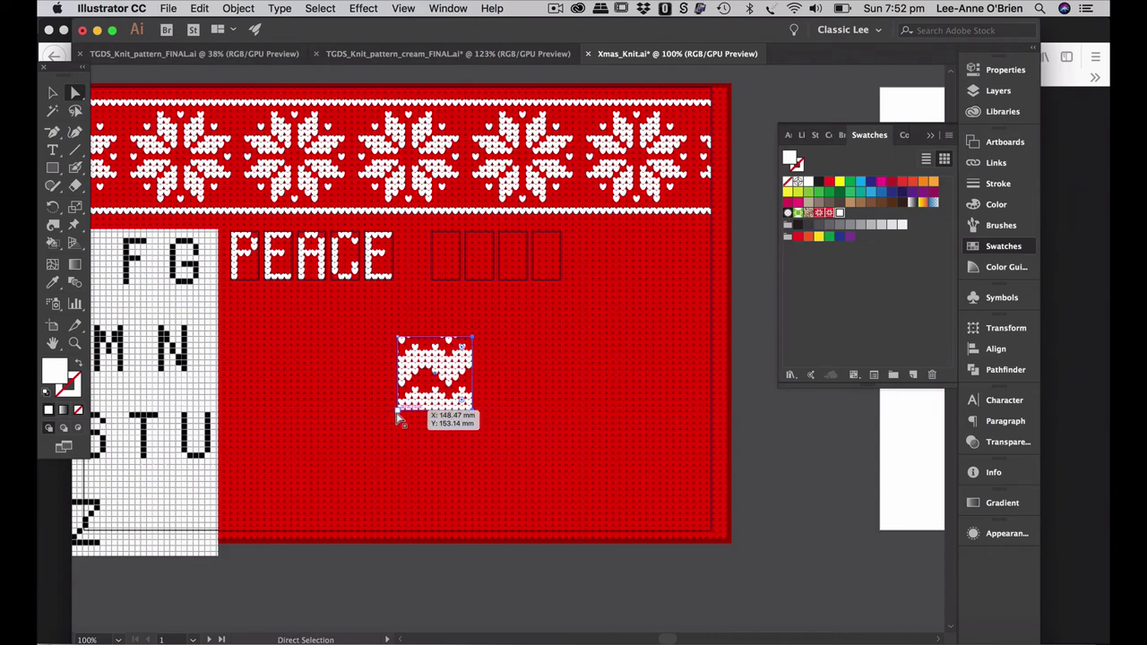
left_click_drag(399, 340, 427, 339)
- Shorten the heart pattern block from bottom and top to leave a single heart
scroll(386, 435, "up", 5)
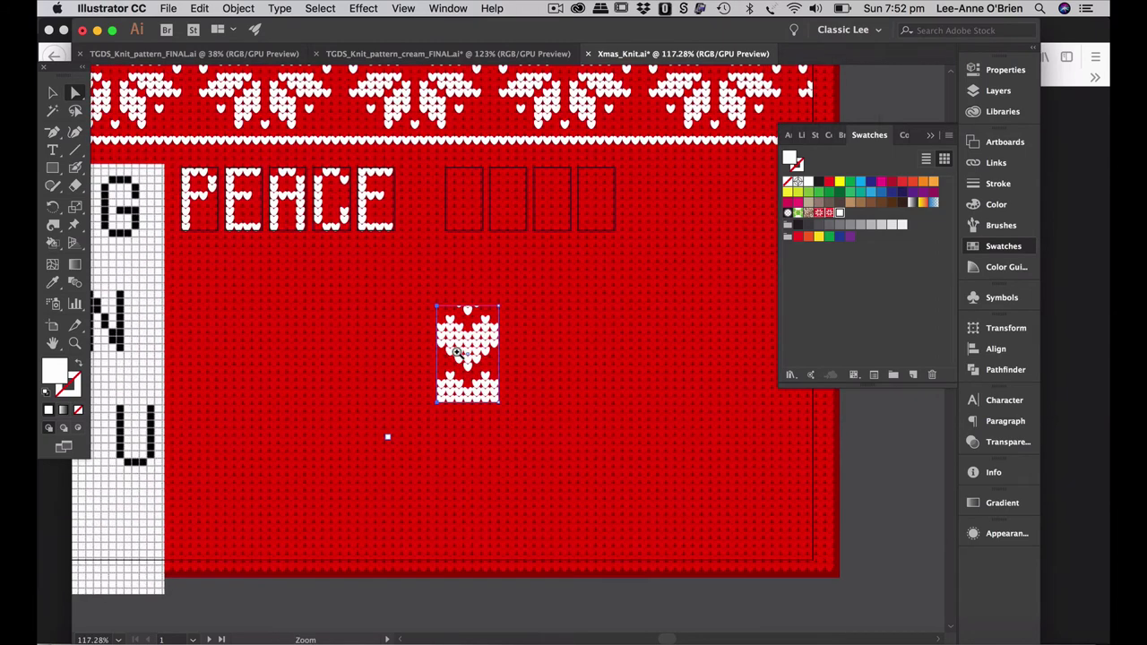
left_click(475, 406)
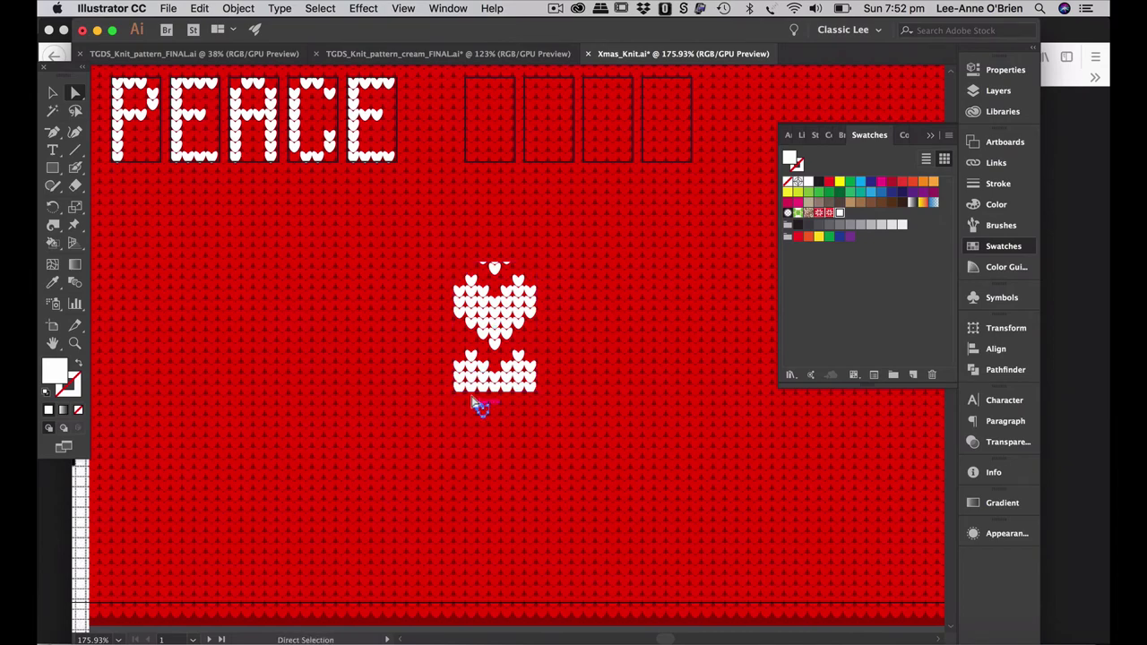
left_click(475, 388)
left_click_drag(542, 395, 537, 359)
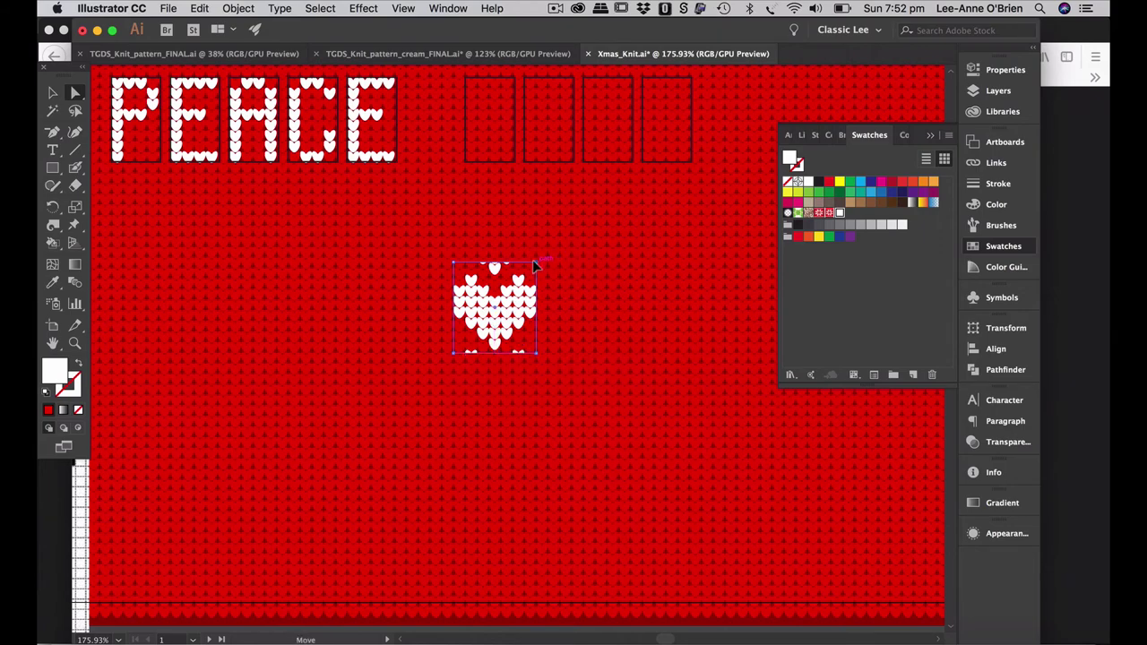
left_click_drag(459, 265, 452, 278)
- Add anchor points on the frame's left, right and top edges
scroll(448, 363, "up", 5)
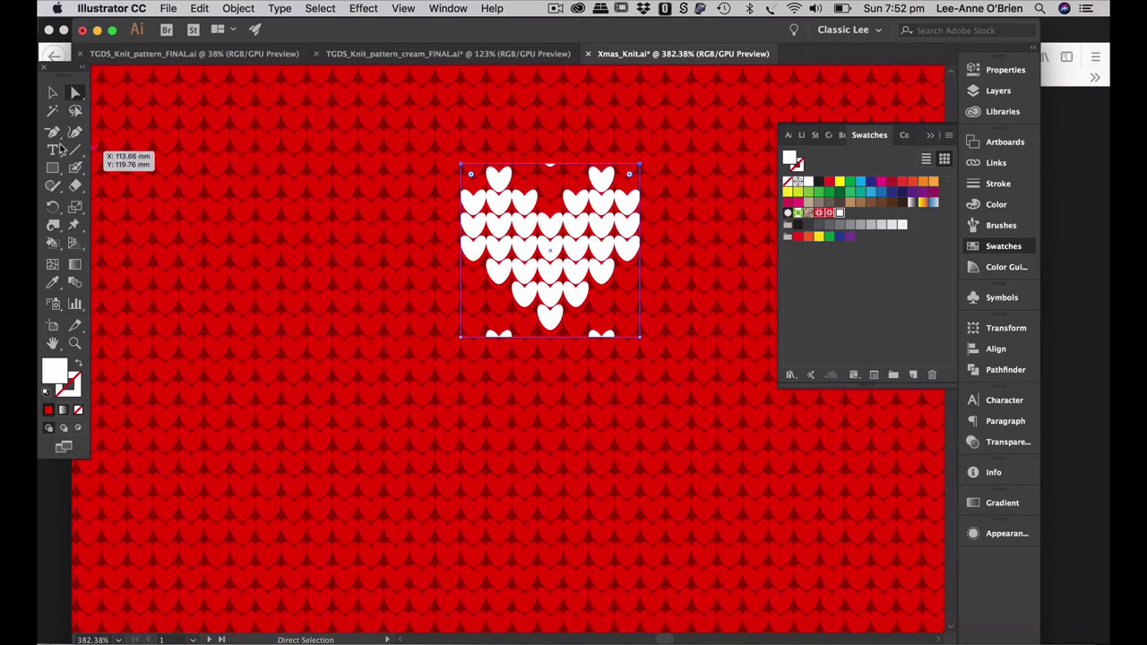
left_click_drag(52, 132, 102, 134)
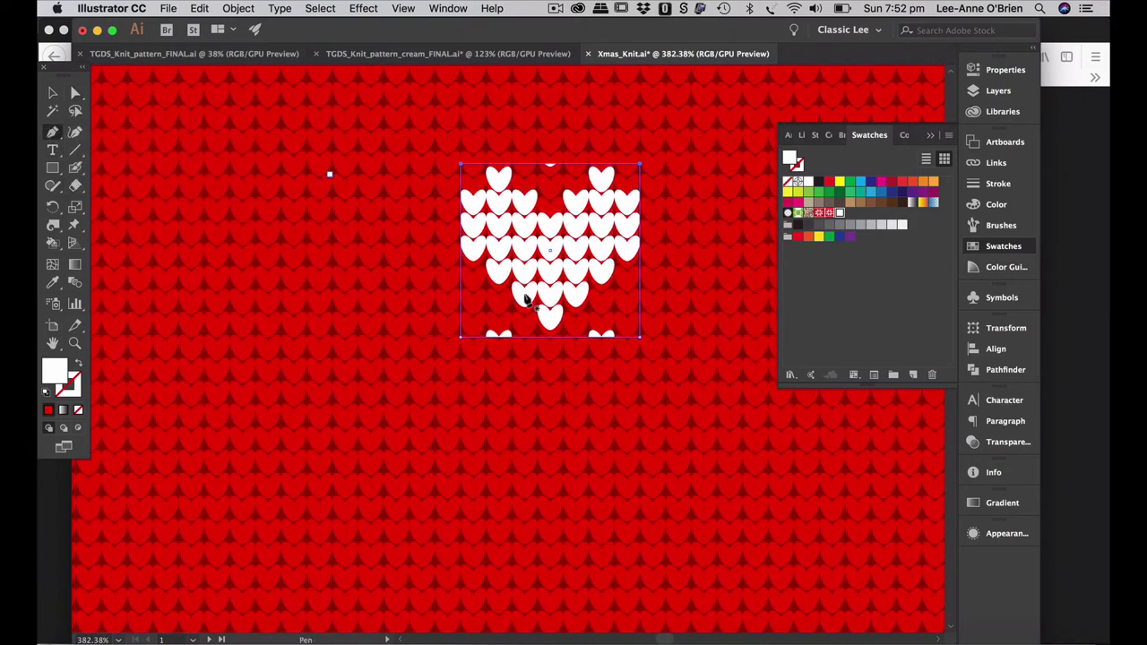
left_click(526, 337)
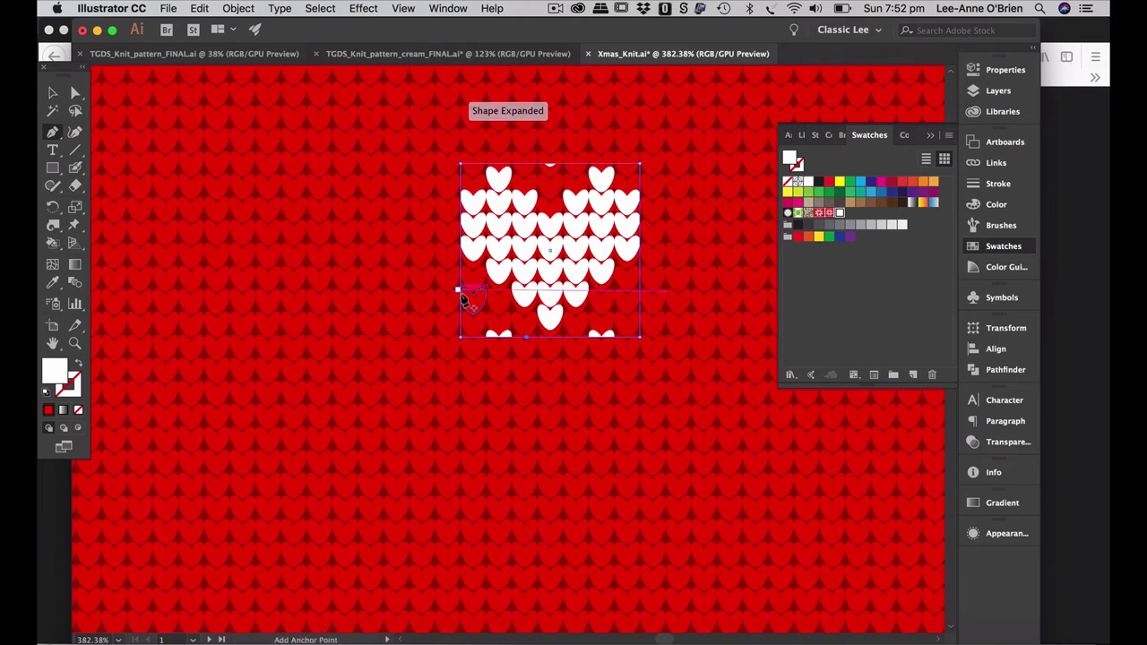
left_click(640, 295)
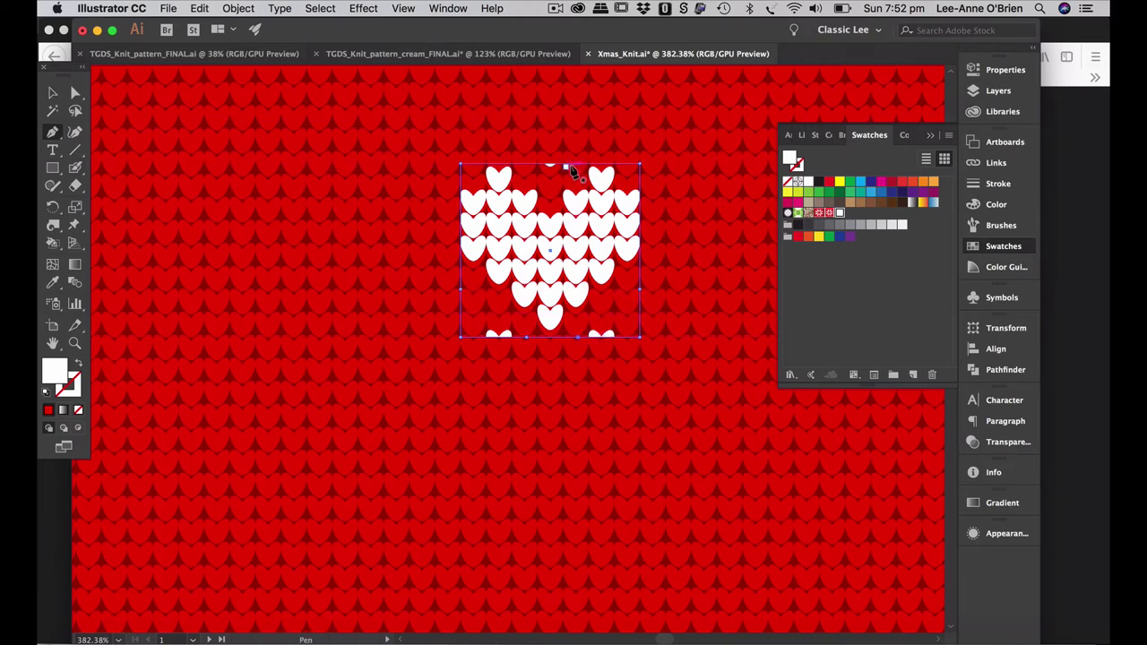
left_click(544, 167)
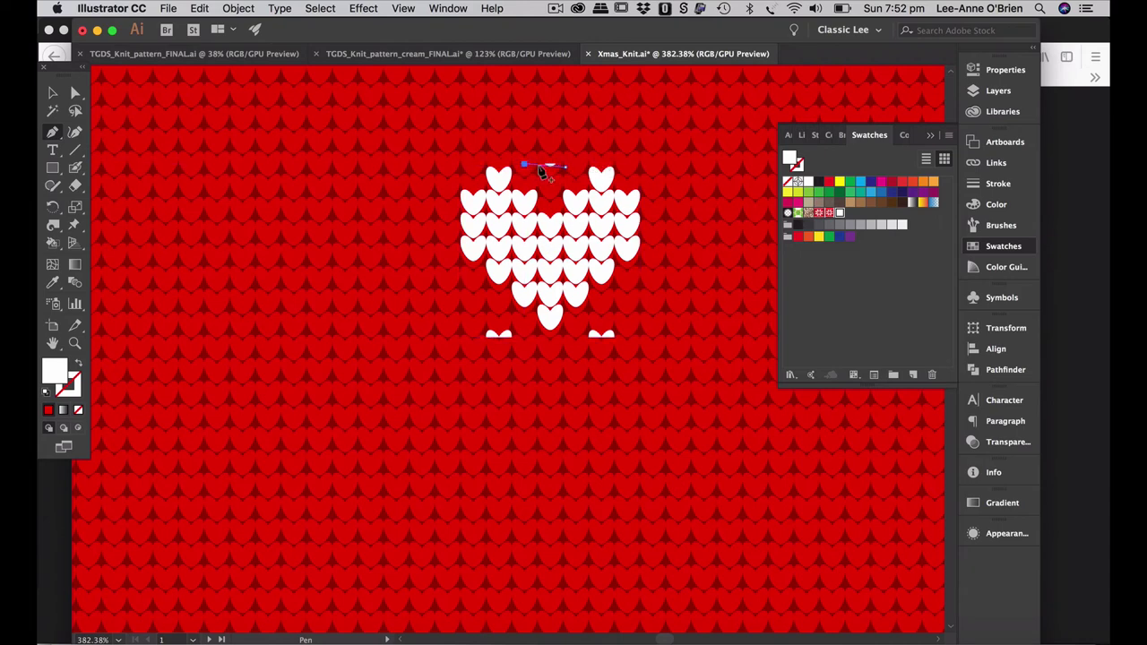
left_click_drag(553, 169, 76, 97)
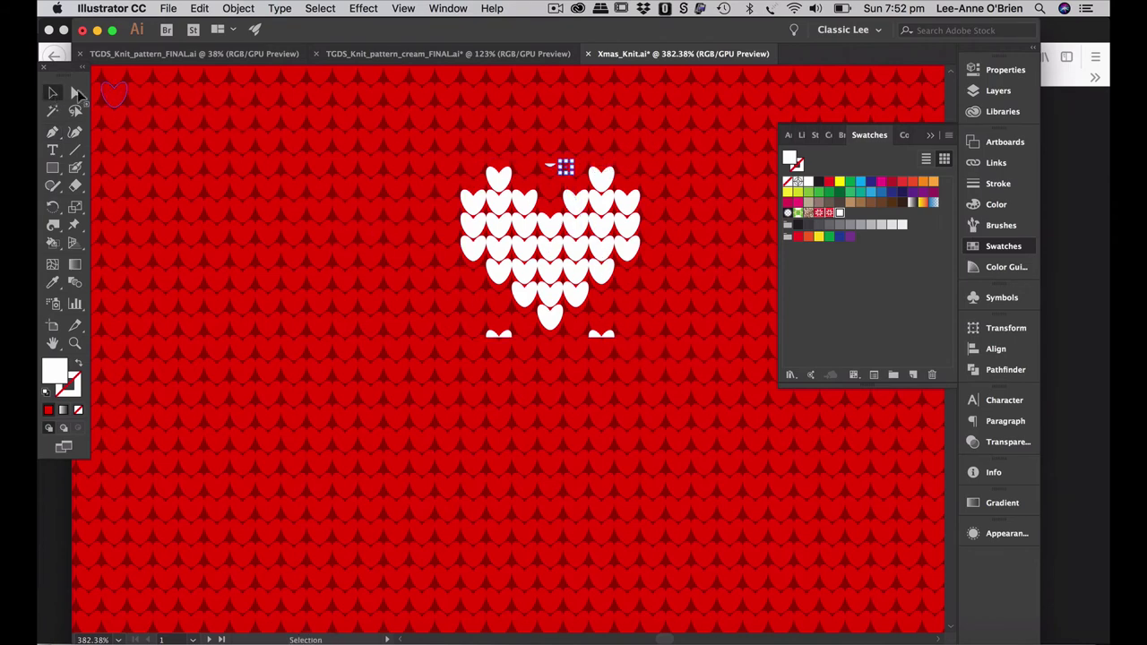
- Cut both bottom corners of the heart frame diagonally inward
left_click(75, 93)
left_click(515, 316)
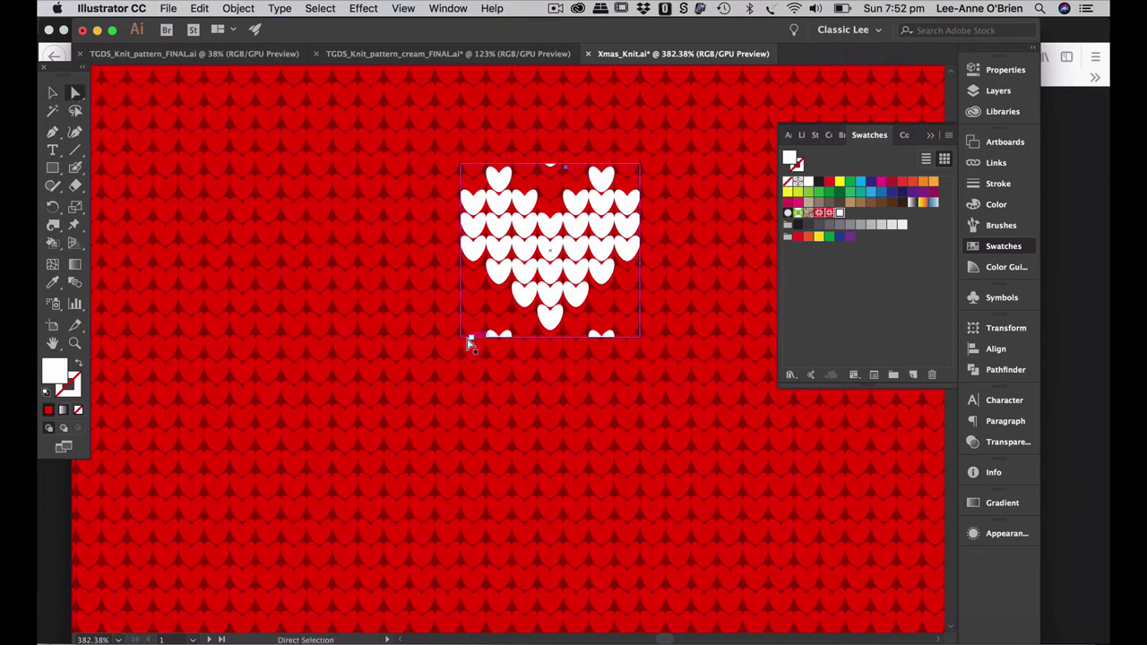
left_click_drag(463, 337, 484, 312)
left_click_drag(638, 337, 616, 311)
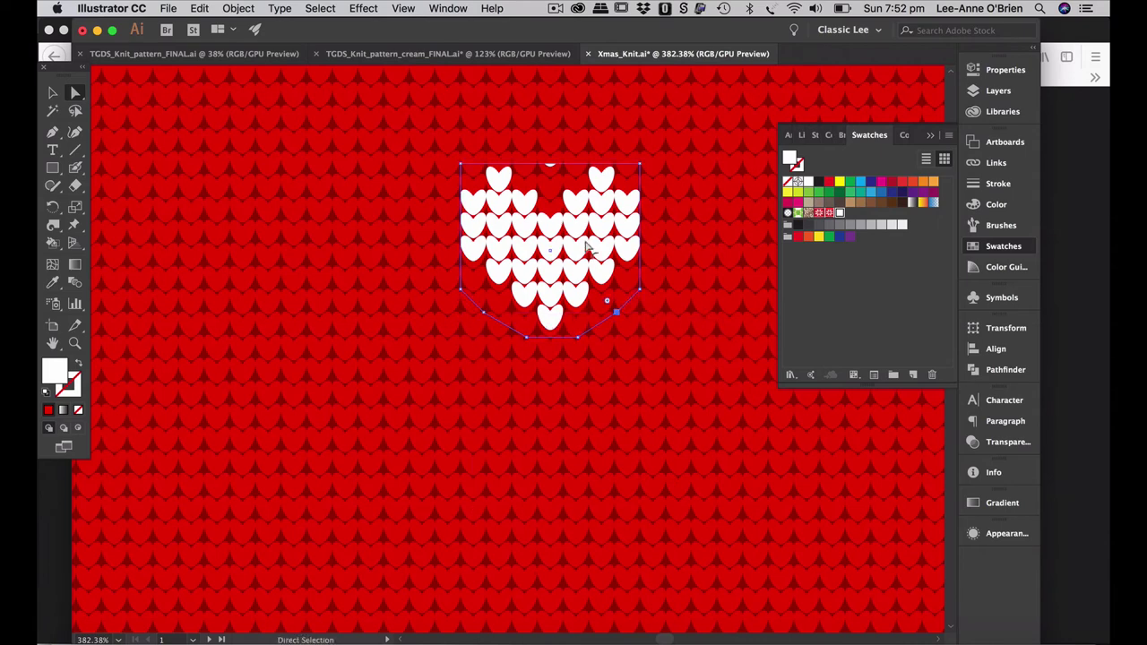
- Add a top-centre anchor, pull it down into a dip, and nudge the motif down
left_click(55, 137)
left_click(107, 151)
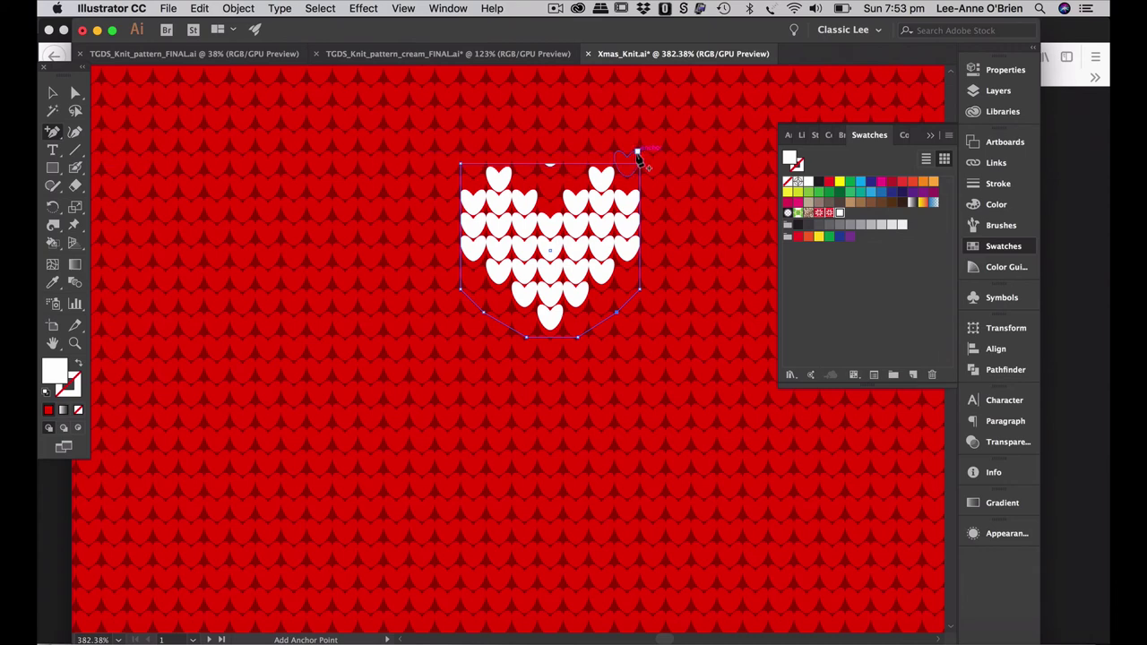
left_click(566, 167)
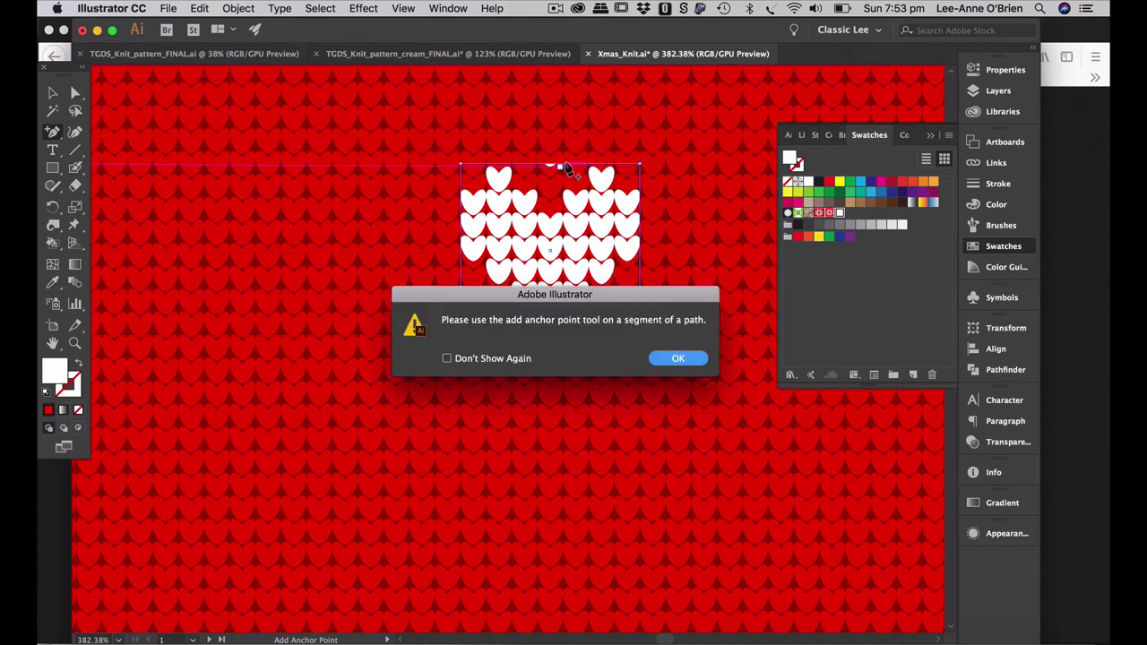
left_click(678, 359)
left_click_drag(476, 215, 606, 185)
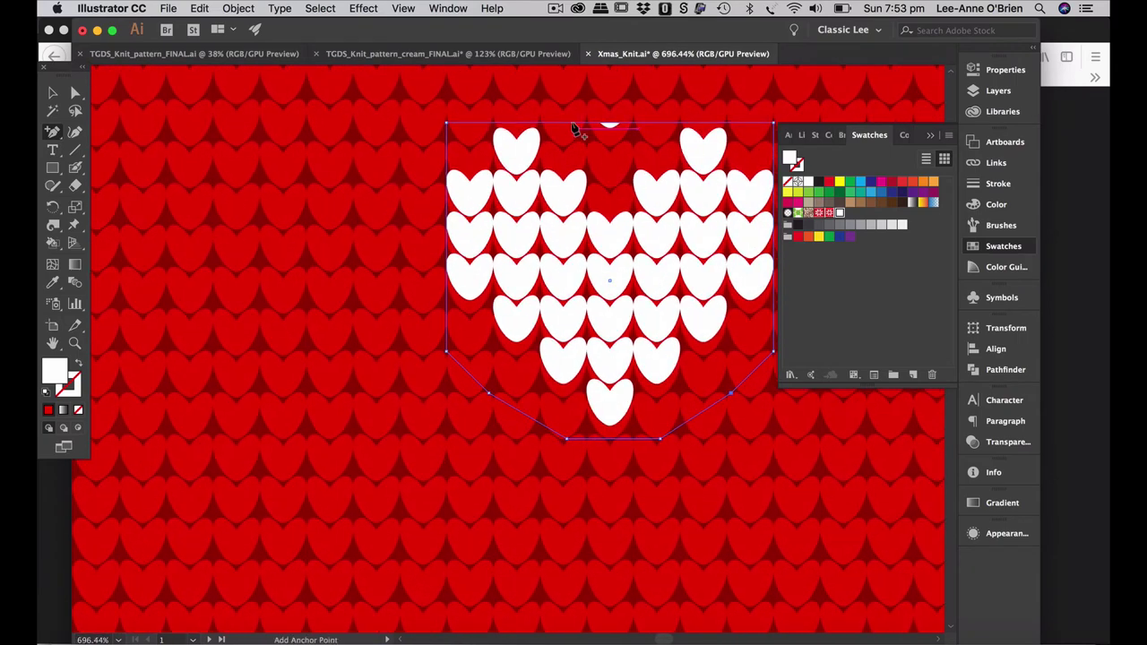
left_click(648, 123)
key("a")
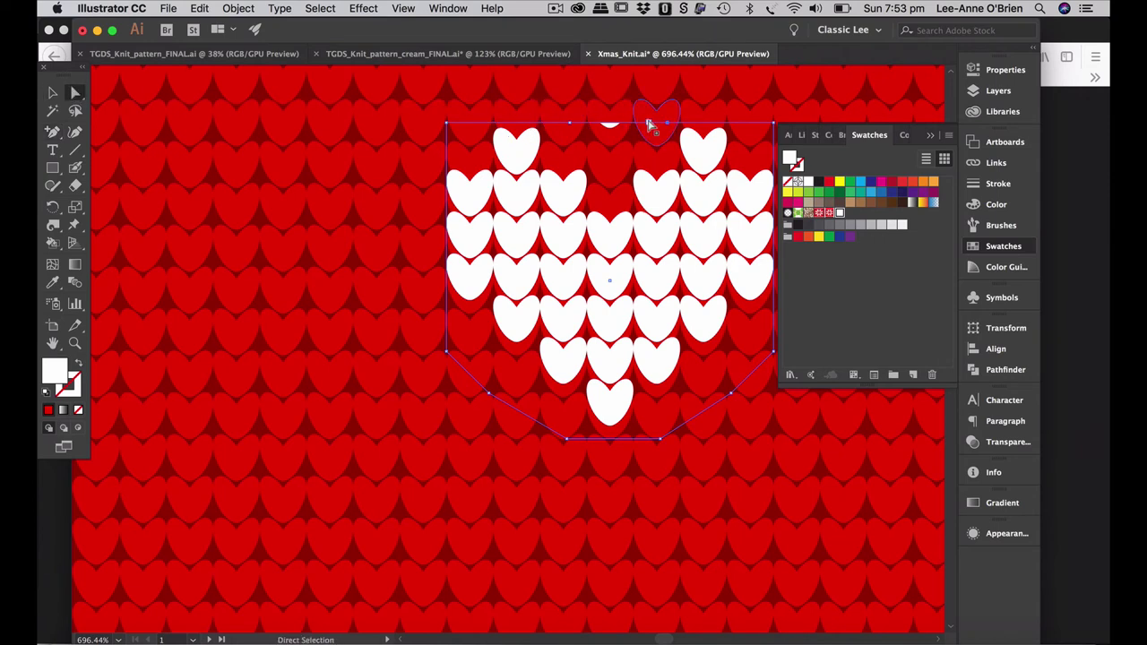
left_click_drag(647, 122, 612, 143)
left_click(52, 92)
mouse_move(614, 240)
left_mouse_down()
mouse_move(615, 251)
mouse_move(612, 240)
left_mouse_up()
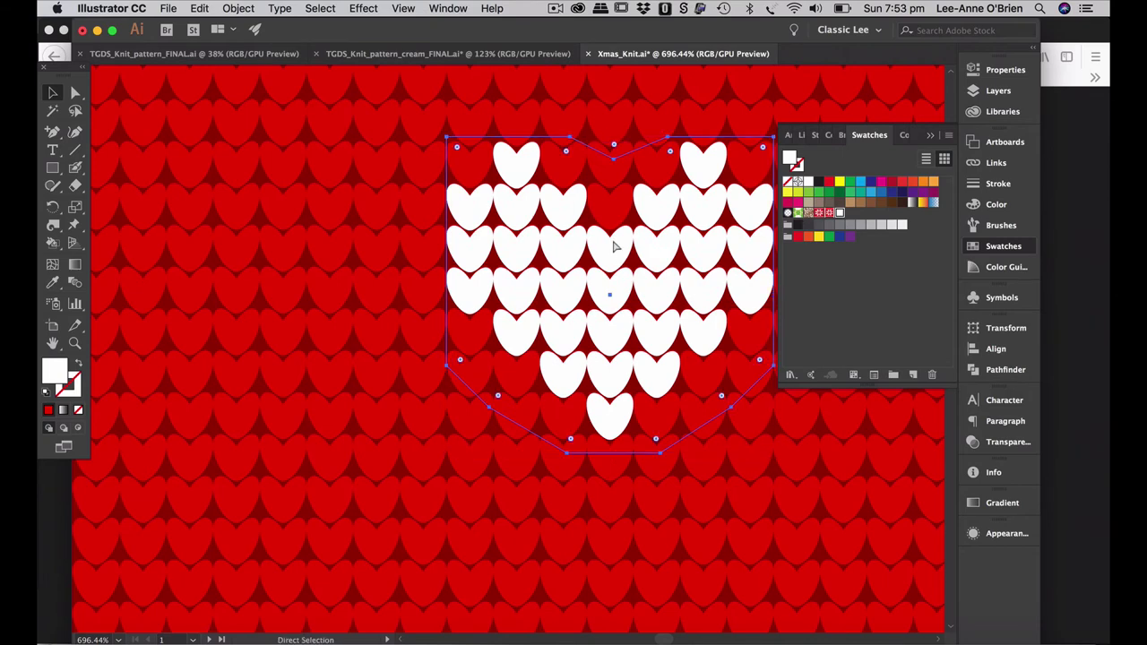
key("super+0")
- Lock and hide the letter grid layer and delete the white letter chart
left_click(929, 502)
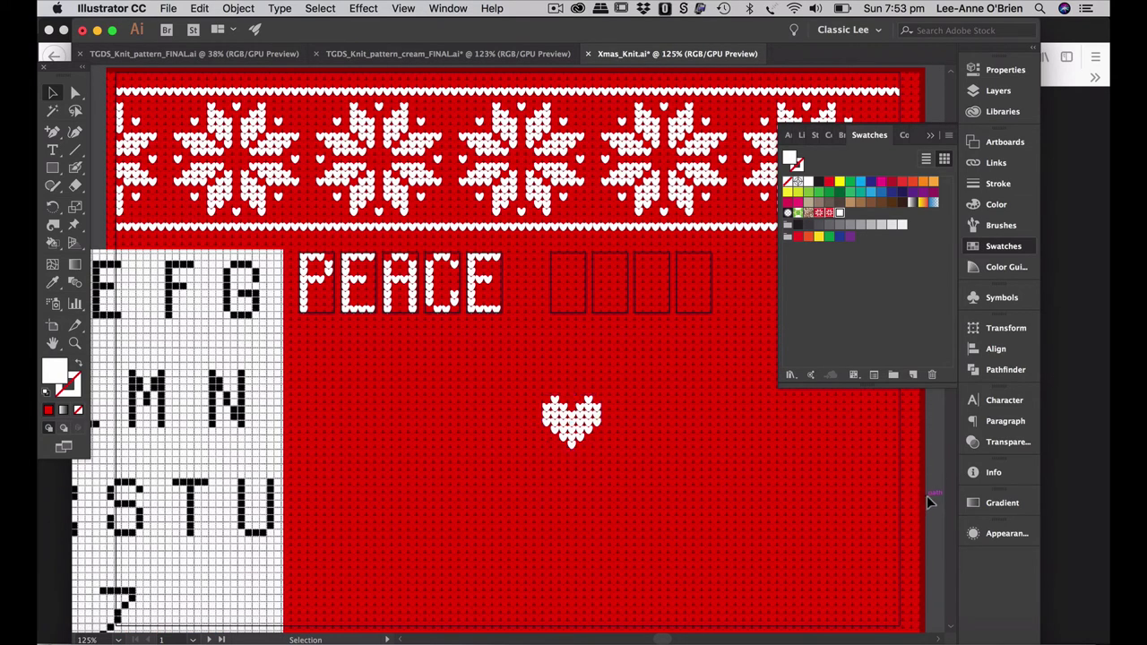
left_click(927, 133)
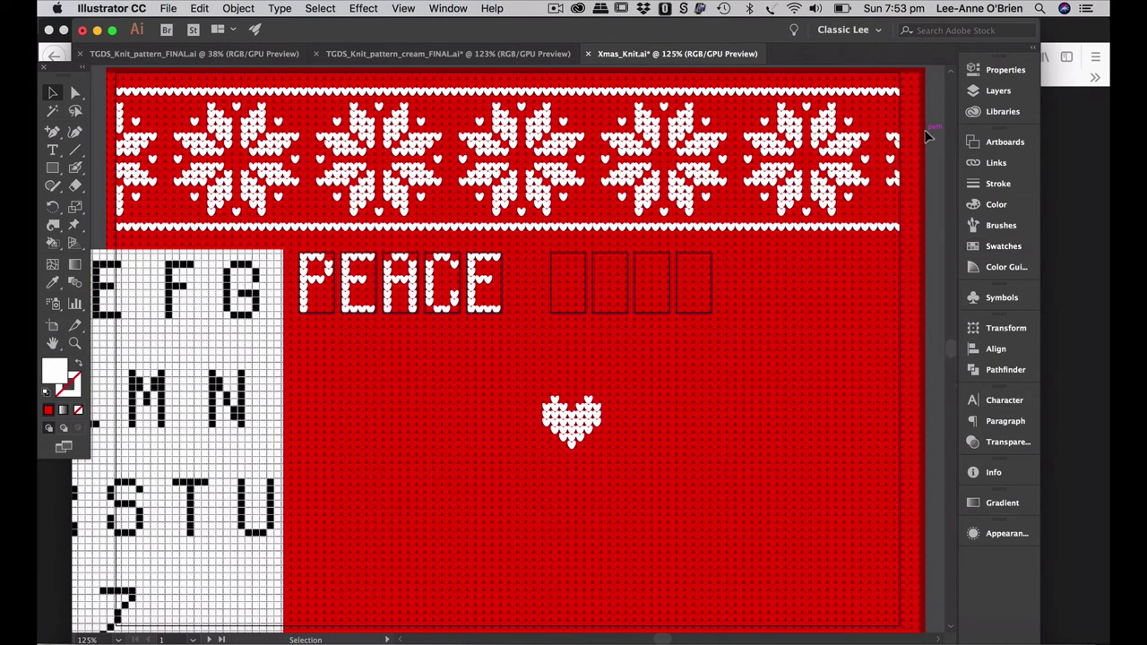
left_click(997, 90)
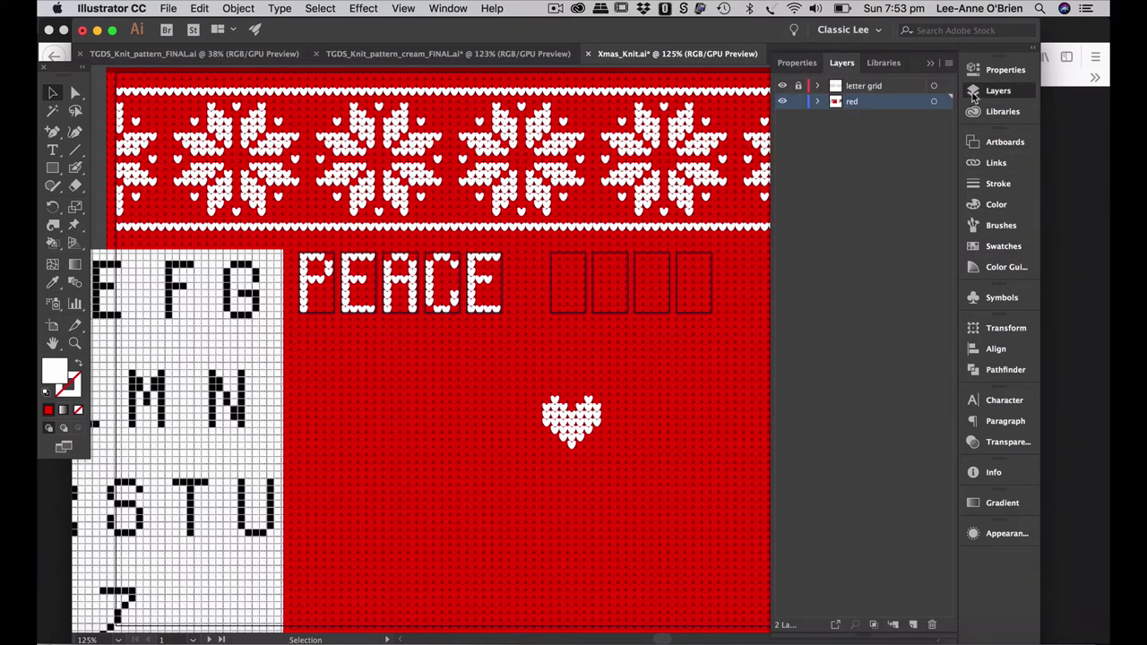
left_click(798, 86)
left_click(783, 86)
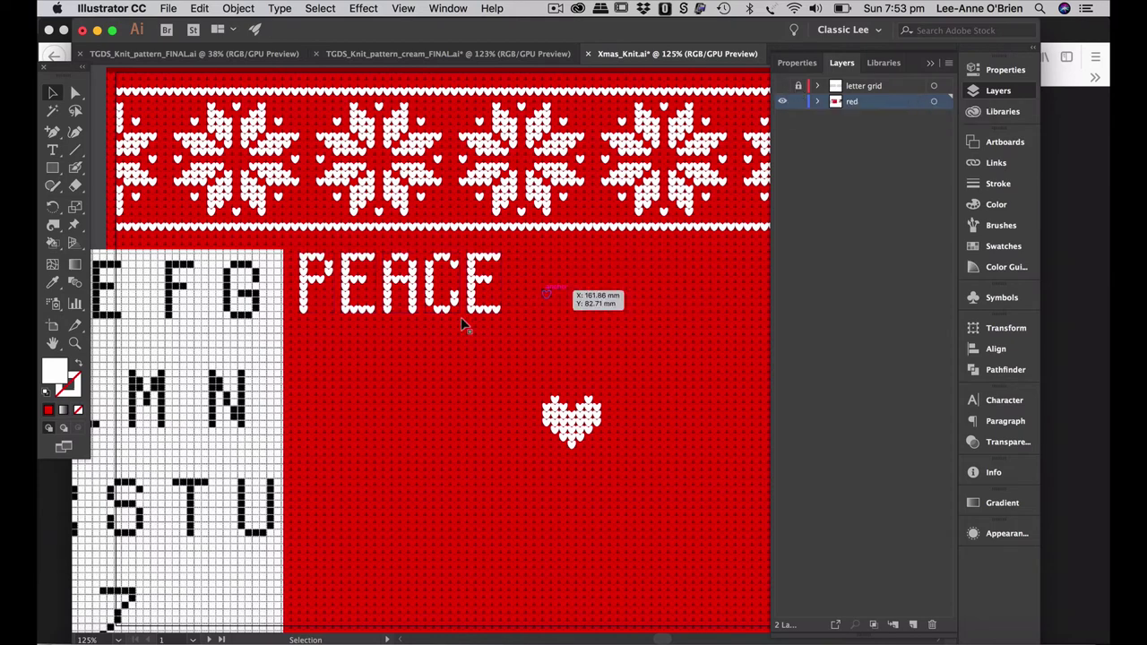
left_click(232, 394)
key("Delete")
- Collapse the Layers panel and check the remaining knit artwork on the card
scroll(499, 464, "right", 5)
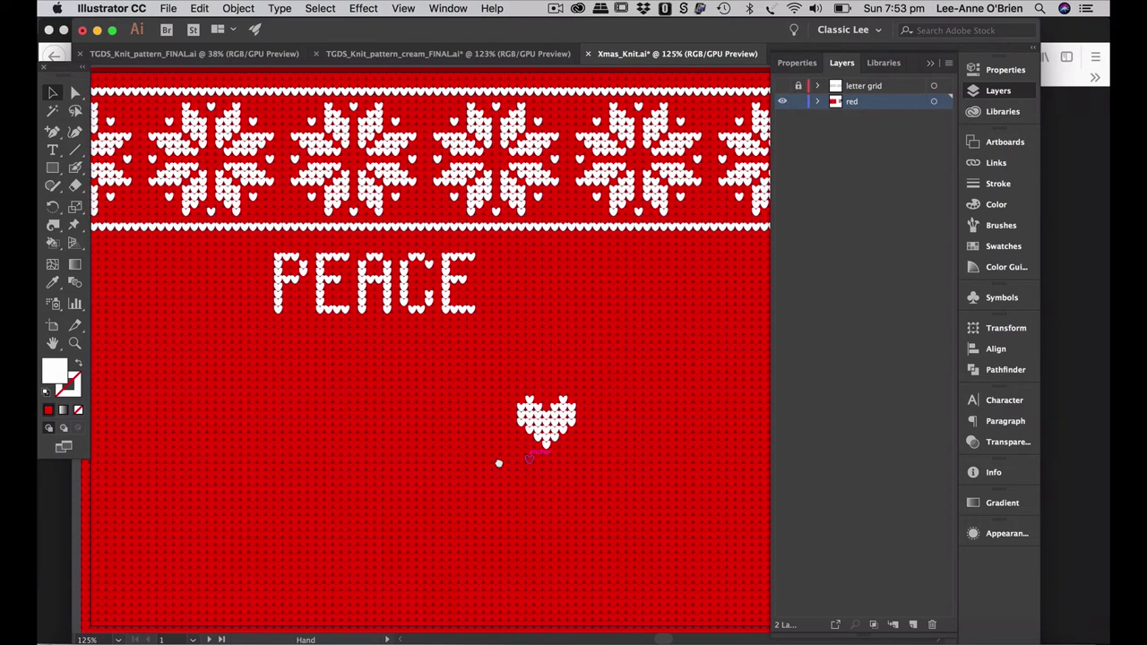
left_click(930, 64)
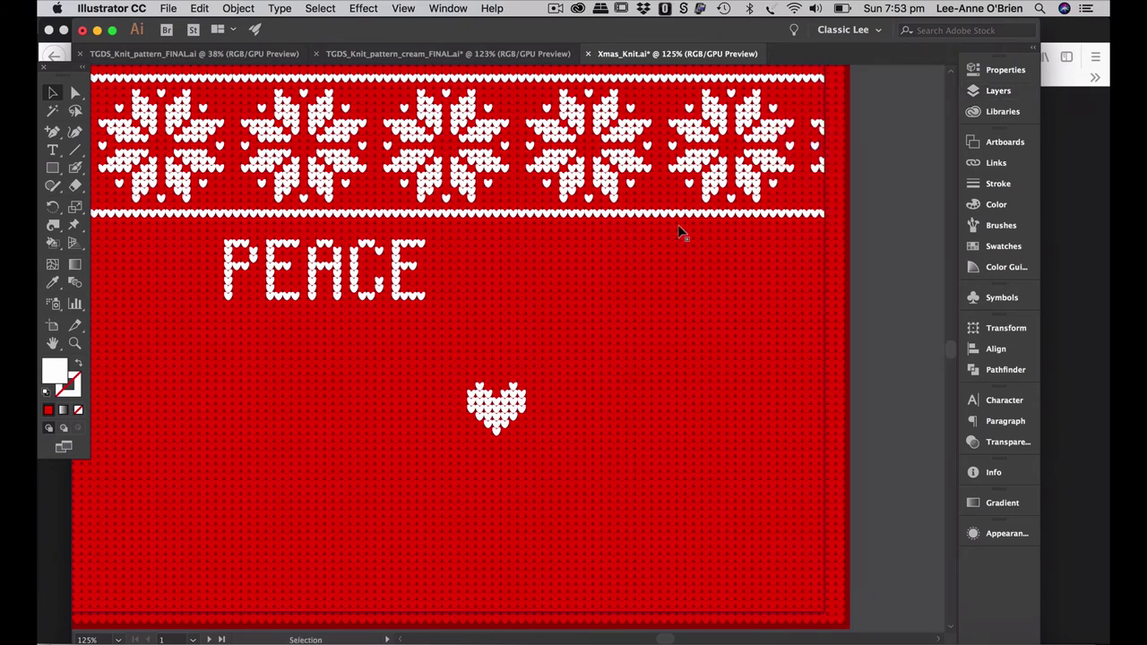
left_click(541, 154)
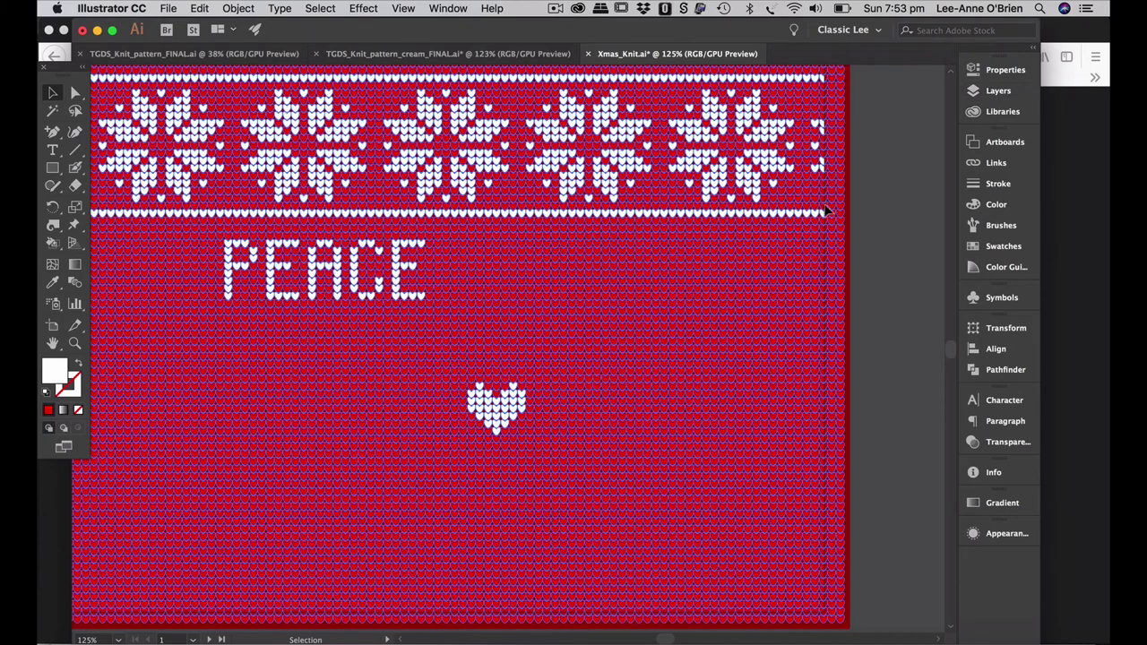
left_click(895, 228)
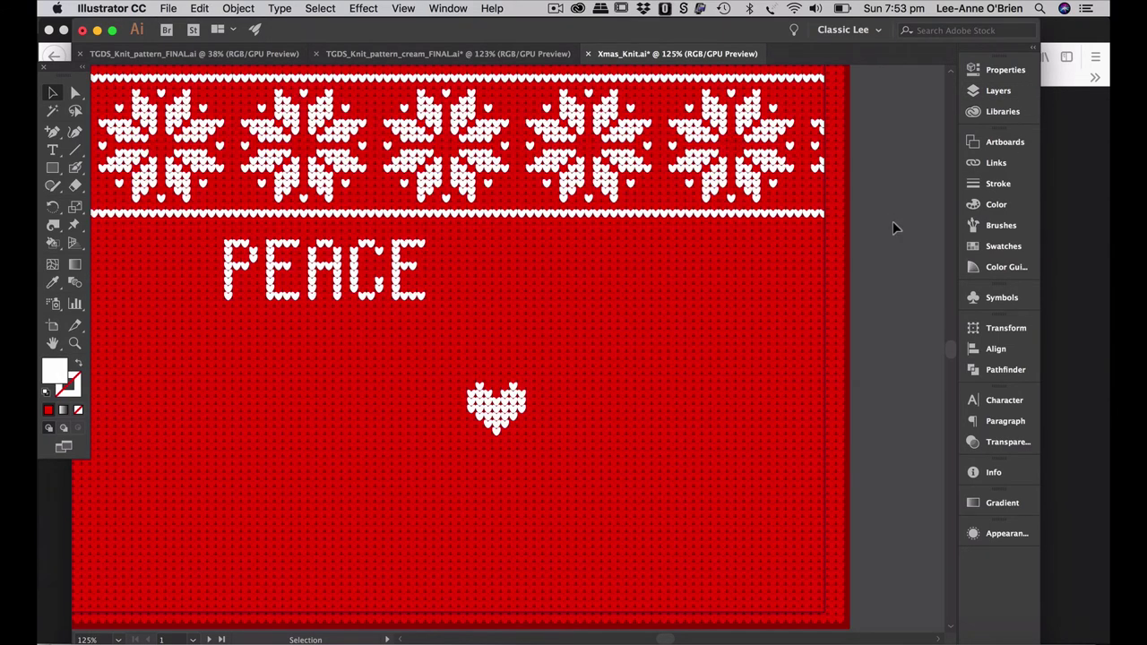
key("a")
key("v")
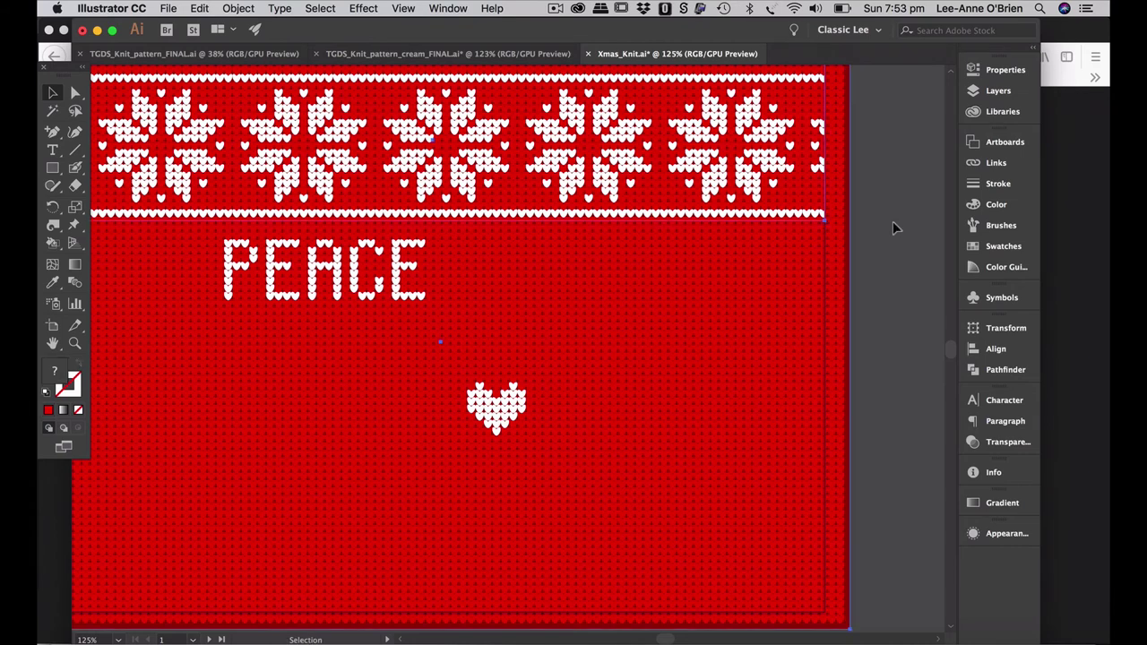
scroll(769, 302, "left", 2)
scroll(769, 302, "left", 3)
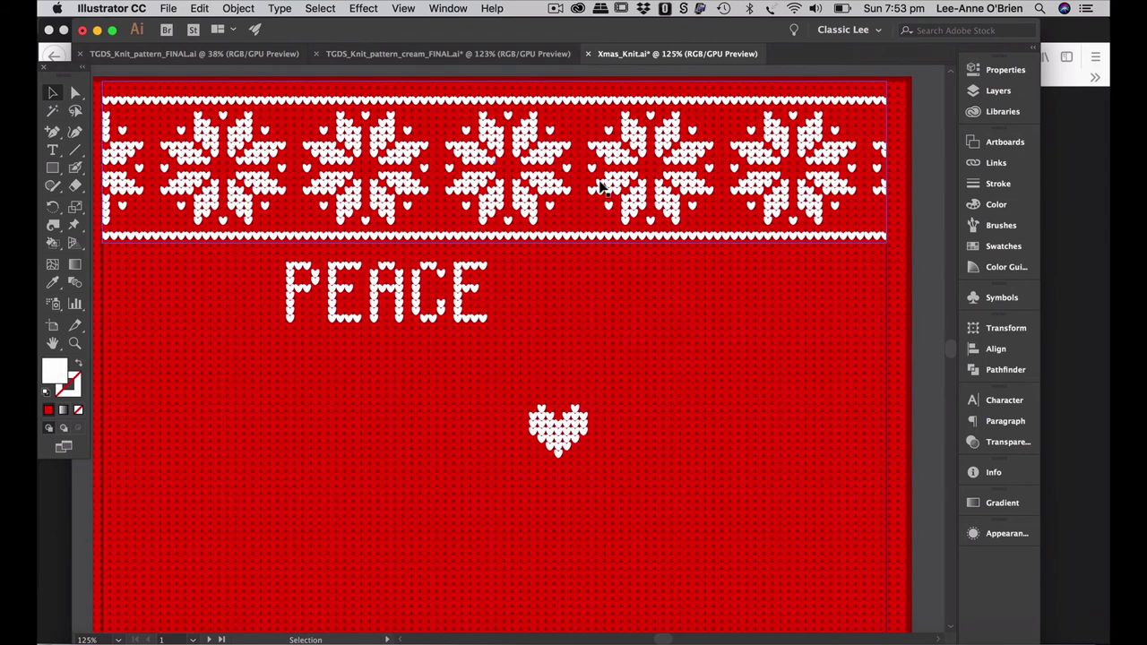
- Copy the snowflake band to the card's bottom and flatten it into a single white stitched row
left_click(603, 186)
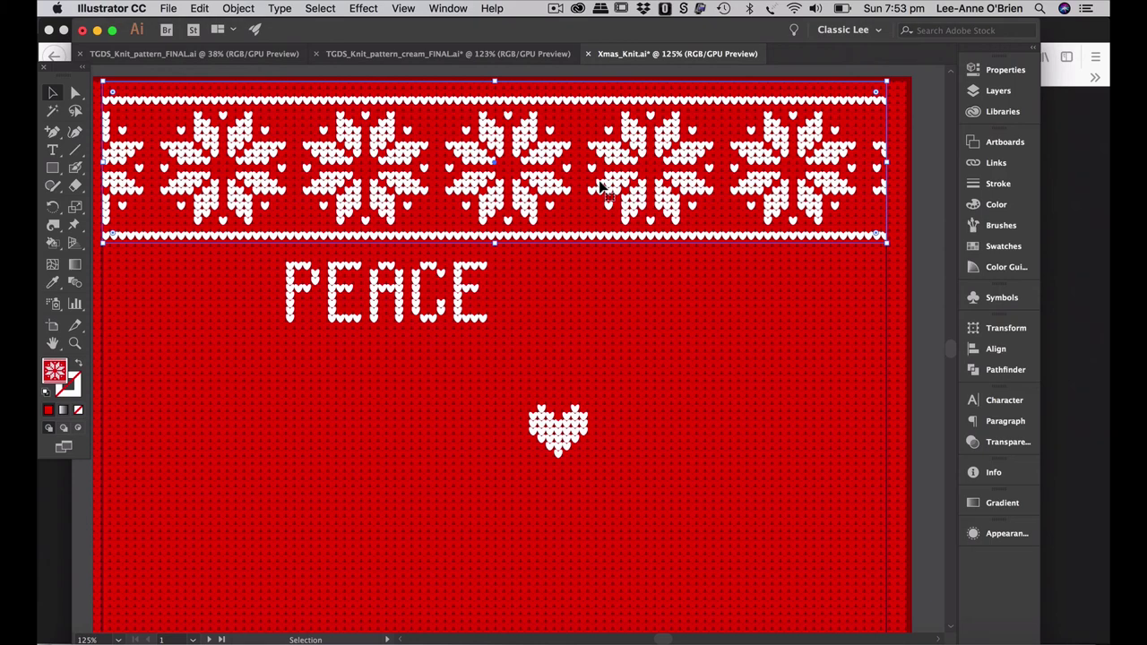
left_click_drag(602, 187, 618, 553)
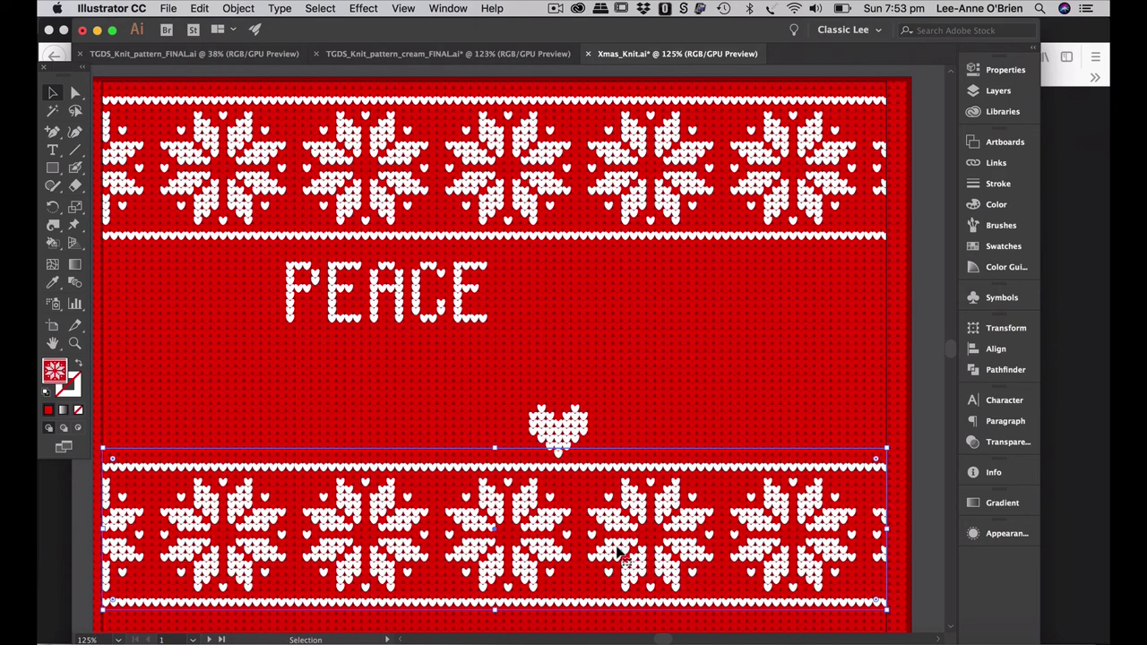
left_click(76, 93)
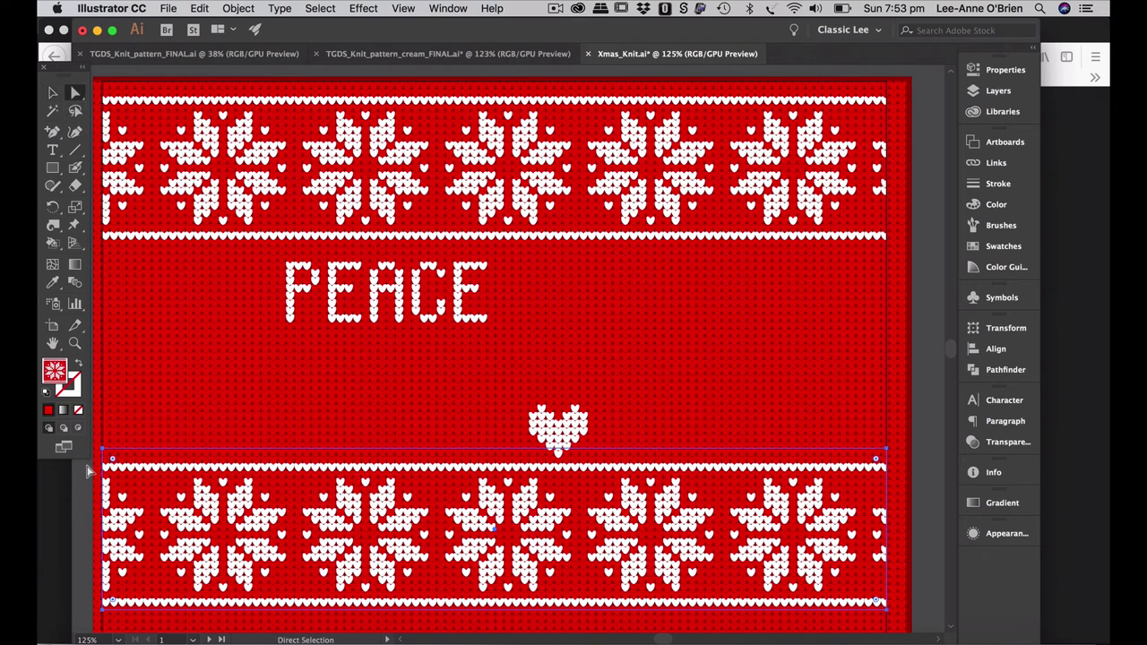
left_click(109, 451)
left_click_drag(887, 455, 892, 593)
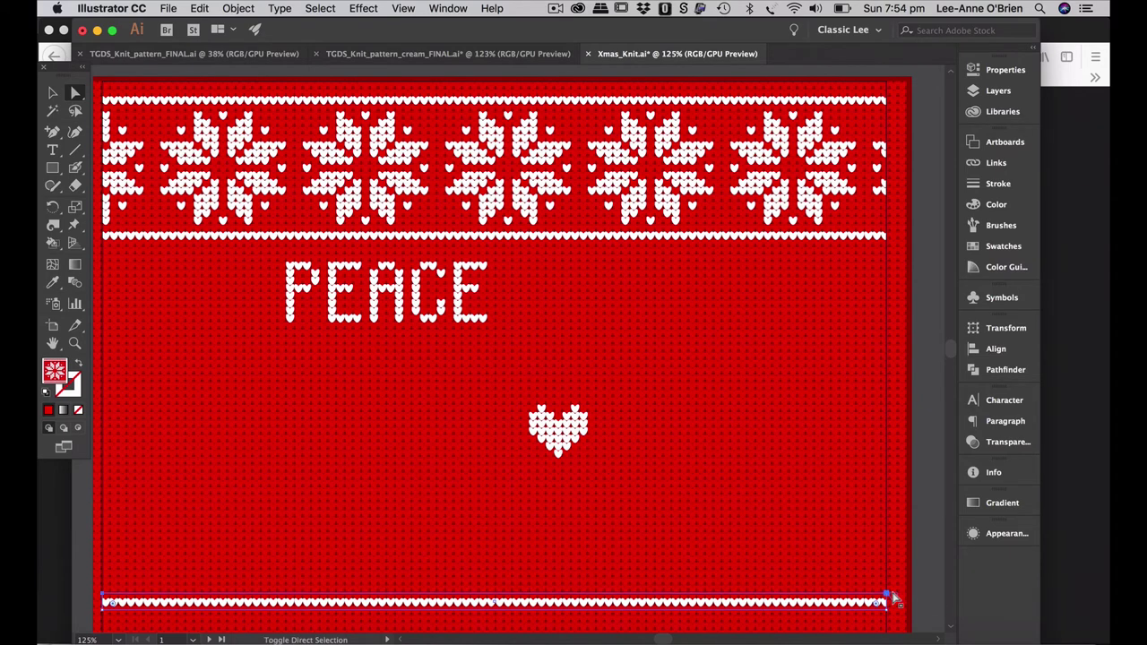
key("super")
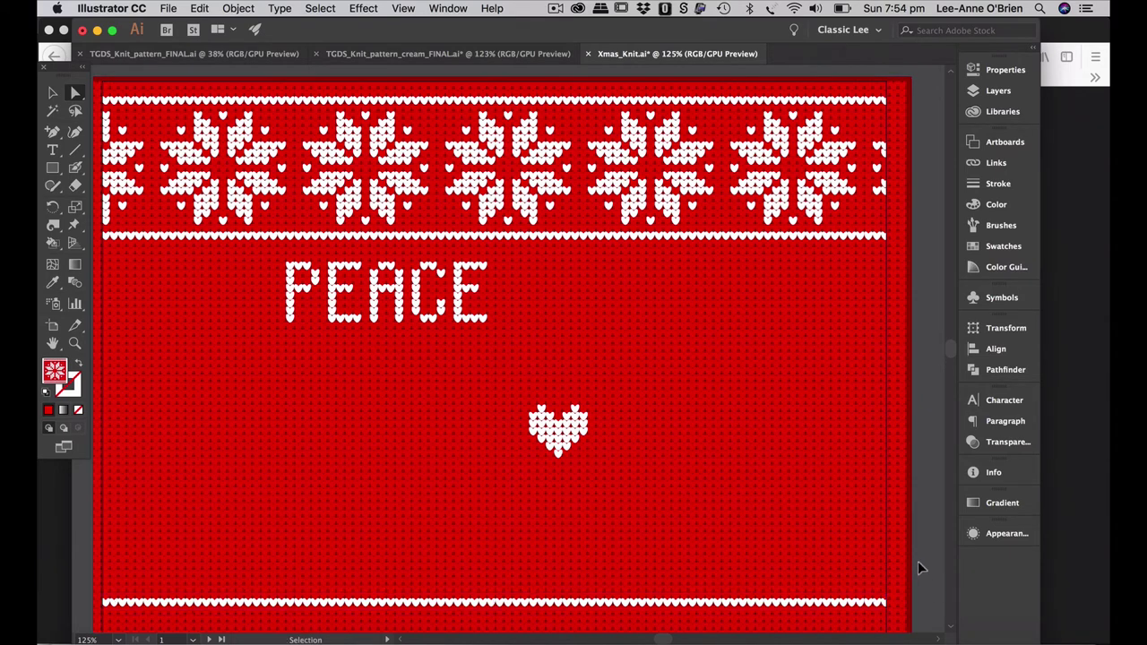
key("super+minus")
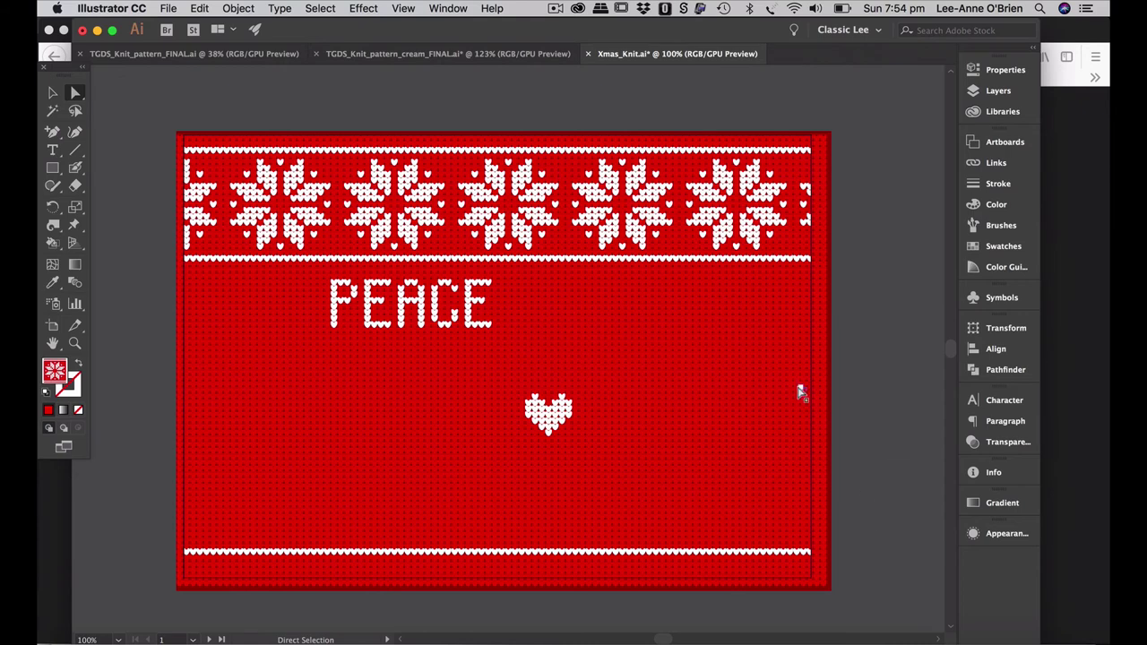
left_click(52, 92)
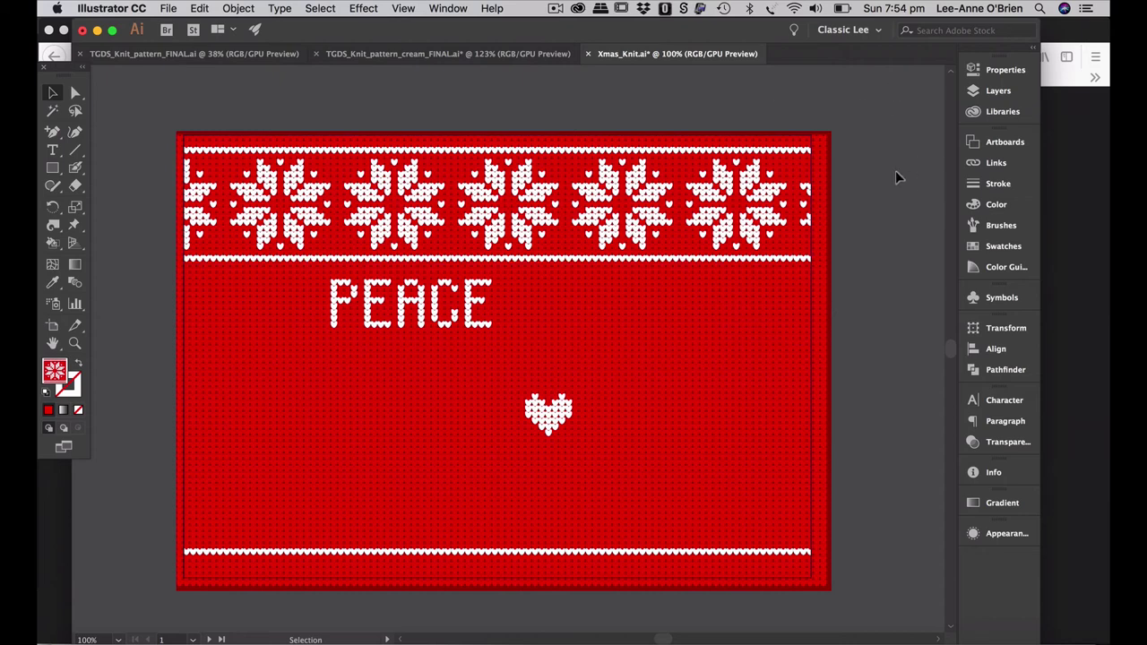
- Marquee-select all of the knit card artwork
key("super+alt")
left_click(840, 162, "alt+super")
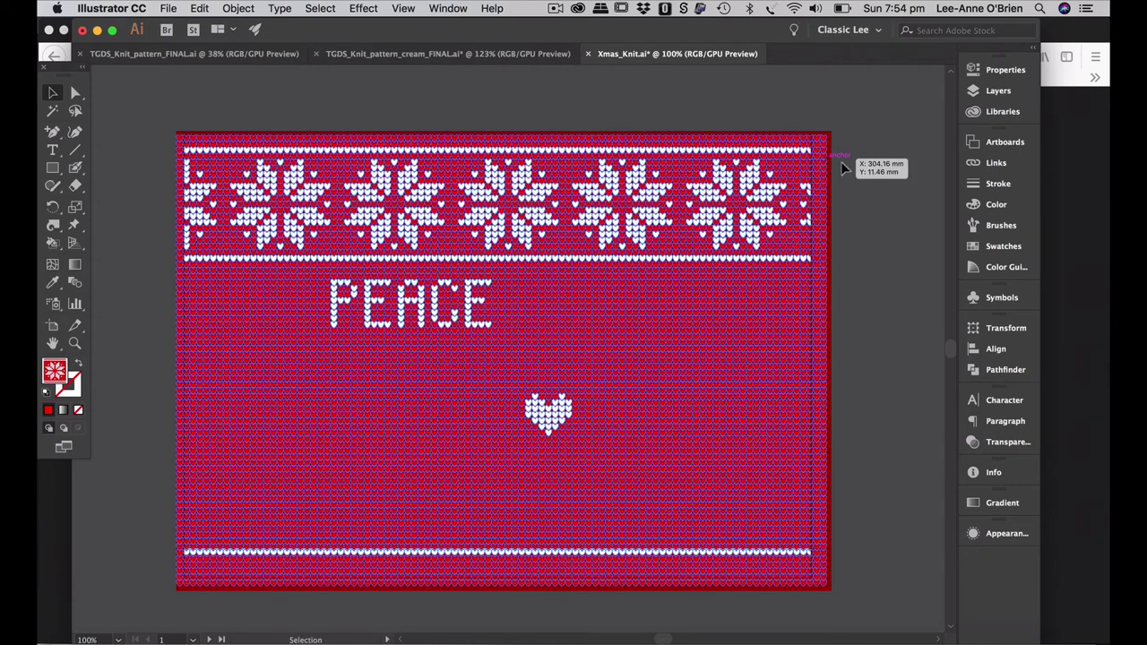
left_click(871, 165)
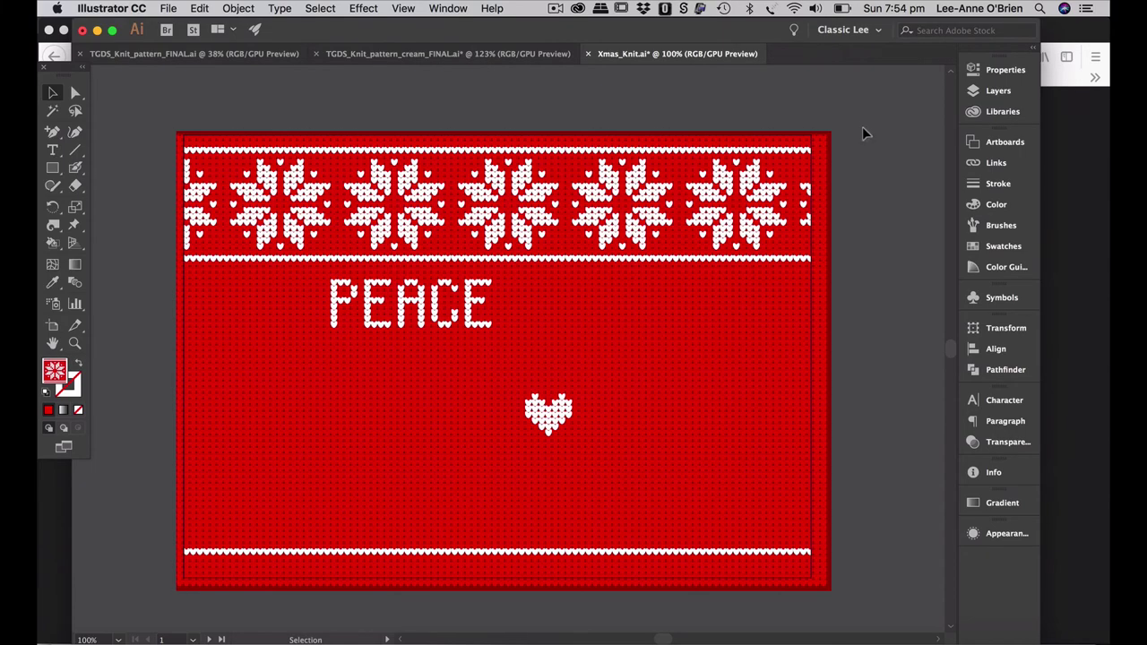
left_click_drag(862, 127, 627, 382)
left_click_drag(315, 578, 157, 610)
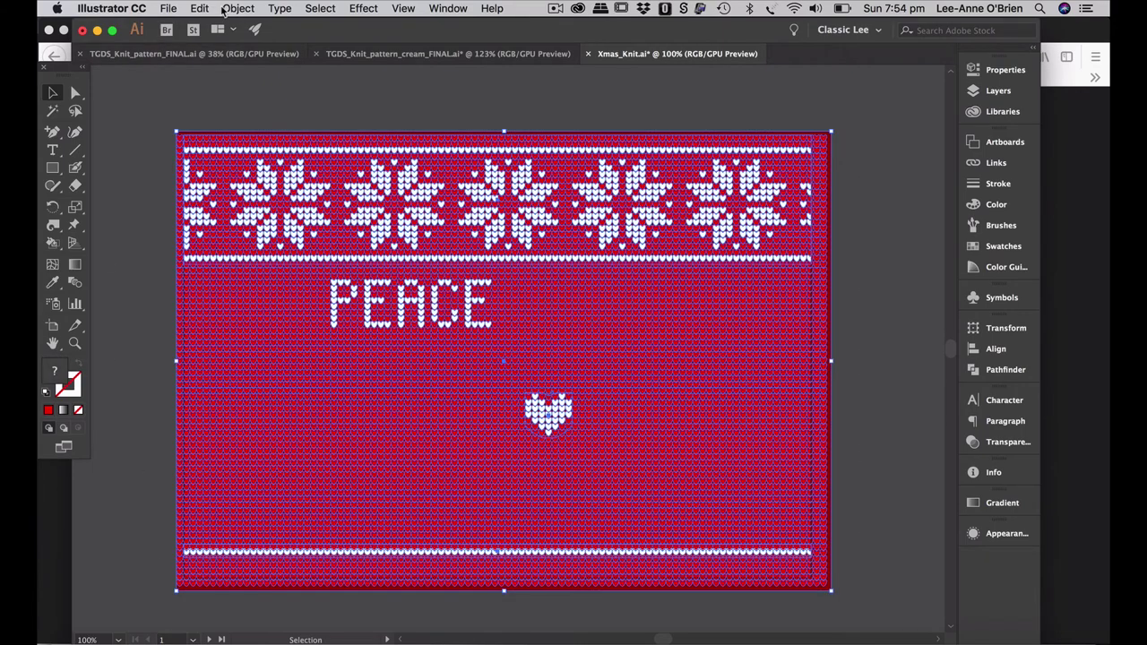
- Open Edit > Edit Colors > Recolor Artwork, listing the two reds and white
left_click(240, 8)
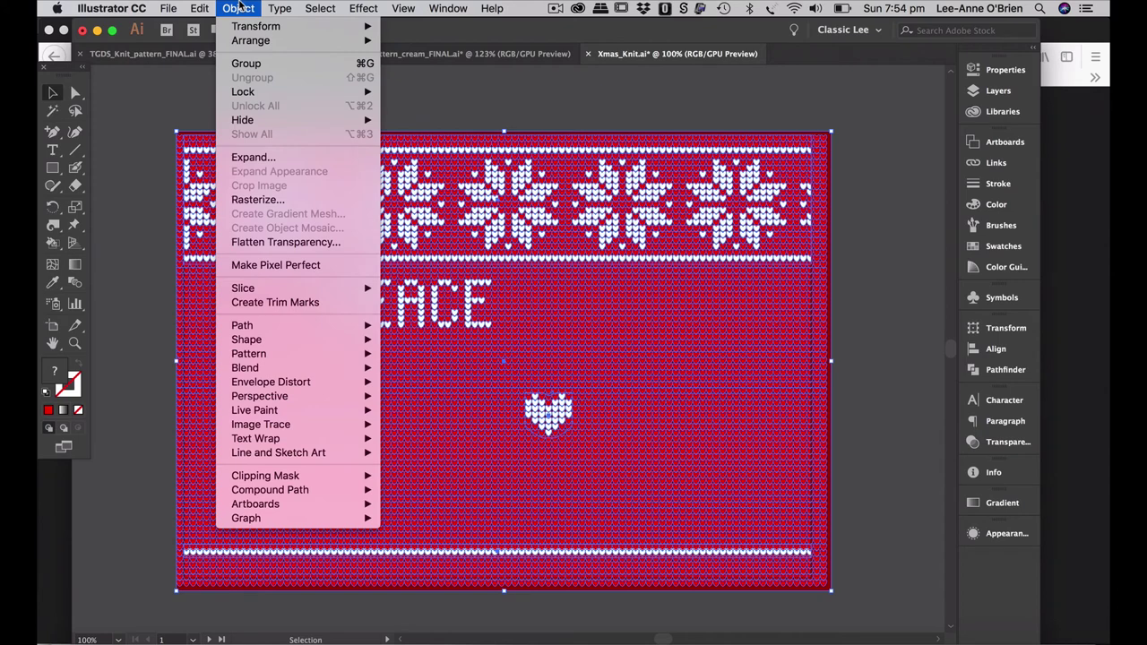
mouse_move(199, 8)
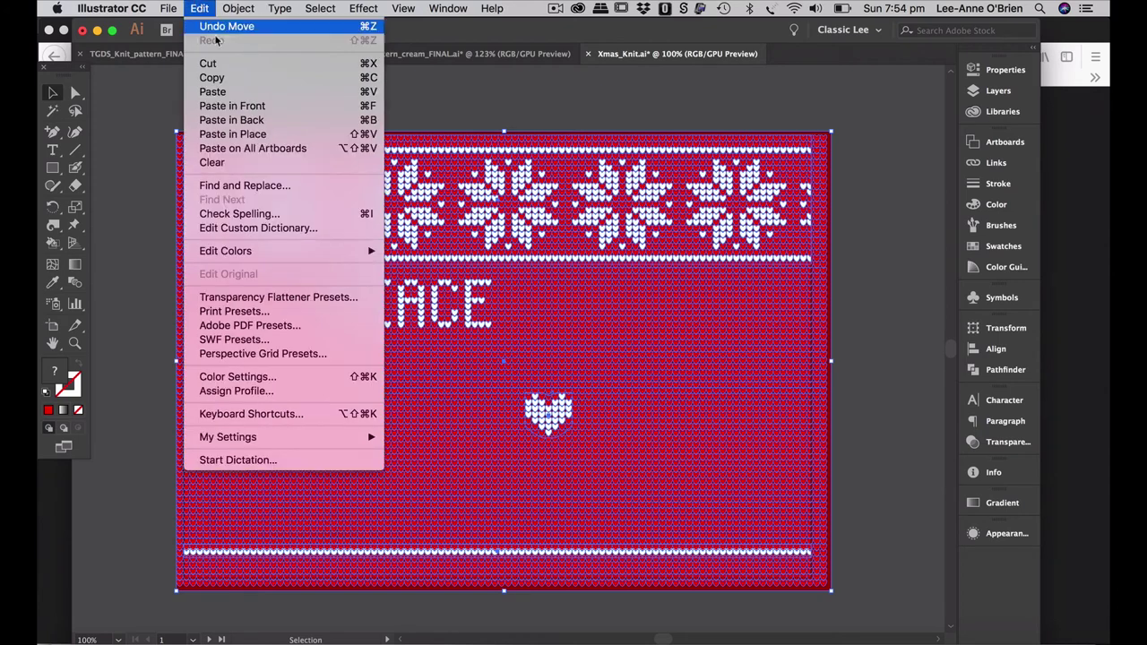
mouse_move(246, 251)
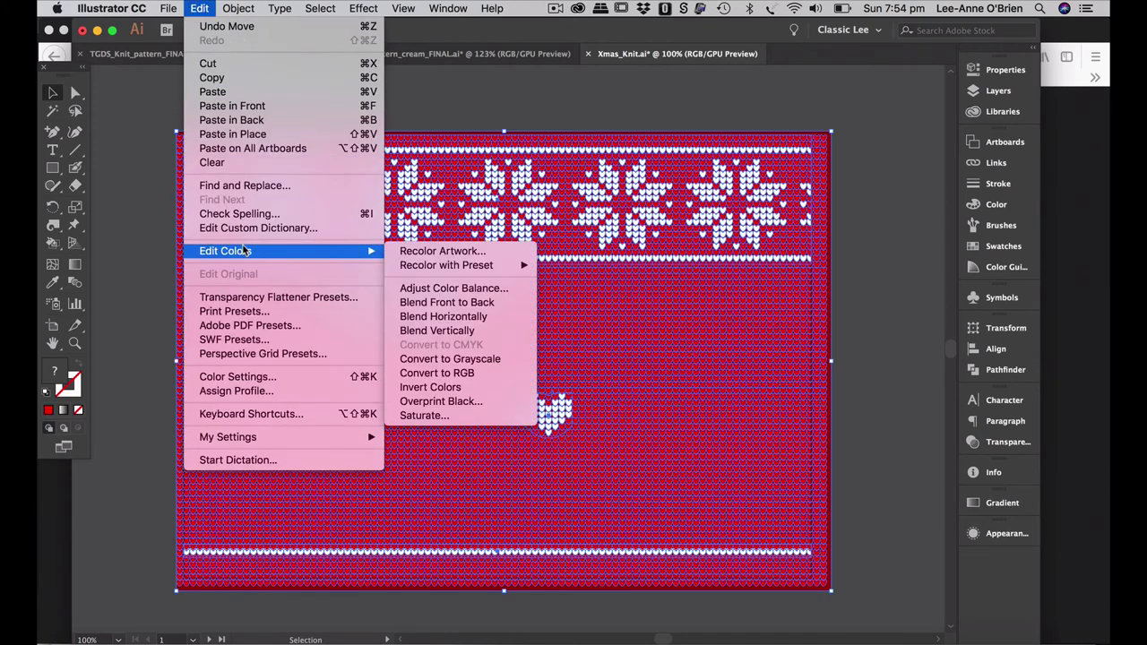
left_click(439, 252)
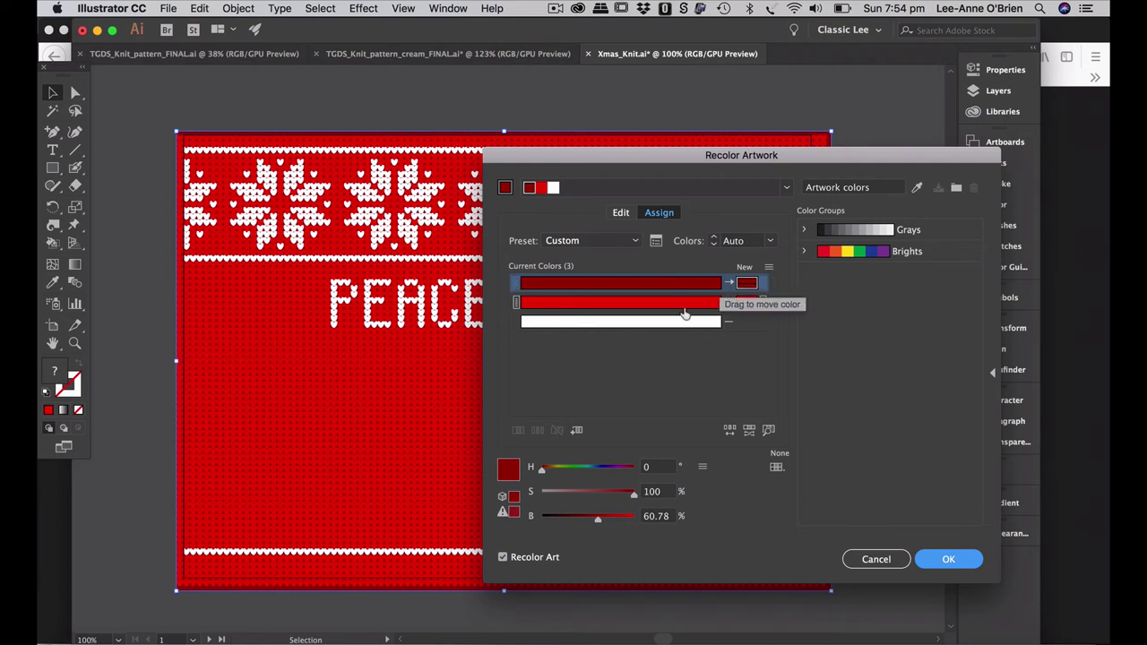
- Replace the dark red with brown 7F5E3D
double_click(747, 285)
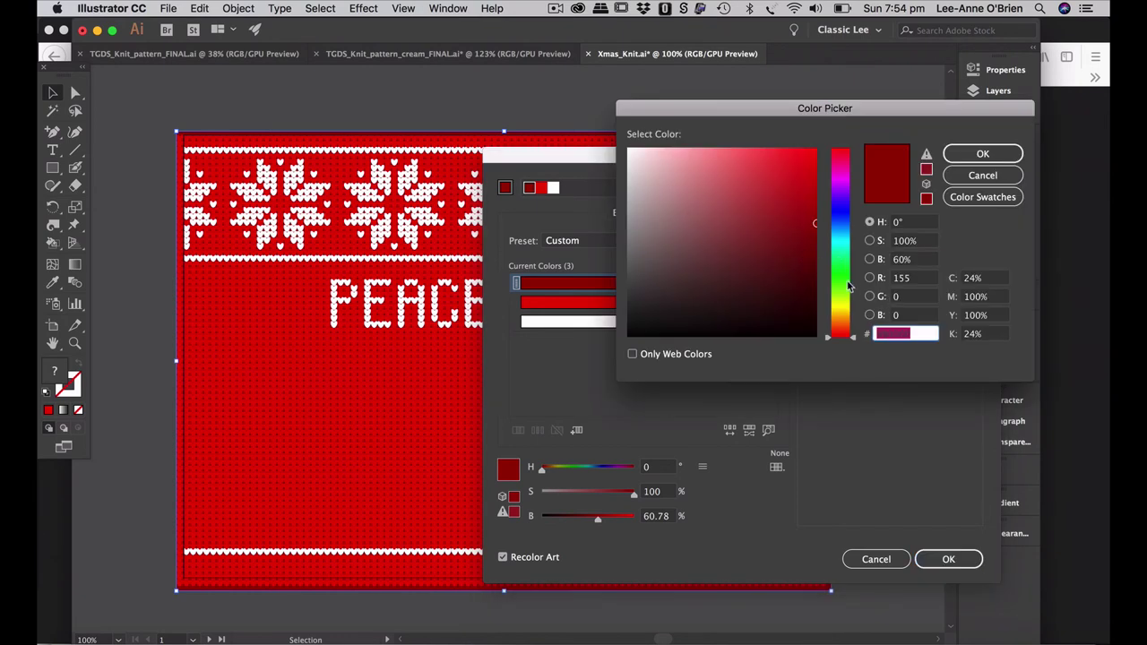
left_click(842, 312)
left_click_drag(728, 210, 702, 221)
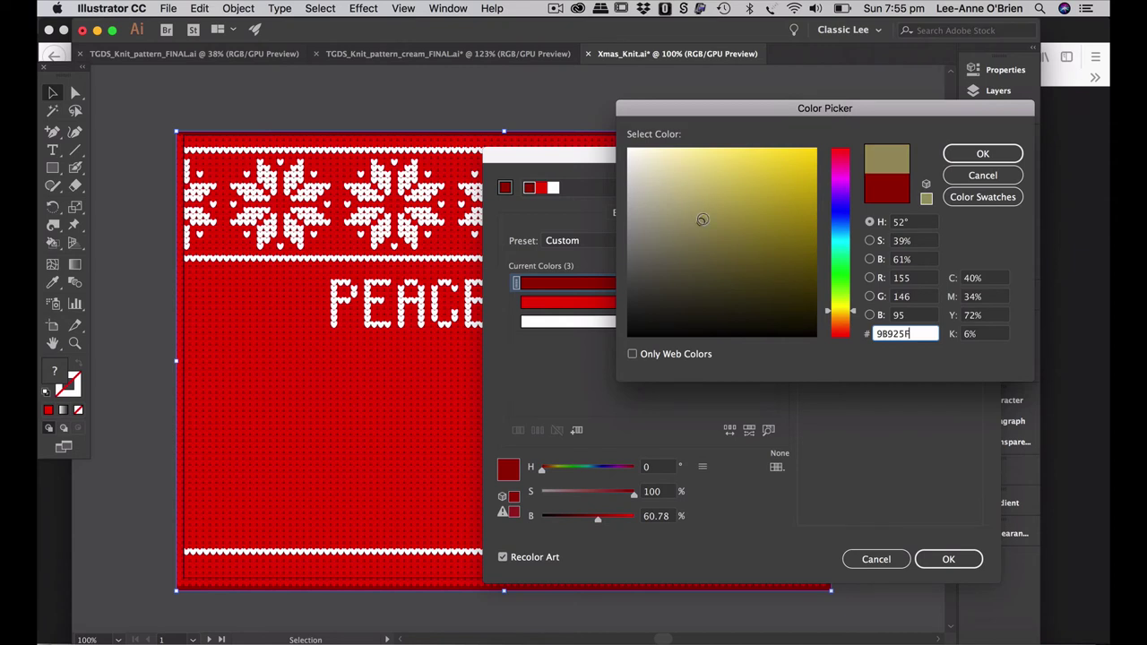
left_click(702, 220)
double_click(920, 335)
type("7F5E3D")
left_click(983, 154)
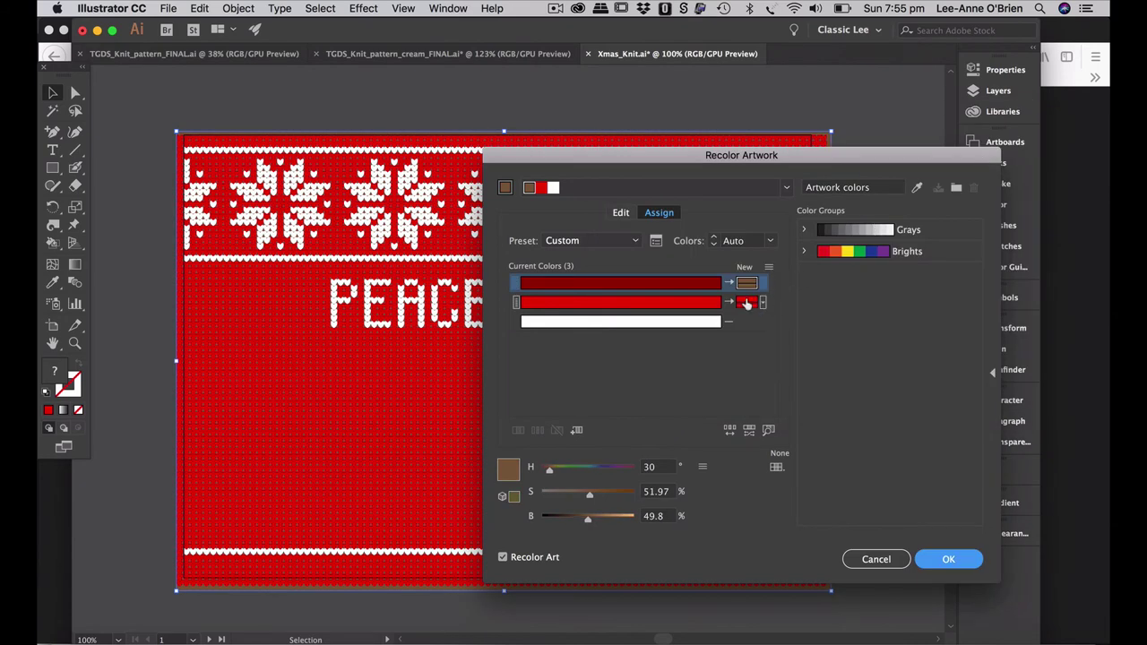
- Replace the bright red with beige D8C3A7
double_click(746, 305)
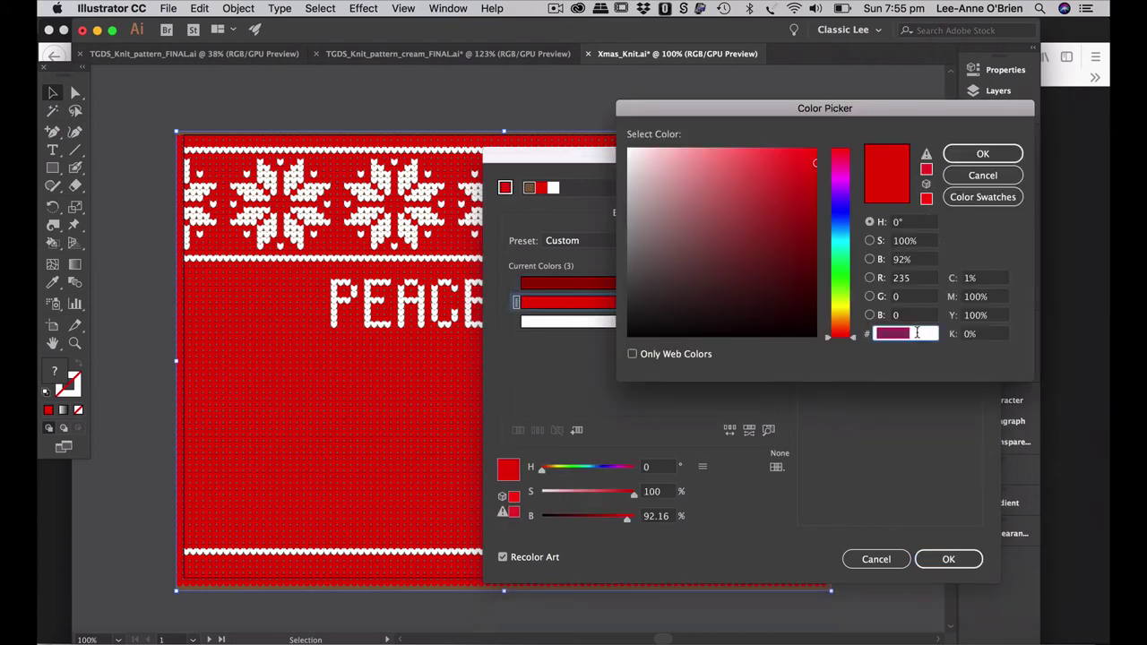
type("D")
type("8C3A7")
key("Tab")
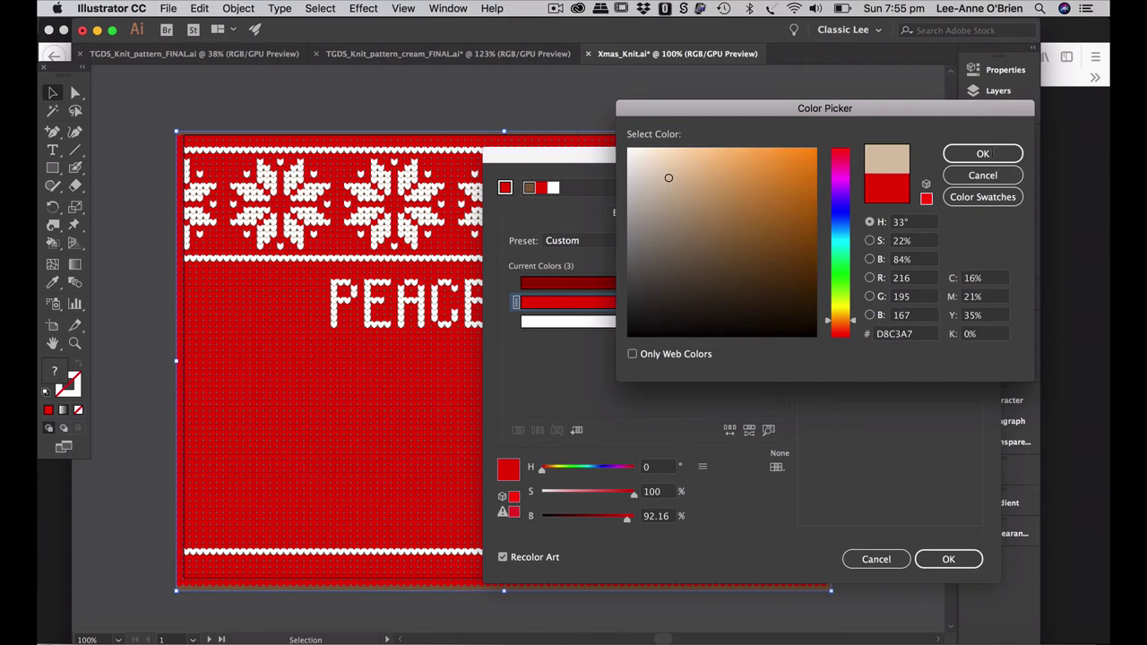
left_click(989, 154)
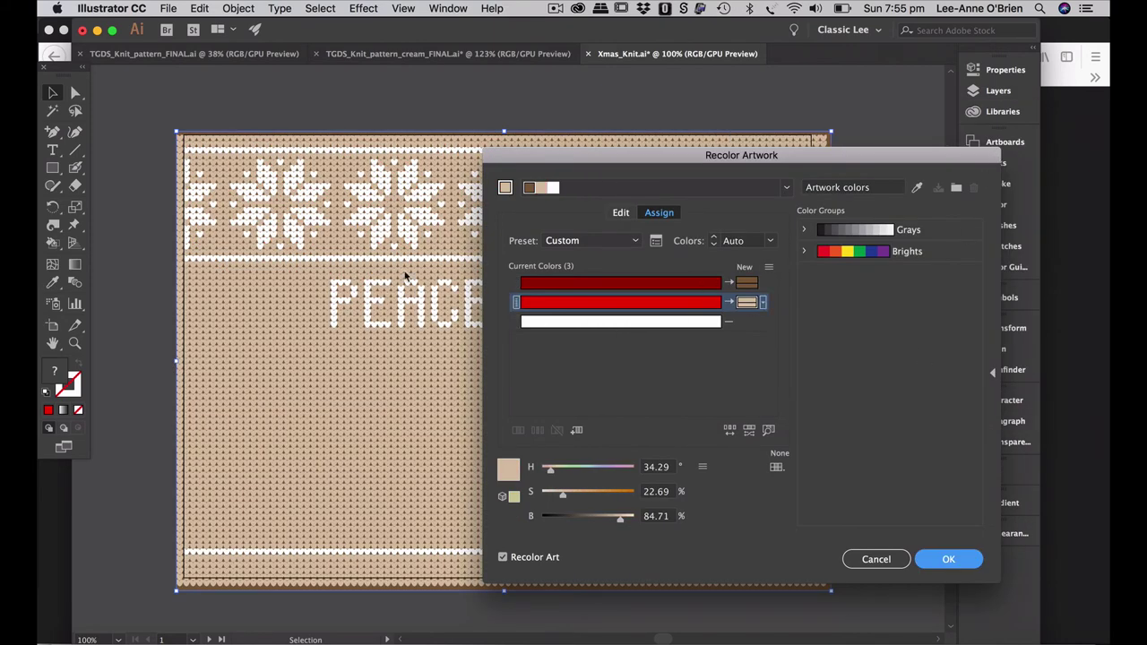
- Raise the beige's saturation slightly, apply the recolour, and deselect
left_click(568, 496)
left_click(950, 560)
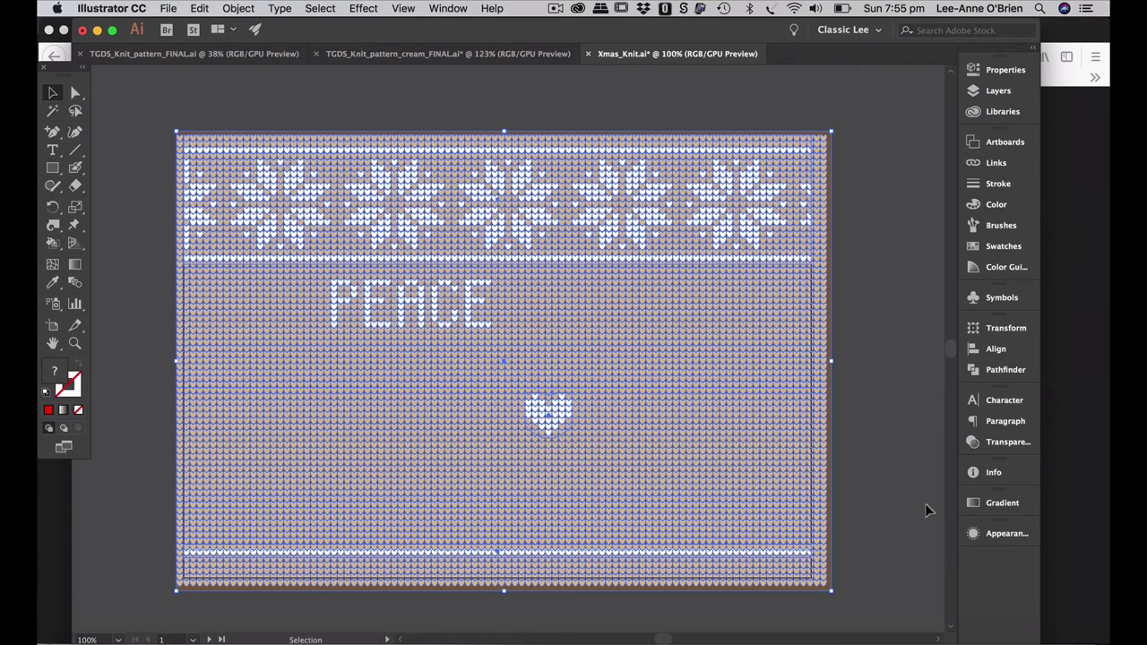
left_click(887, 478)
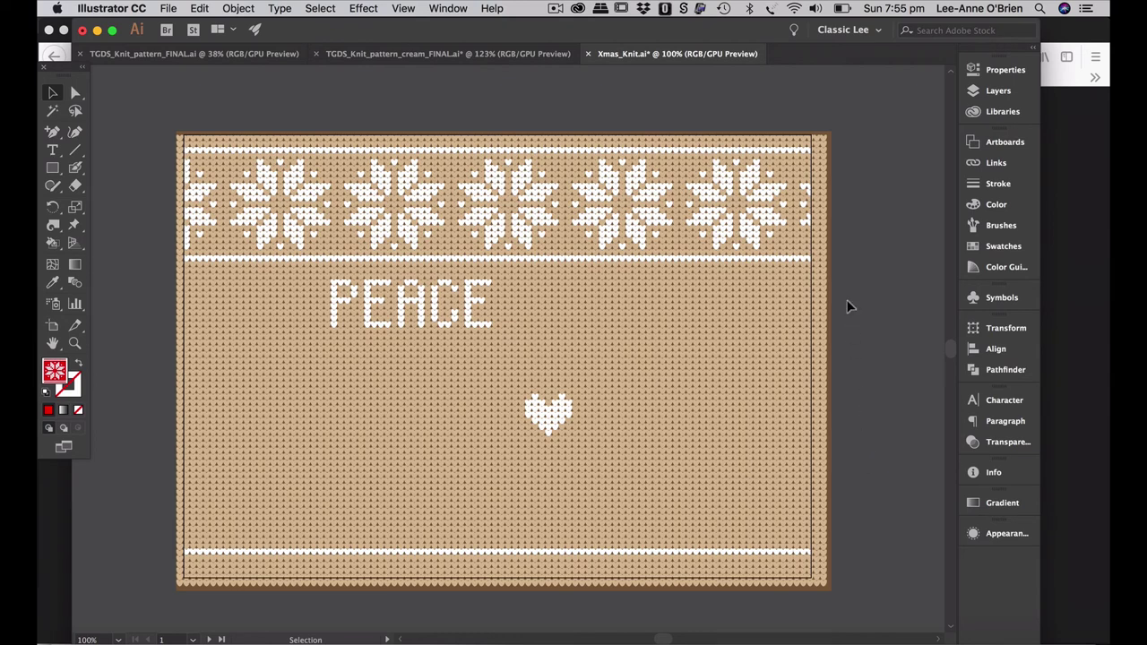
- In TGDS_Knit_pattern_FINAL.ai, delete the alphabet grid and pattern pieces
left_click(237, 57)
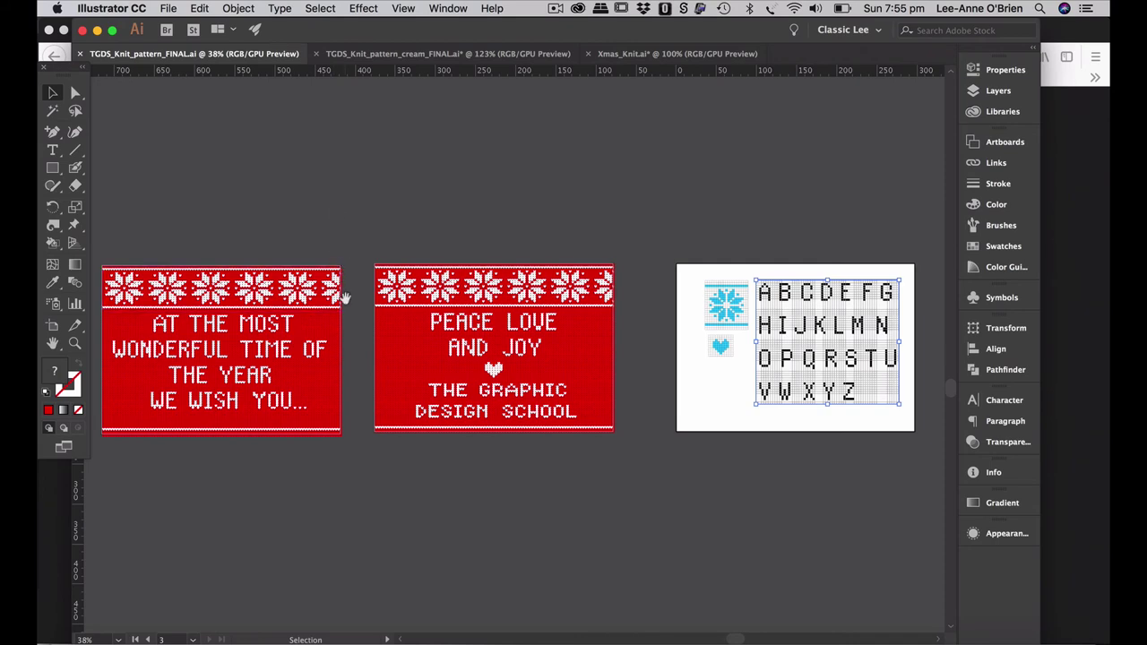
left_click_drag(335, 290, 415, 295)
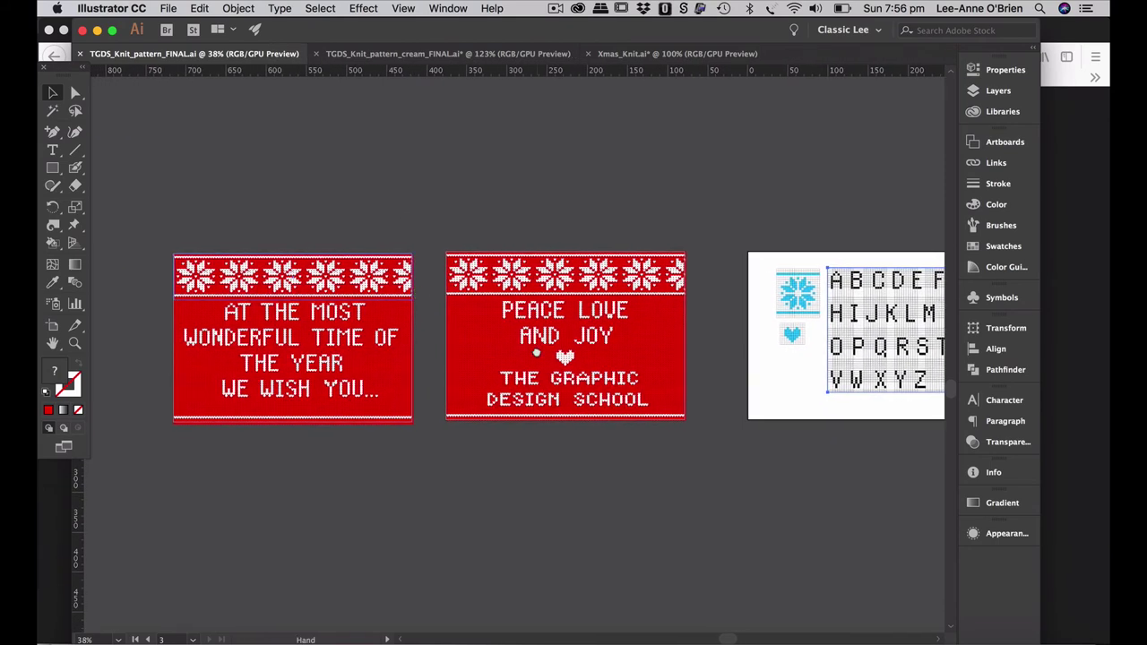
left_click_drag(536, 351, 303, 351)
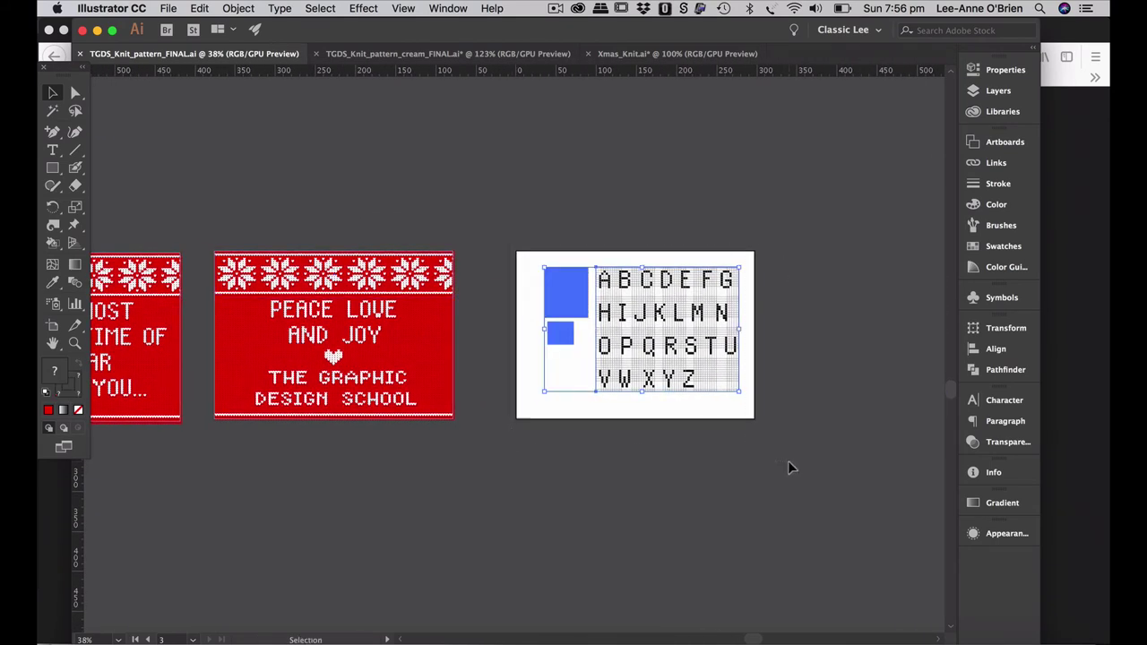
key("Delete")
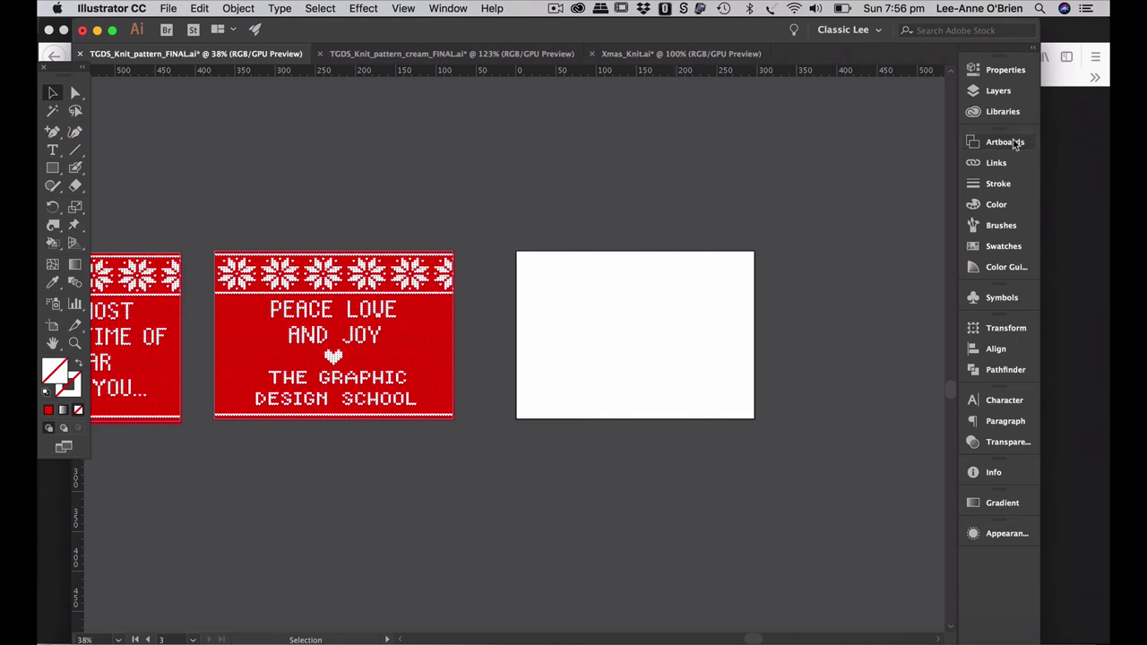
- Delete the PATTERNS artboard, centre the two red cards, and save the file
left_click(1004, 141)
left_click(932, 375)
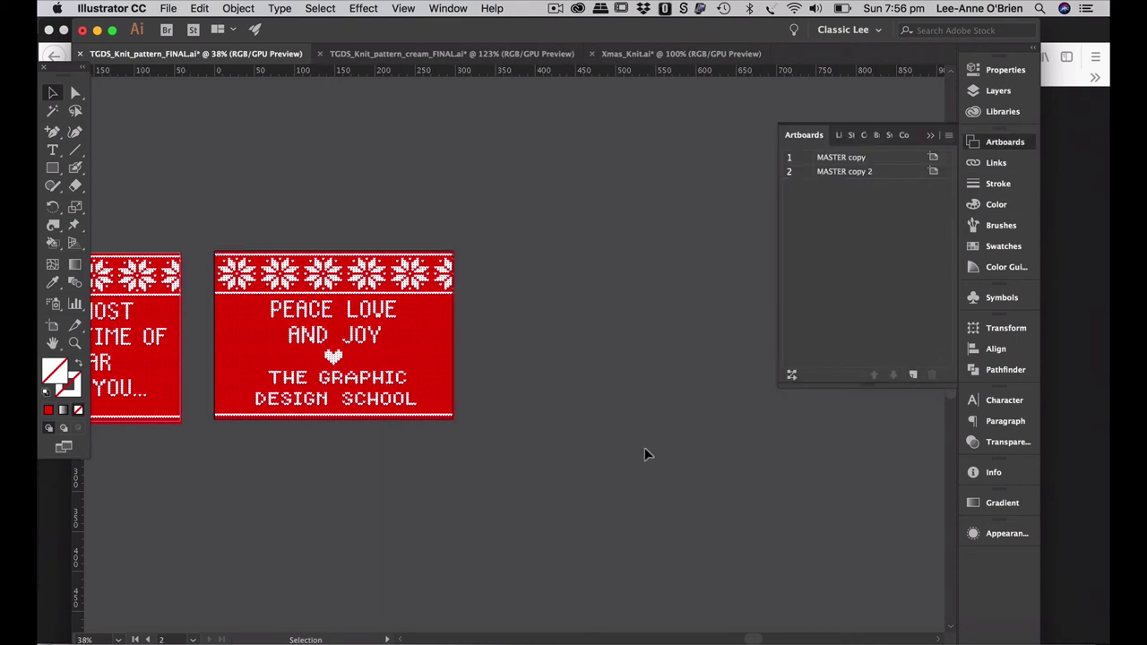
left_click_drag(474, 404, 704, 400)
scroll(466, 430, "up", 2)
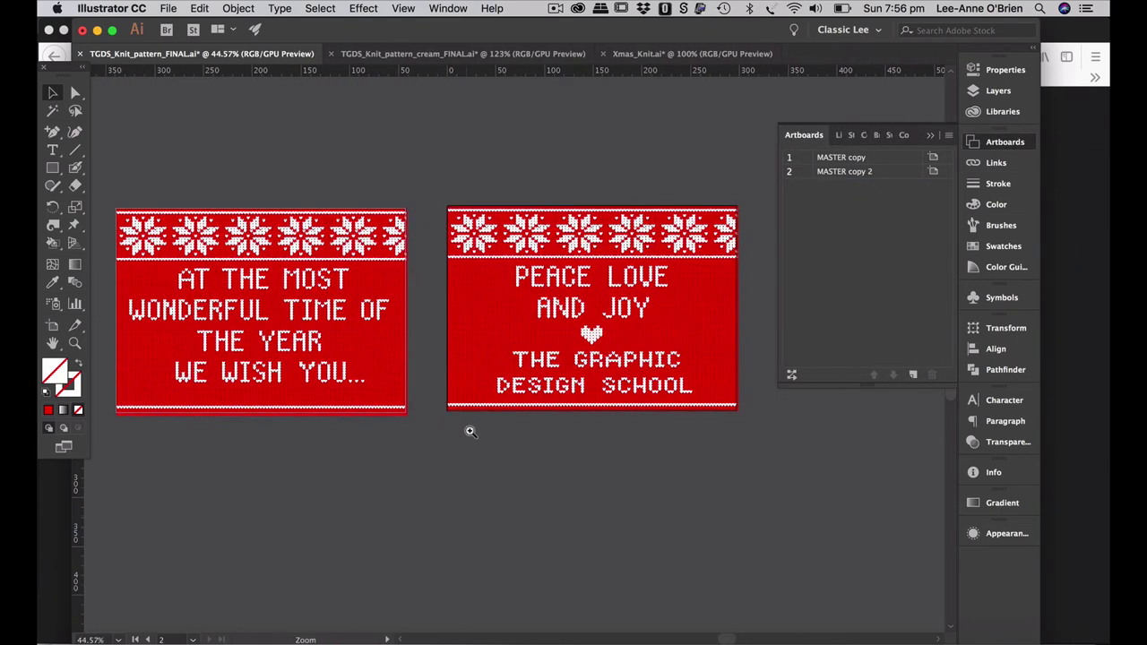
scroll(483, 426, "left", 5)
scroll(483, 426, "up", 2)
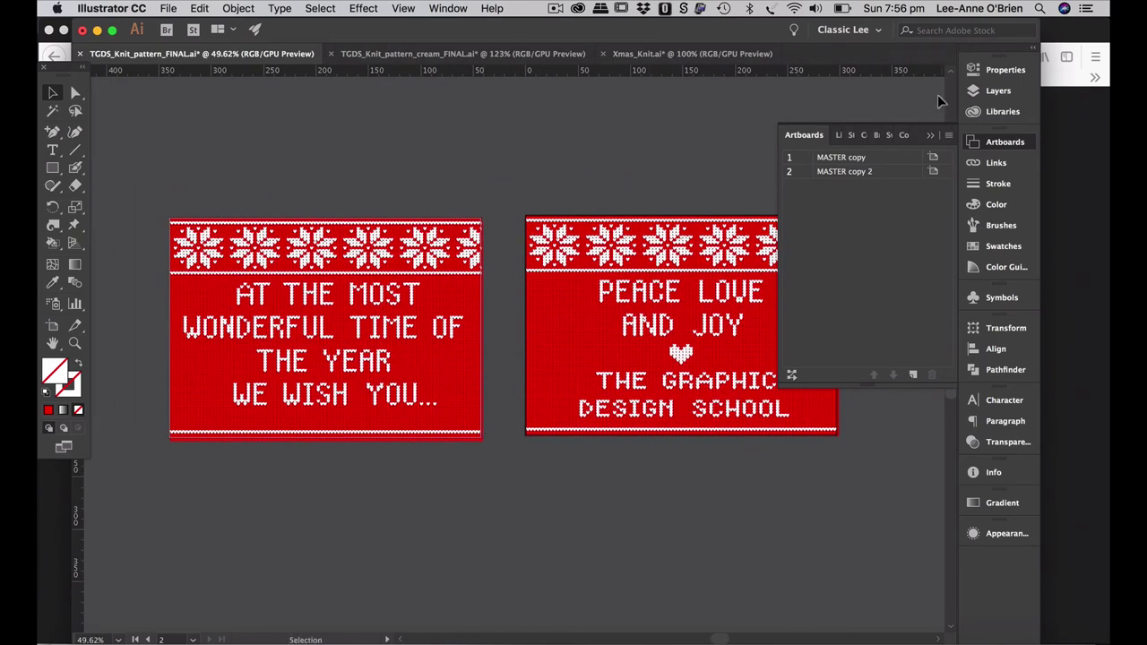
left_click(931, 136)
key("a")
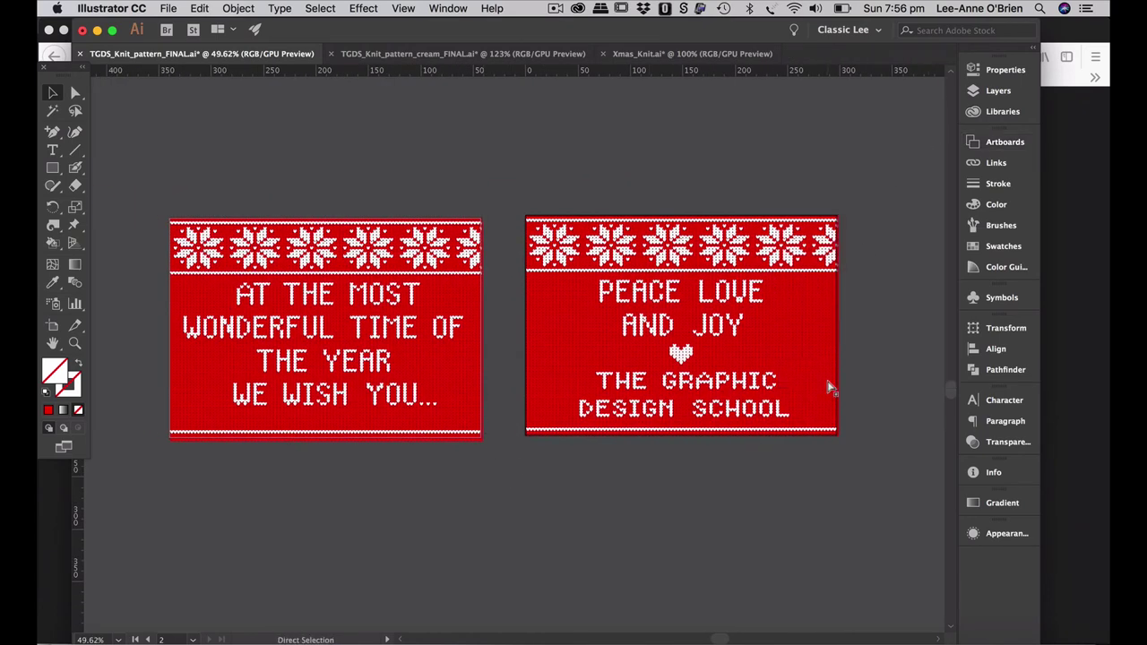
key("super+s")
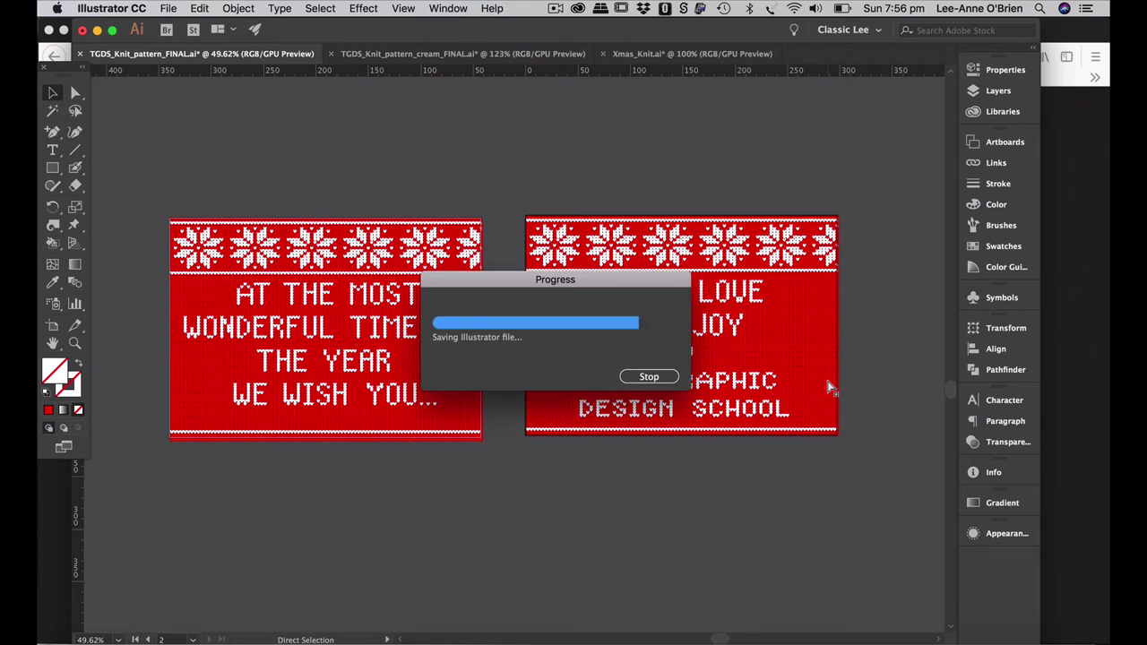
- Start an Export As with JPEG chosen as the format
key("v")
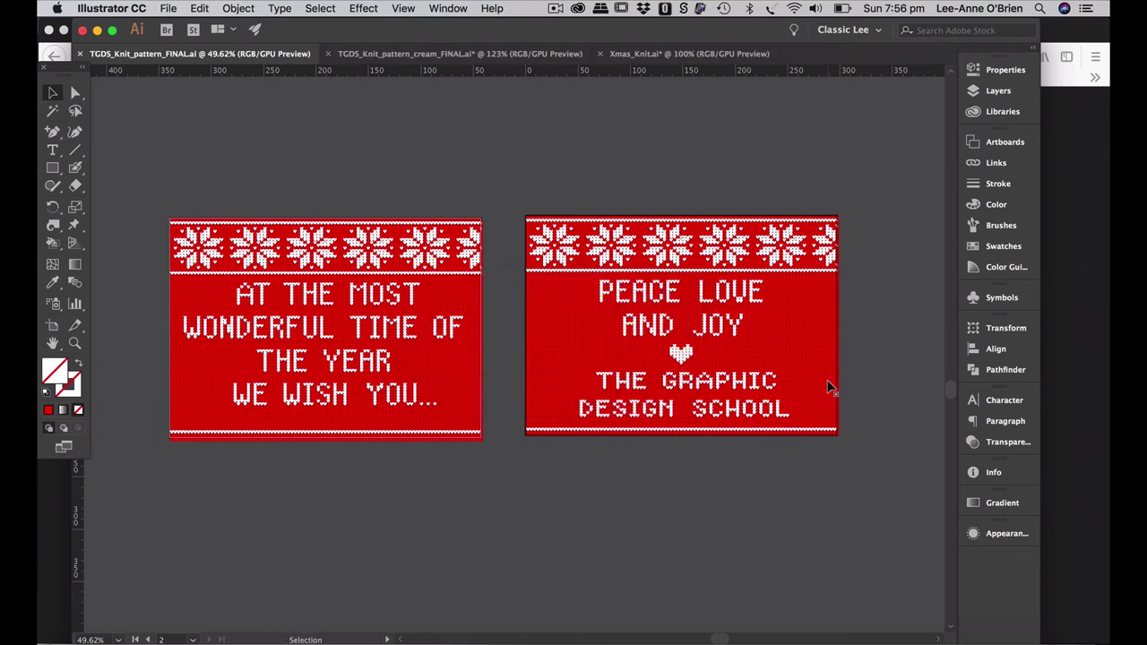
left_click(167, 8)
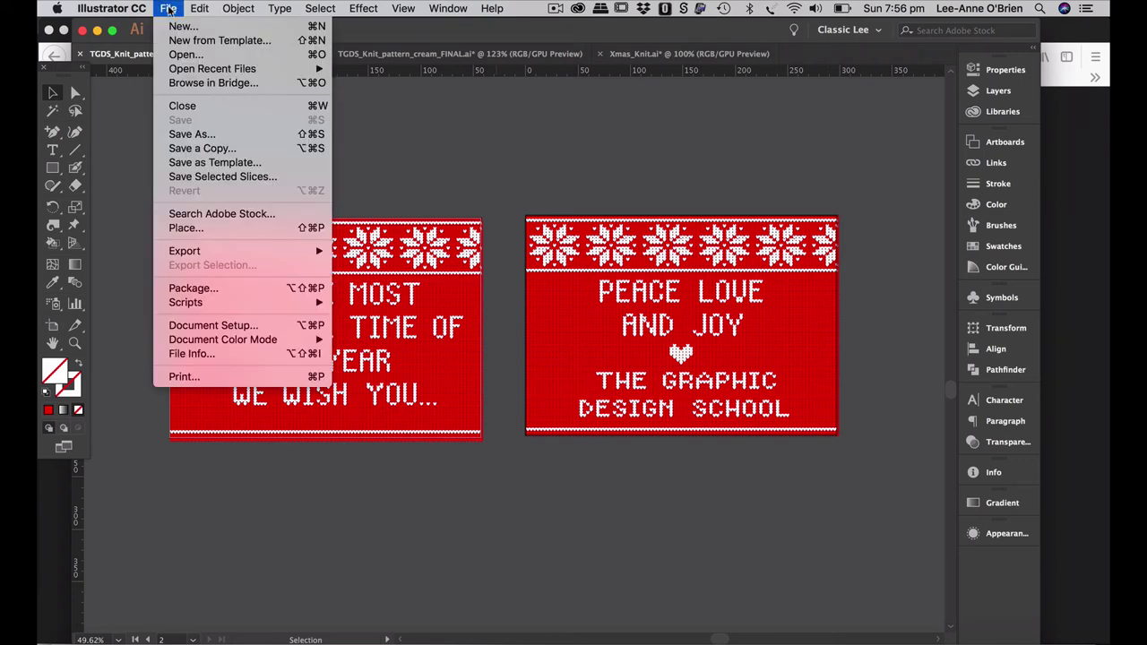
mouse_move(200, 258)
left_click(352, 268)
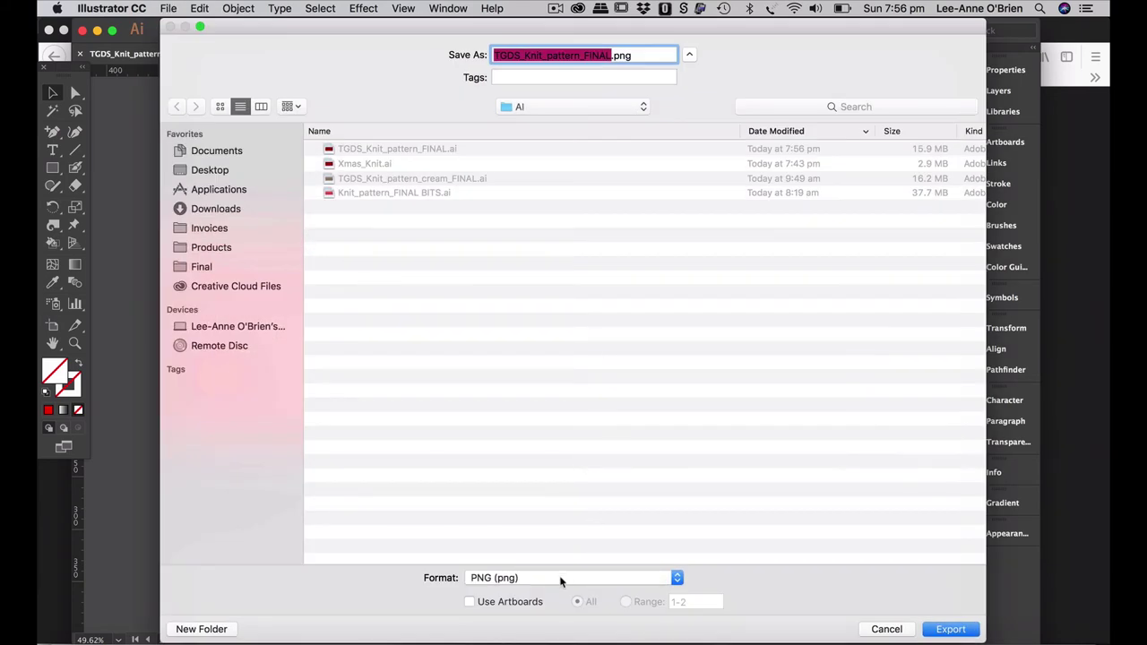
left_click(560, 581)
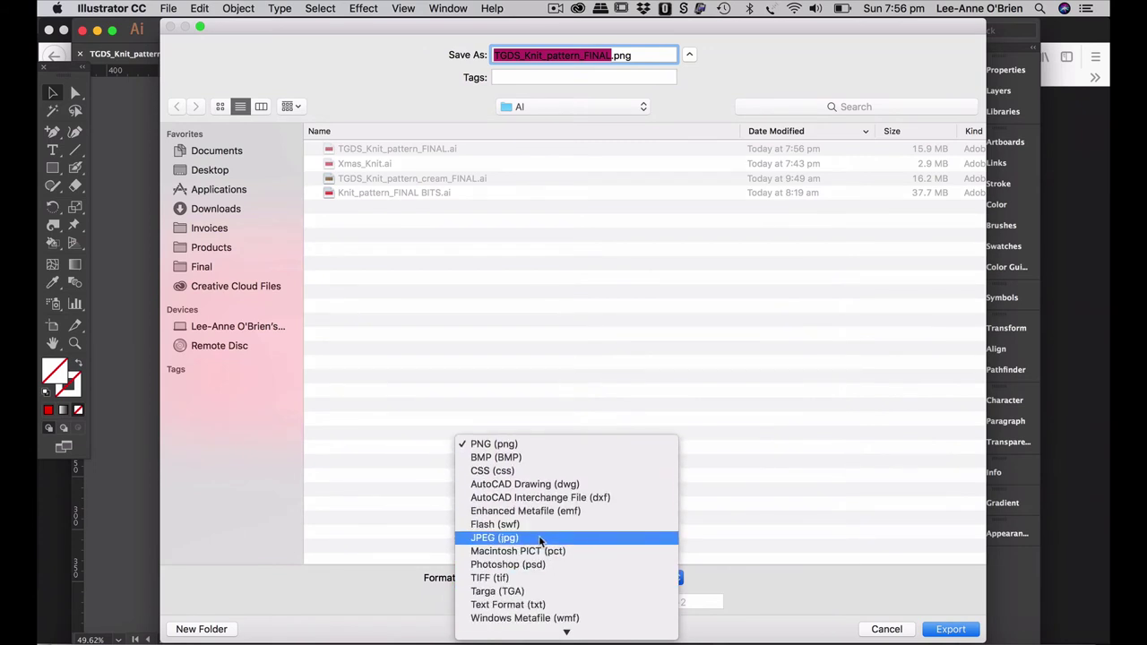
left_click(542, 538)
- Name the export TGDS_Knit_pattern_FINAL_new and target the Final > JPG folder
left_click(610, 55)
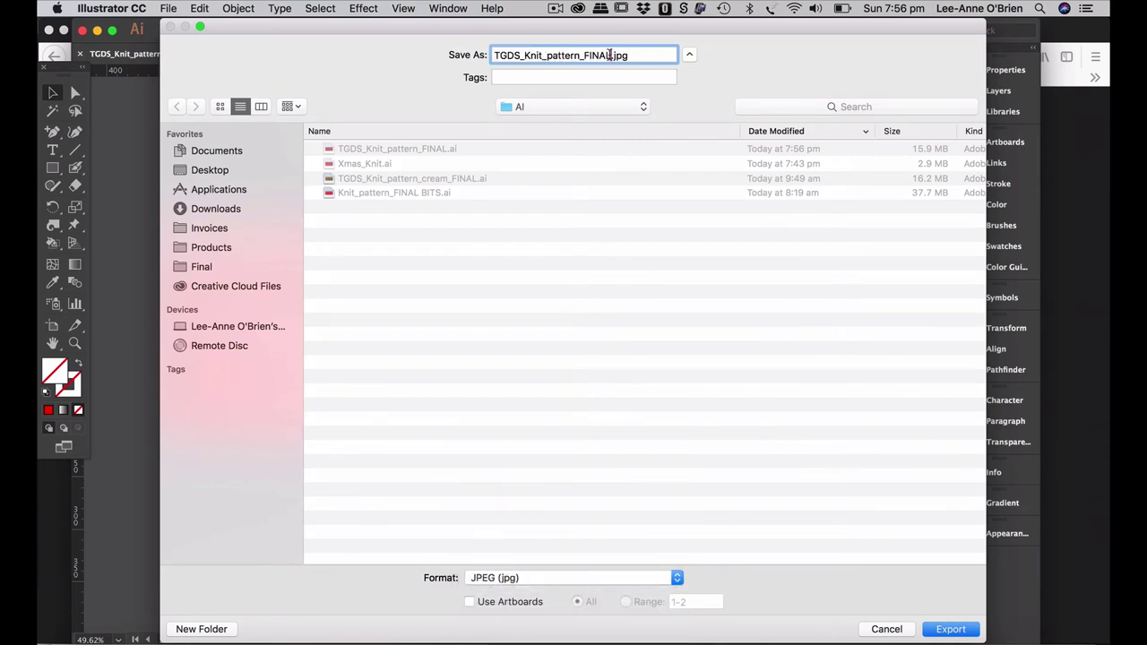
type("_new")
left_click(601, 107)
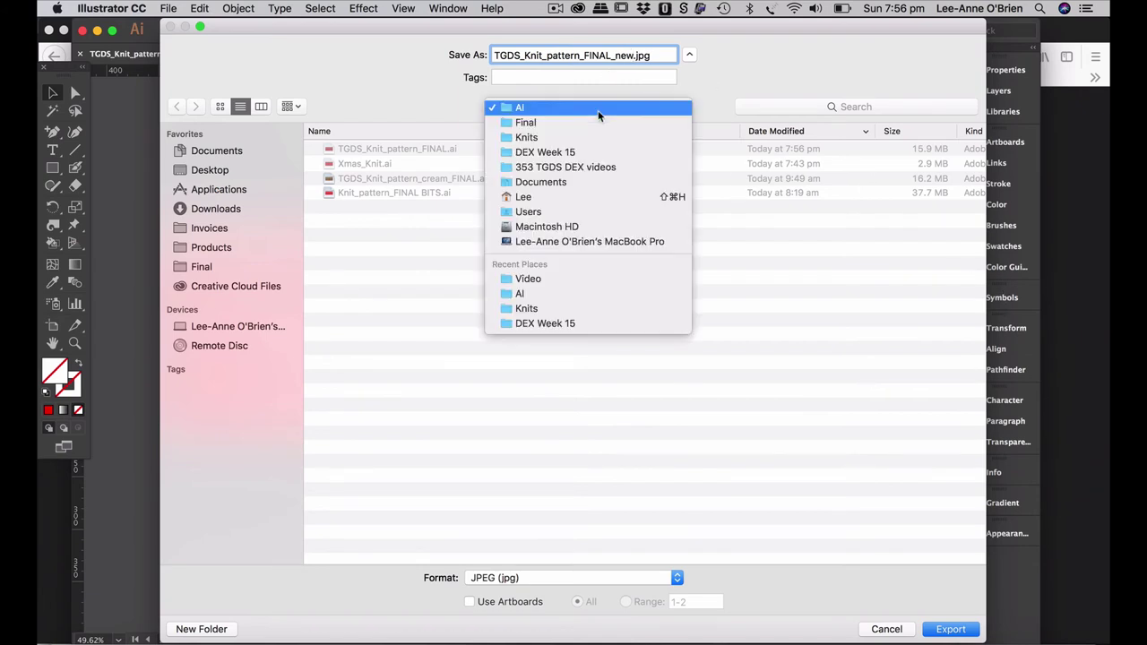
left_click(594, 123)
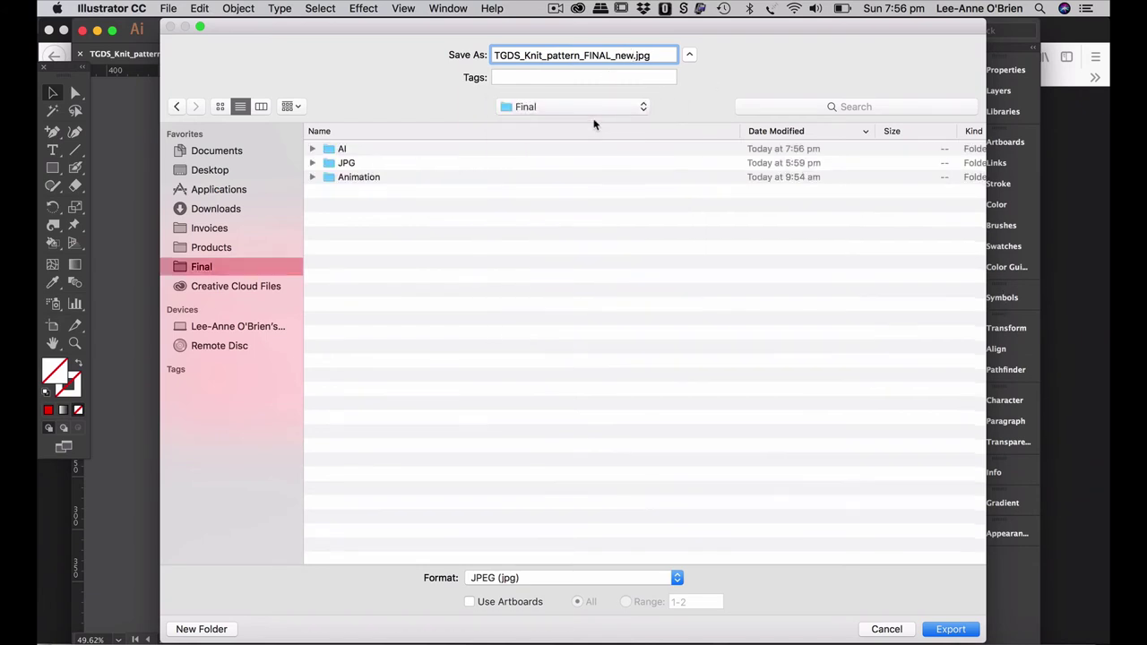
double_click(348, 163)
- Export each artboard as its own JPEG, accepting RGB, quality 10, 300 ppi
mouse_move(955, 580)
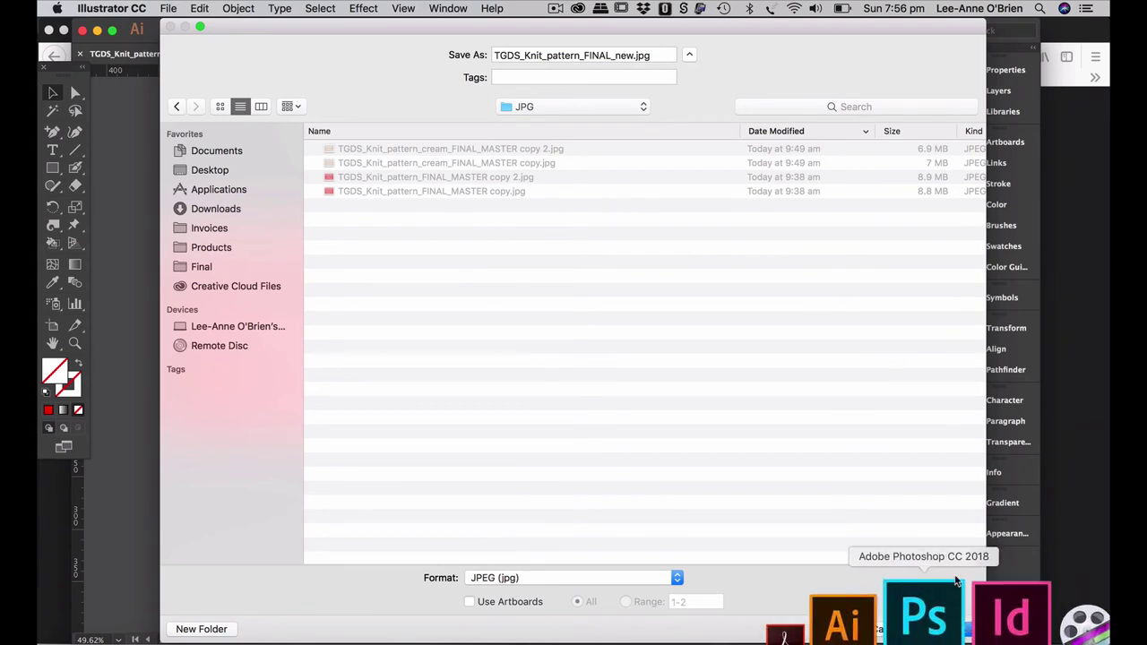
left_click(470, 603)
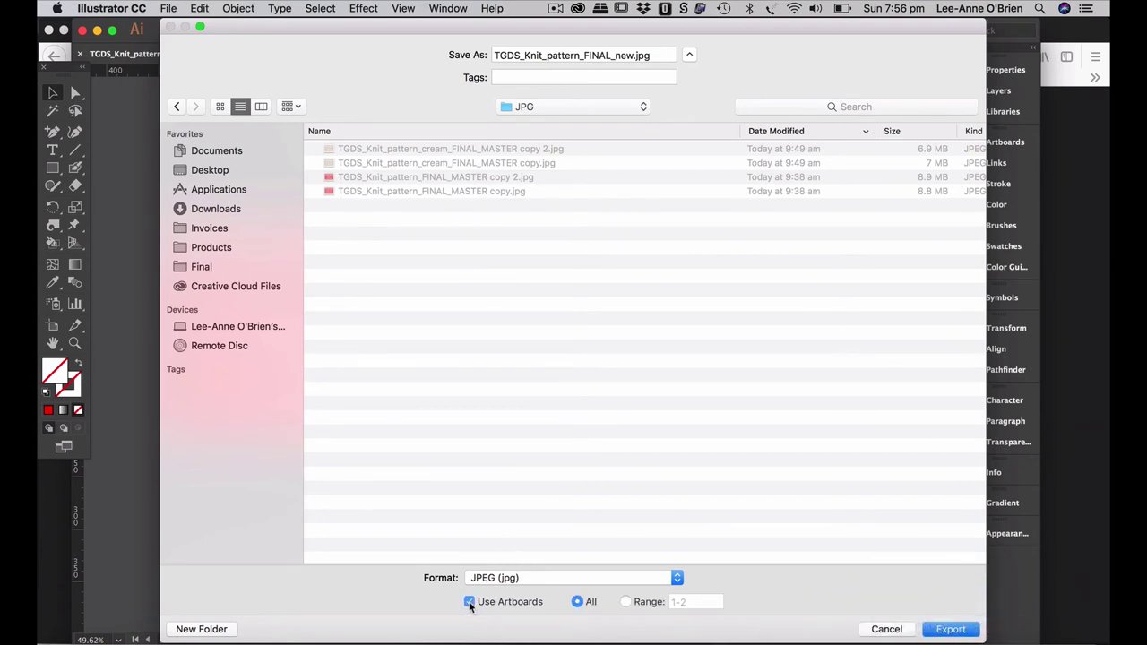
left_click(958, 630)
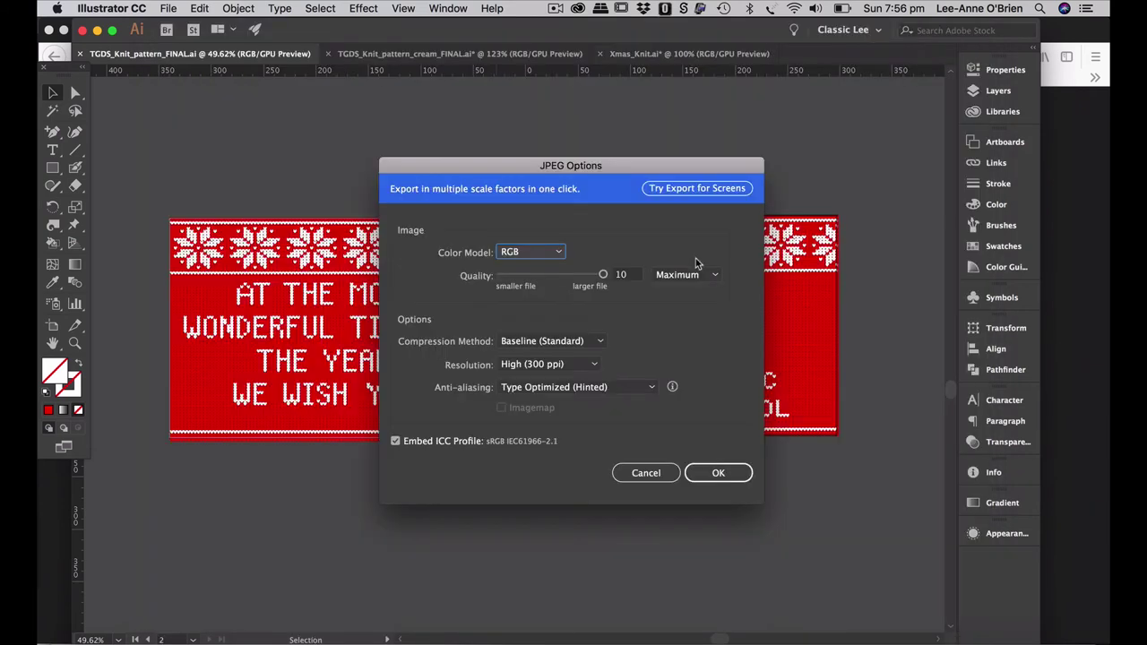
left_click(713, 474)
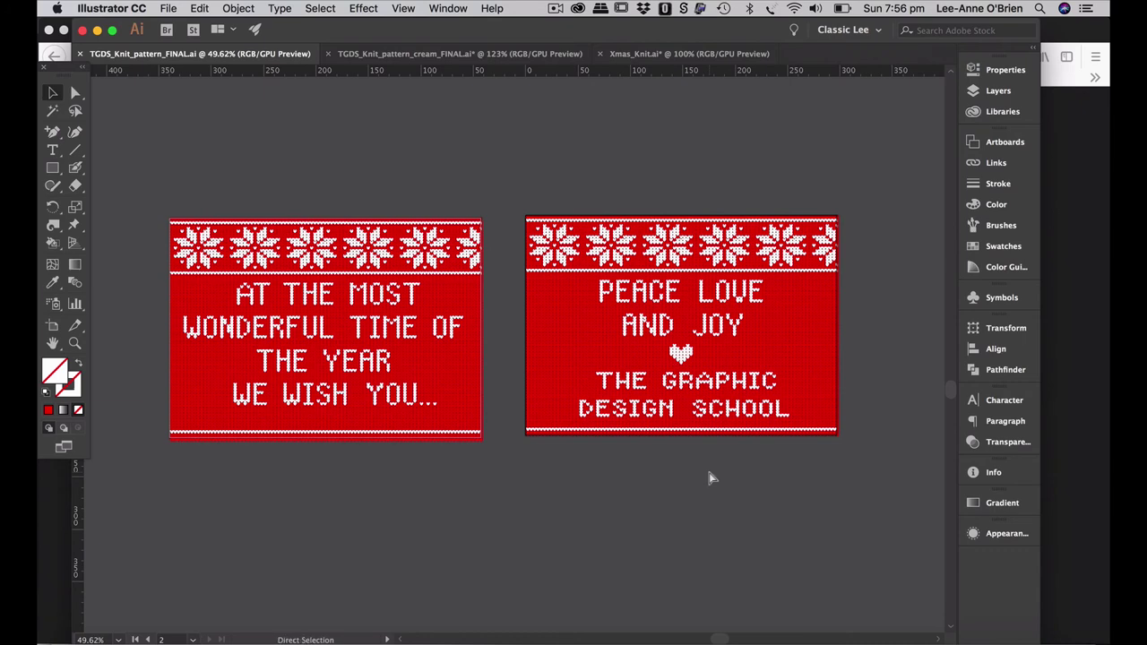
key("super+Tab")
key("super+Tab")
key("super+Tab")
key("super+Tab")
key("super+Tab")
key("super+Tab")
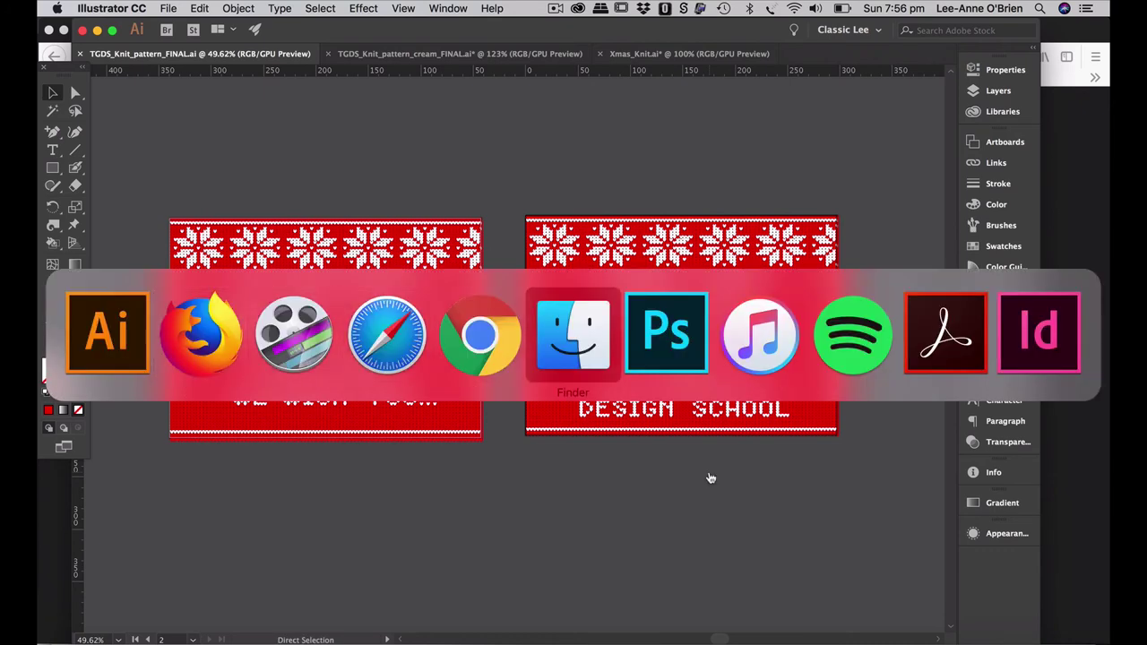
- Open TGDS_Knit_pattern_FINAL_new_MASTER copy.jpg from Final > JPG in Photoshop
key("super+o")
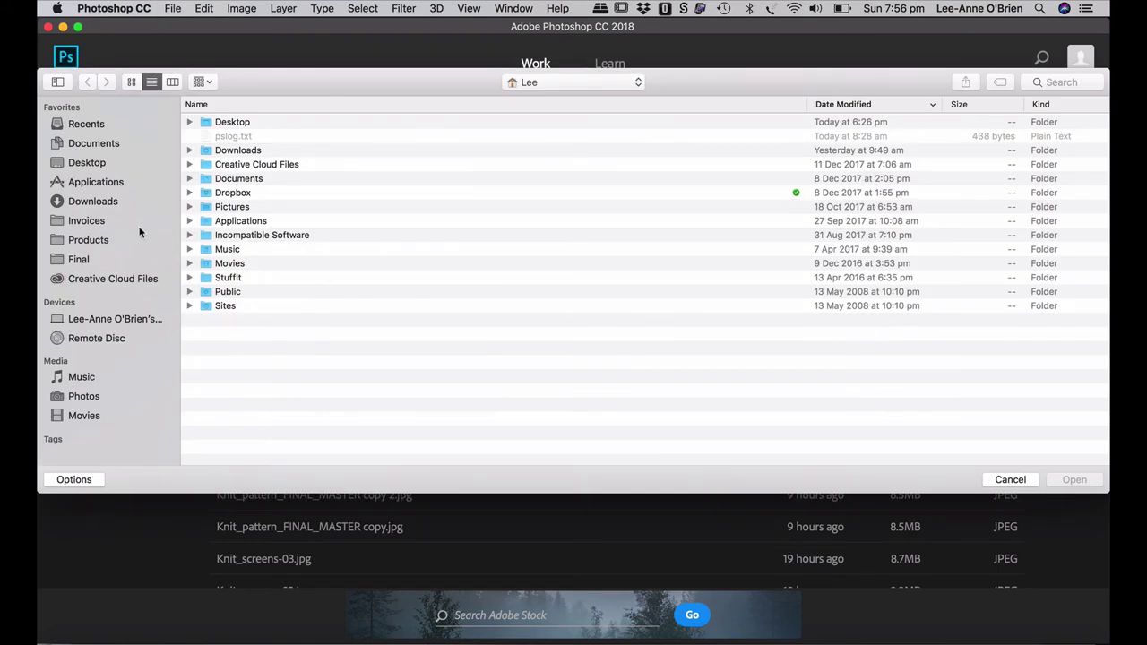
left_click(81, 259)
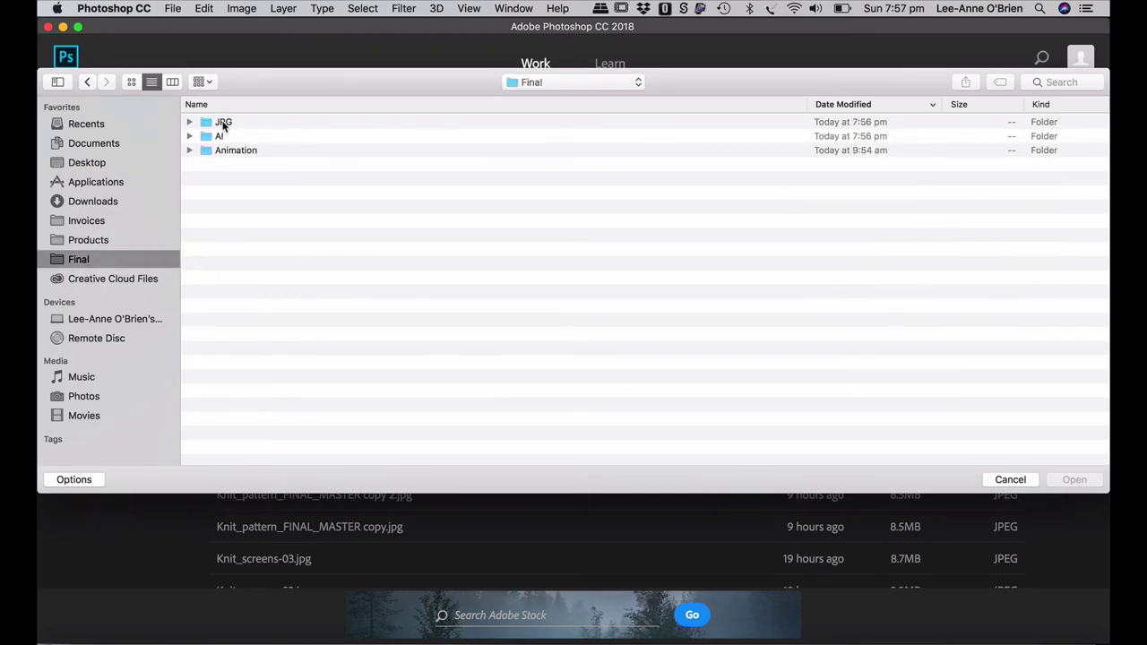
double_click(223, 125)
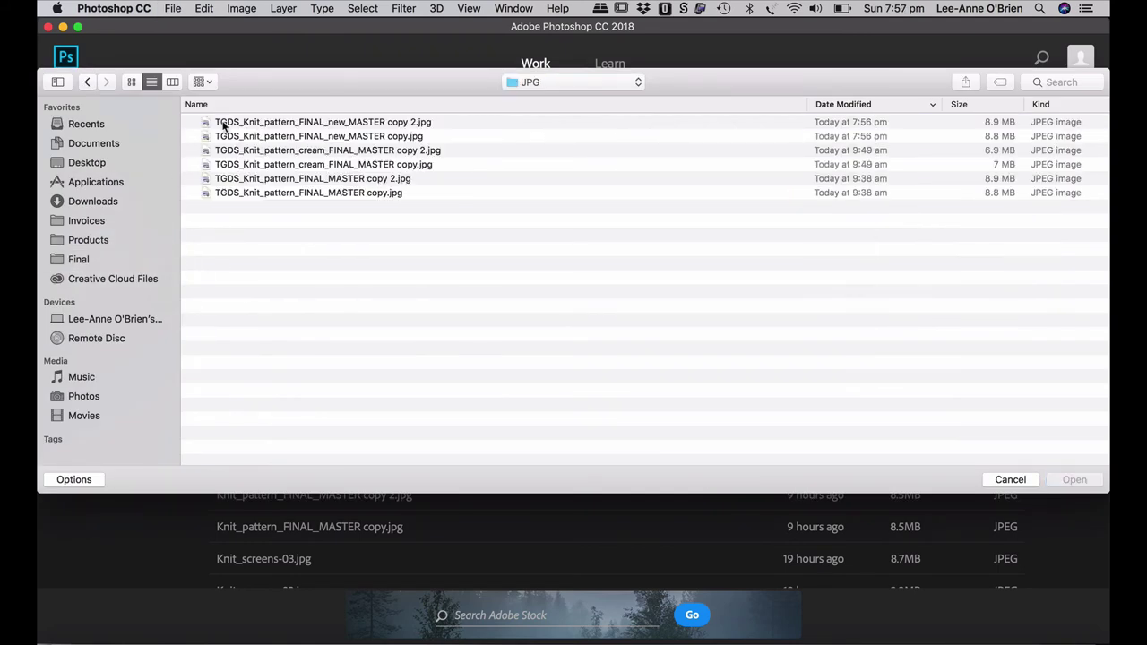
left_click(398, 138)
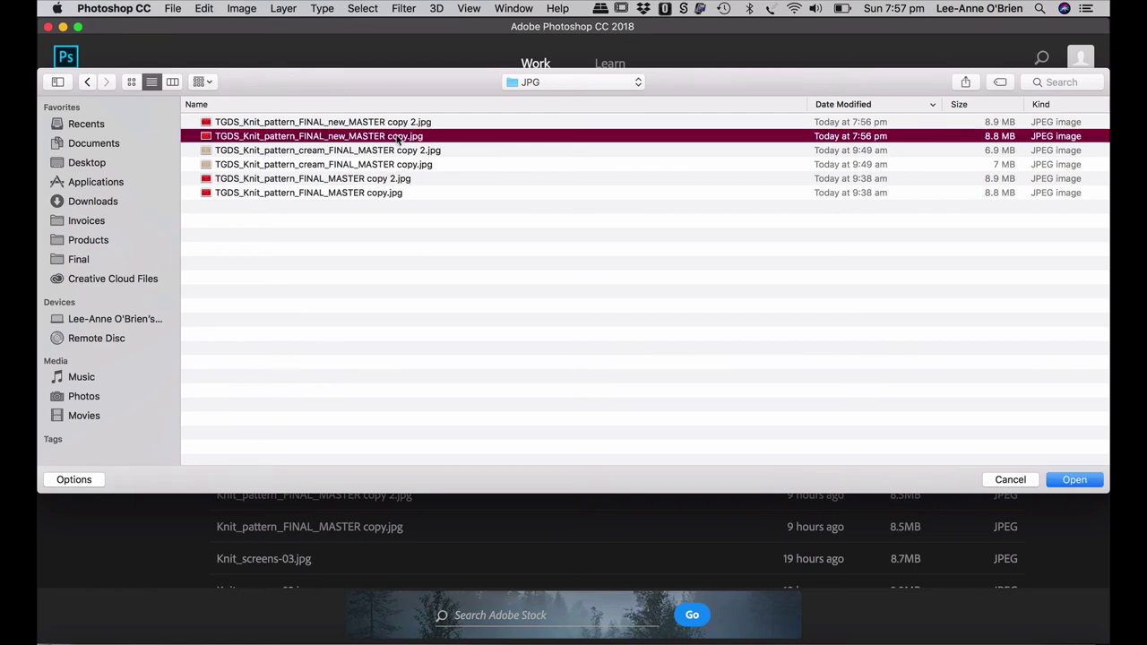
double_click(397, 139)
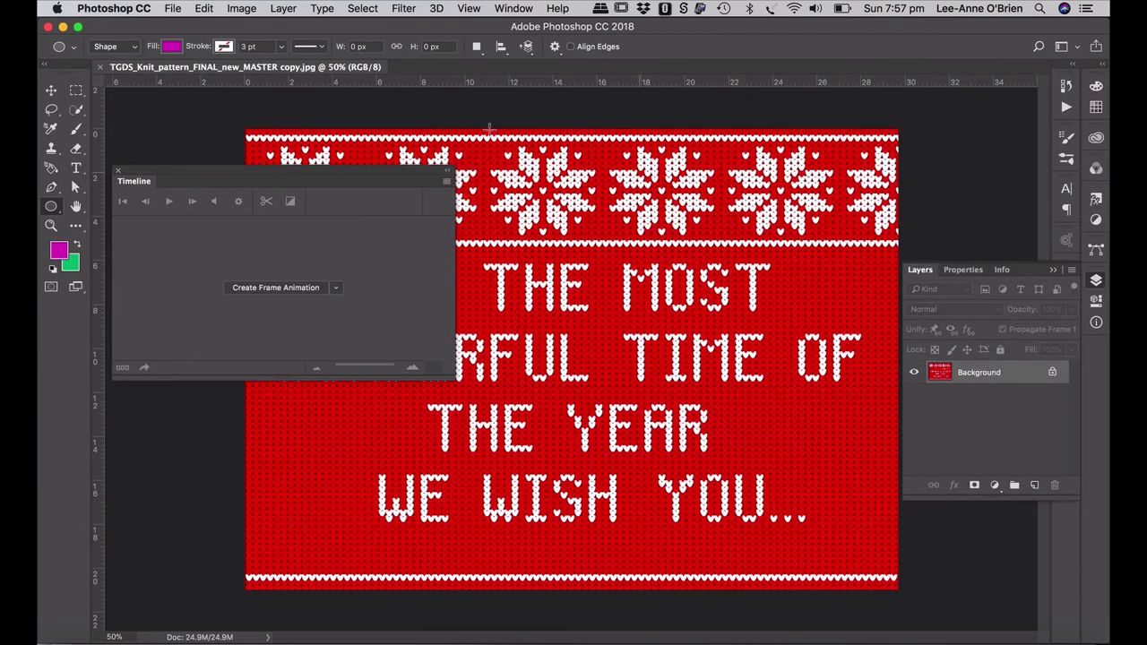
- Copy the whole copy 2.jpg card and paste it onto copy.jpg as Layer 1
left_click(117, 174)
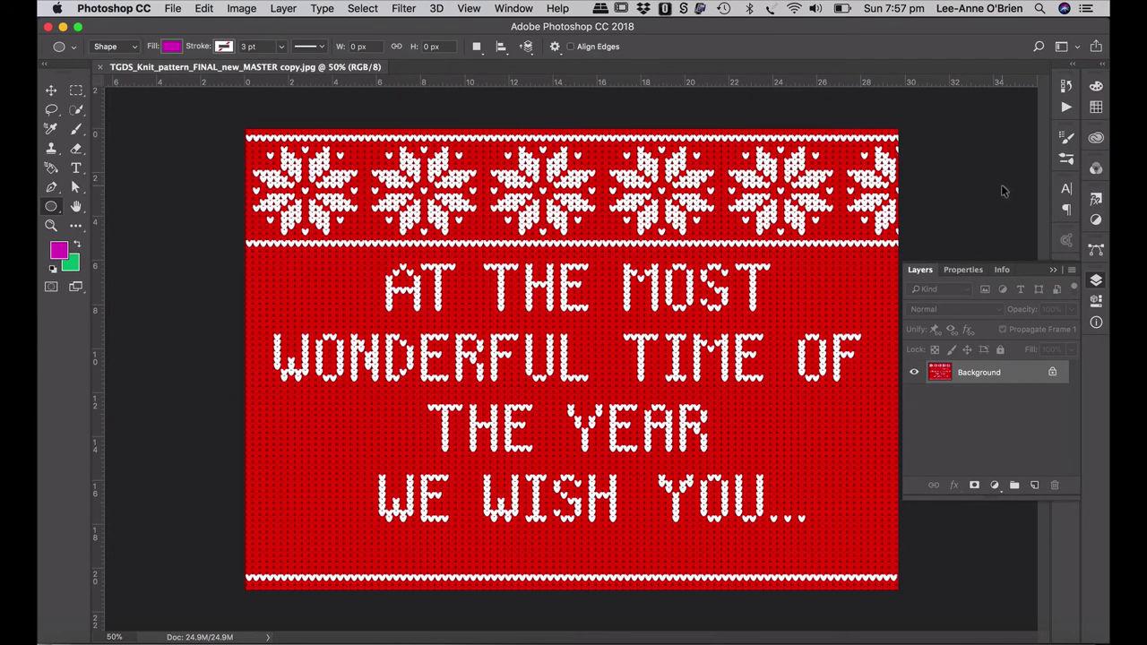
key("super+o")
double_click(425, 124)
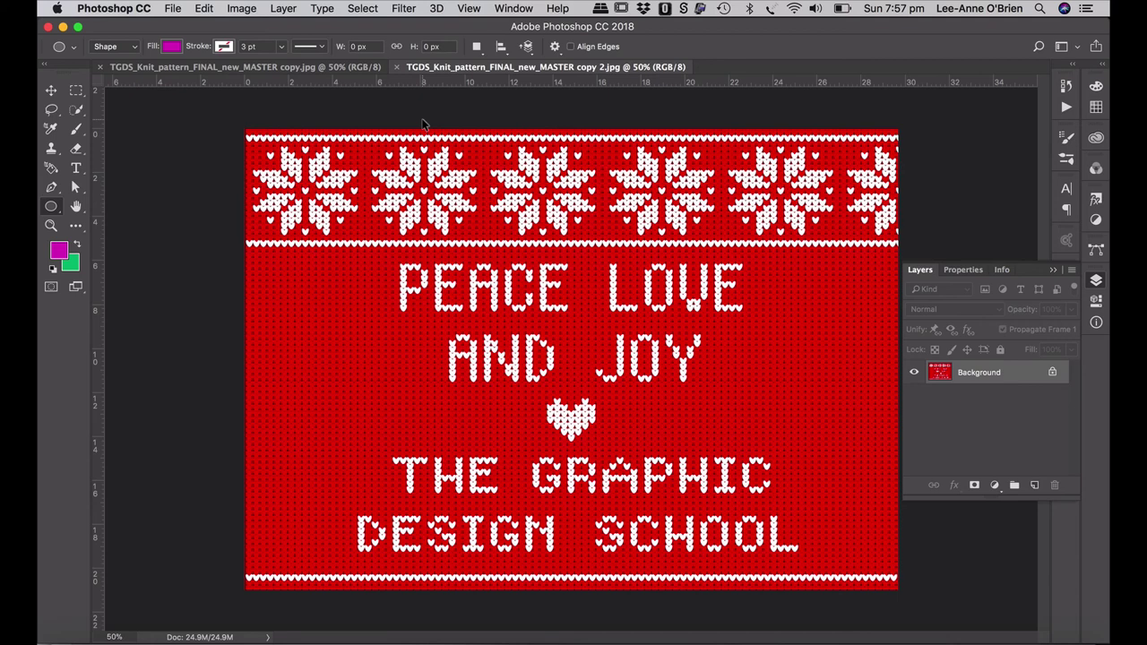
key("super+a")
key("super+c")
key("super+w")
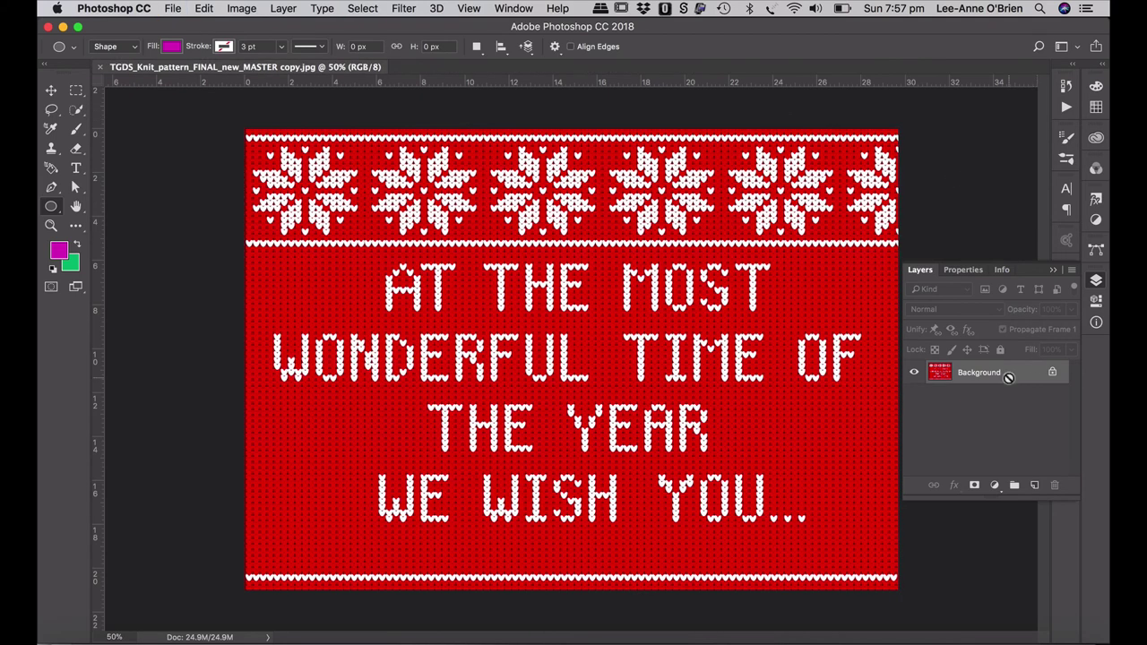
key("super+v")
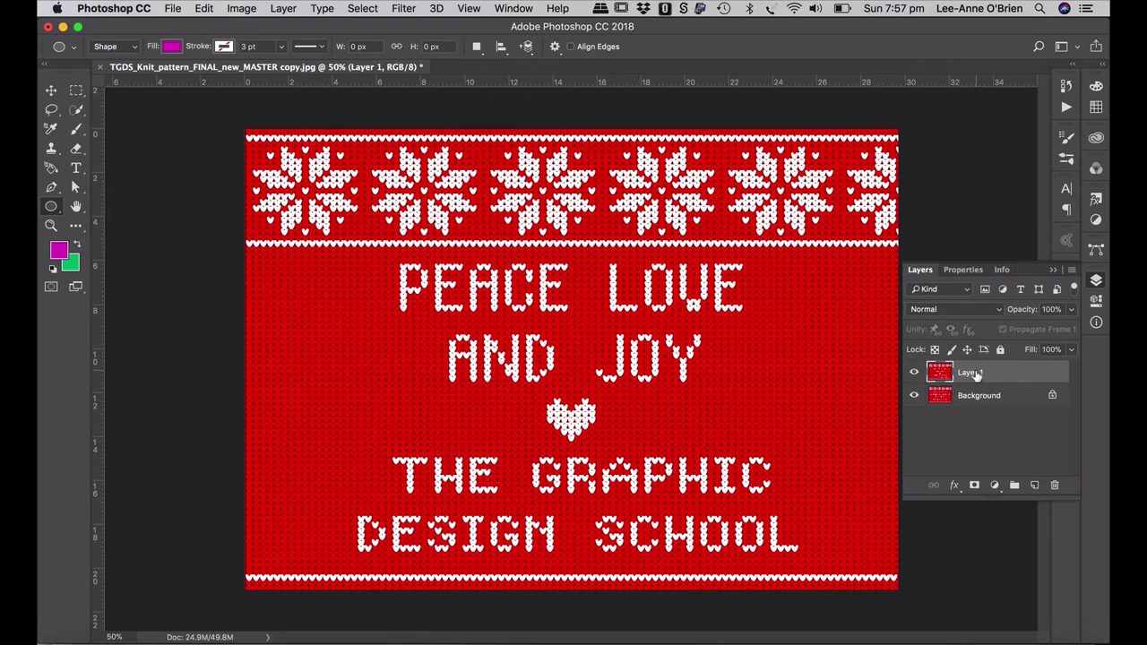
- Rename Layer 1 to screen 1 and duplicate Background as screen 2
double_click(976, 374)
type("screen 1")
key("Return")
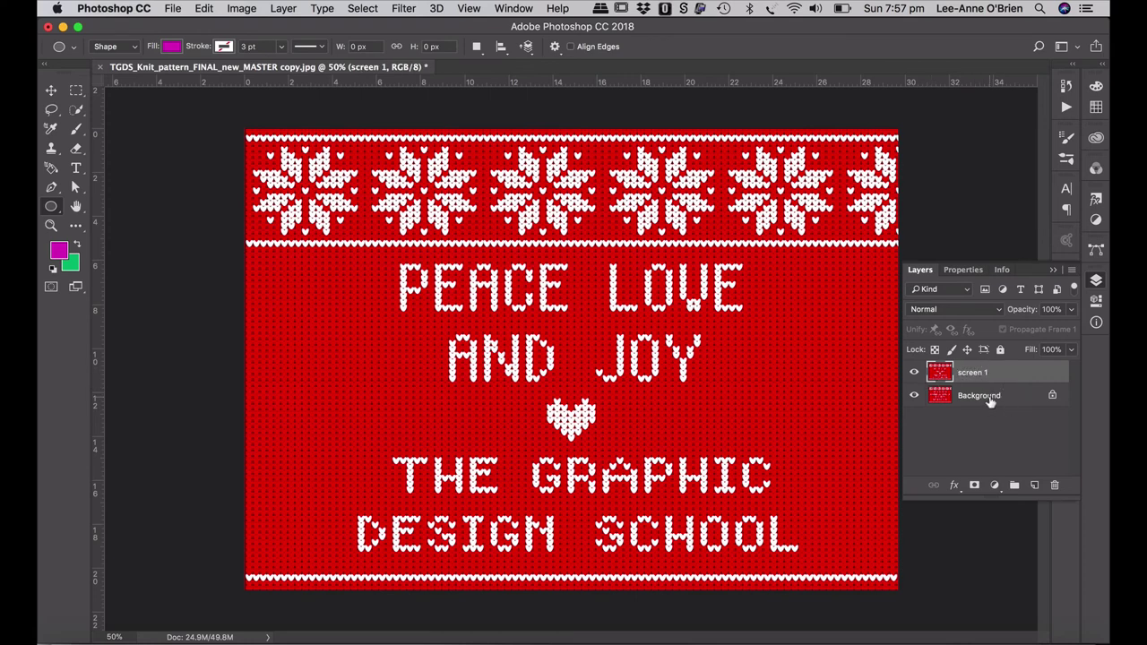
left_click_drag(993, 402, 1036, 488)
double_click(986, 397)
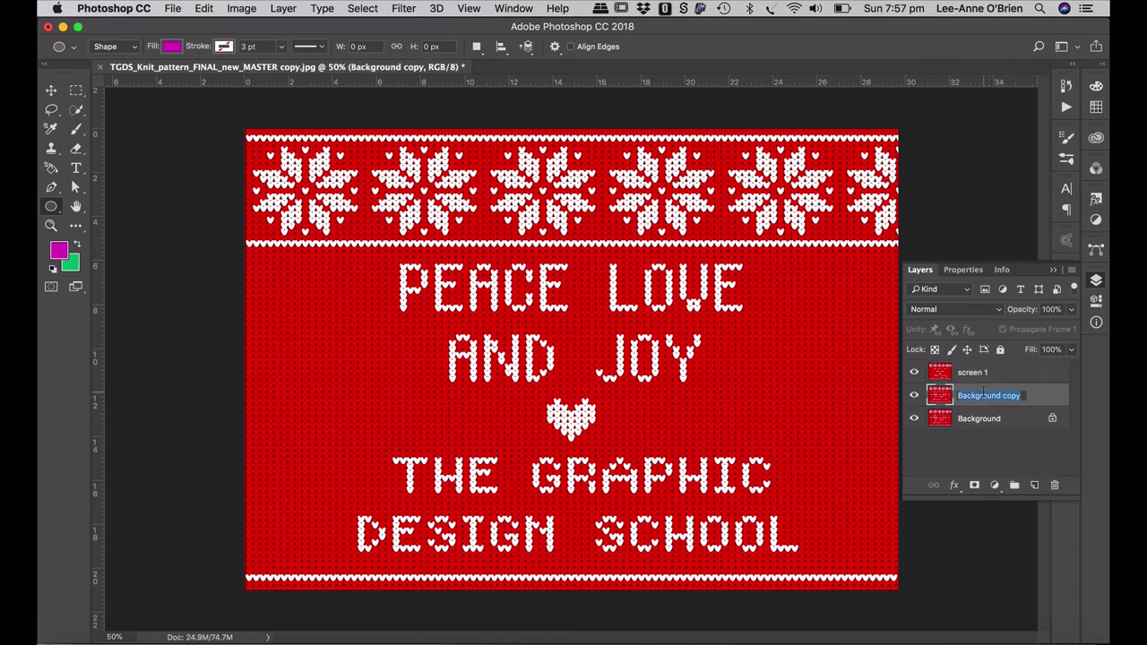
type("screen 2")
key("Return")
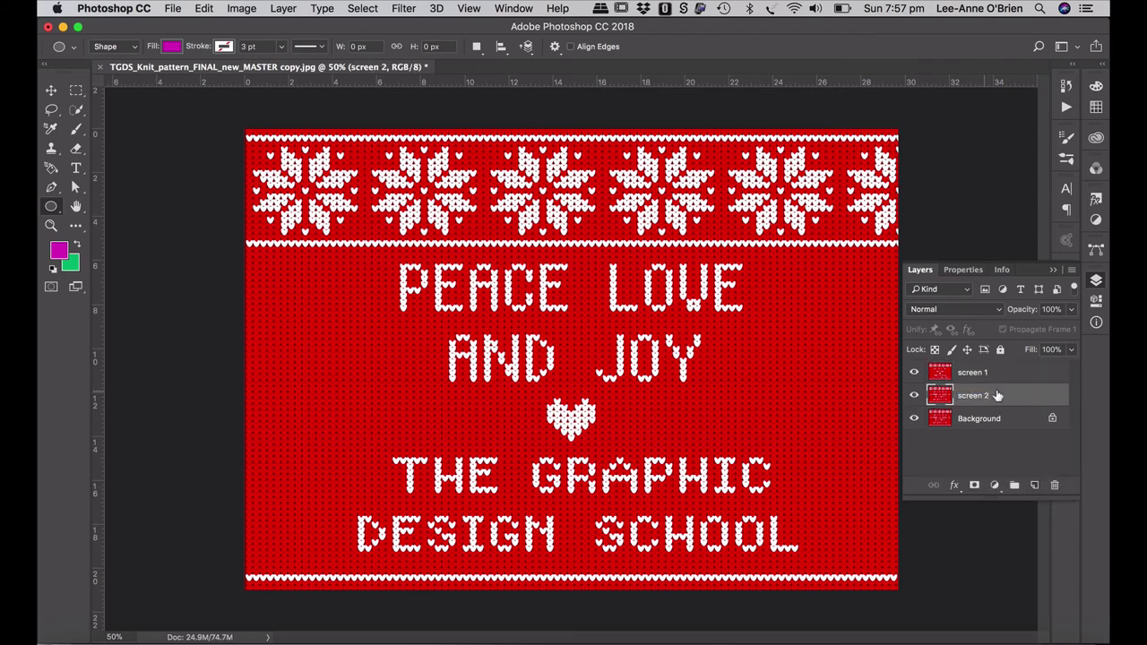
- Delete the Background layer and check both screen layers' visibility
left_click(1011, 418)
left_click(1055, 485)
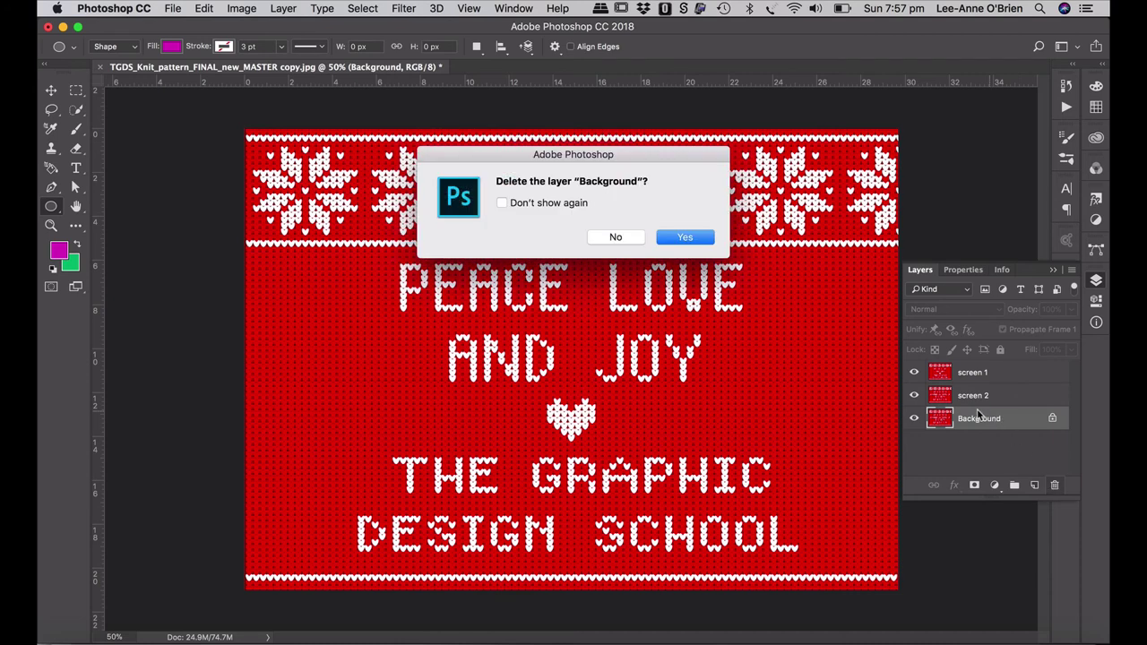
left_click(681, 238)
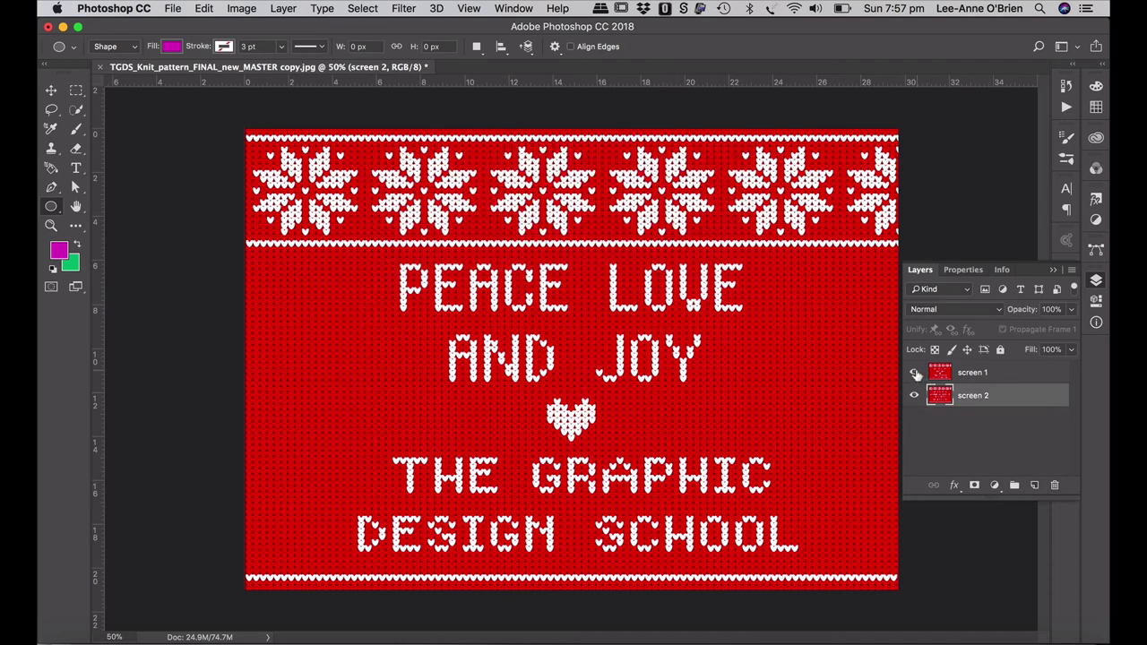
left_click(914, 373)
left_click(914, 373)
left_click(975, 375)
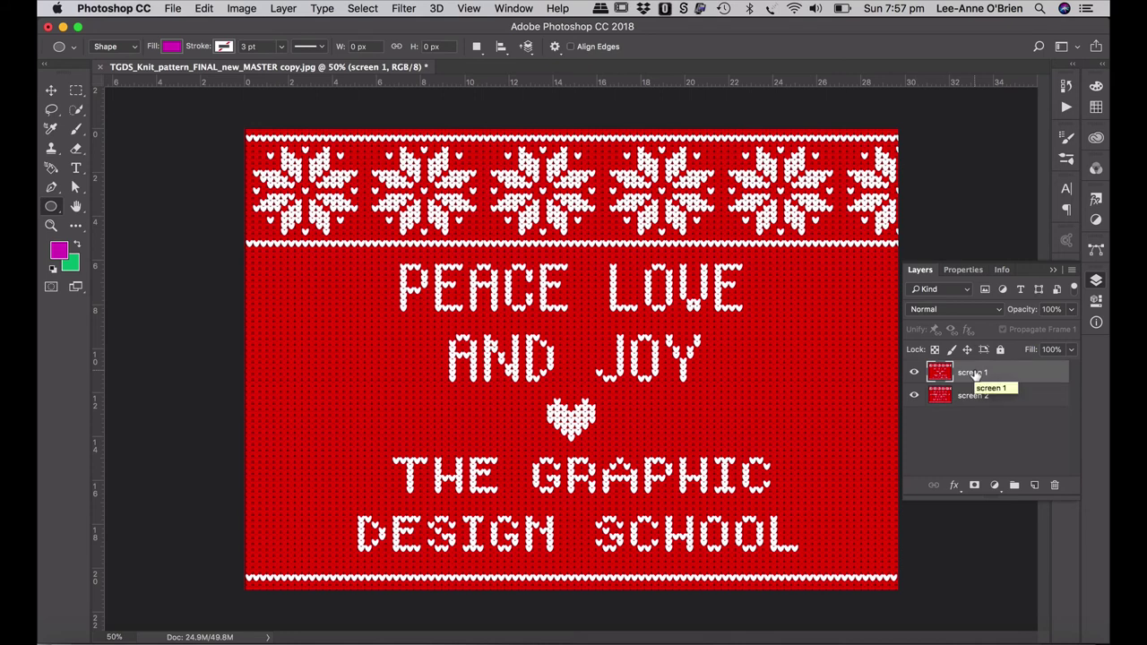
left_click(1033, 394)
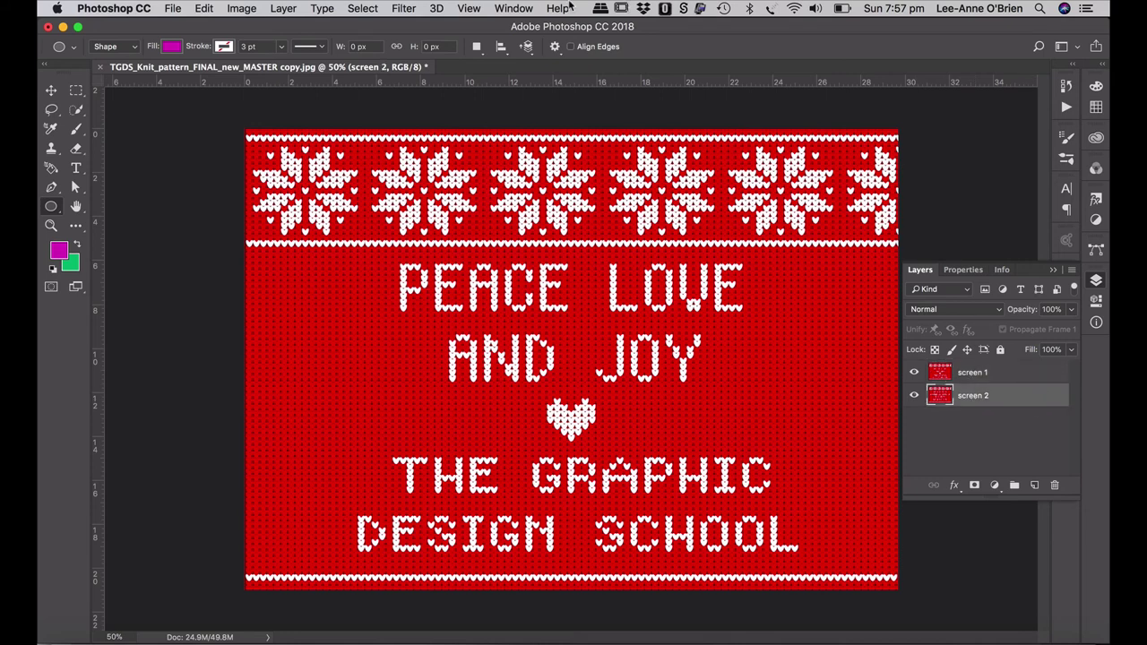
left_click(469, 8)
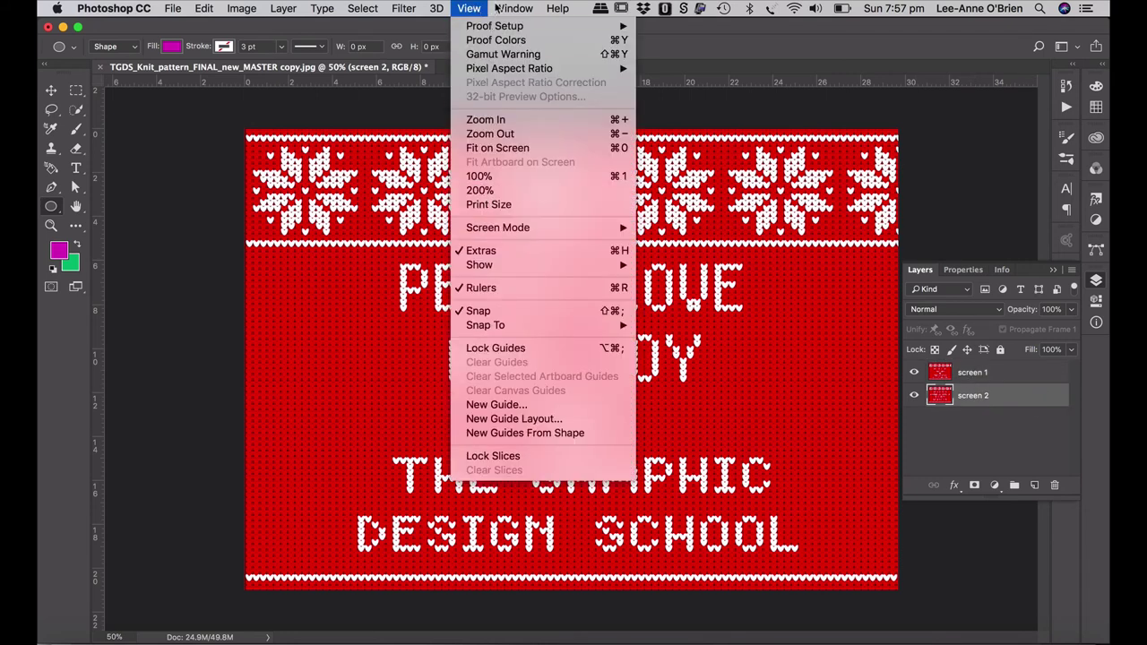
- Show the Timeline panel and reselect the screen 1 layer
mouse_move(514, 8)
left_click(578, 482)
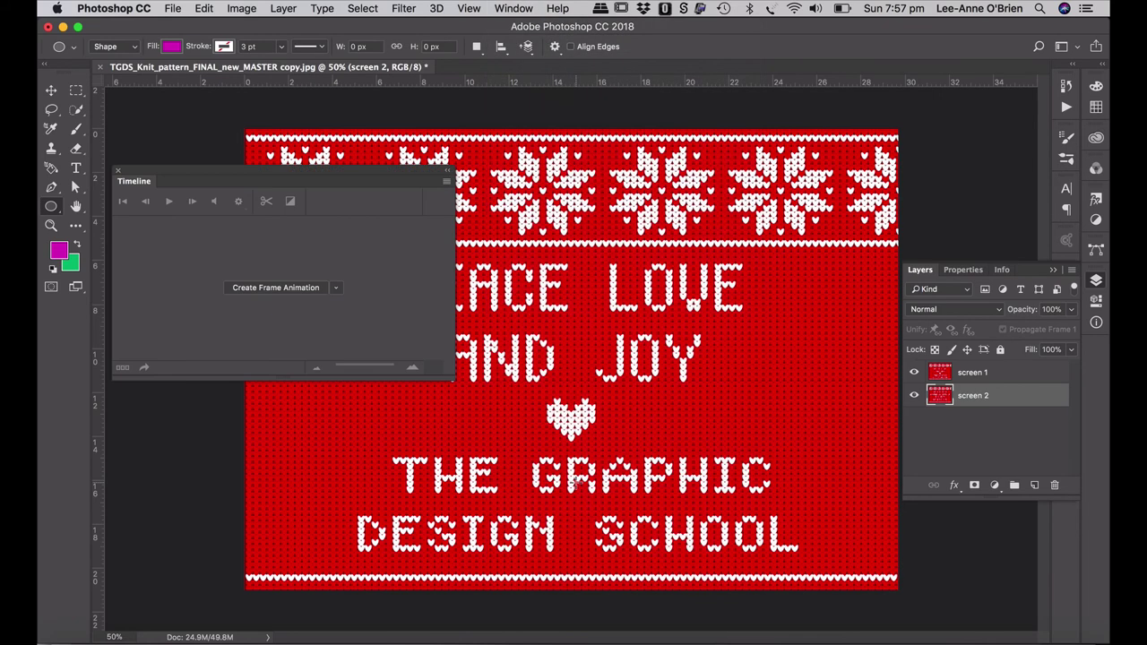
left_click(642, 312)
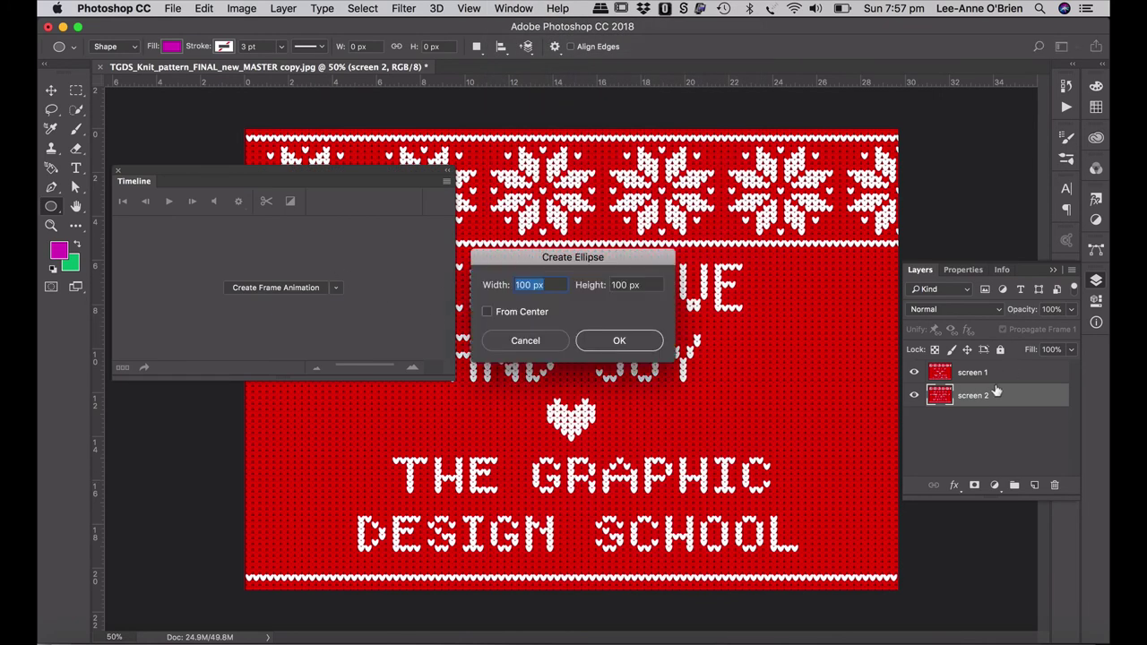
left_click(544, 341)
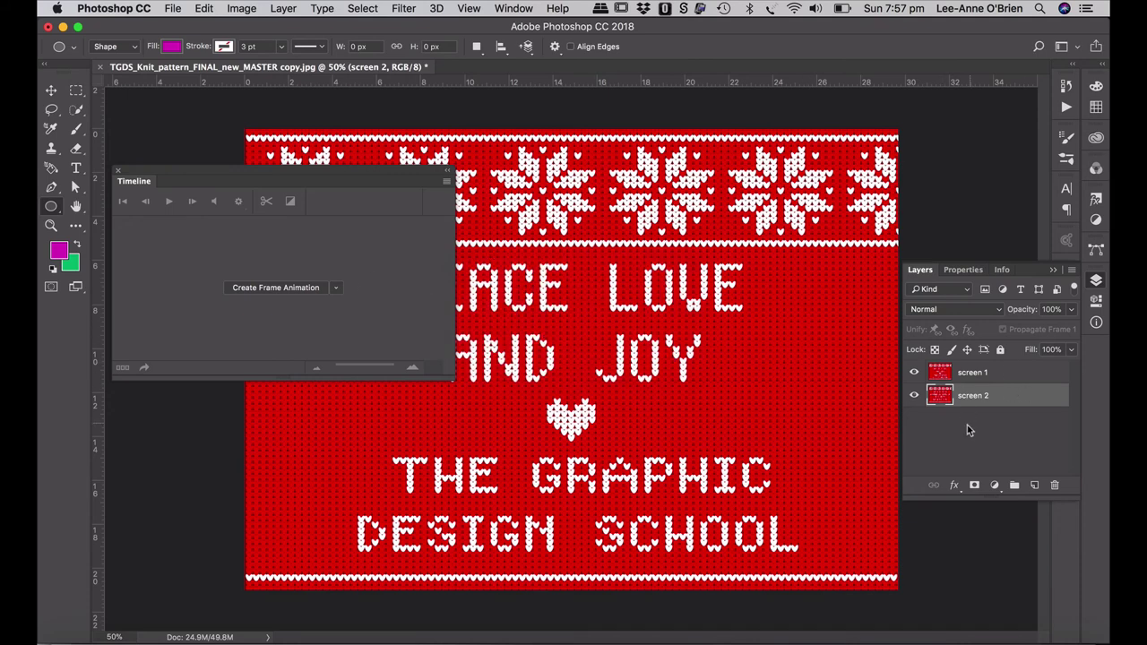
left_click(915, 372)
left_click(915, 372)
left_click(974, 379)
- Create a frame animation with a 3-second delay on frame 1, then hide screen 1
left_click(276, 288)
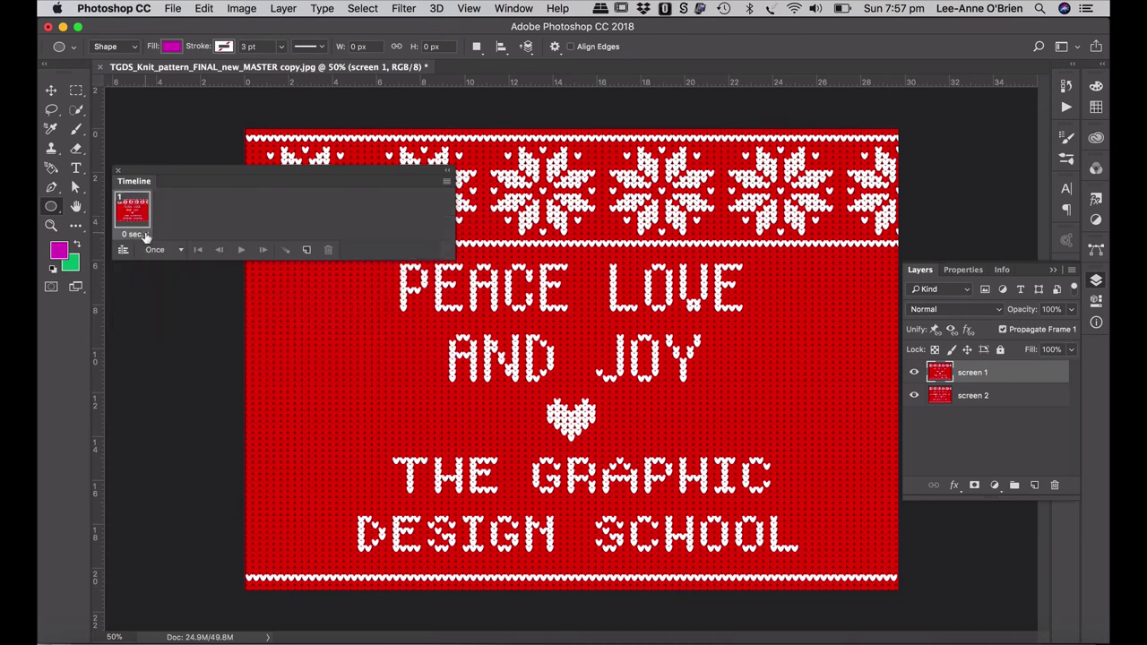
left_click(147, 235)
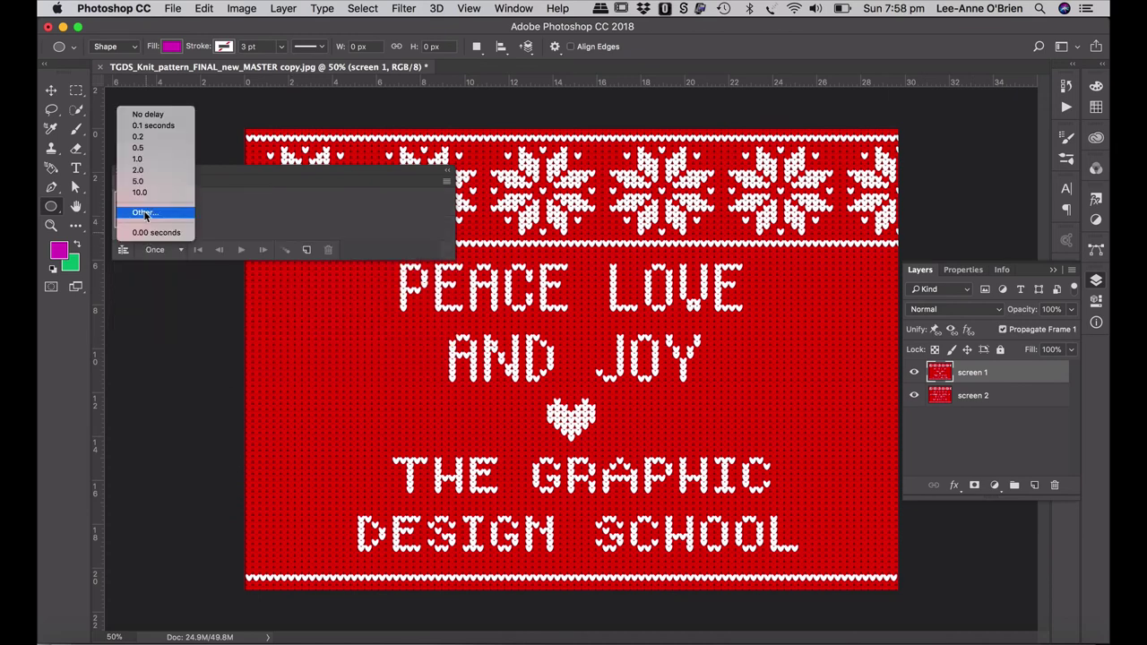
left_click(146, 215)
type("3")
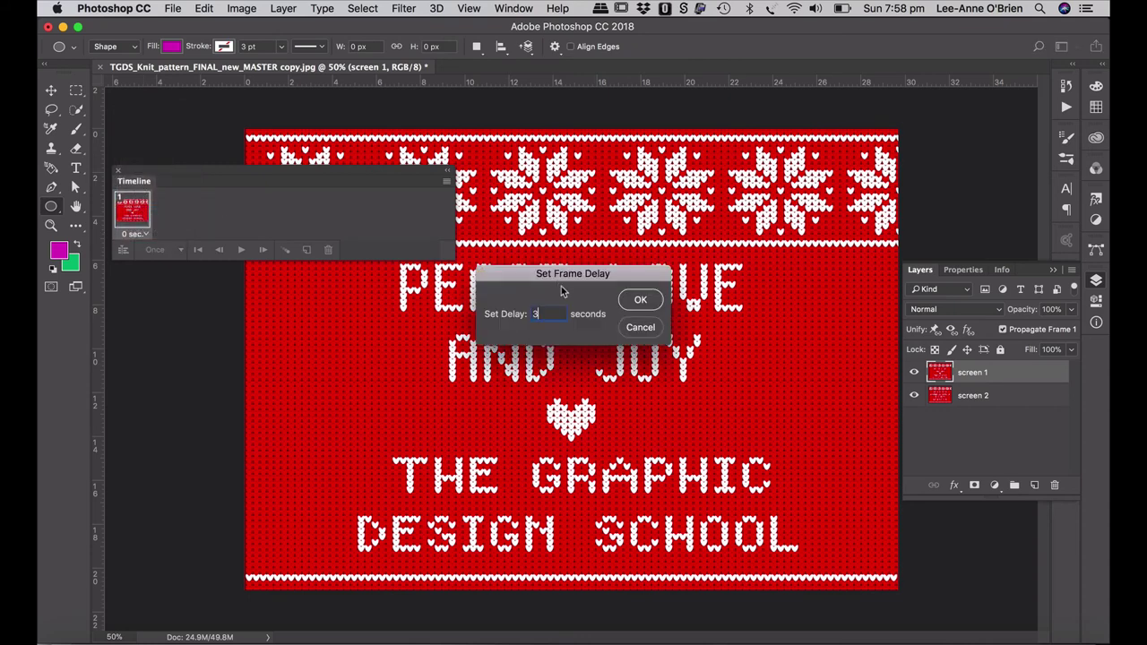
left_click(641, 299)
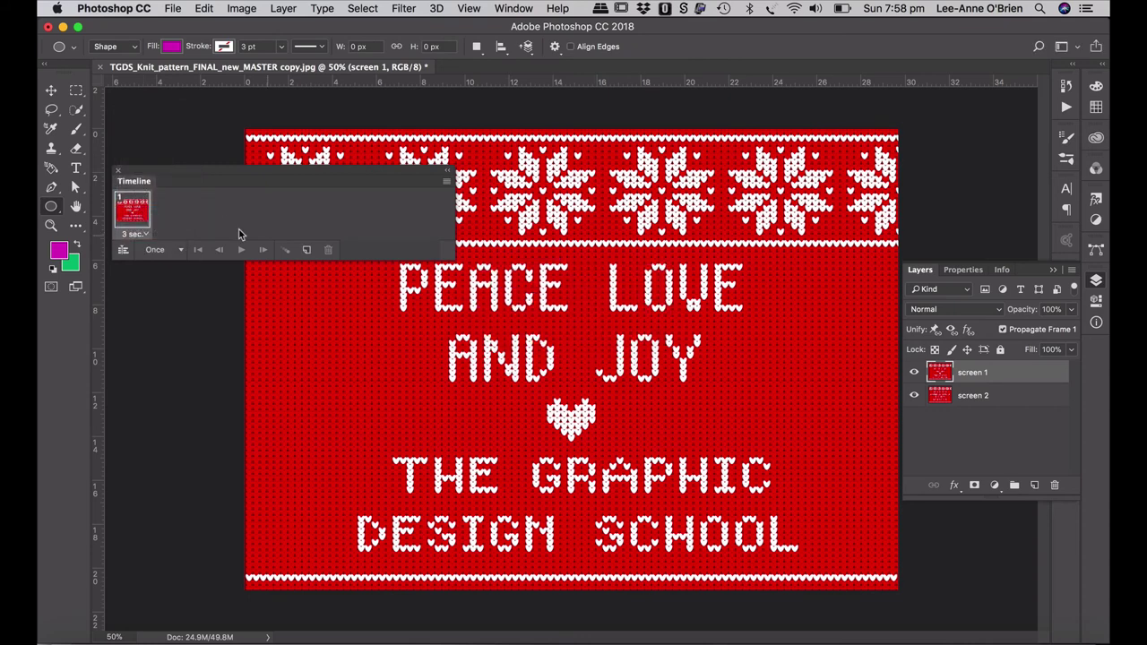
left_click(144, 235)
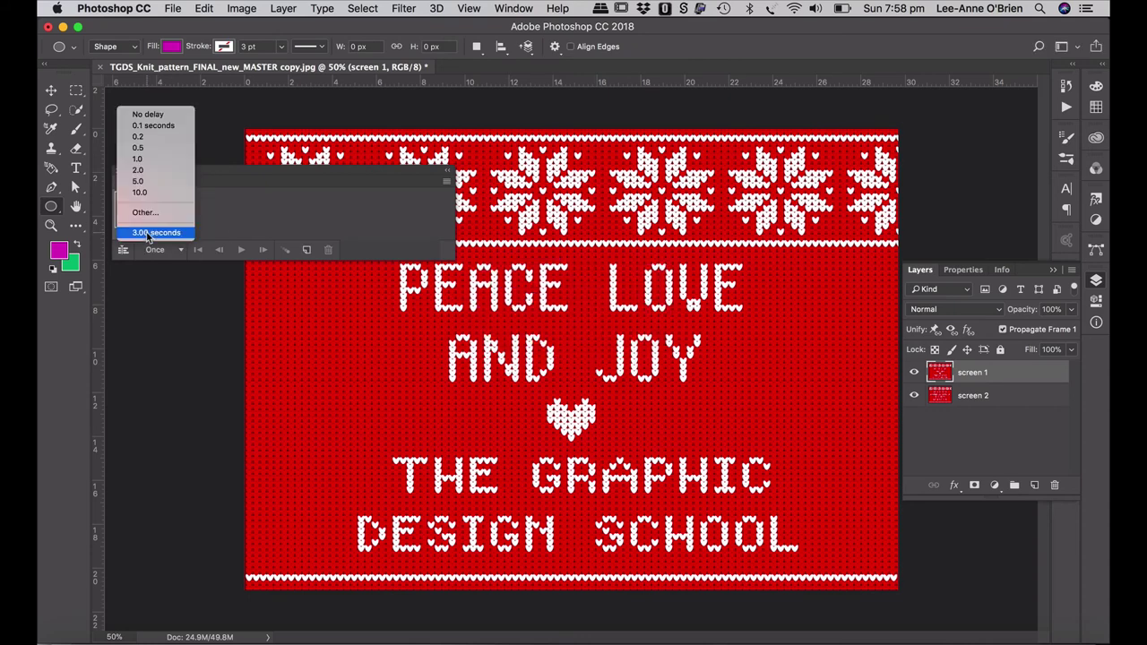
left_click(225, 223)
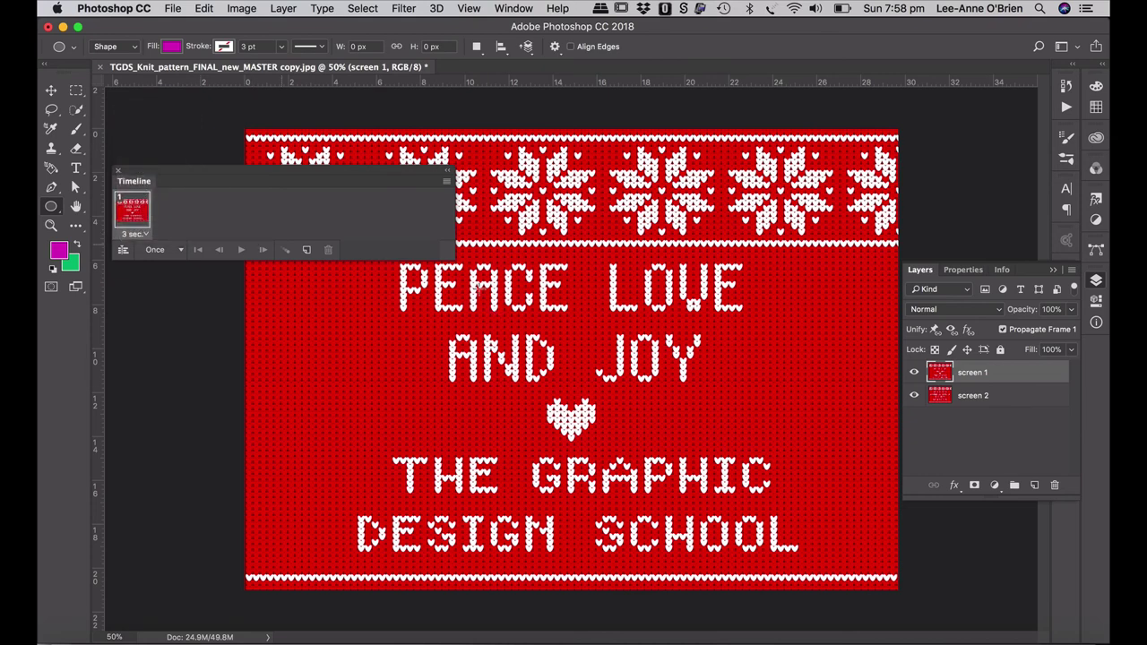
left_click(915, 376)
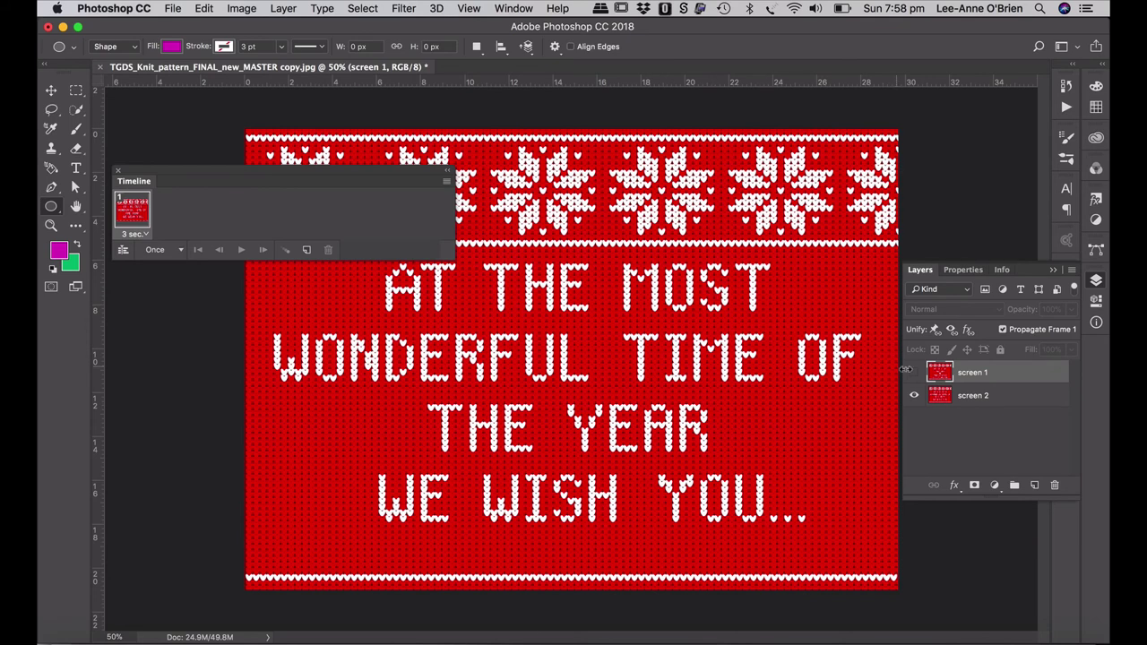
- Add frame 2 showing only screen 2, loop Forever, and play-test the animation
left_click(915, 375)
left_click(446, 181)
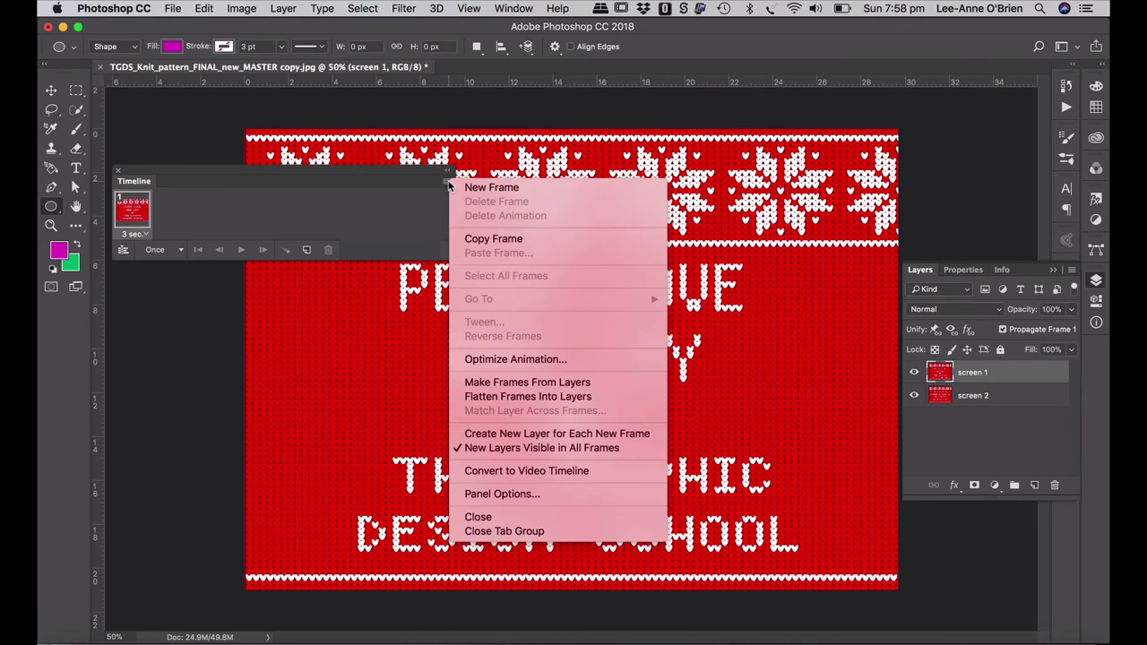
left_click(489, 189)
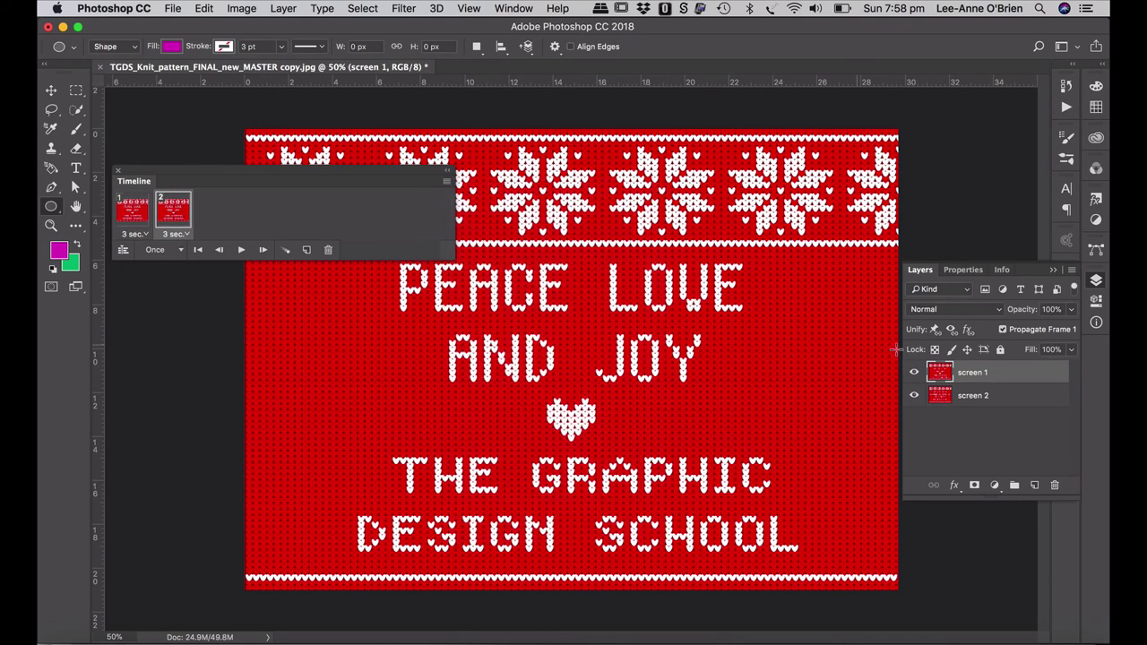
left_click(914, 375)
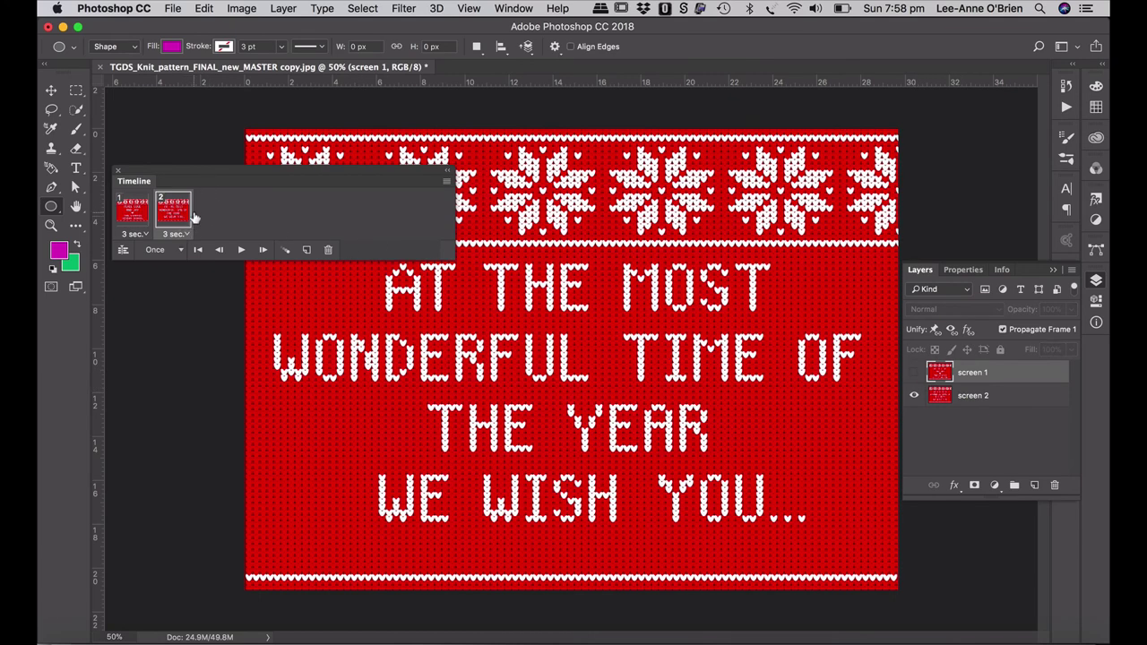
left_click(177, 250)
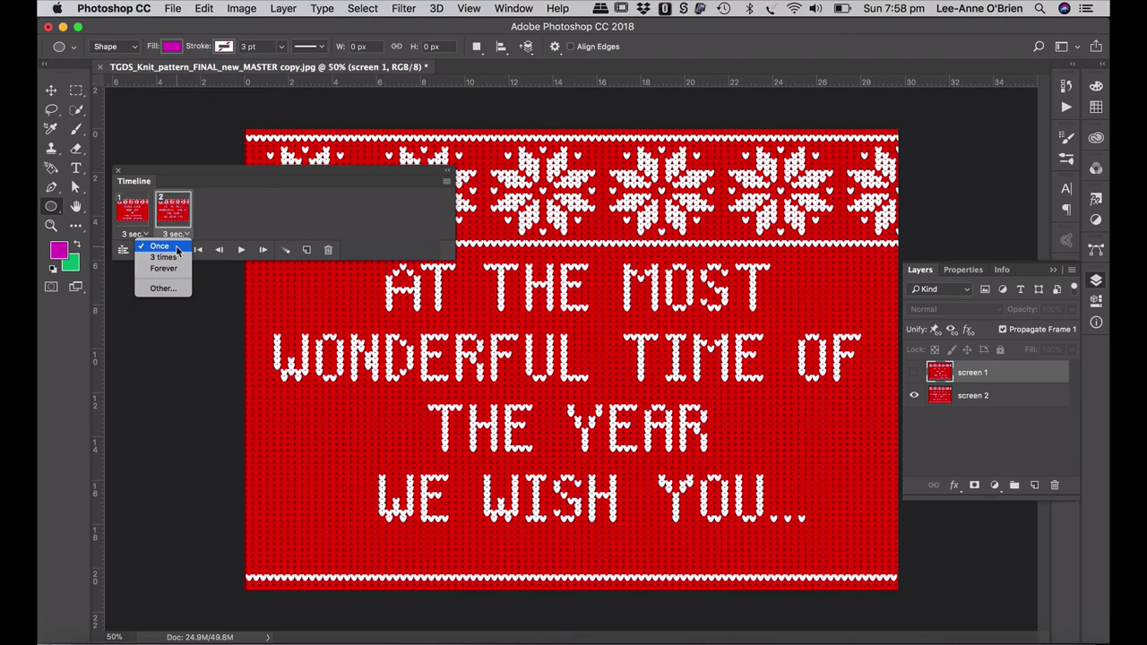
left_click(164, 268)
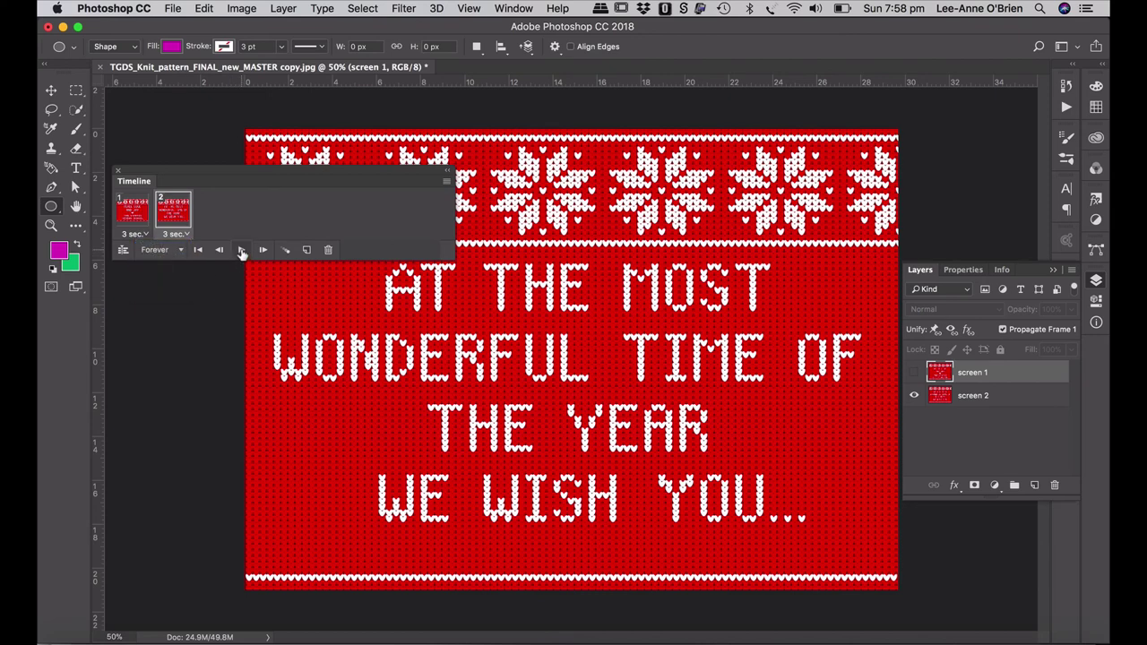
left_click(241, 250)
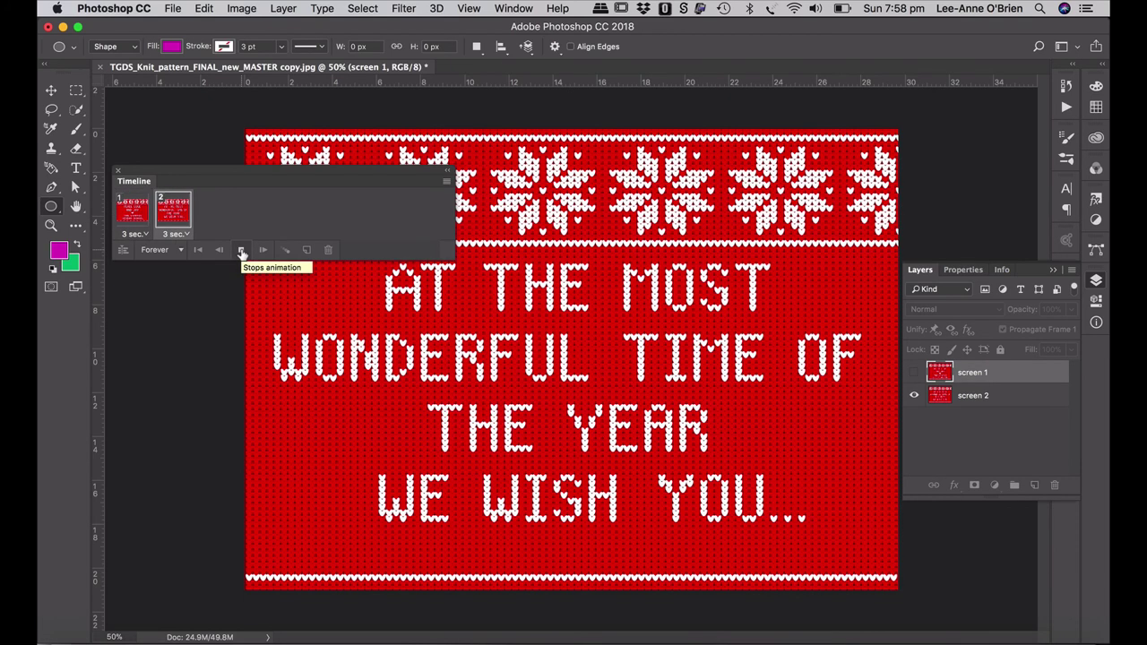
left_click(241, 250)
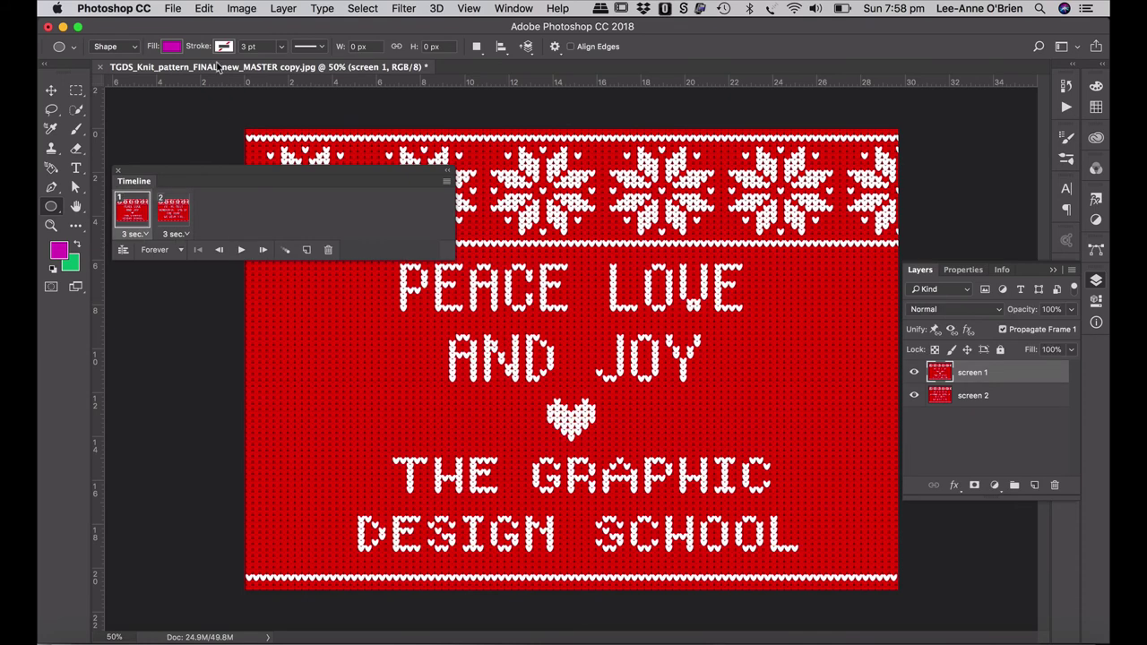
- In Save for Web (Legacy), set the GIF width to 1000 px
left_click(173, 8)
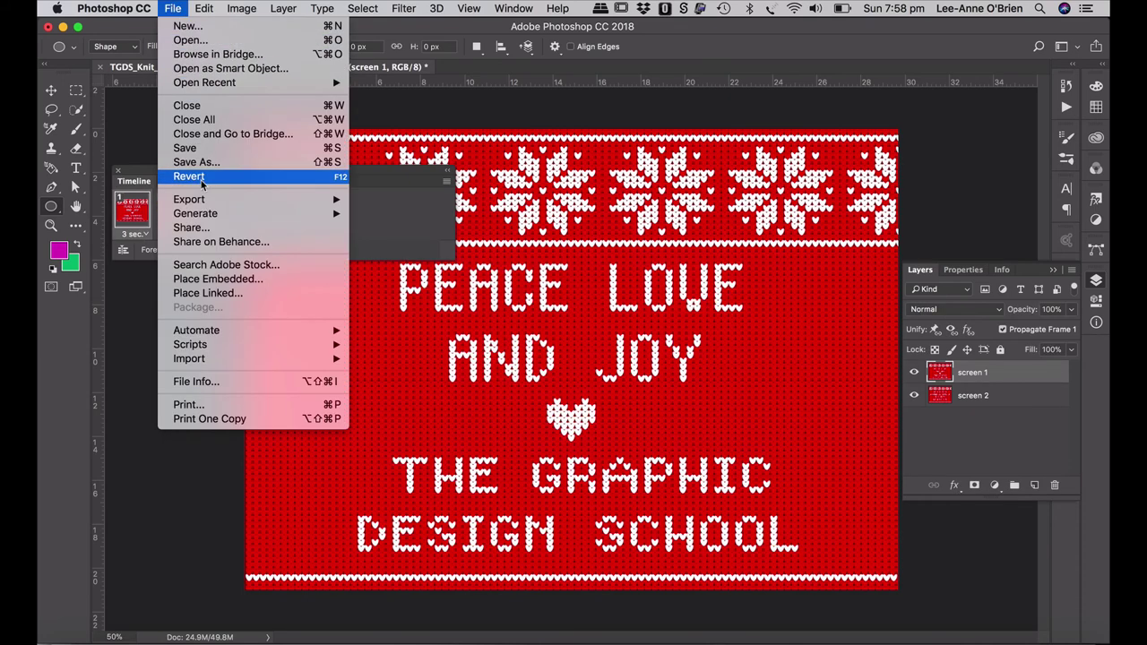
mouse_move(203, 201)
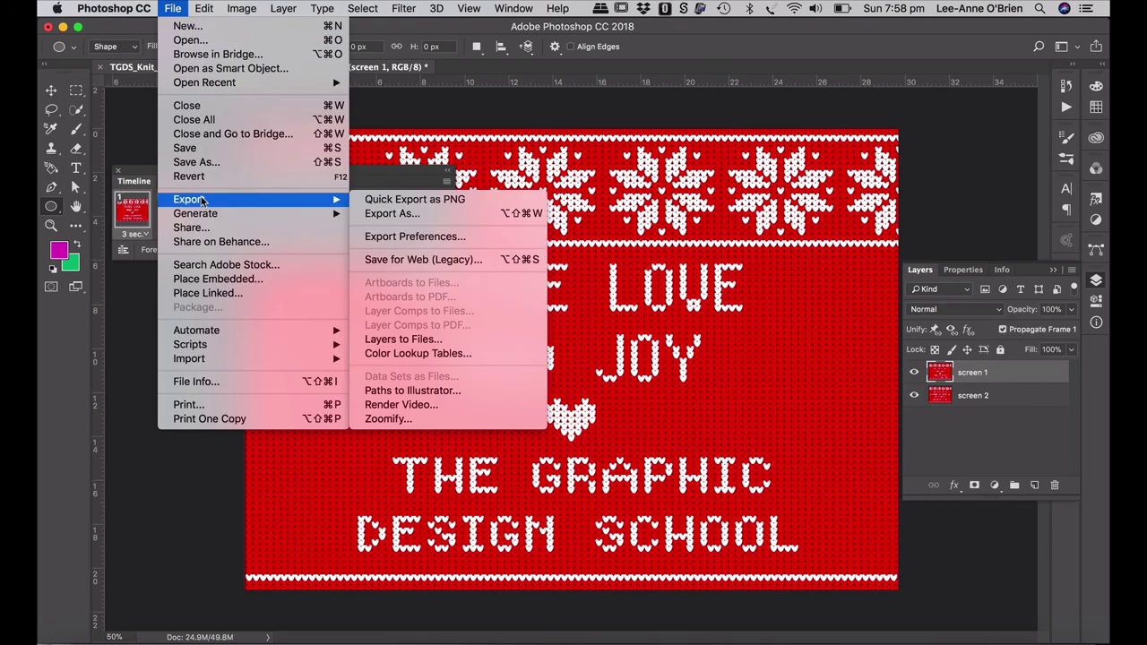
left_click(399, 260)
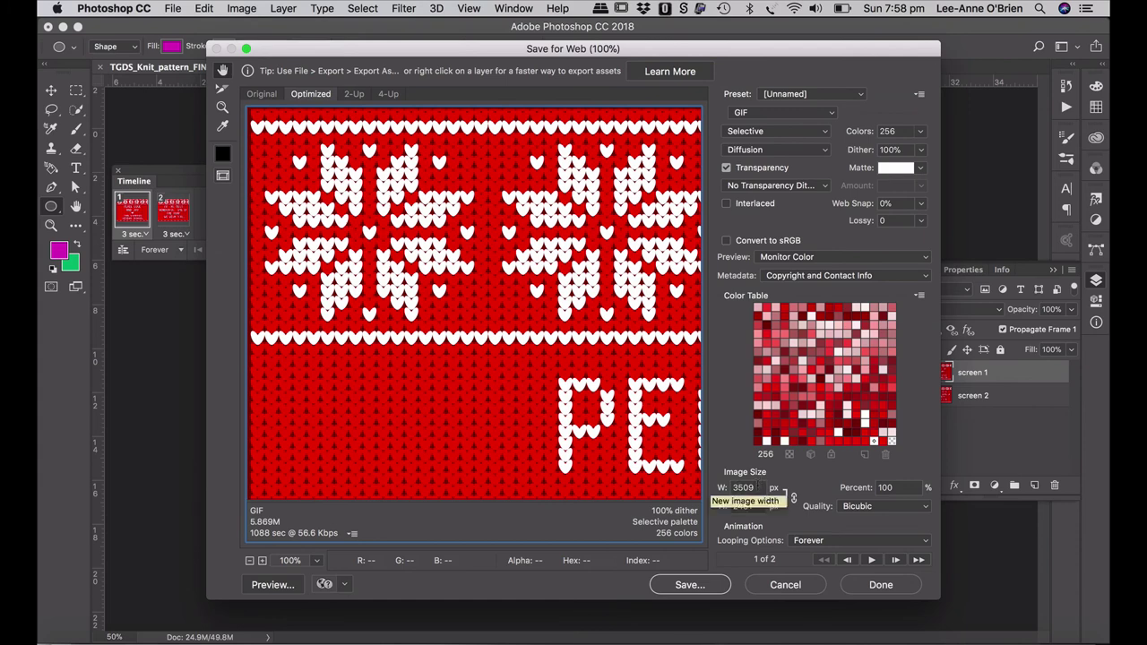
left_click_drag(756, 487, 729, 488)
type("10")
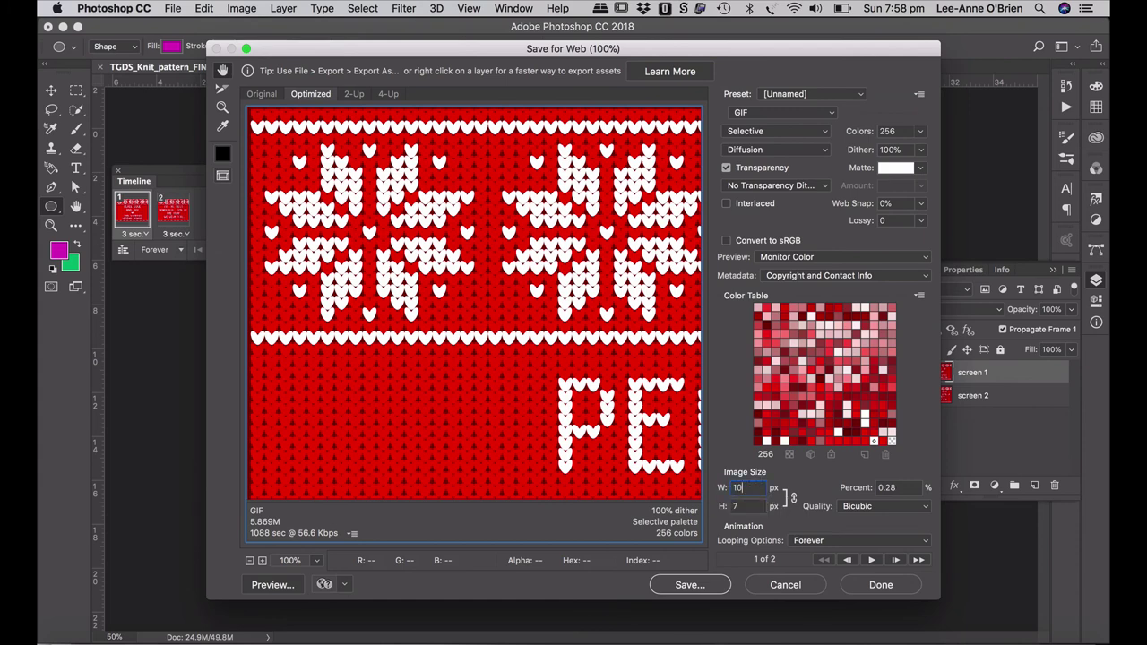
type("00")
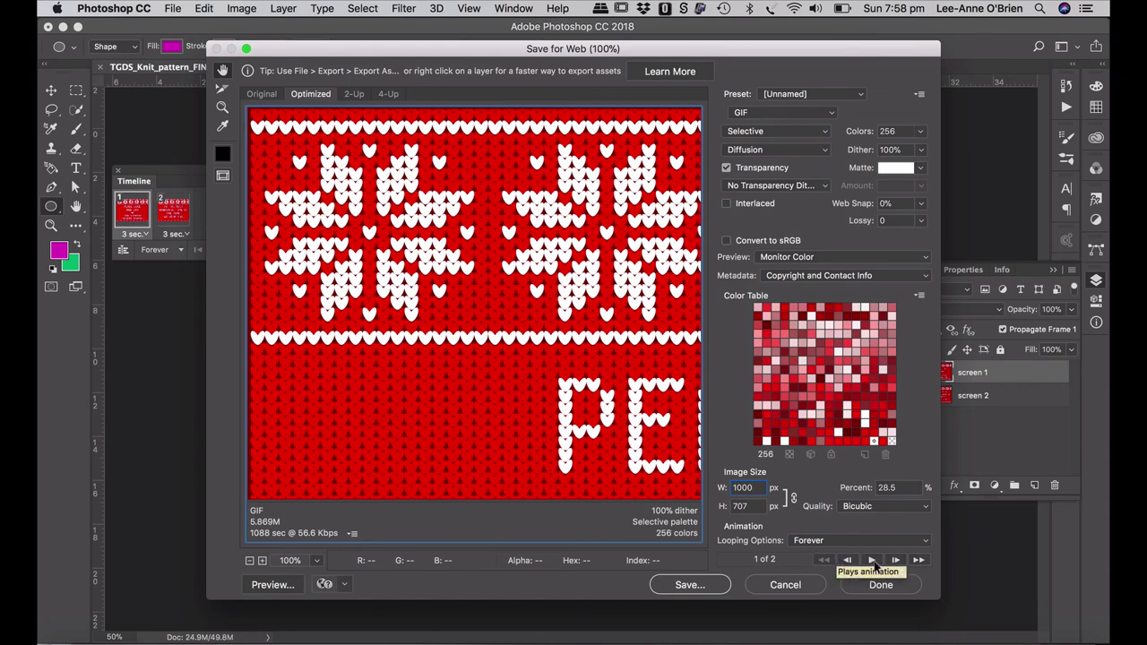
left_click(692, 586)
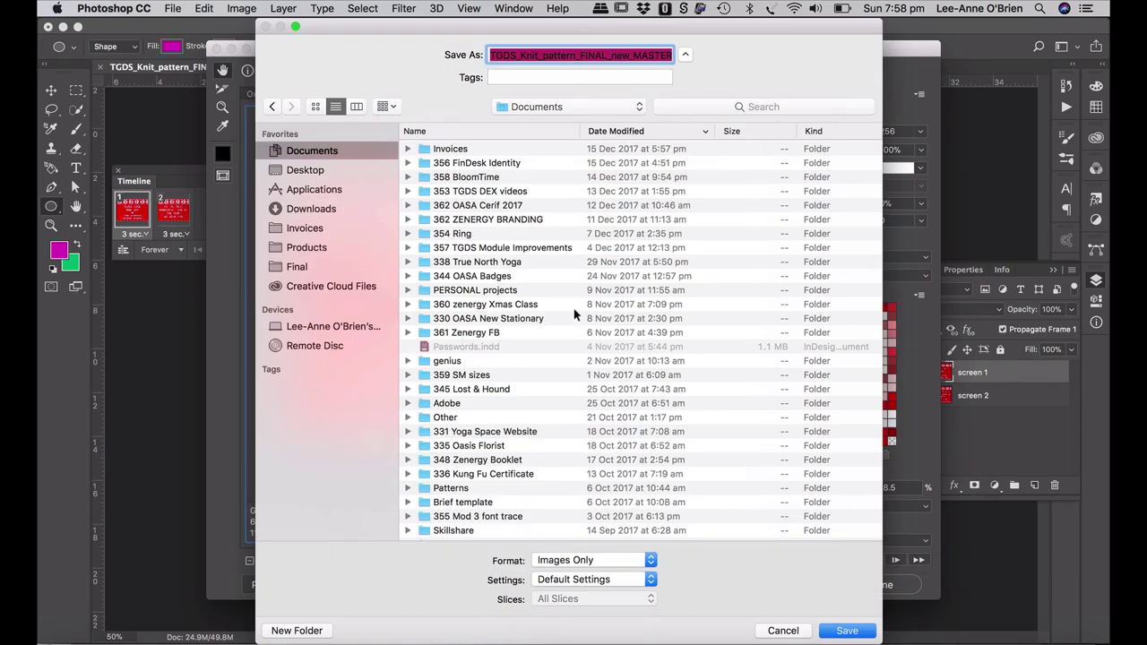
- Save the GIF as TGDS_Knit_pattern_FINAL_new_MASTER into Final > Animation
left_click(312, 269)
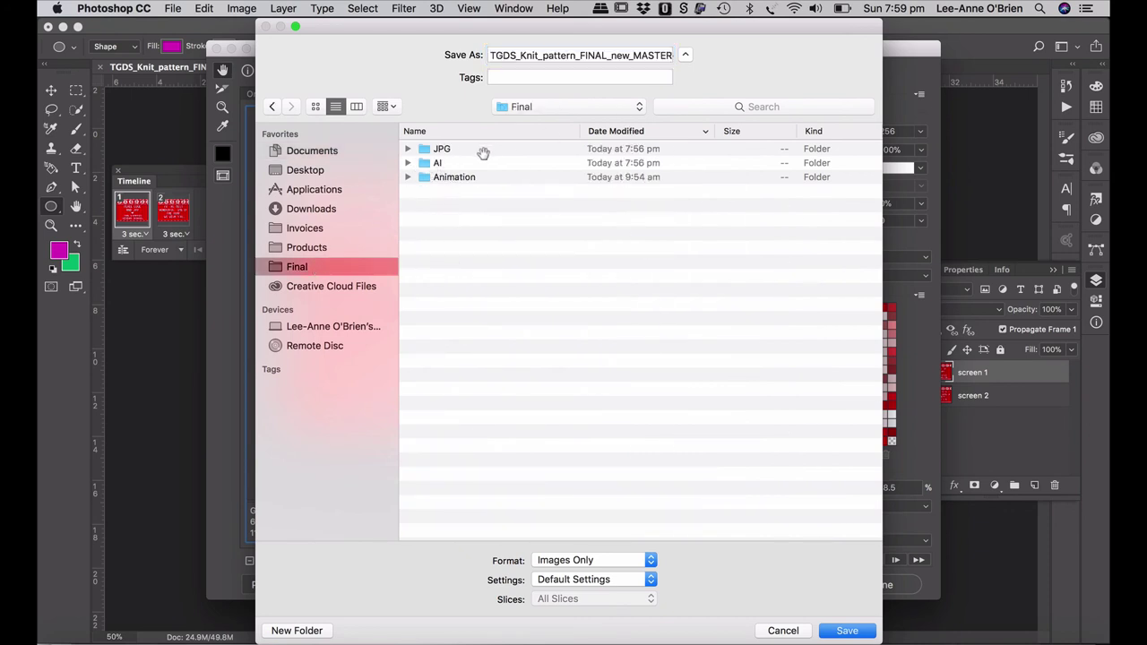
double_click(456, 179)
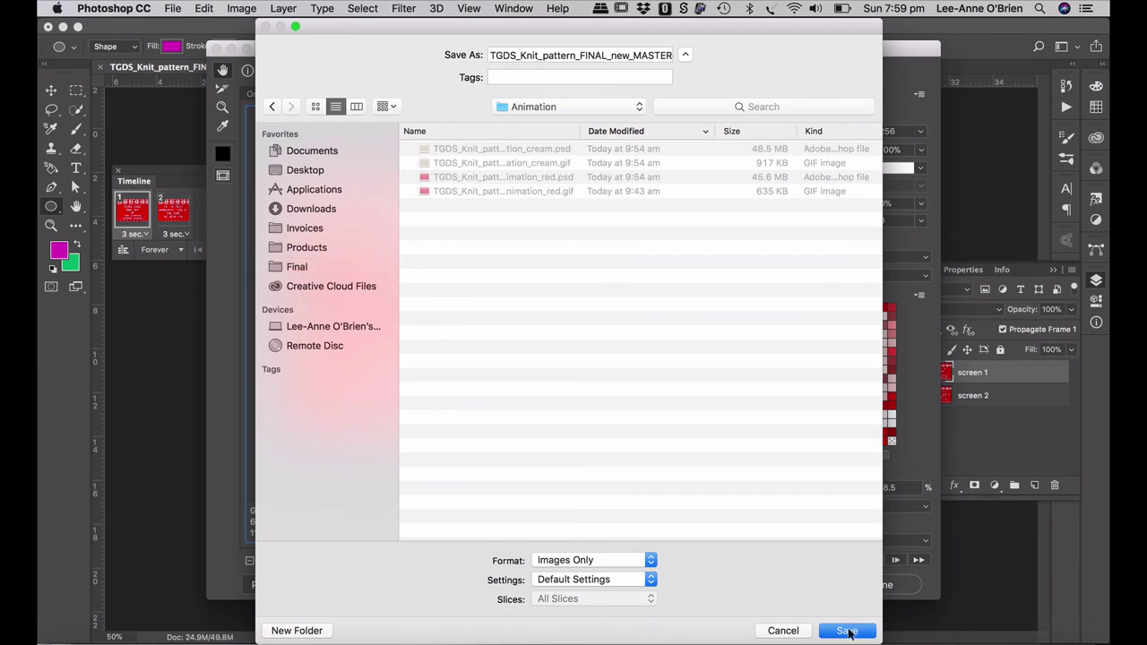
left_click(846, 631)
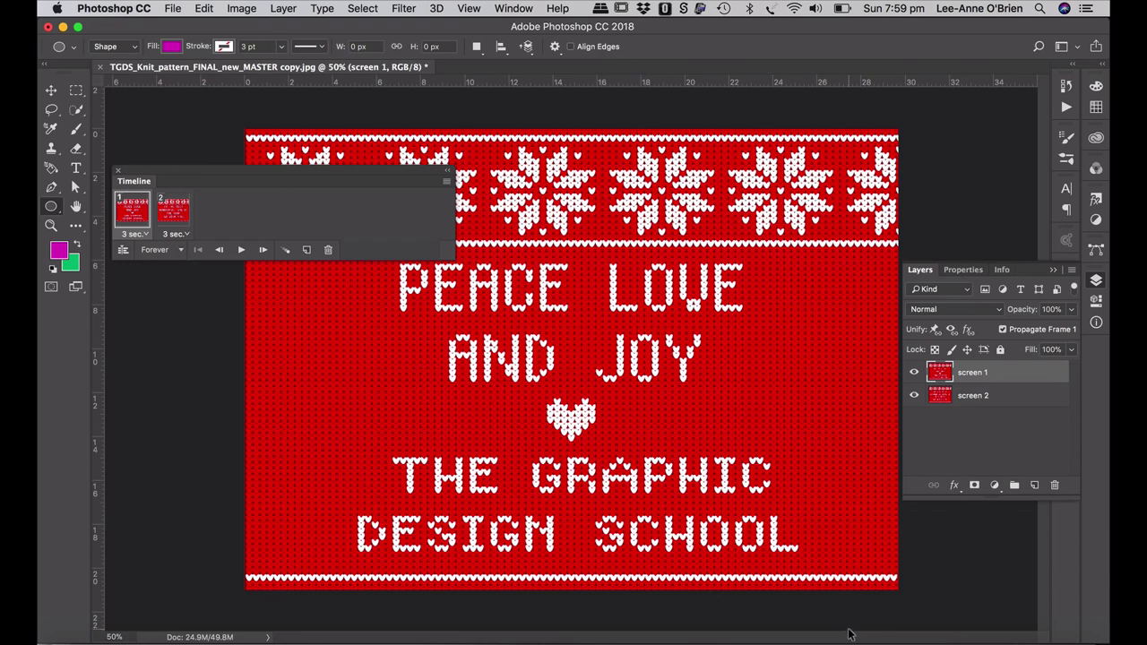
- Leave Photoshop and open the Final/Animation folder in Finder to locate the new MASTER-copy GIF
key("super+Tab")
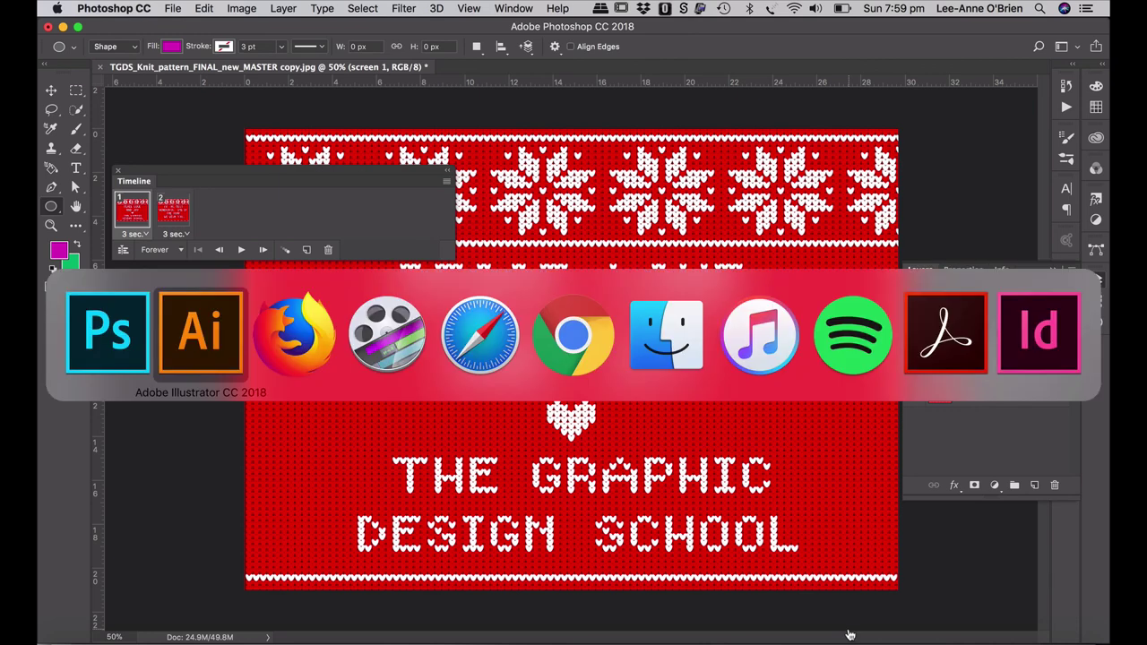
key("super+Tab")
key("super+Tab")
key("super+Tab")
key("super+Tab")
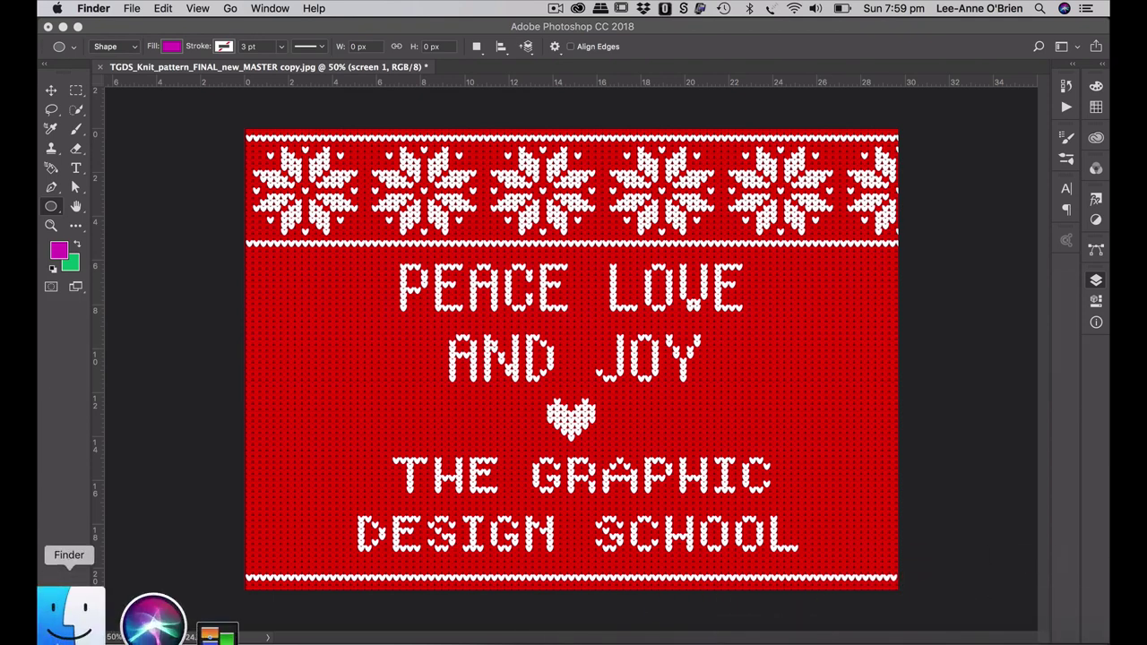
left_click(69, 609)
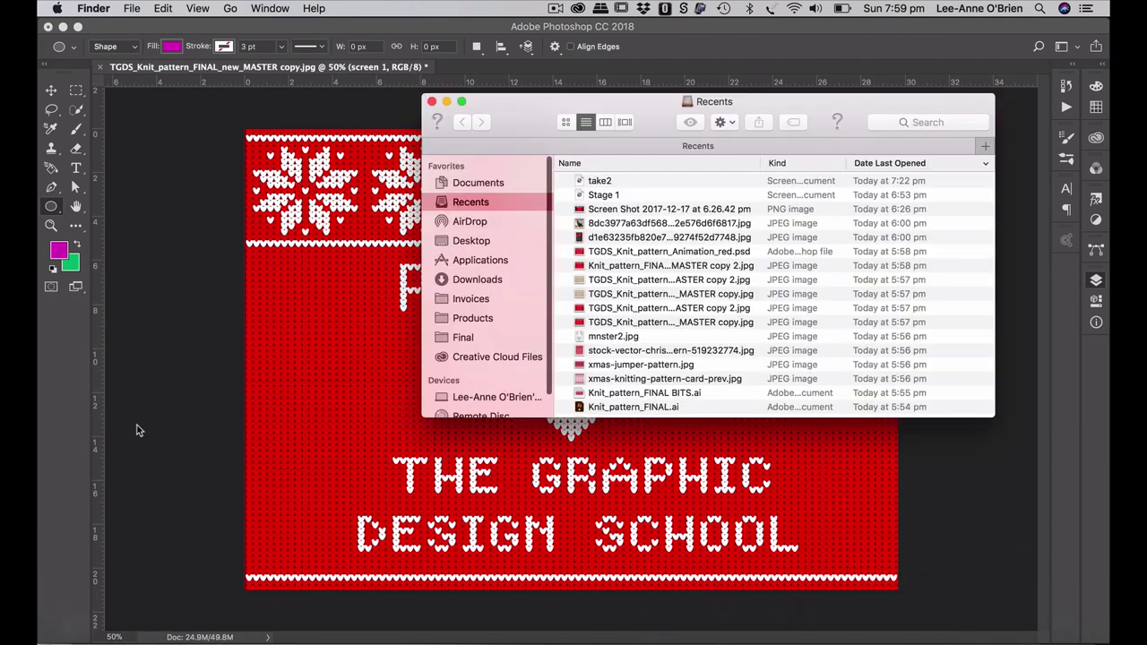
left_click(466, 337)
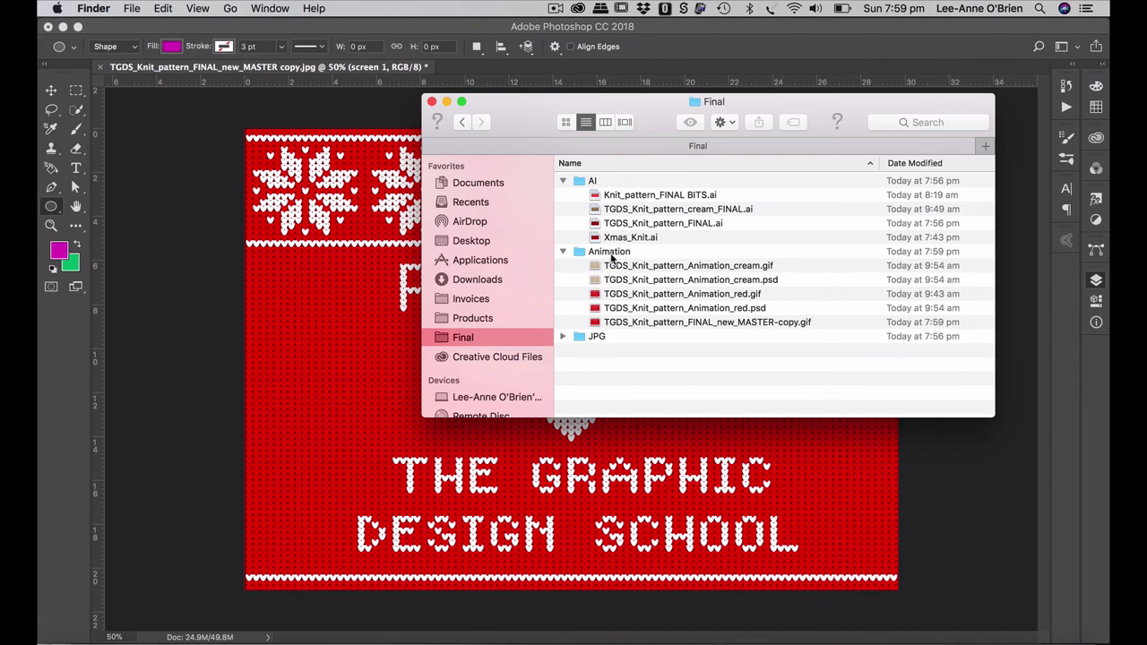
double_click(612, 252)
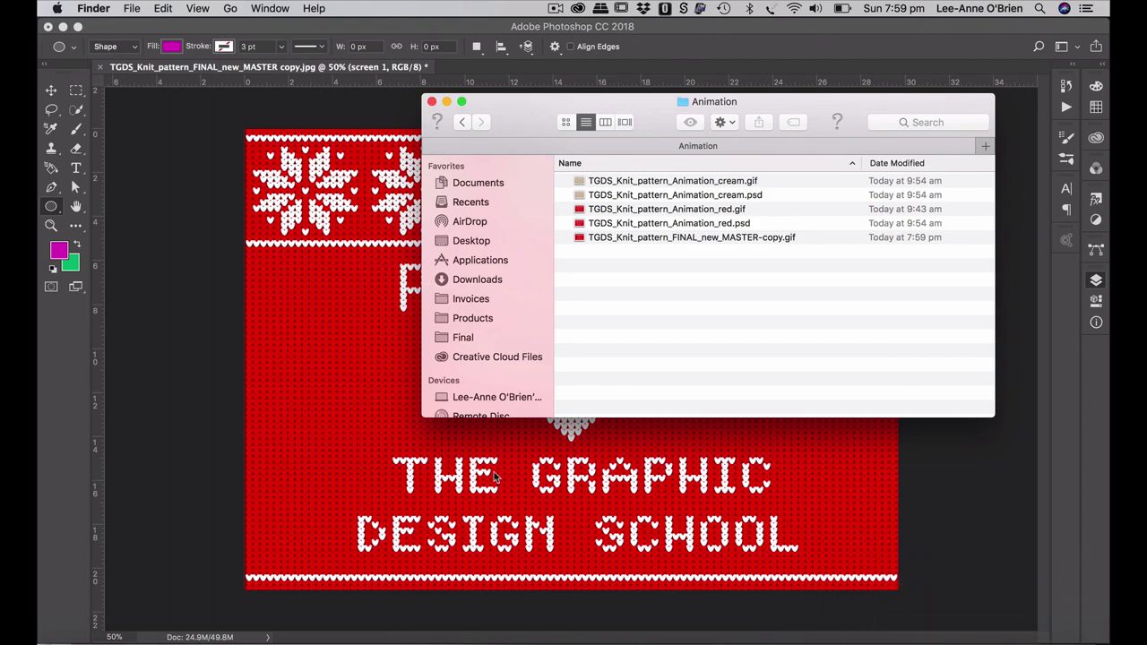
- Open a new Firefox tab and lower the window to uncover the Finder folder
left_click(188, 623)
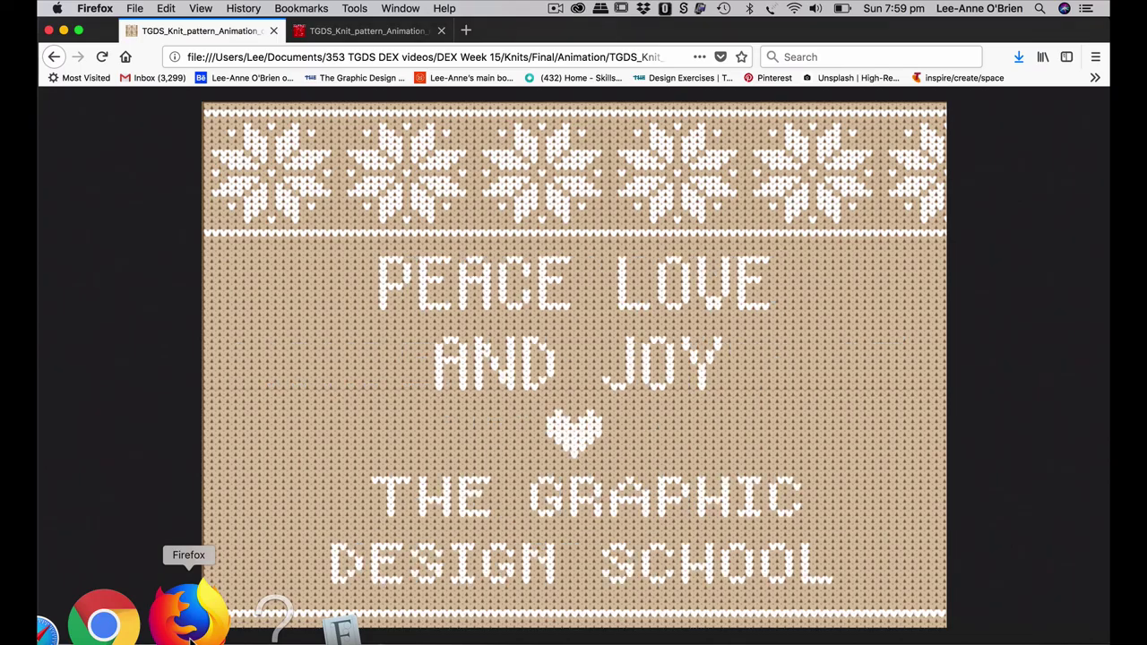
left_click(465, 30)
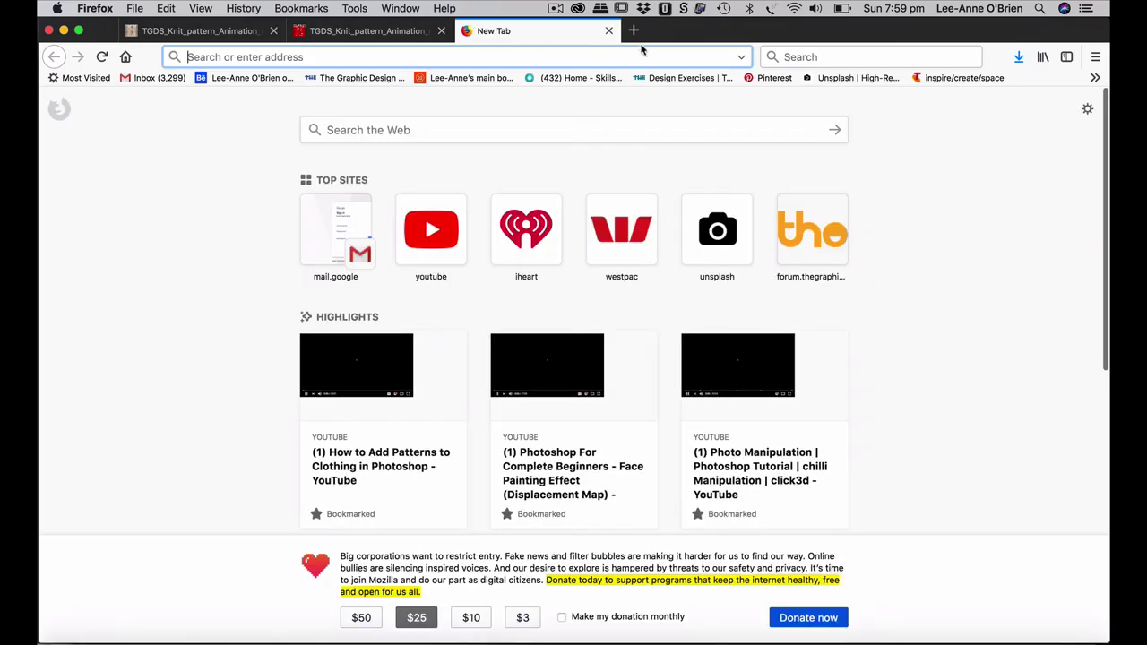
left_click_drag(683, 29, 683, 276)
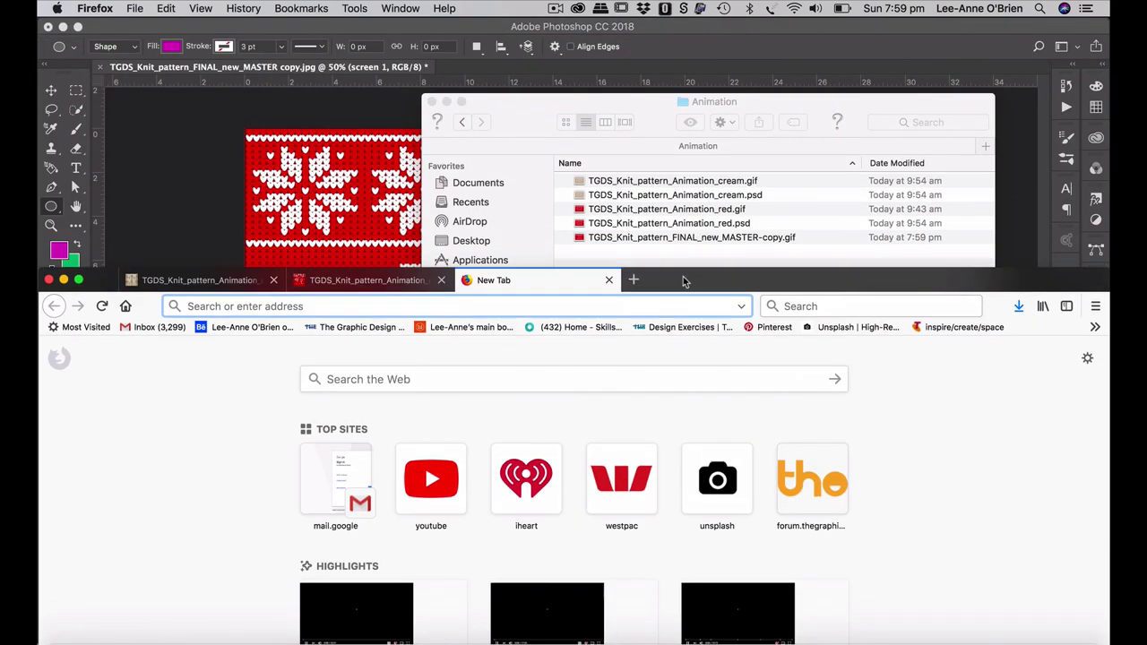
- Drop TGDS_Knit_pattern_FINAL_new_MASTER-copy.gif into the new tab and restore the Firefox window
left_click(581, 237)
left_click_drag(581, 238, 284, 464)
left_click_drag(1037, 274, 1043, 34)
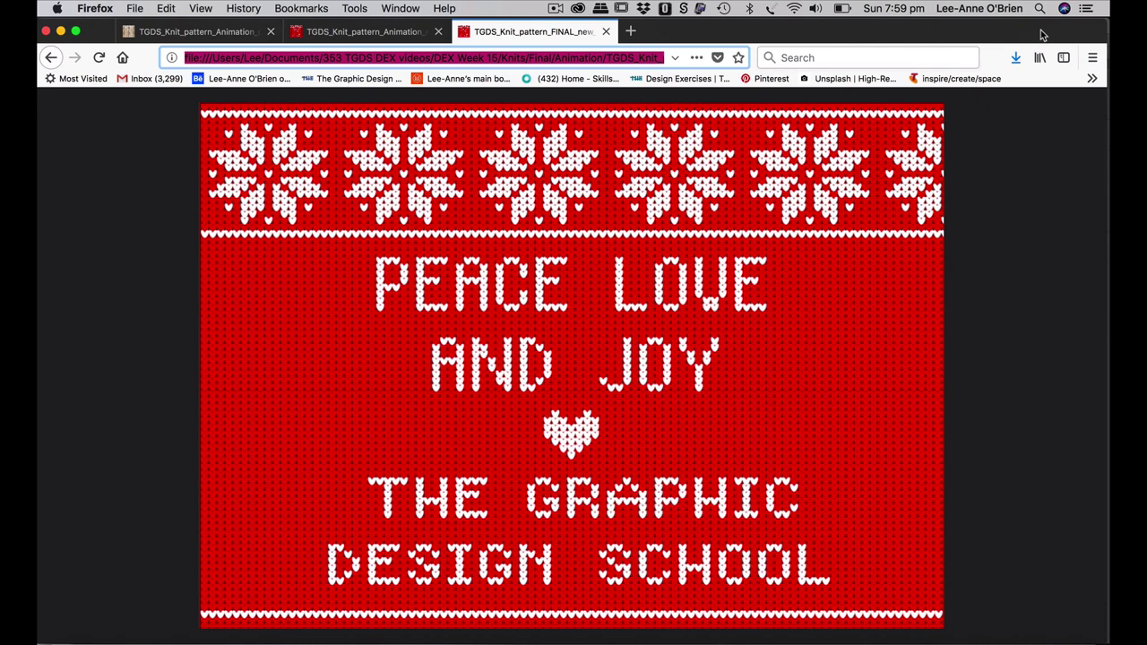